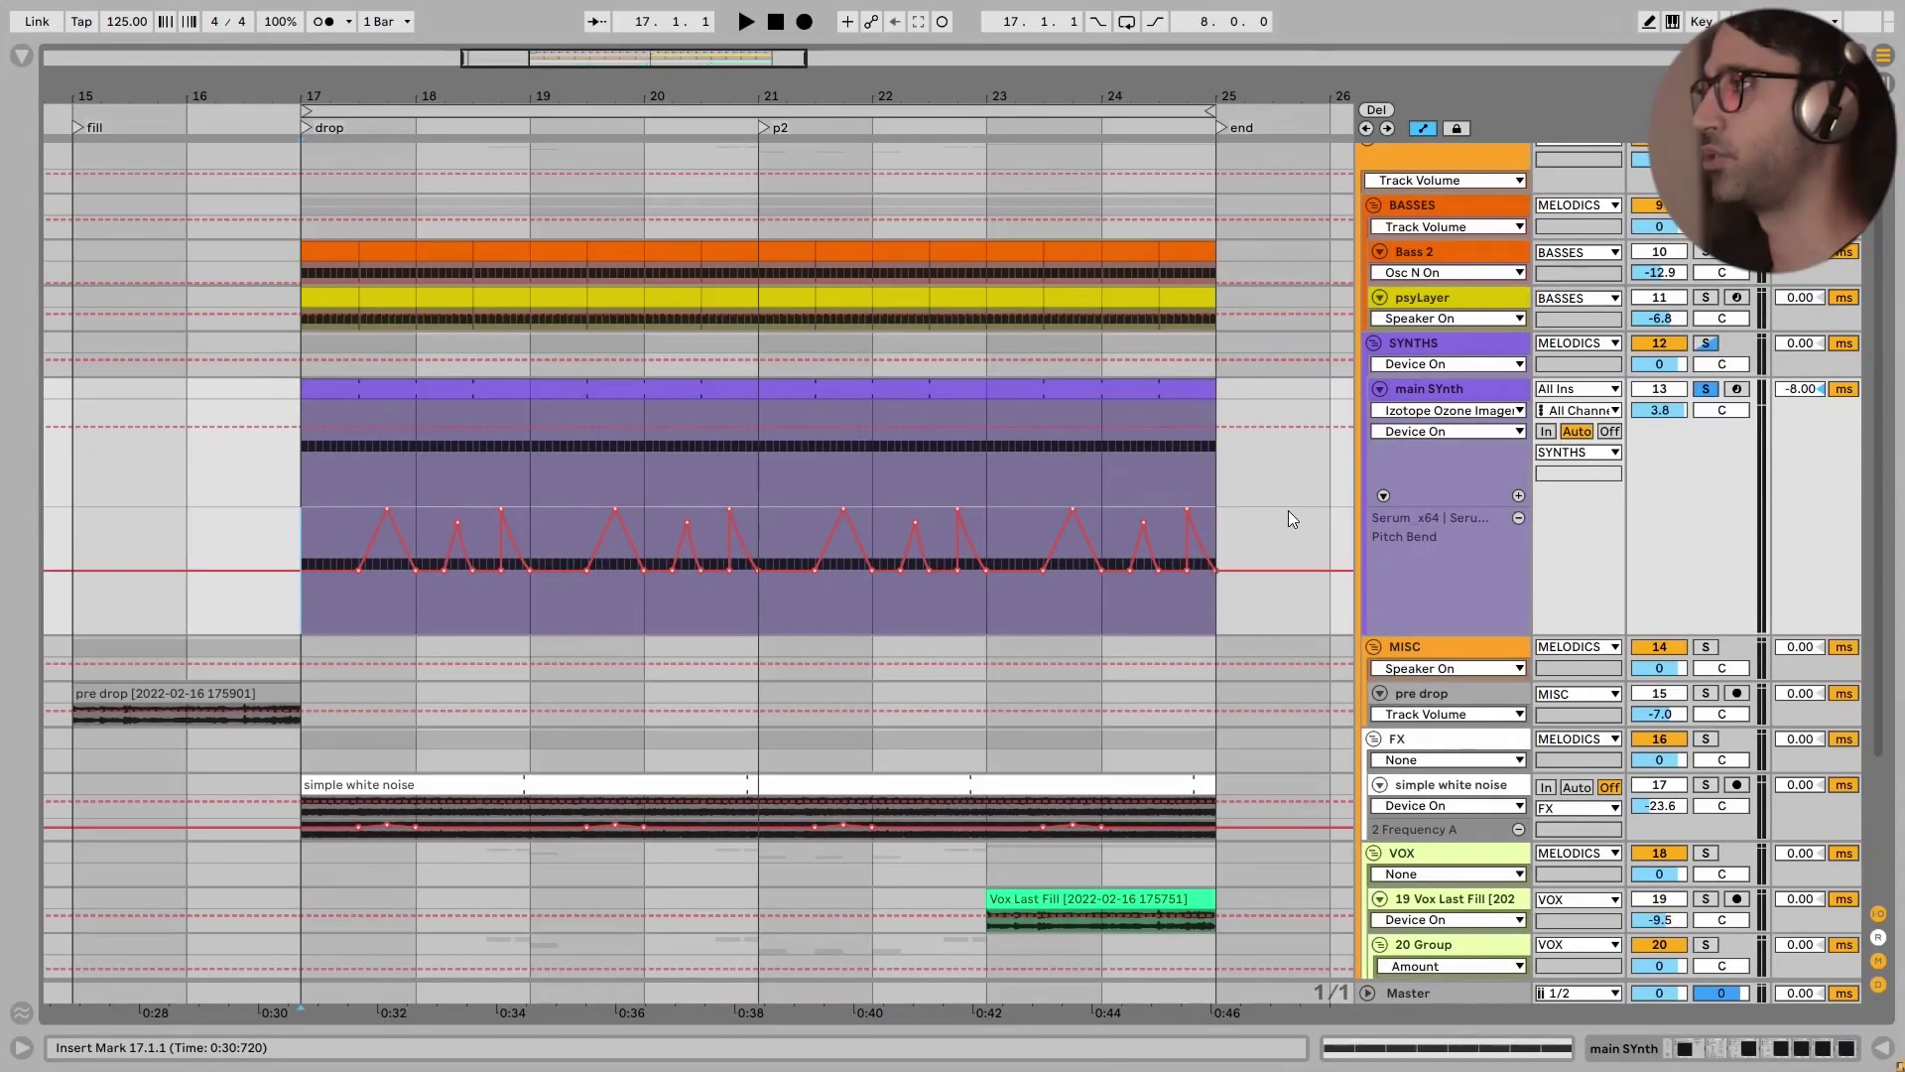
Play the drop from bar 17, then open the main SYnth clip's C3 notes
key(space)
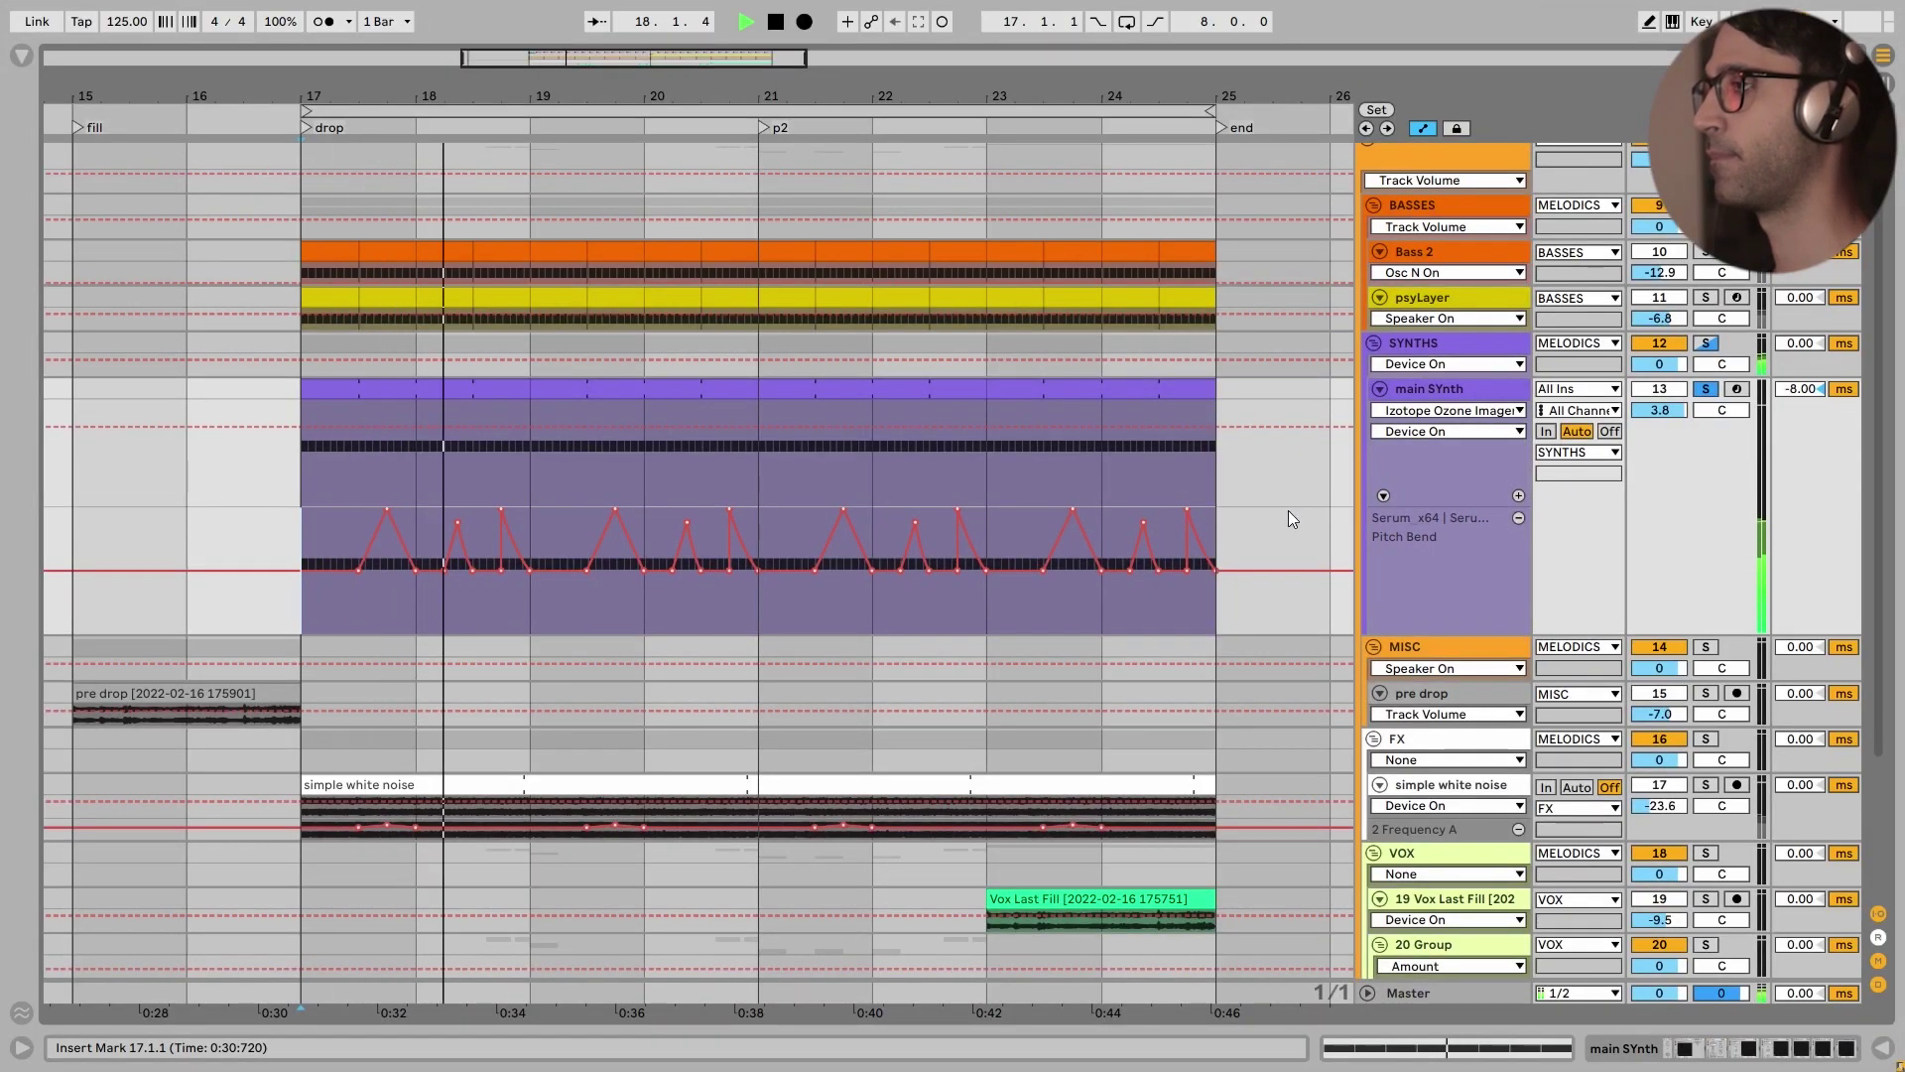
key(space)
key(a)
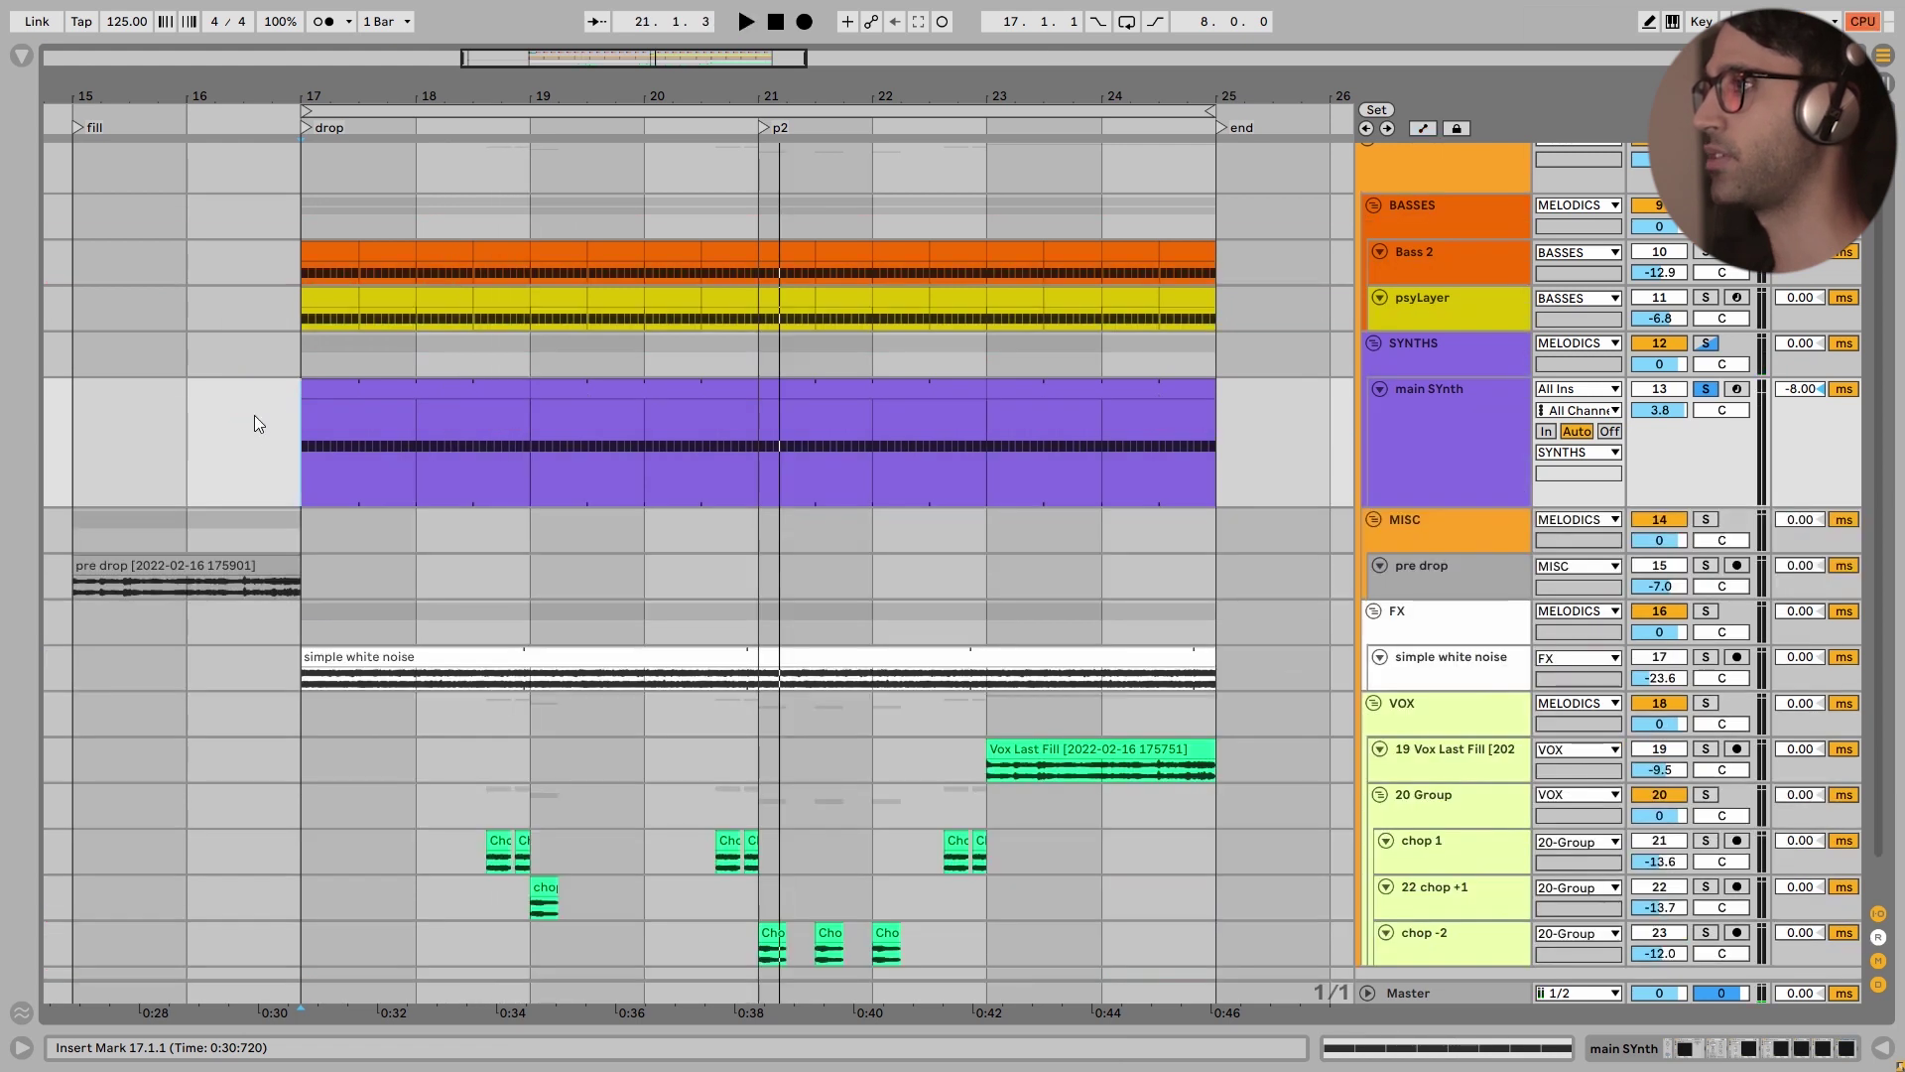
double_click(337, 395)
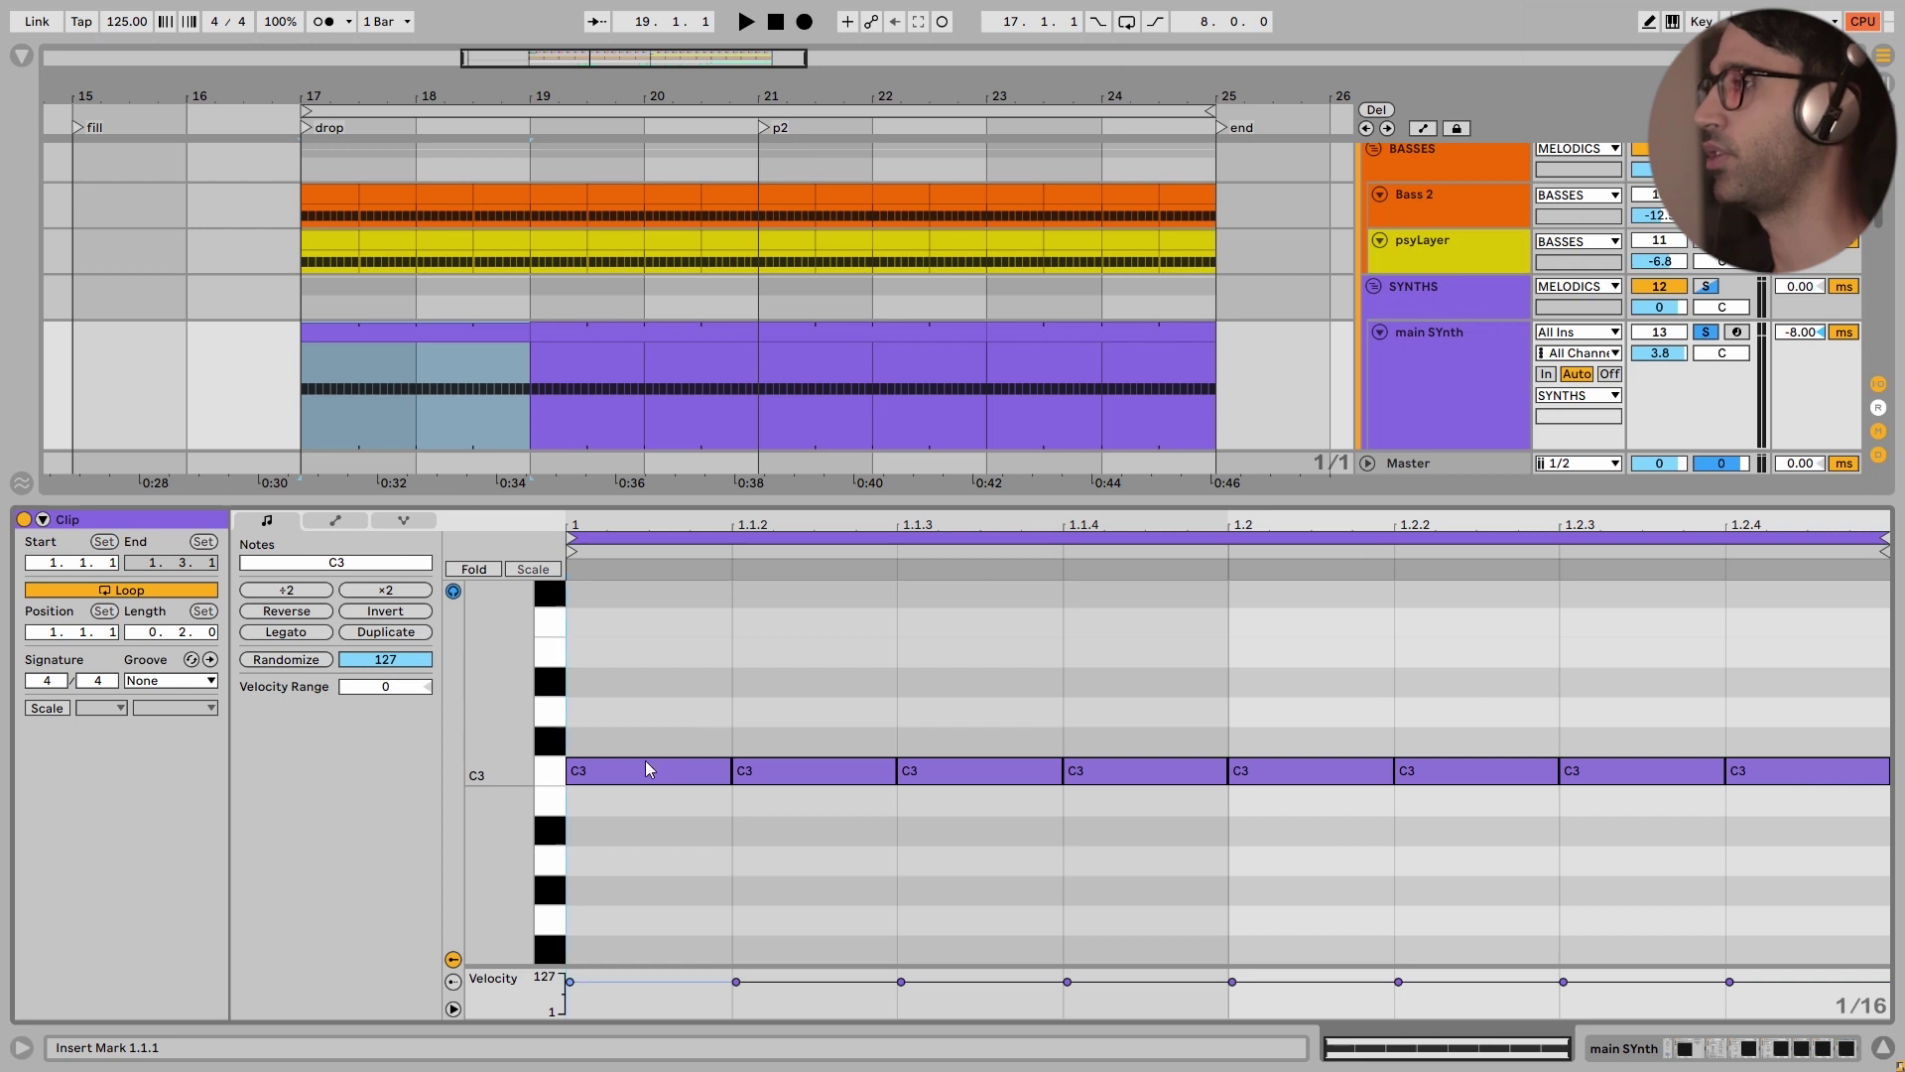
Check the main SYnth's Pitch Bend automation peaks, then show its device chain
key(a)
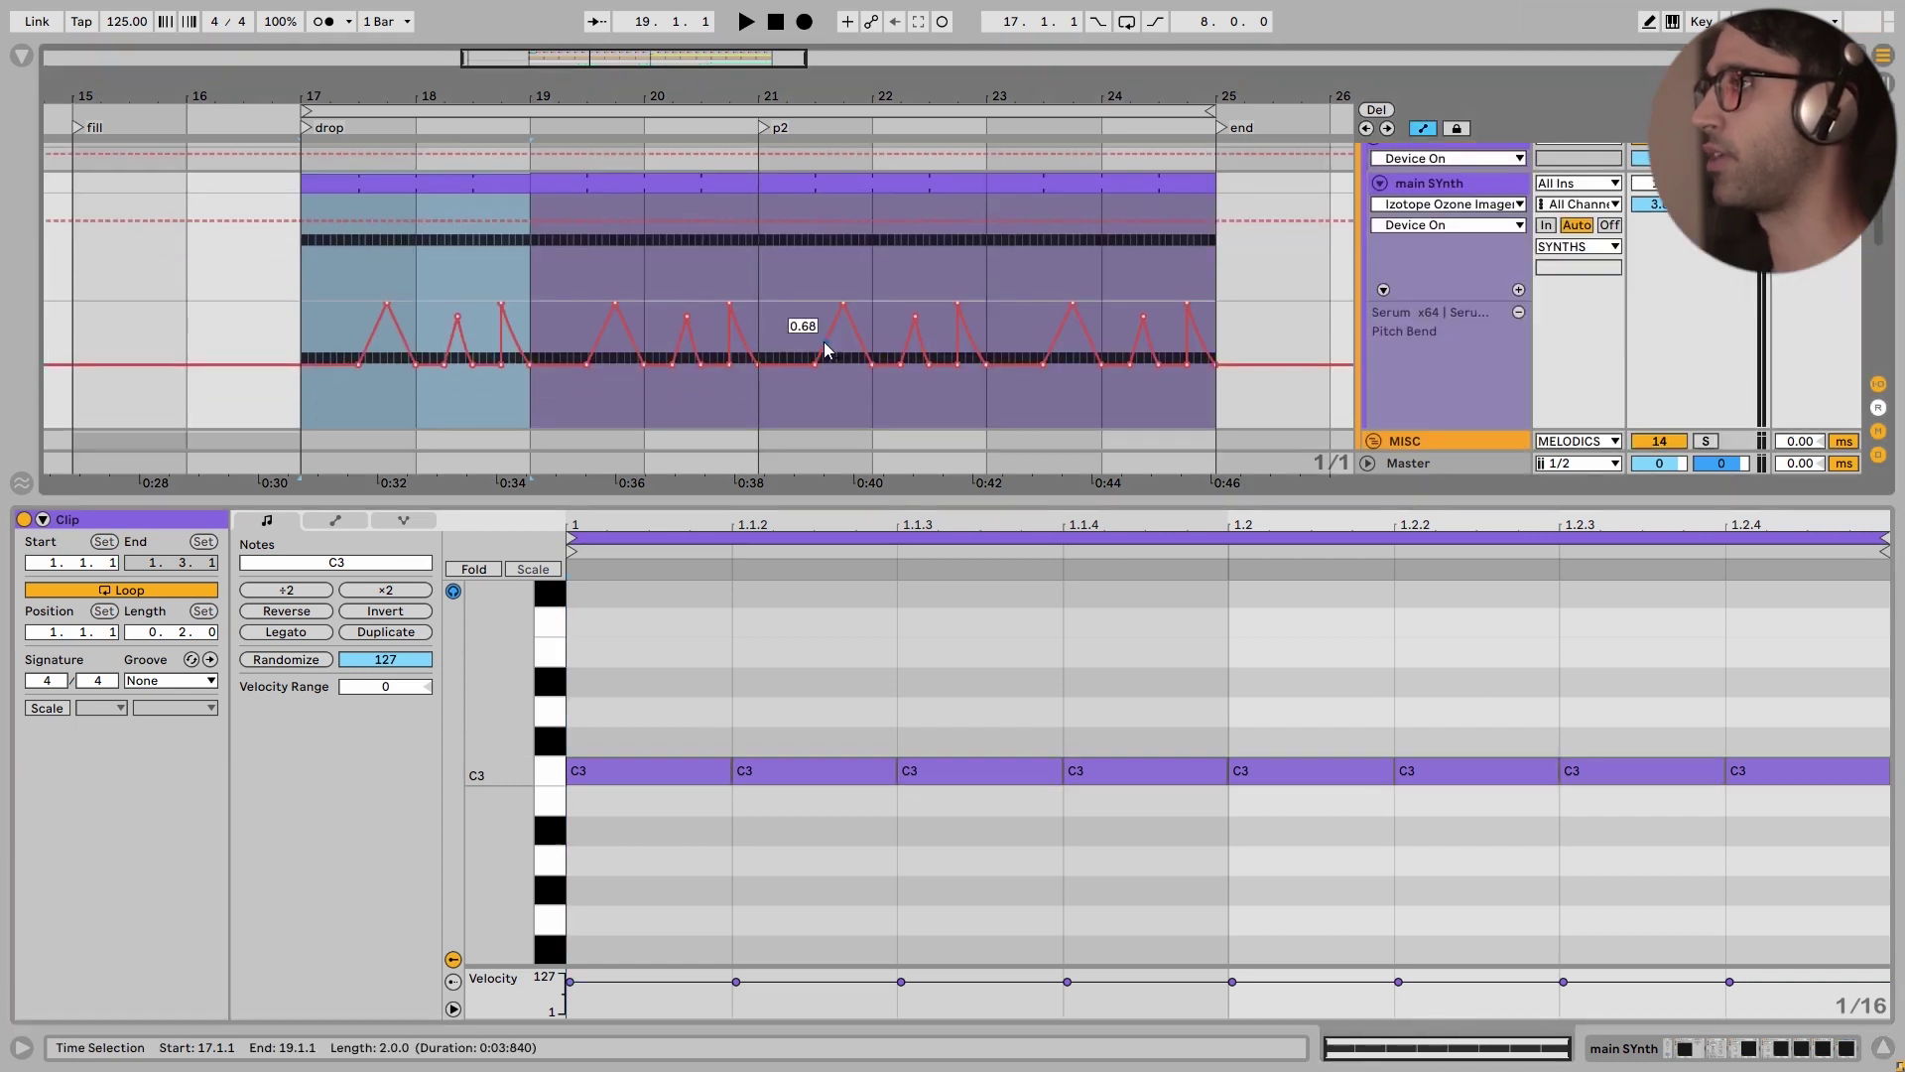
scroll(328, 377, up, 3)
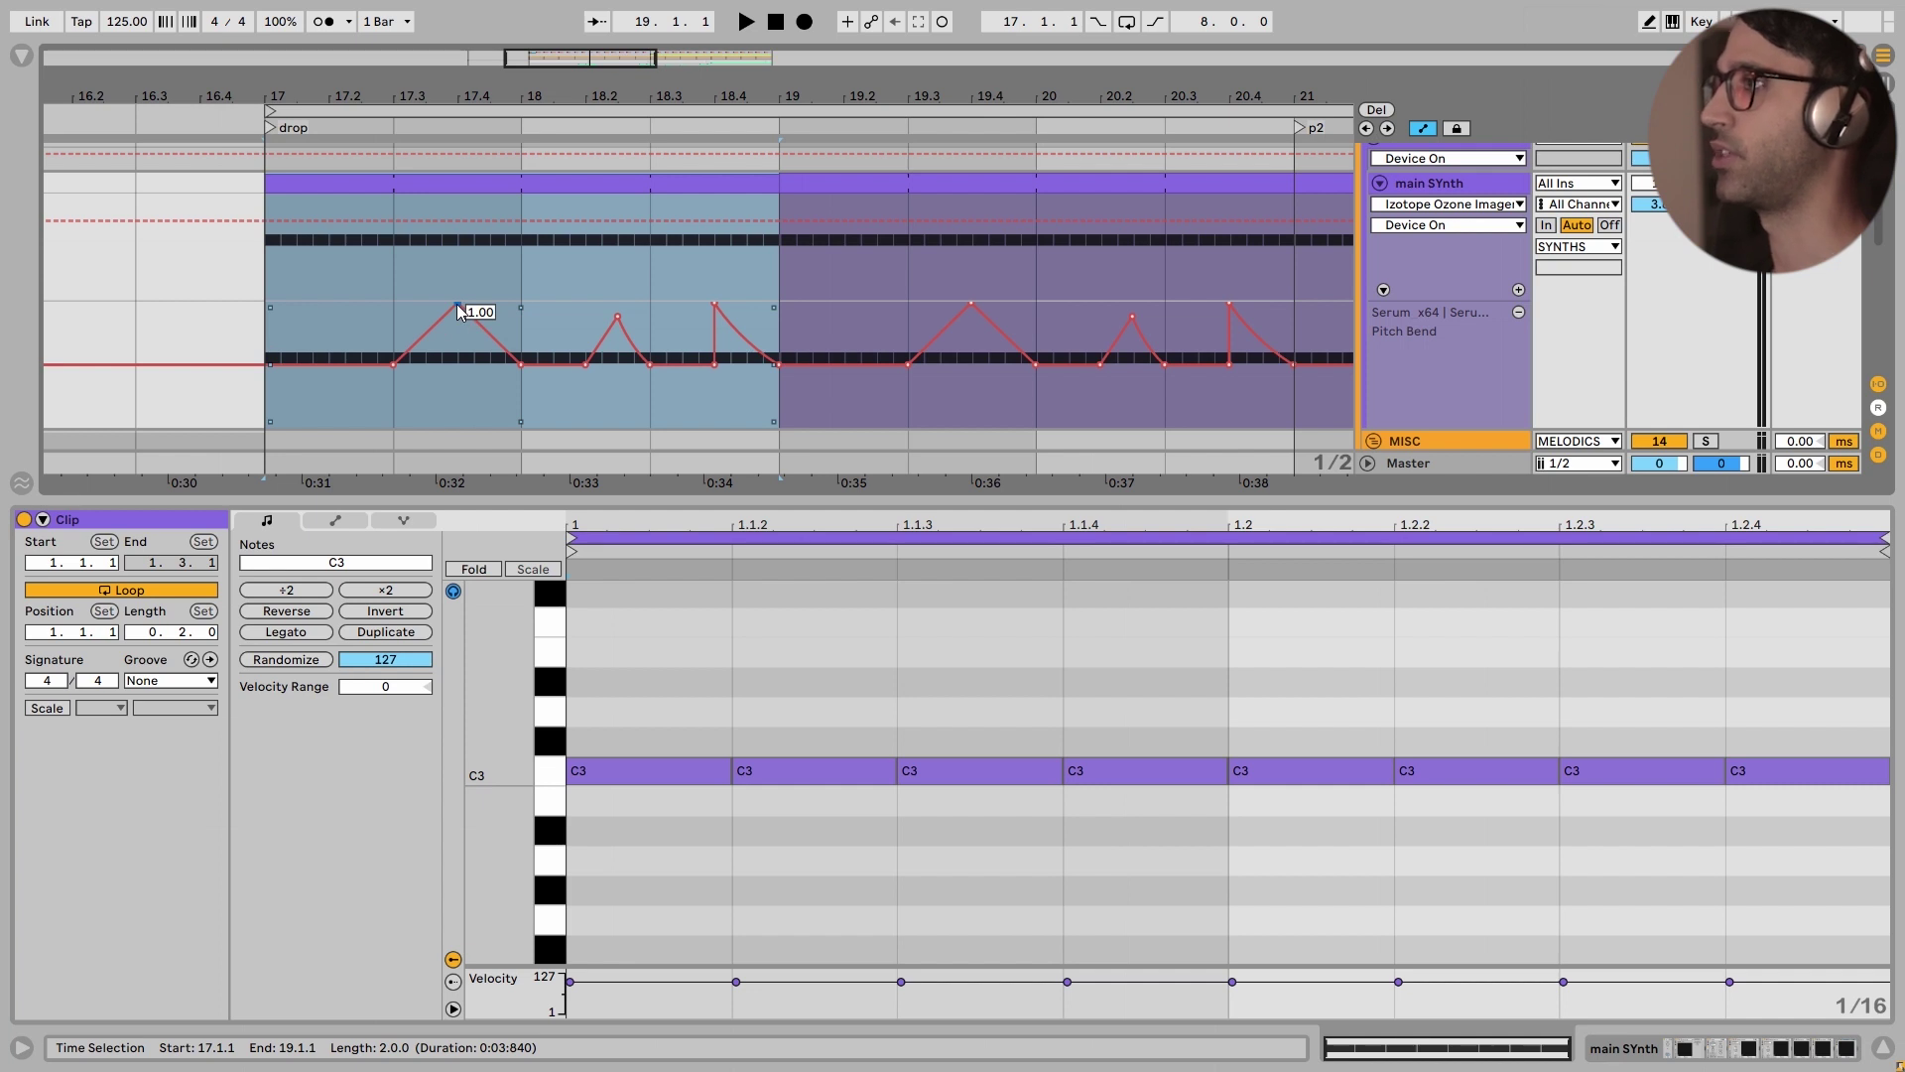
scroll(456, 304, down, 3)
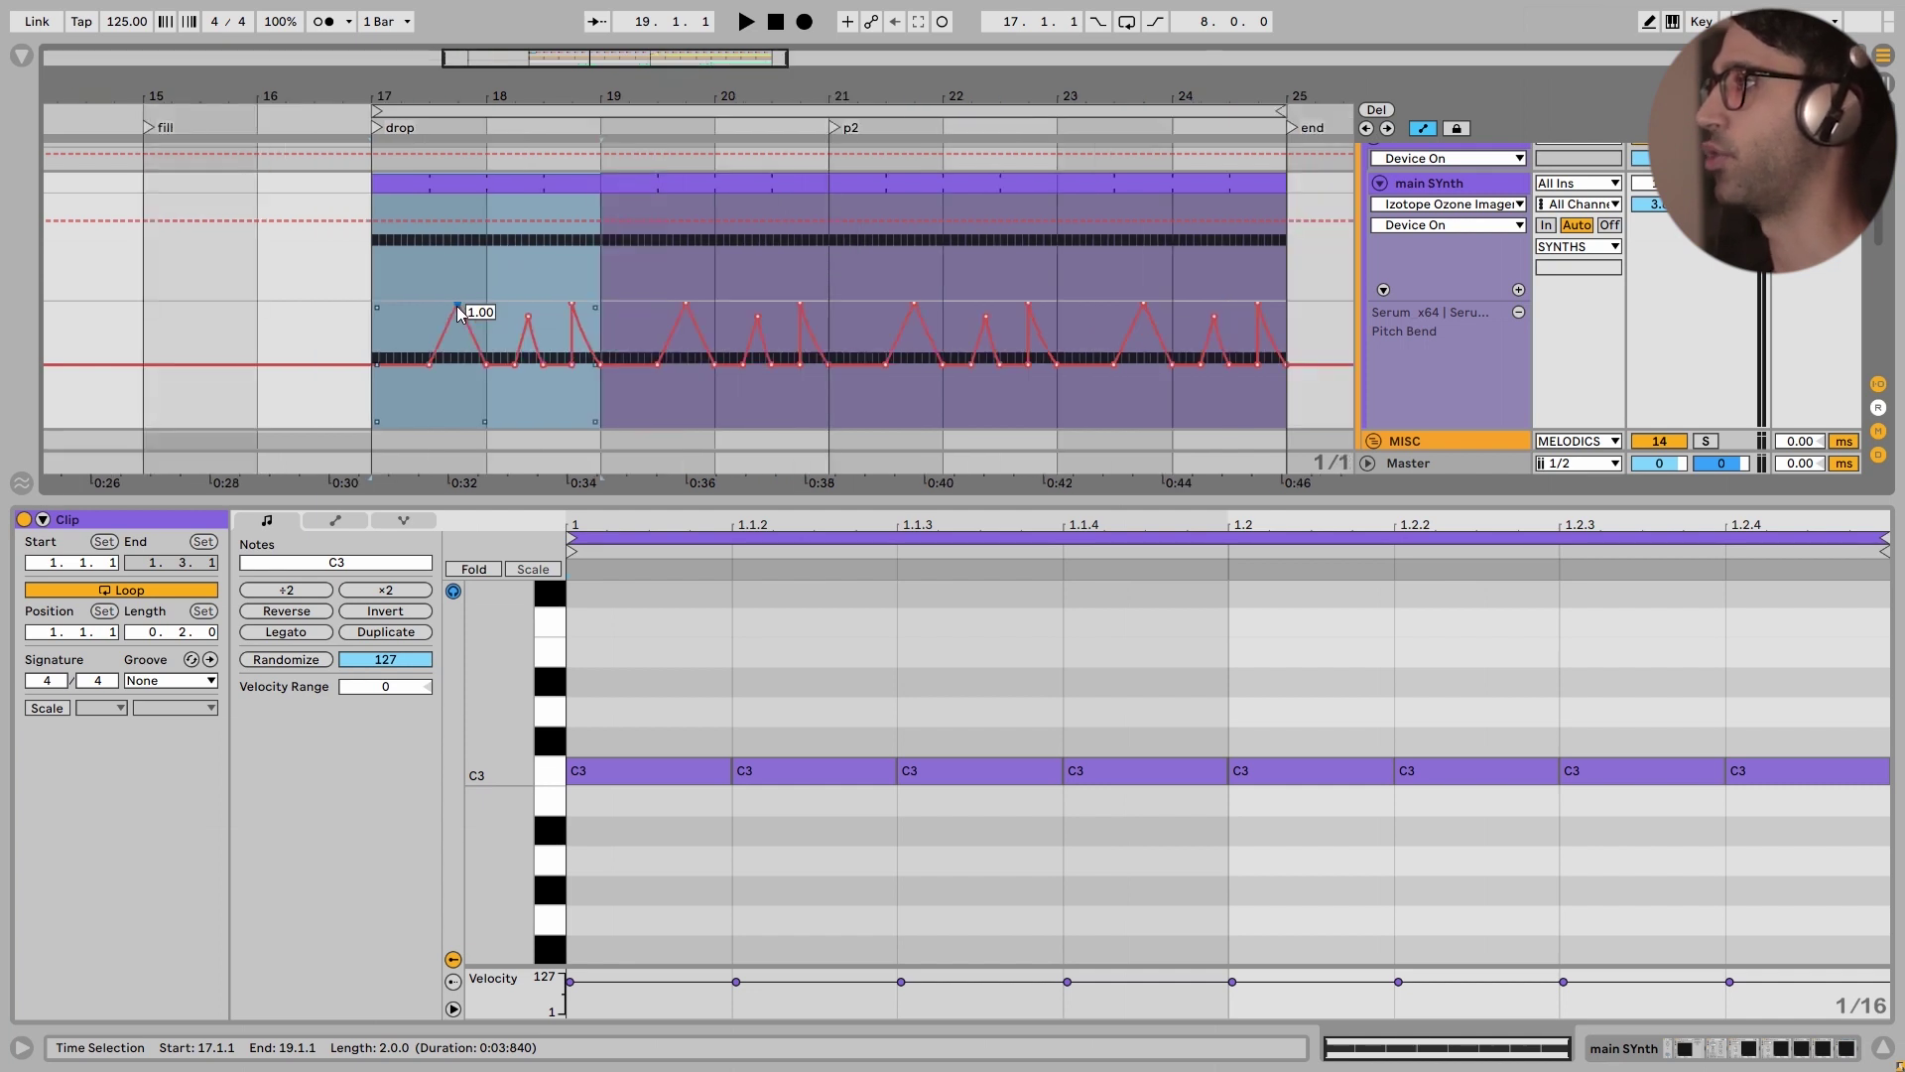
key(a)
key(shift+Tab)
Open the main SYnth's Serum FX page and audition its HardClip distortion
click(219, 798)
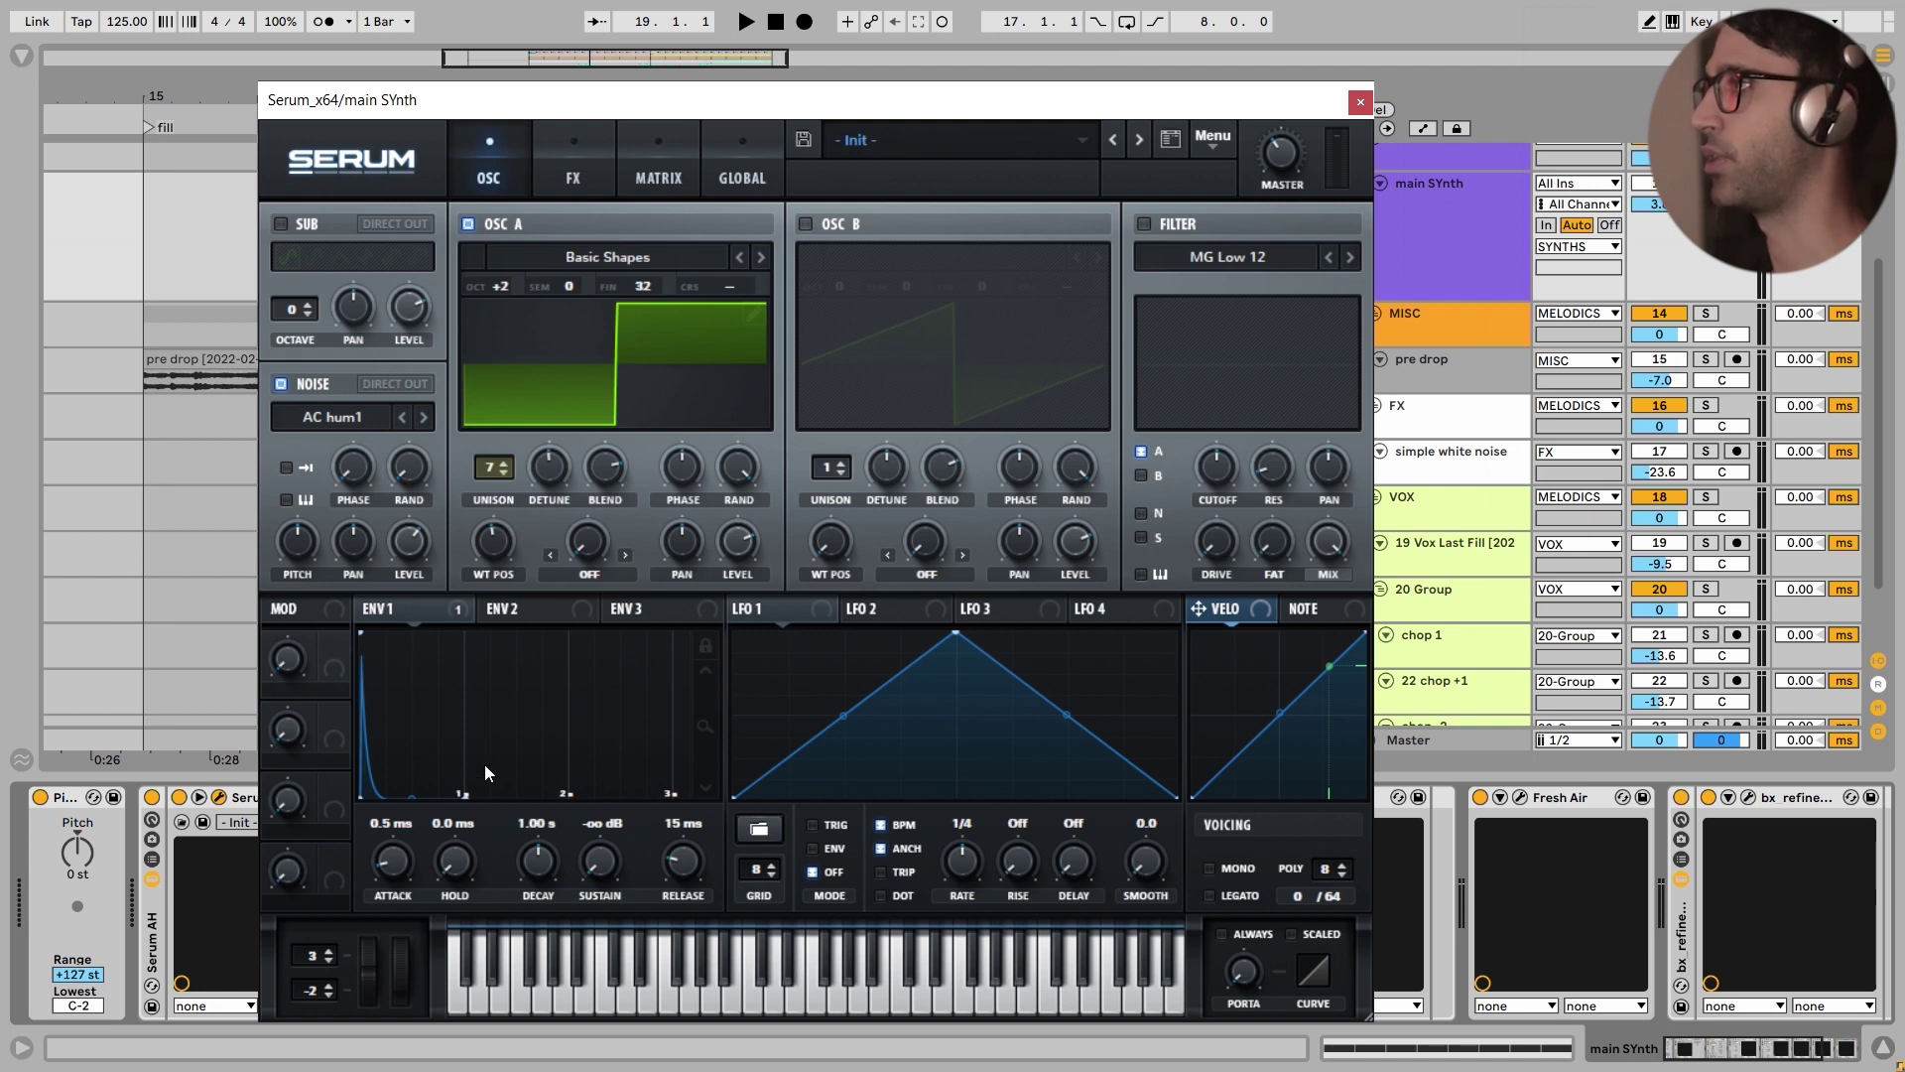
click(574, 179)
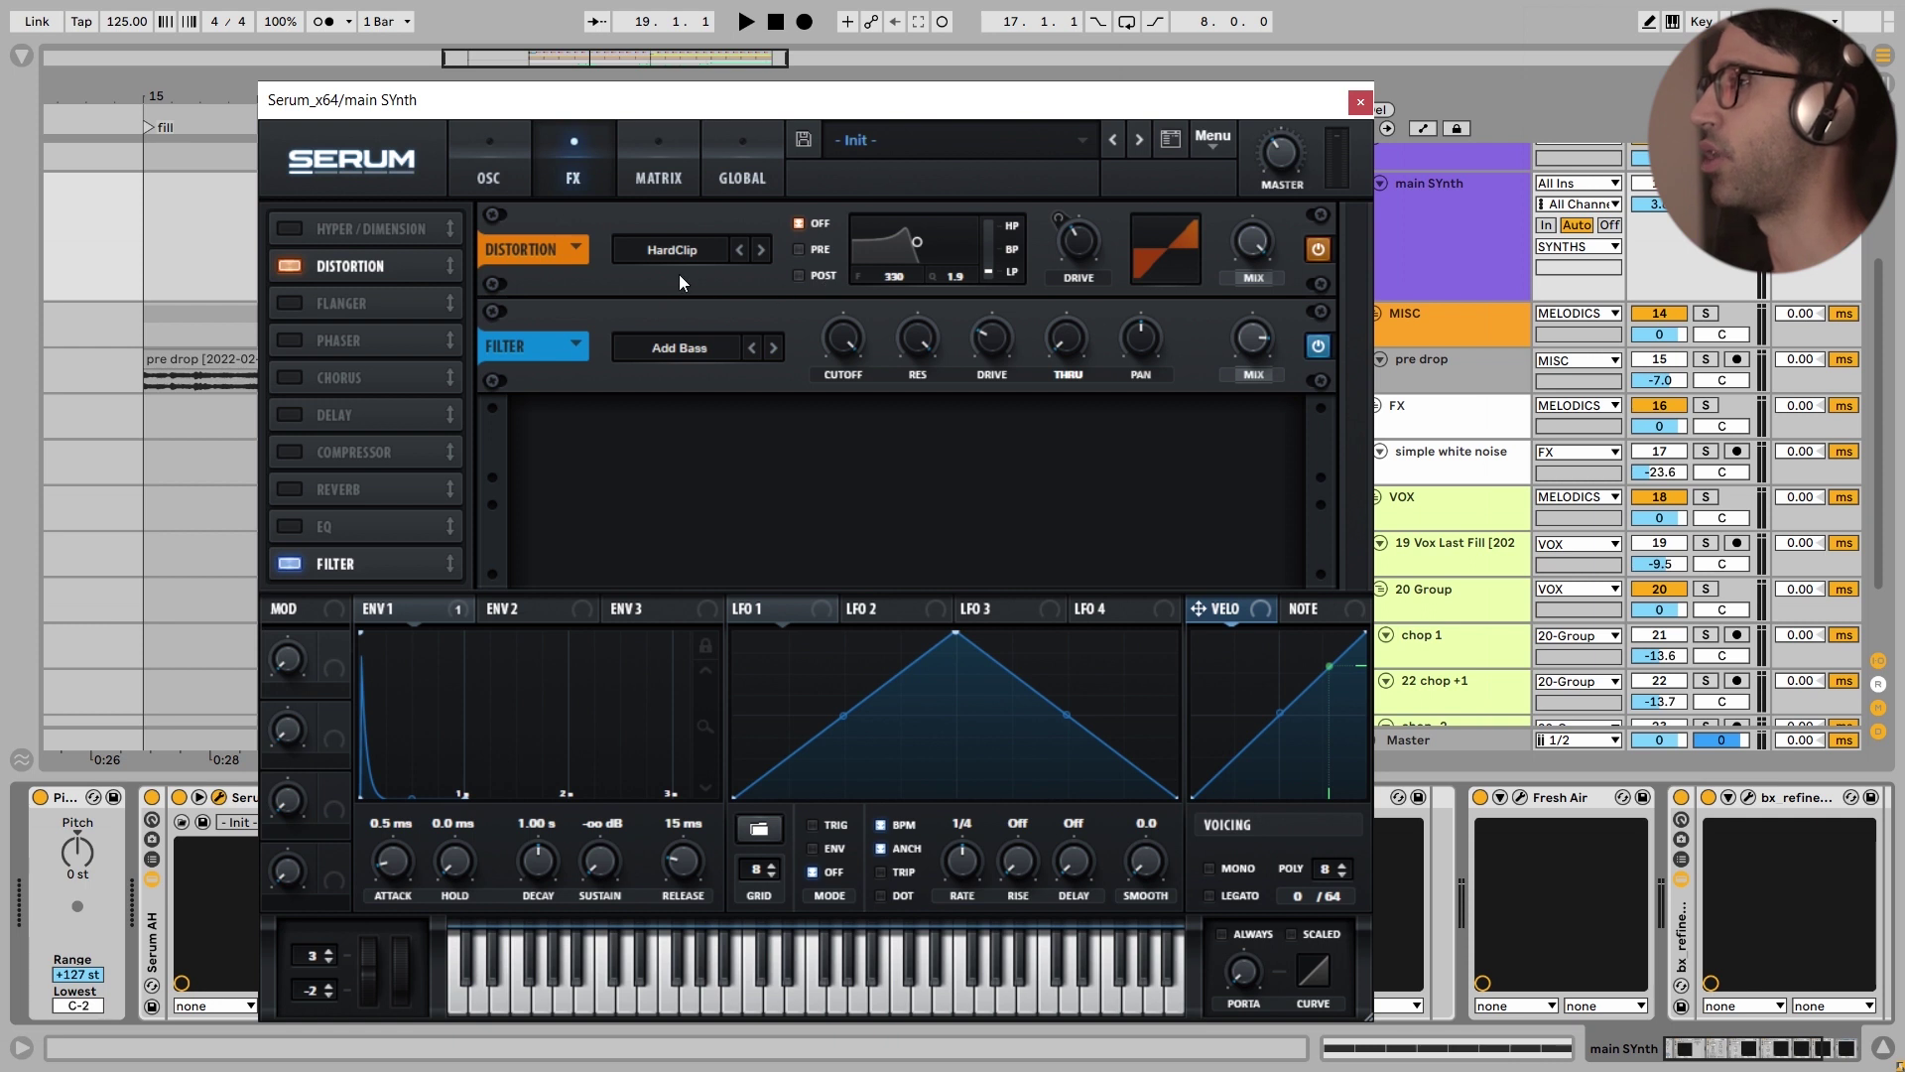
key(space)
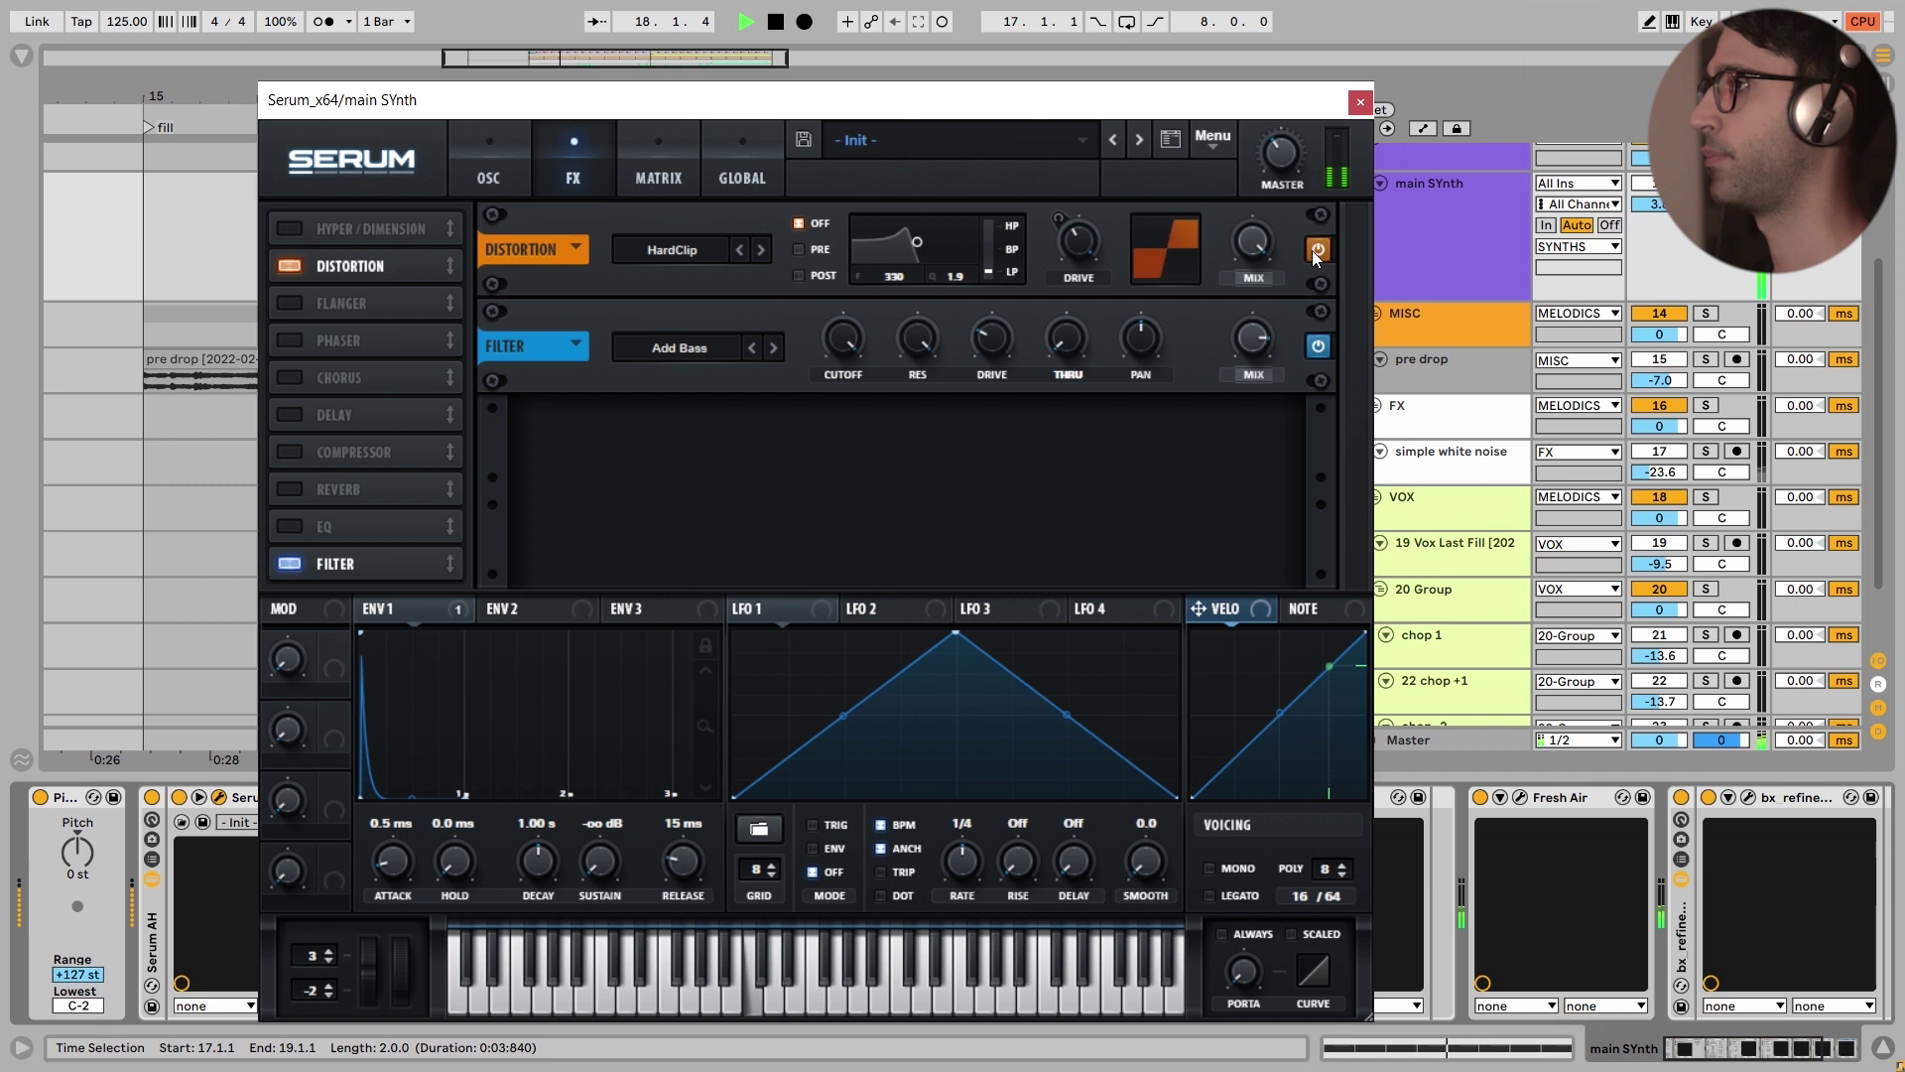
key(space)
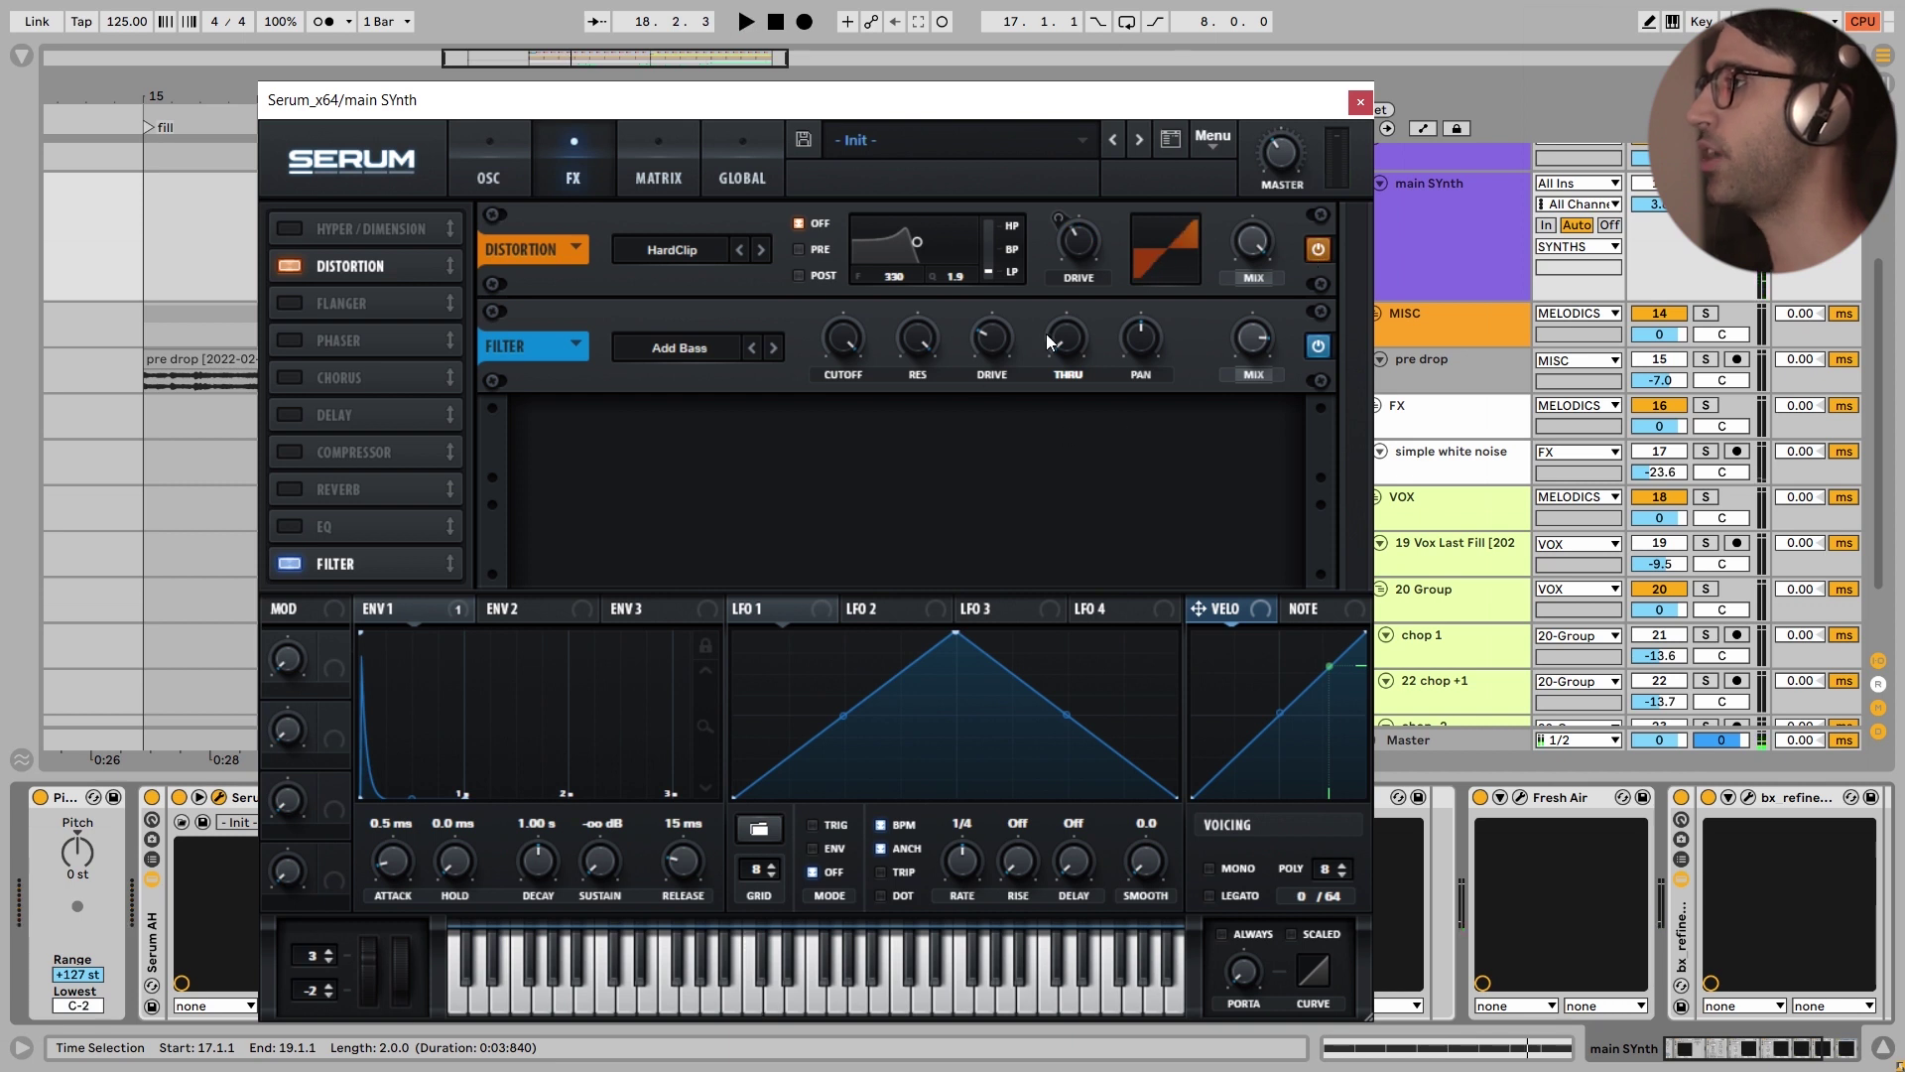
Keep the Add Bass filter type, turn the Filter effect on while auditioning, and return to OSC
click(680, 356)
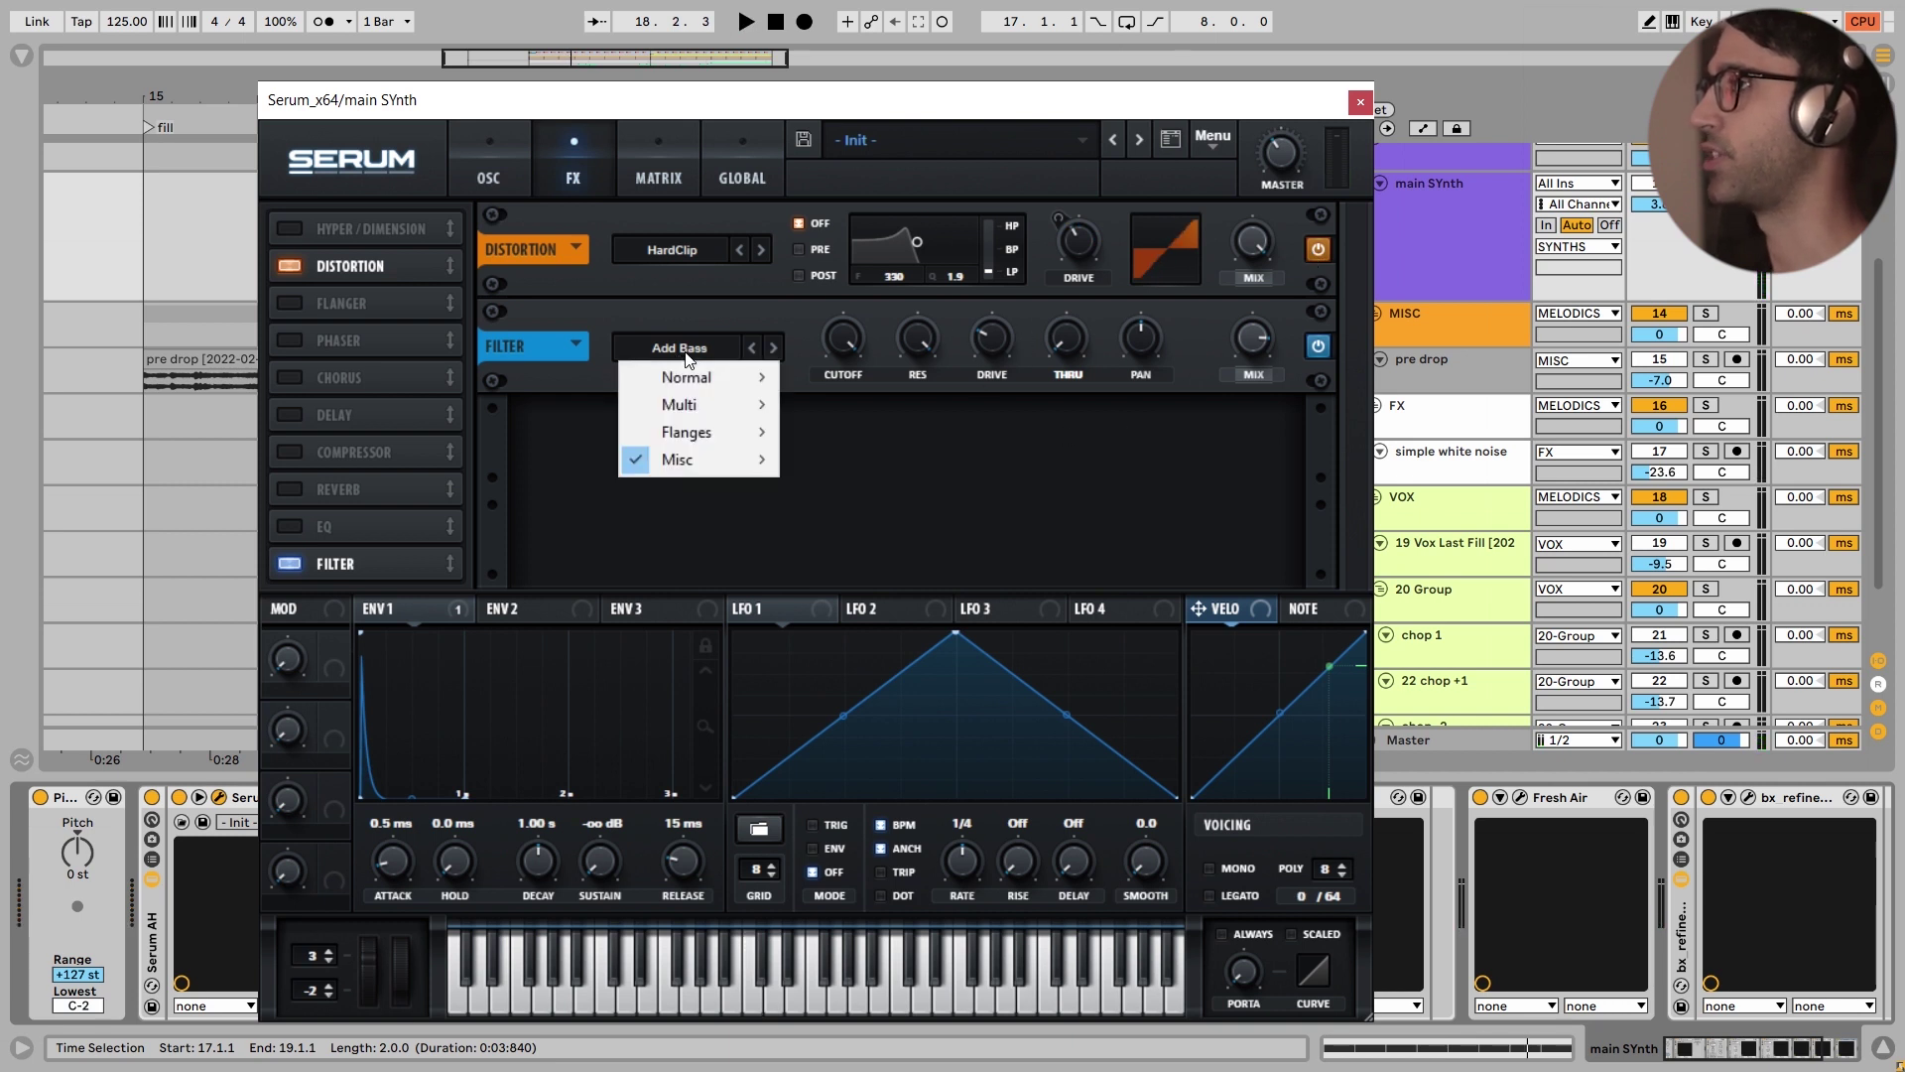
mouse_move(715, 457)
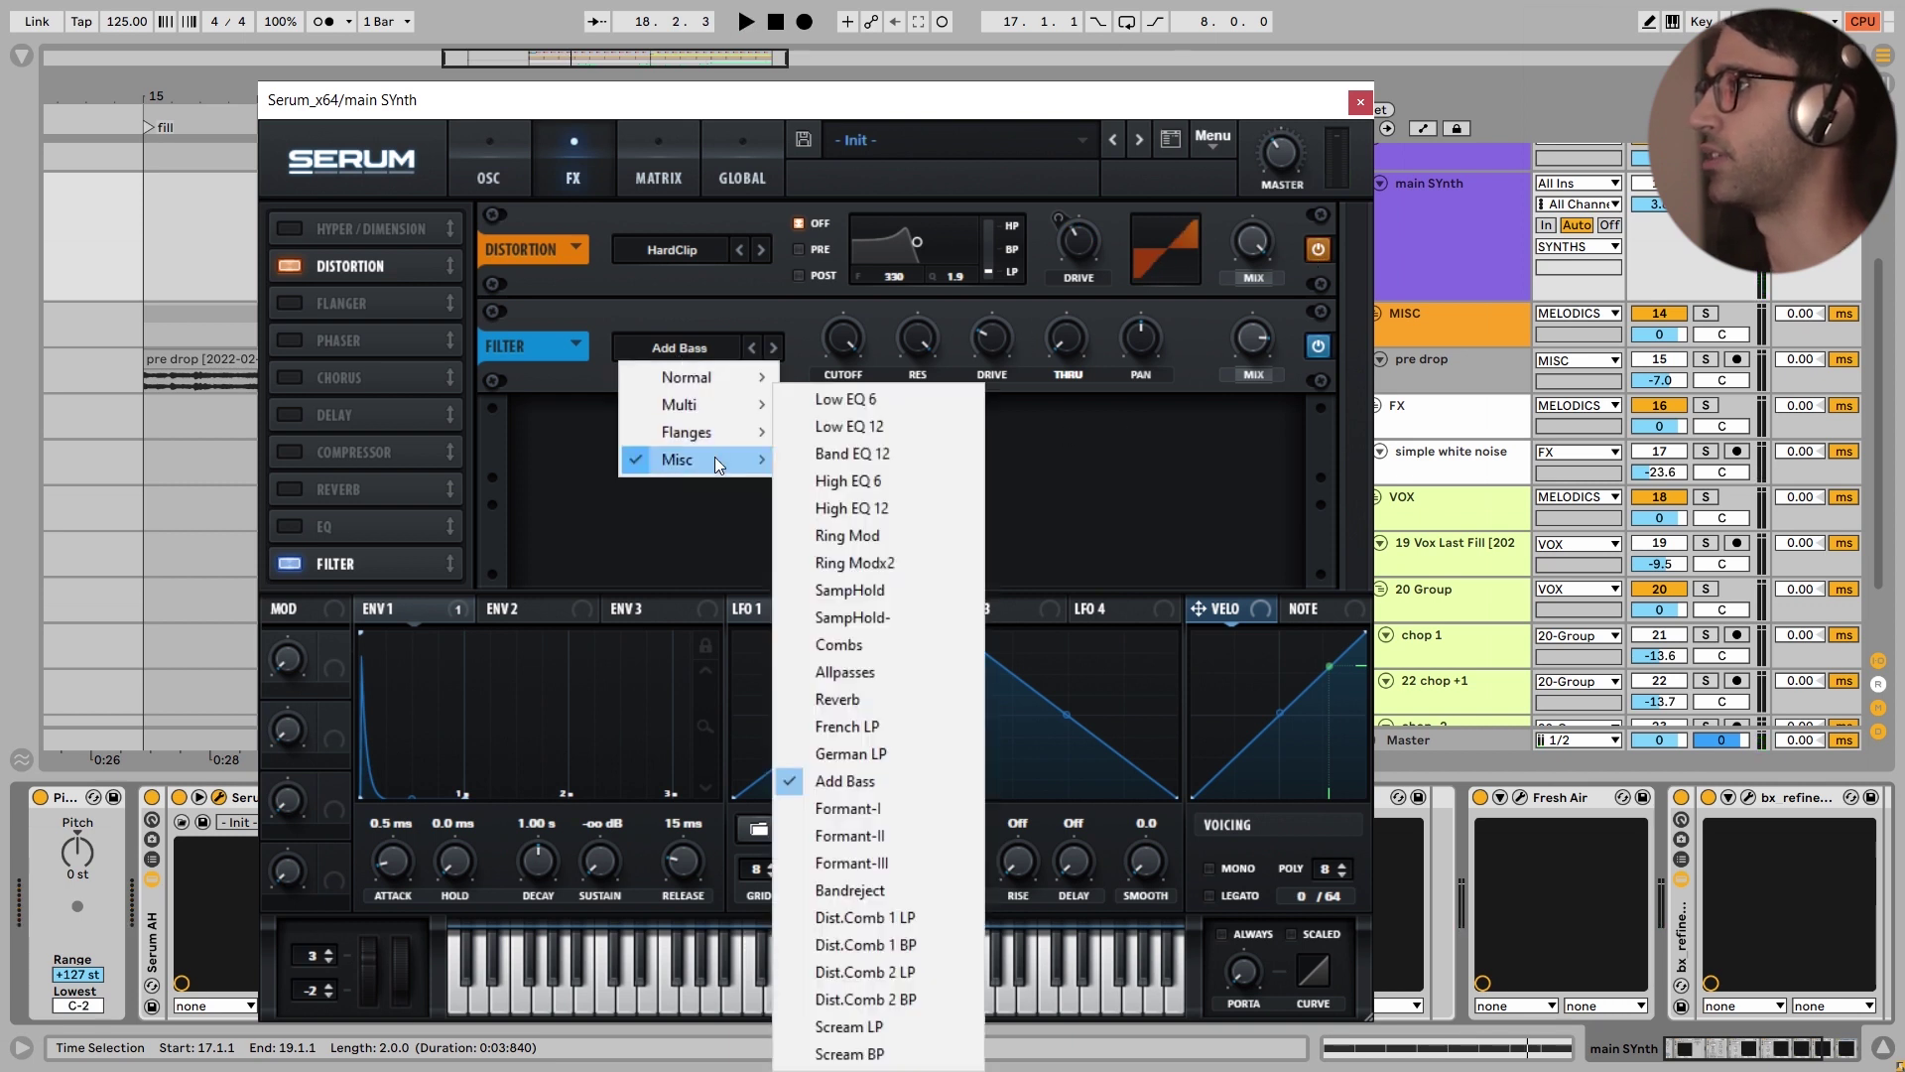
click(864, 782)
key(space)
click(1319, 346)
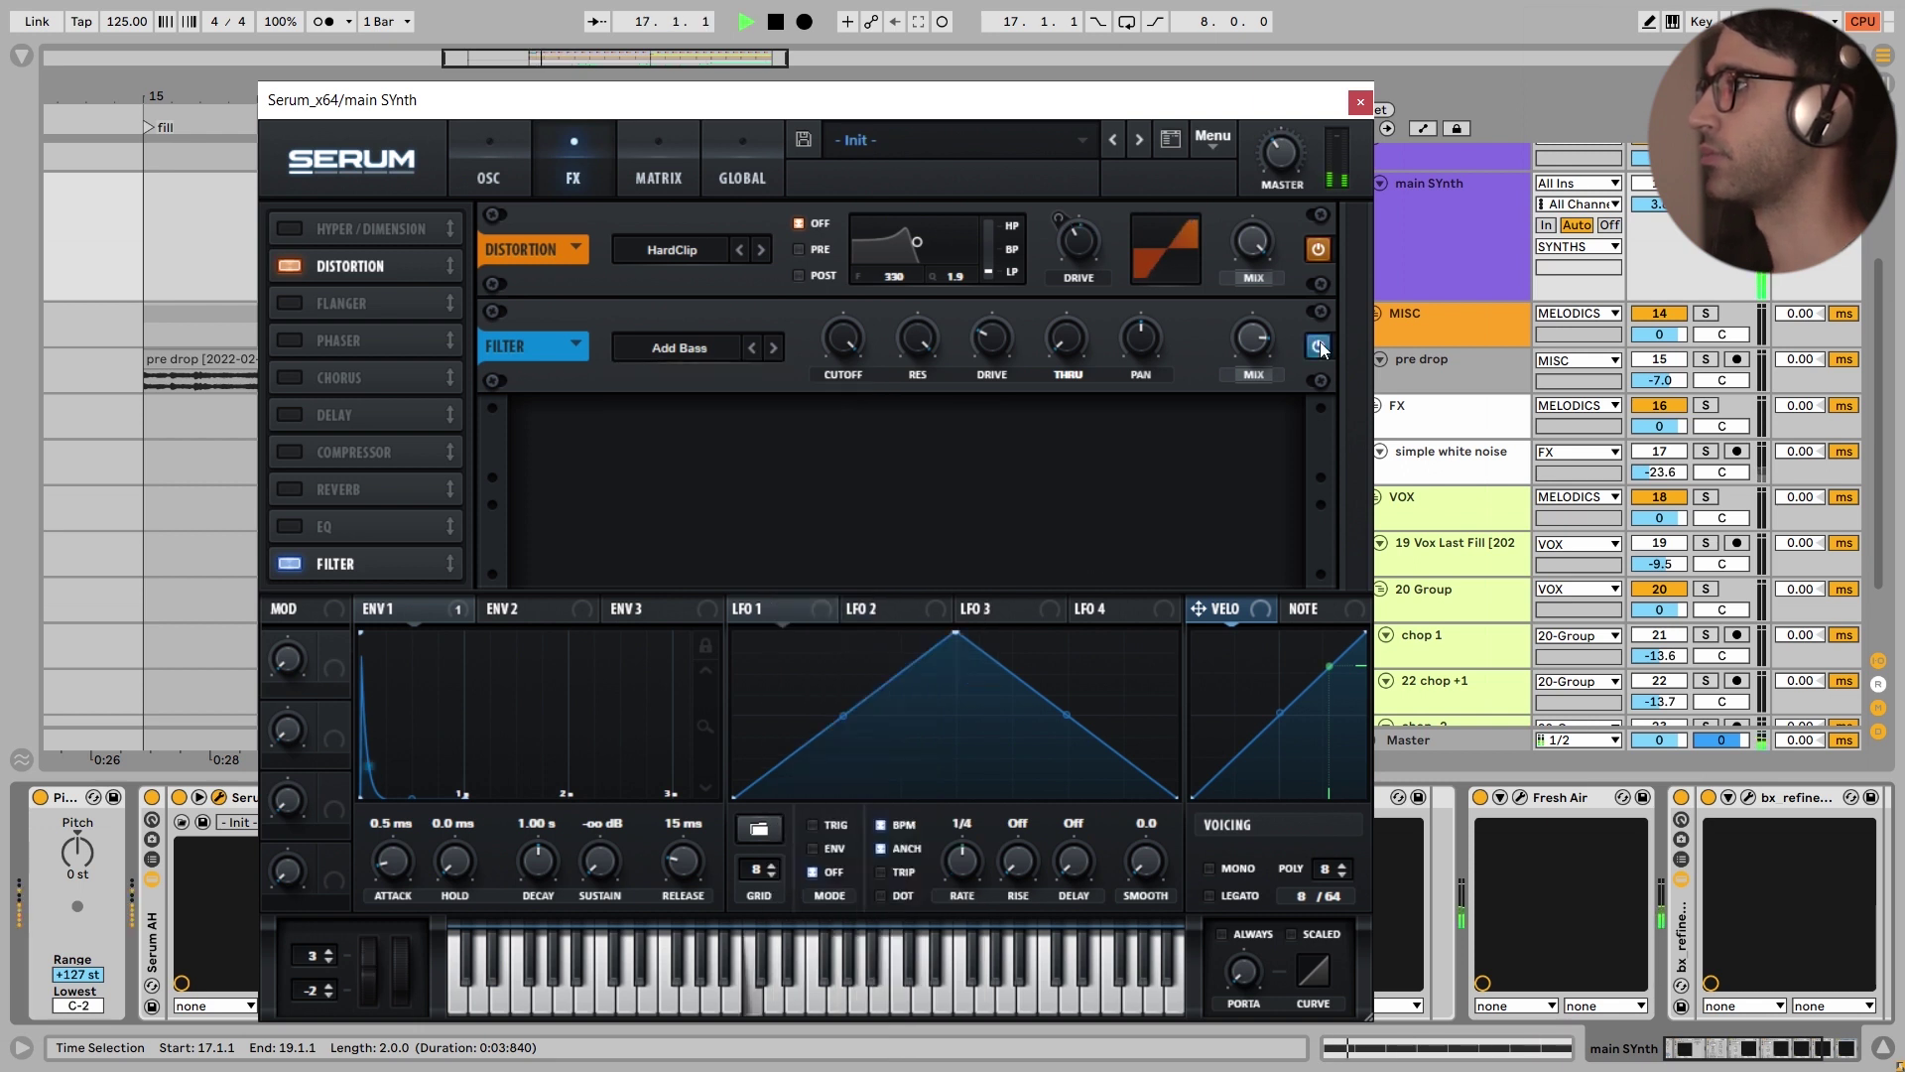
key(space)
click(488, 167)
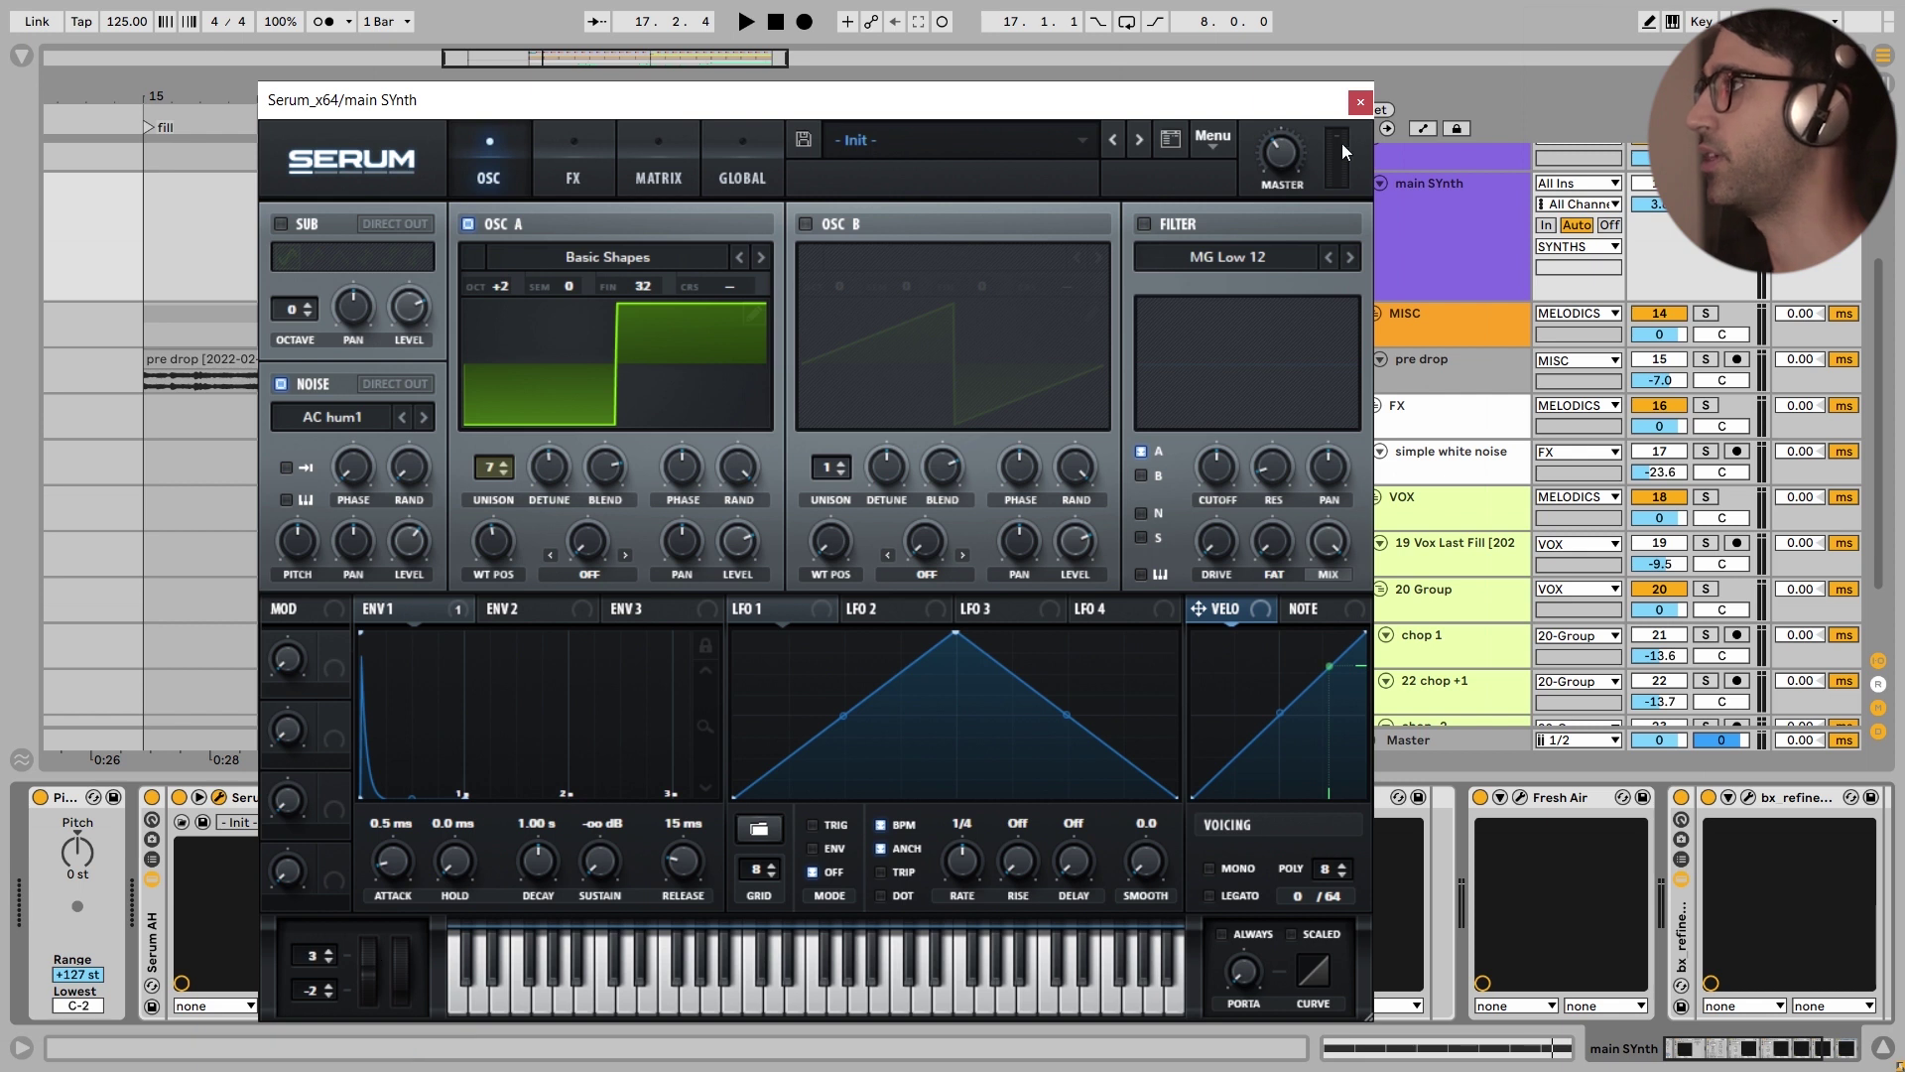
Close Serum and duplicate the bars 17–19 Pitch Bend automation onto bars 19–21
click(1360, 102)
drag(258, 408, 735, 315)
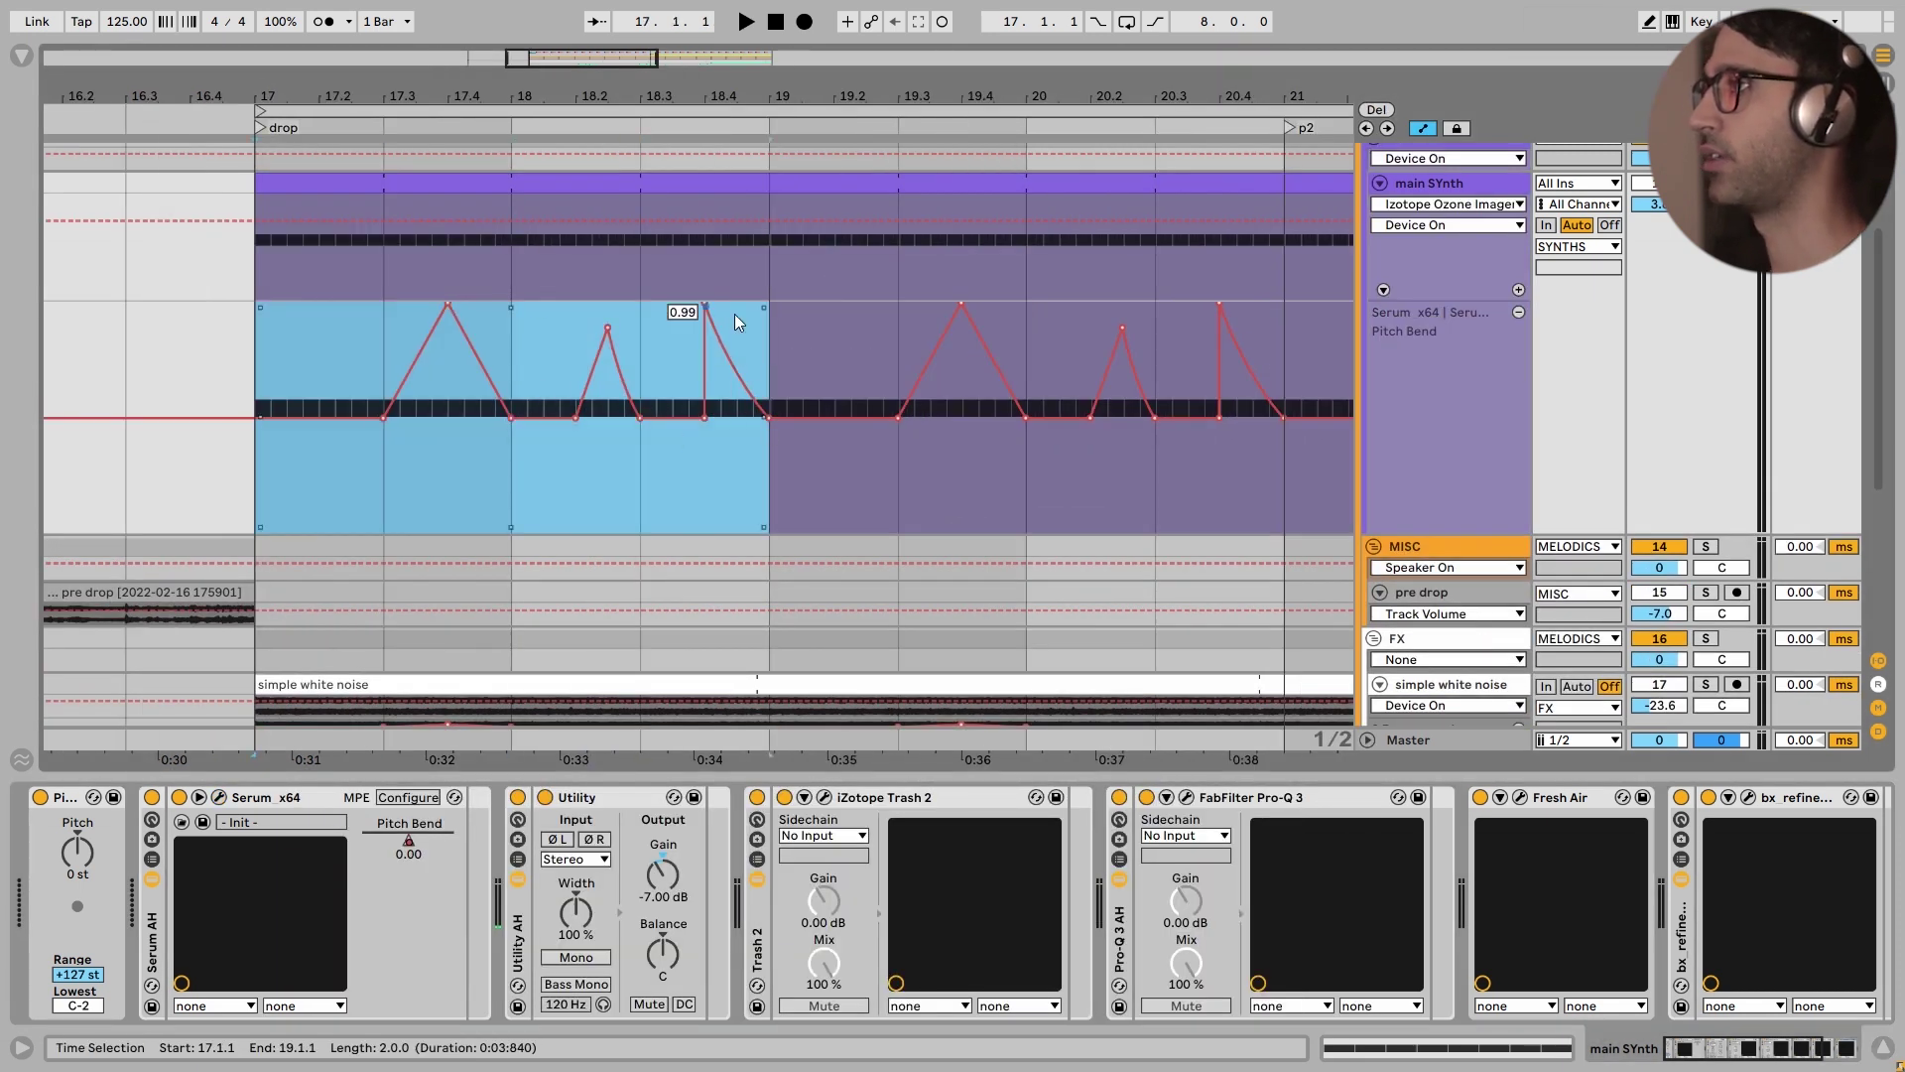
scroll(814, 472, right, 3)
key(ctrl+d)
key(minus)
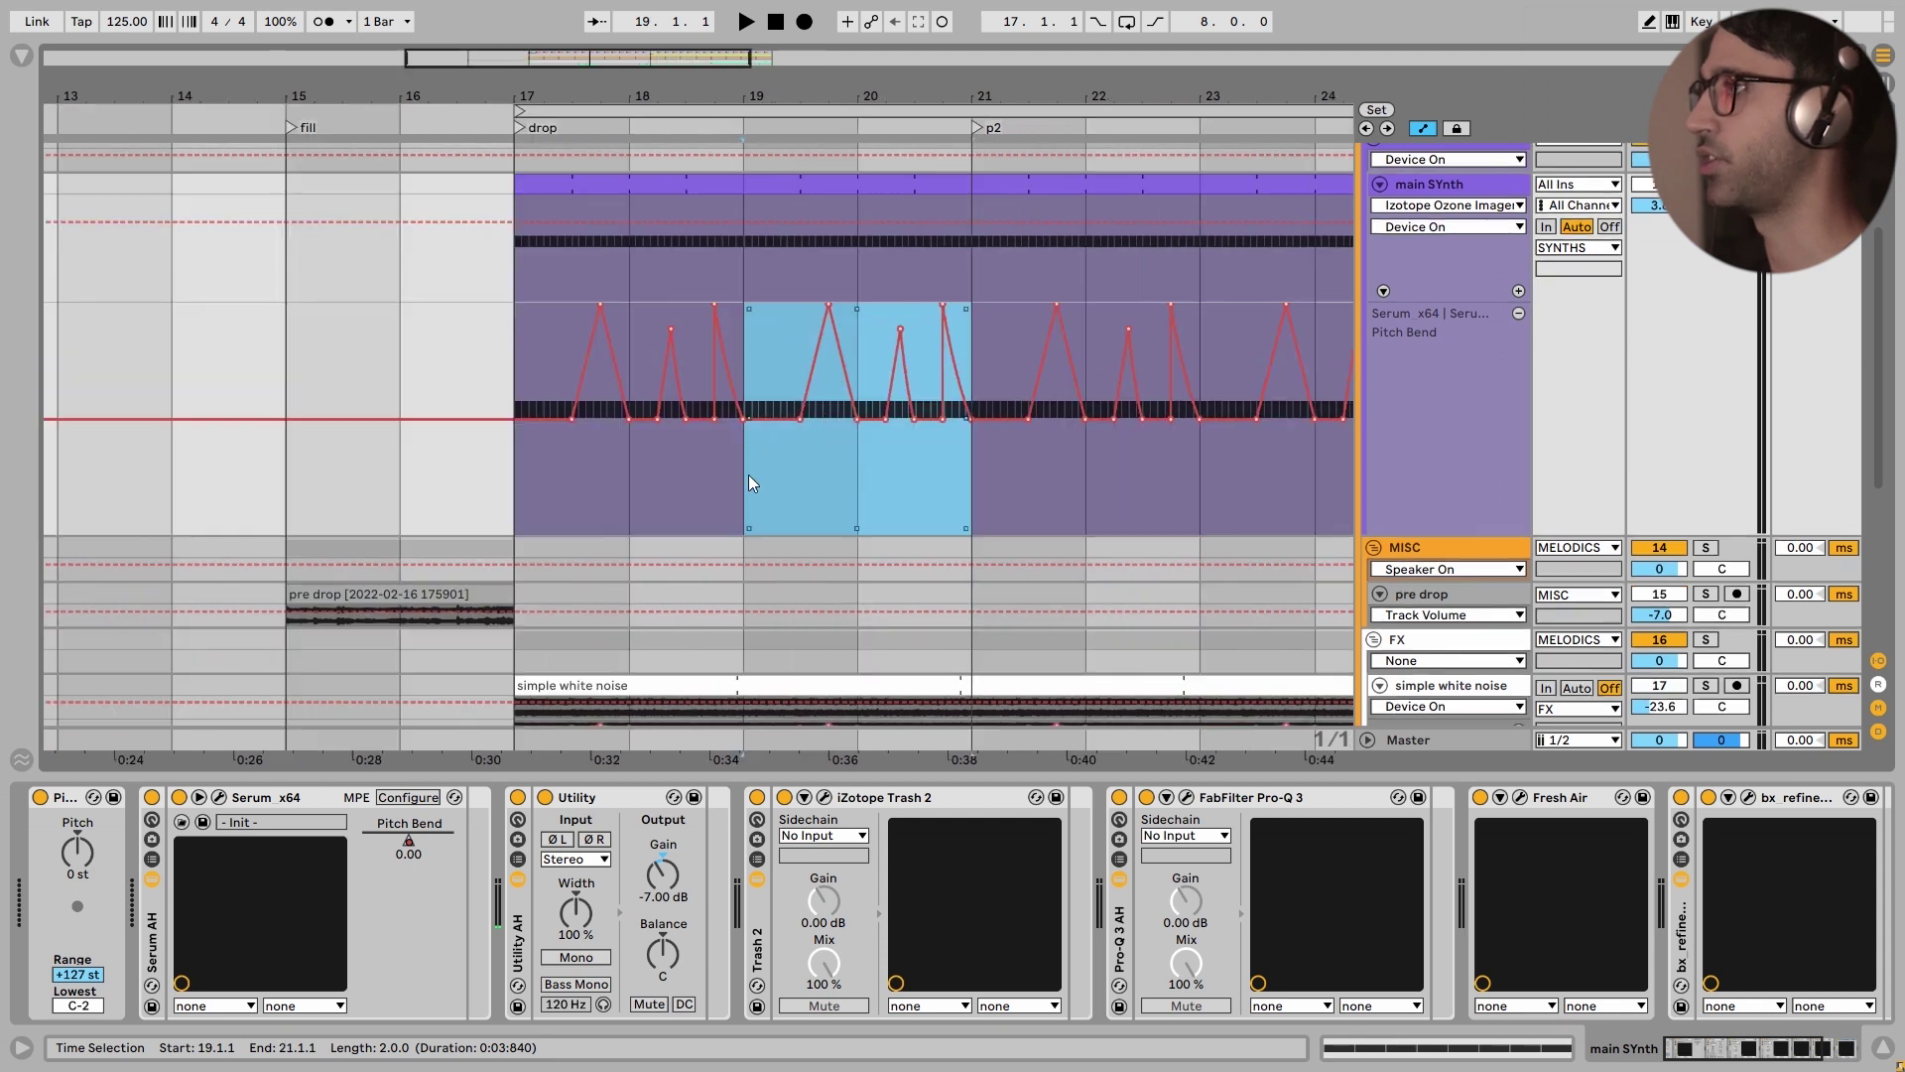
Play the drop from bar 17 and curve the Pitch Bend fall after the bar-18.4 peak
click(499, 351)
key(plus)
key(space)
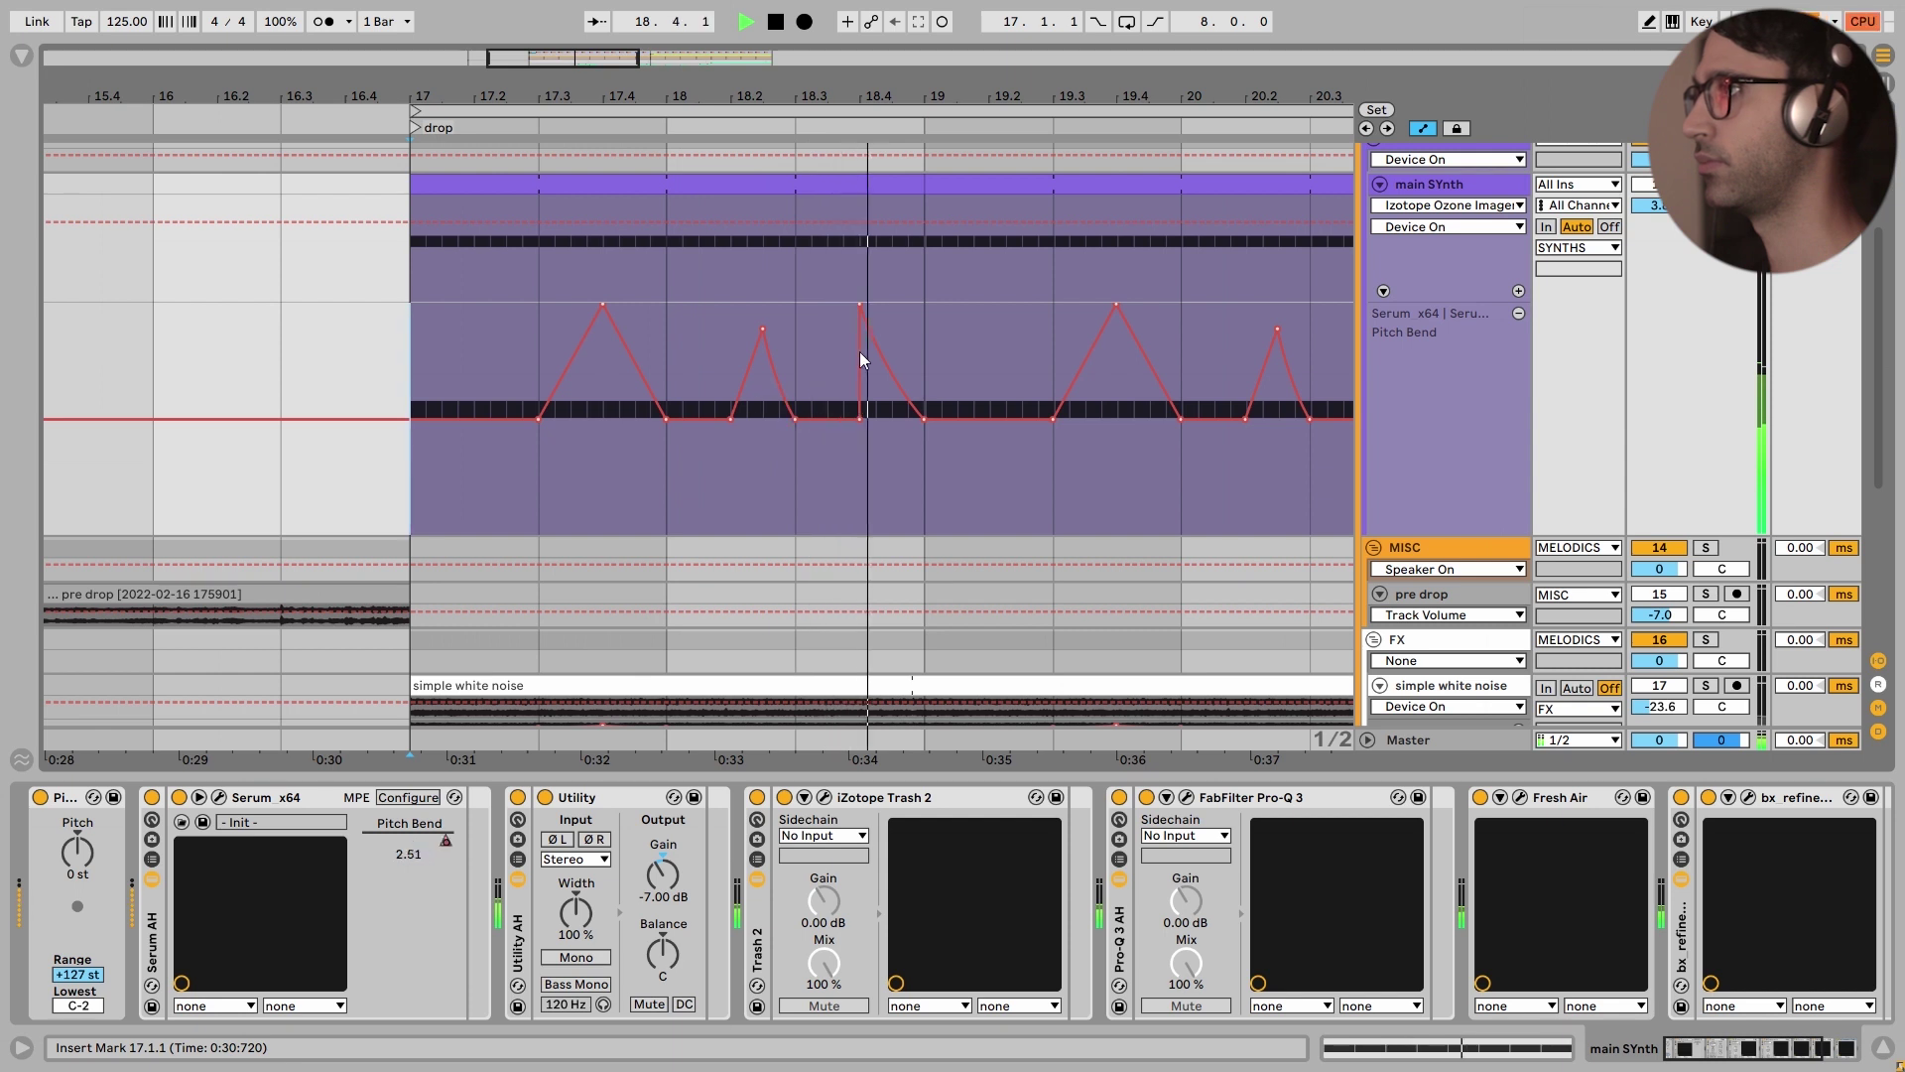
key(space)
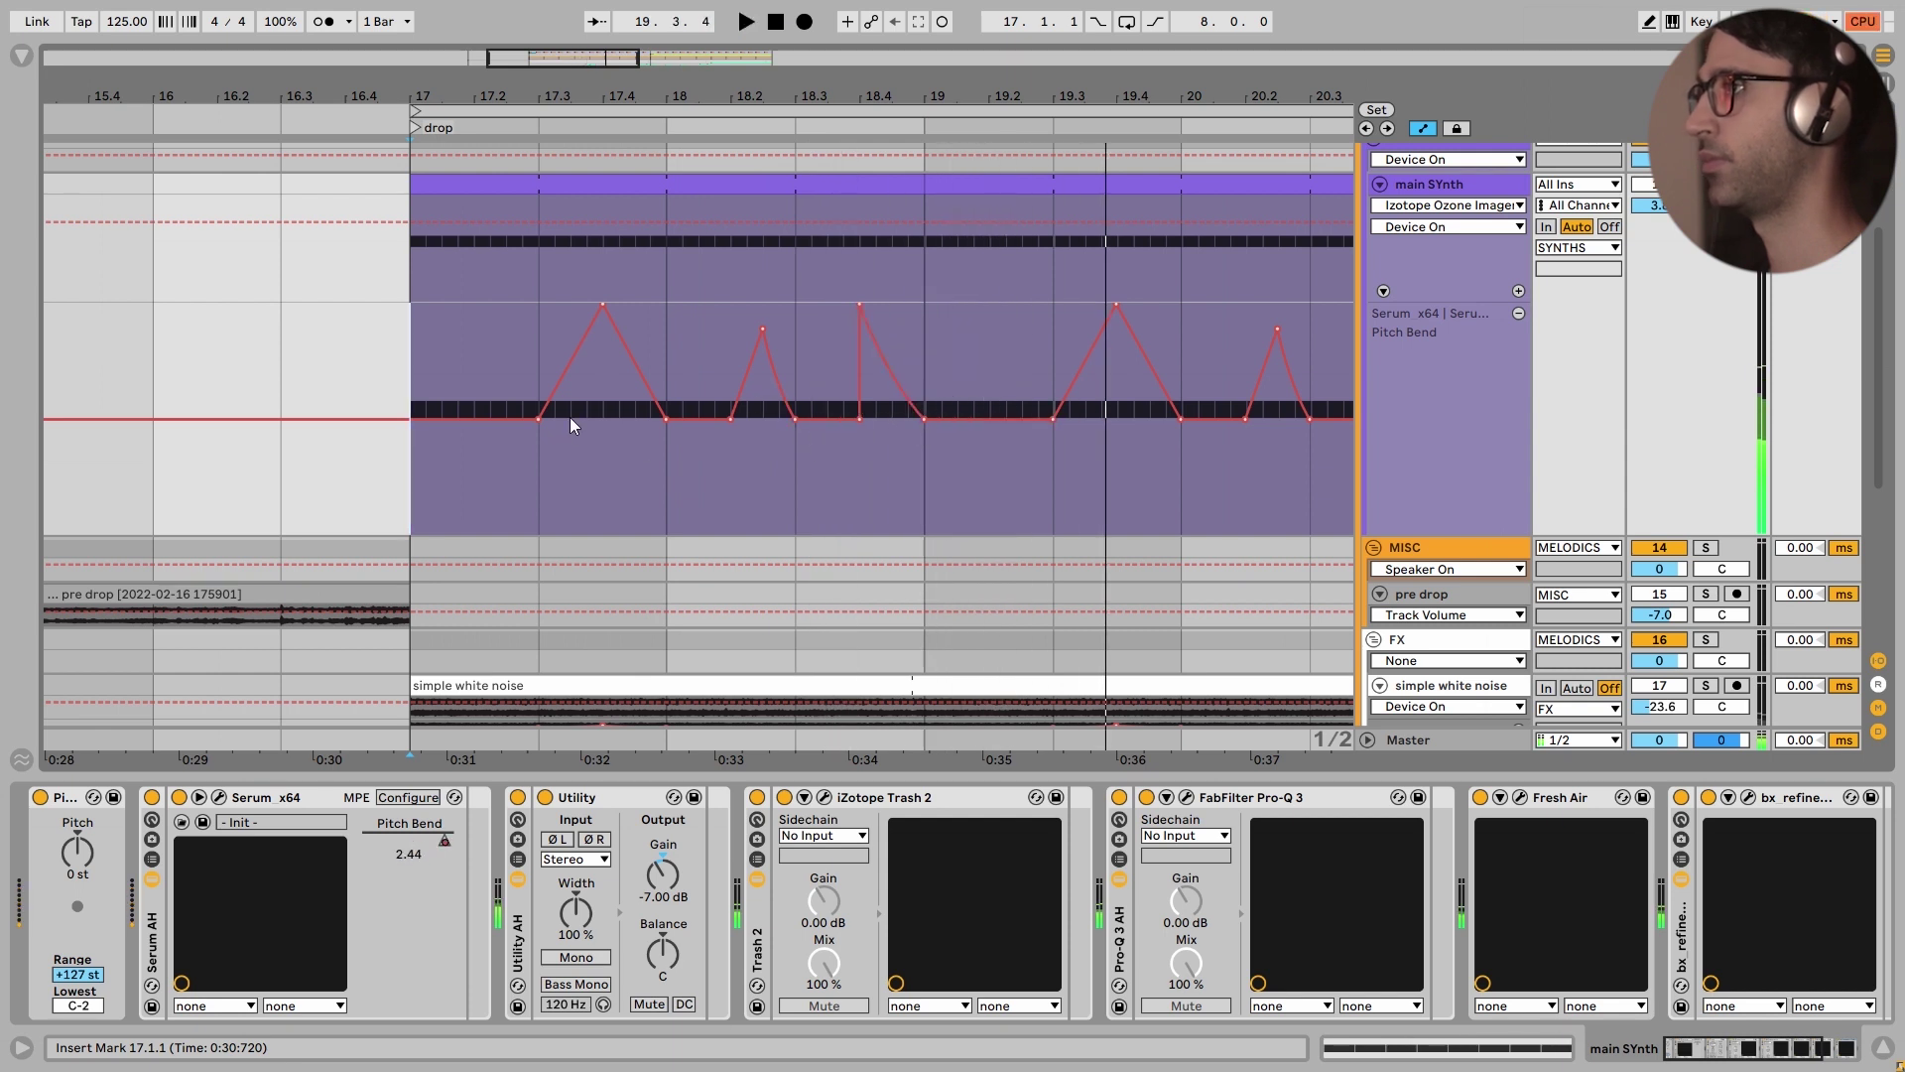
mouse_move(755, 348)
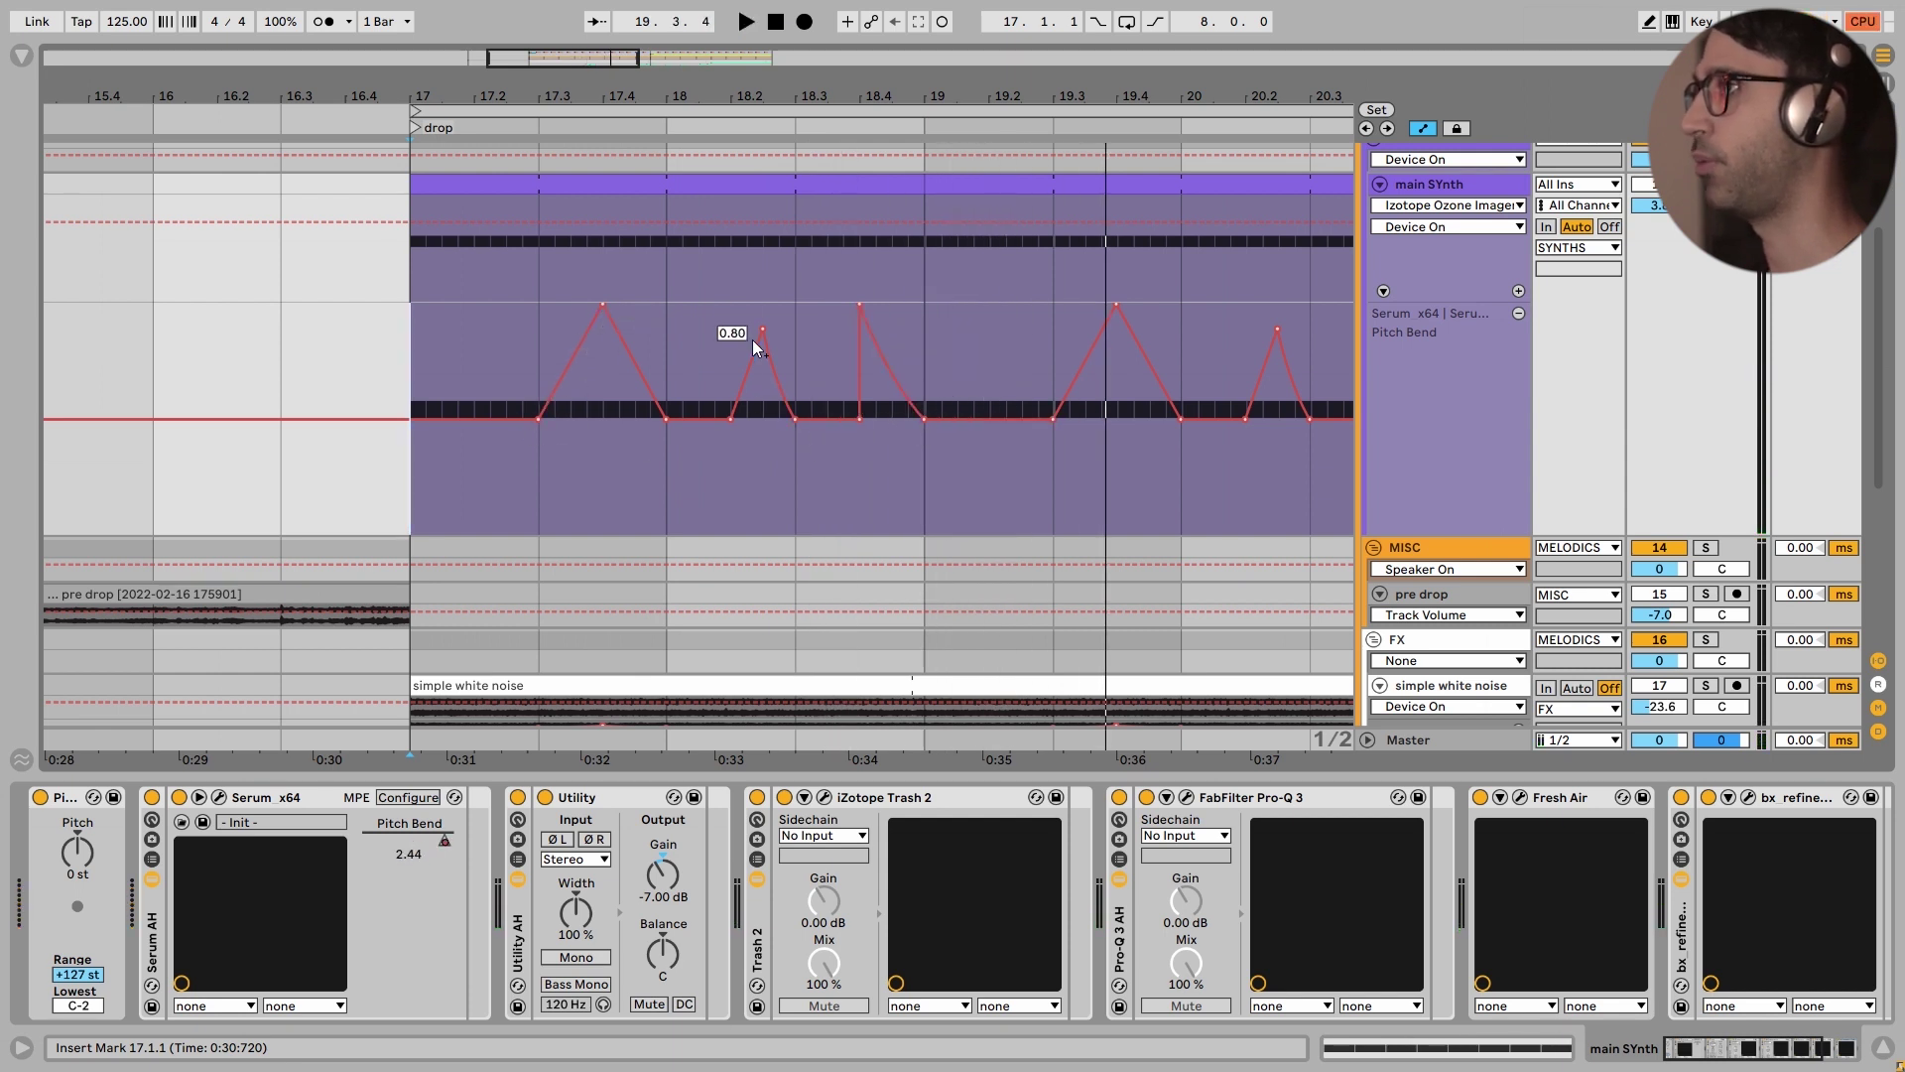
mouse_move(859, 307)
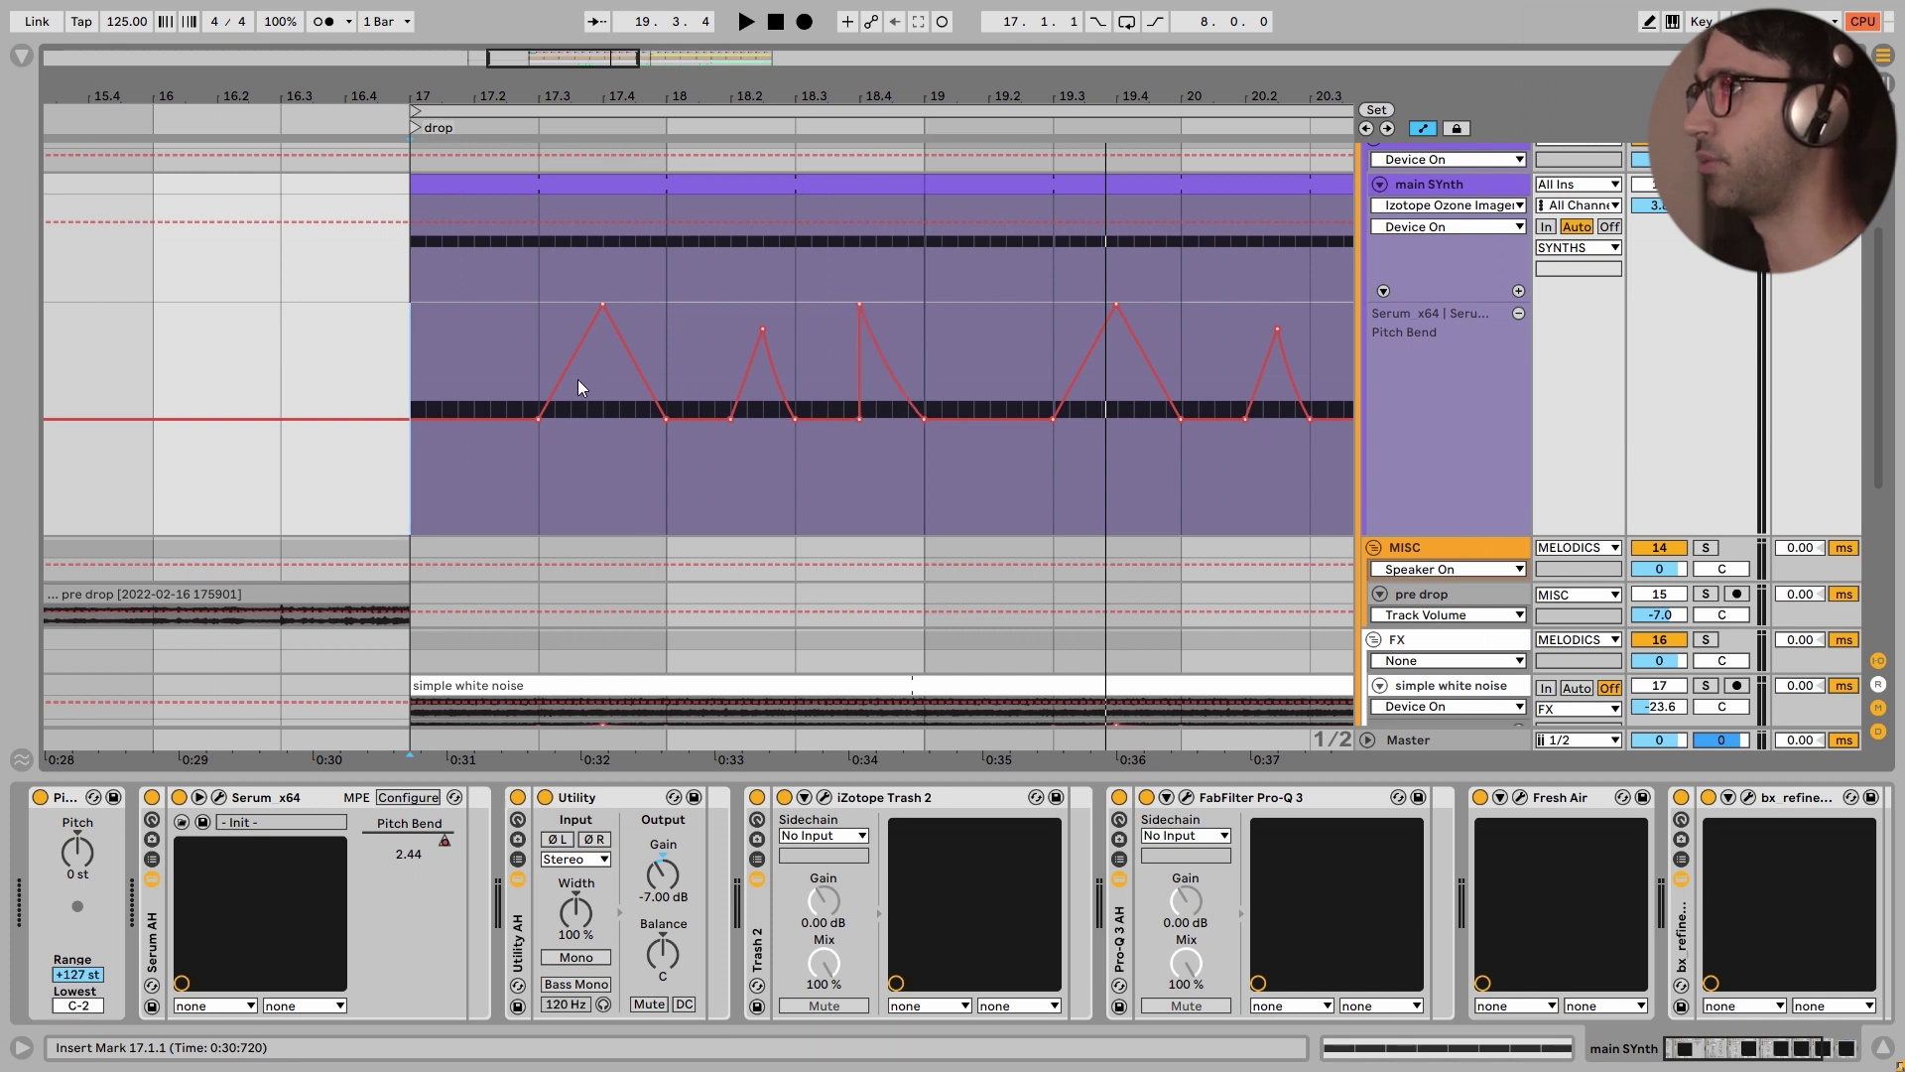
key(space)
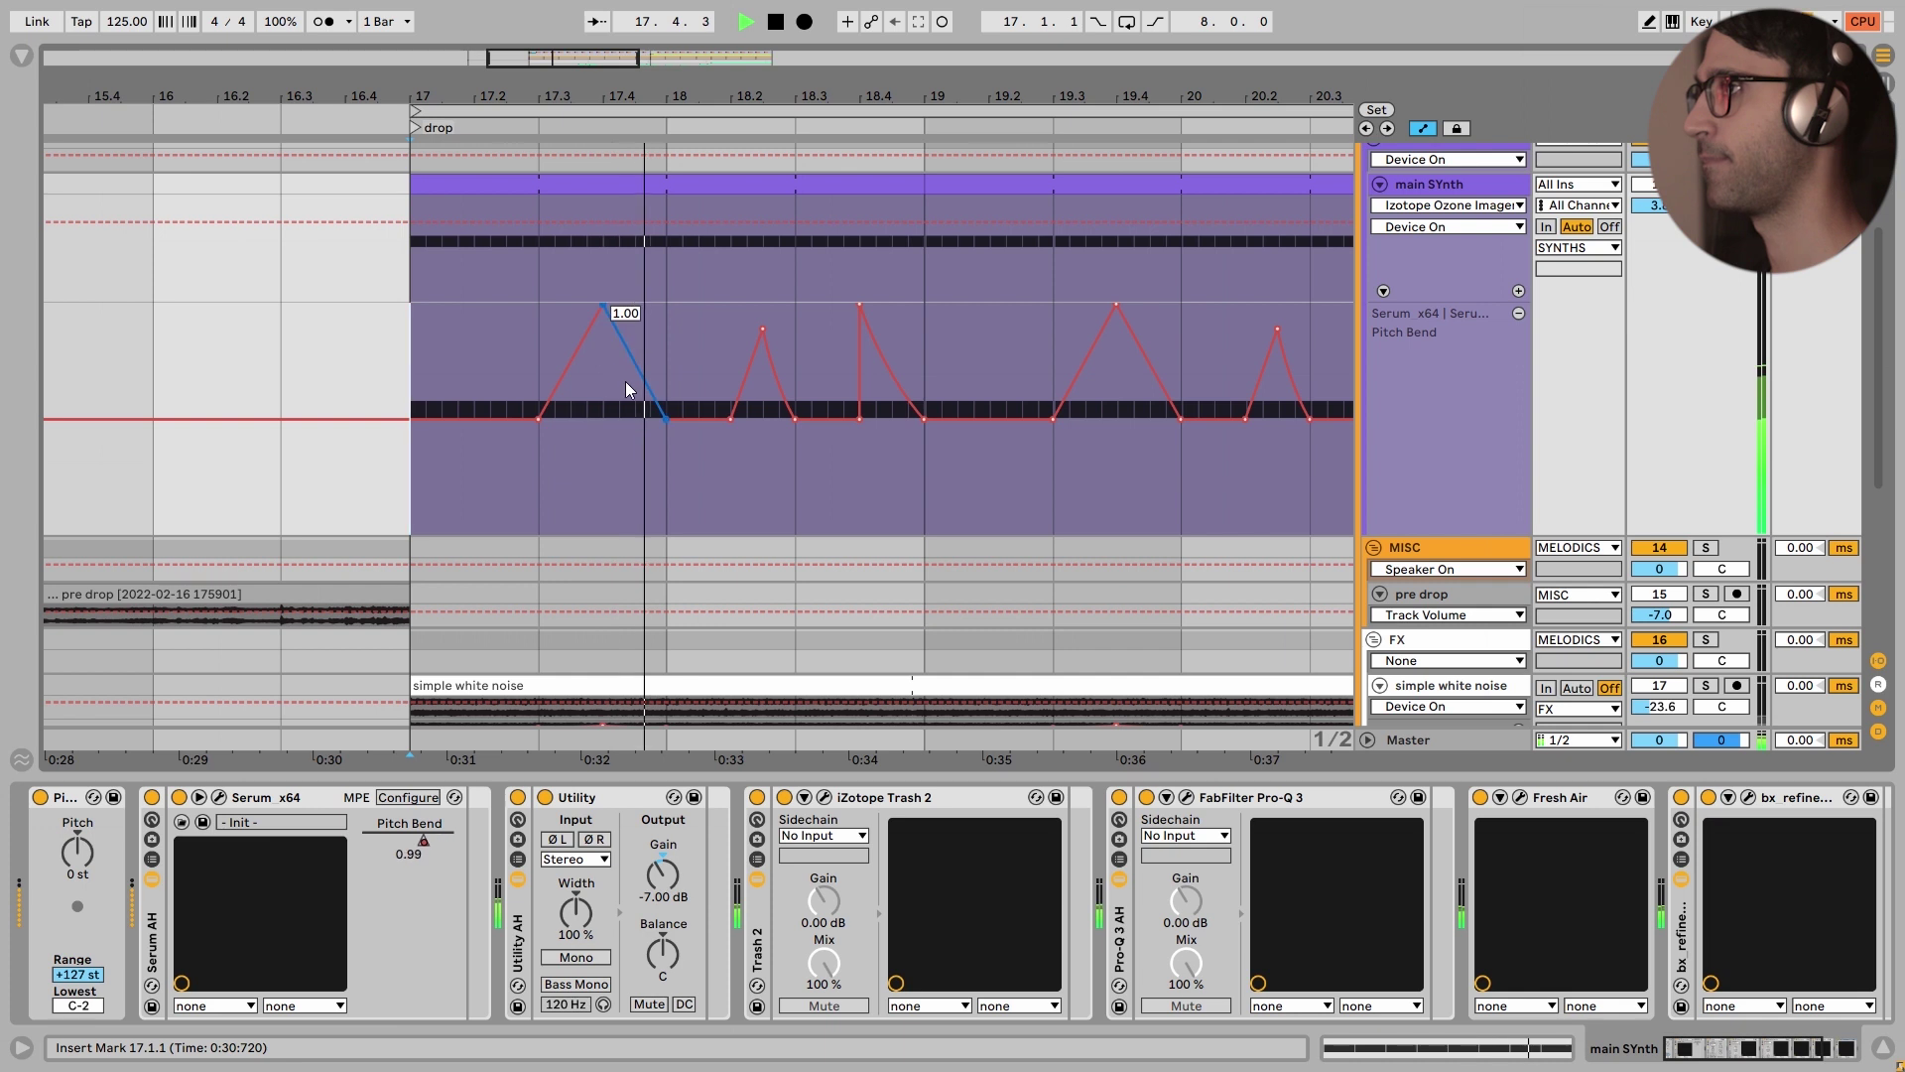
mouse_move(792, 407)
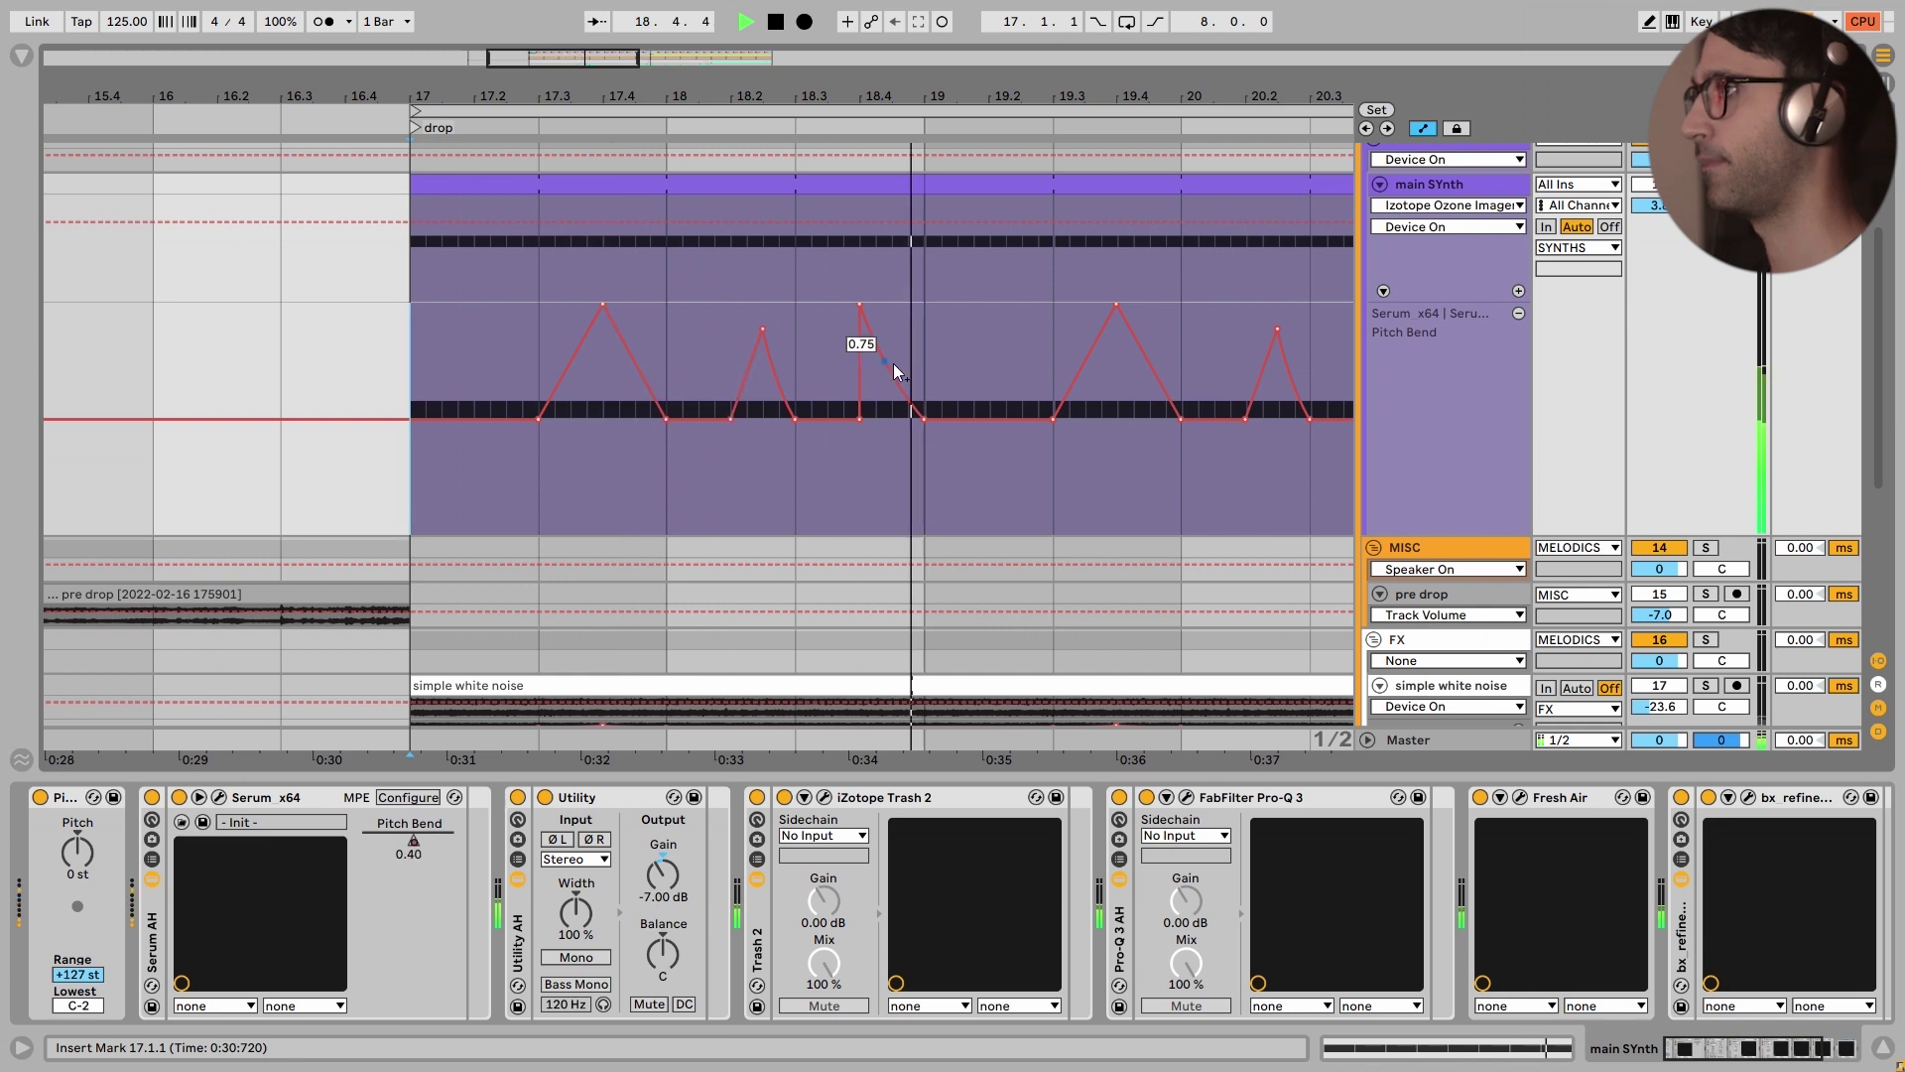
key(space)
alt+drag(925, 415, 893, 842)
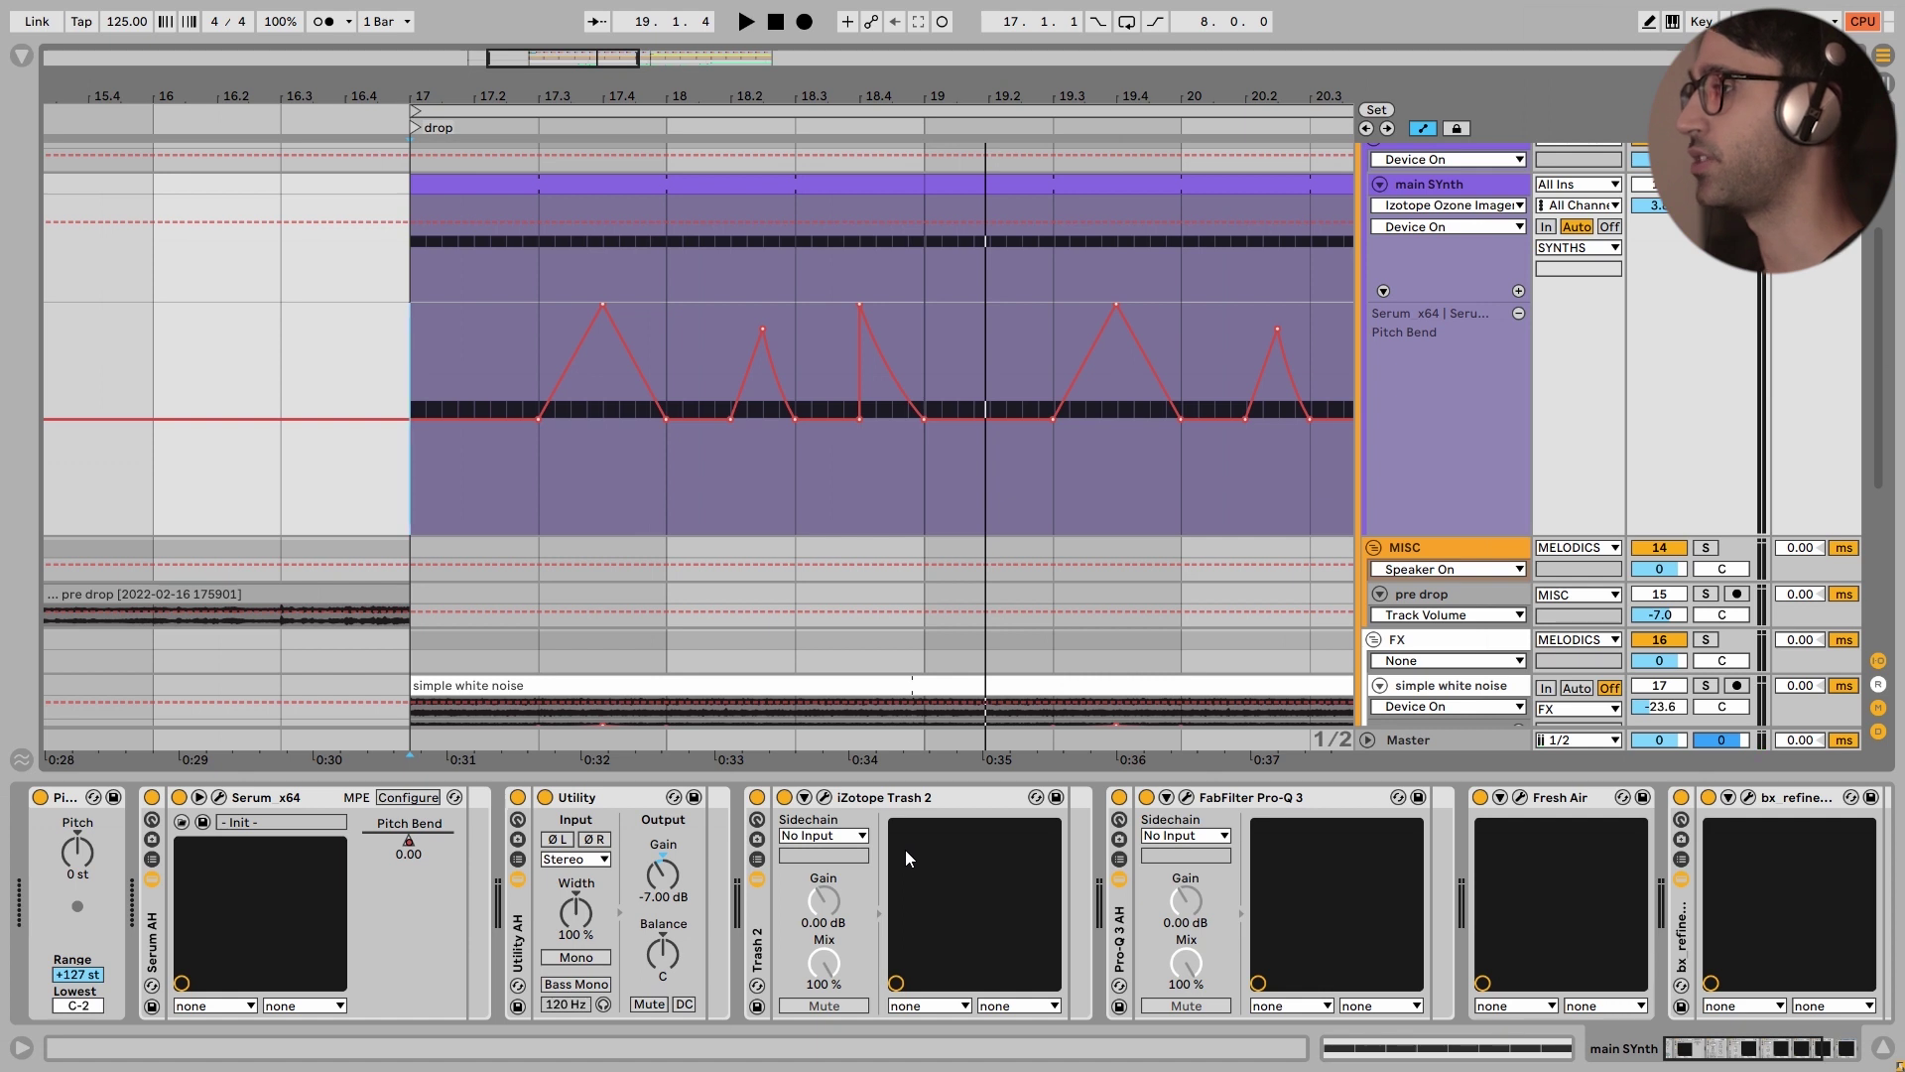
scroll(905, 850, right, 5)
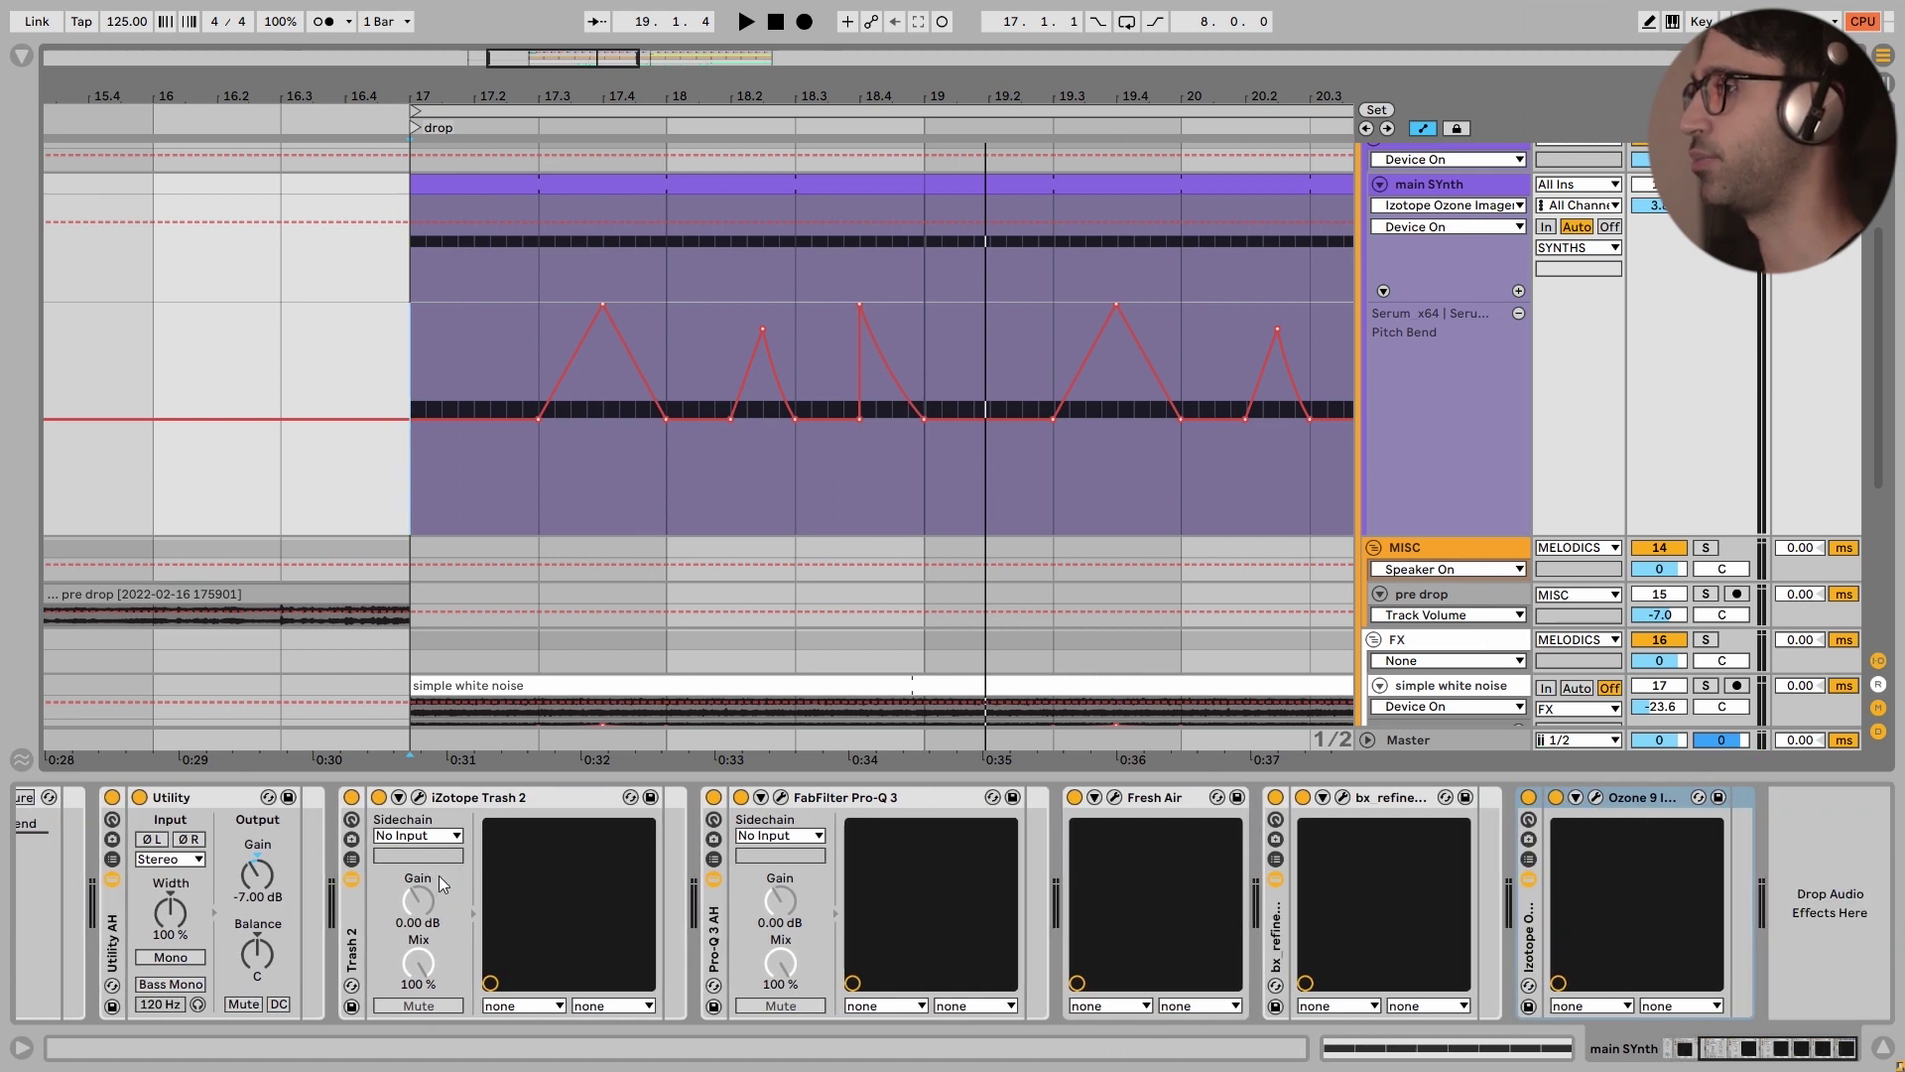
Close the Trash 2 preset manager, select its third band, and A/B Trash 2 during playback, leaving it on
click(419, 799)
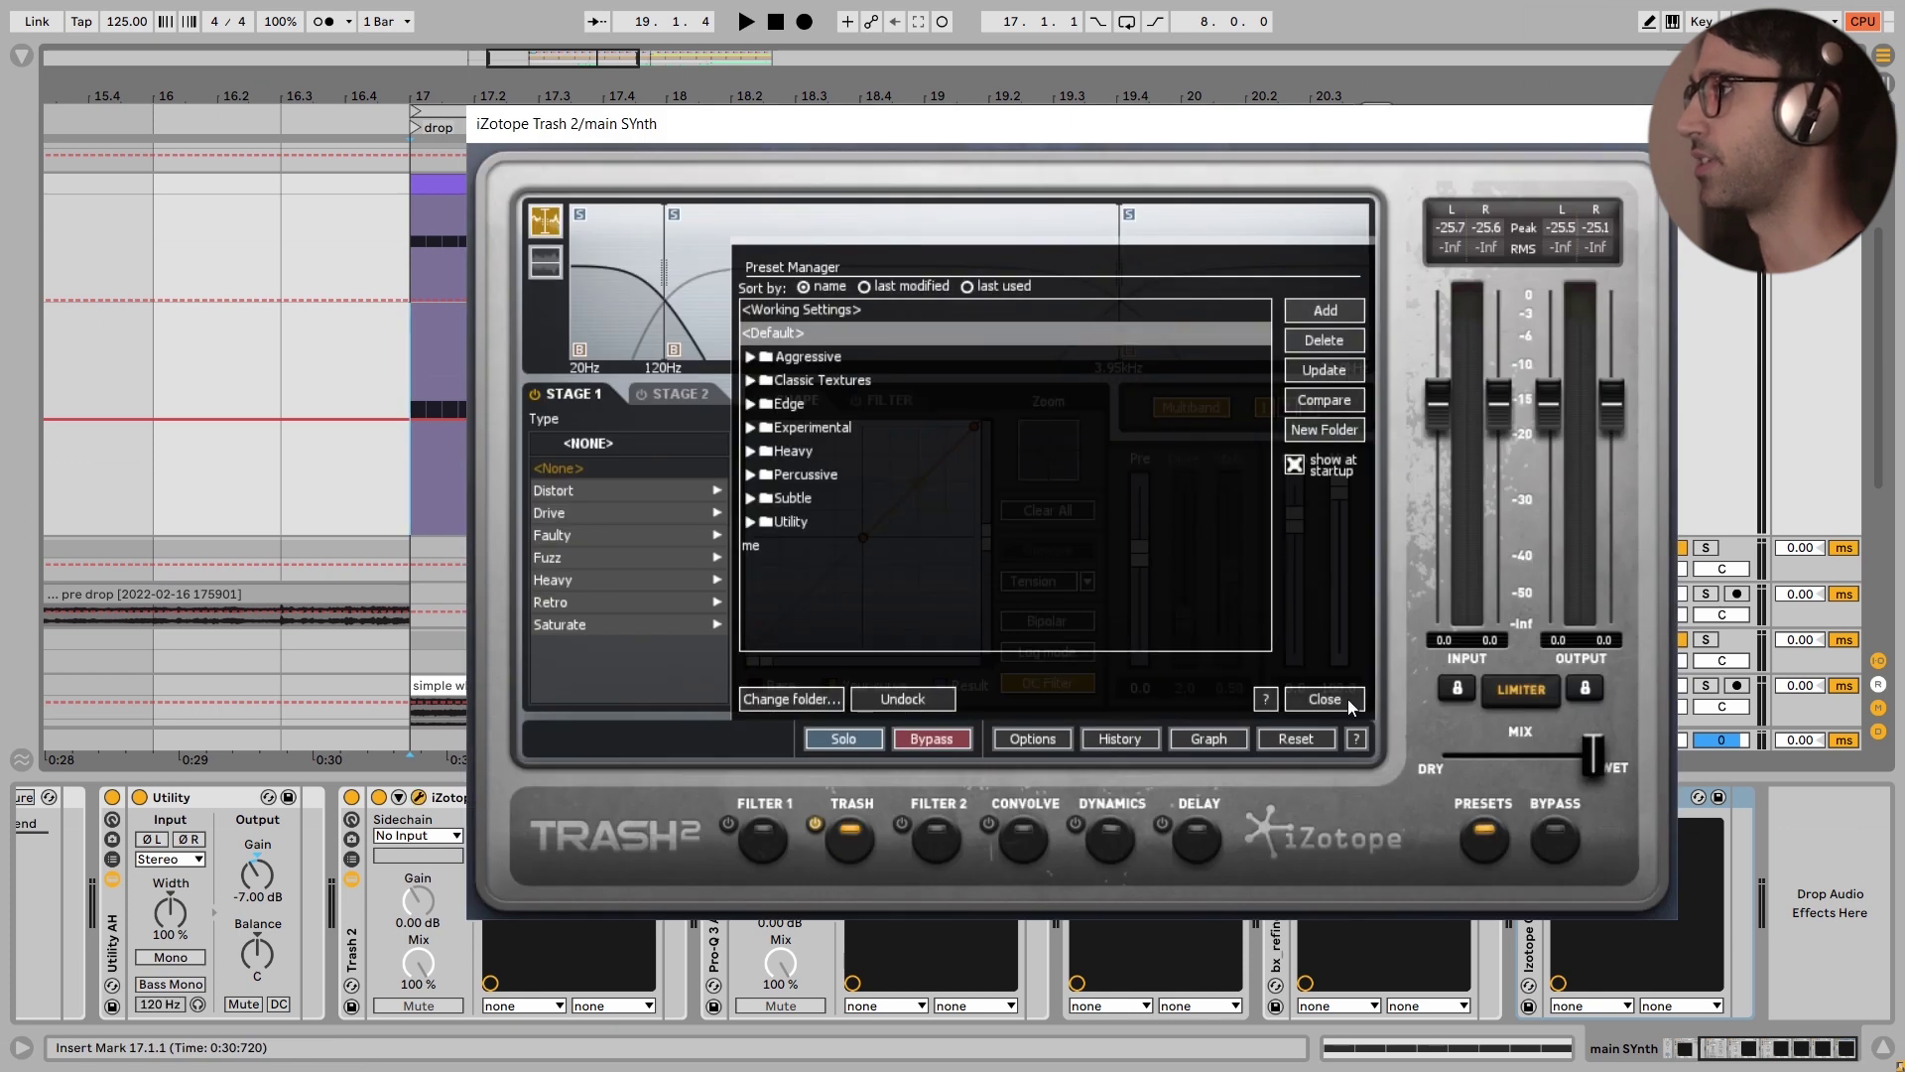
click(1324, 700)
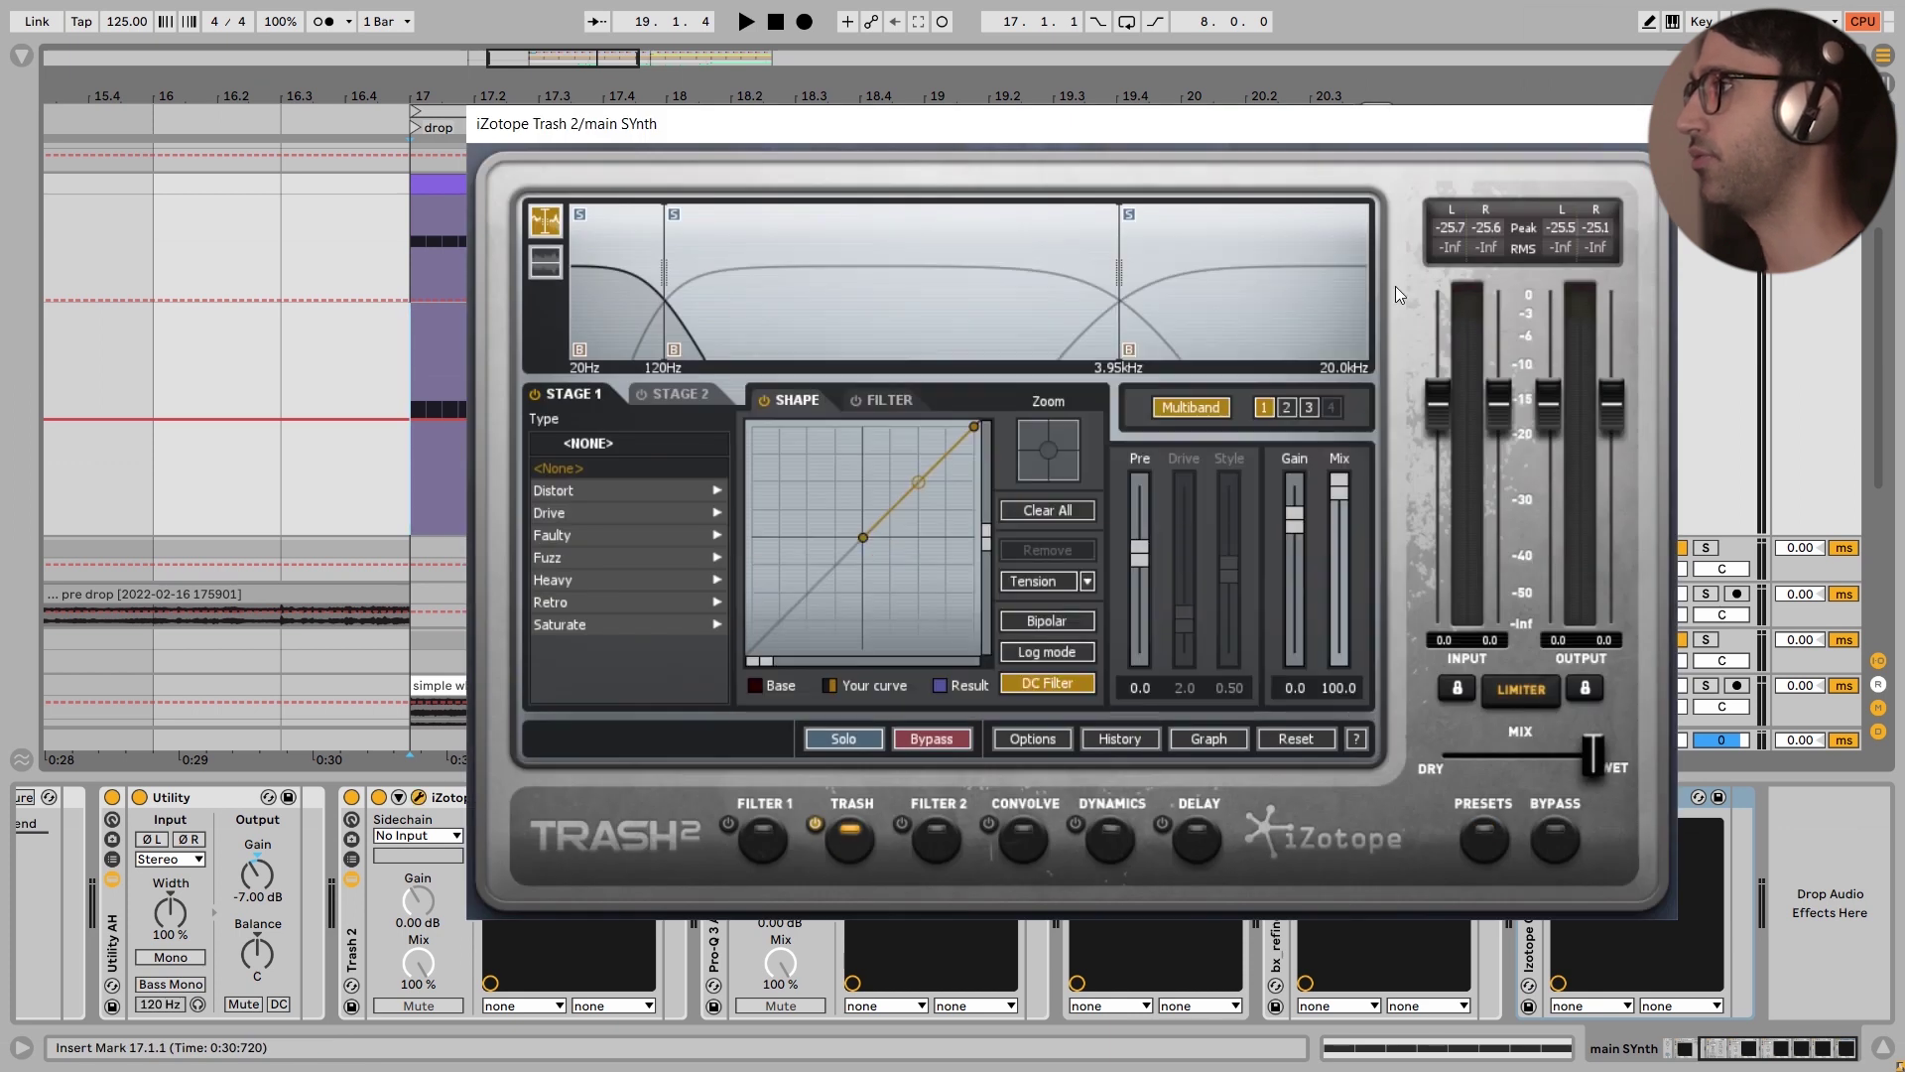
click(1217, 248)
key(space)
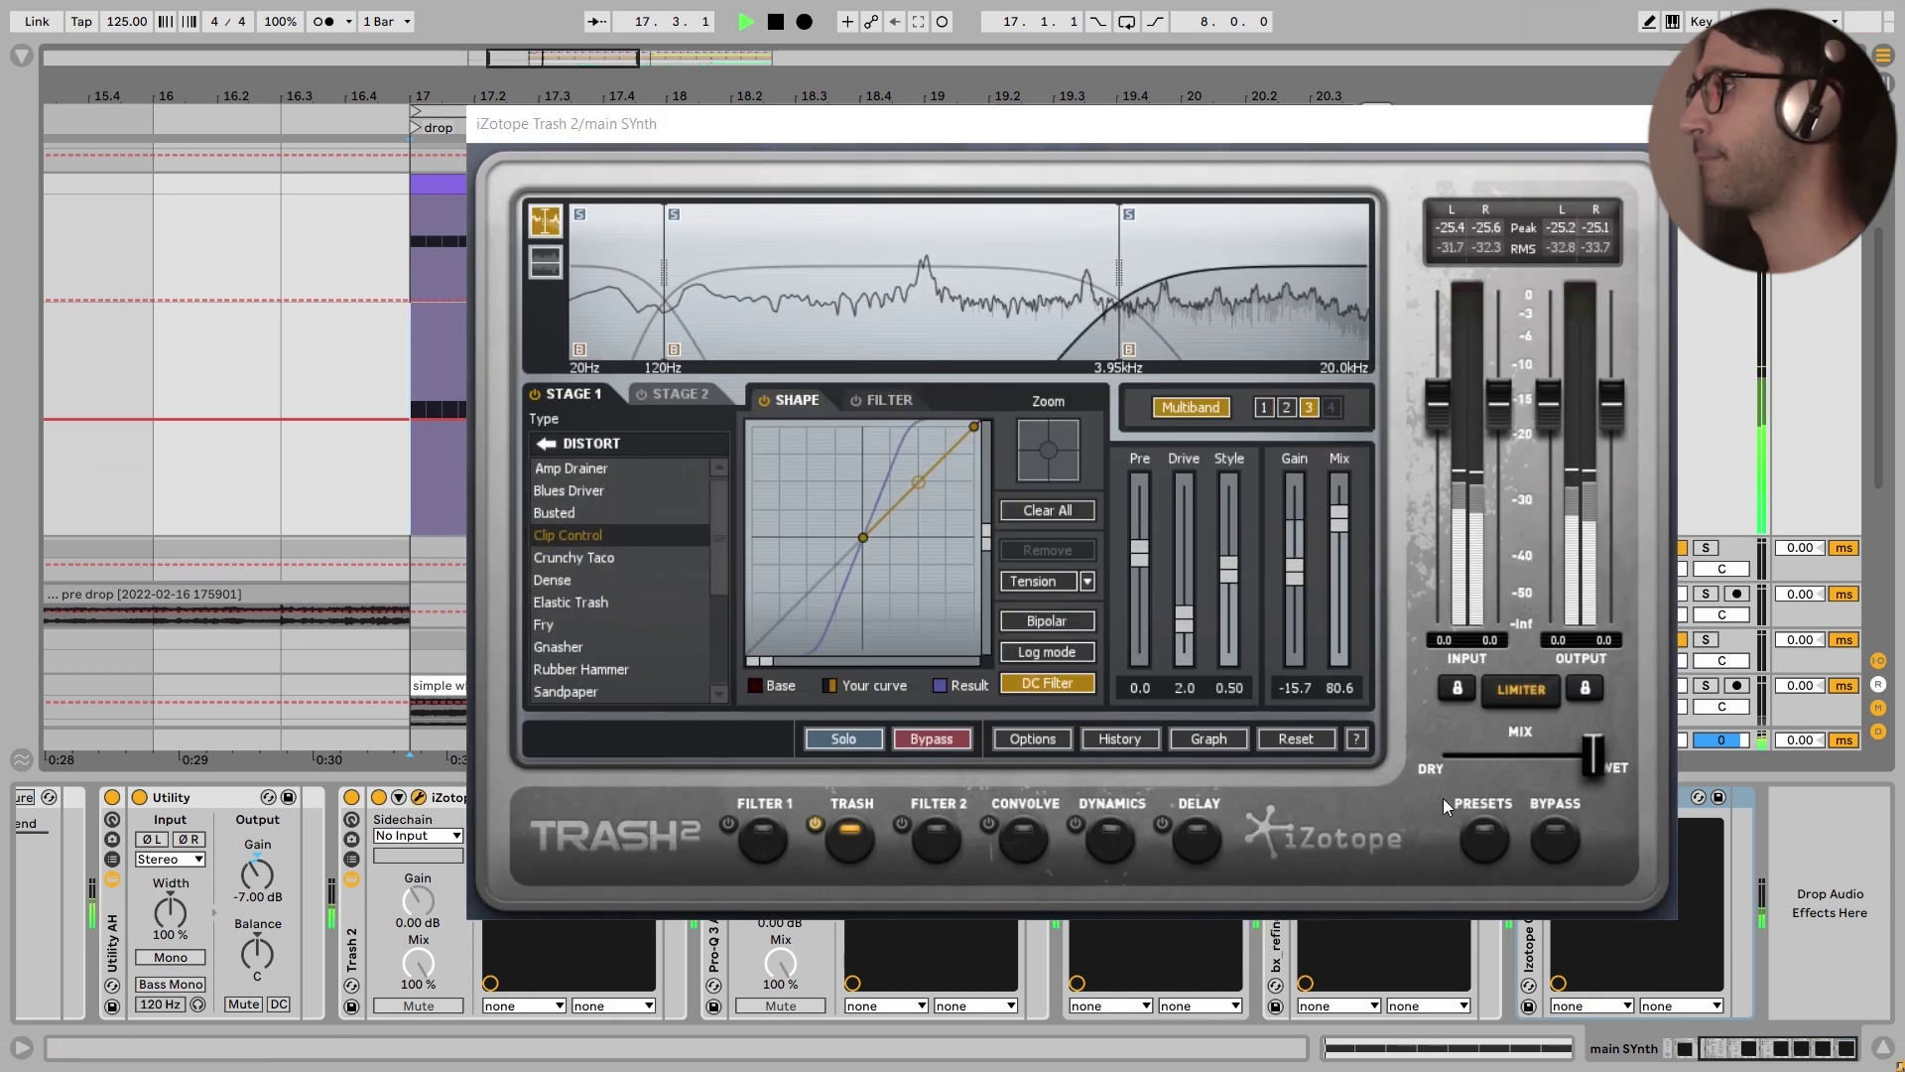
click(1558, 839)
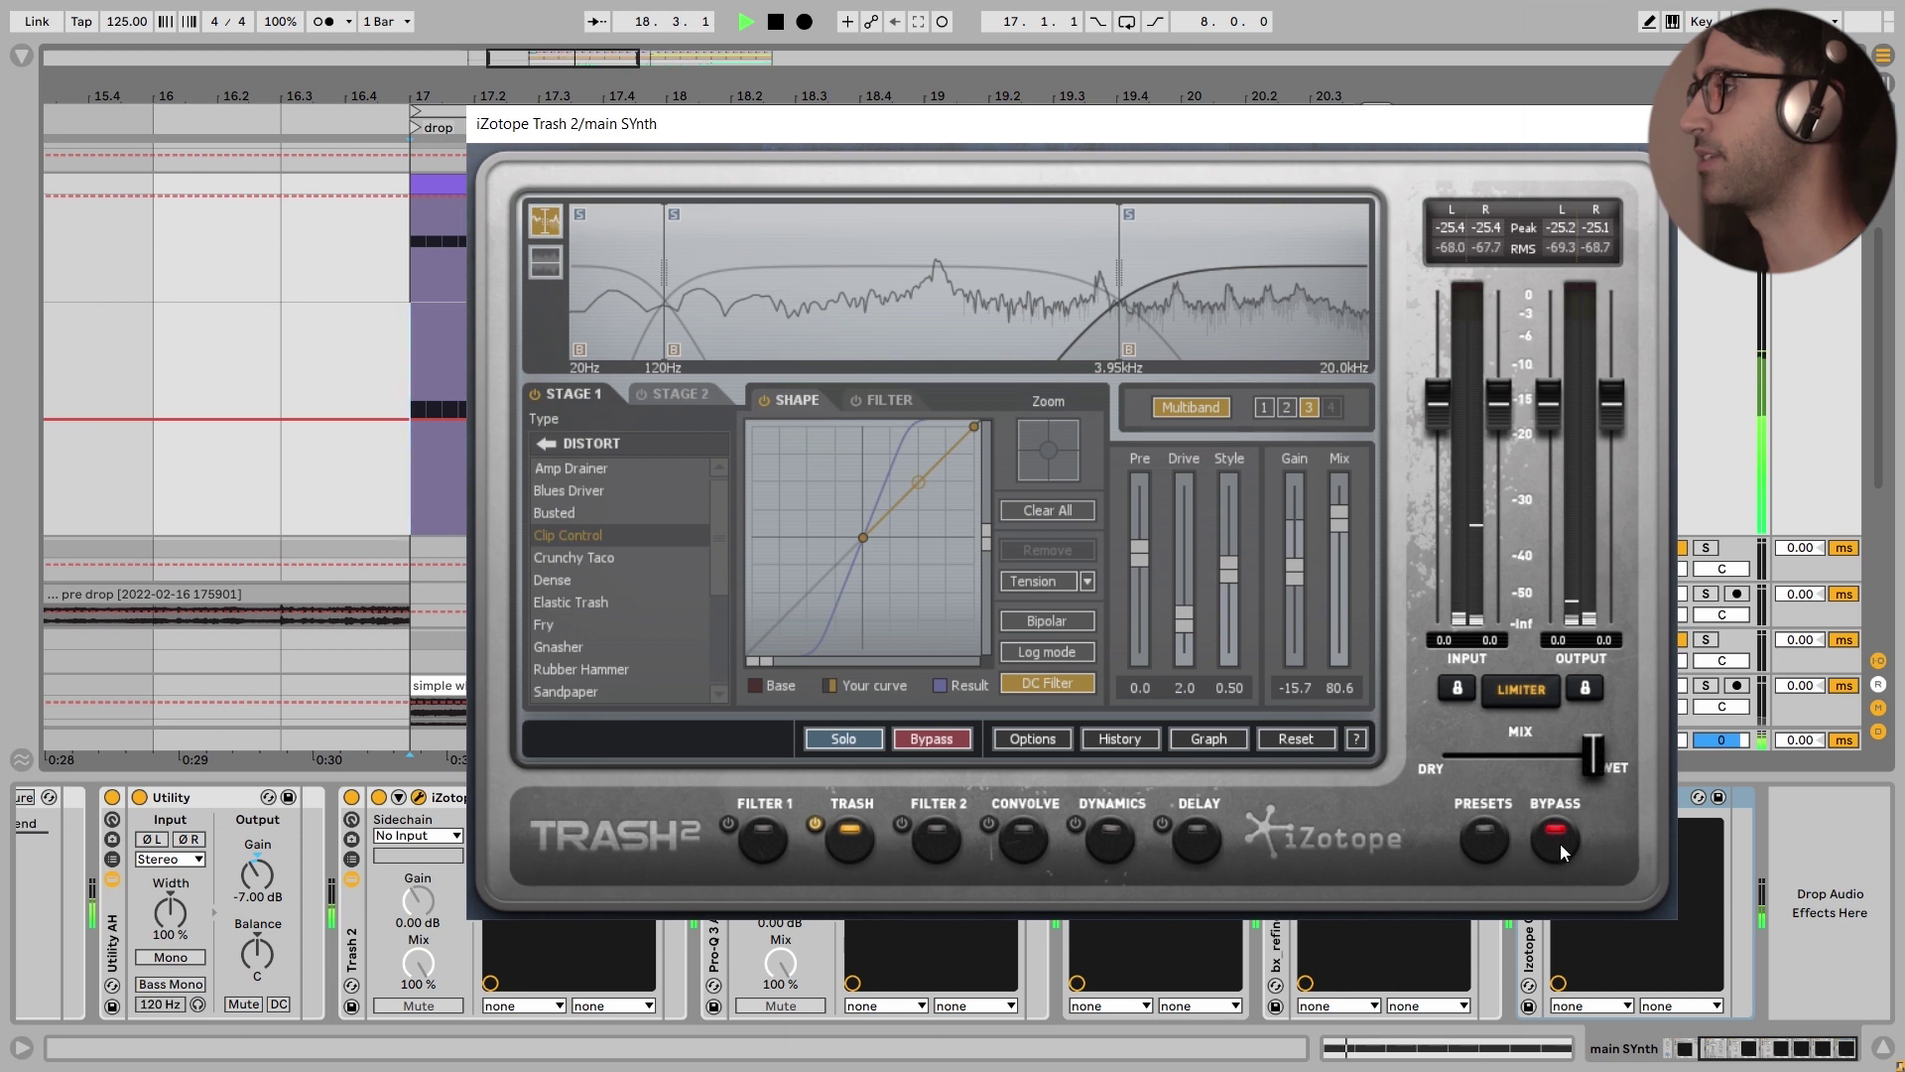
click(1560, 843)
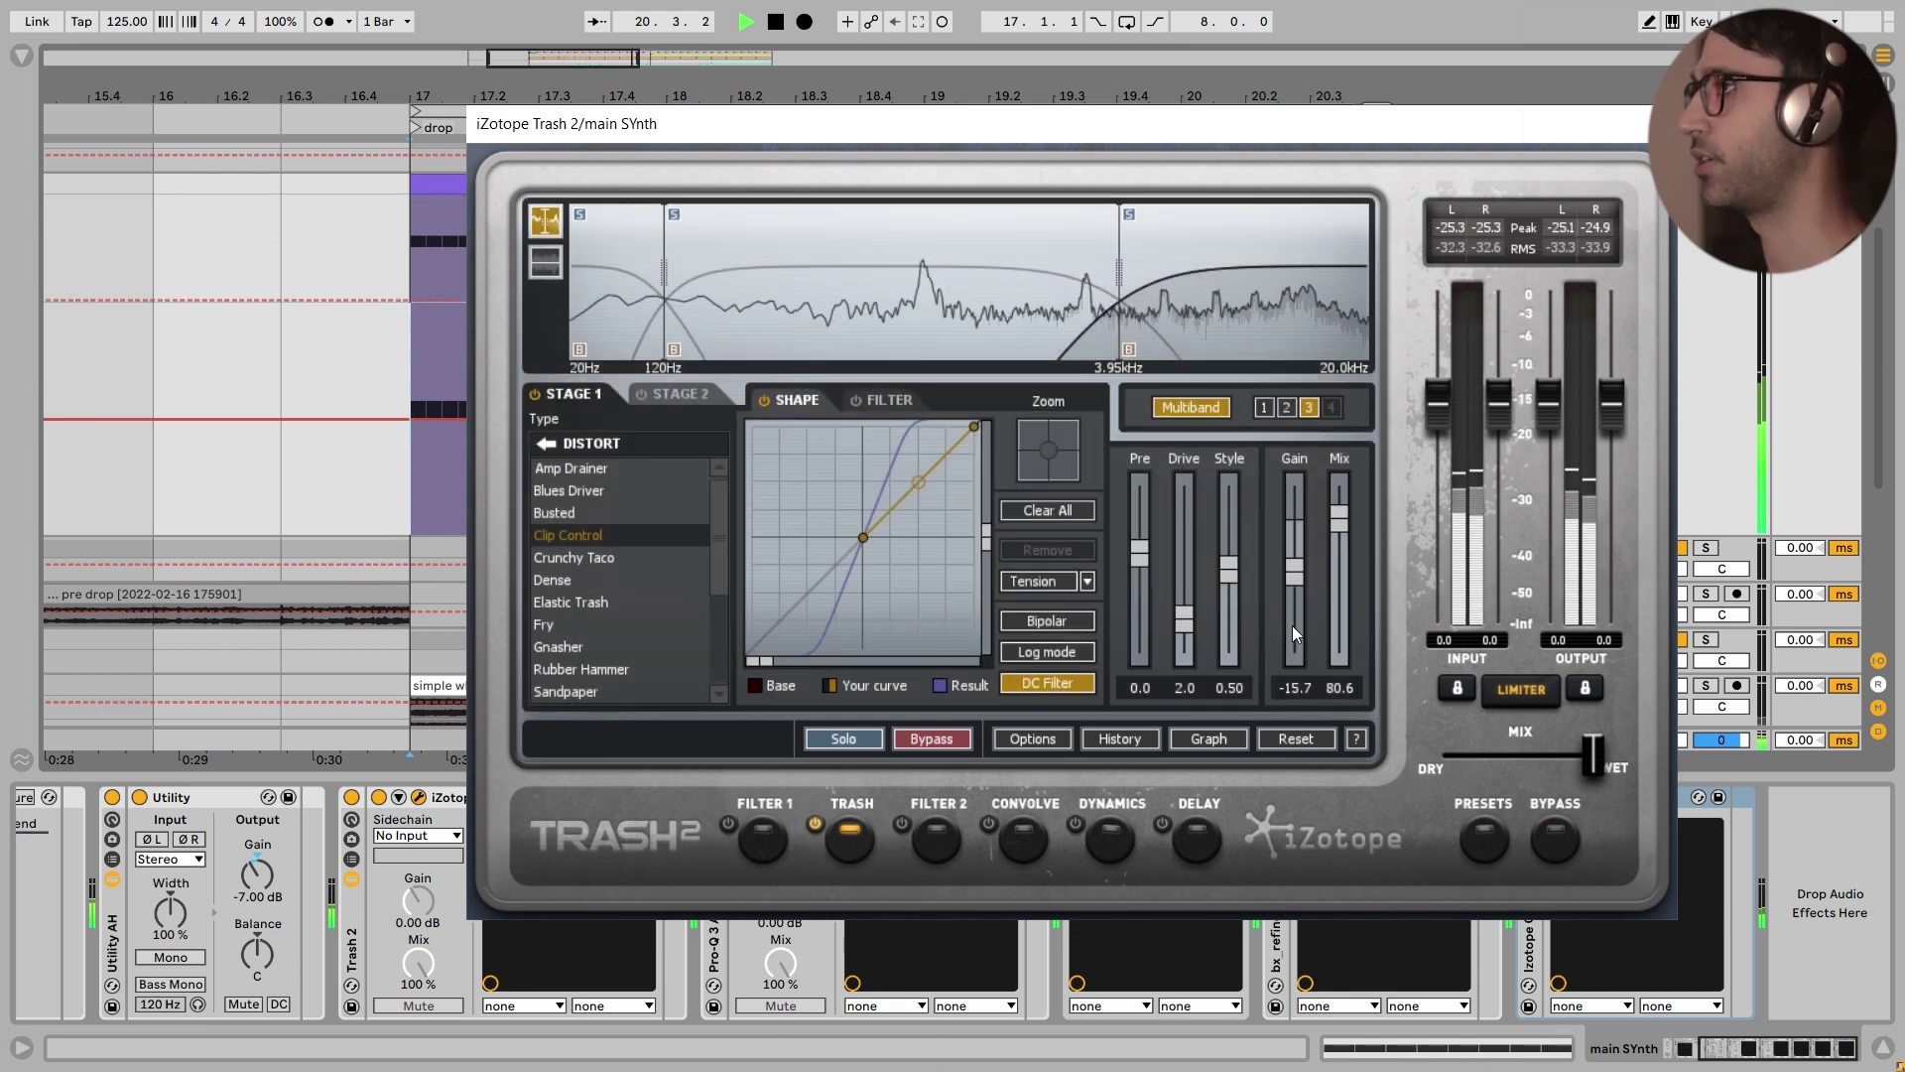
key(space)
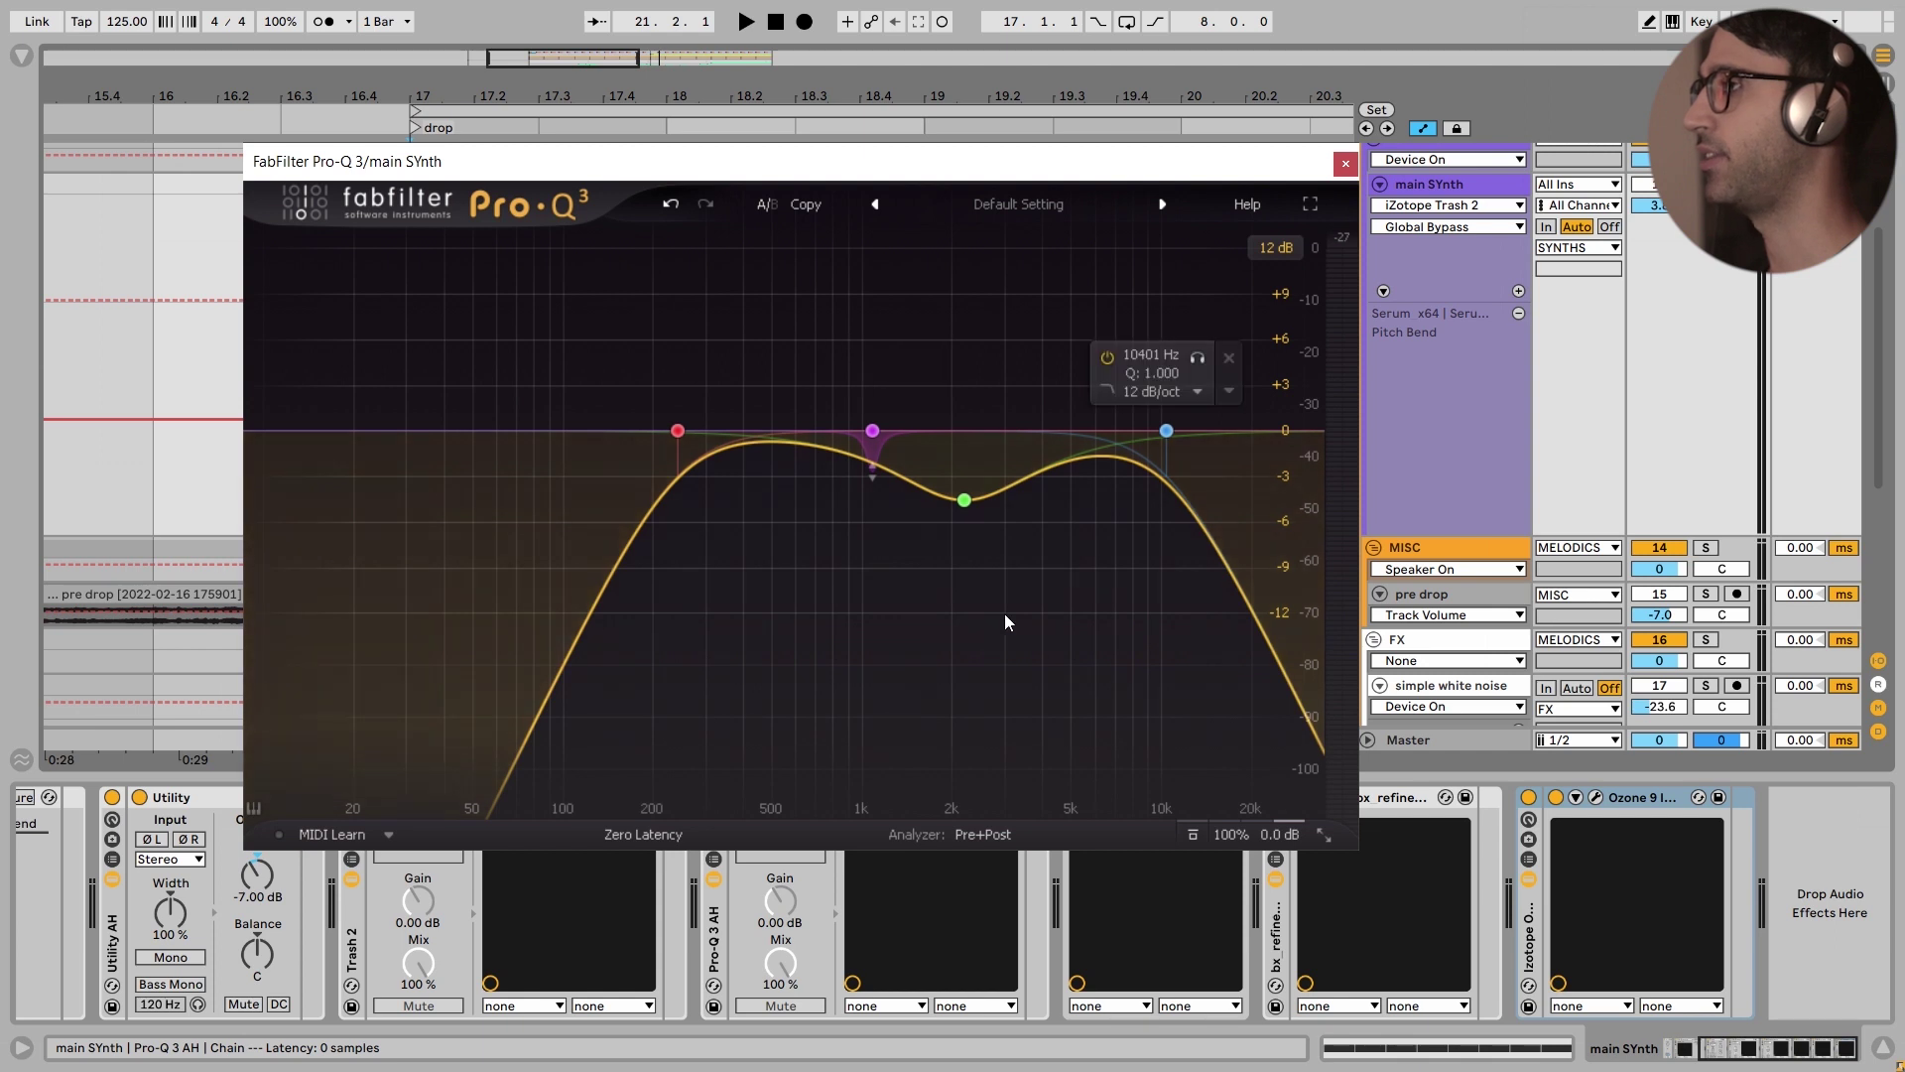
A/B the Pro-Q 3 EQ during playback, leave it enabled, and close its window
key(space)
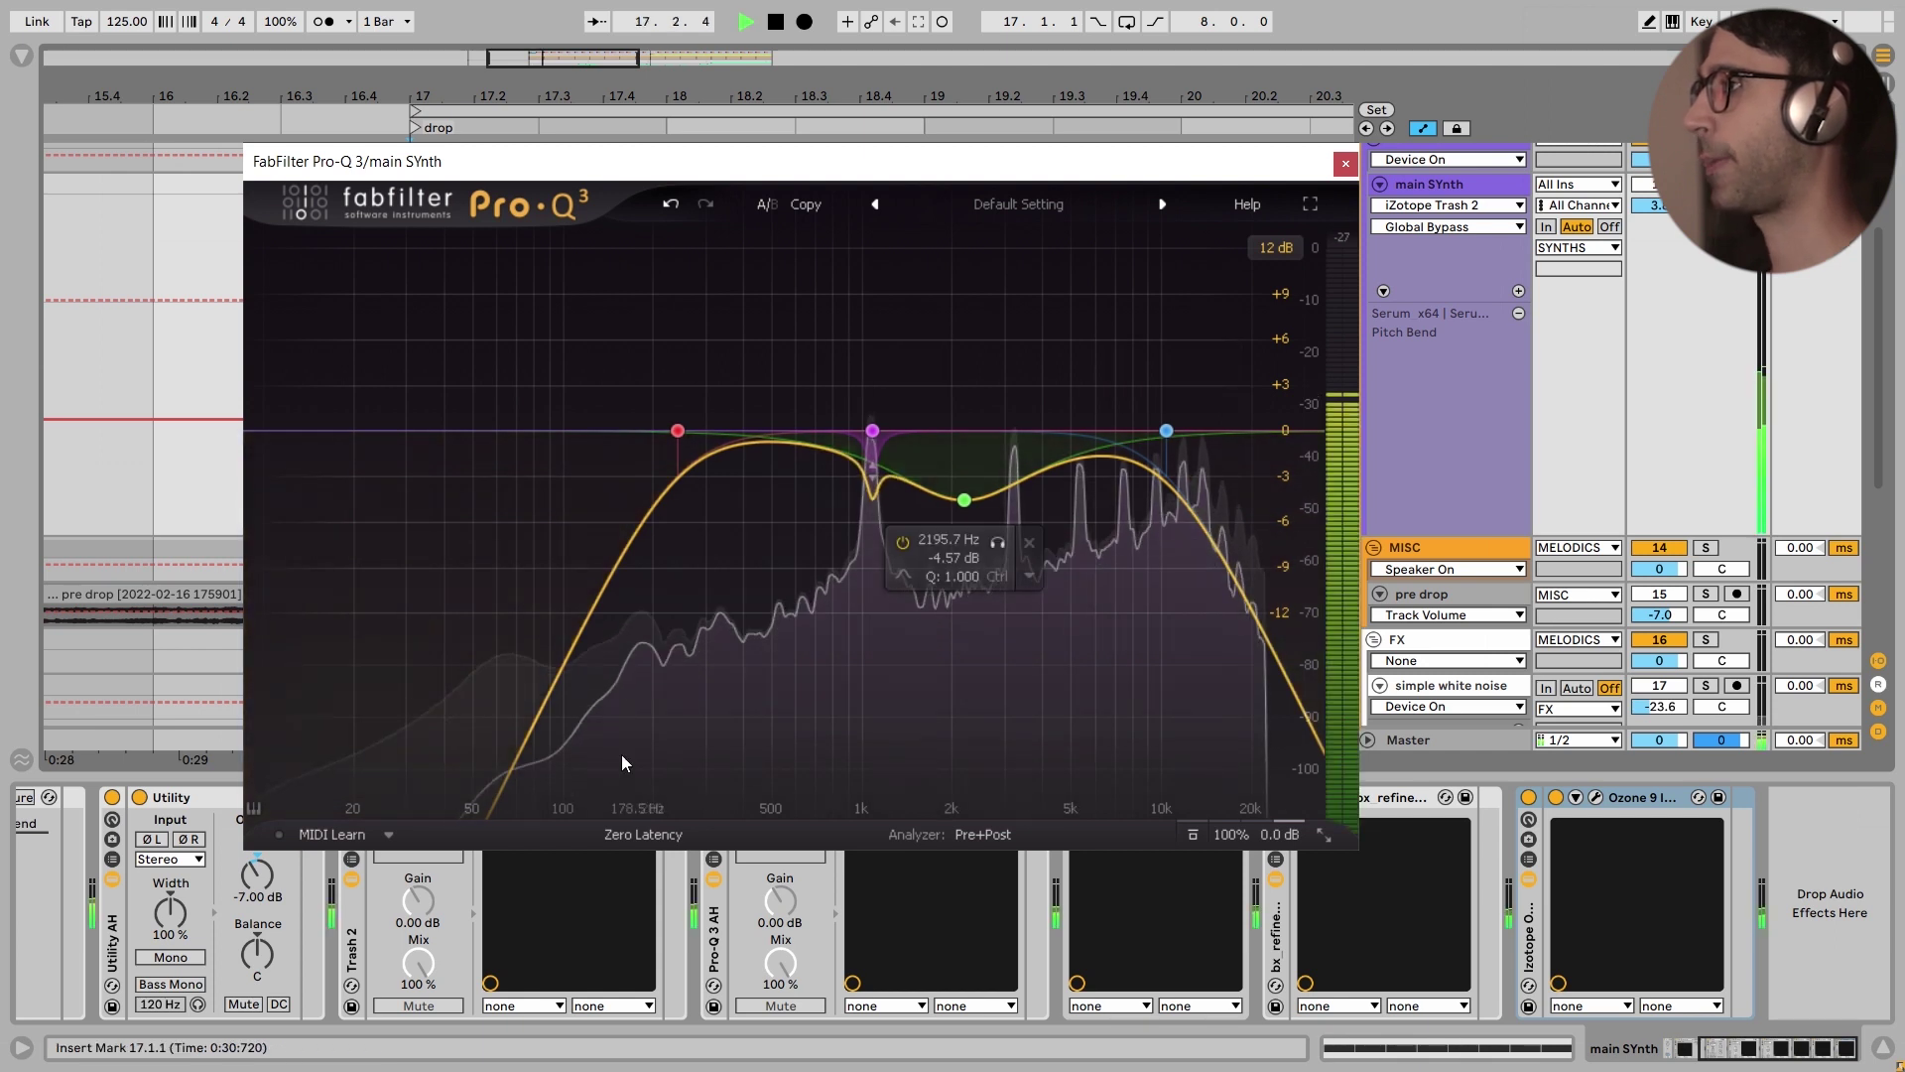
key(space)
click(1193, 835)
key(space)
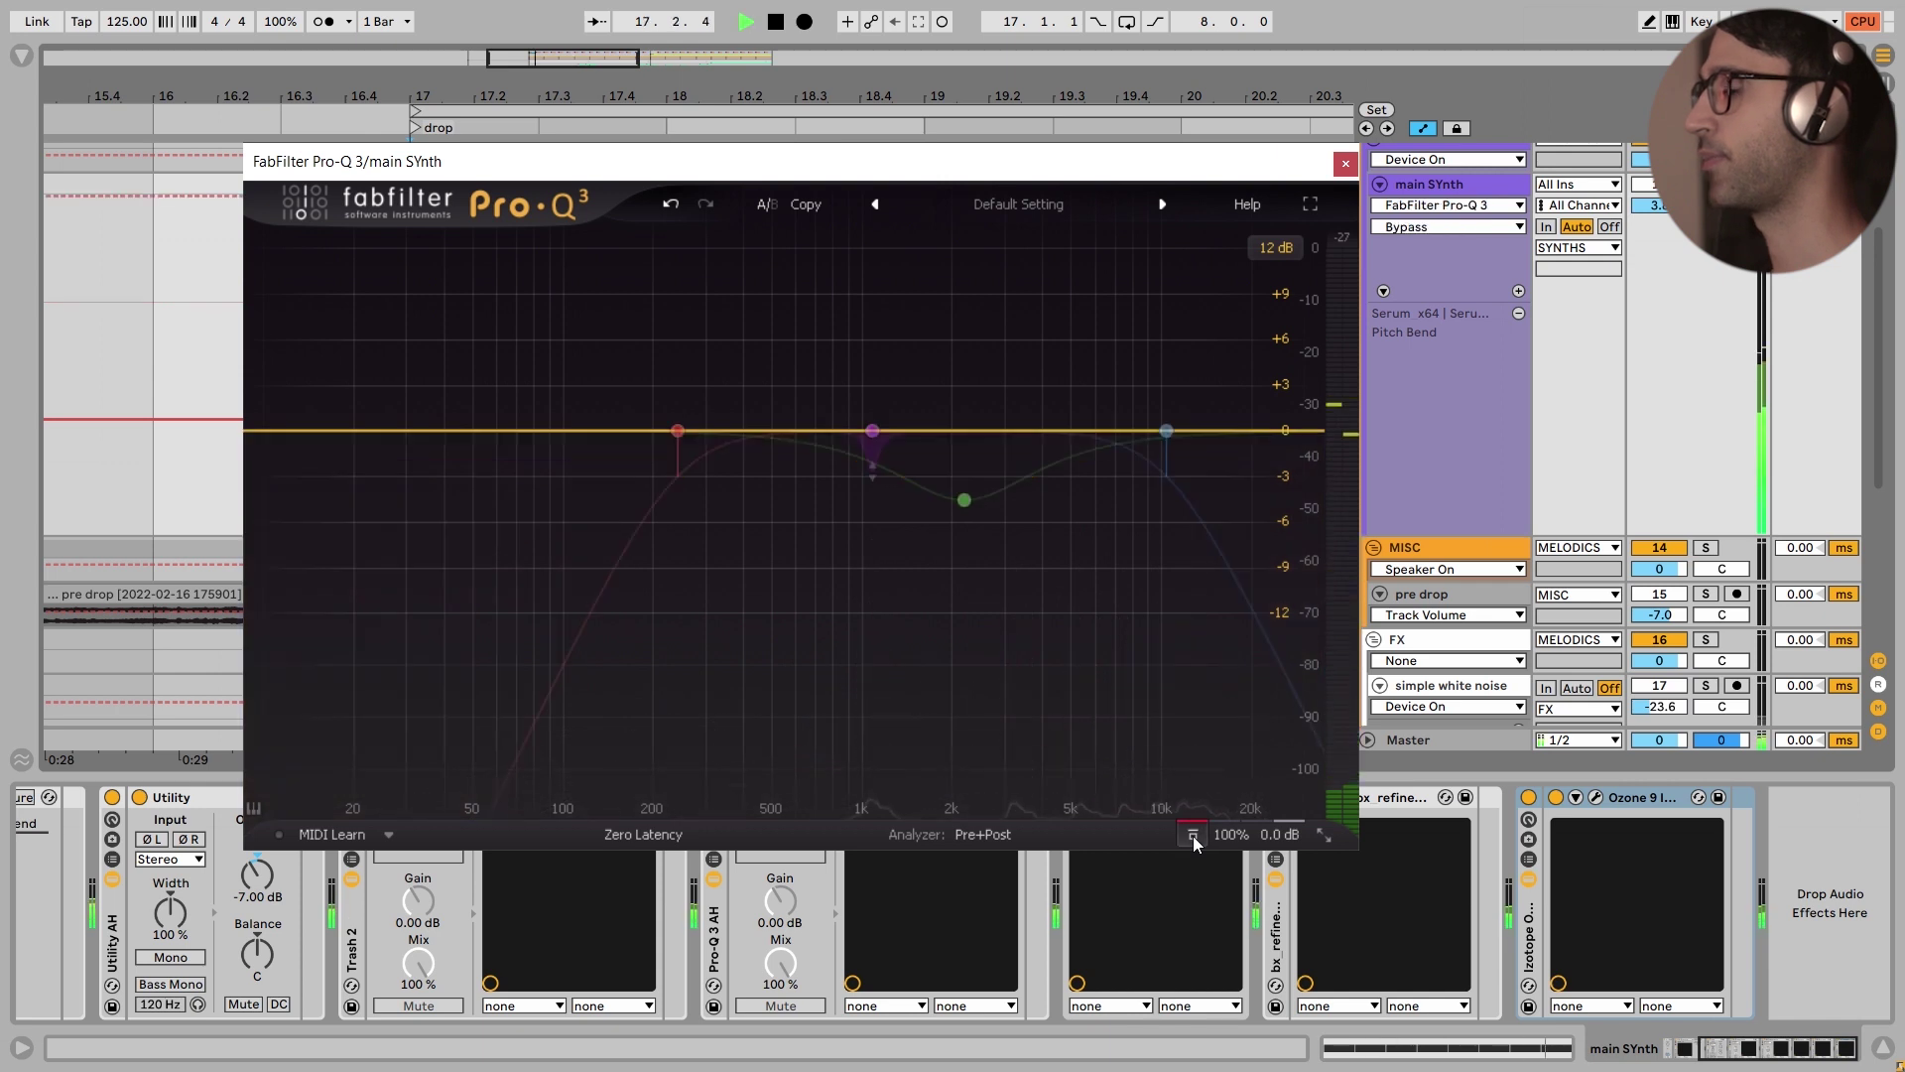
click(1193, 836)
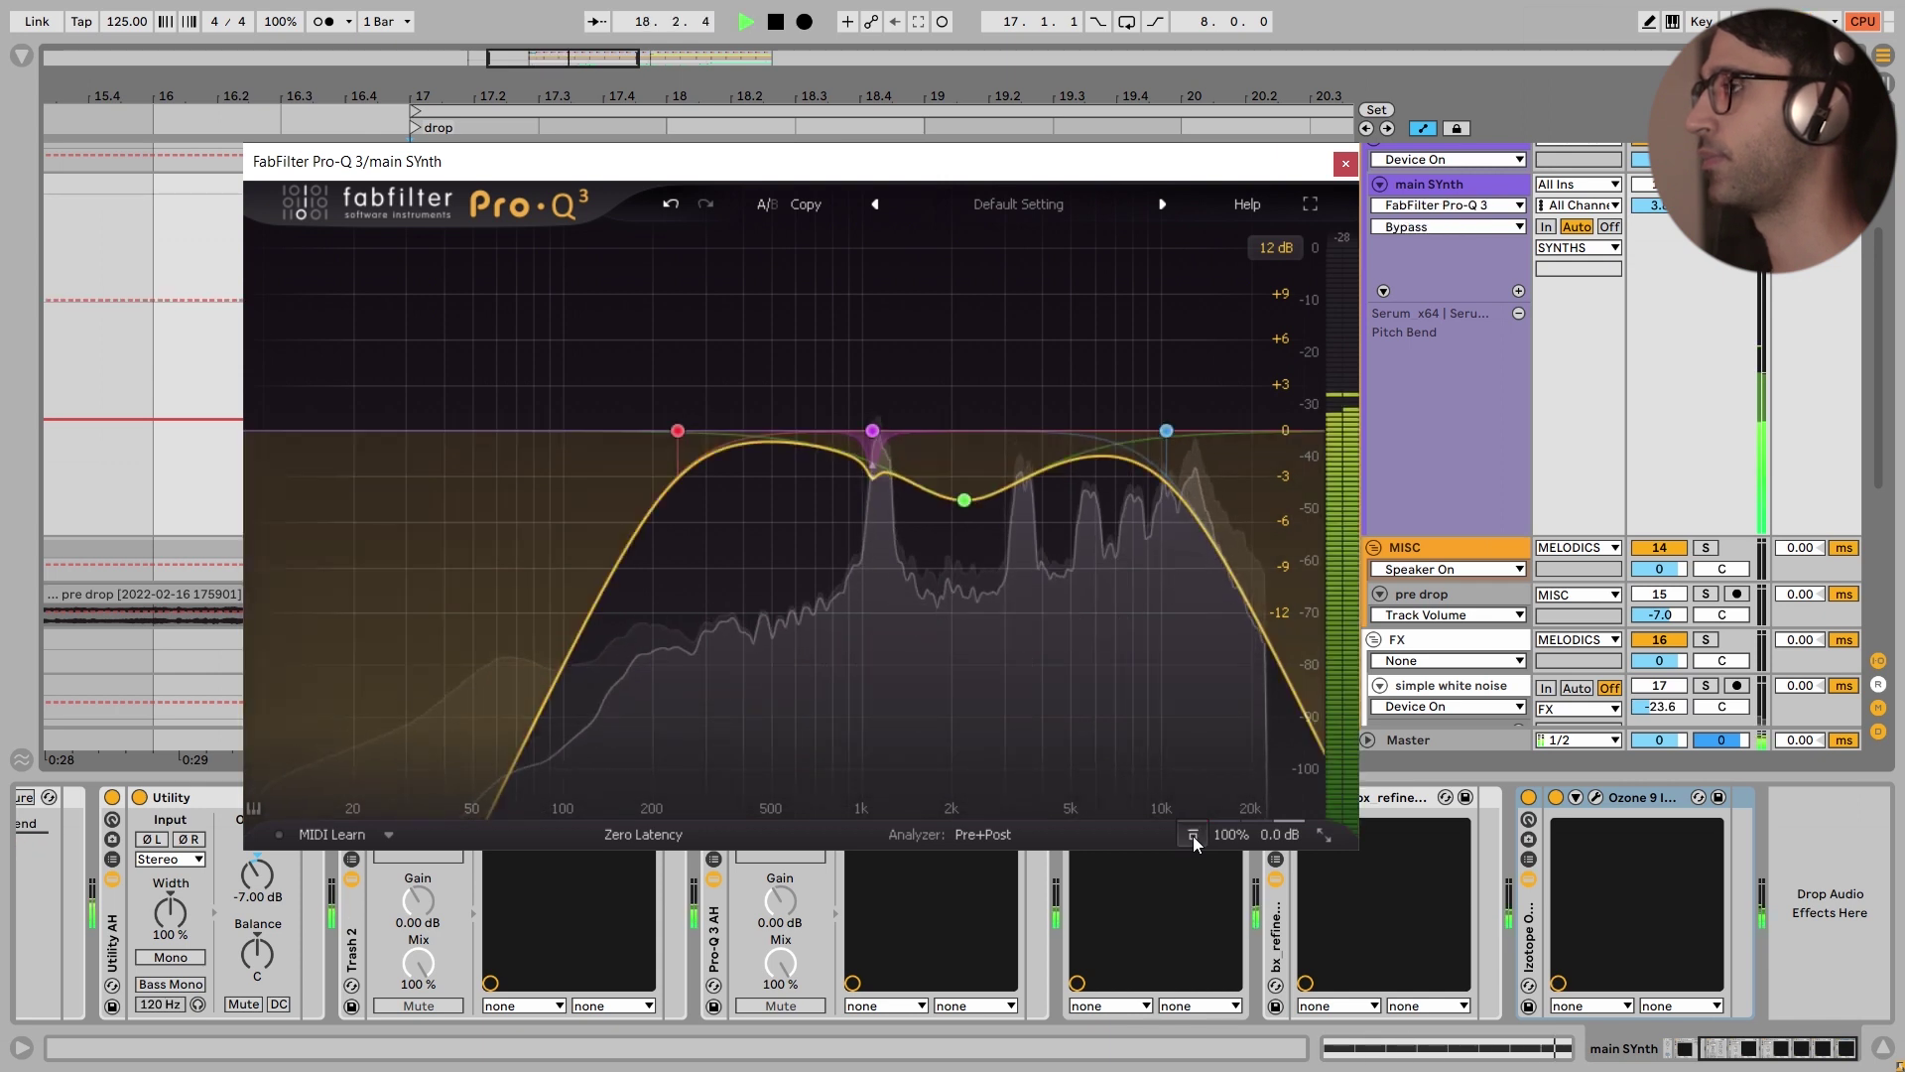
key(space)
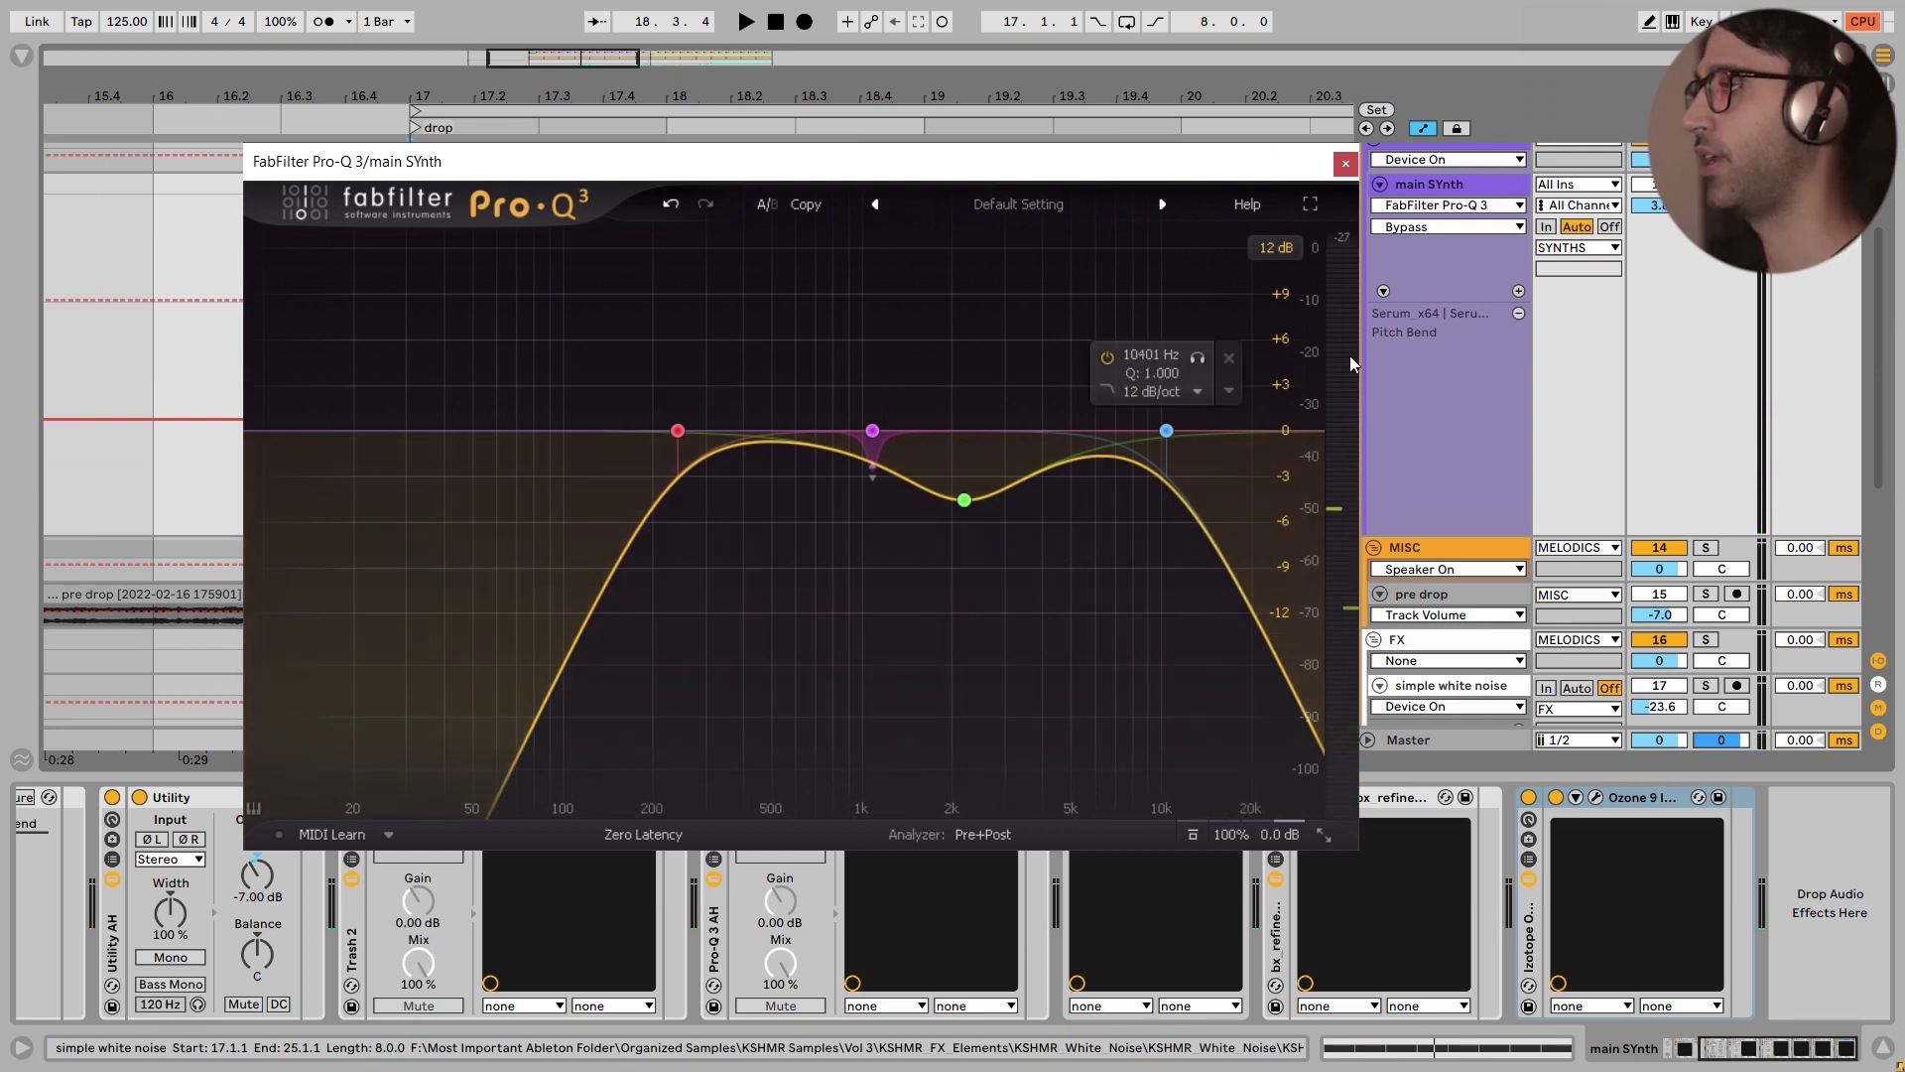
click(1346, 163)
Compare the main SYnth with Fresh Air off and on during playback, leaving it on
click(1116, 798)
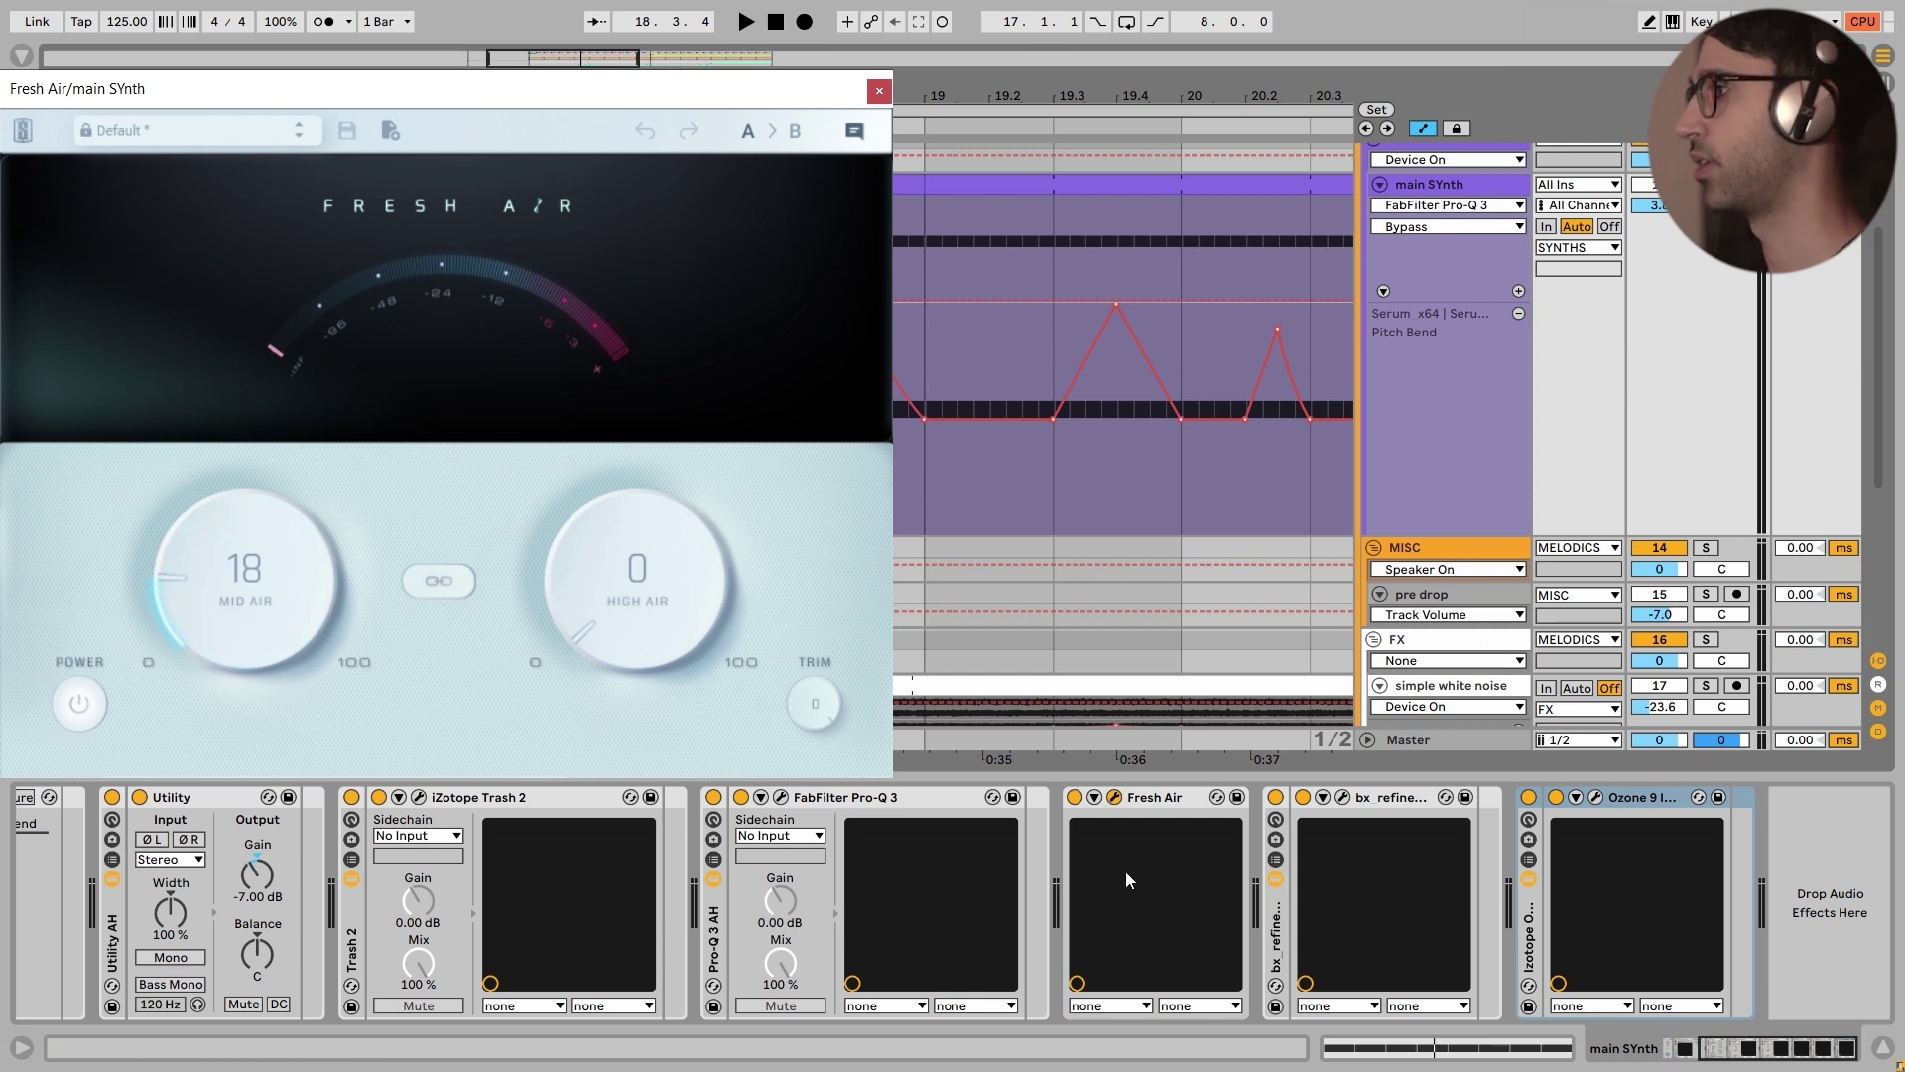
click(1074, 799)
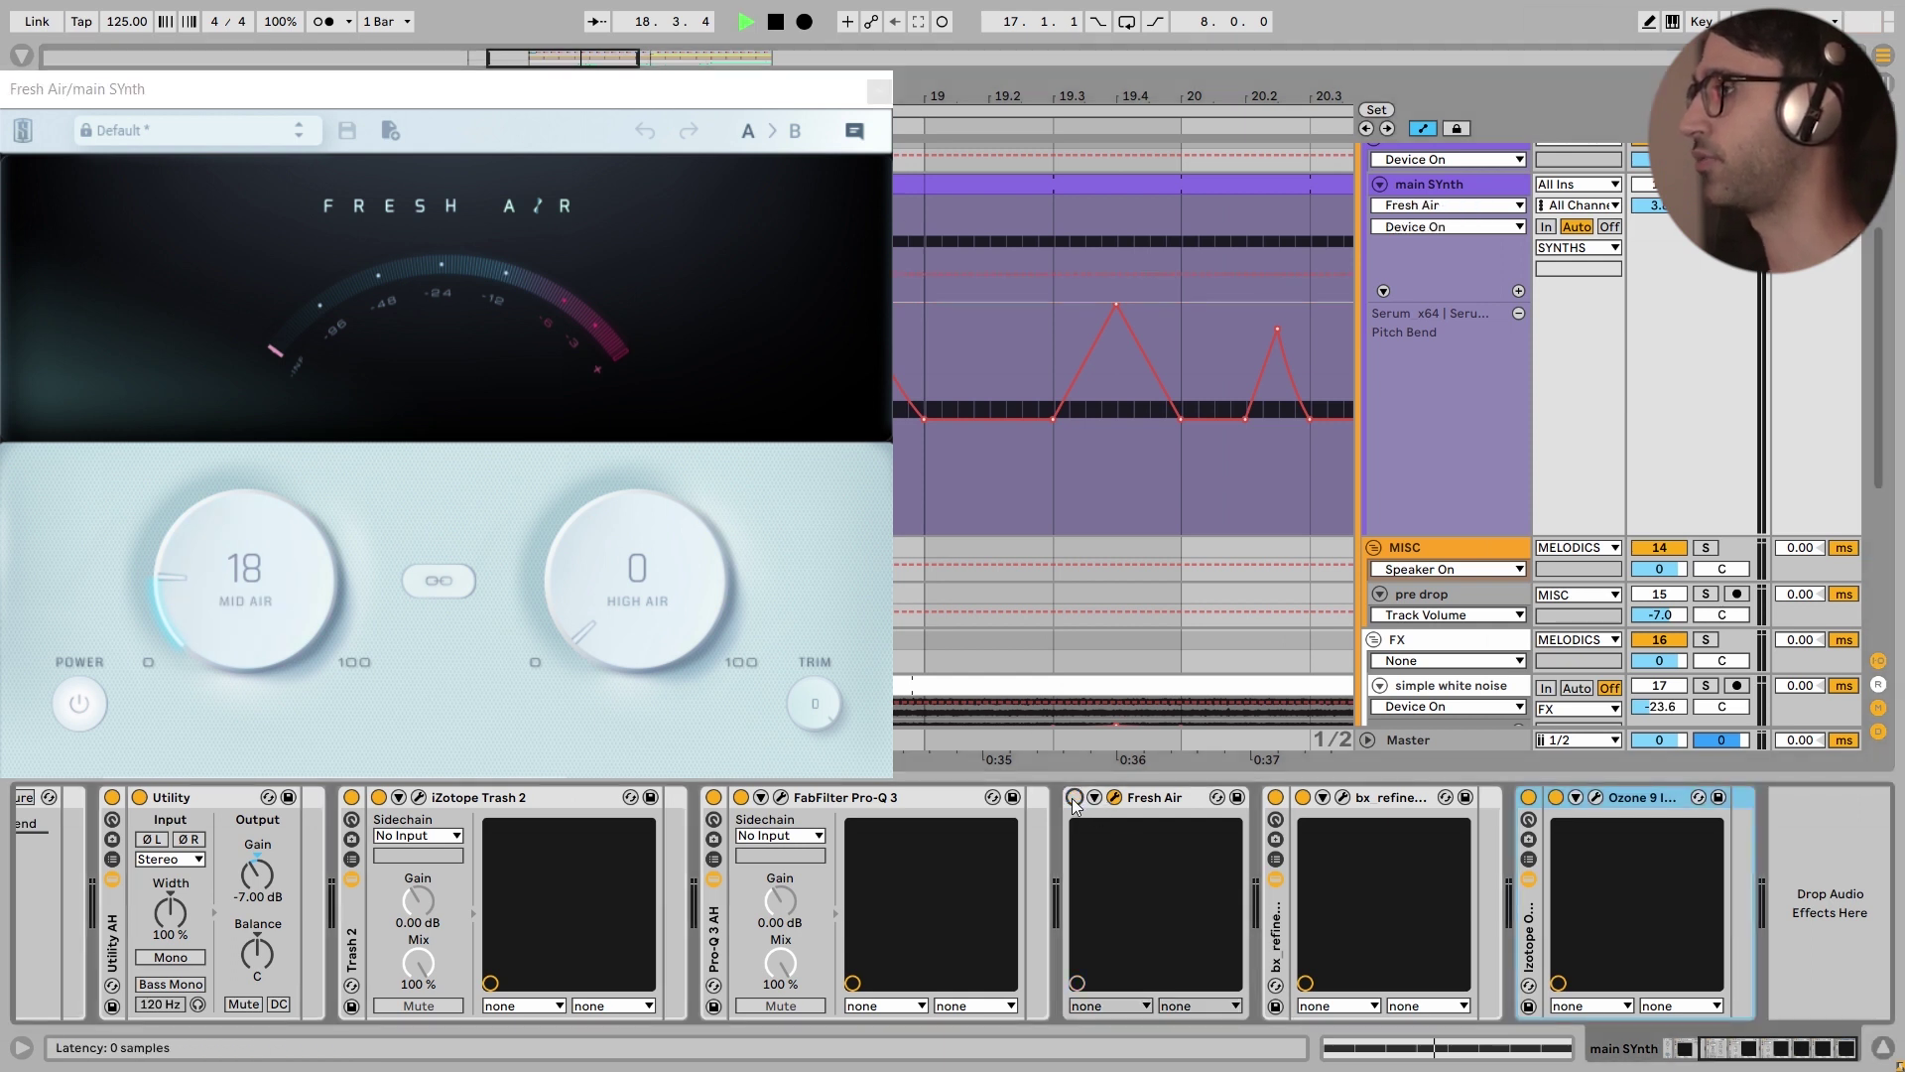
key(space)
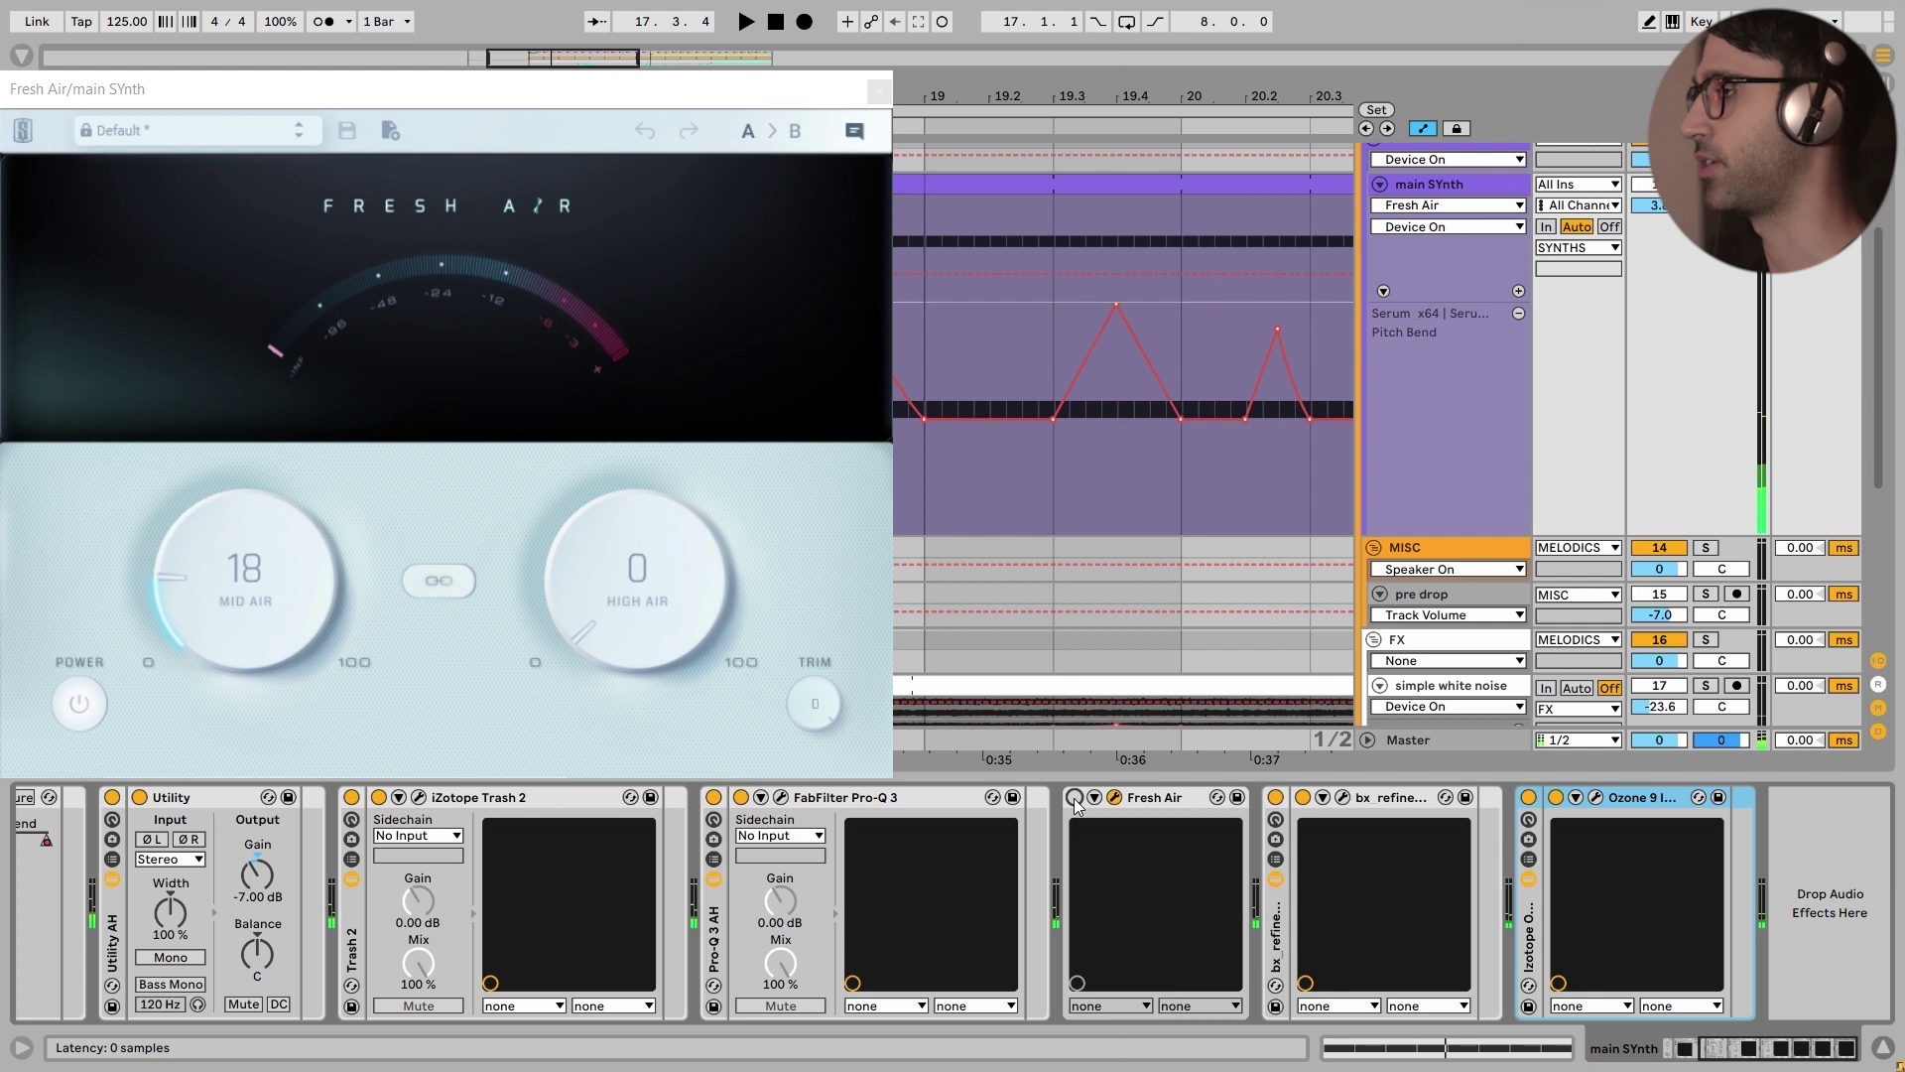
click(1073, 799)
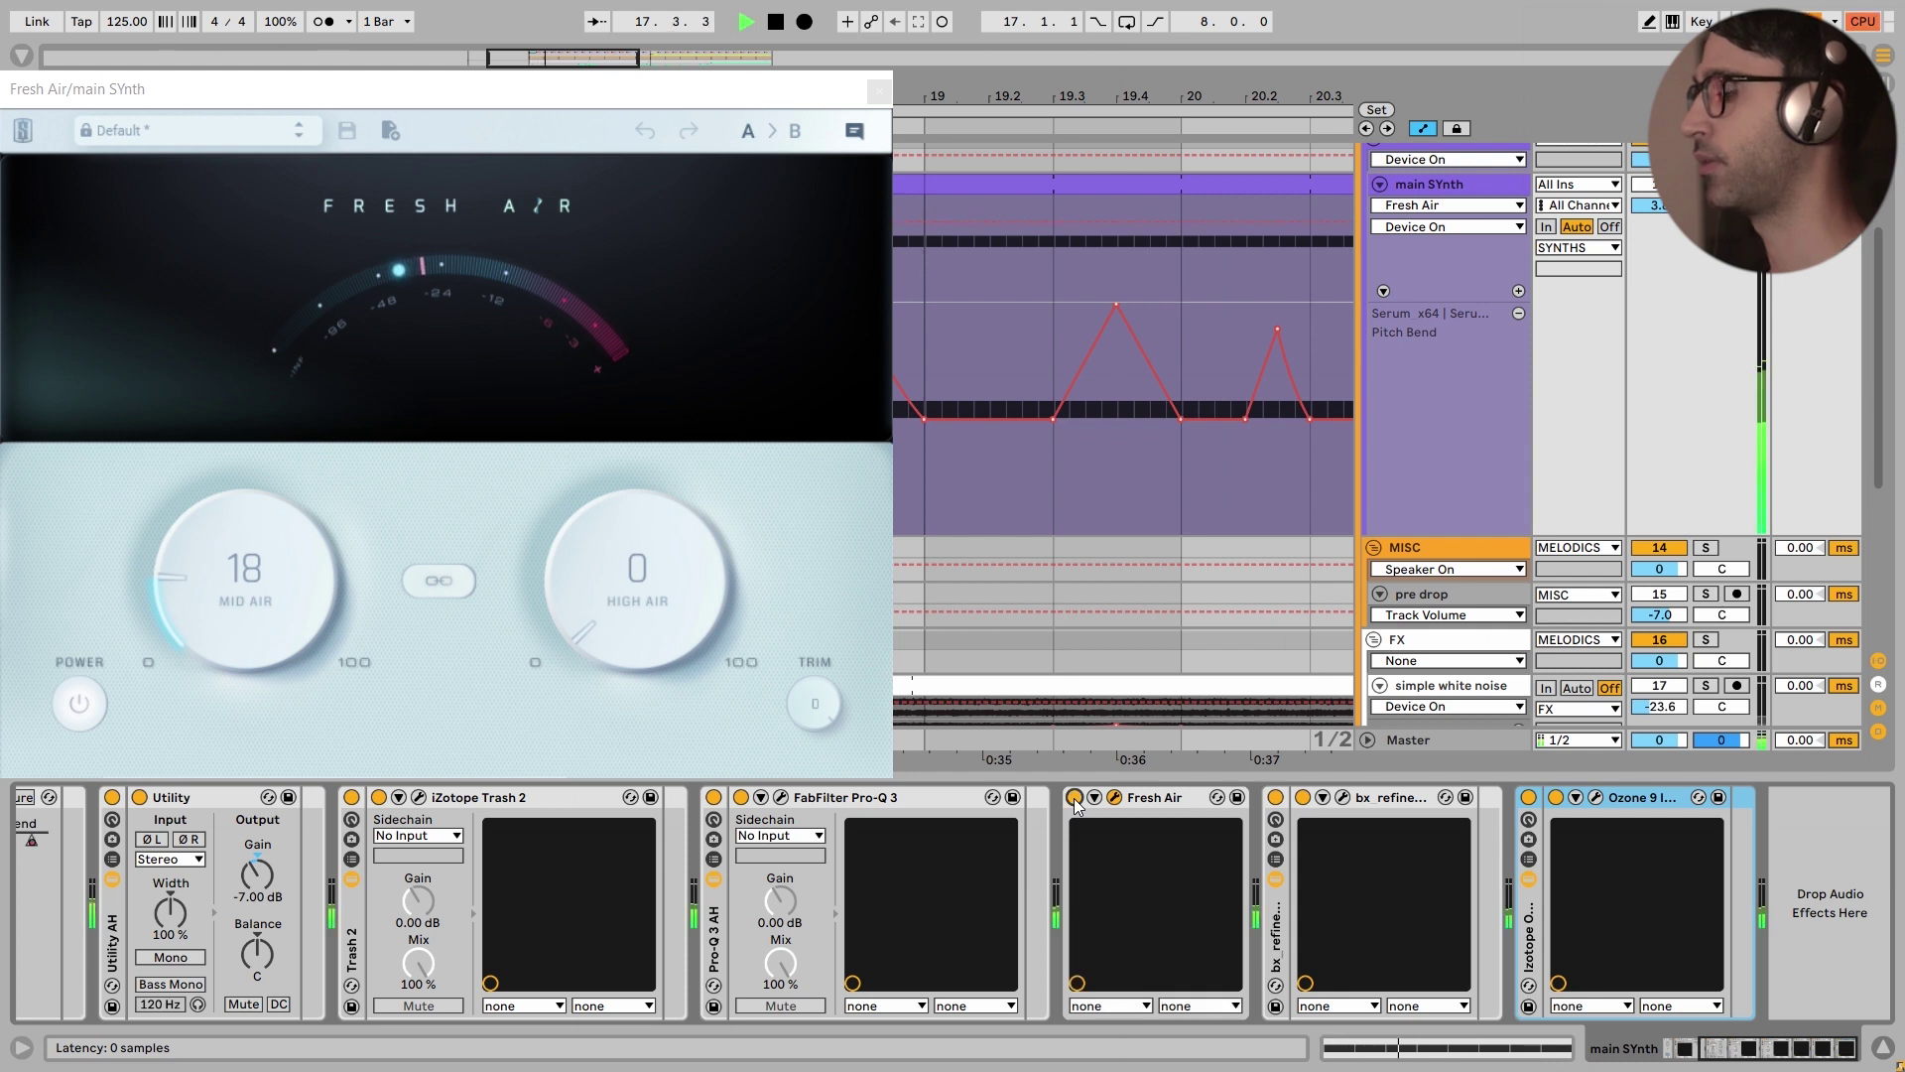
key(space)
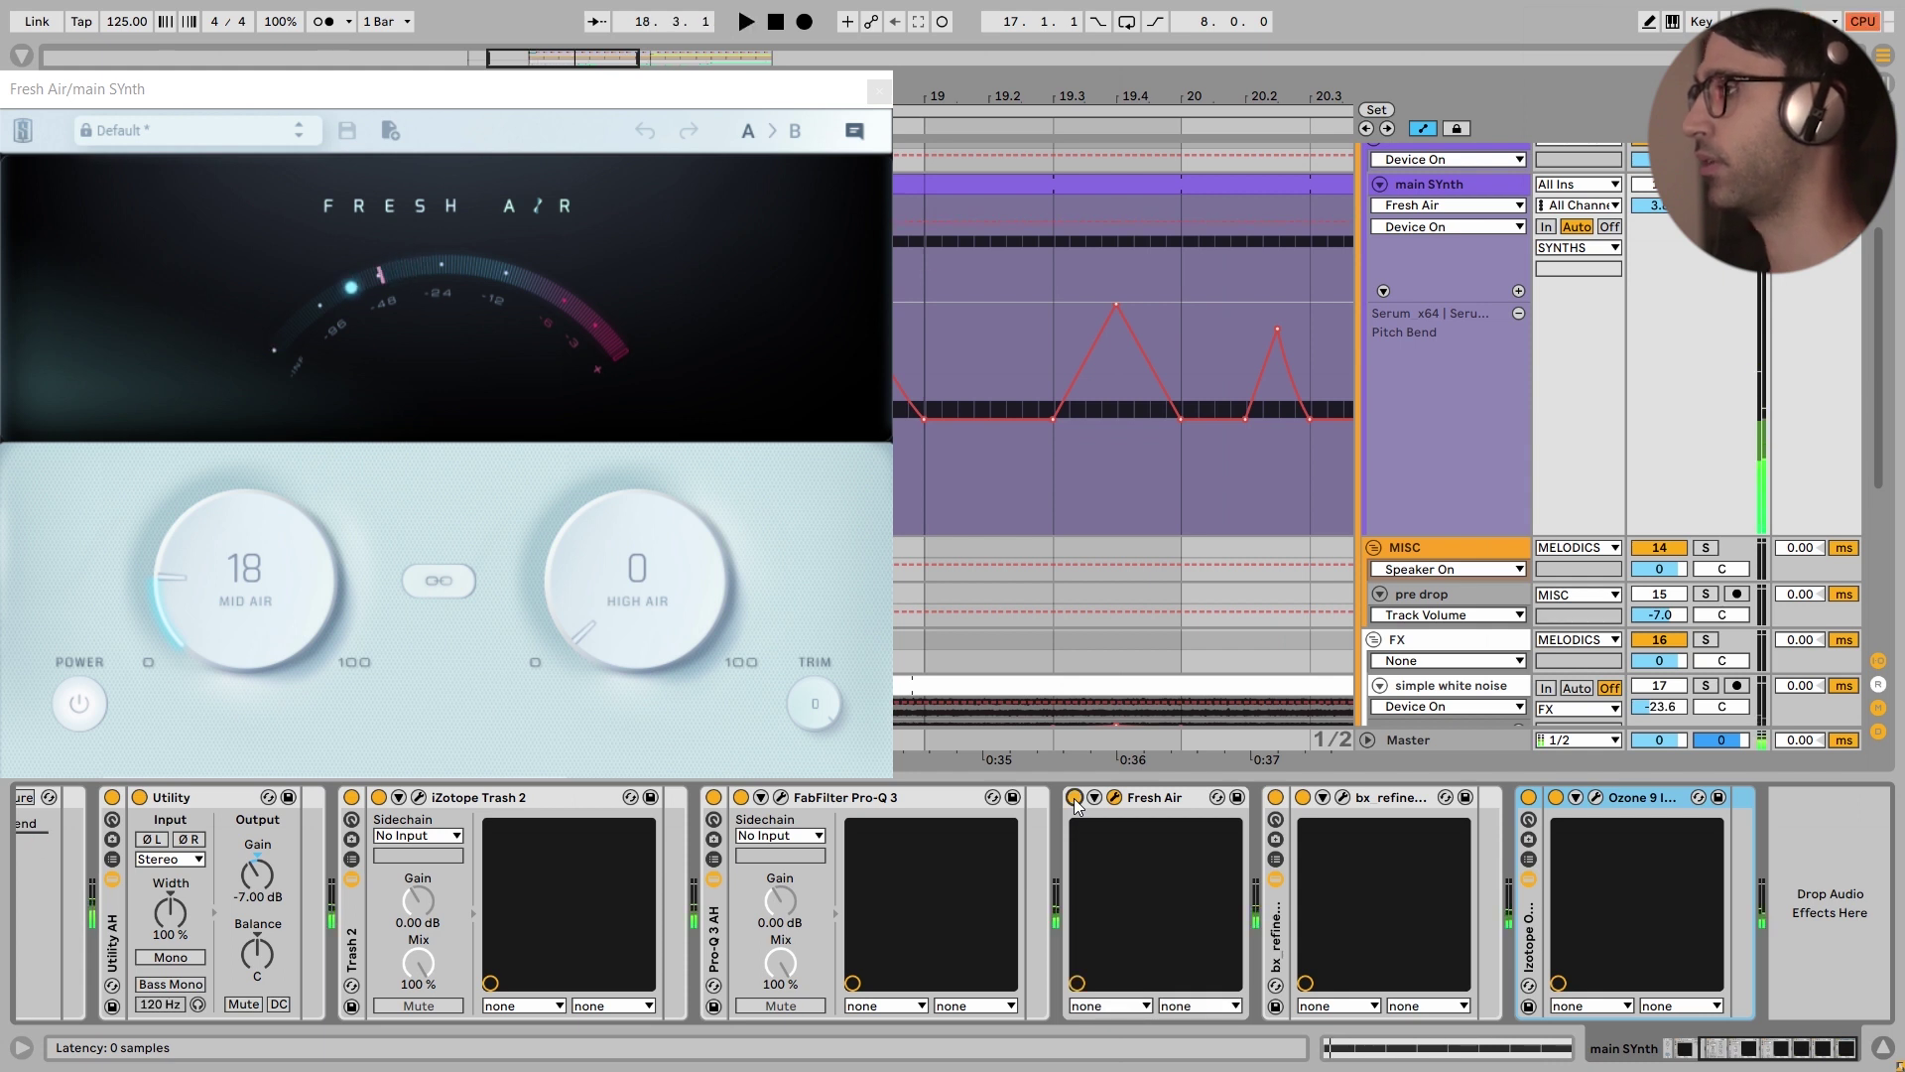
Close Fresh Air, open bx_refinement, and play the drop with bx_refinement bypassed
key(ctrl+alt+p)
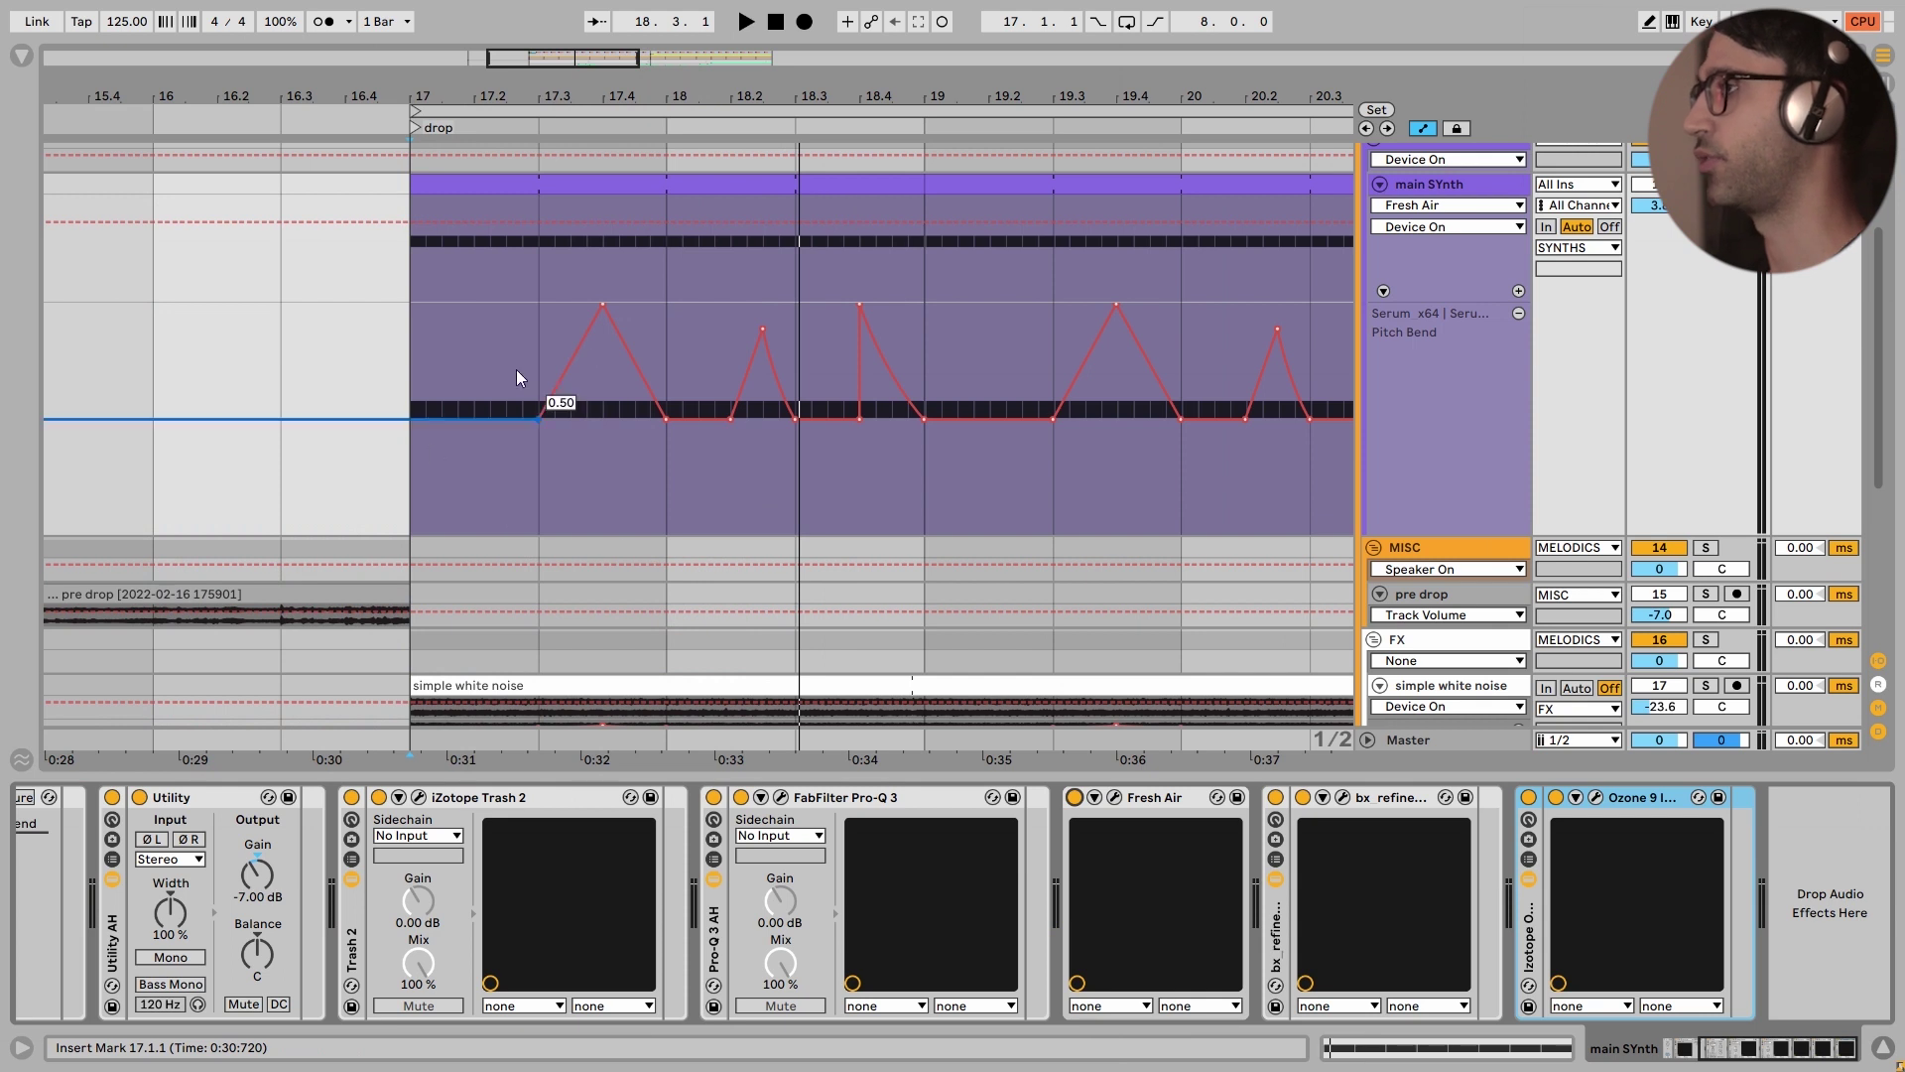
click(1344, 798)
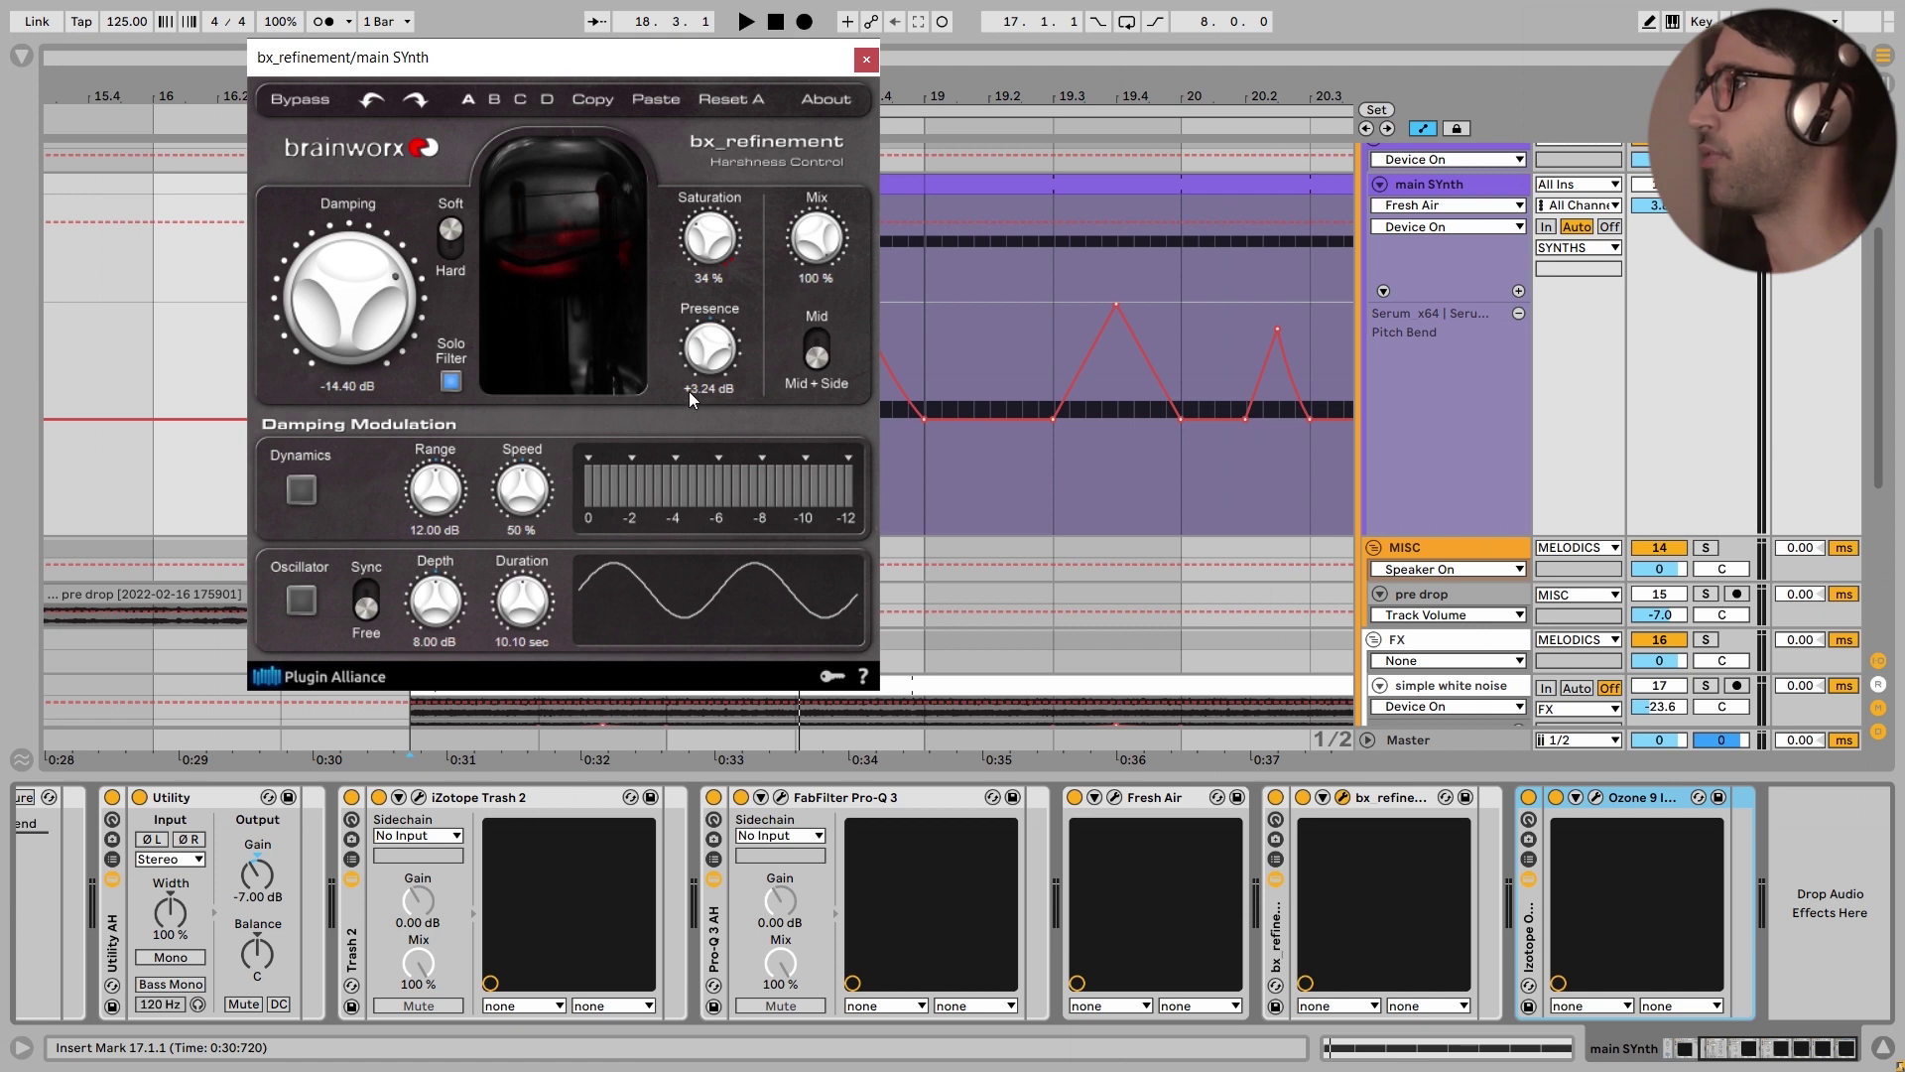
click(1276, 798)
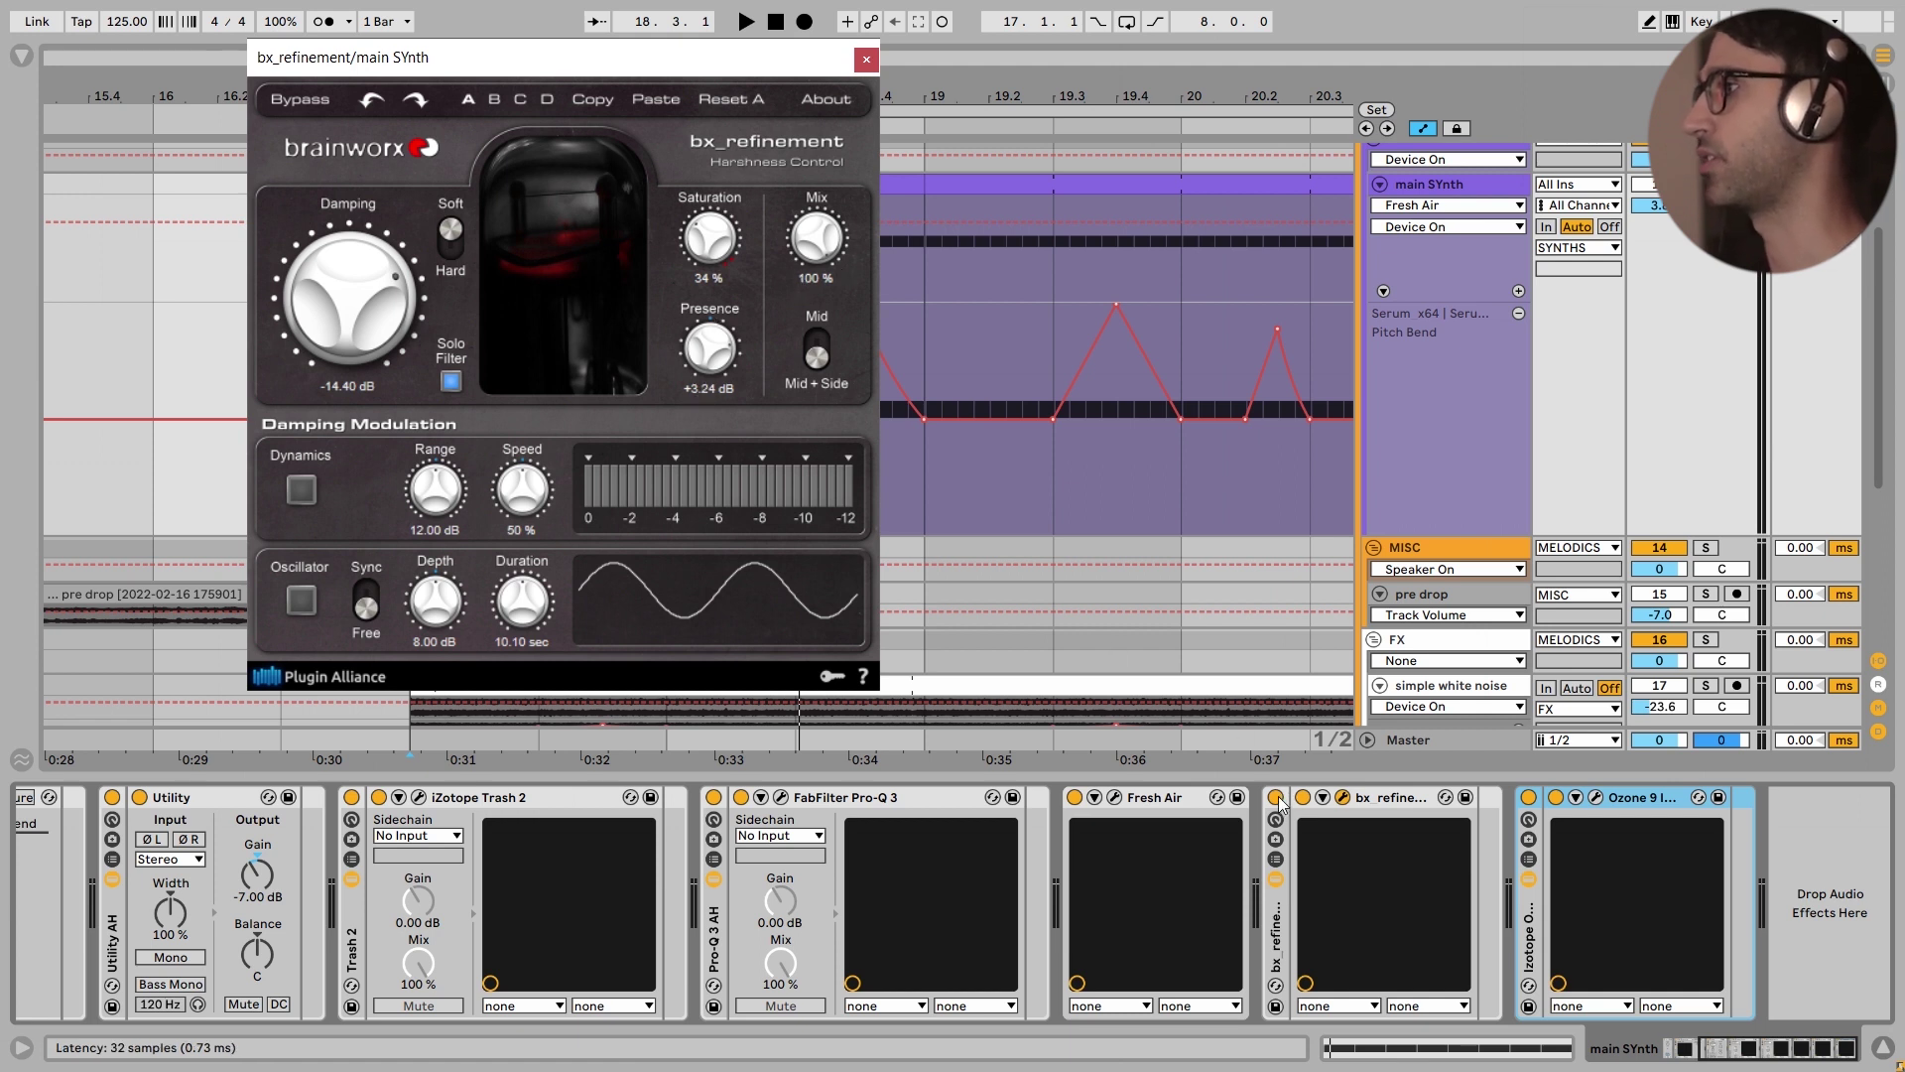
key(space)
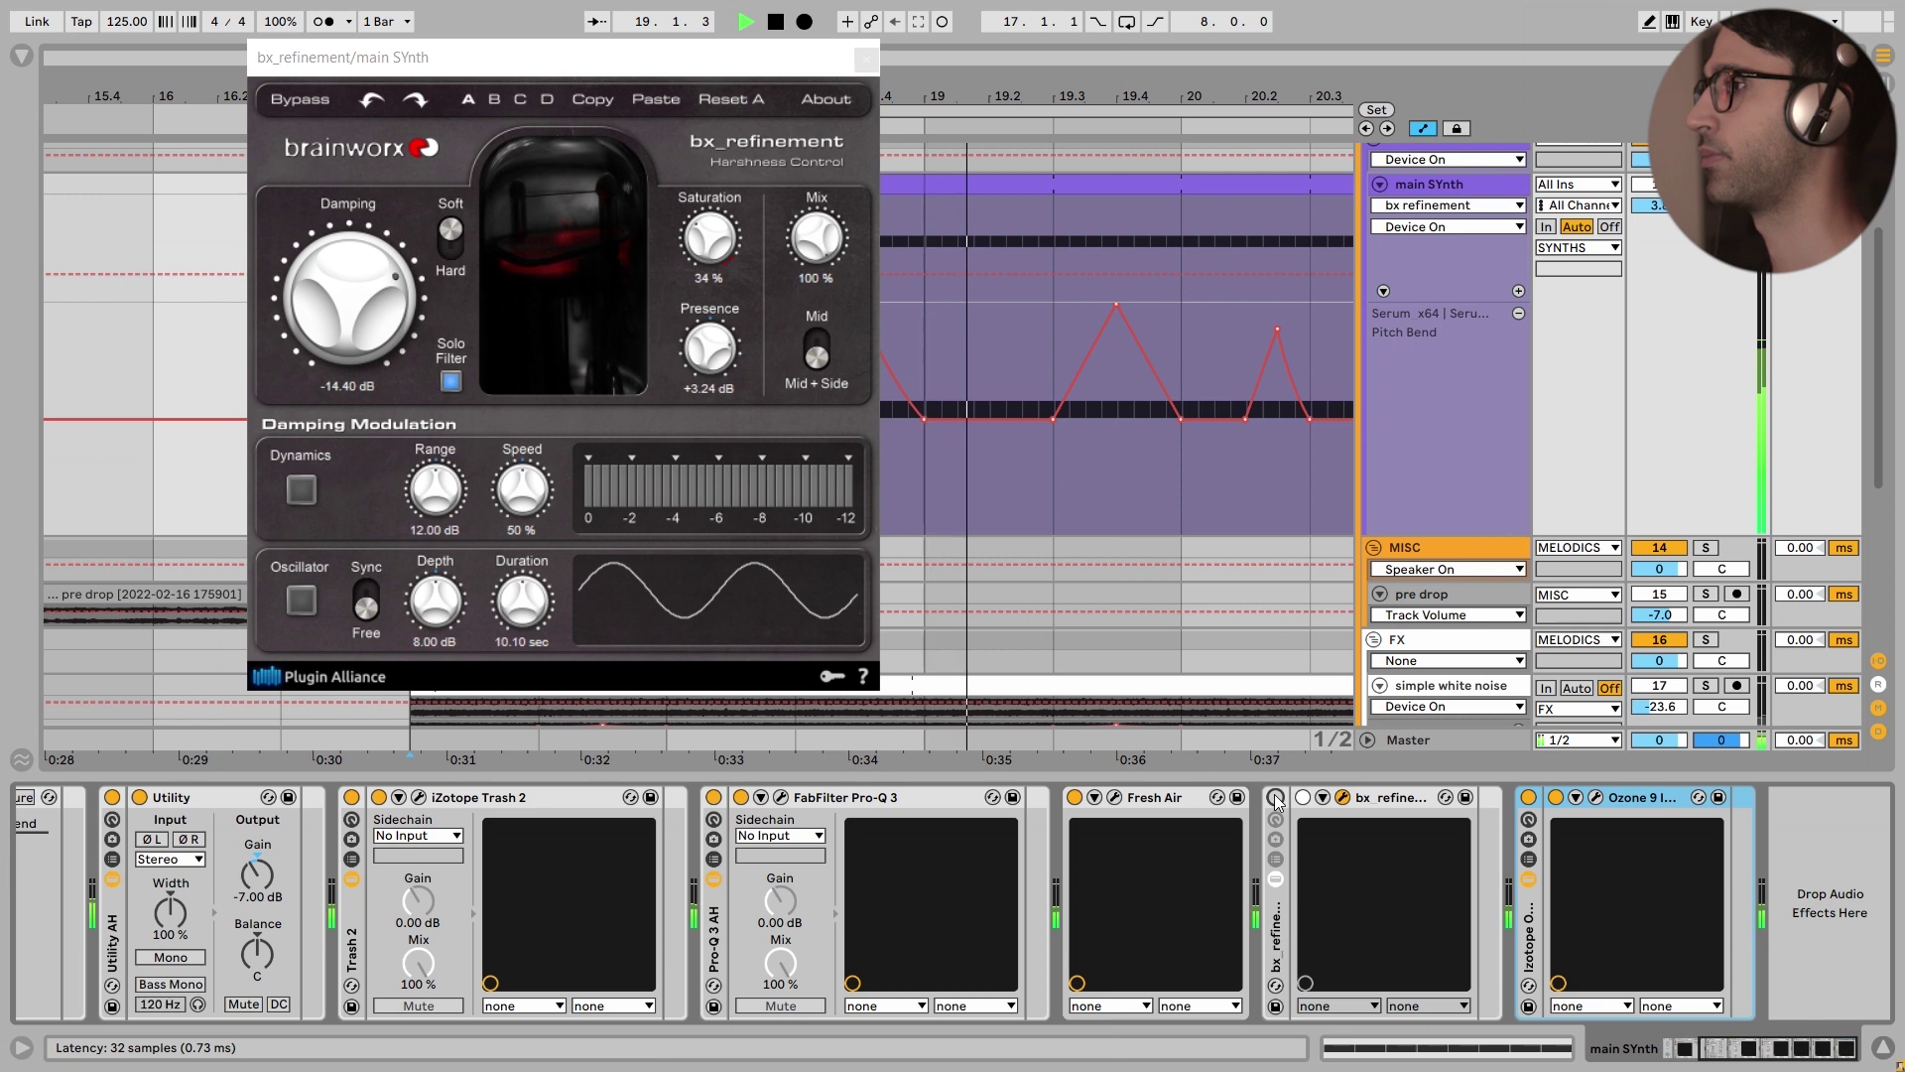
key(space)
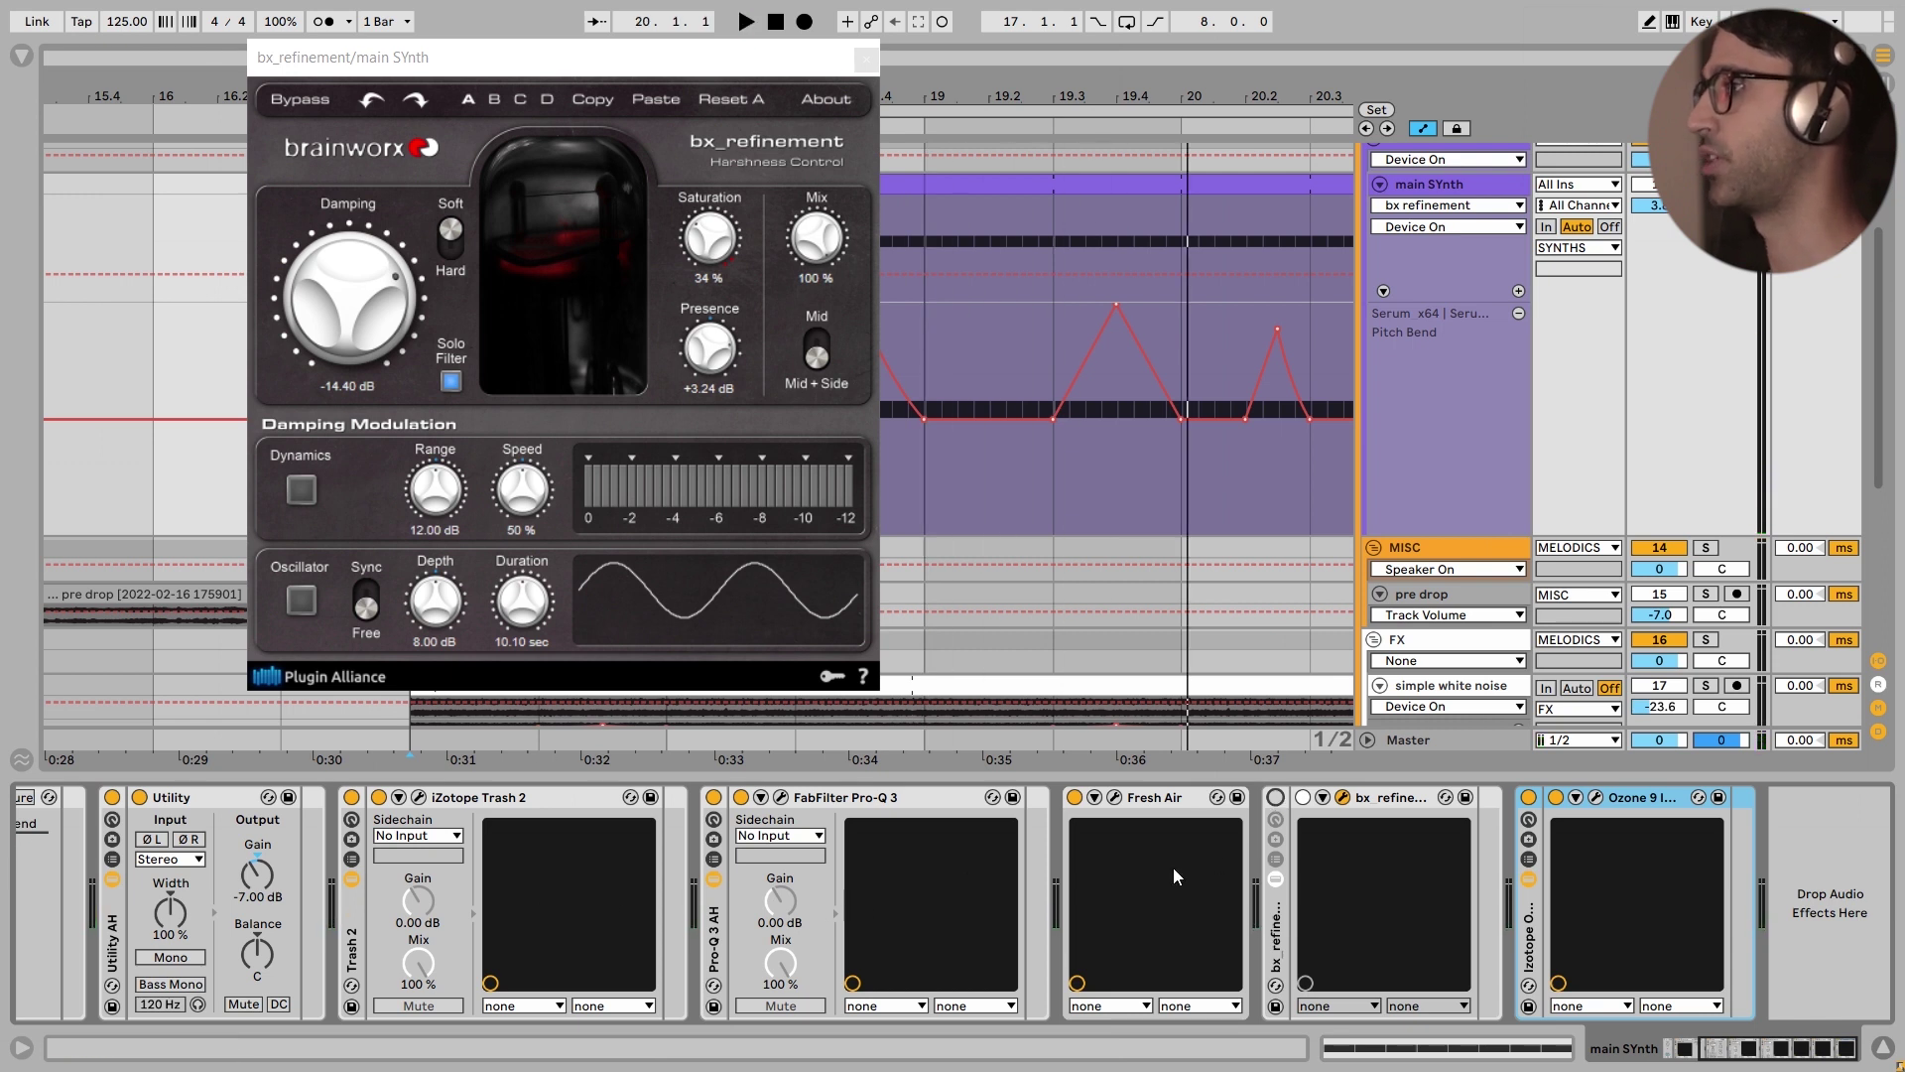
Re-enable bx_refinement, A/B it once more during playback, then bring up the Ozone 9 Imager
click(1276, 799)
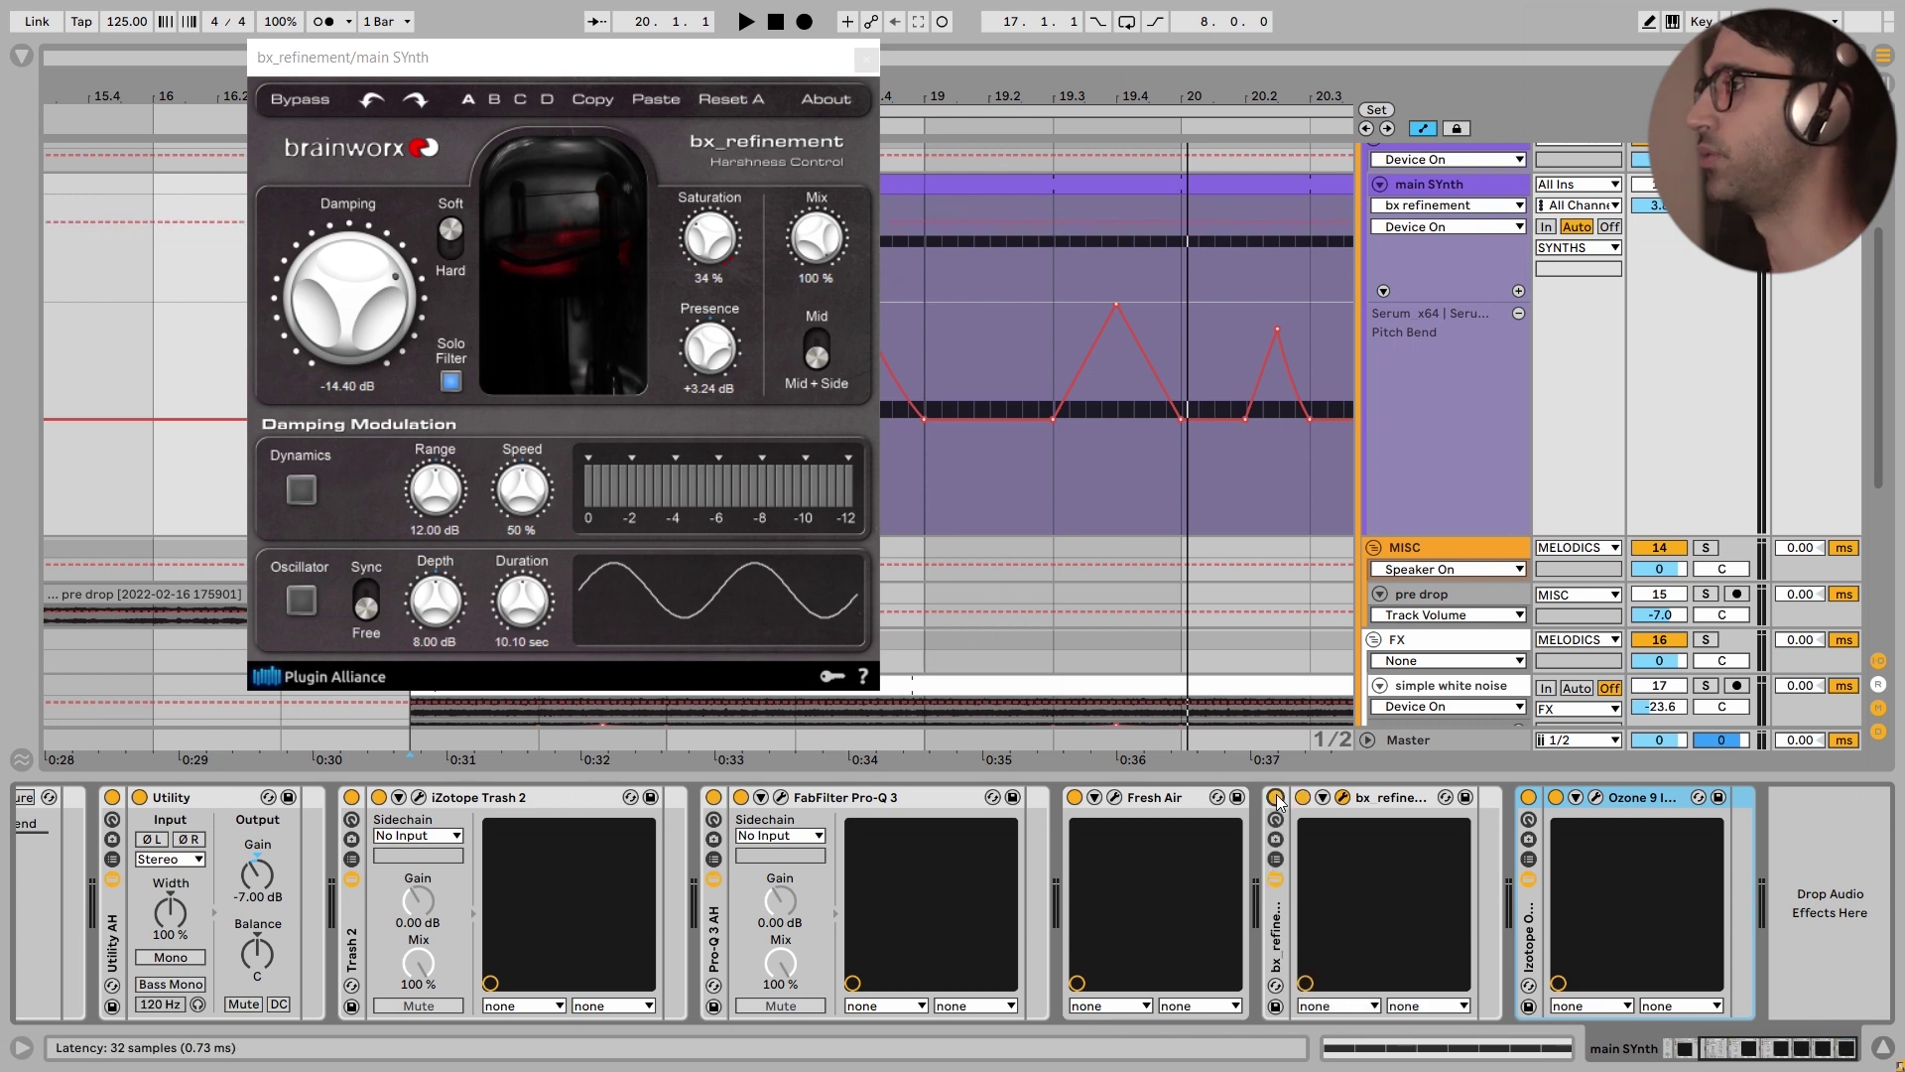
key(space)
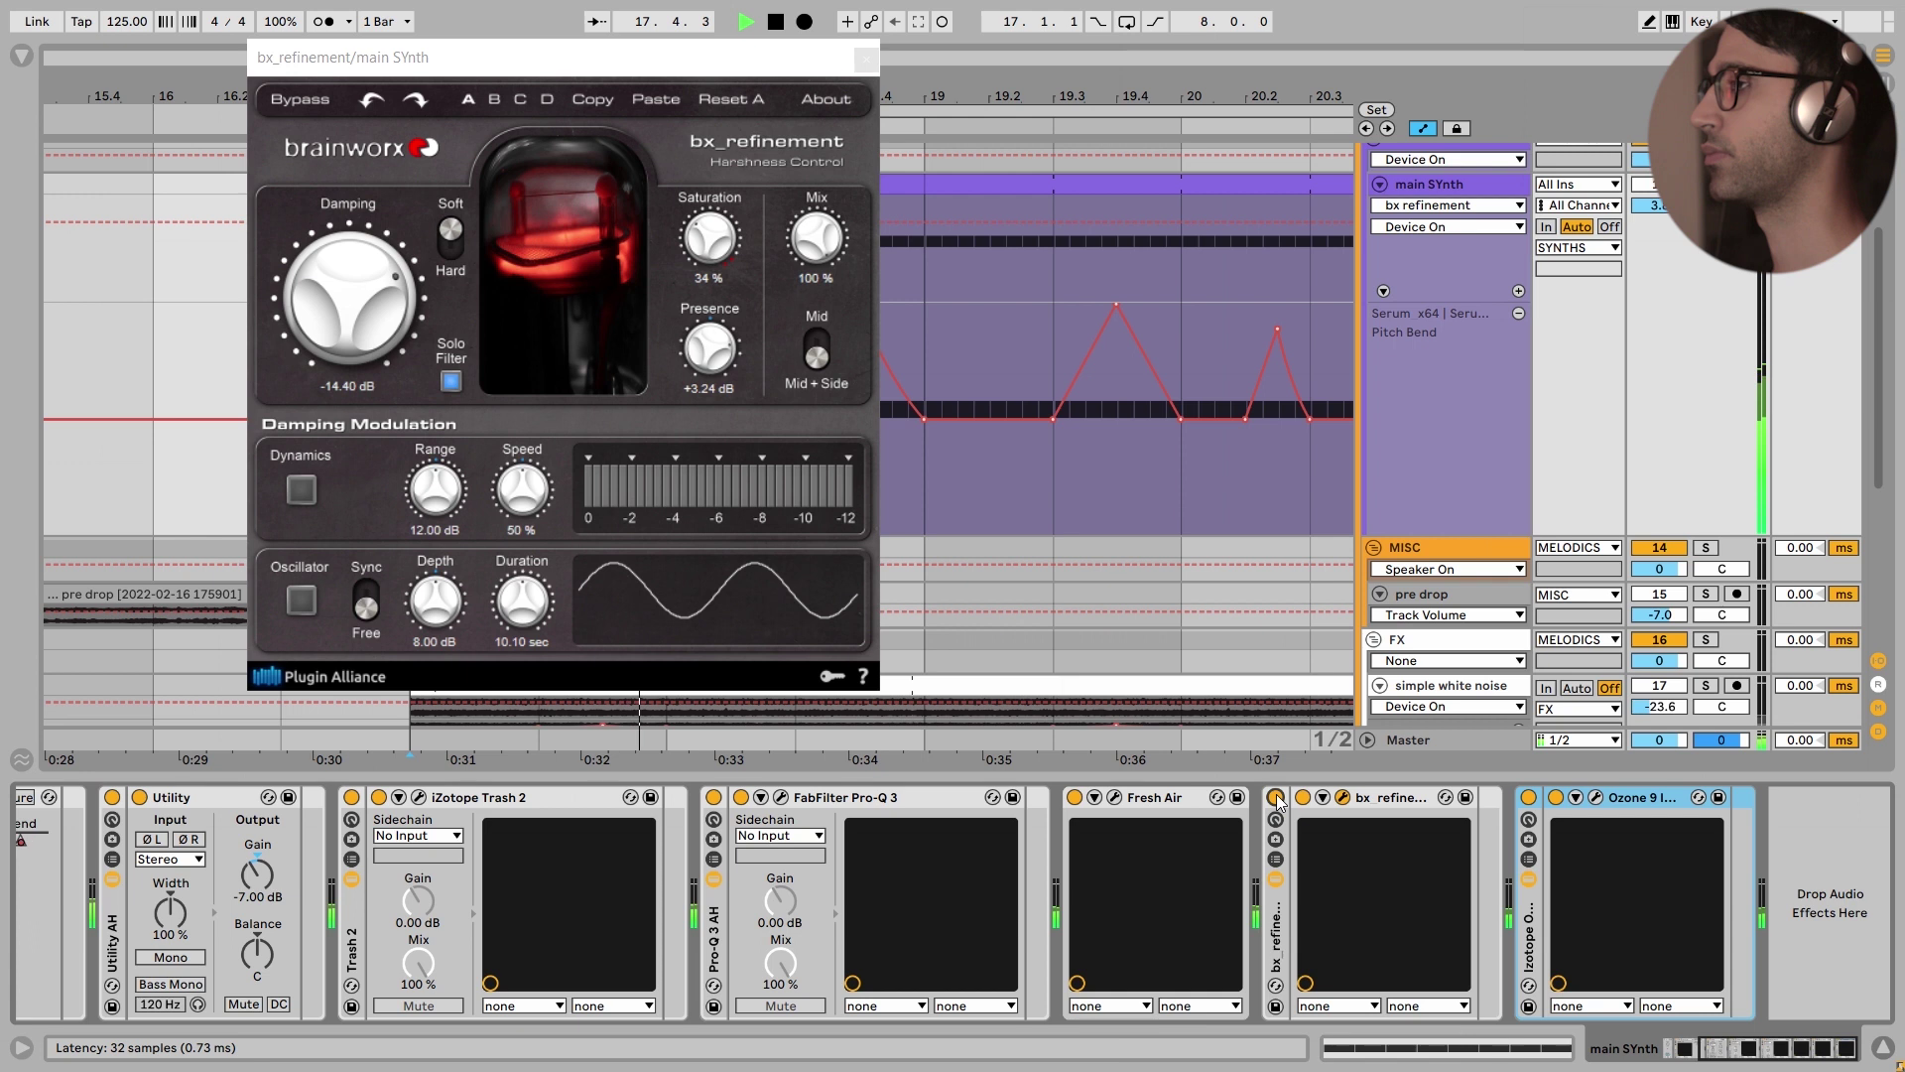
click(1278, 800)
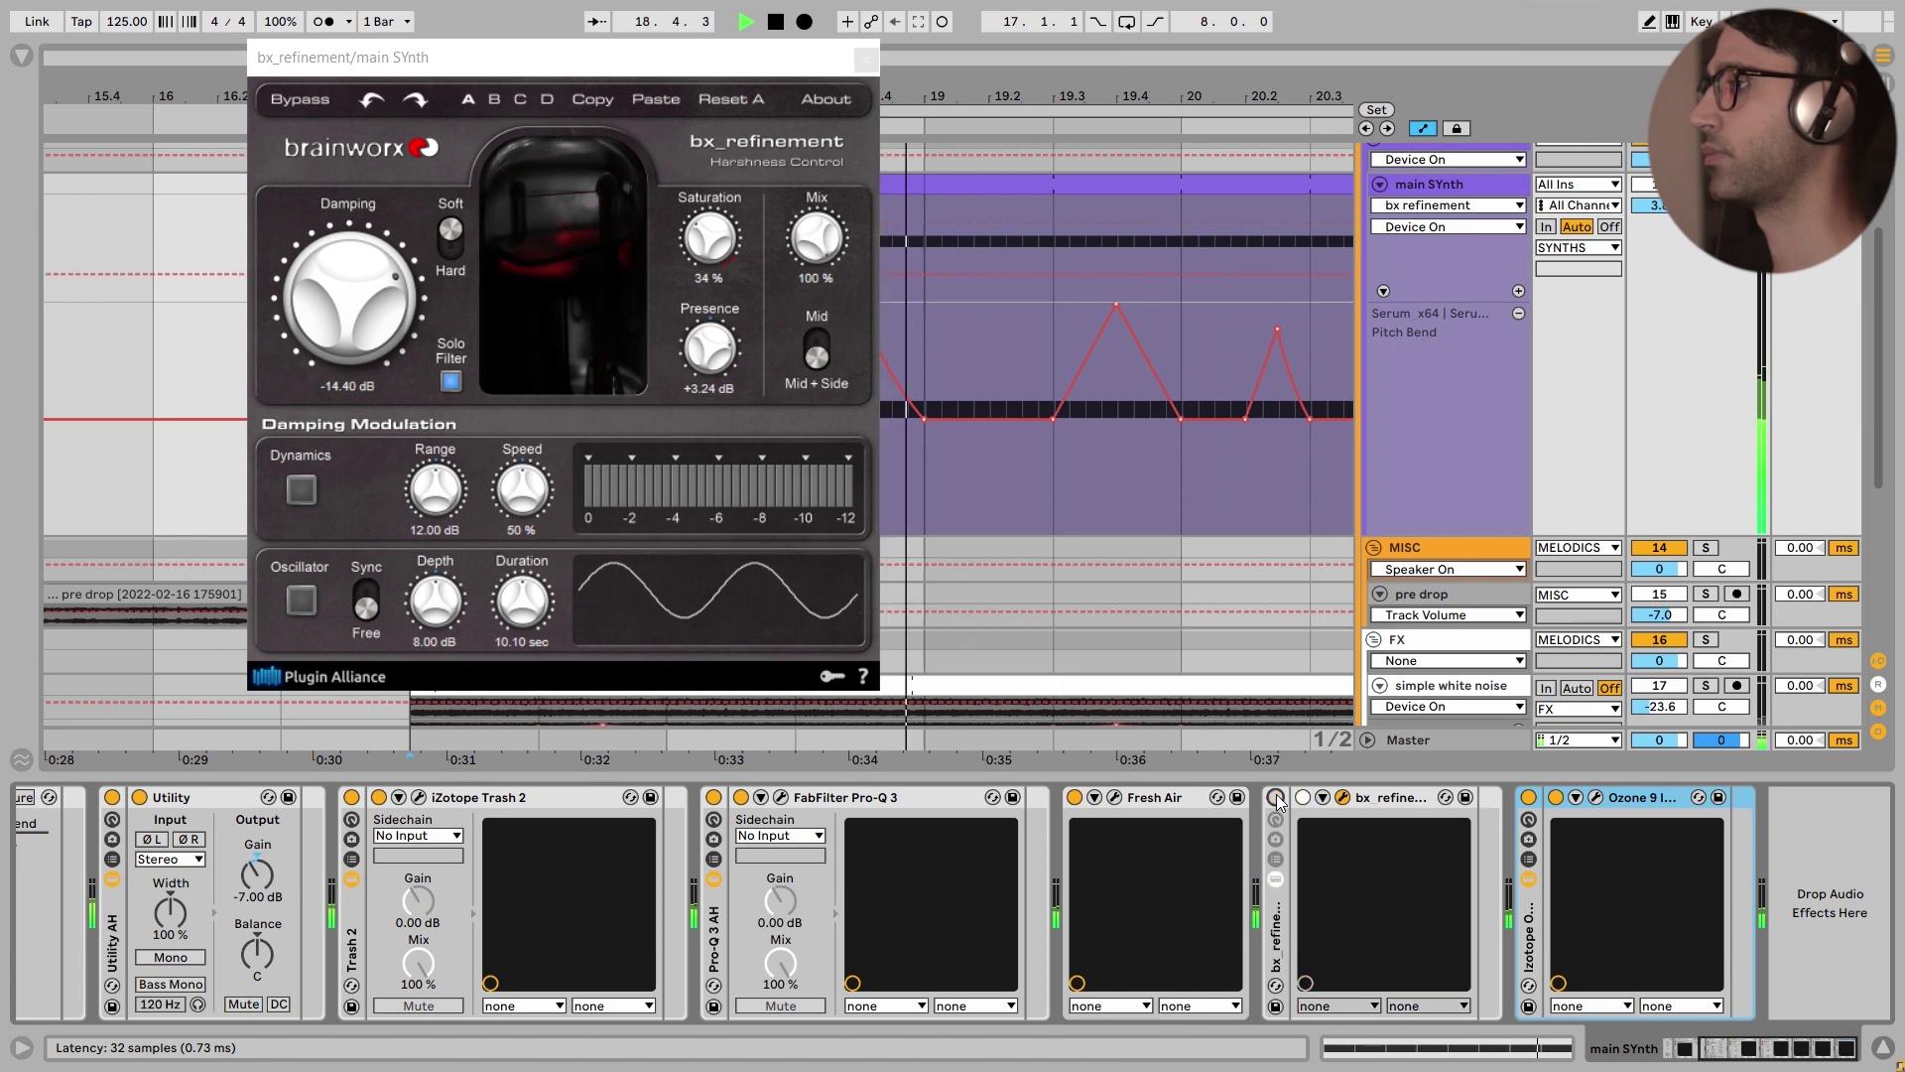
click(1278, 799)
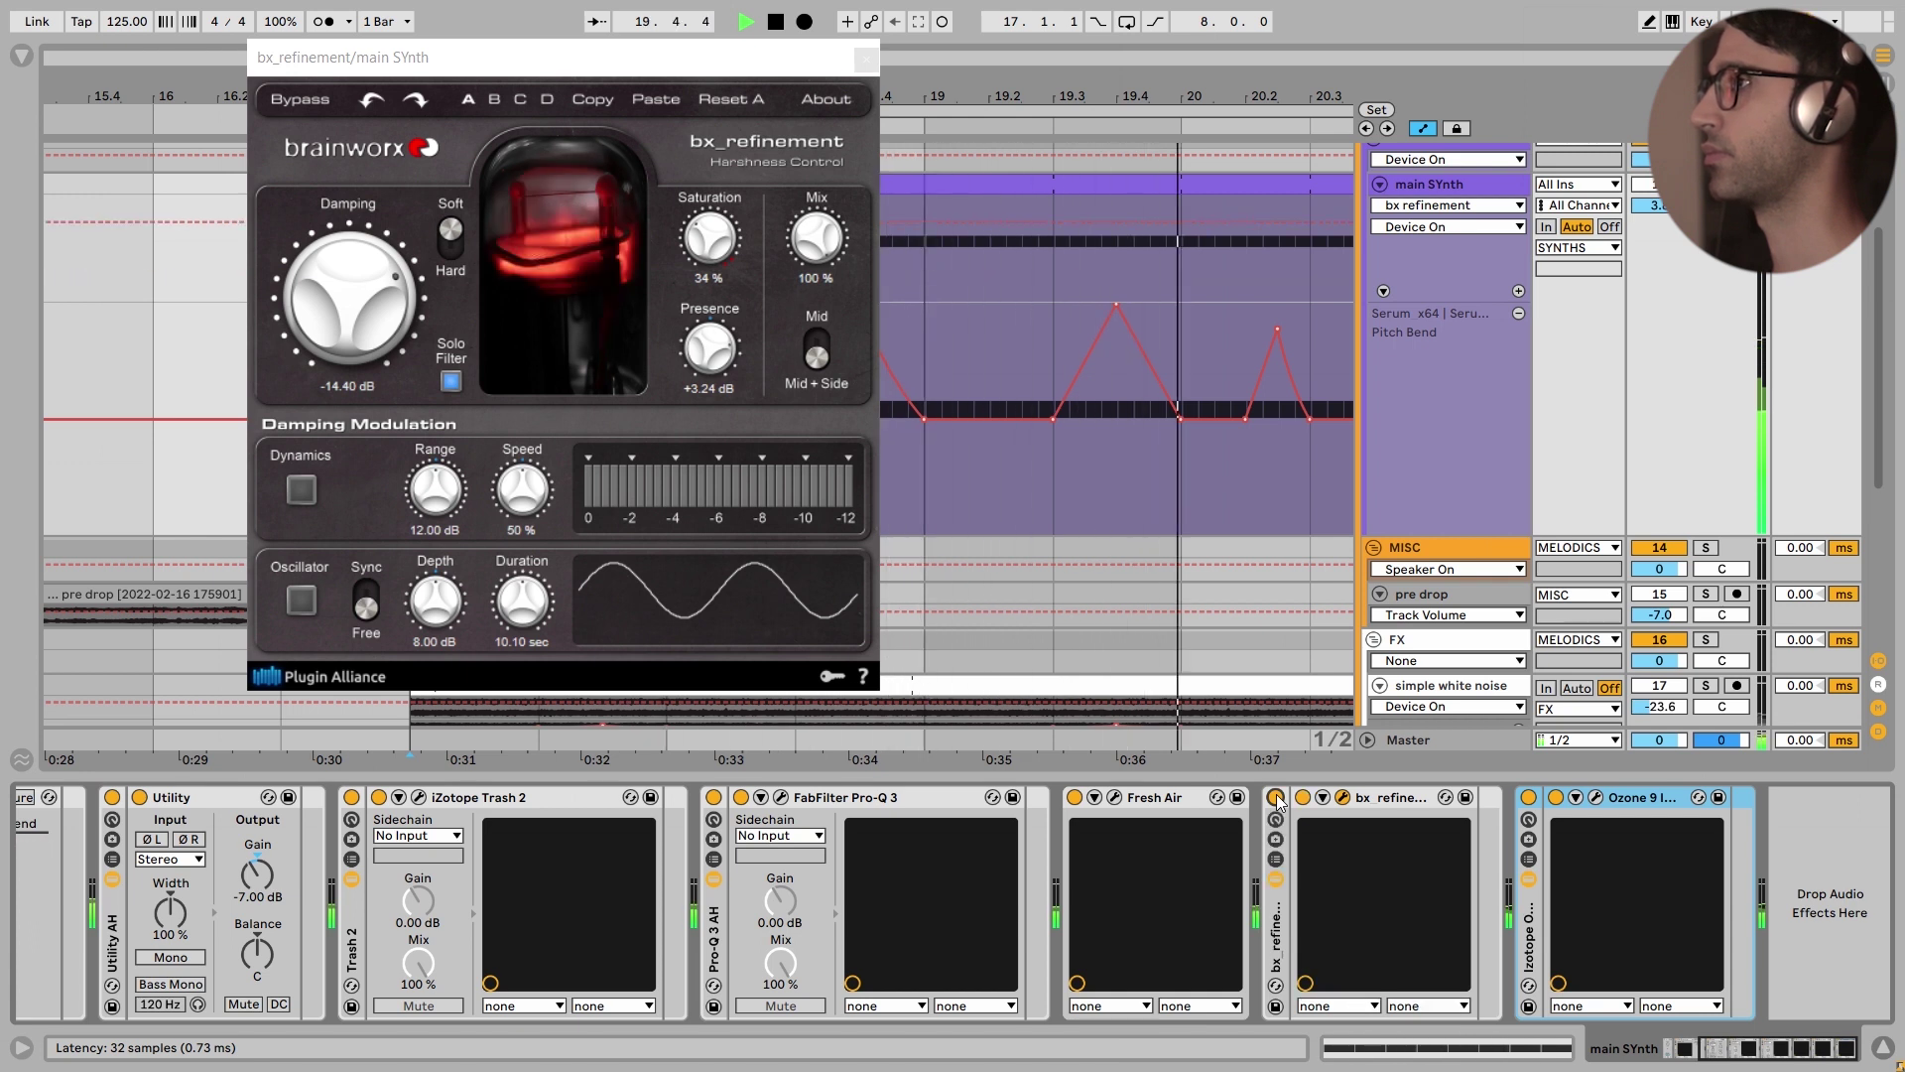
key(space)
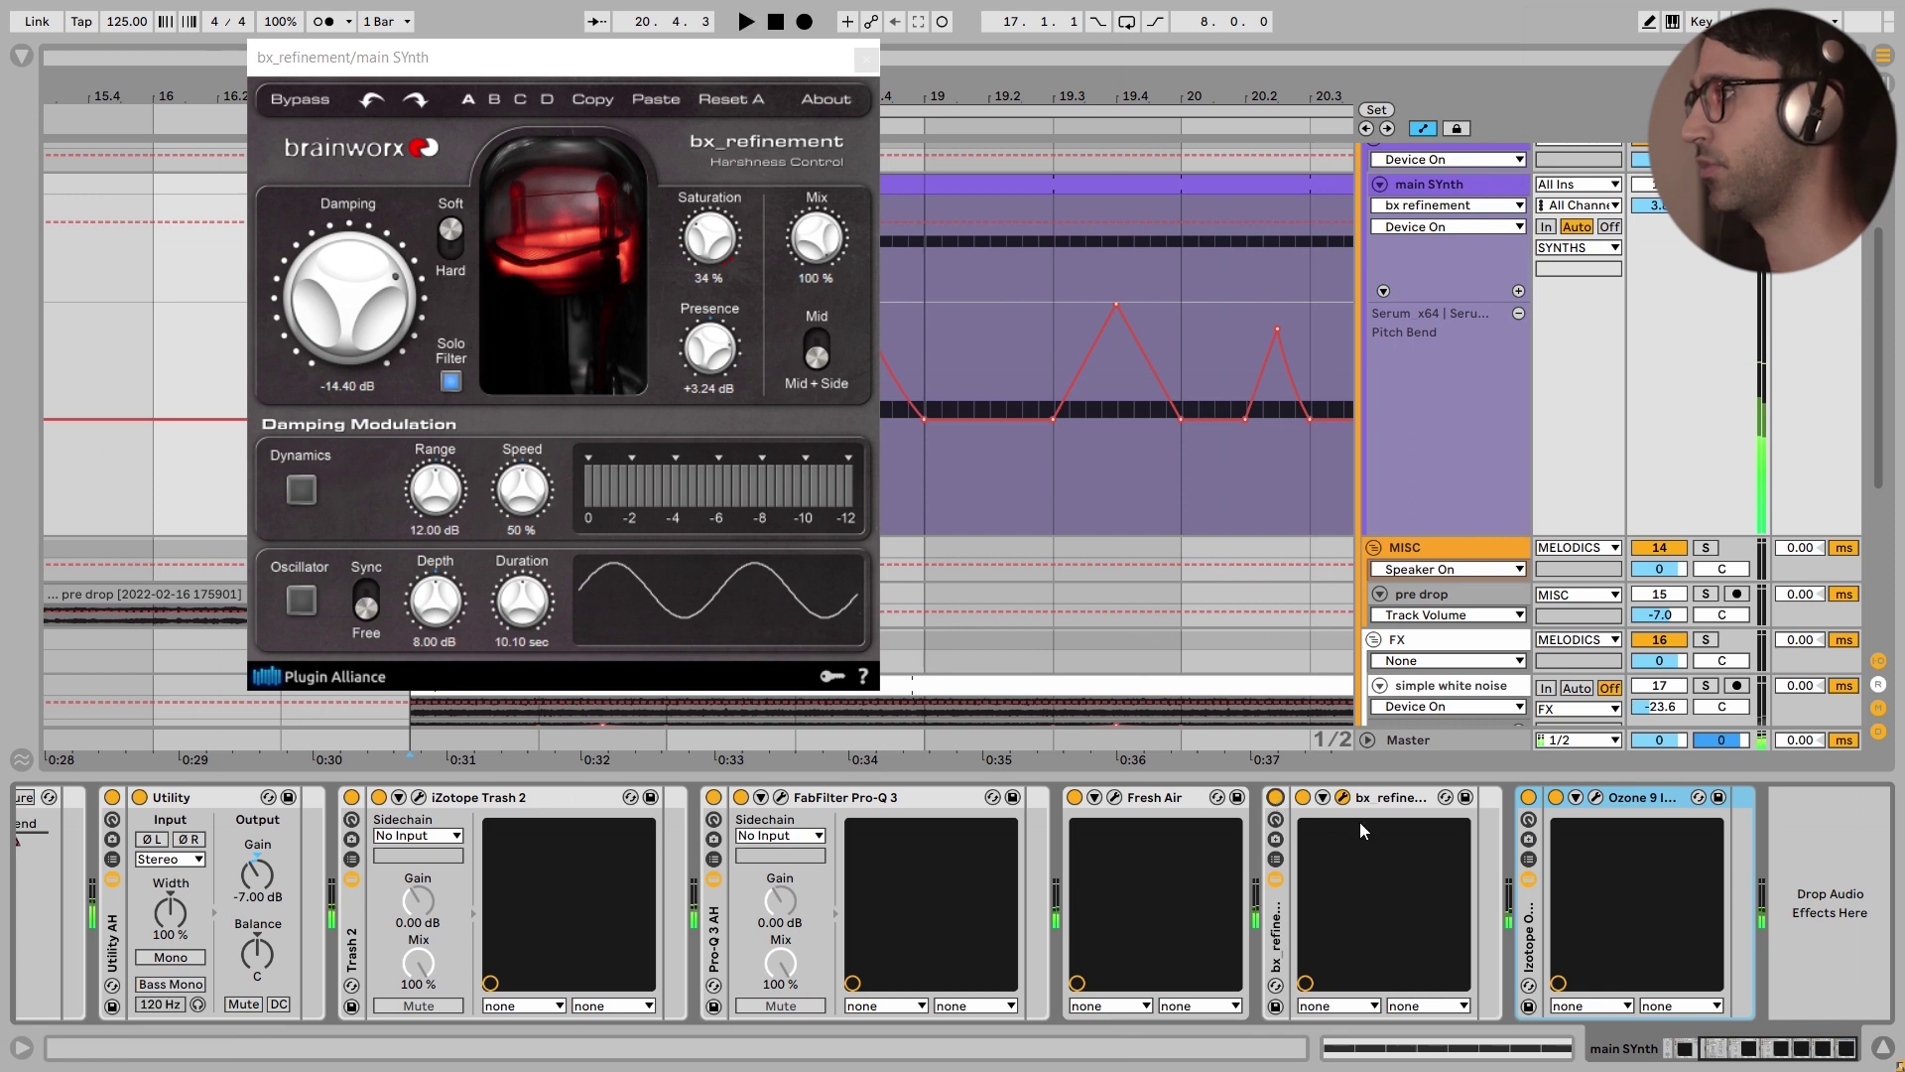
key(ctrl+alt+p)
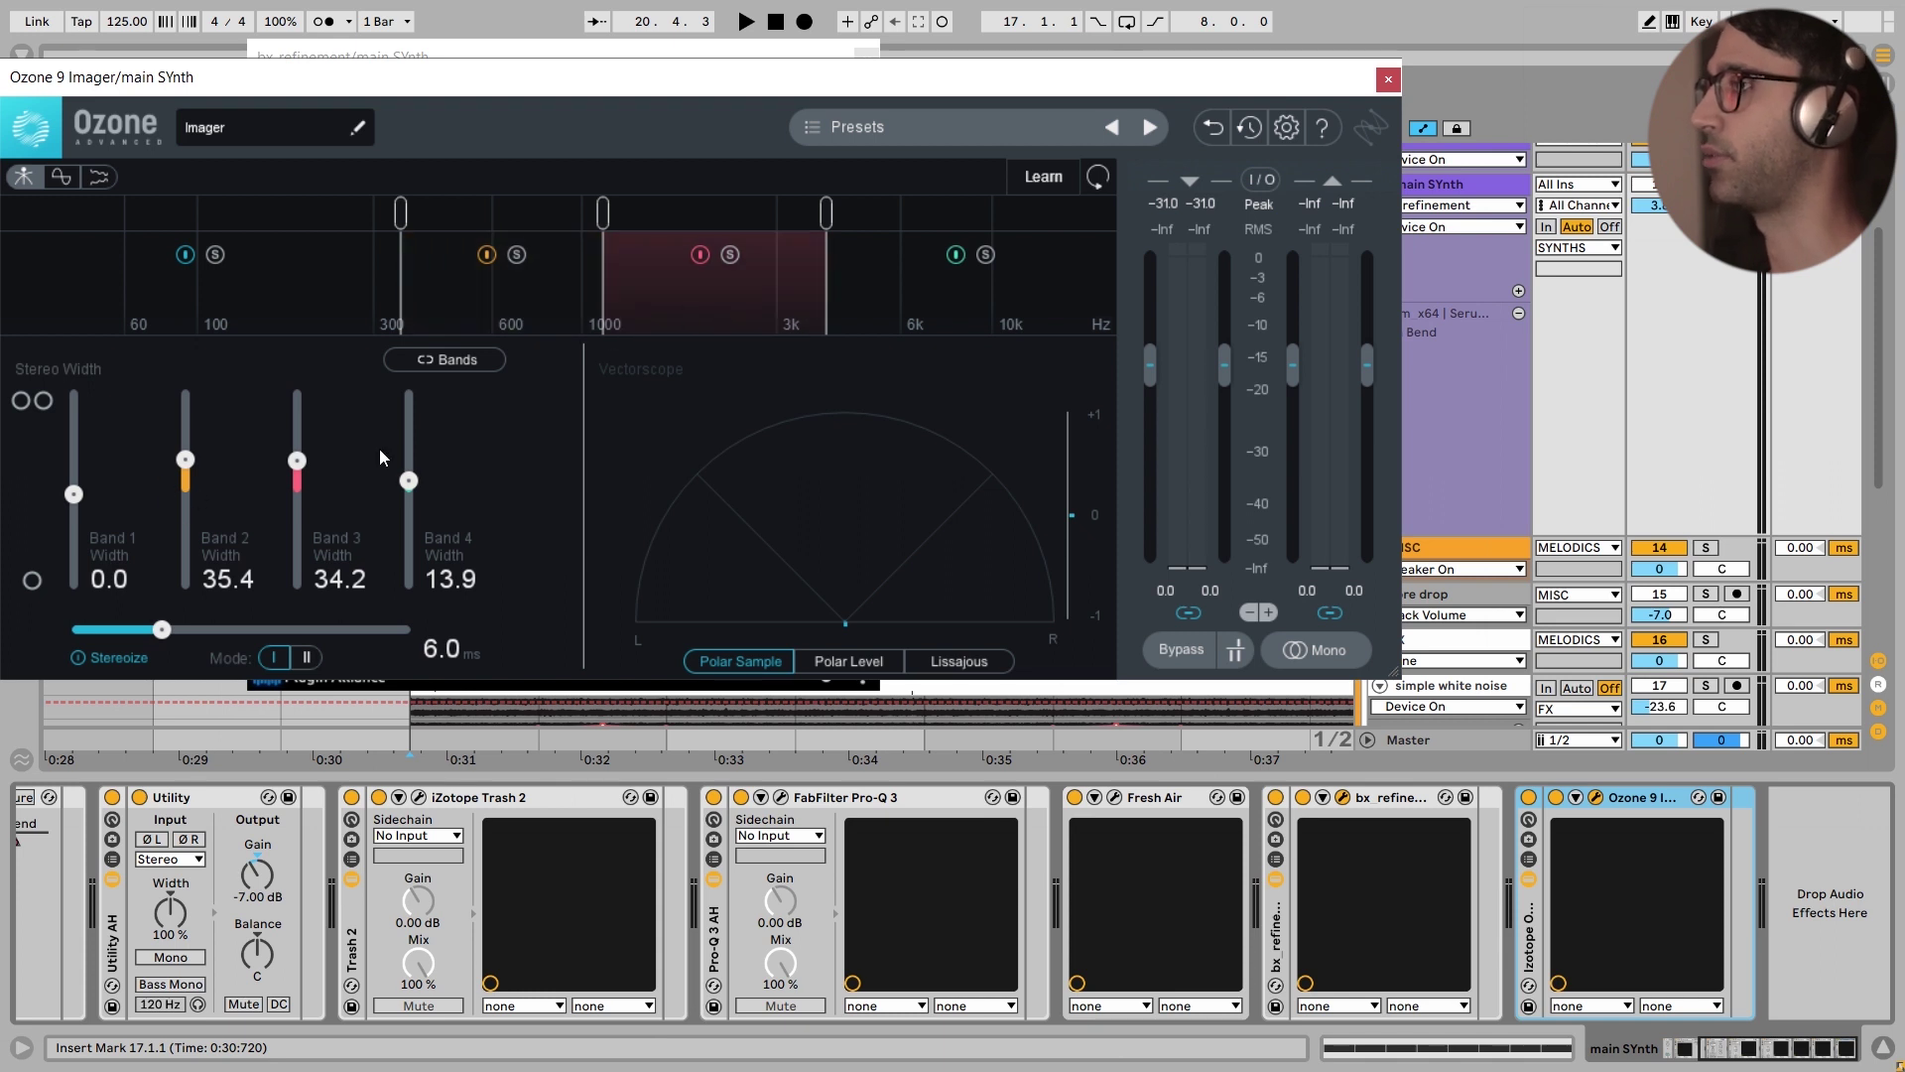
click(1427, 222)
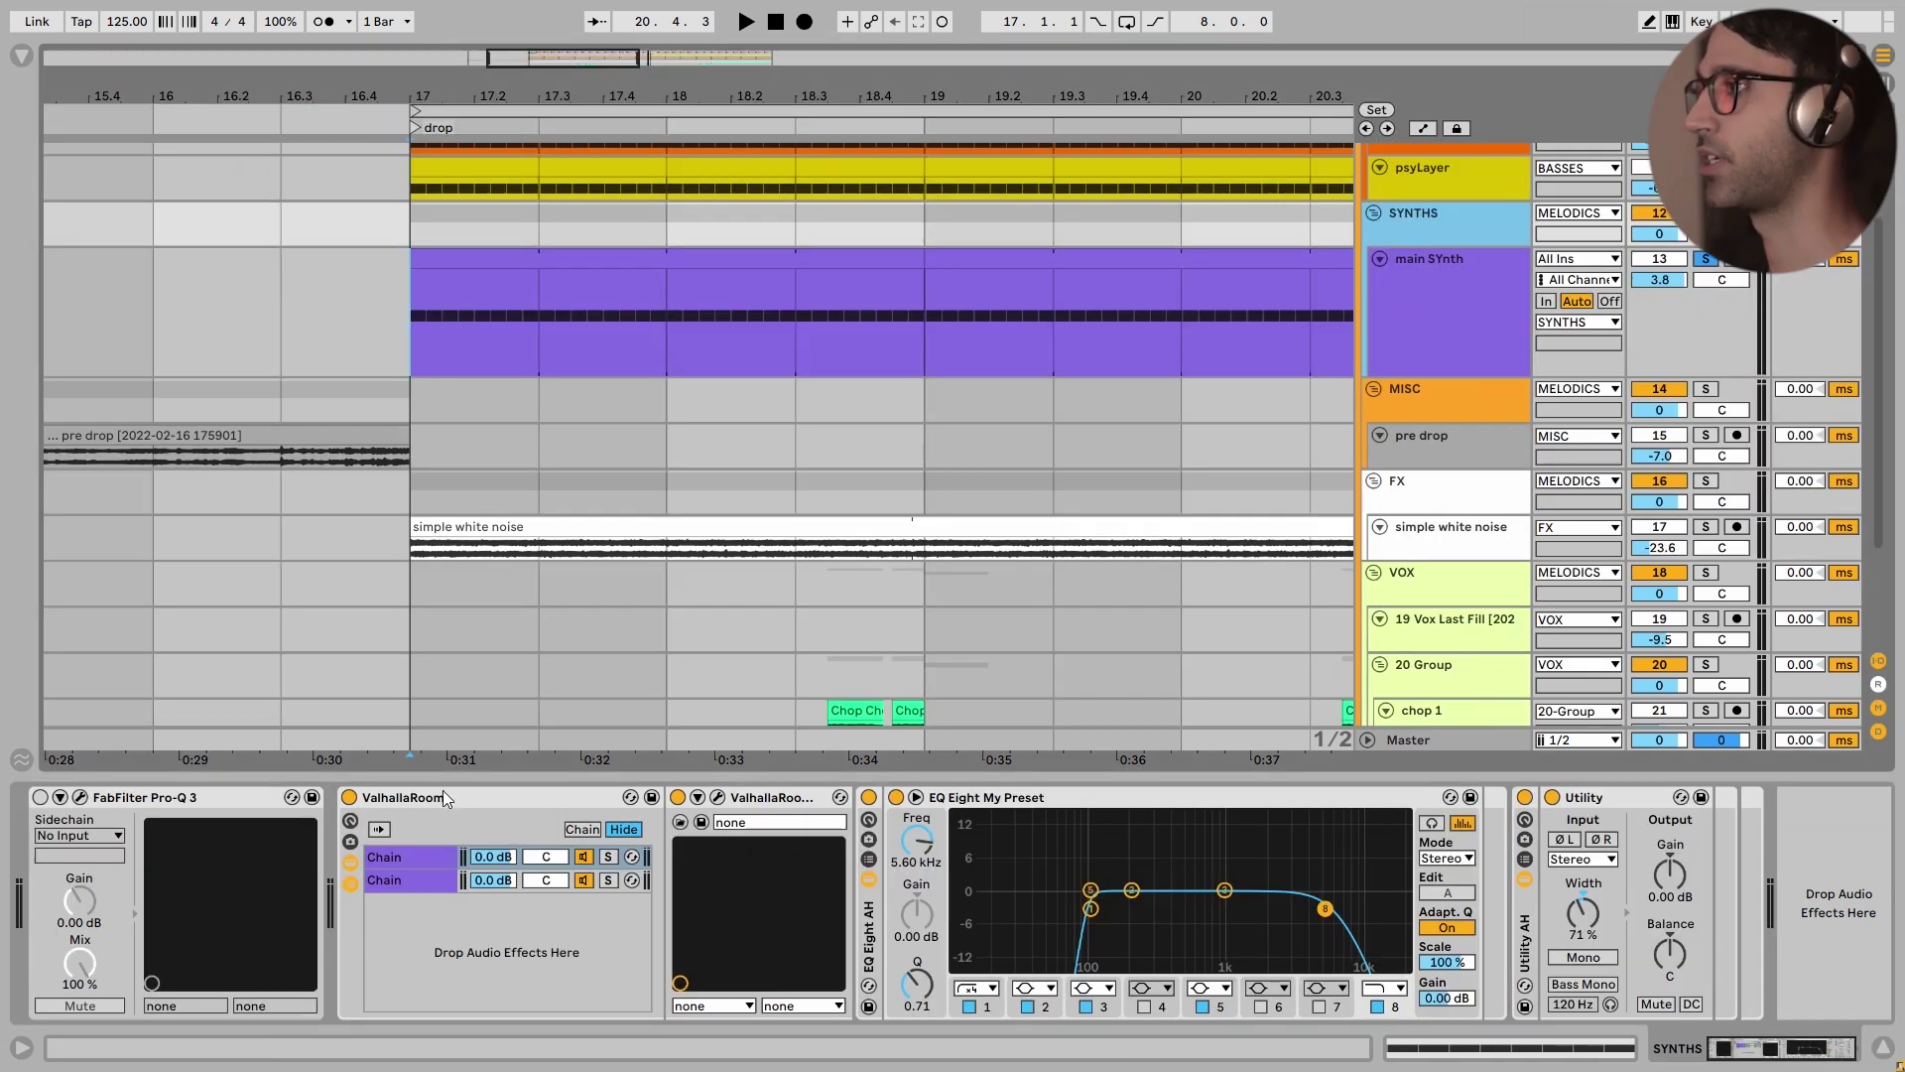
click(397, 858)
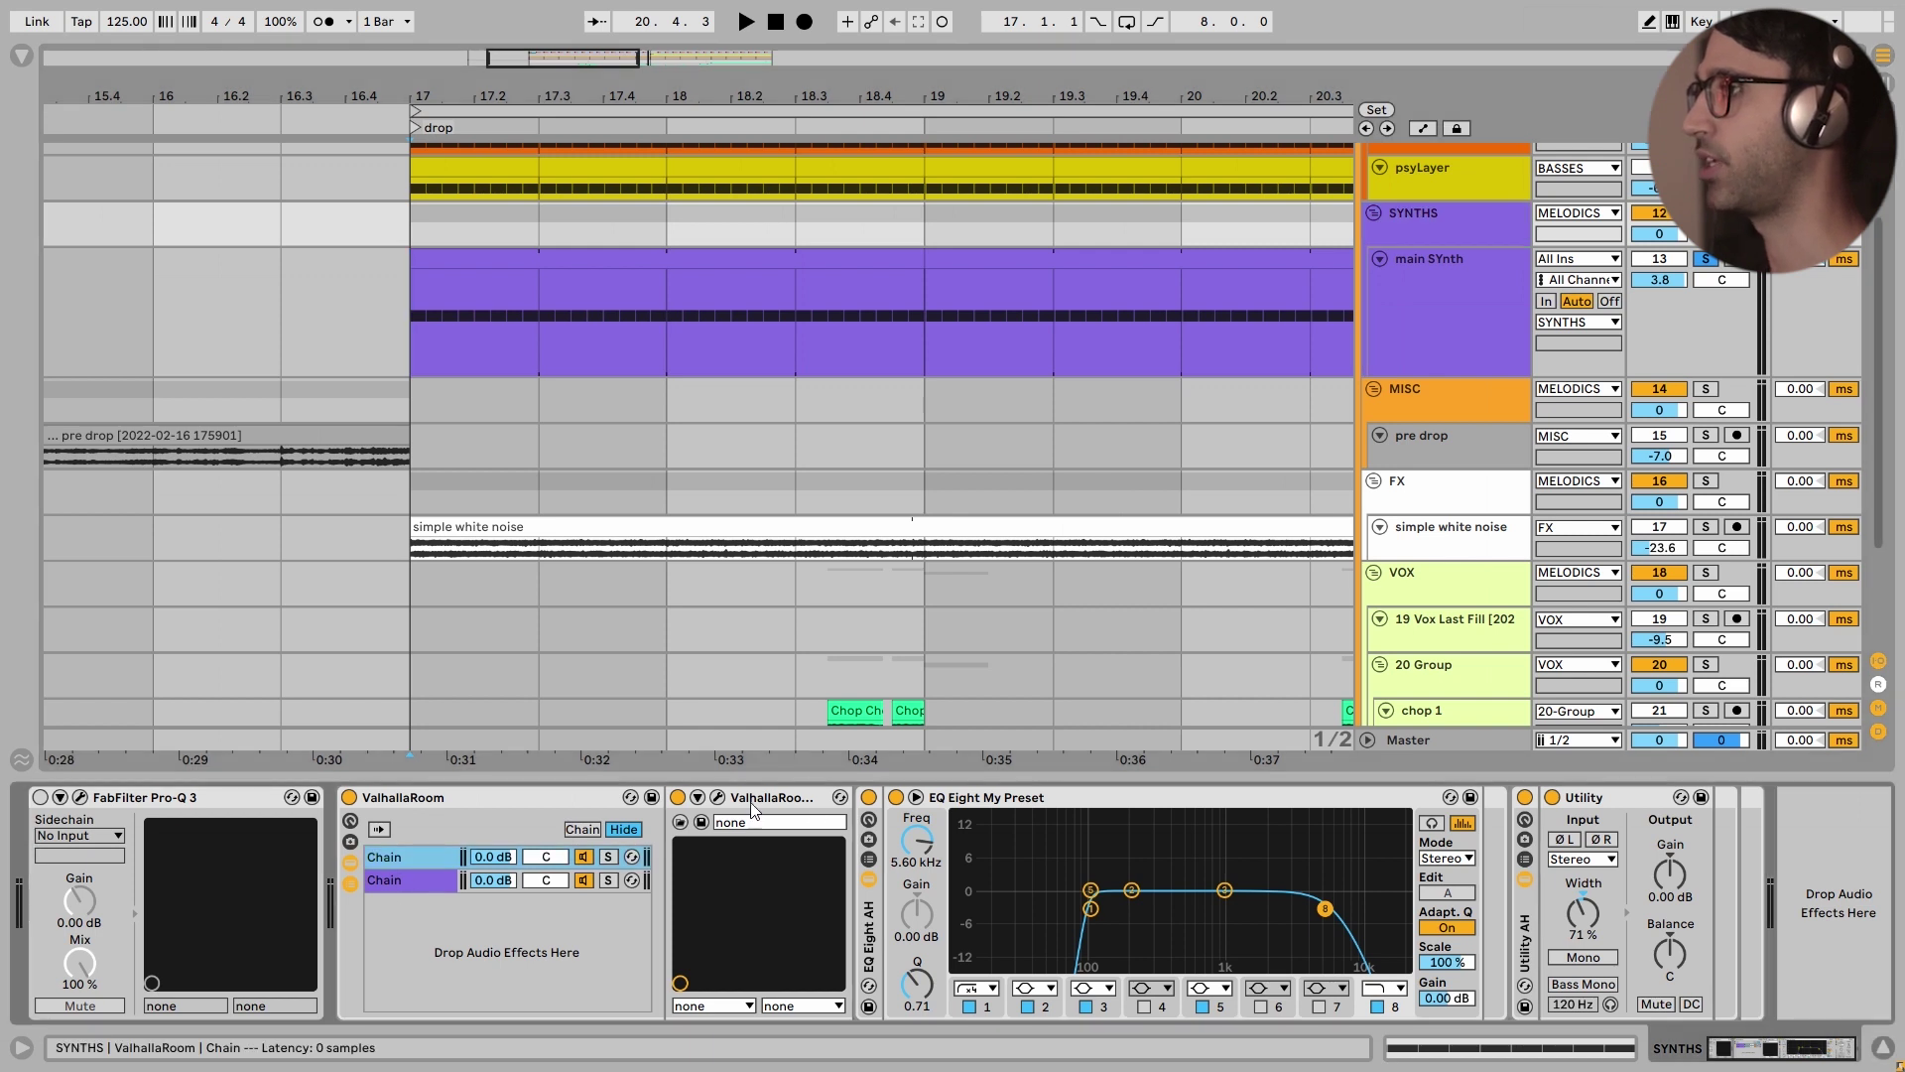
click(716, 797)
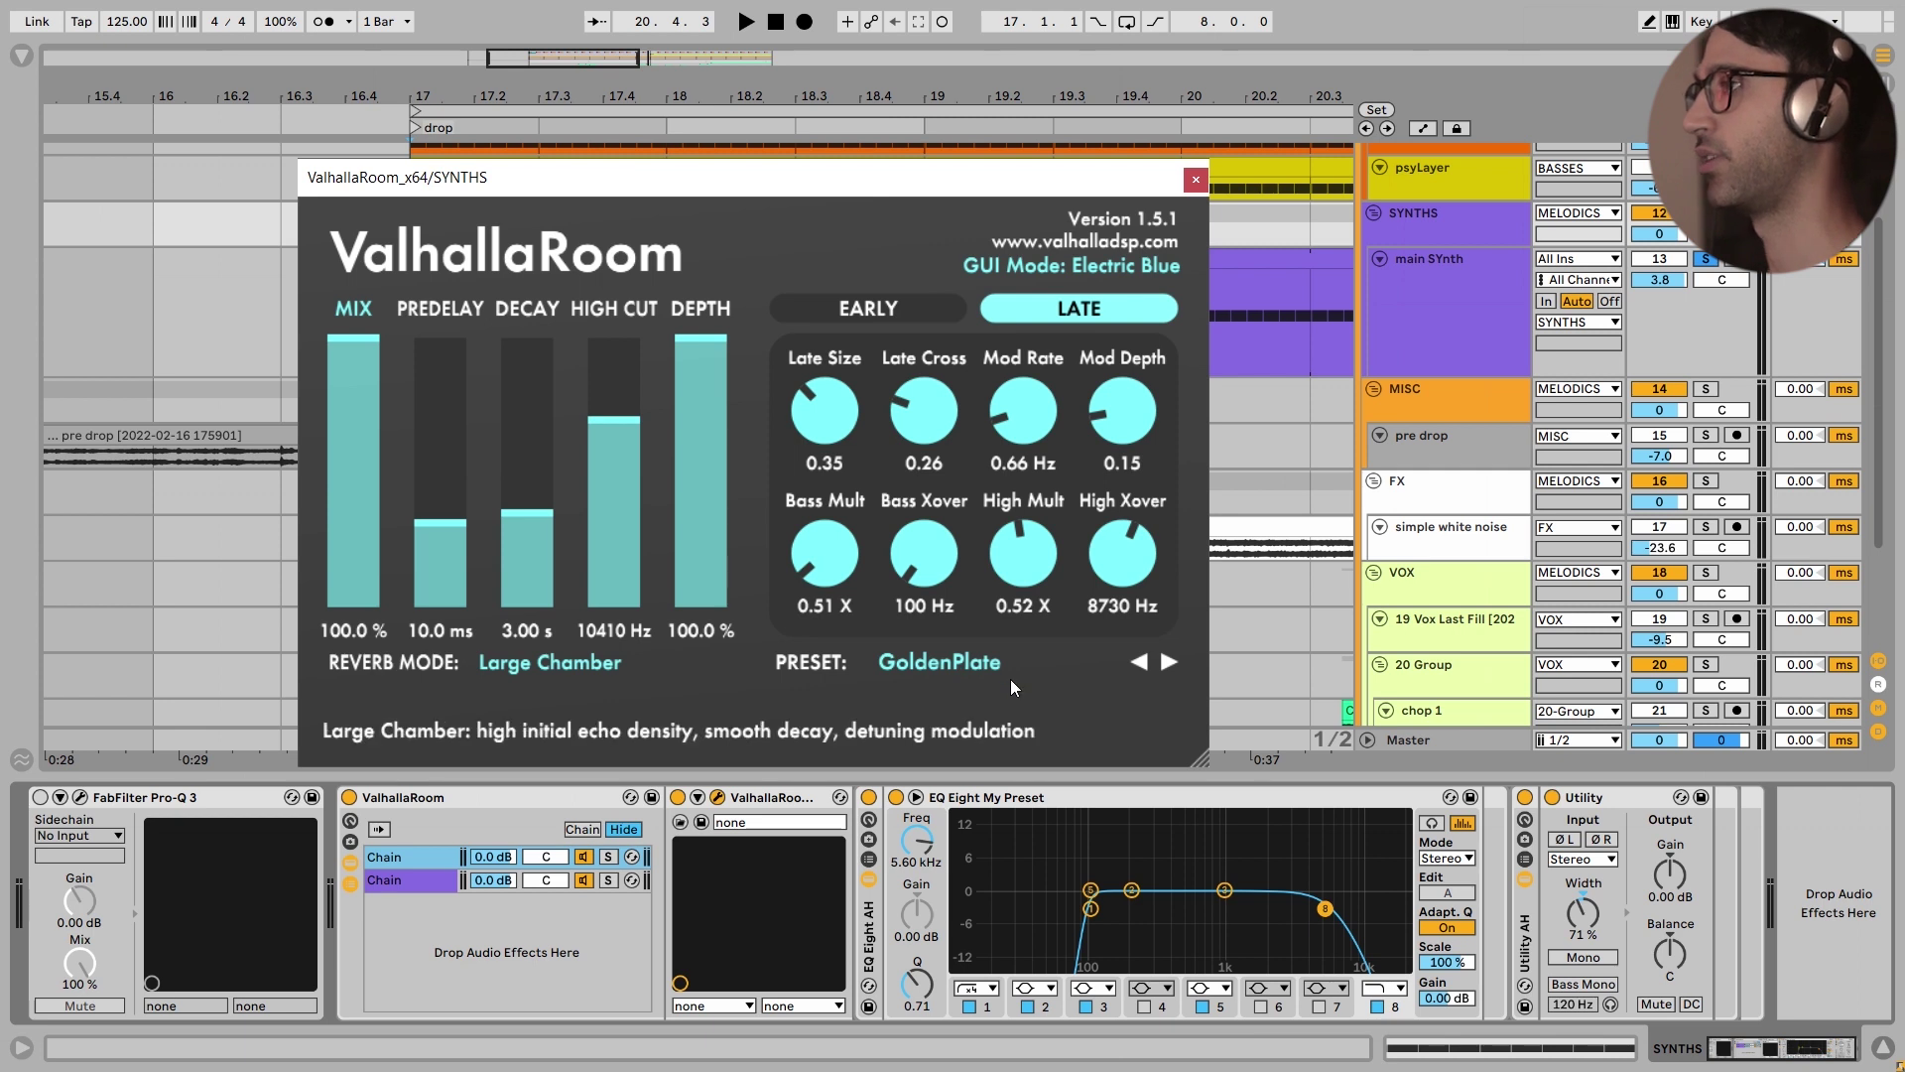
click(1196, 178)
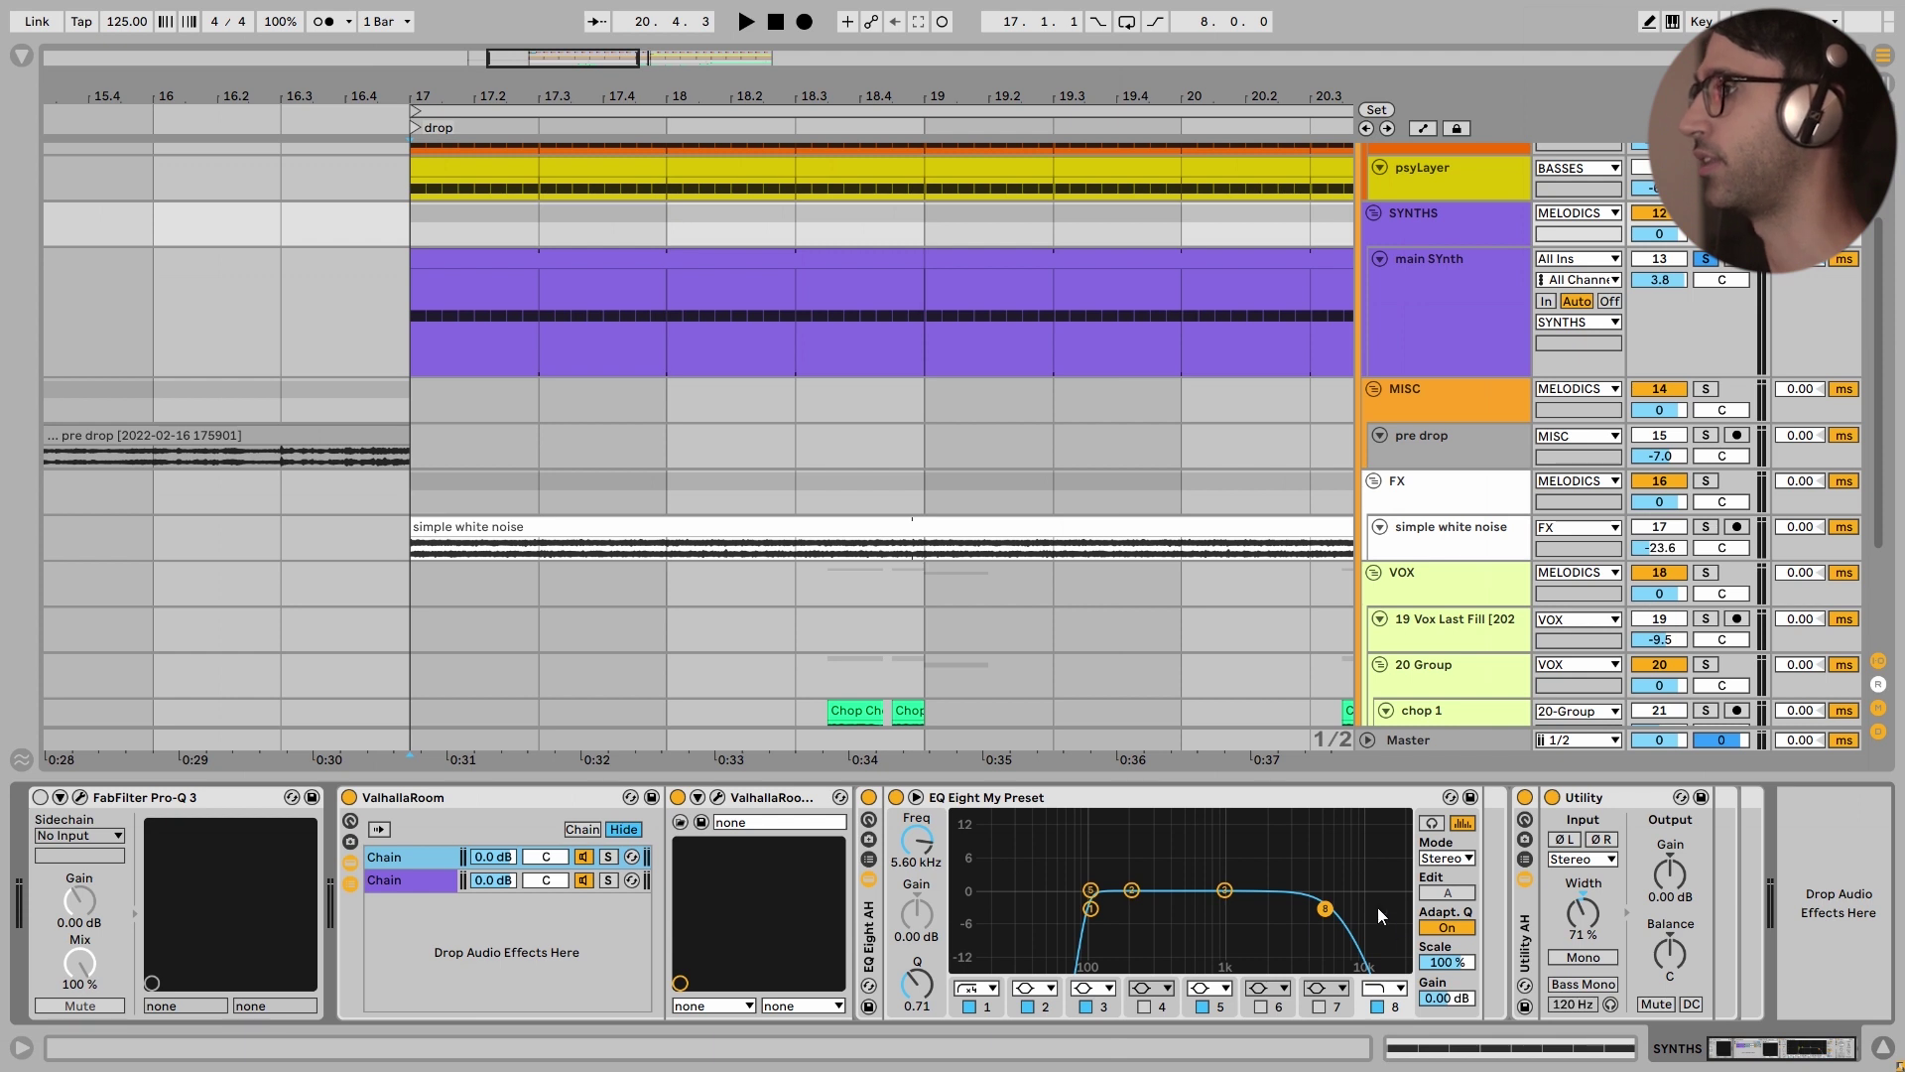
Solo the reverb rack's first ValhallaRoom chain and play the drop from bar 17
click(609, 860)
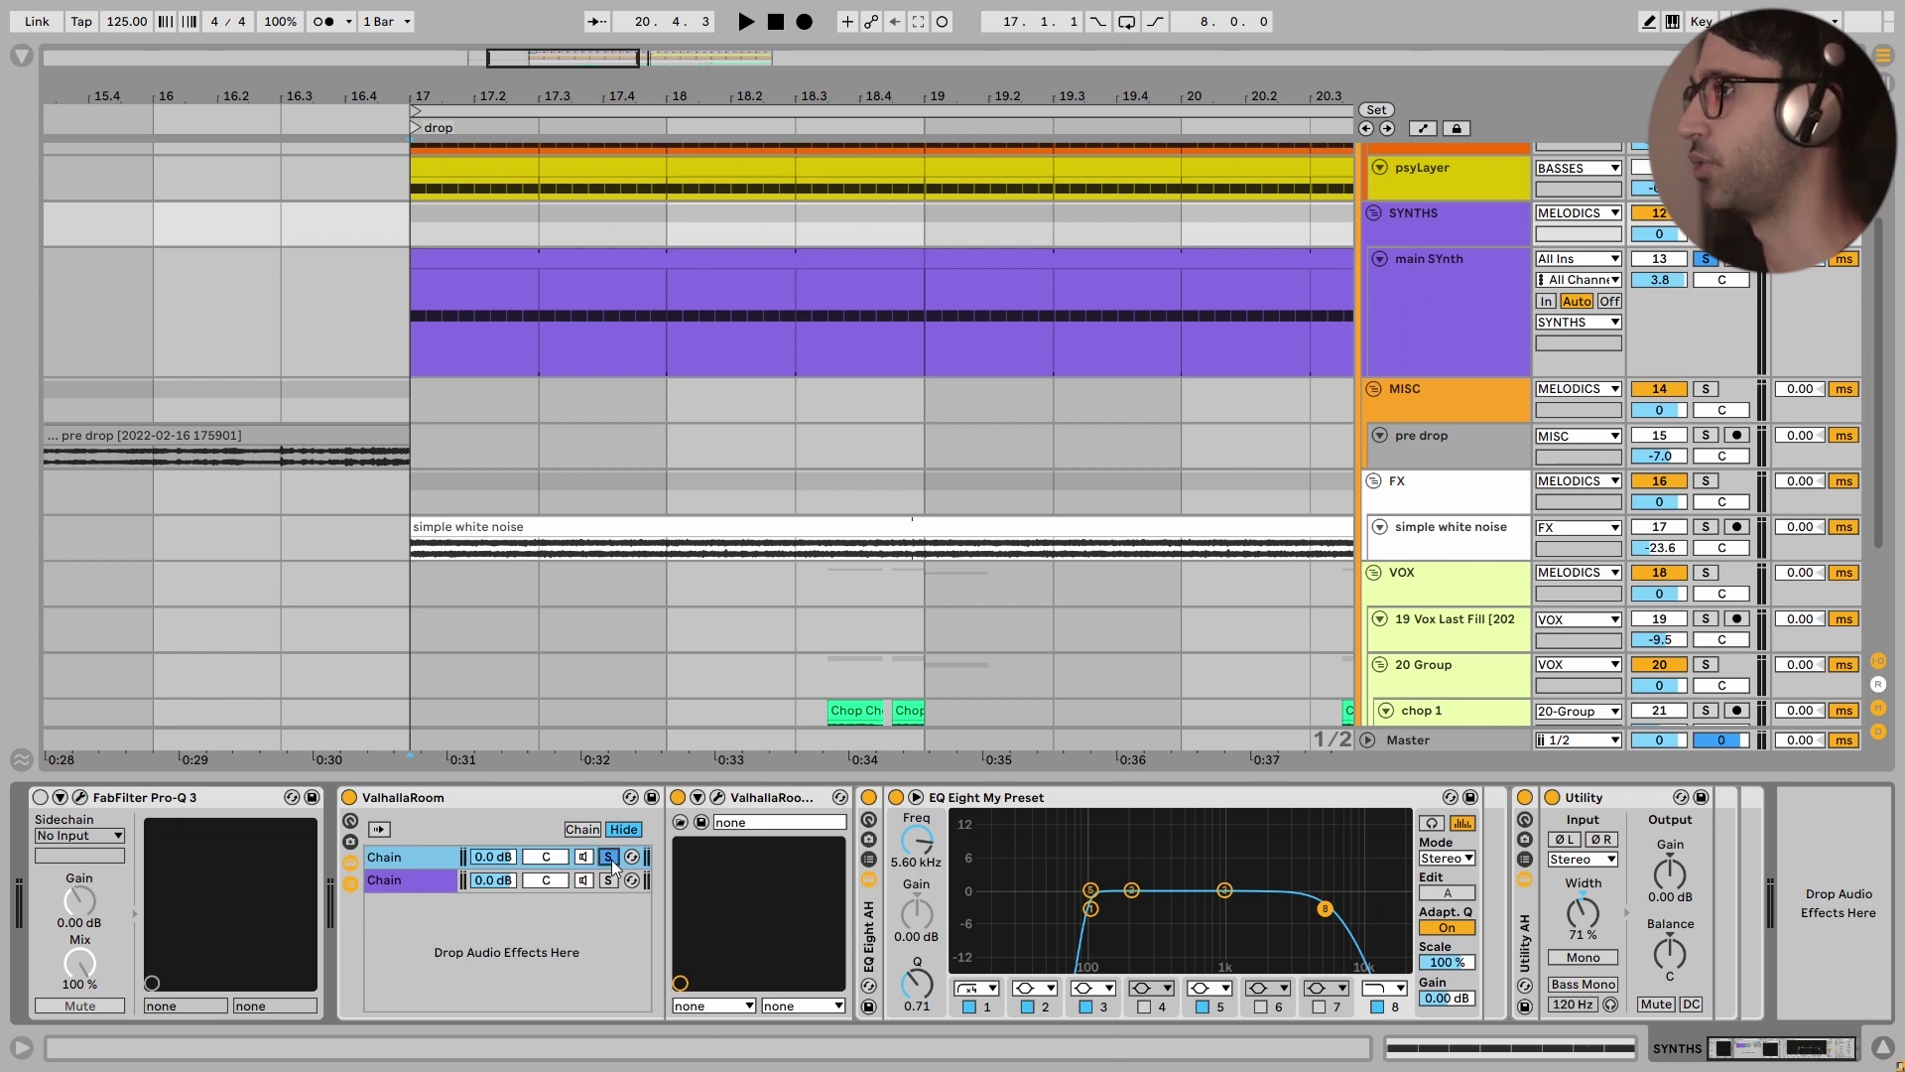
key(space)
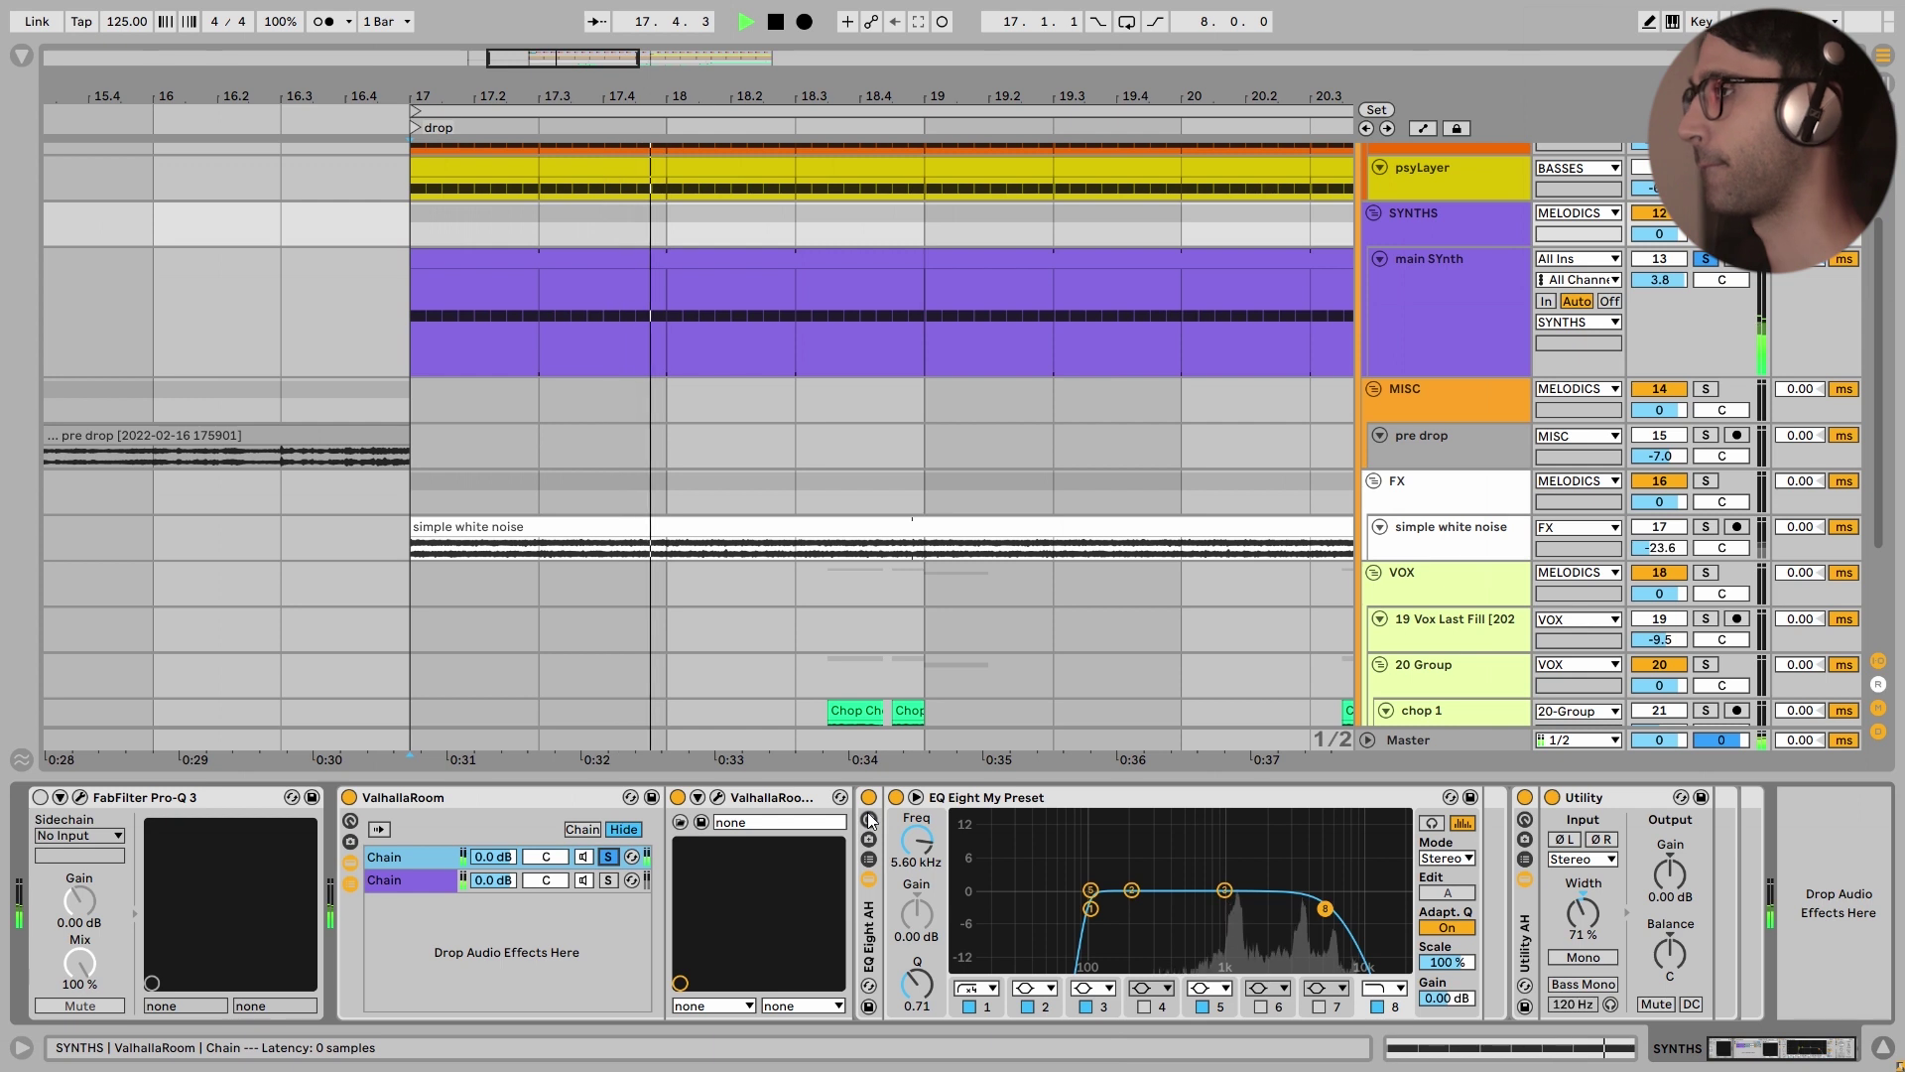
key(space)
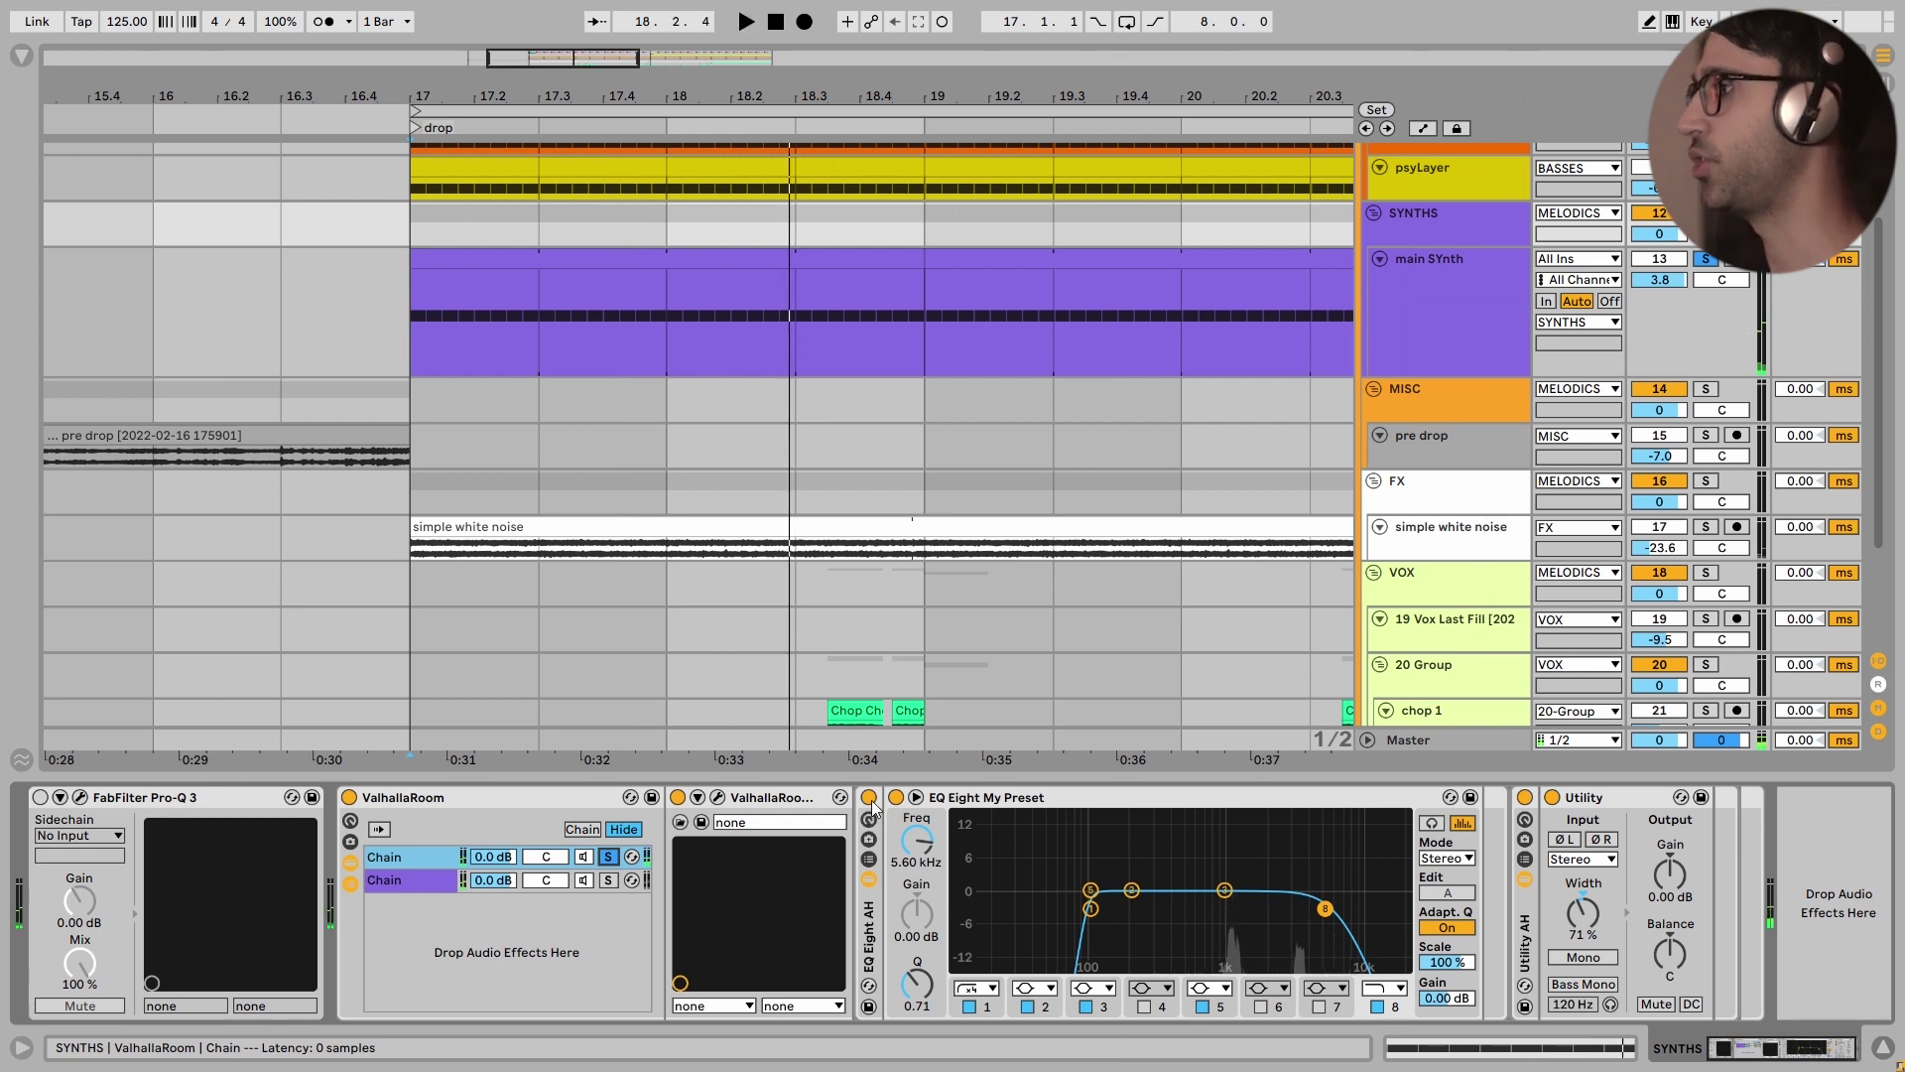
A/B the SYNTHS EQ Eight during playback, leave it on, then un-solo the chain and replay
click(869, 798)
key(space)
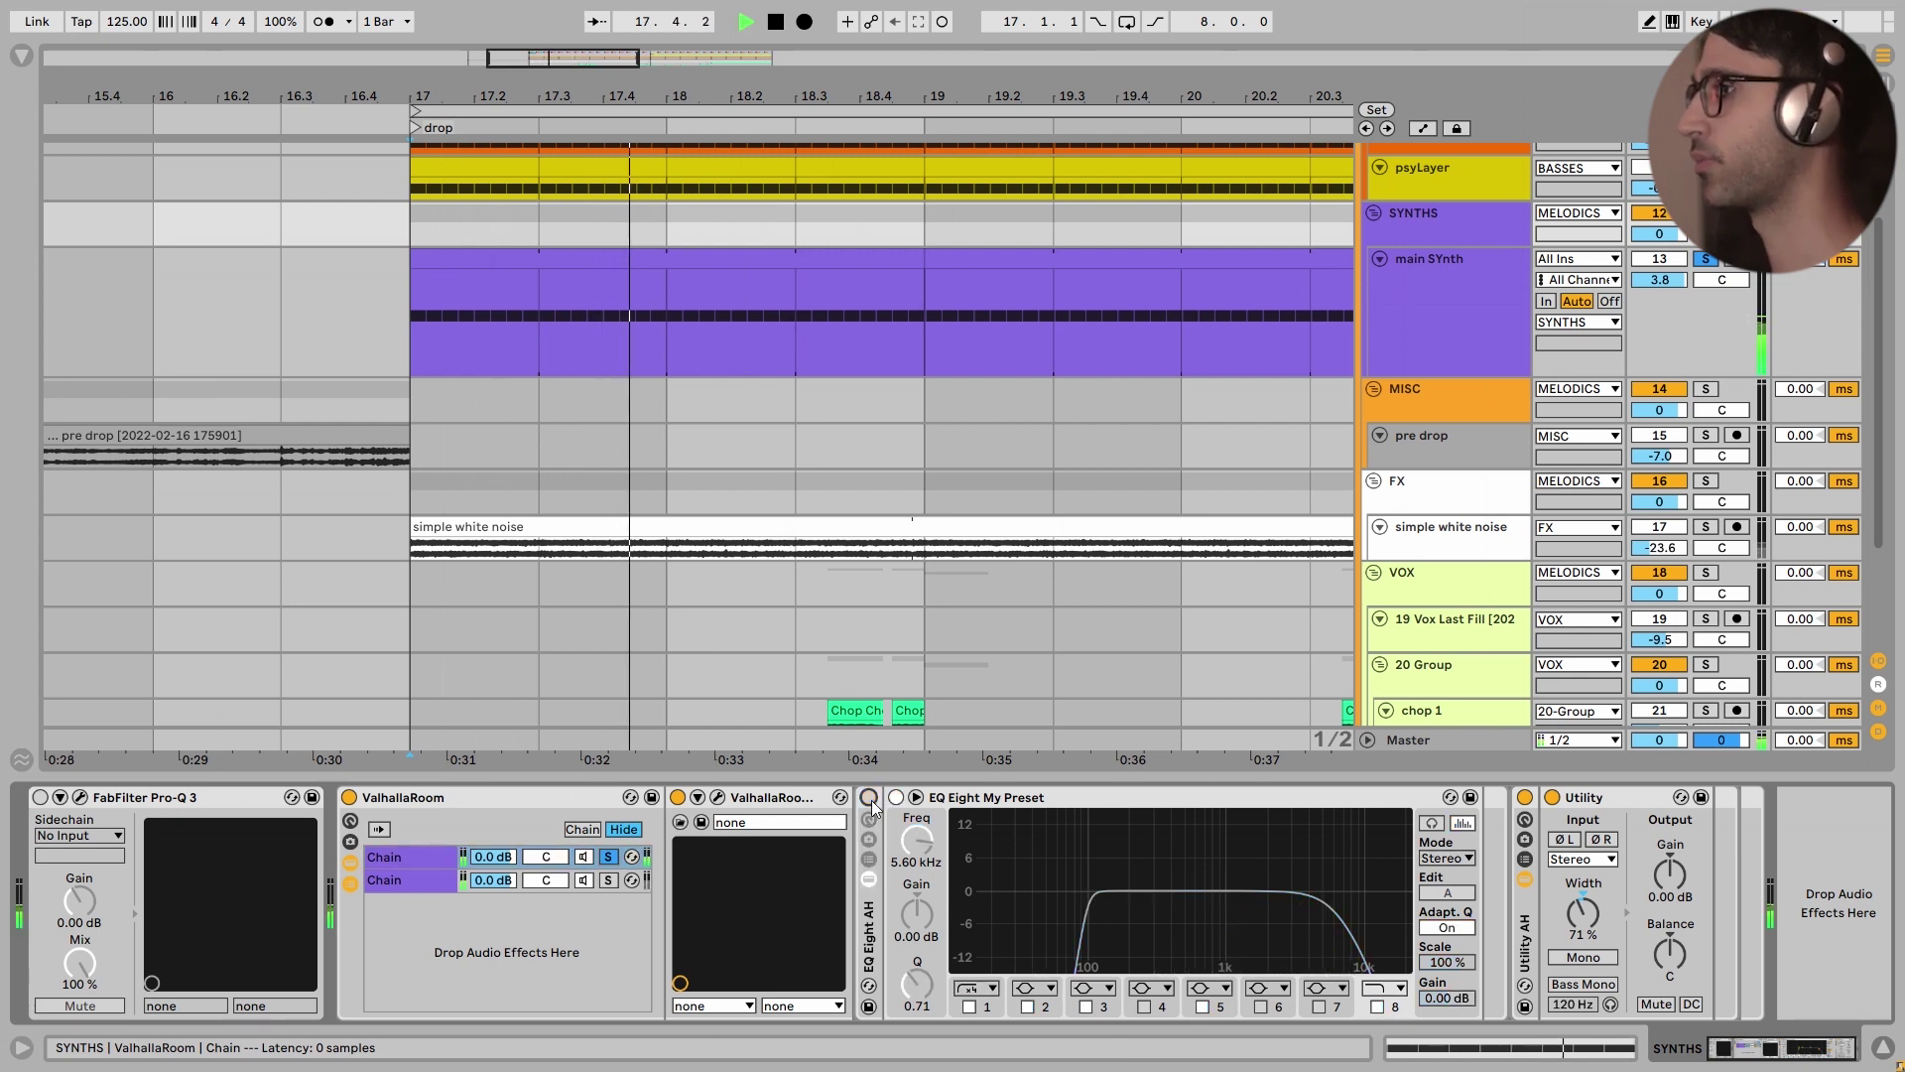
click(869, 798)
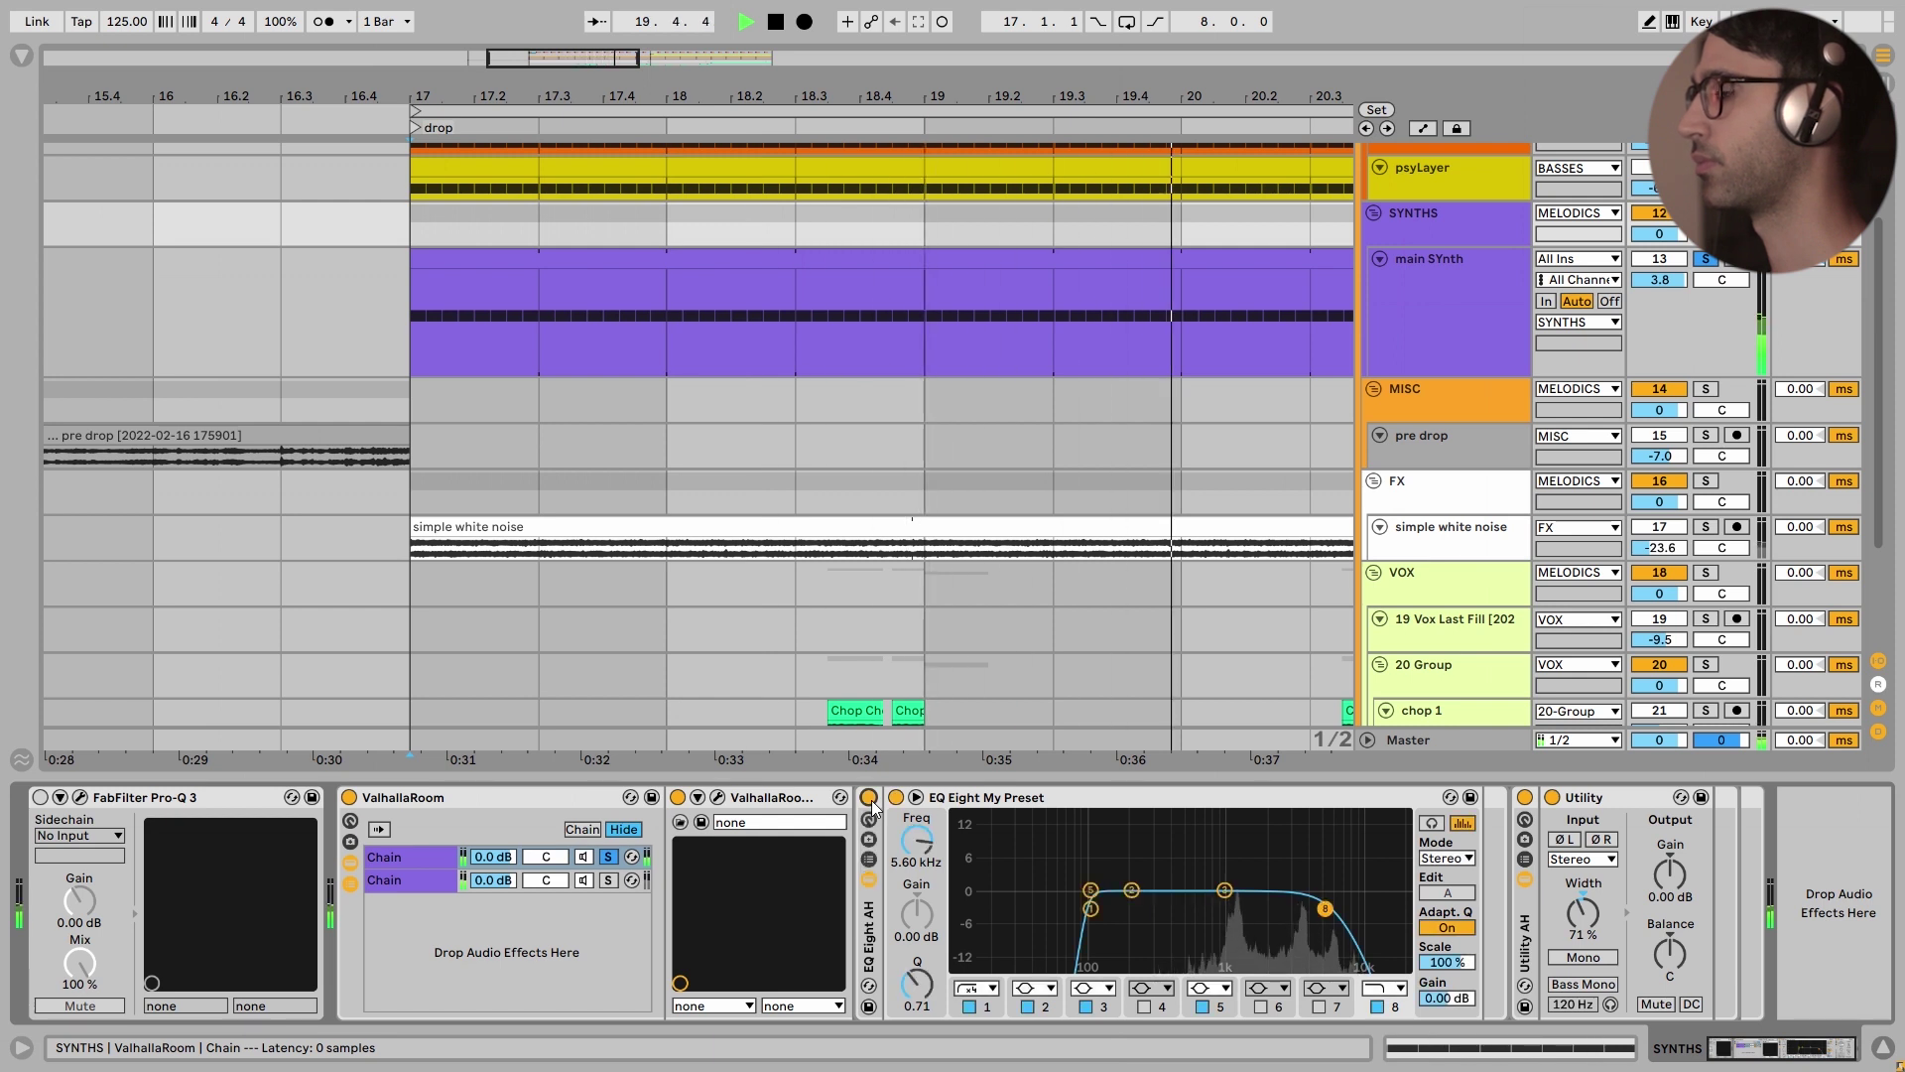
key(space)
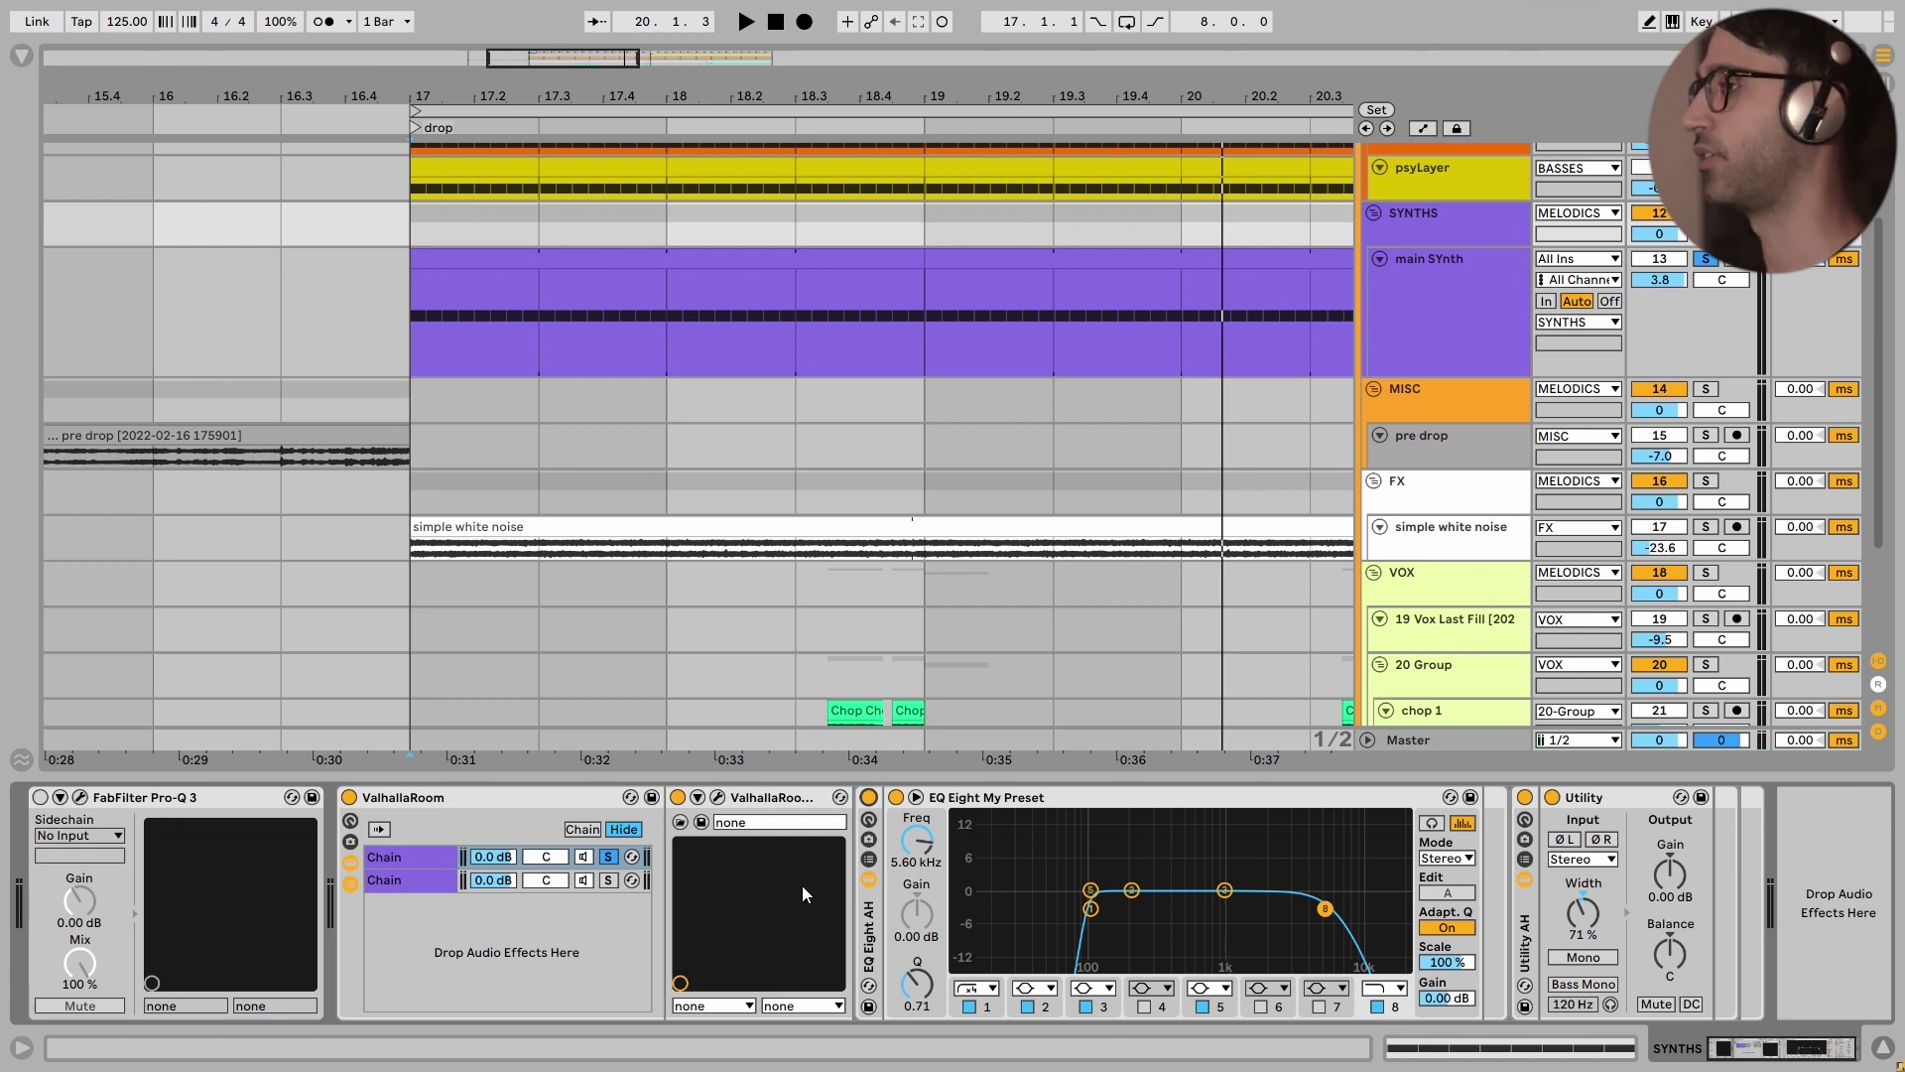
click(610, 858)
key(space)
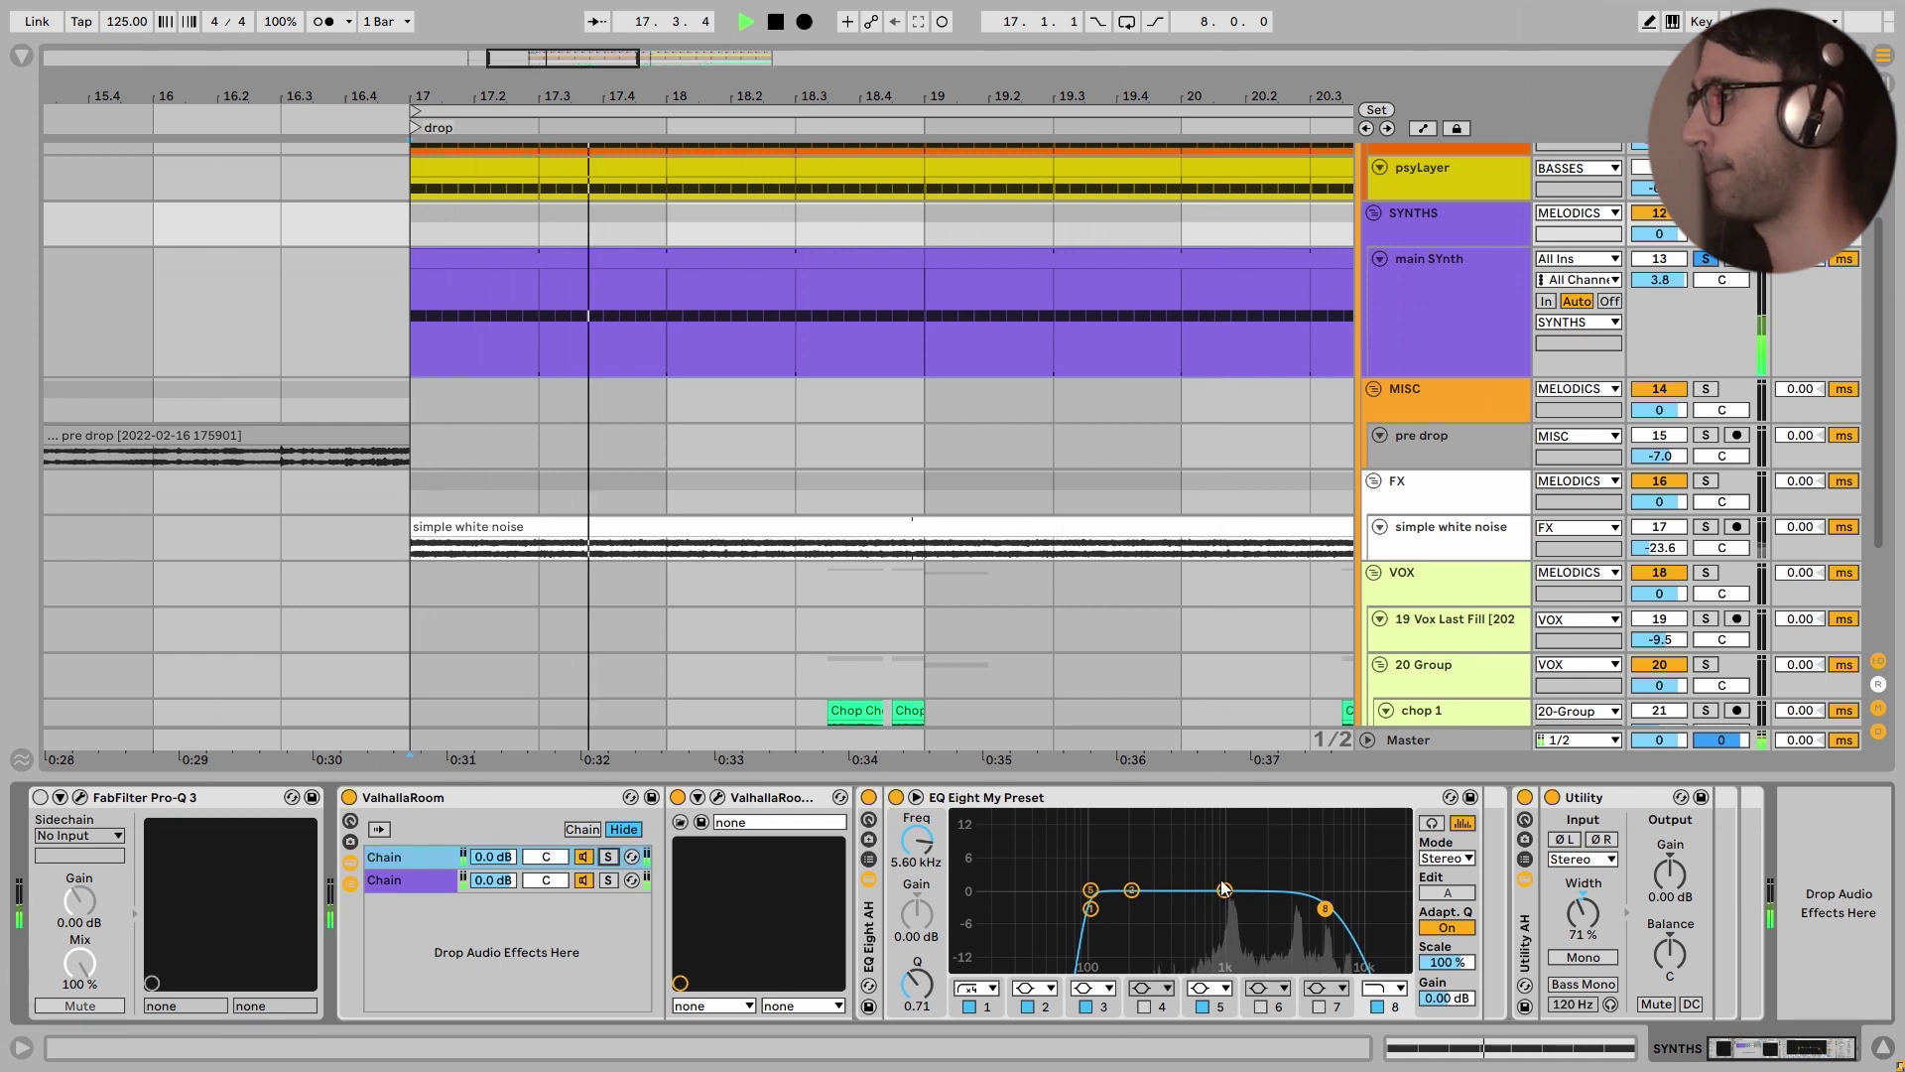
Stop playback, reset the SYNTHS Utility width to 100%, then widen it to 257%
key(space)
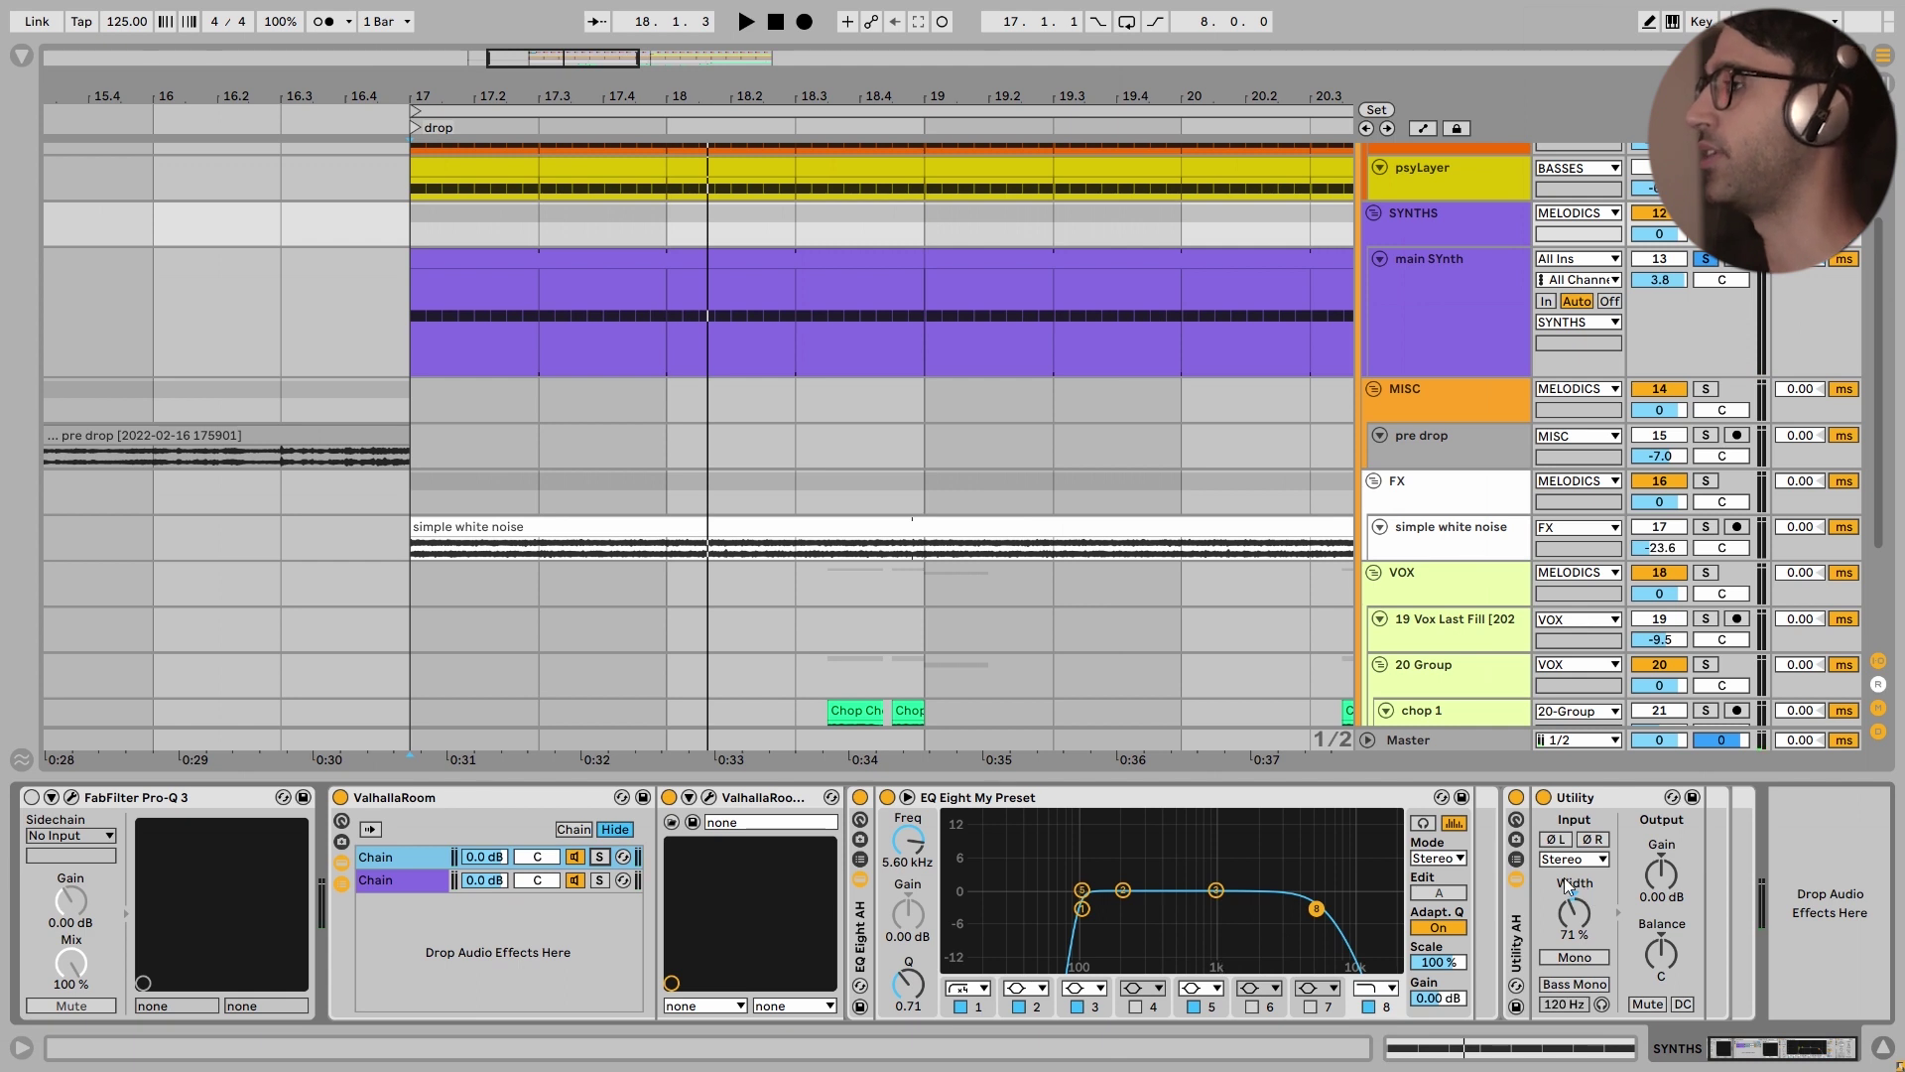
double_click(1582, 928)
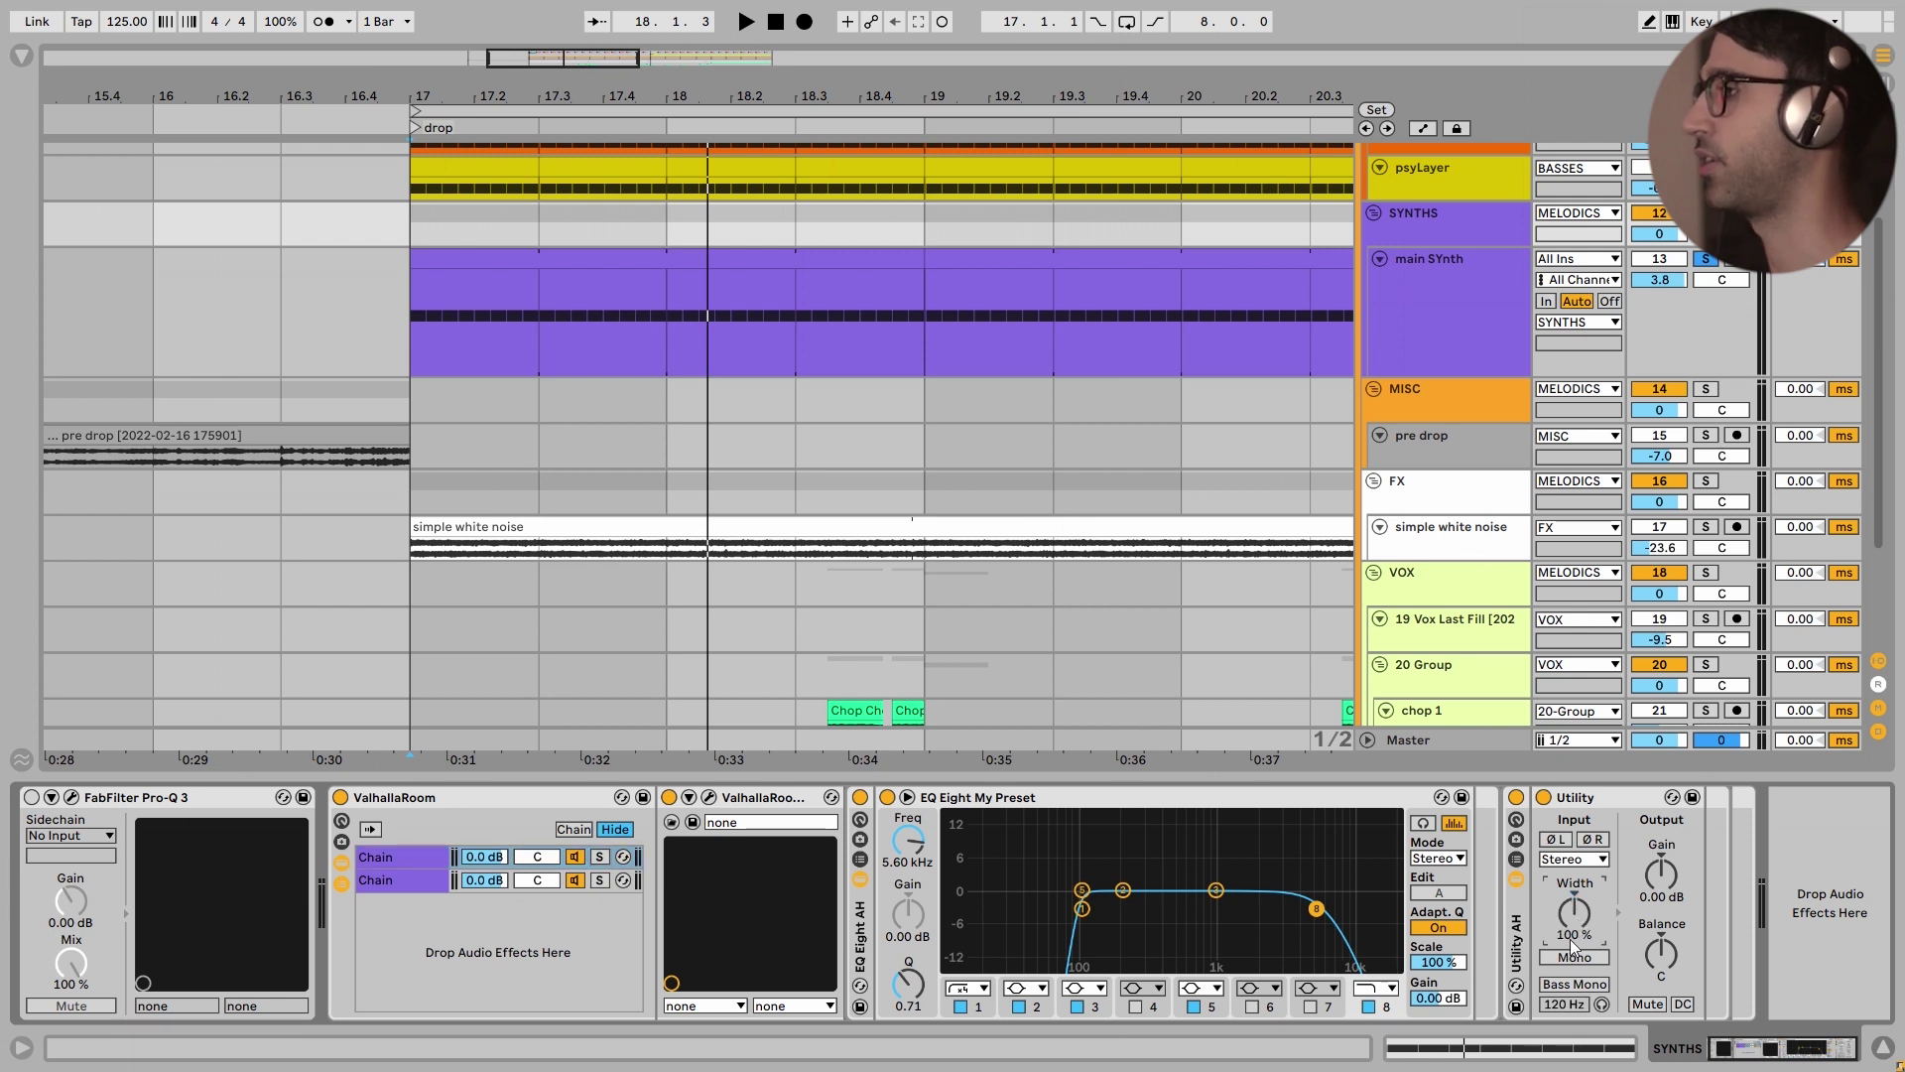
drag(1579, 930, 1579, 893)
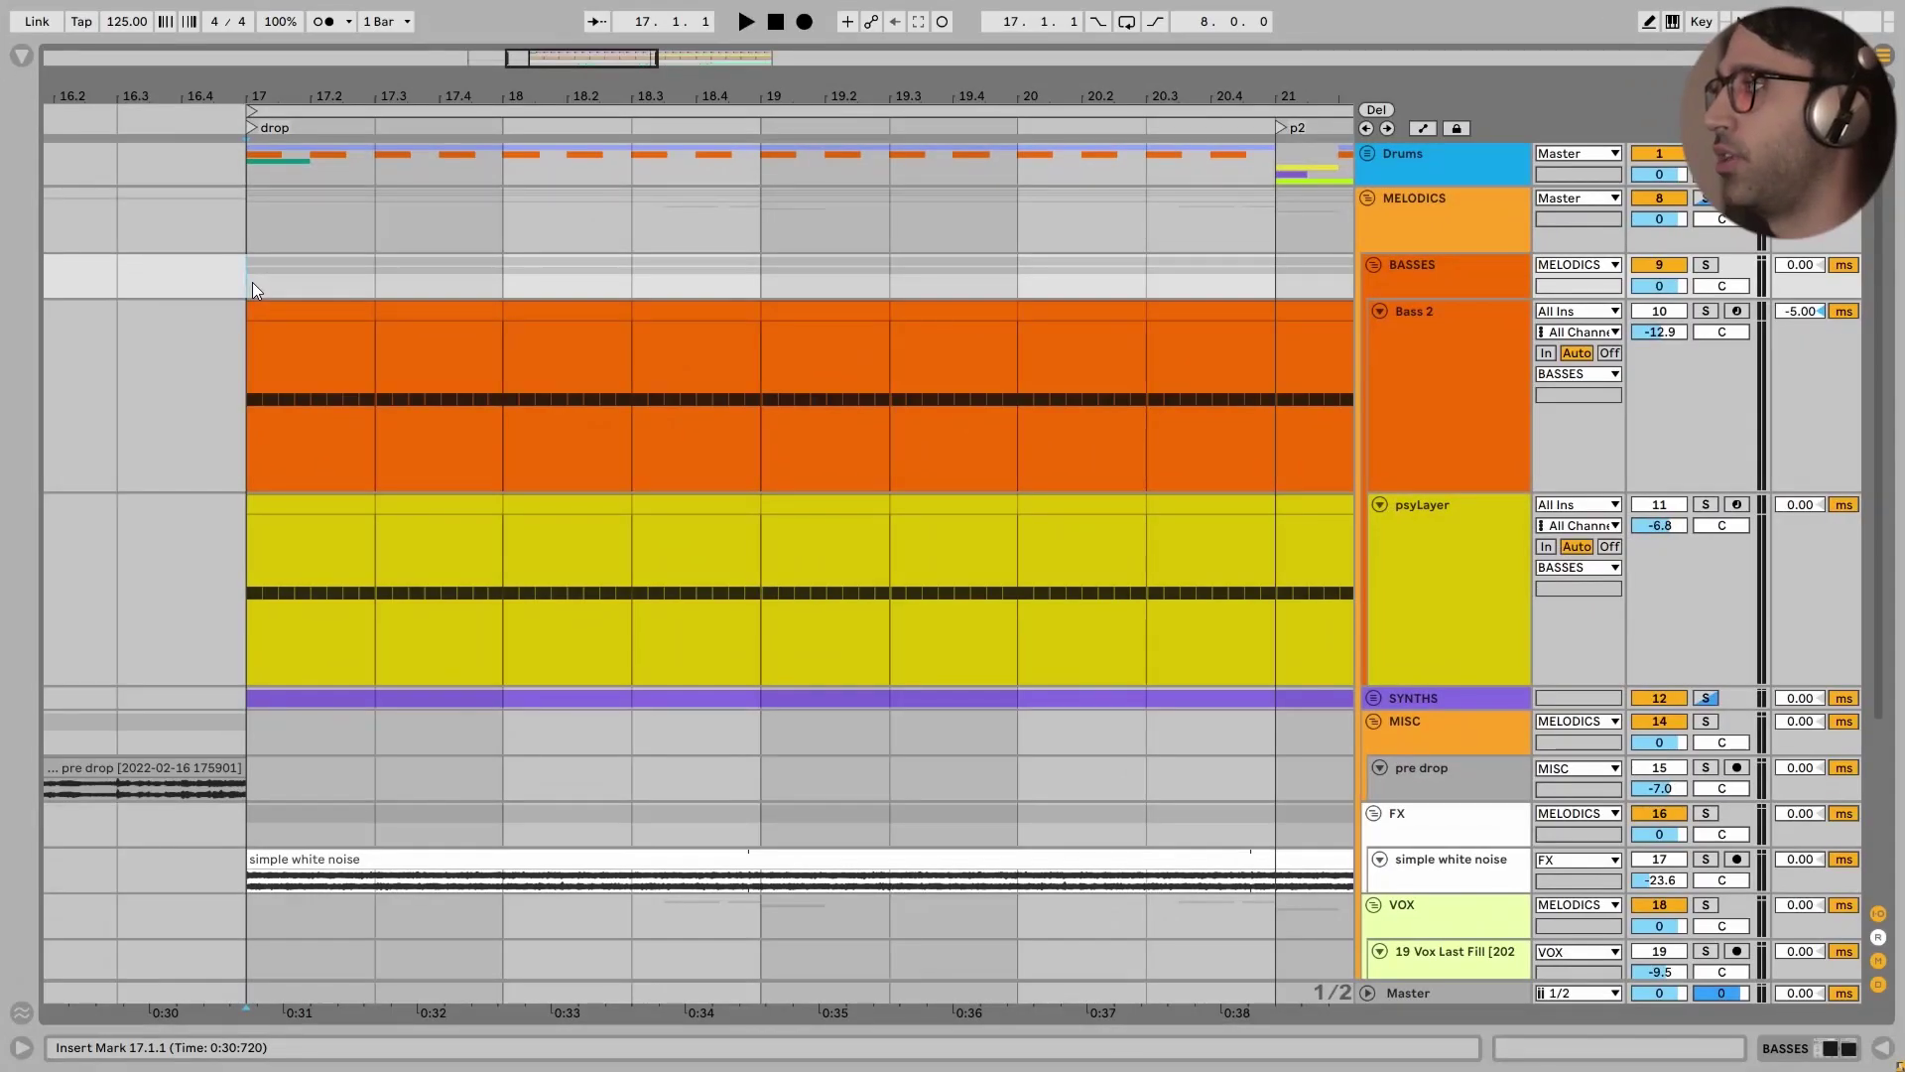
Play the drop from bar 17 with the bass tracks shown, stop, and select psyLayer
key(space)
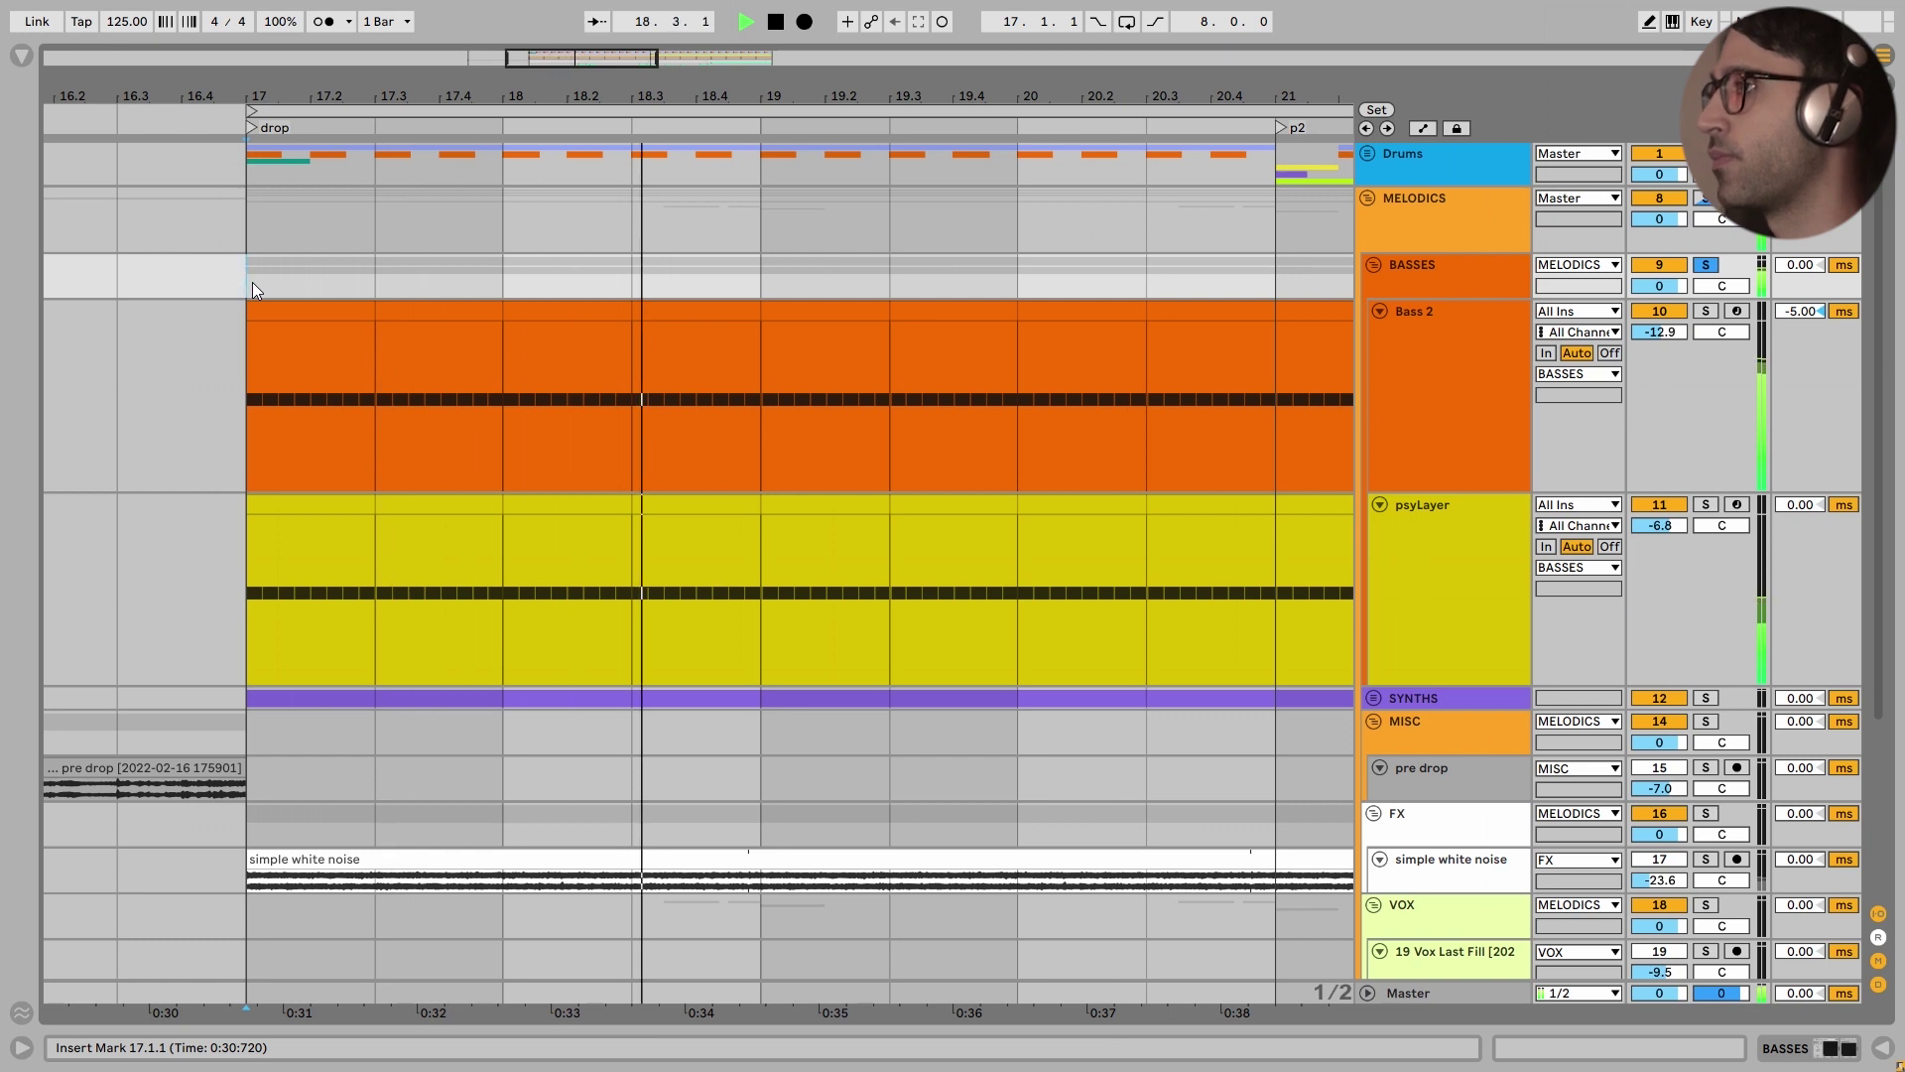
key(space)
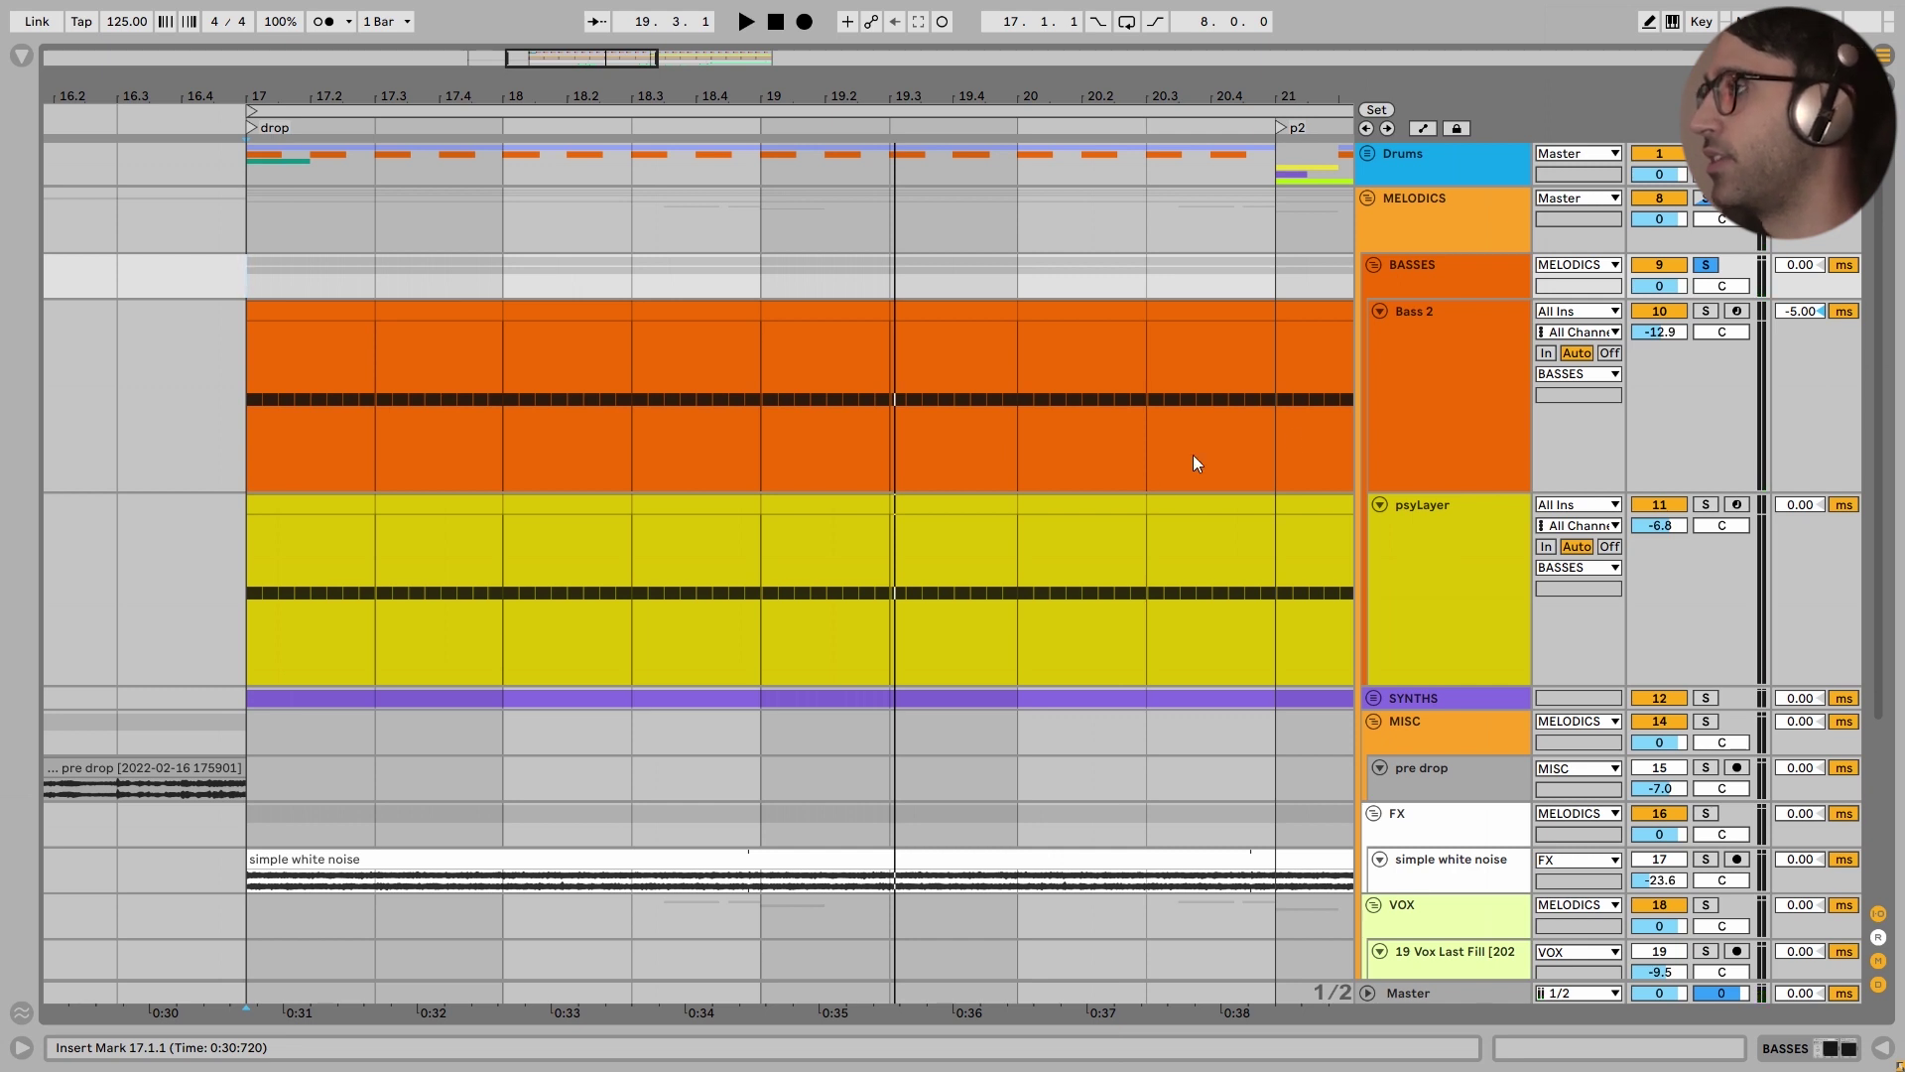
click(1462, 581)
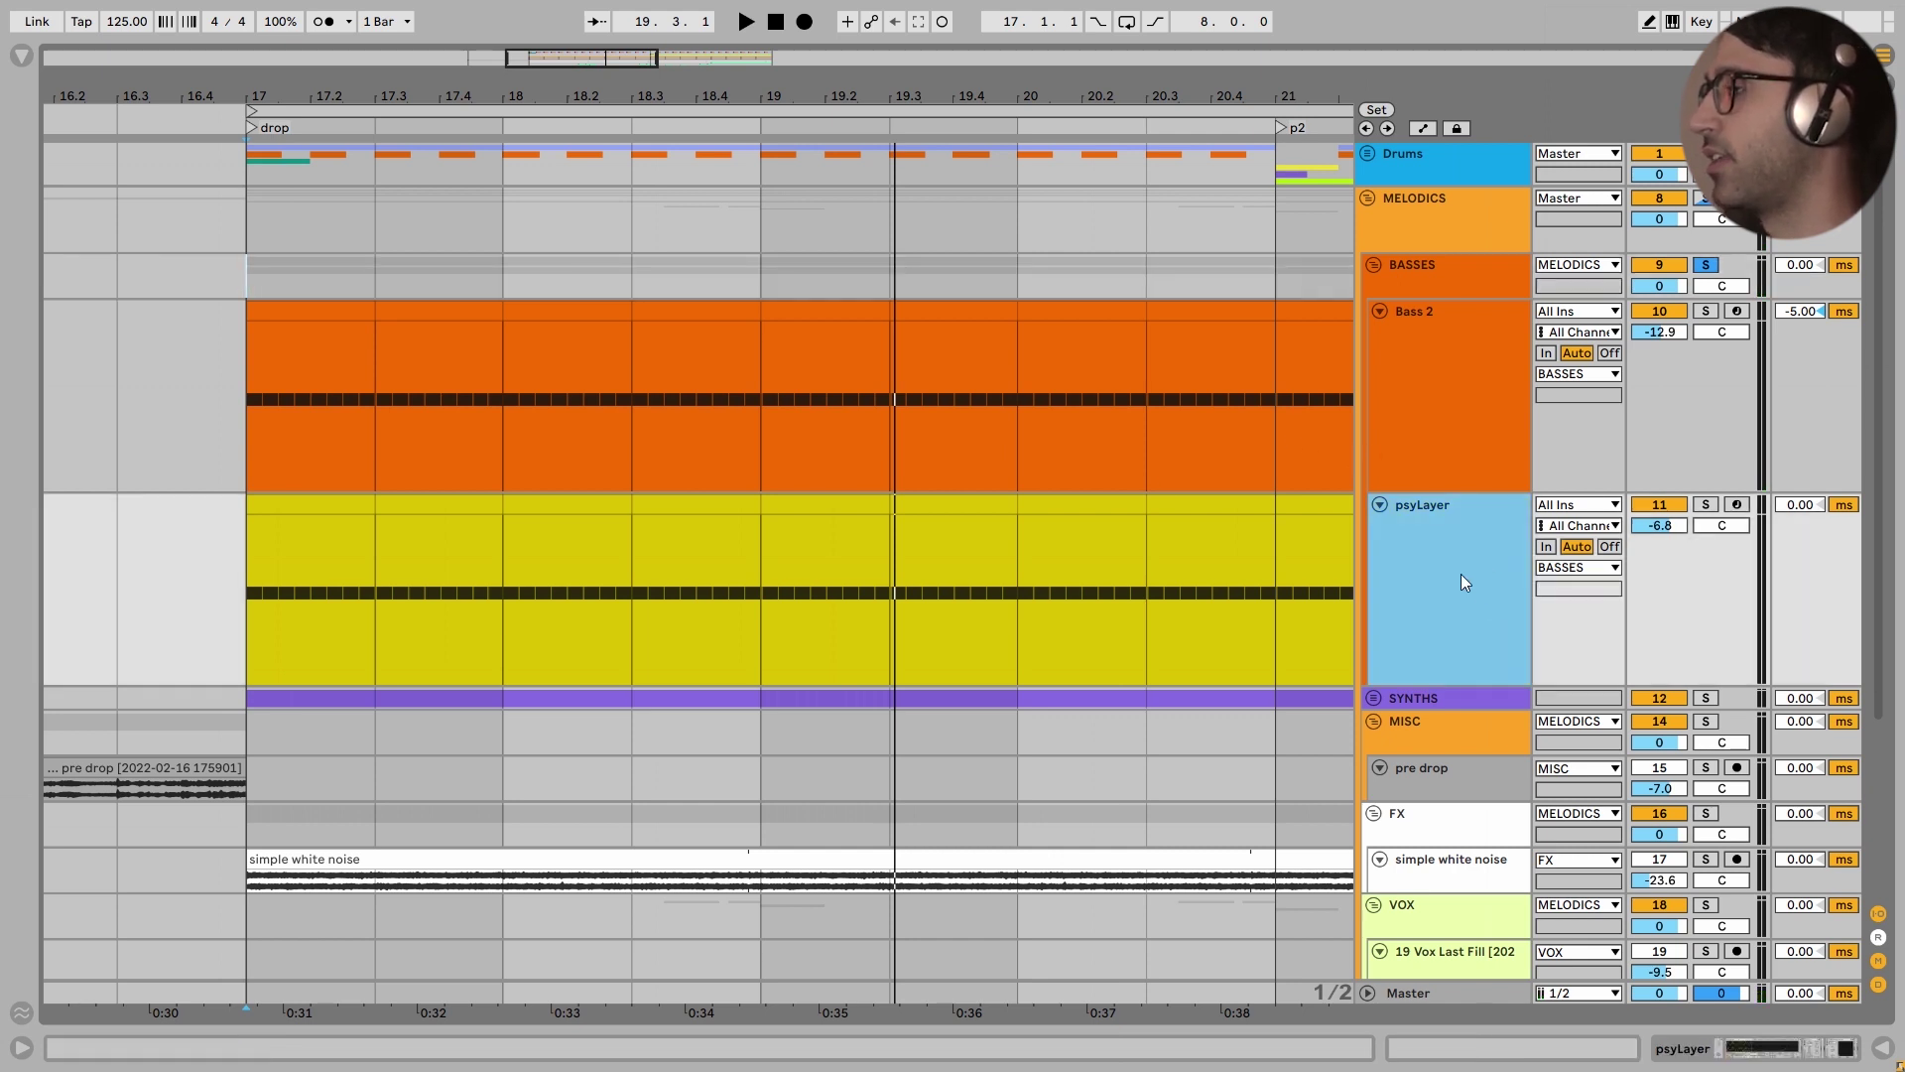
Play psyLayer from bar 17 and inspect its Pro-Q 3 band-pass curve, then close the editor
double_click(1447, 572)
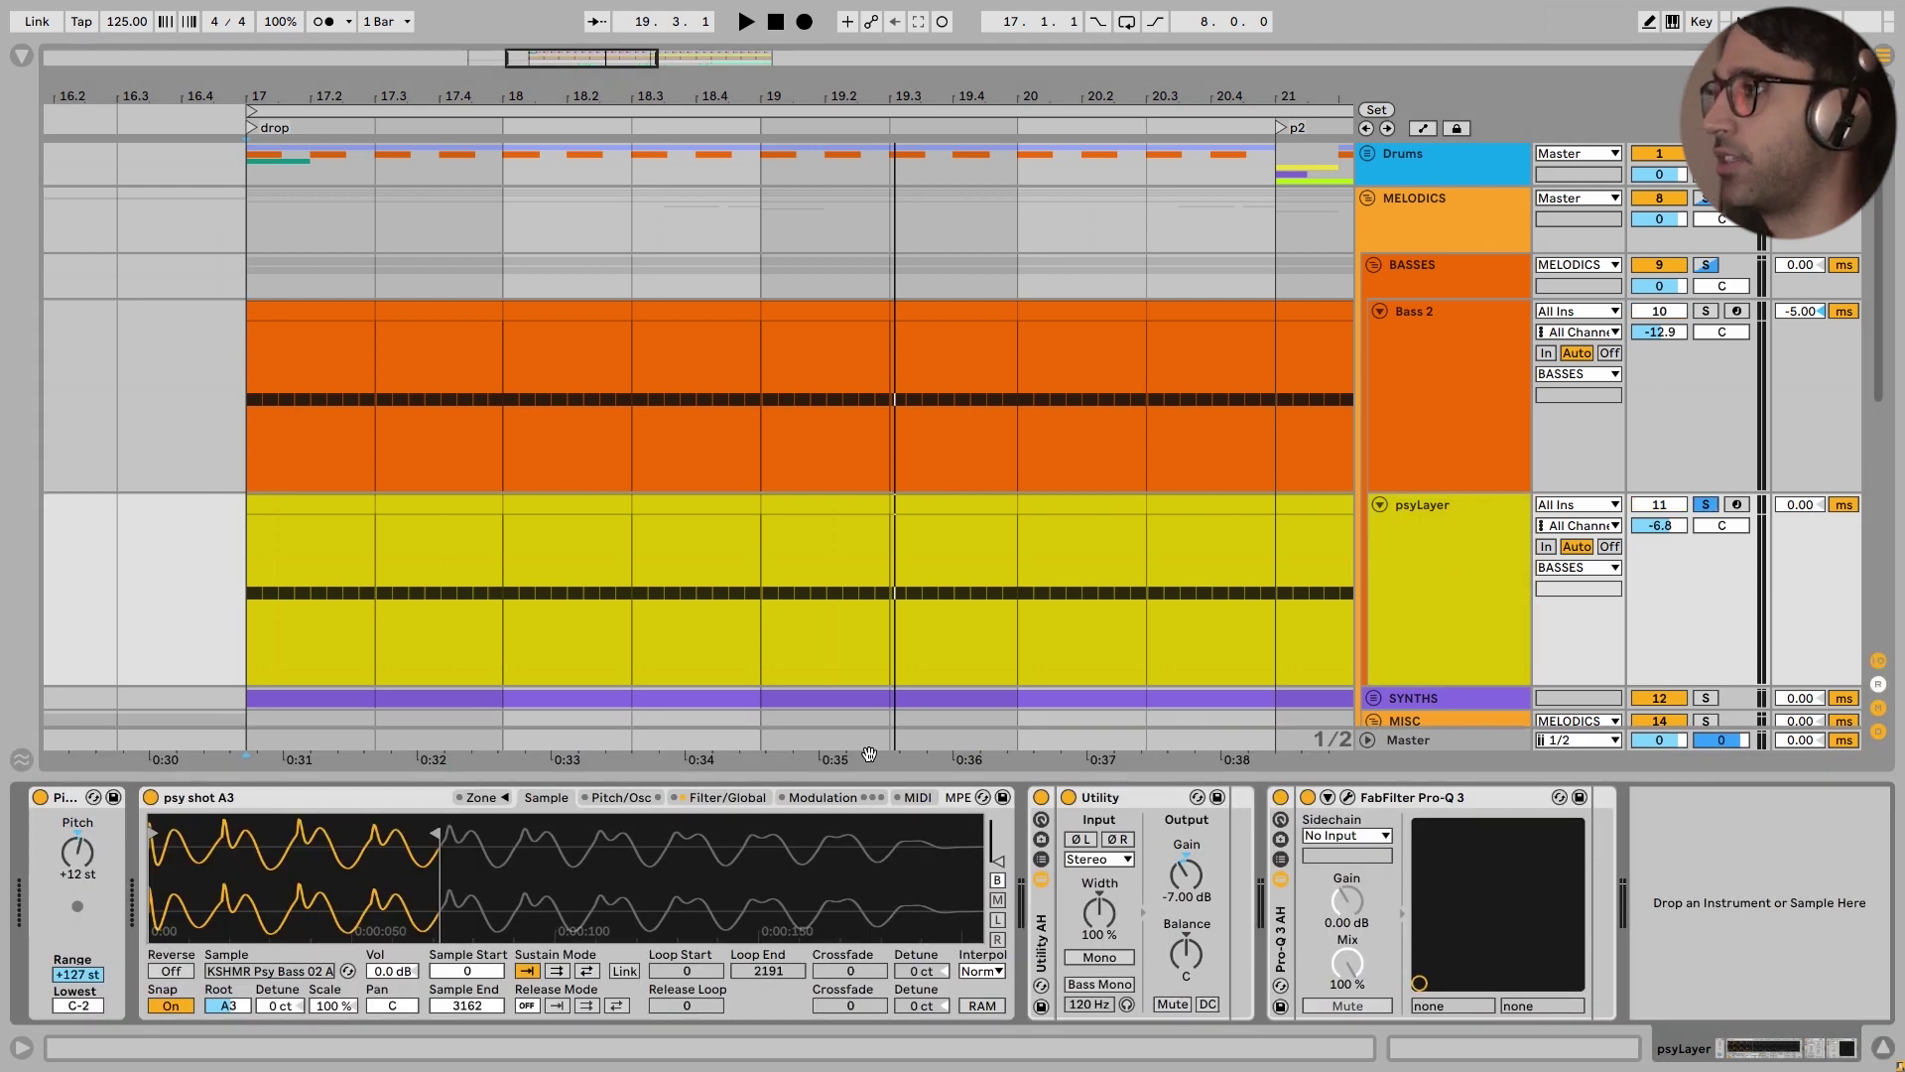
click(247, 599)
key(space)
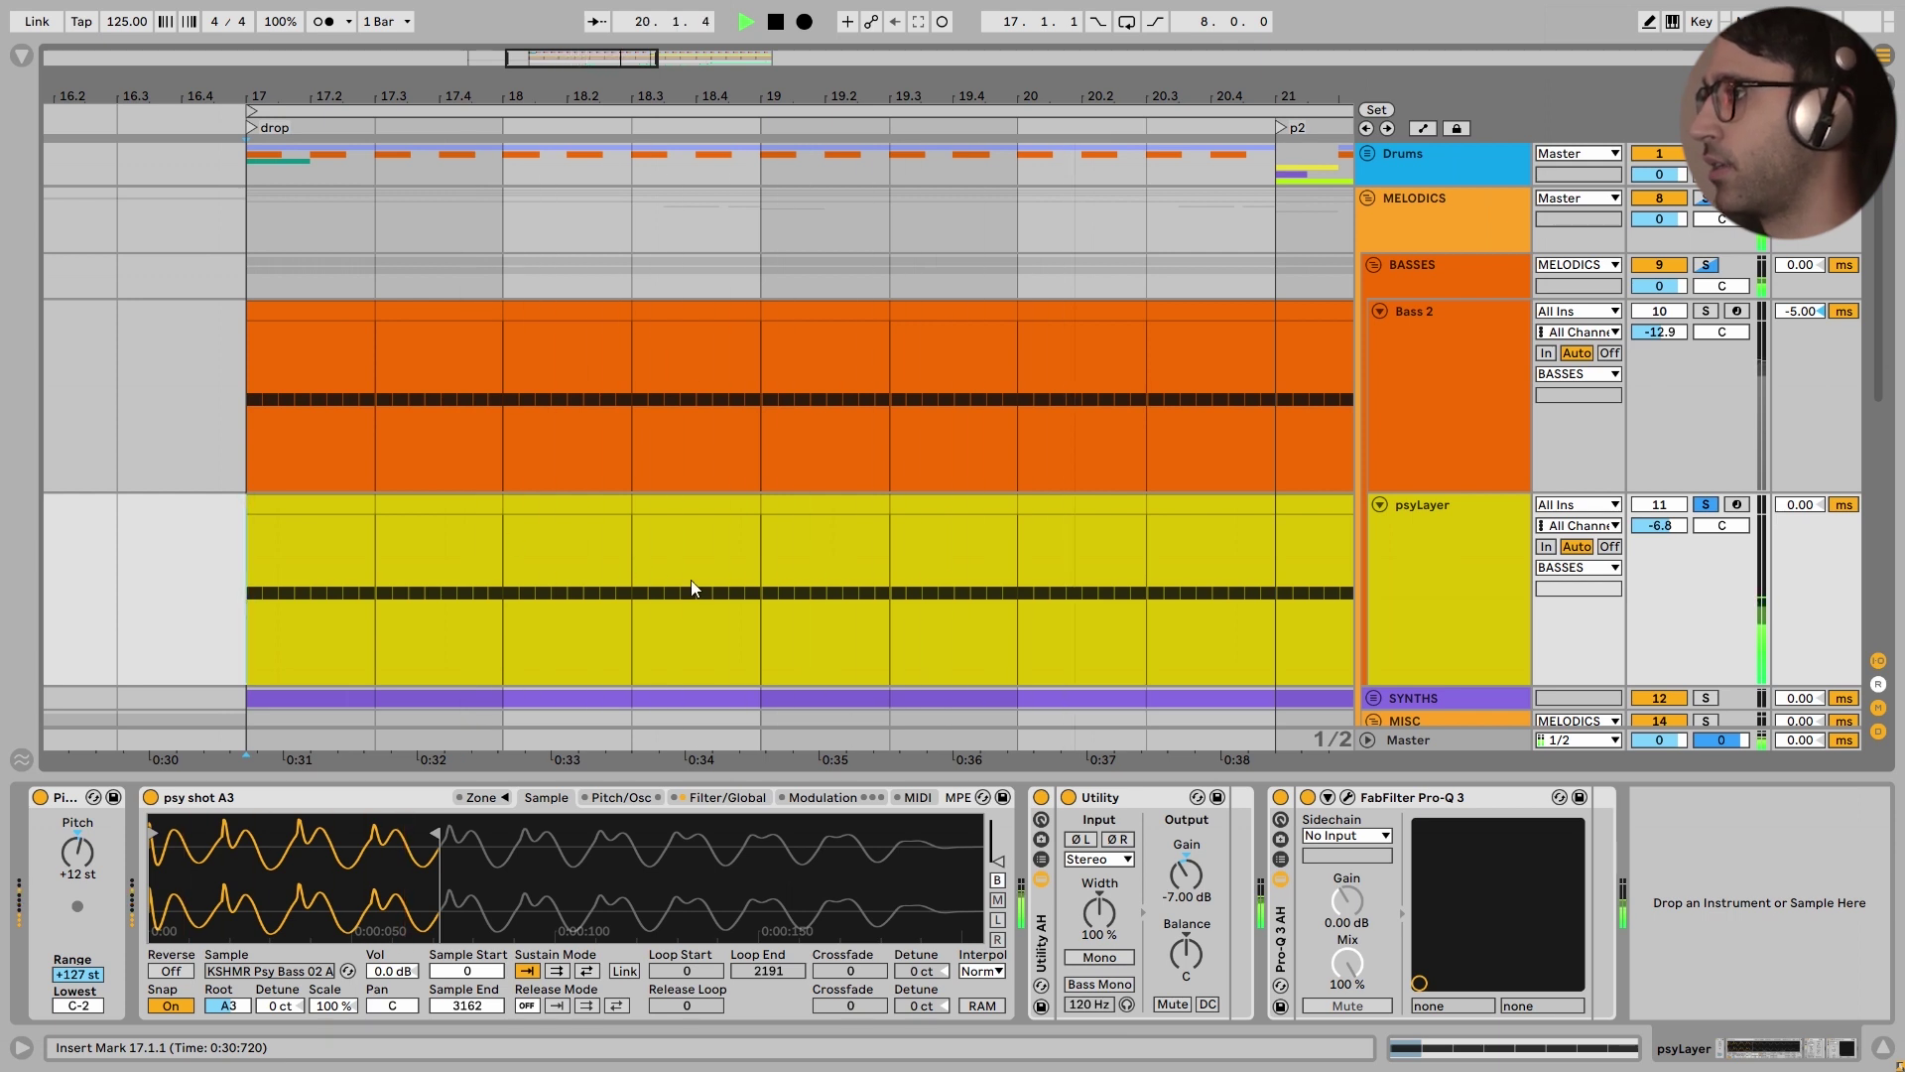
key(ctrl+alt+p)
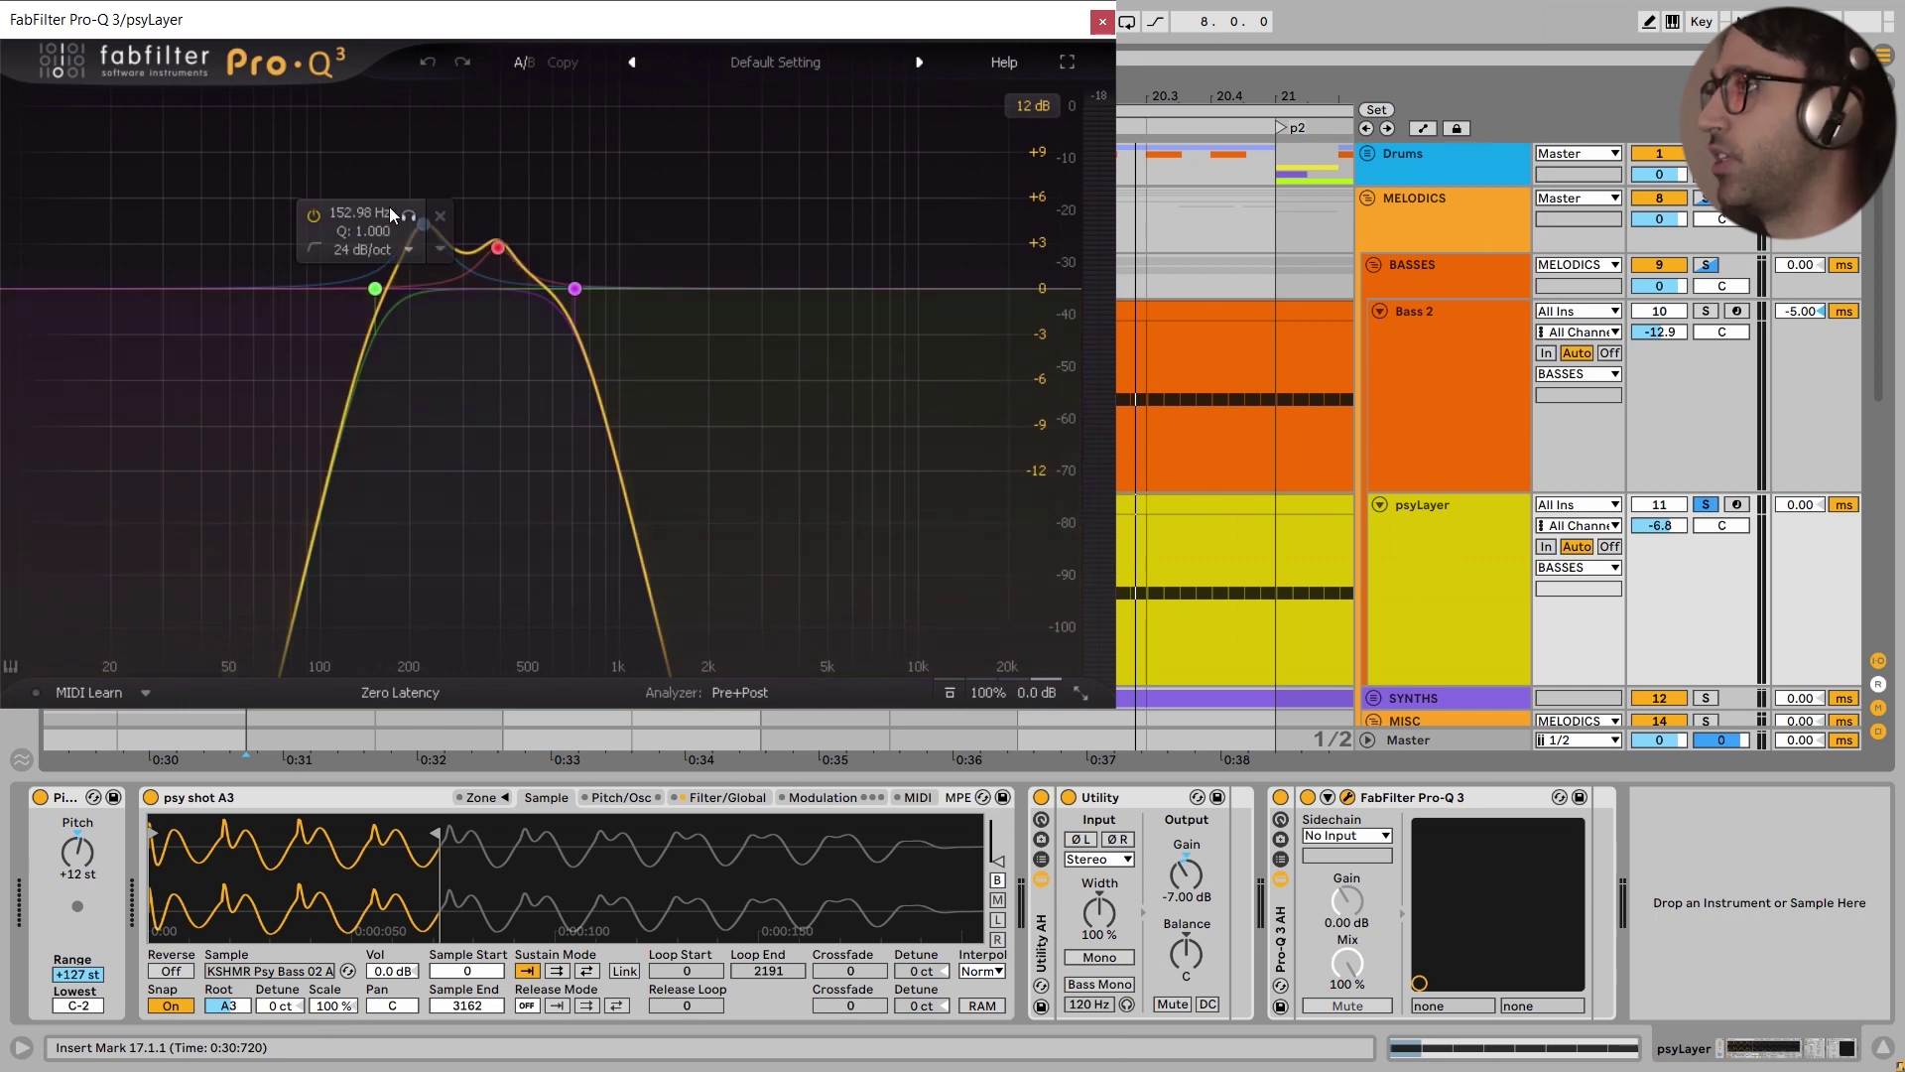
mouse_move(504, 290)
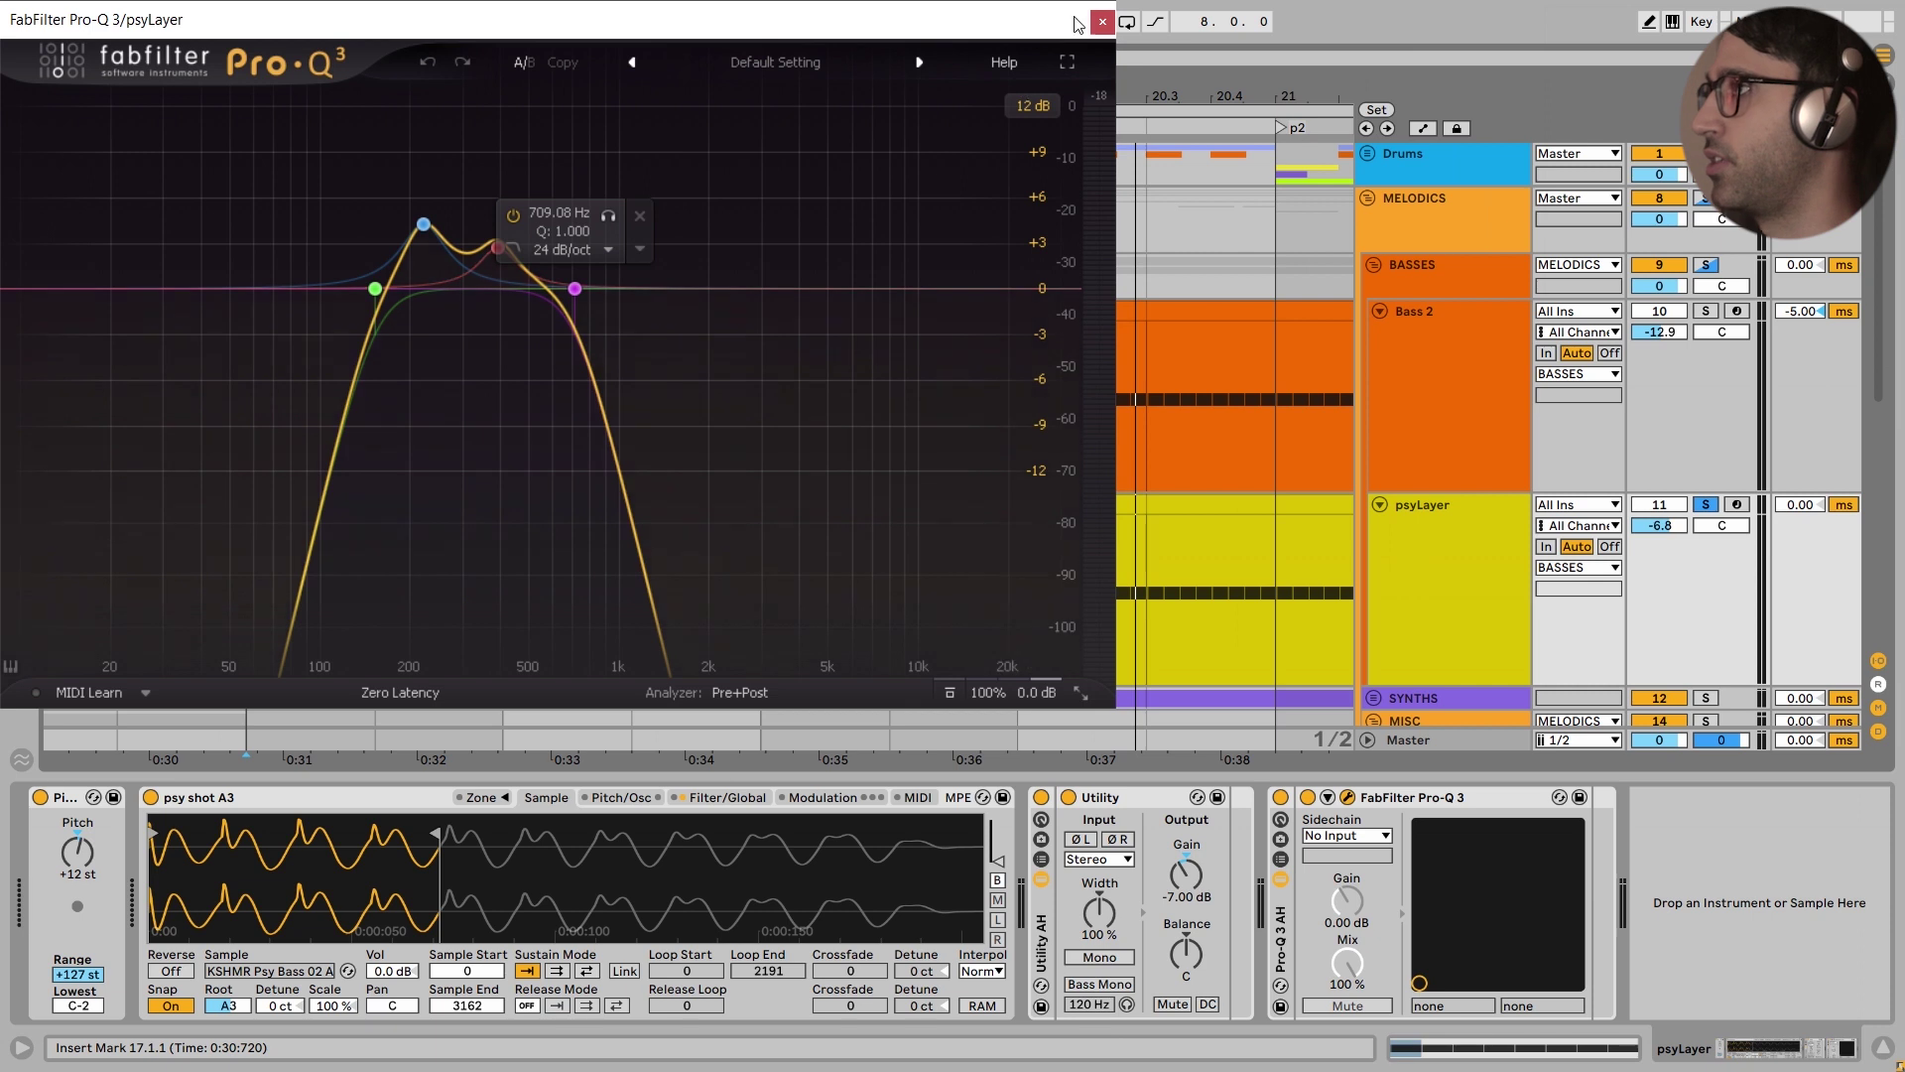
click(1102, 22)
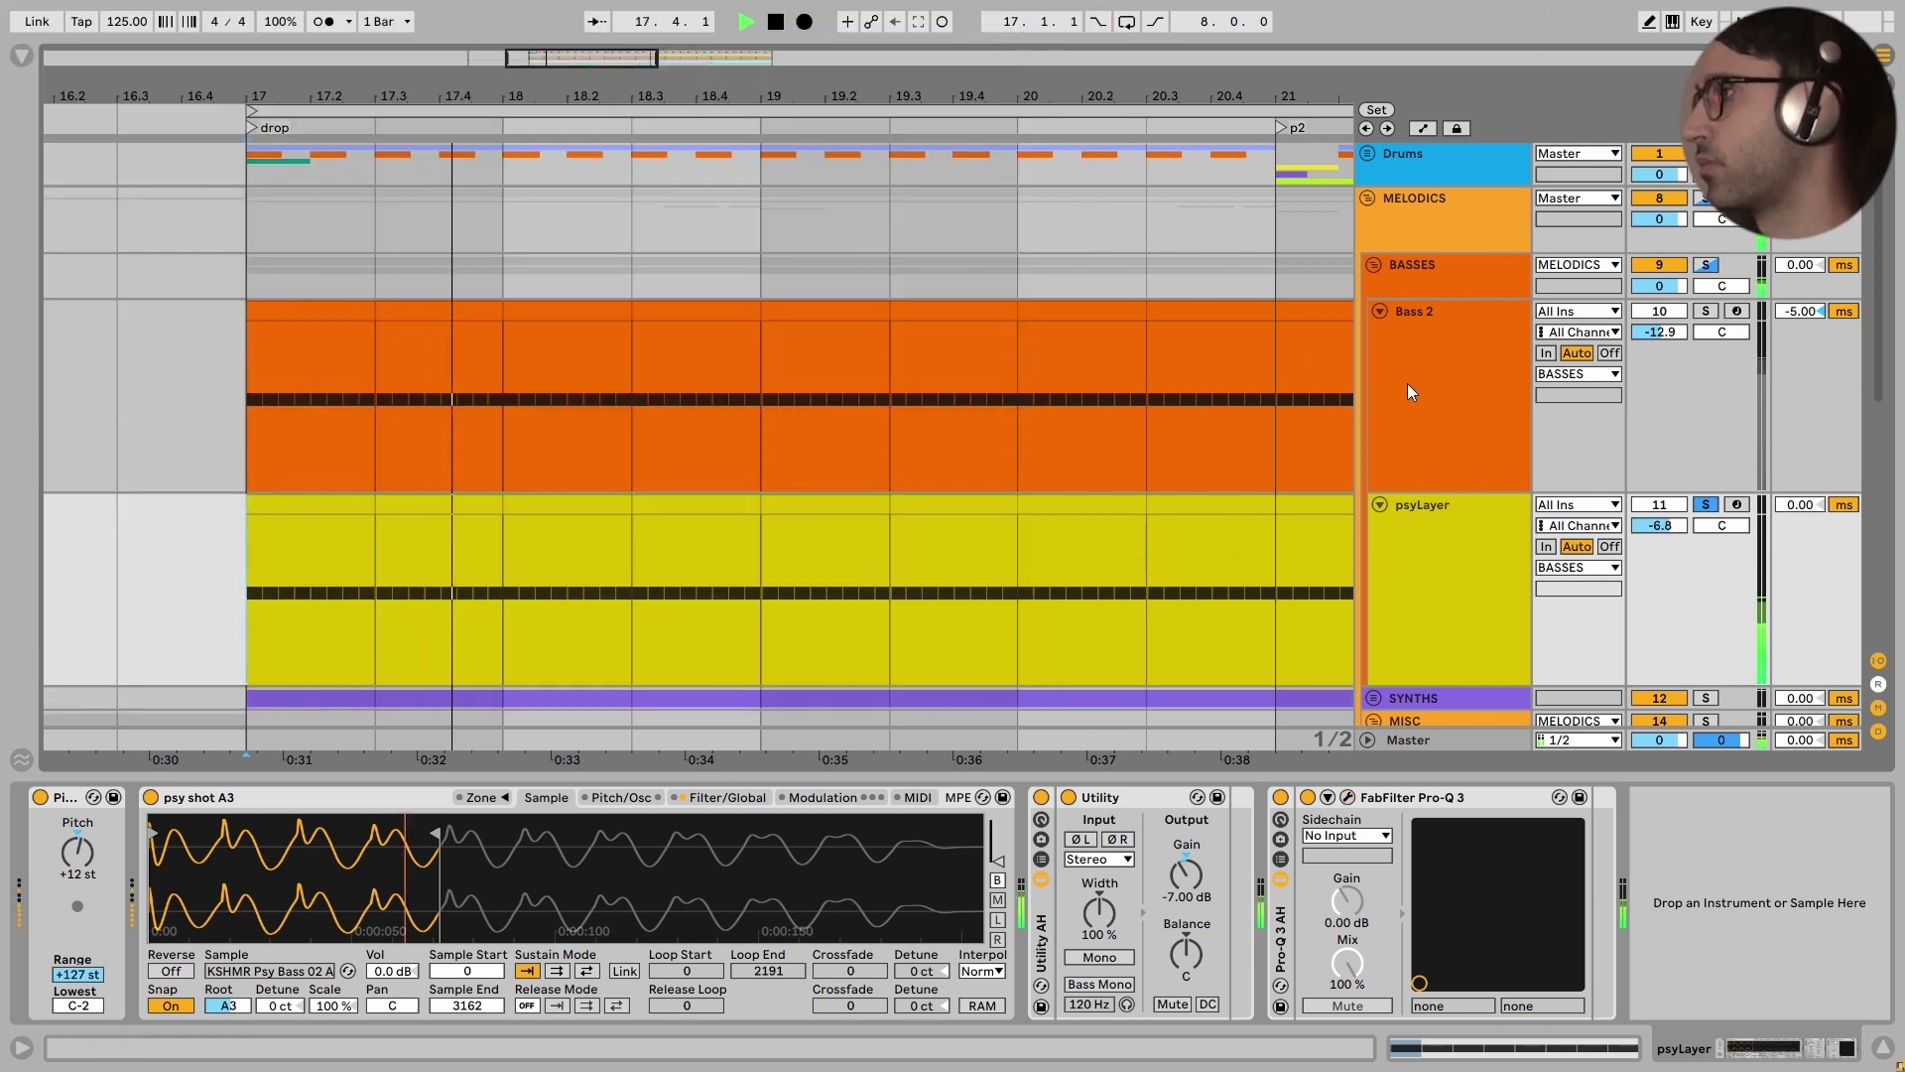
Open Serum on Bass 2, audition its patch in the drop, and bring up Serum's effects section
click(1439, 392)
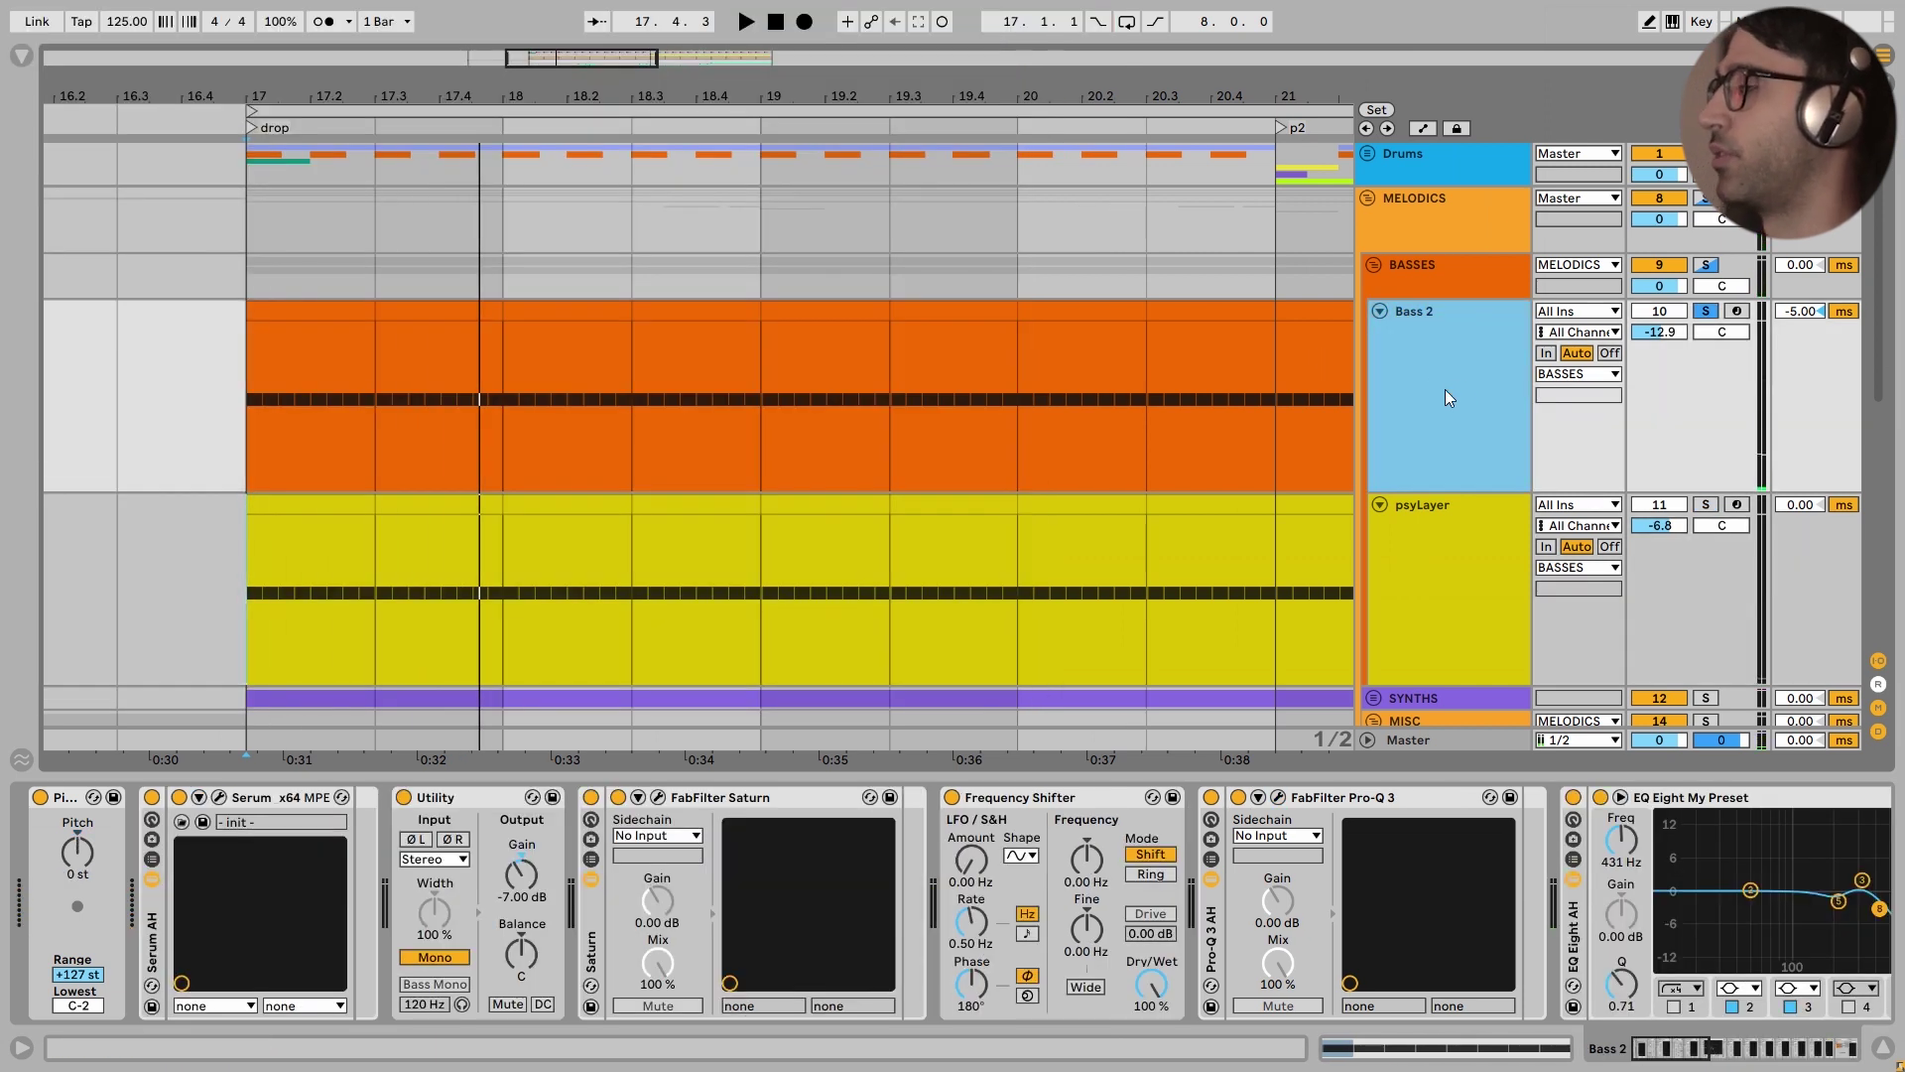
key(ctrl+alt+p)
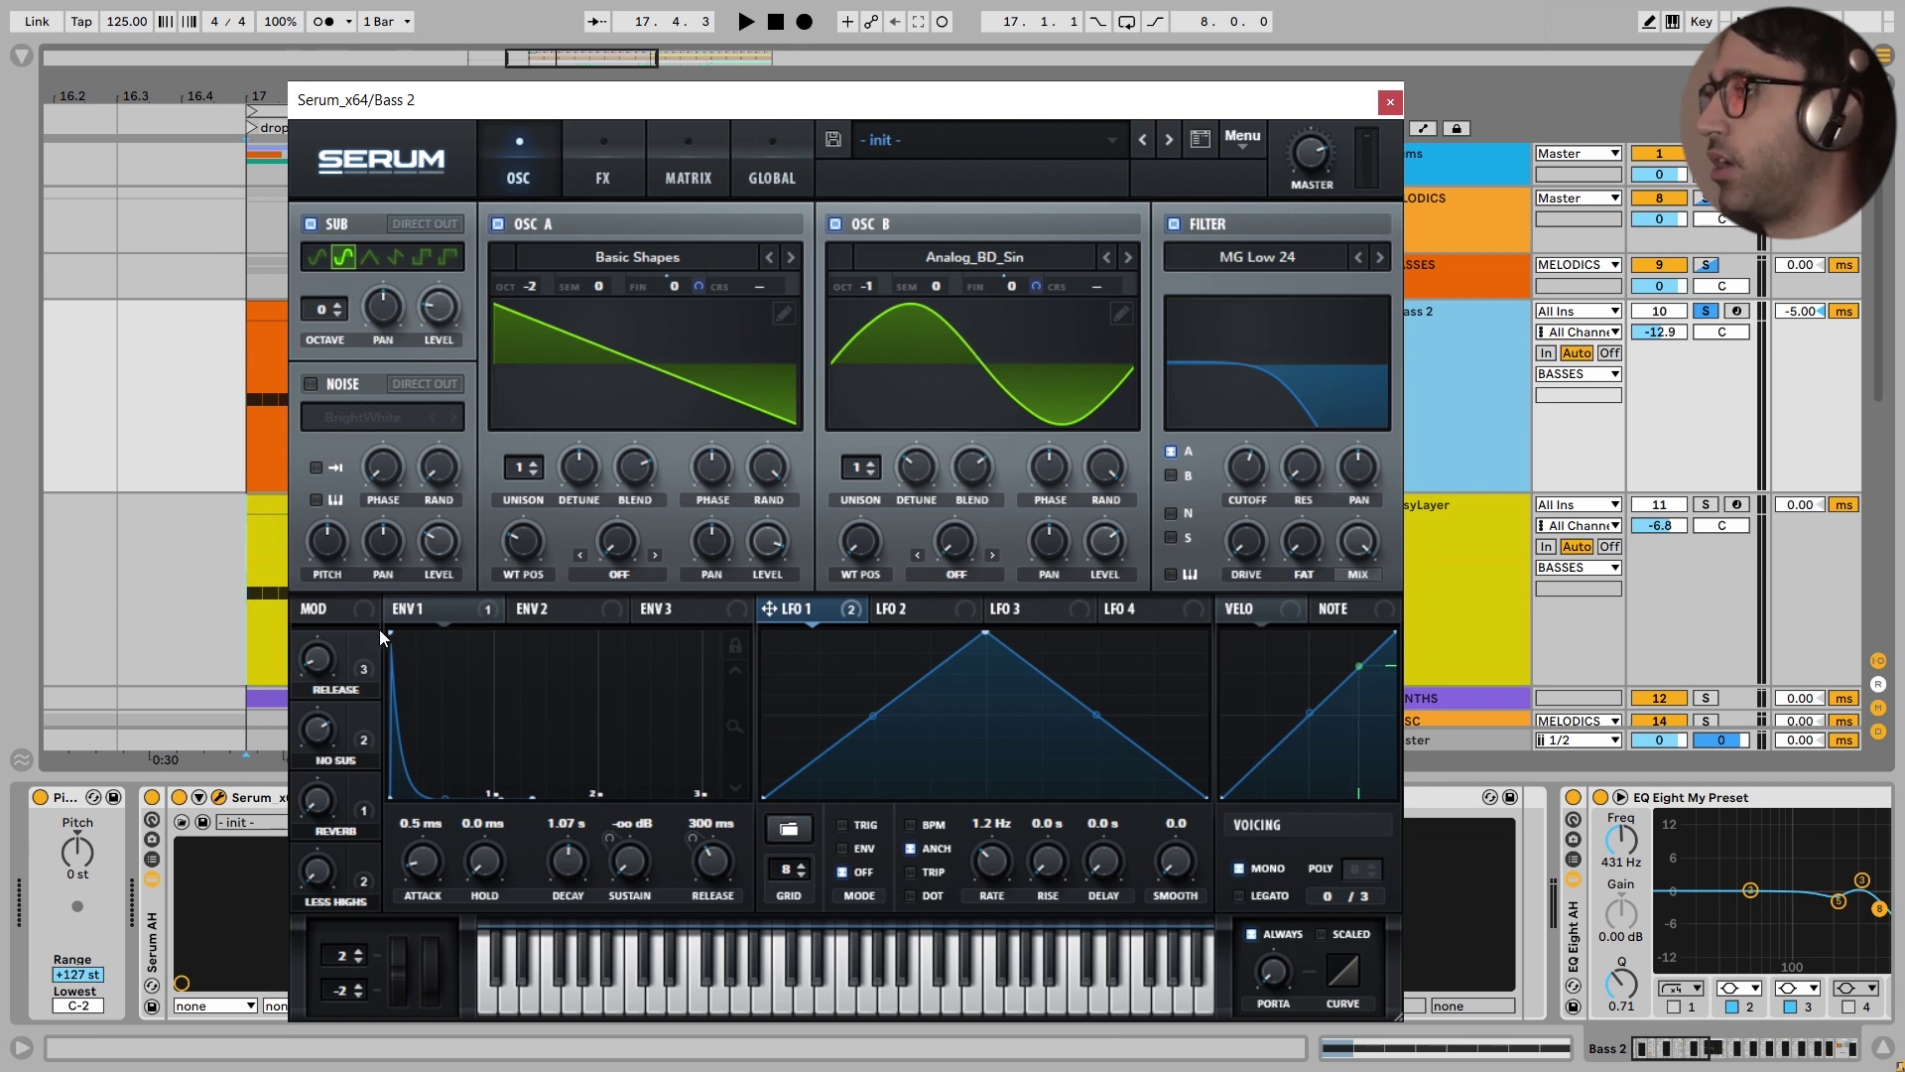
key(space)
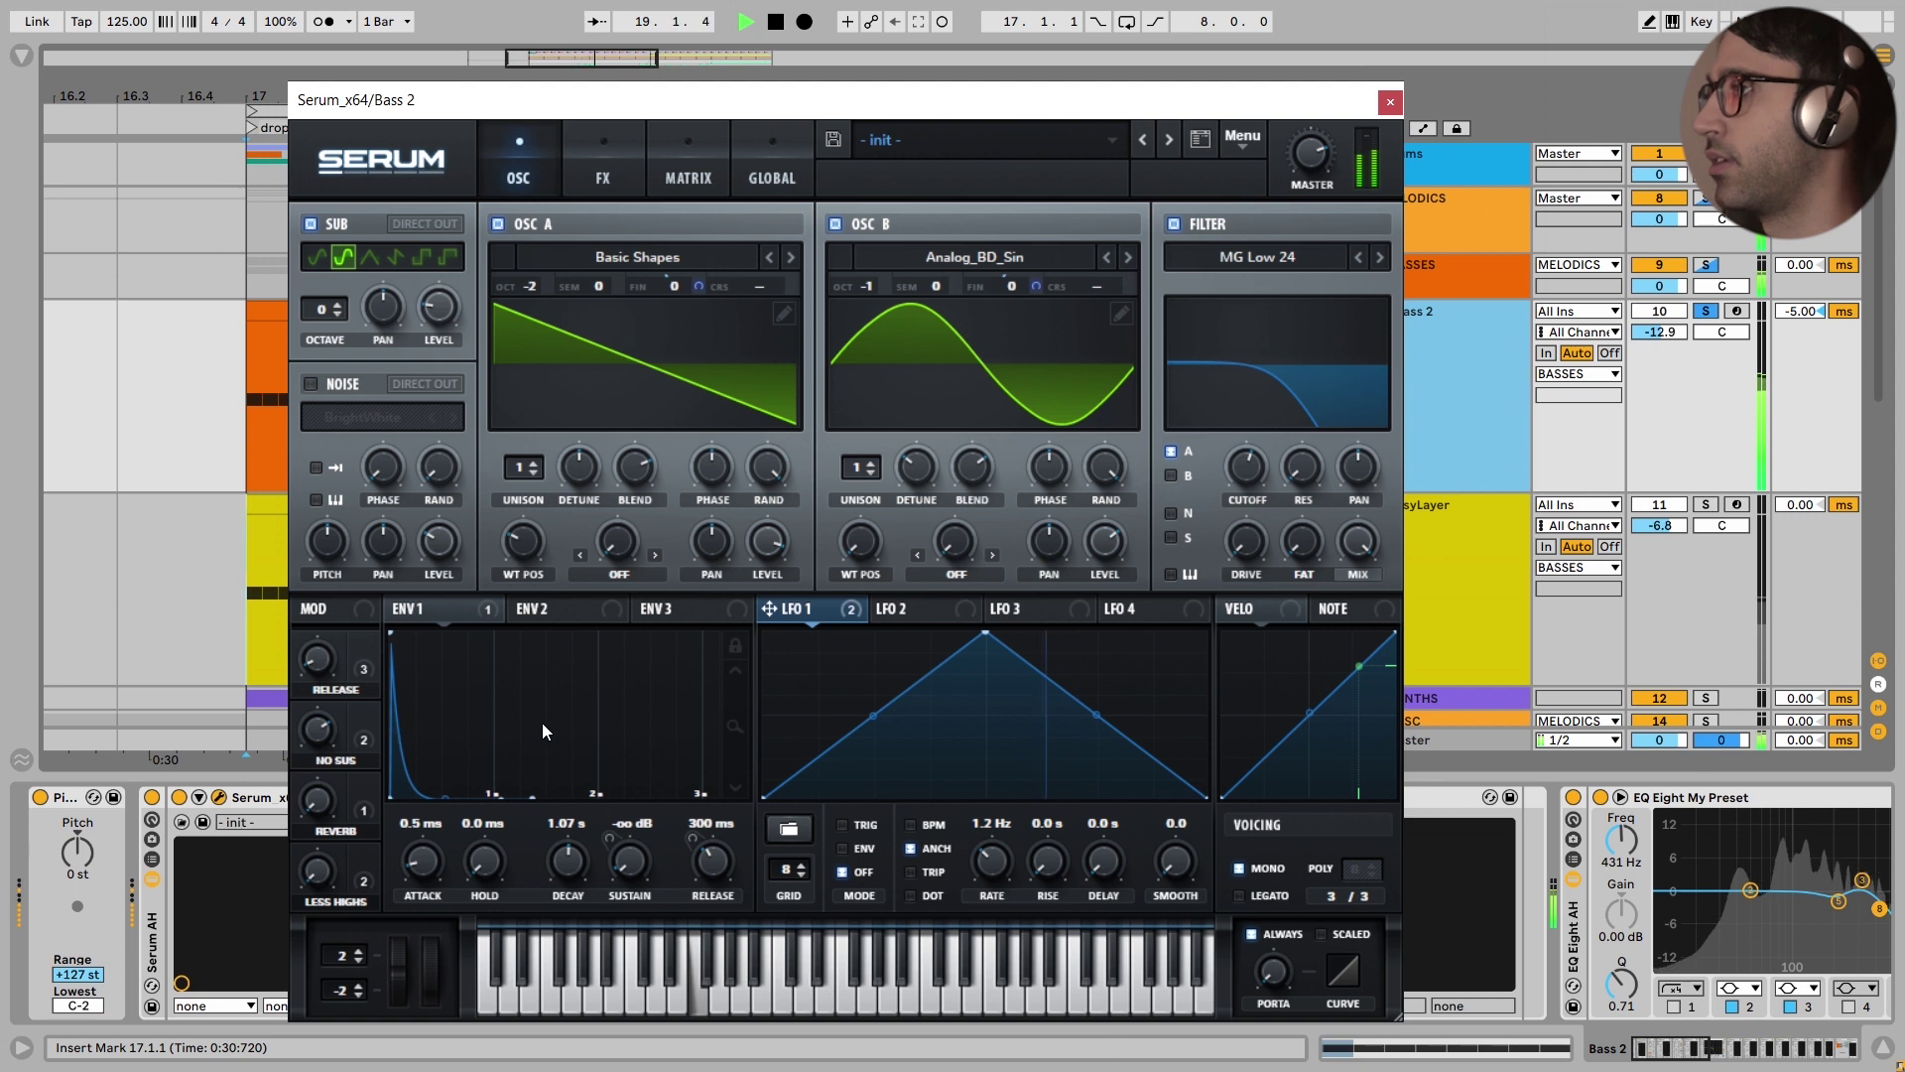
key(space)
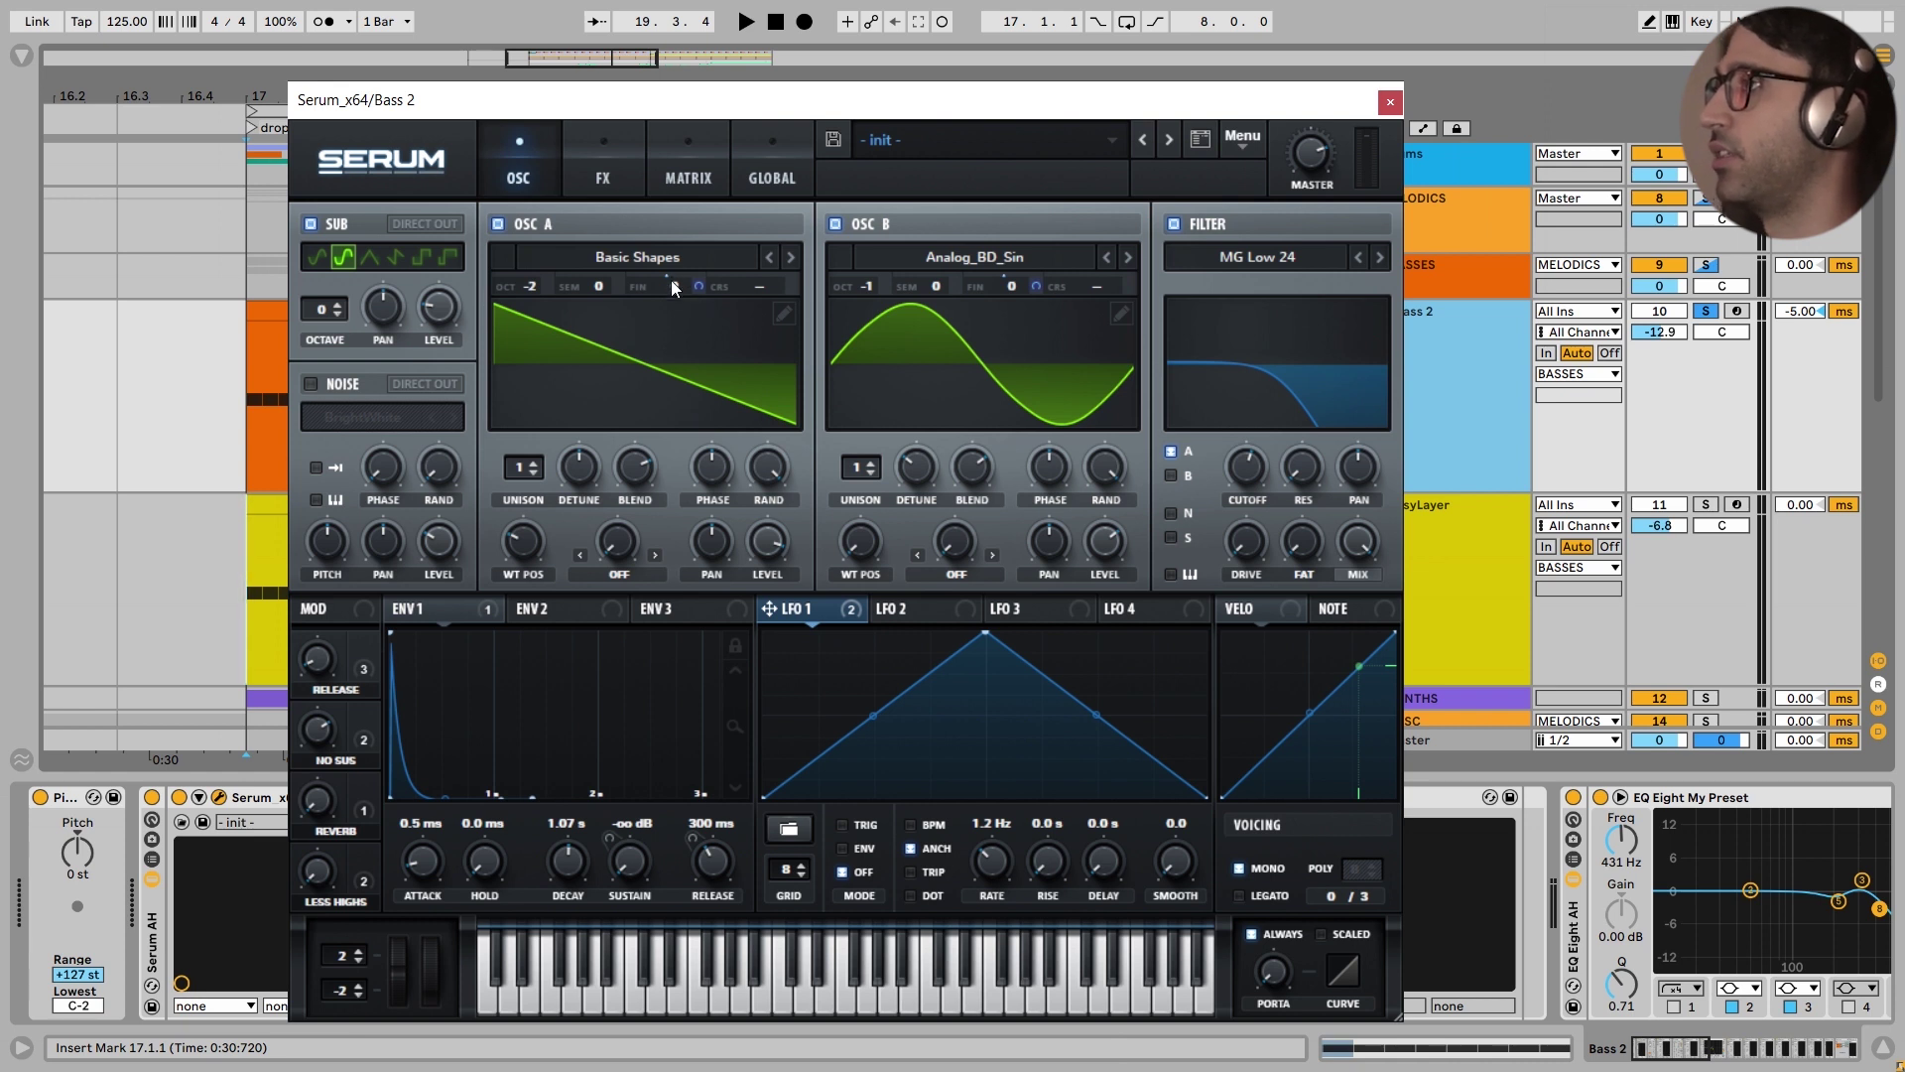
click(594, 157)
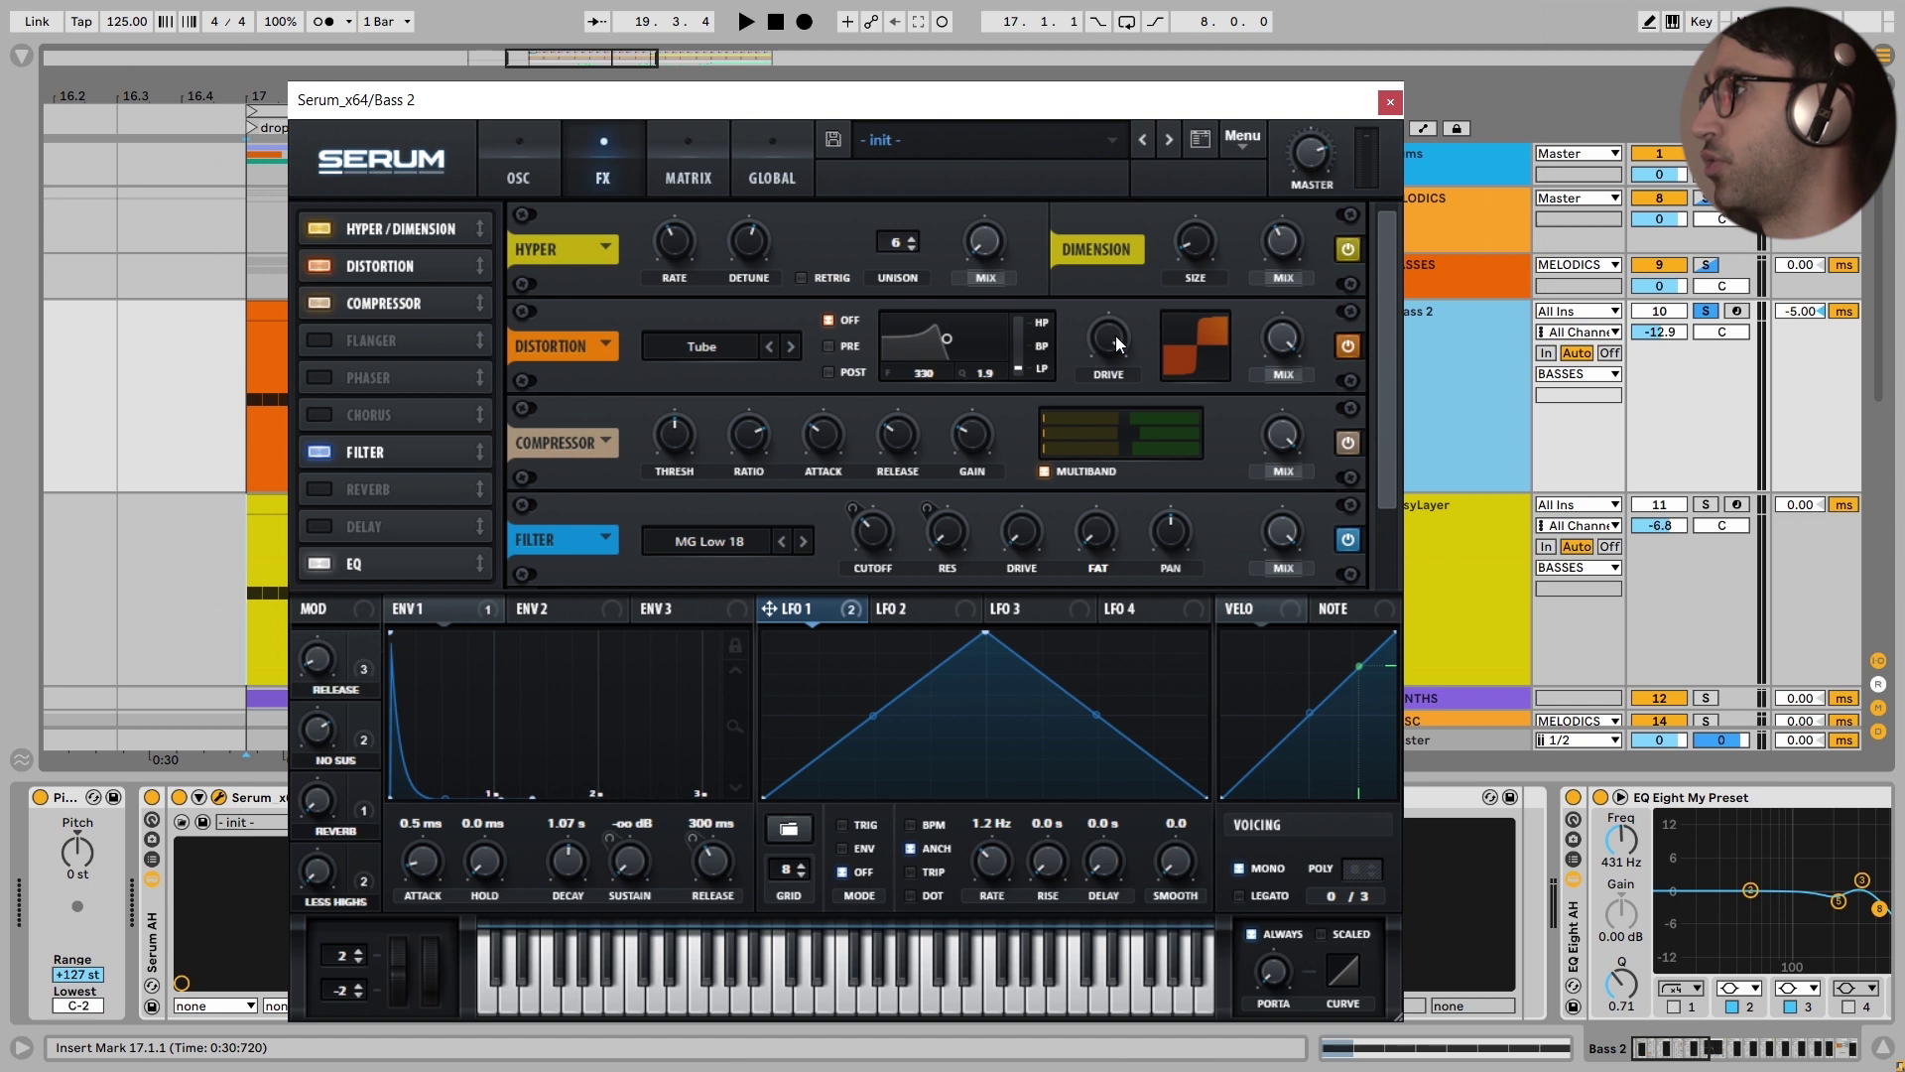
Enable Serum's distortion effect on Bass 2 and play the drop to hear it
click(1348, 345)
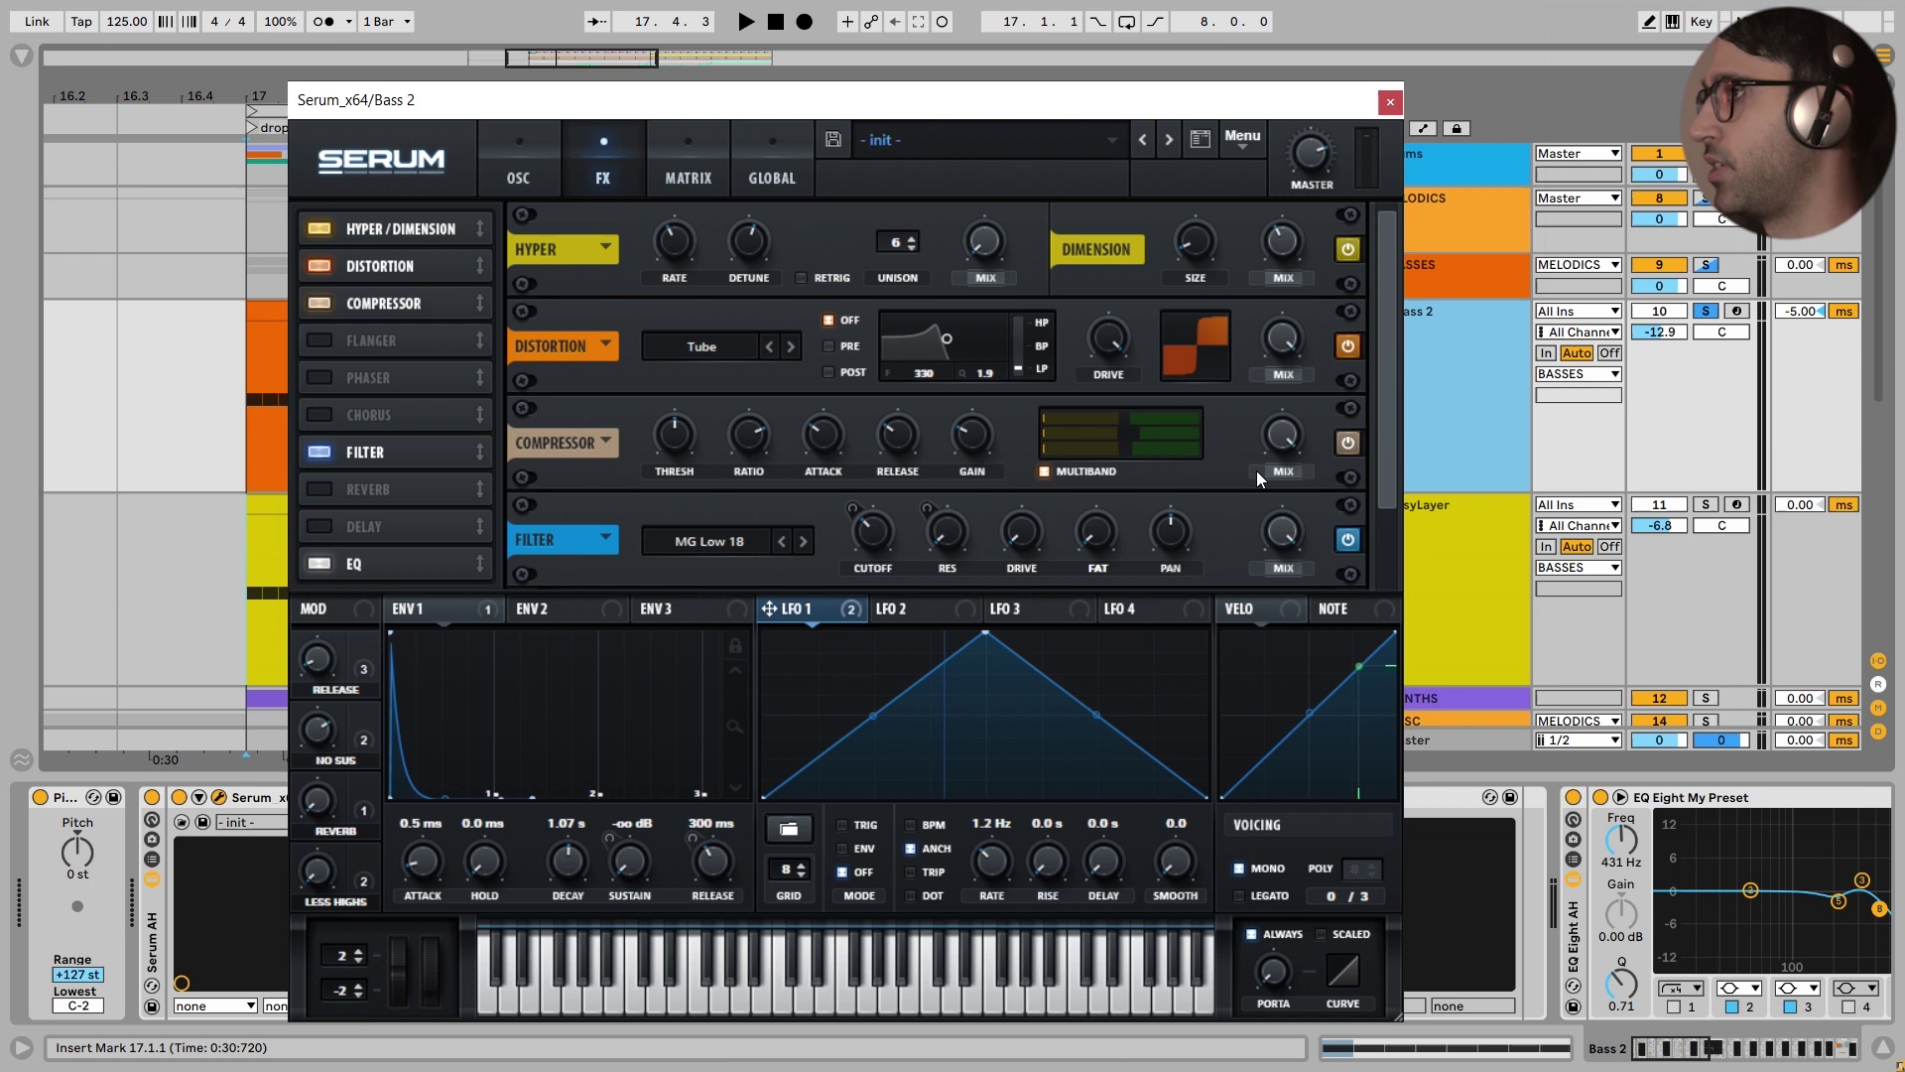
key(space)
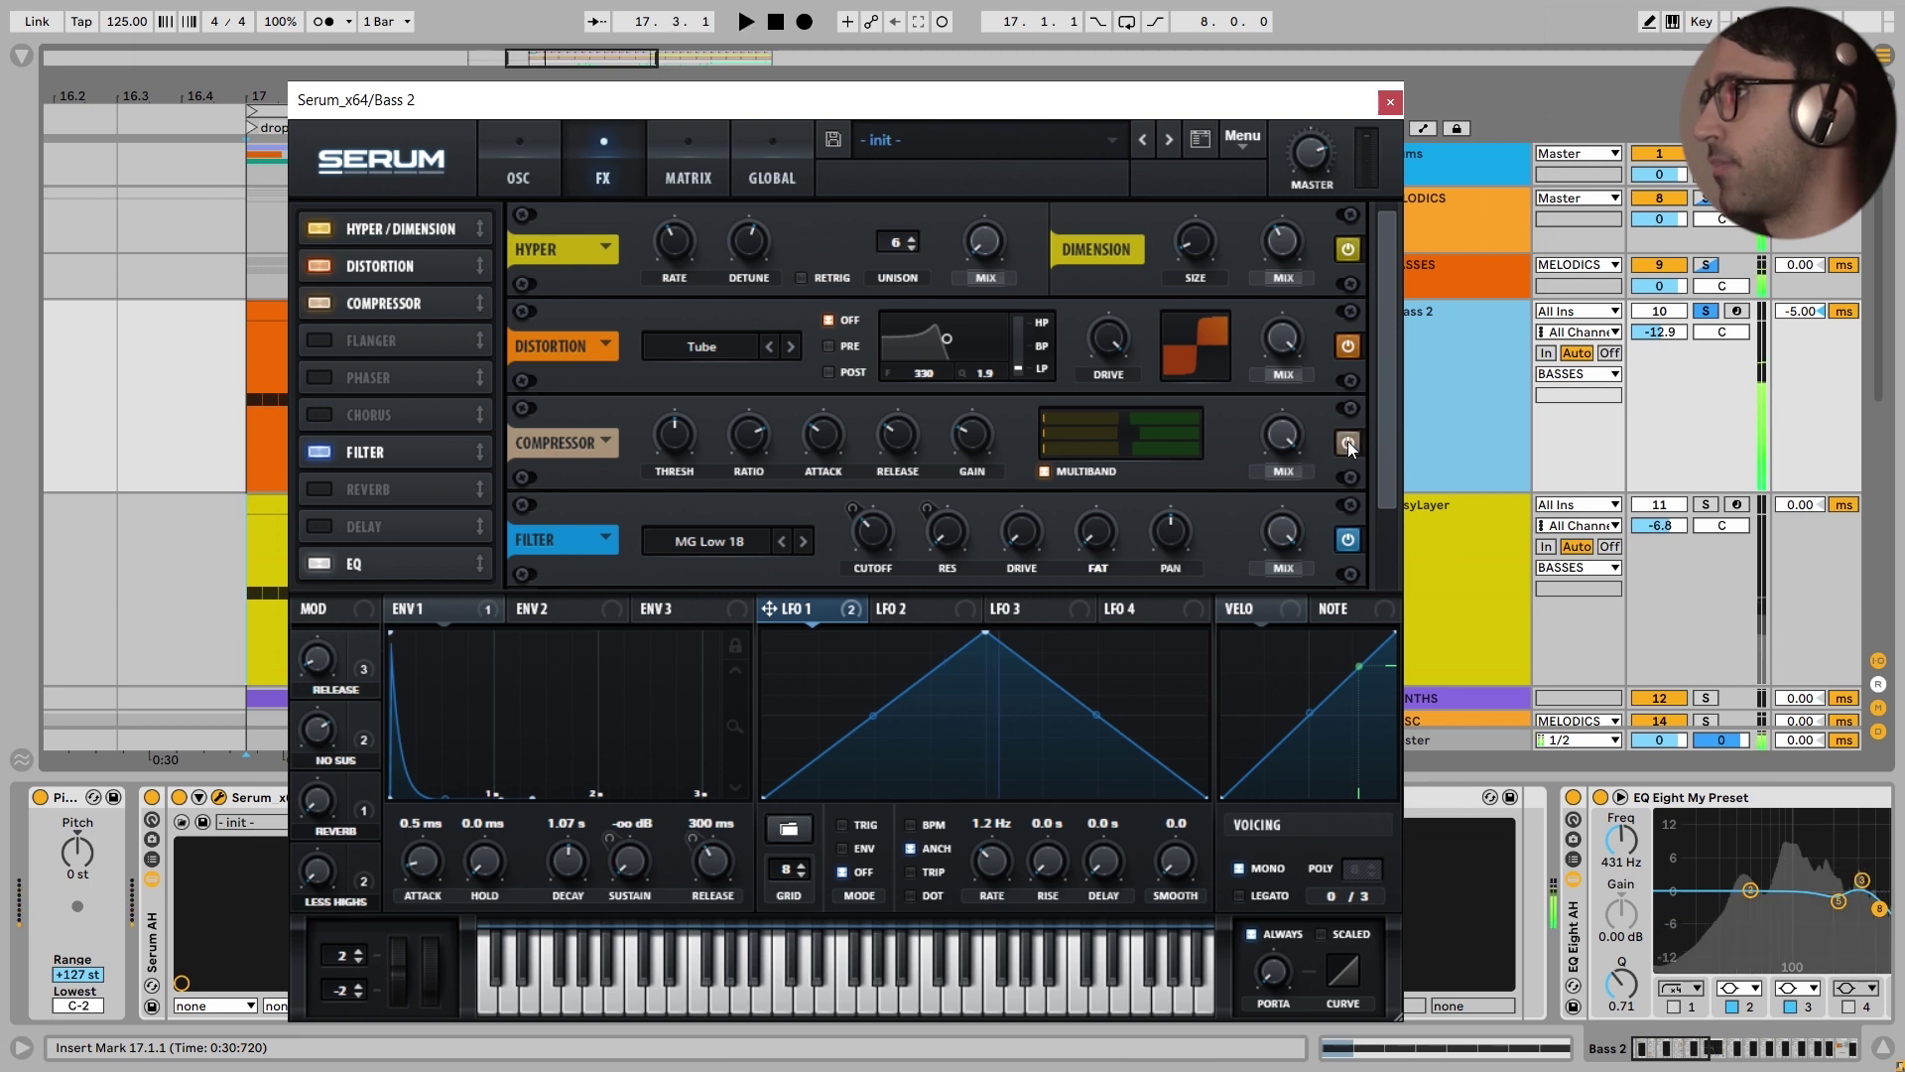
key(space)
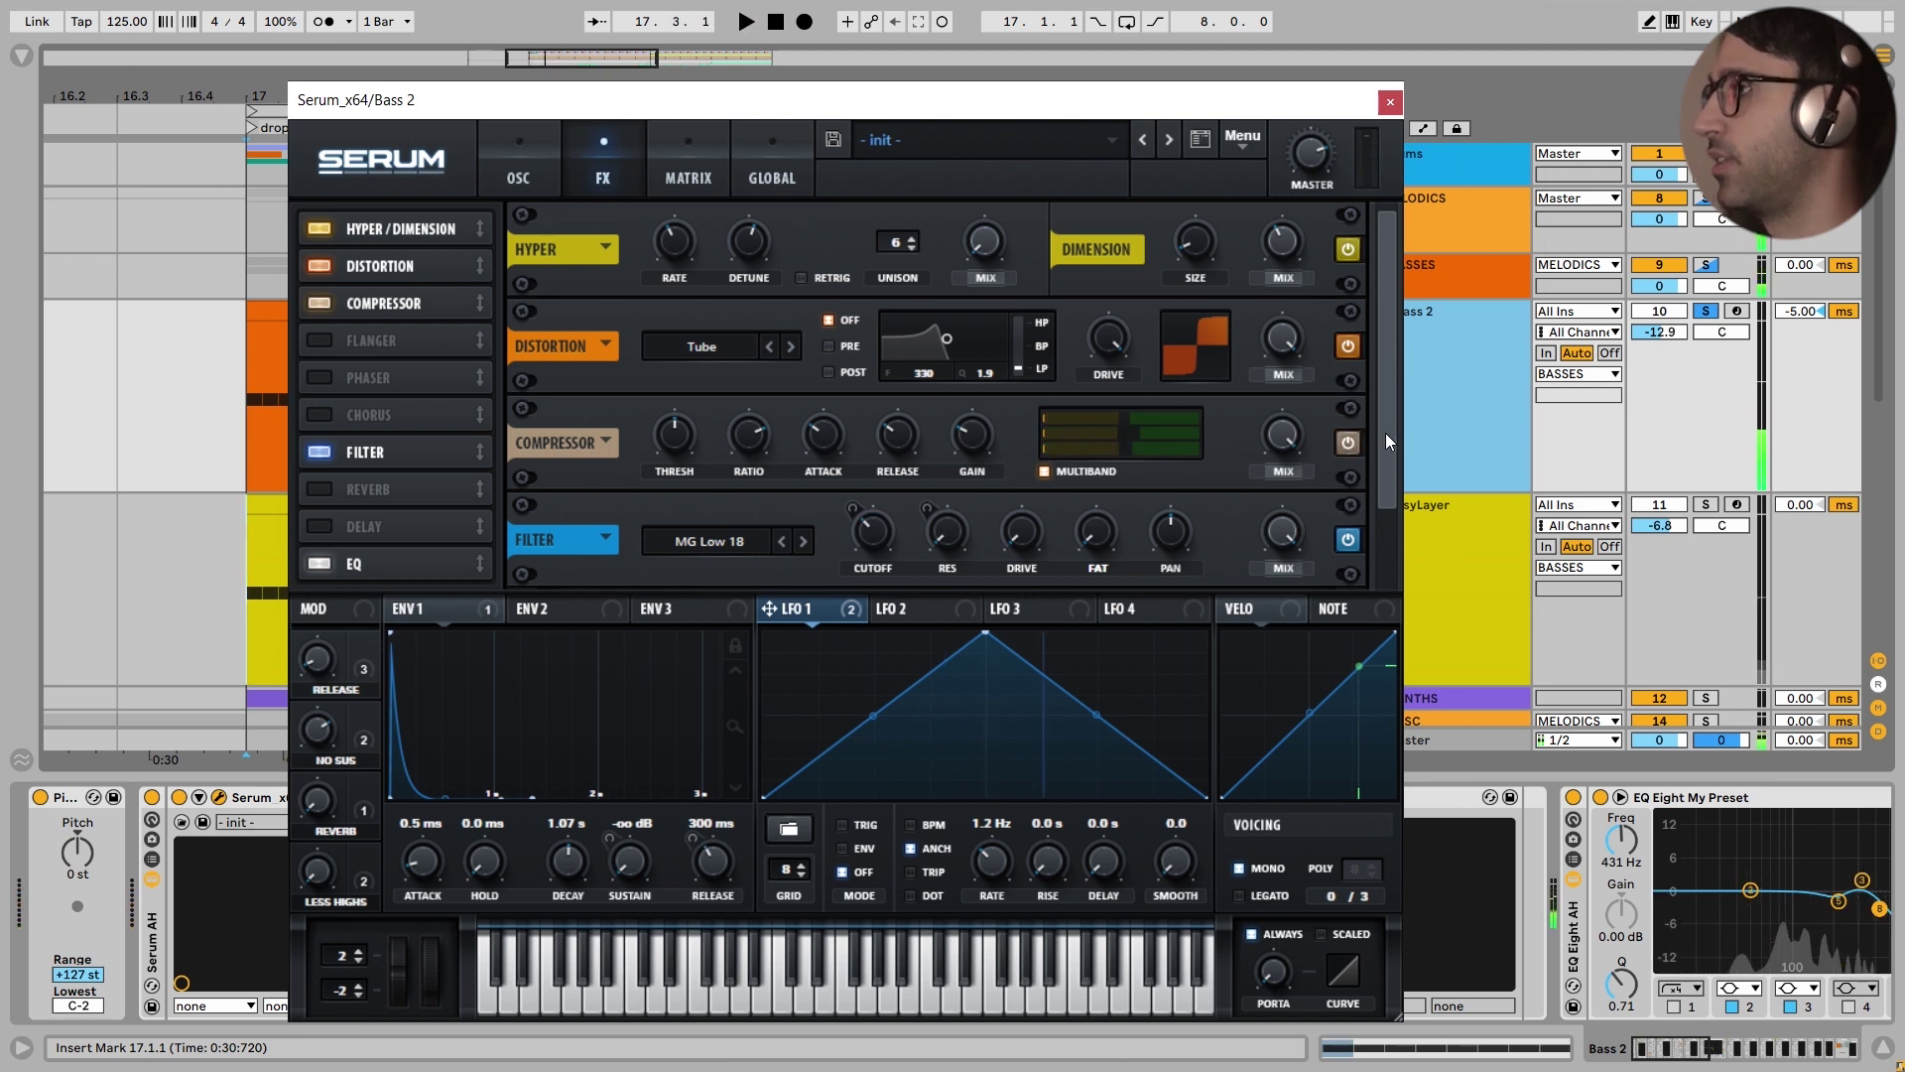
Audition Serum's MG Low 18 filter bypassed and re-enabled, leaving it on
drag(1385, 433, 1255, 458)
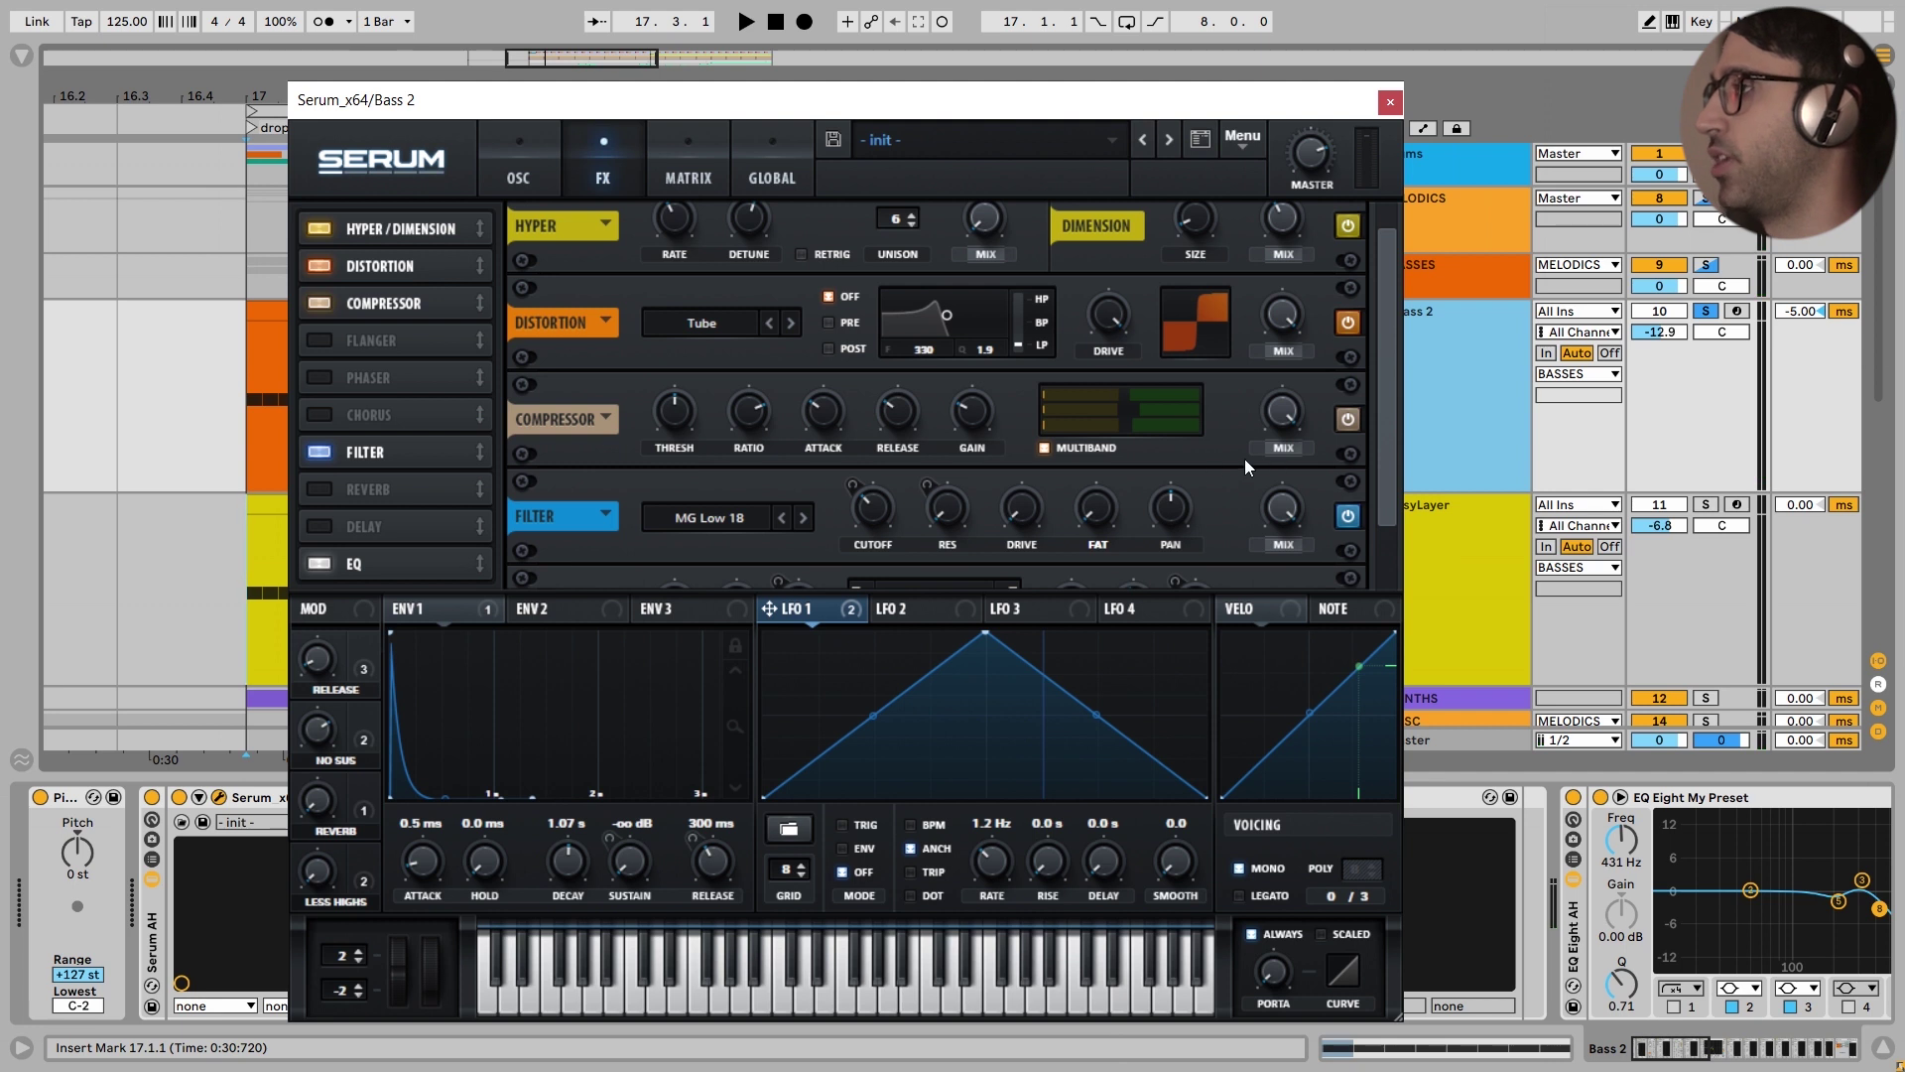
scroll(1386, 423, down, 3)
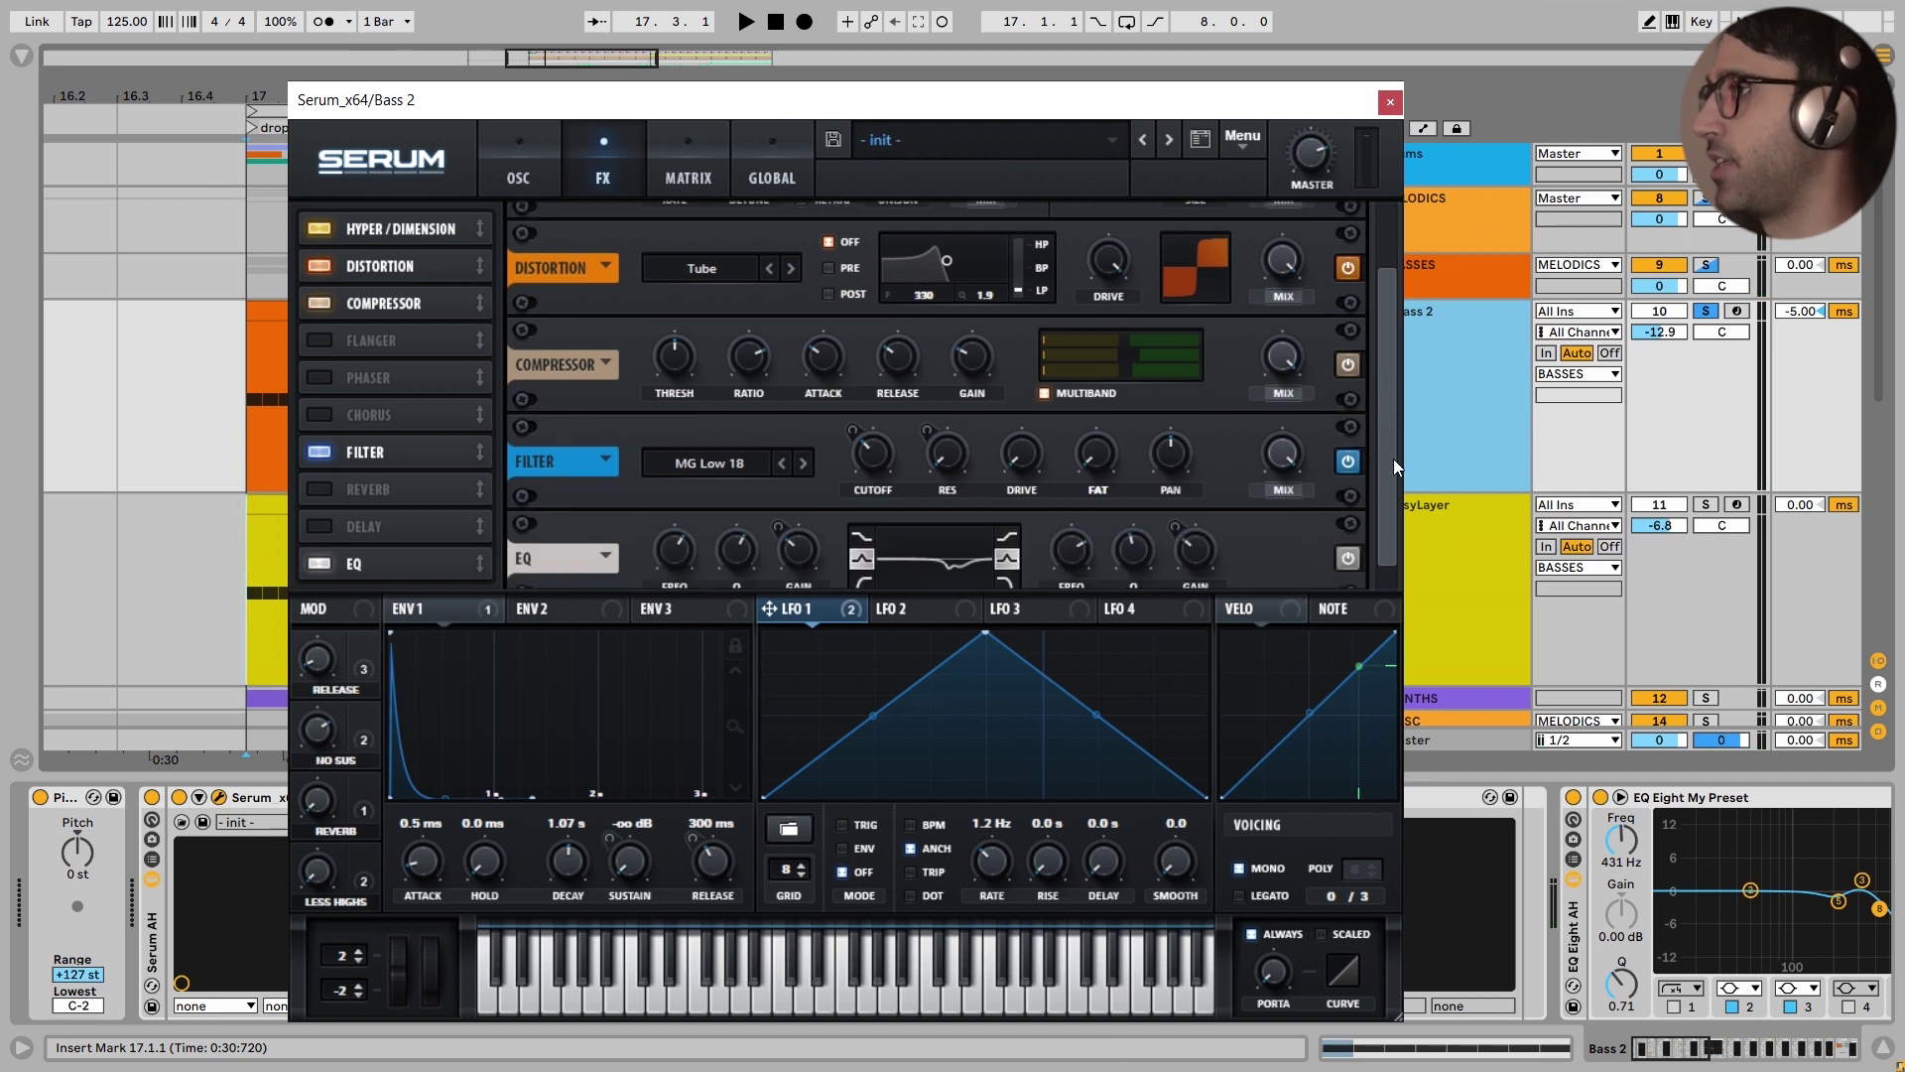
right_click(968, 436)
click(1324, 448)
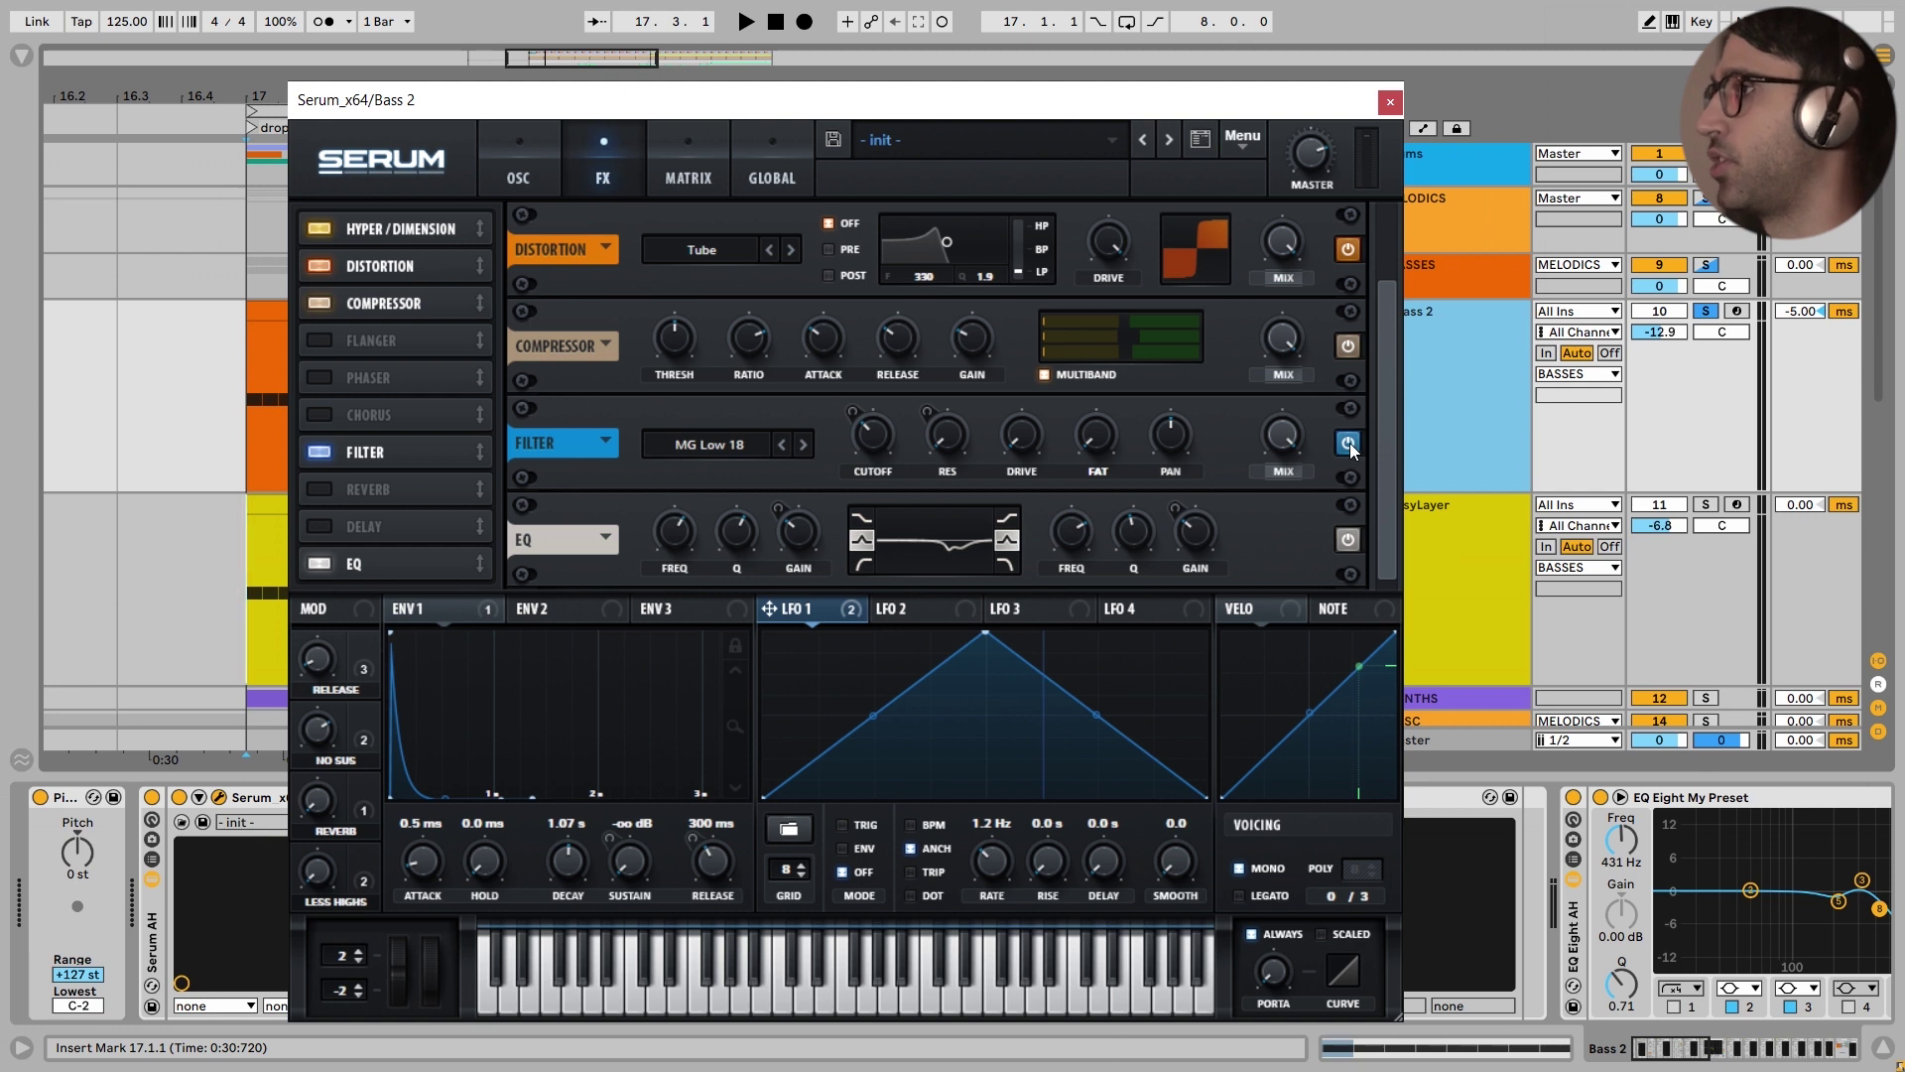
key(space)
click(1347, 443)
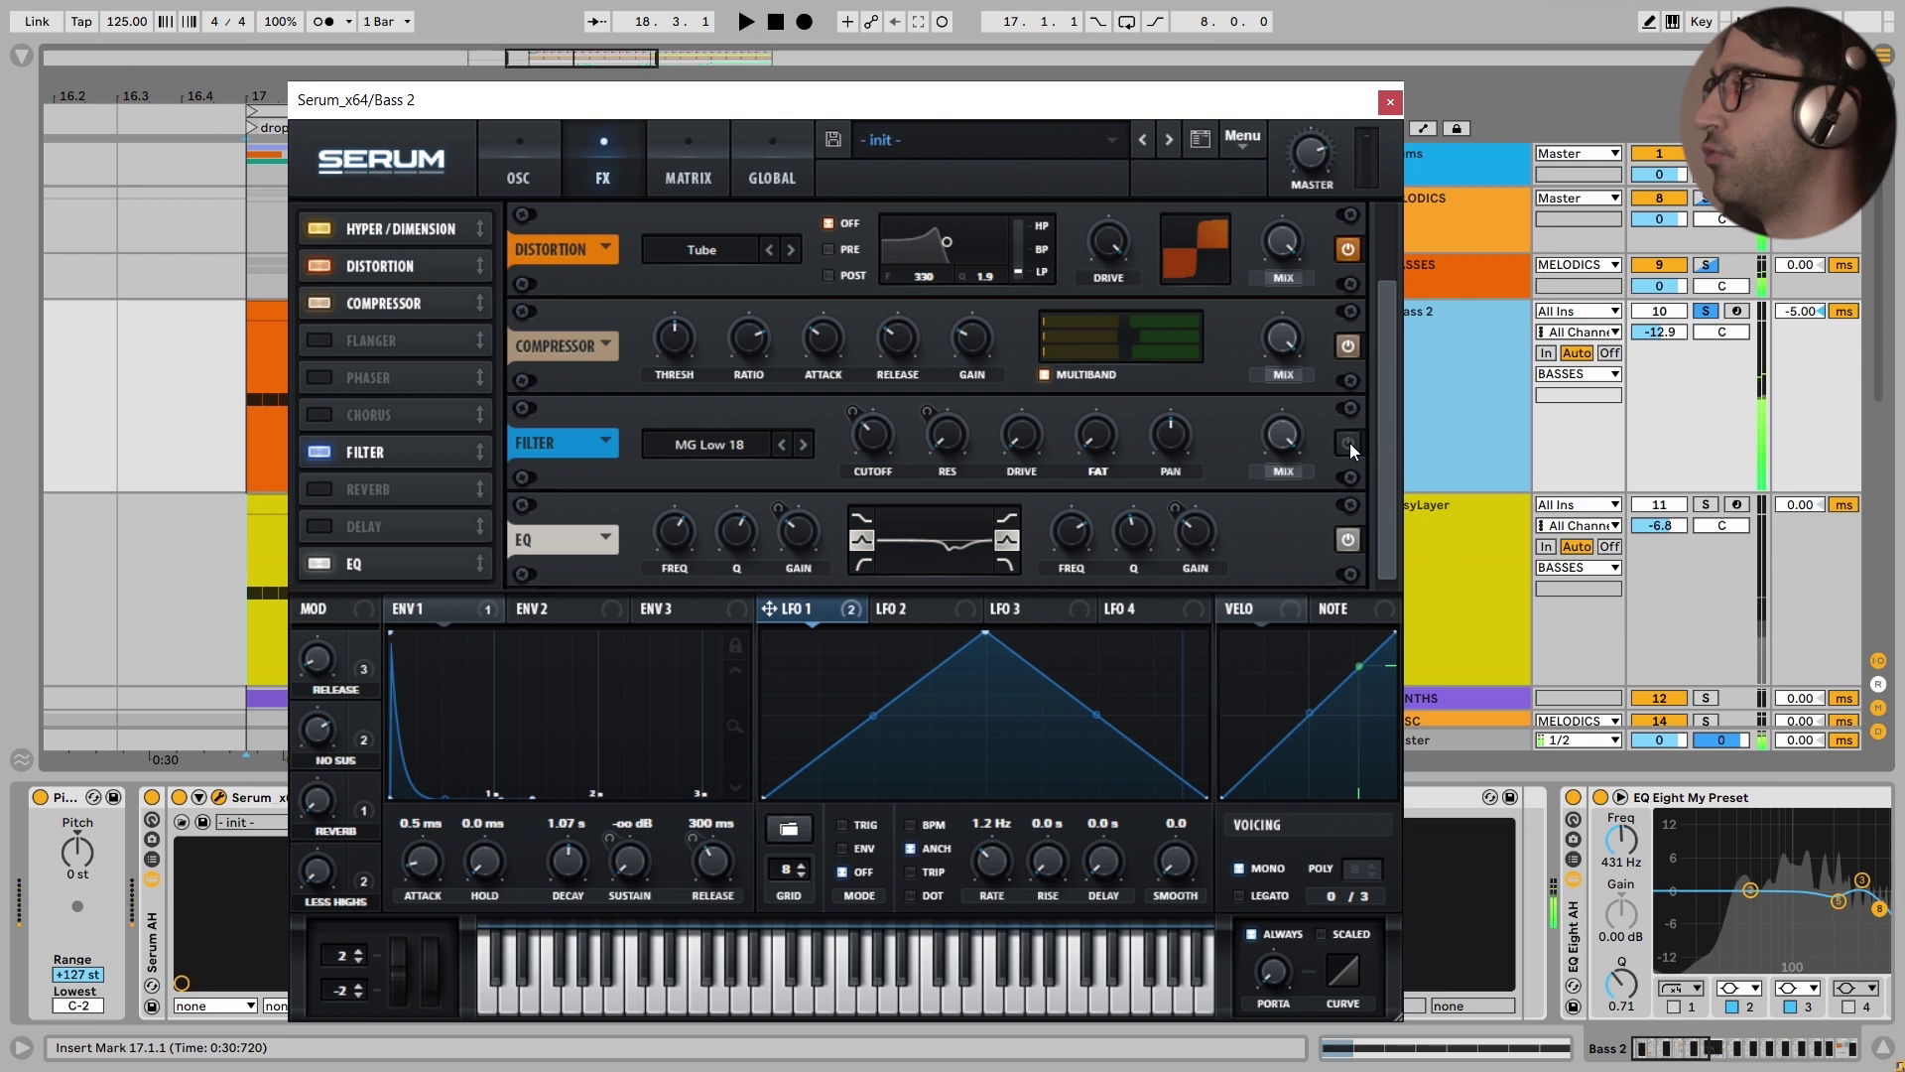
click(1348, 444)
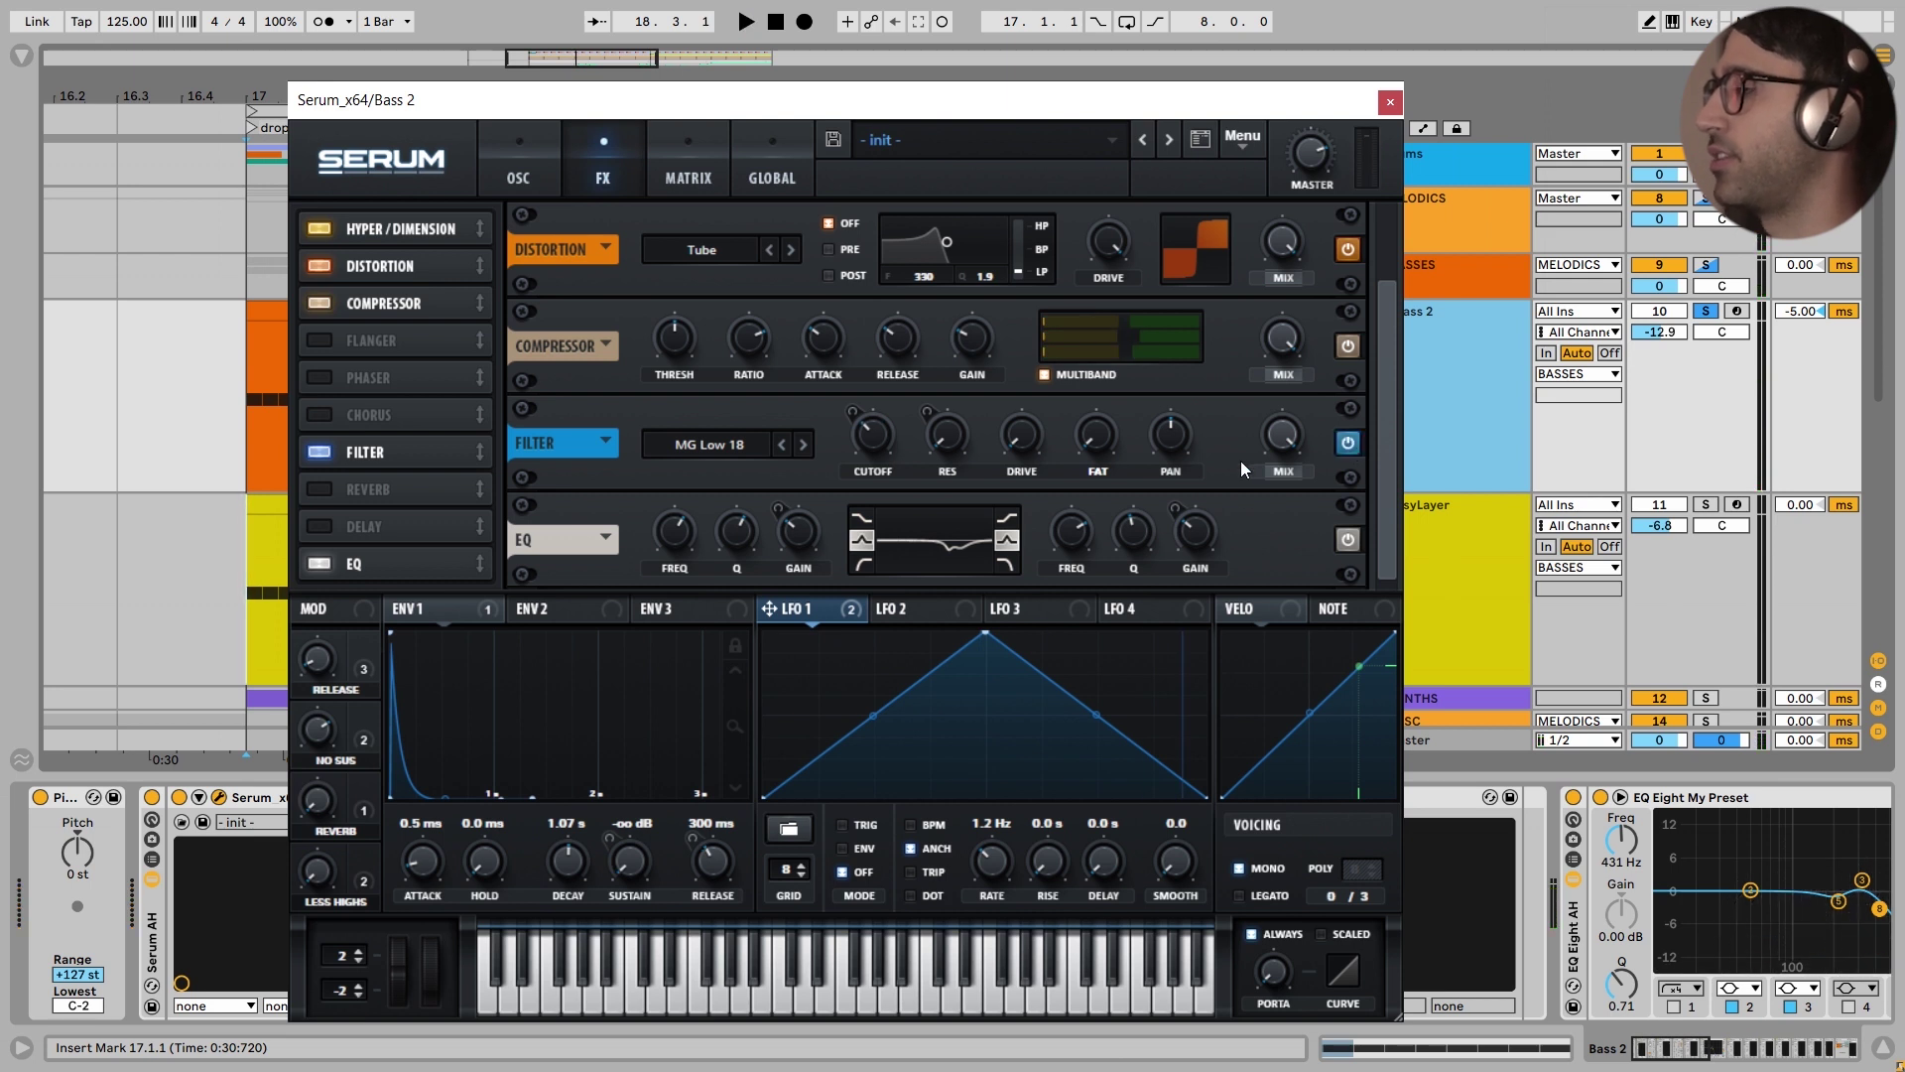
key(space)
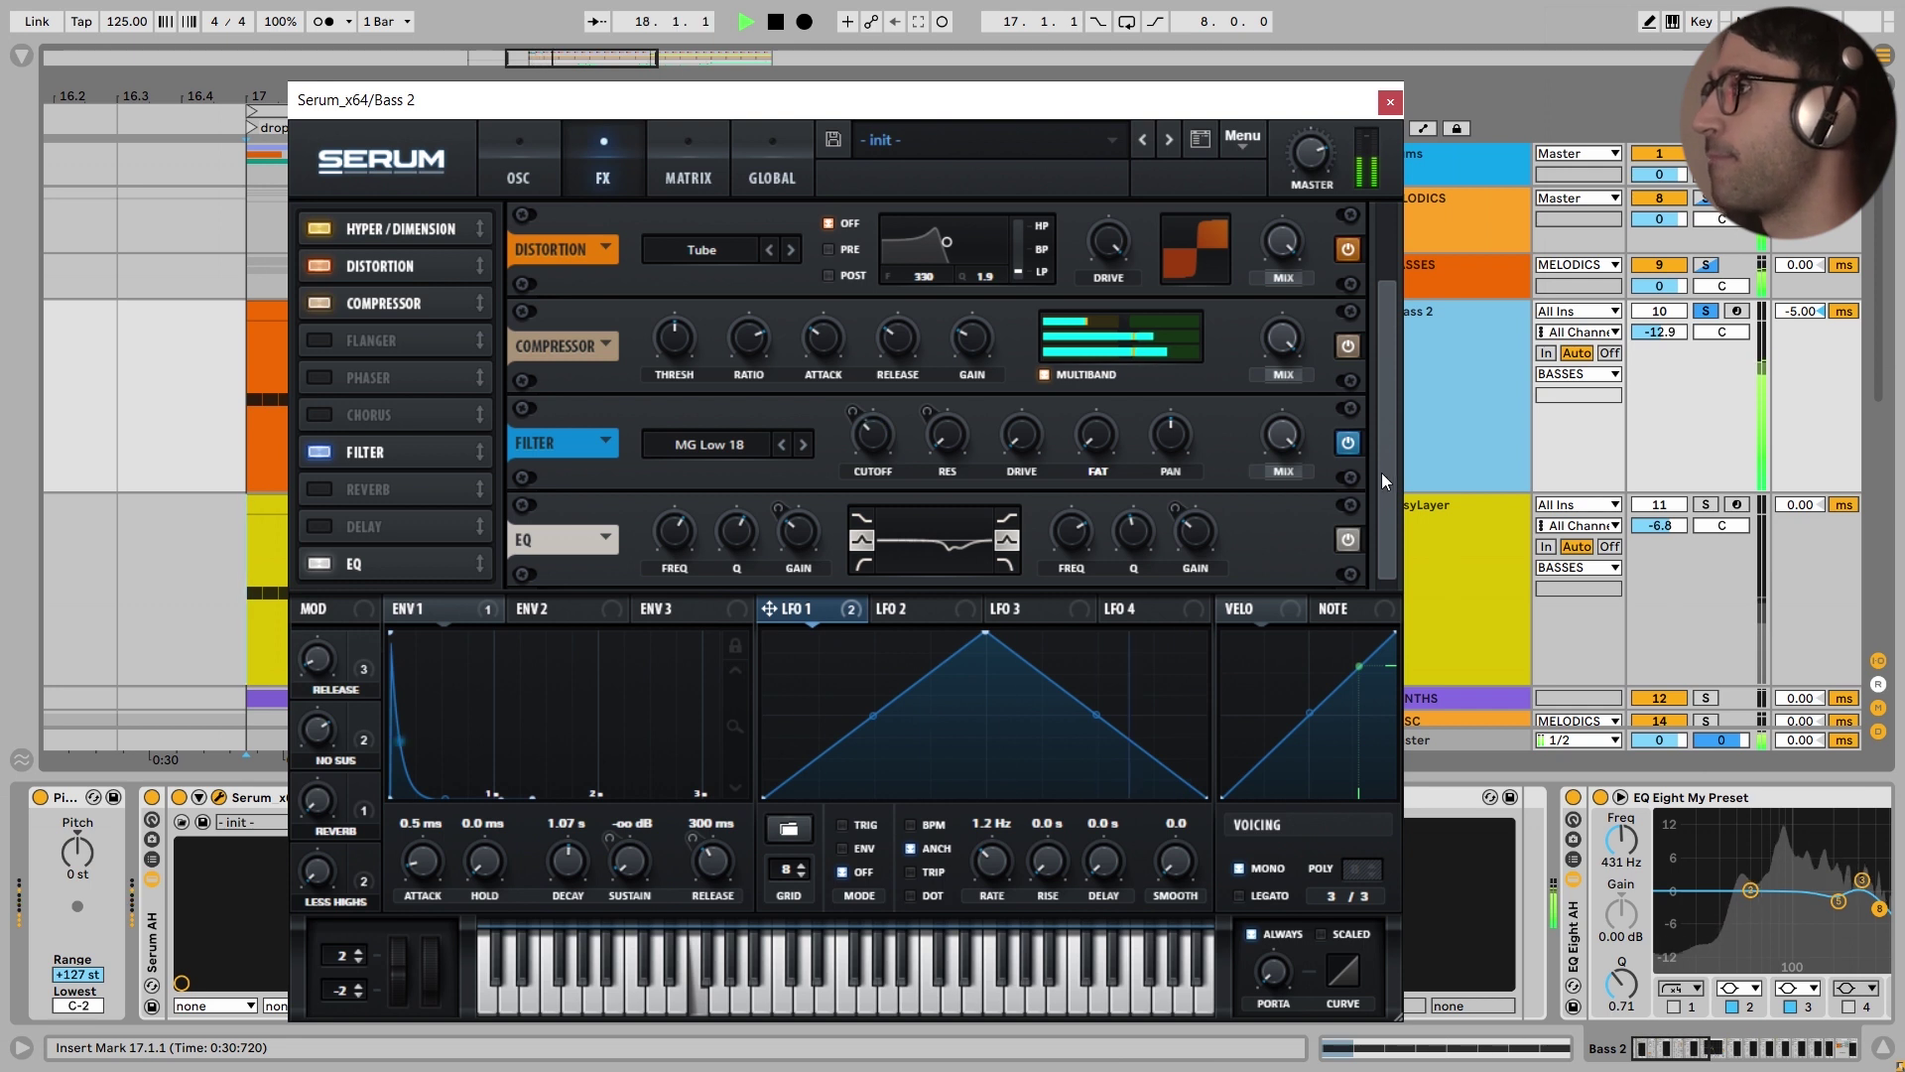
key(space)
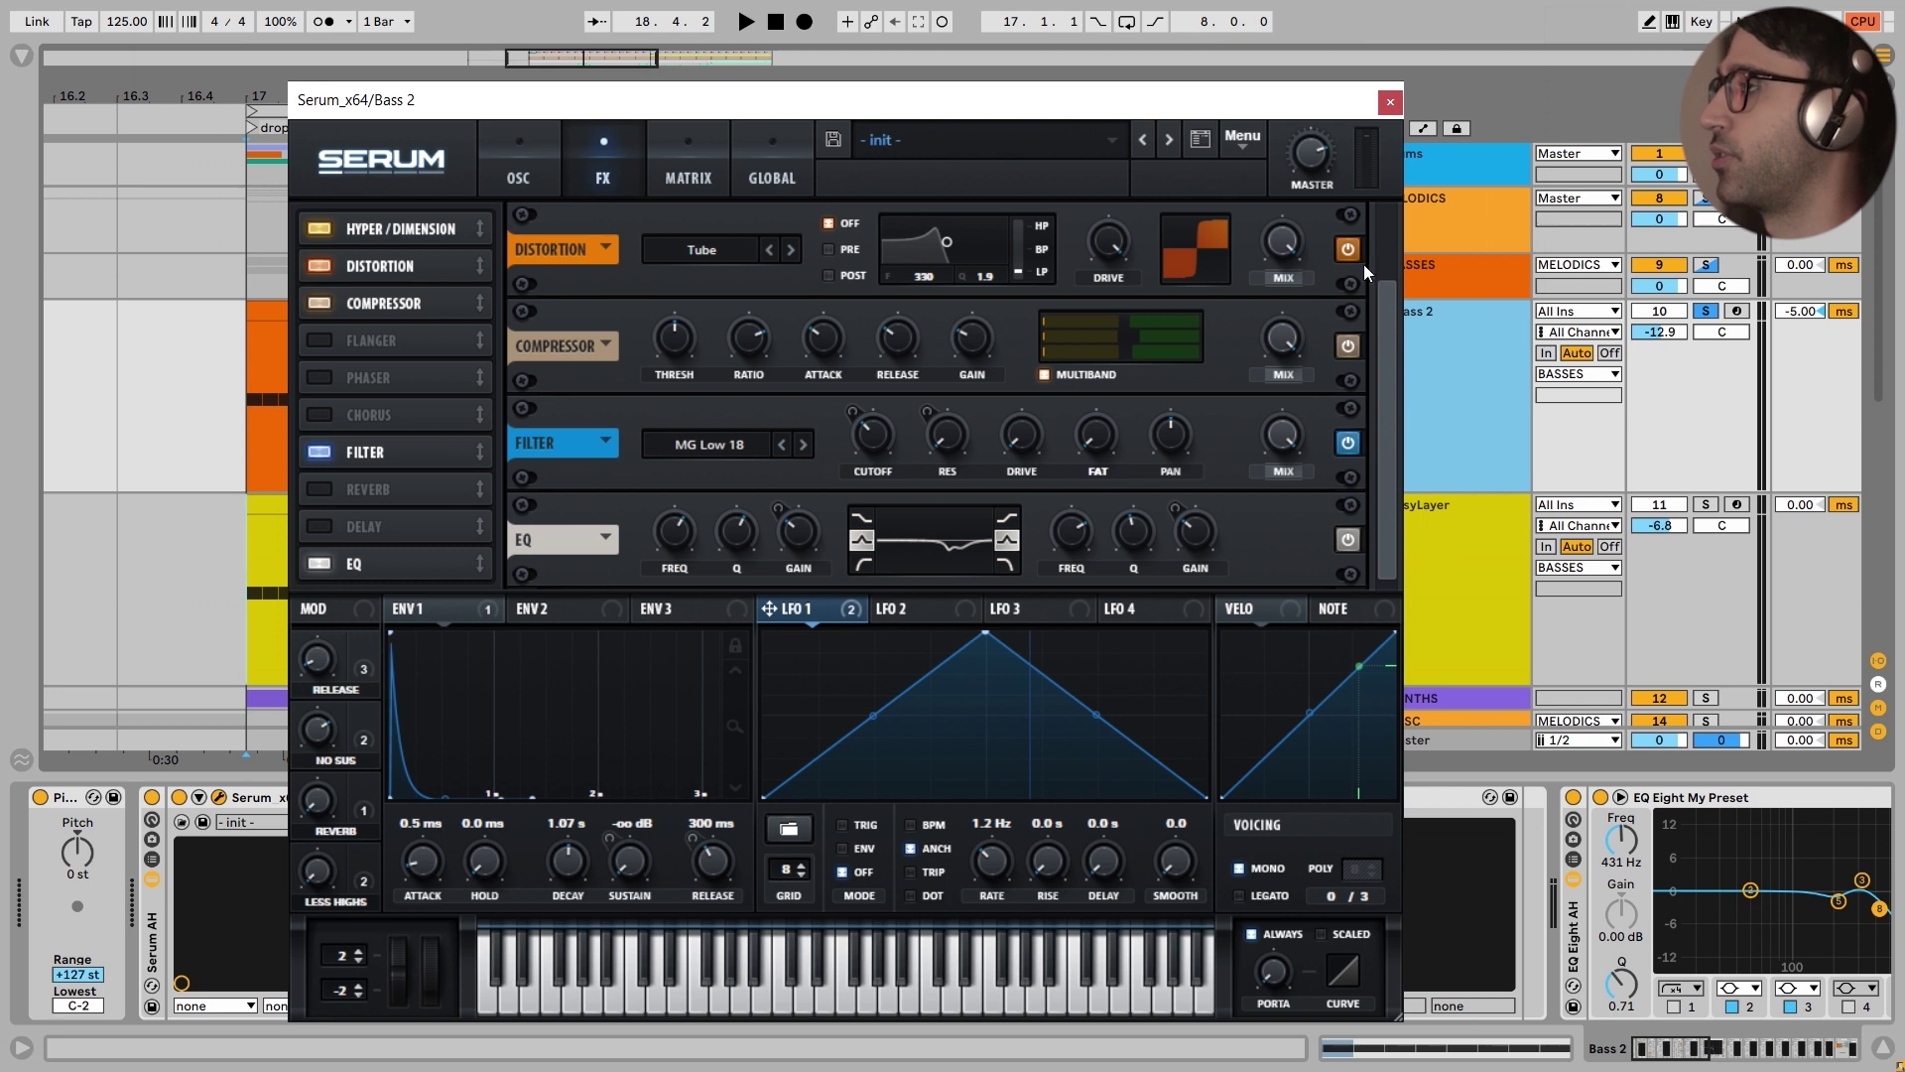
Close Serum, glance at Saturn, and switch off Bass 2's Frequency Shifter
click(1388, 103)
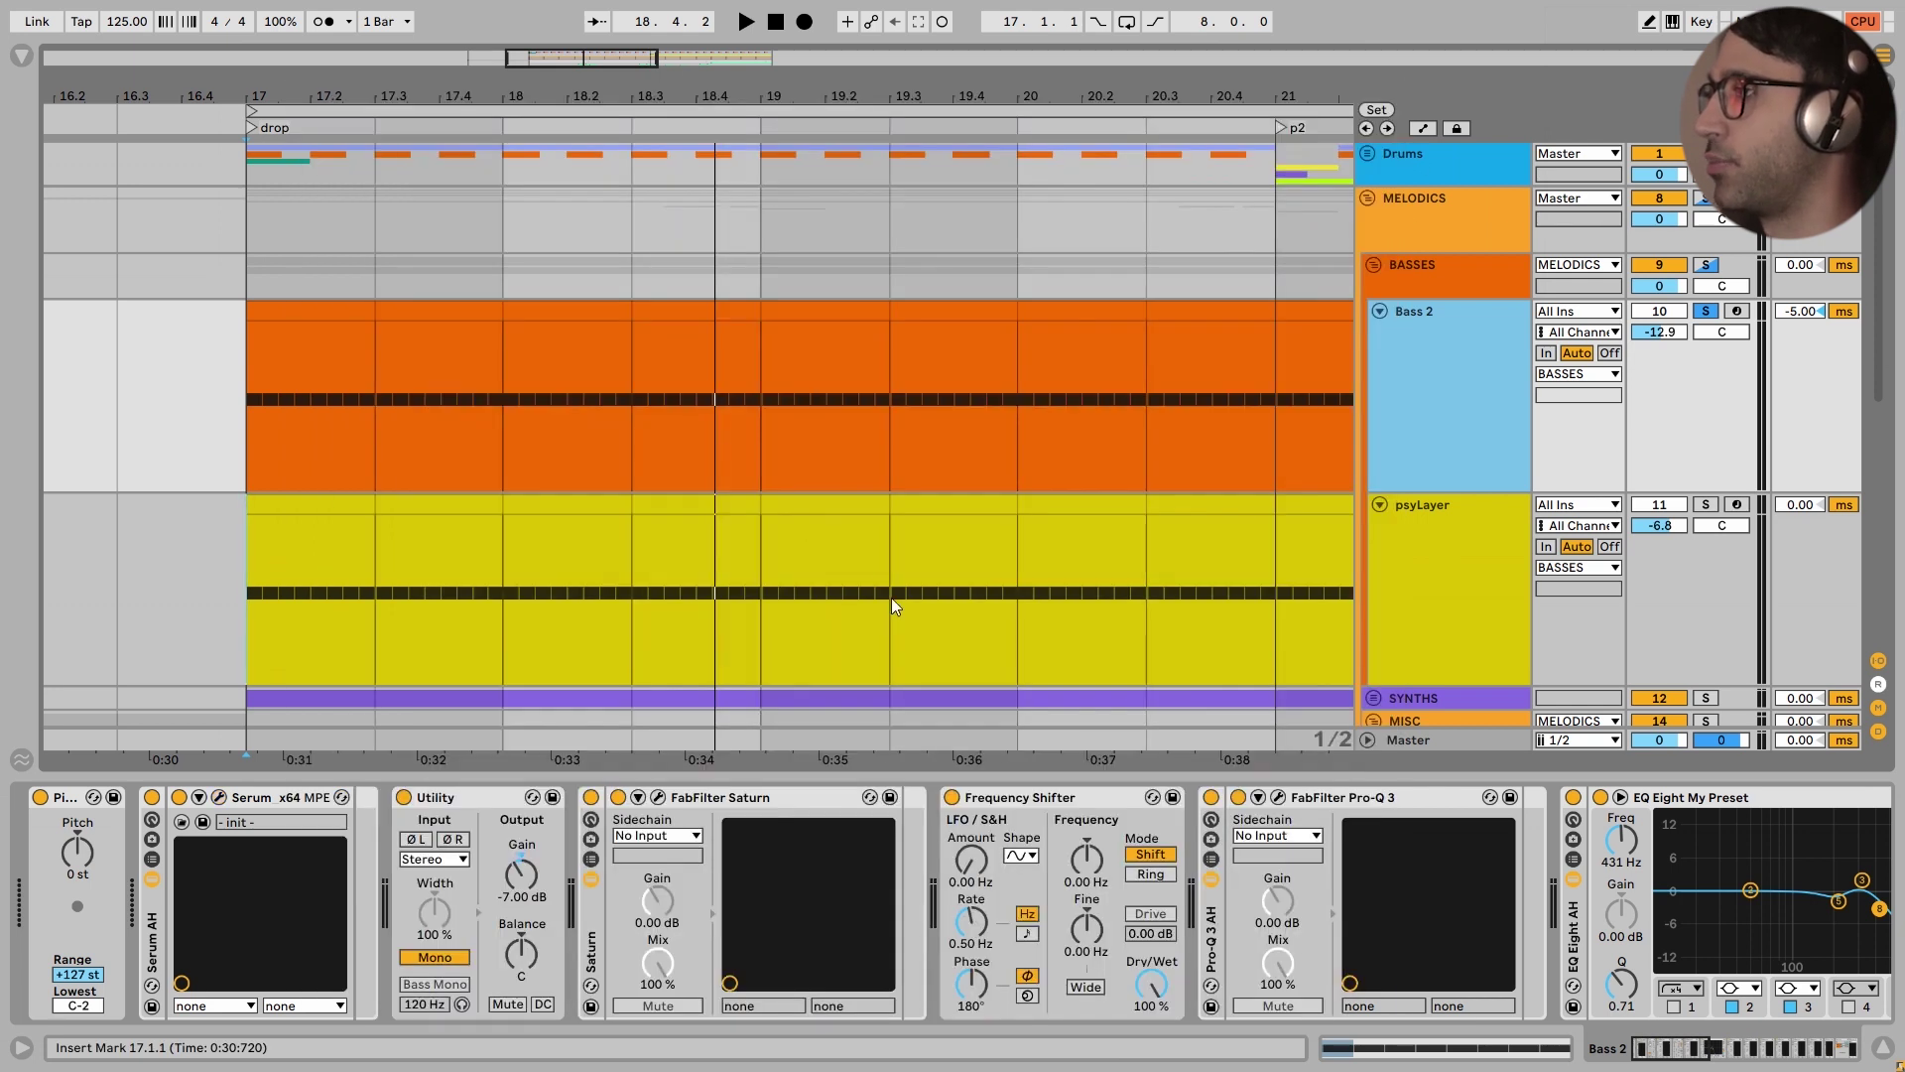
scroll(596, 873, right, 3)
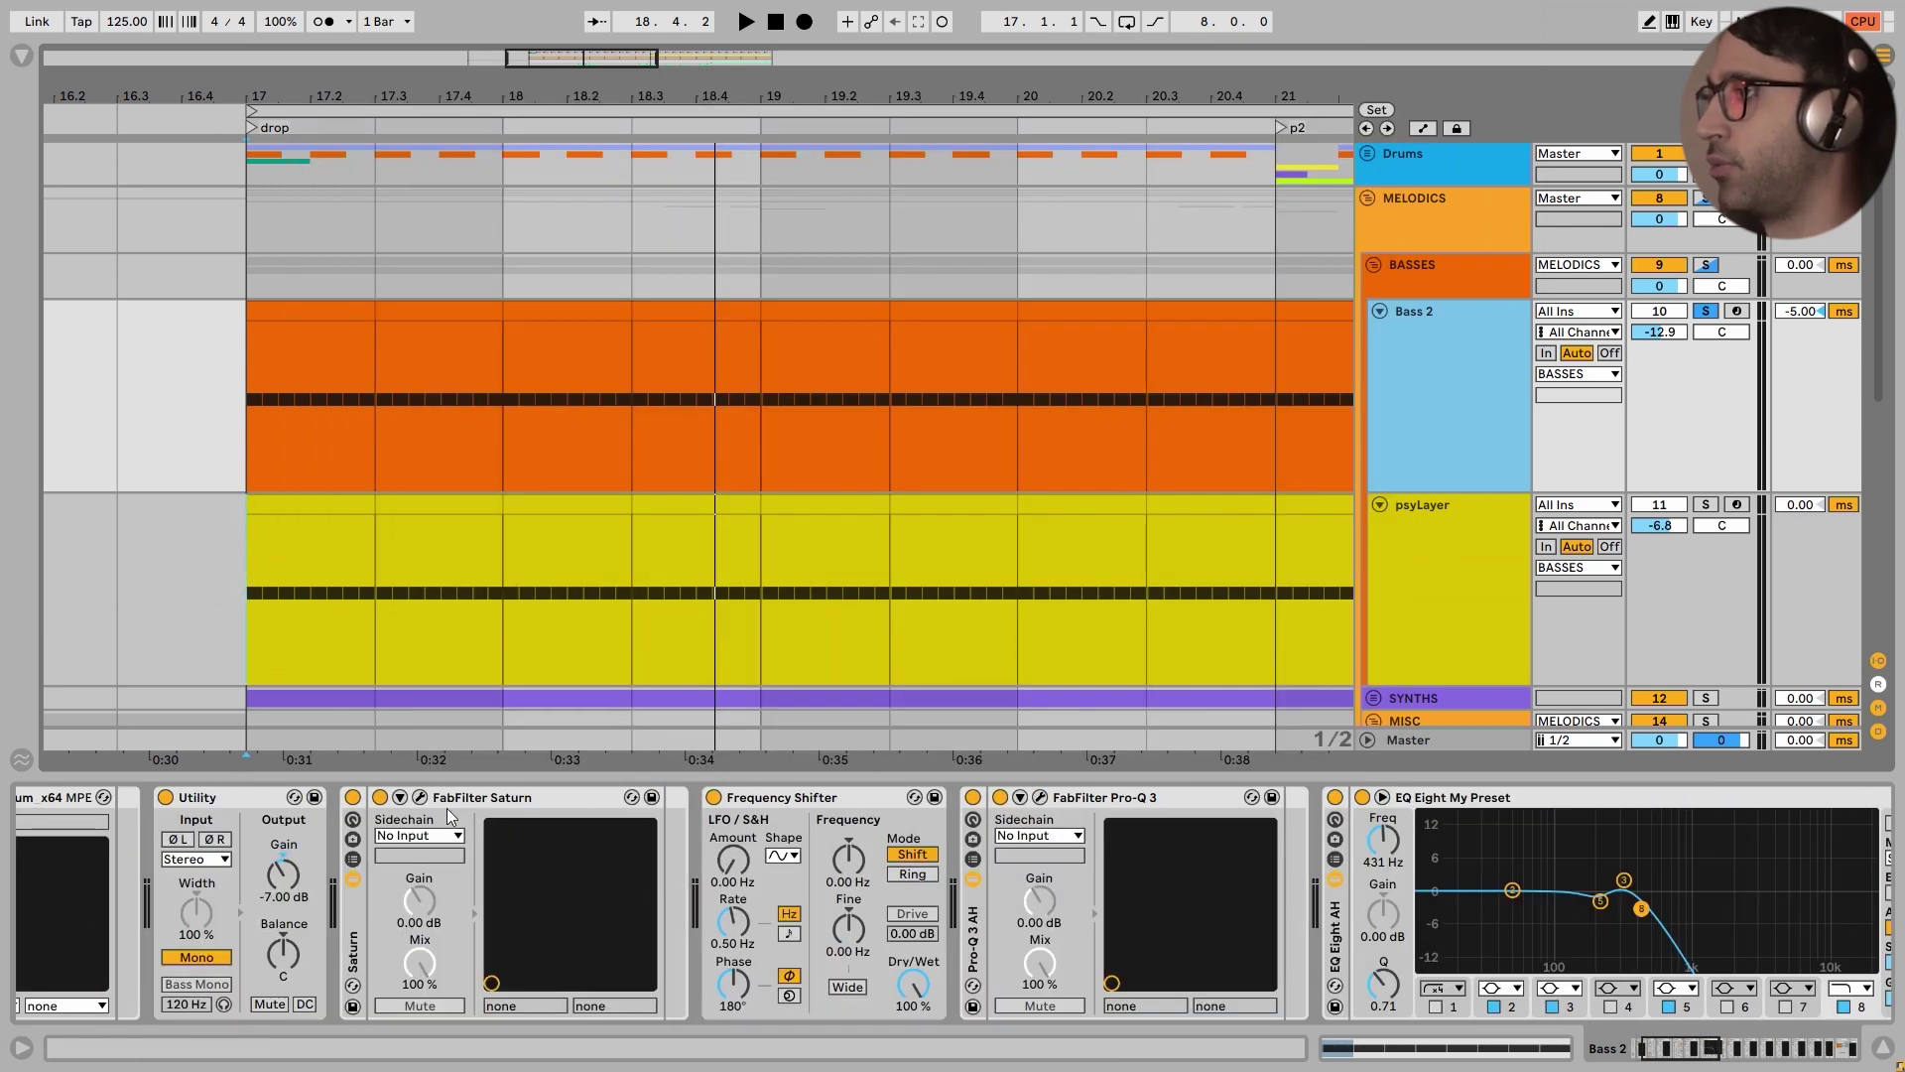
click(420, 796)
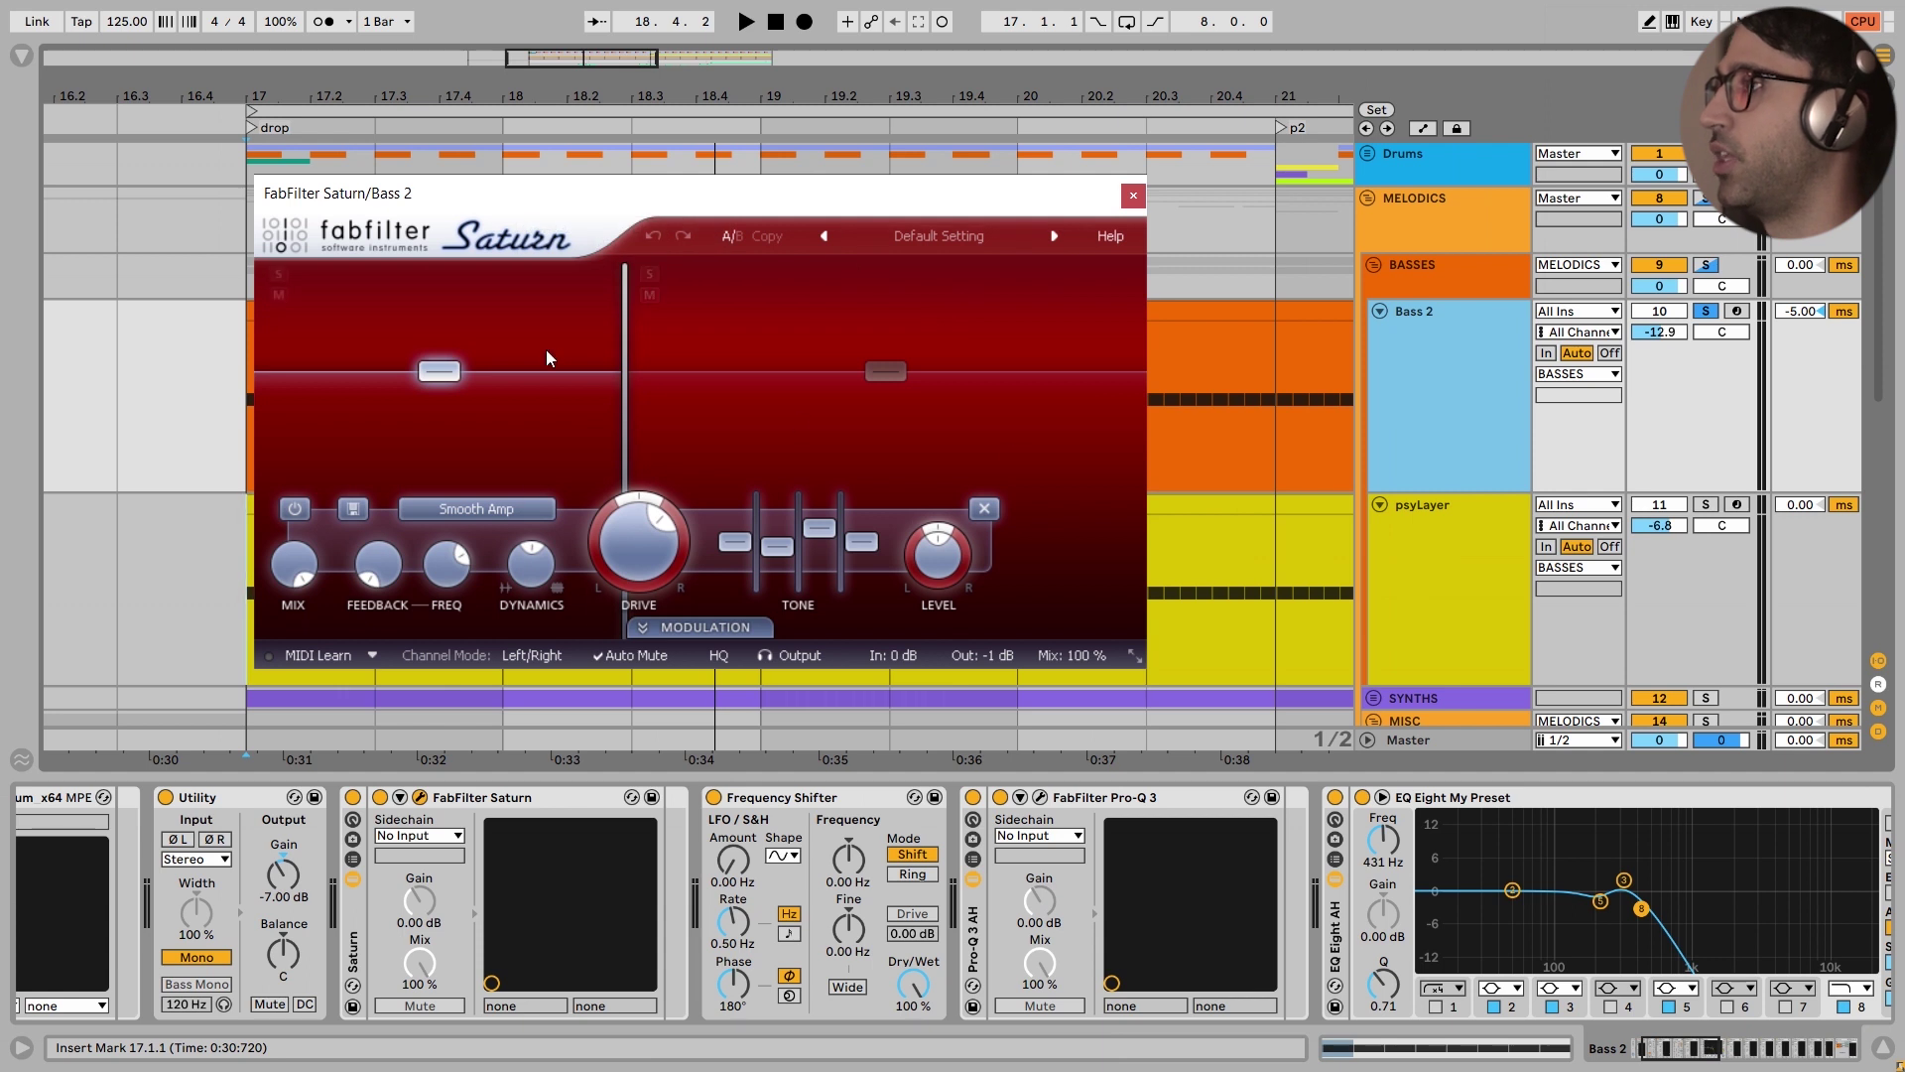
click(1133, 197)
click(724, 810)
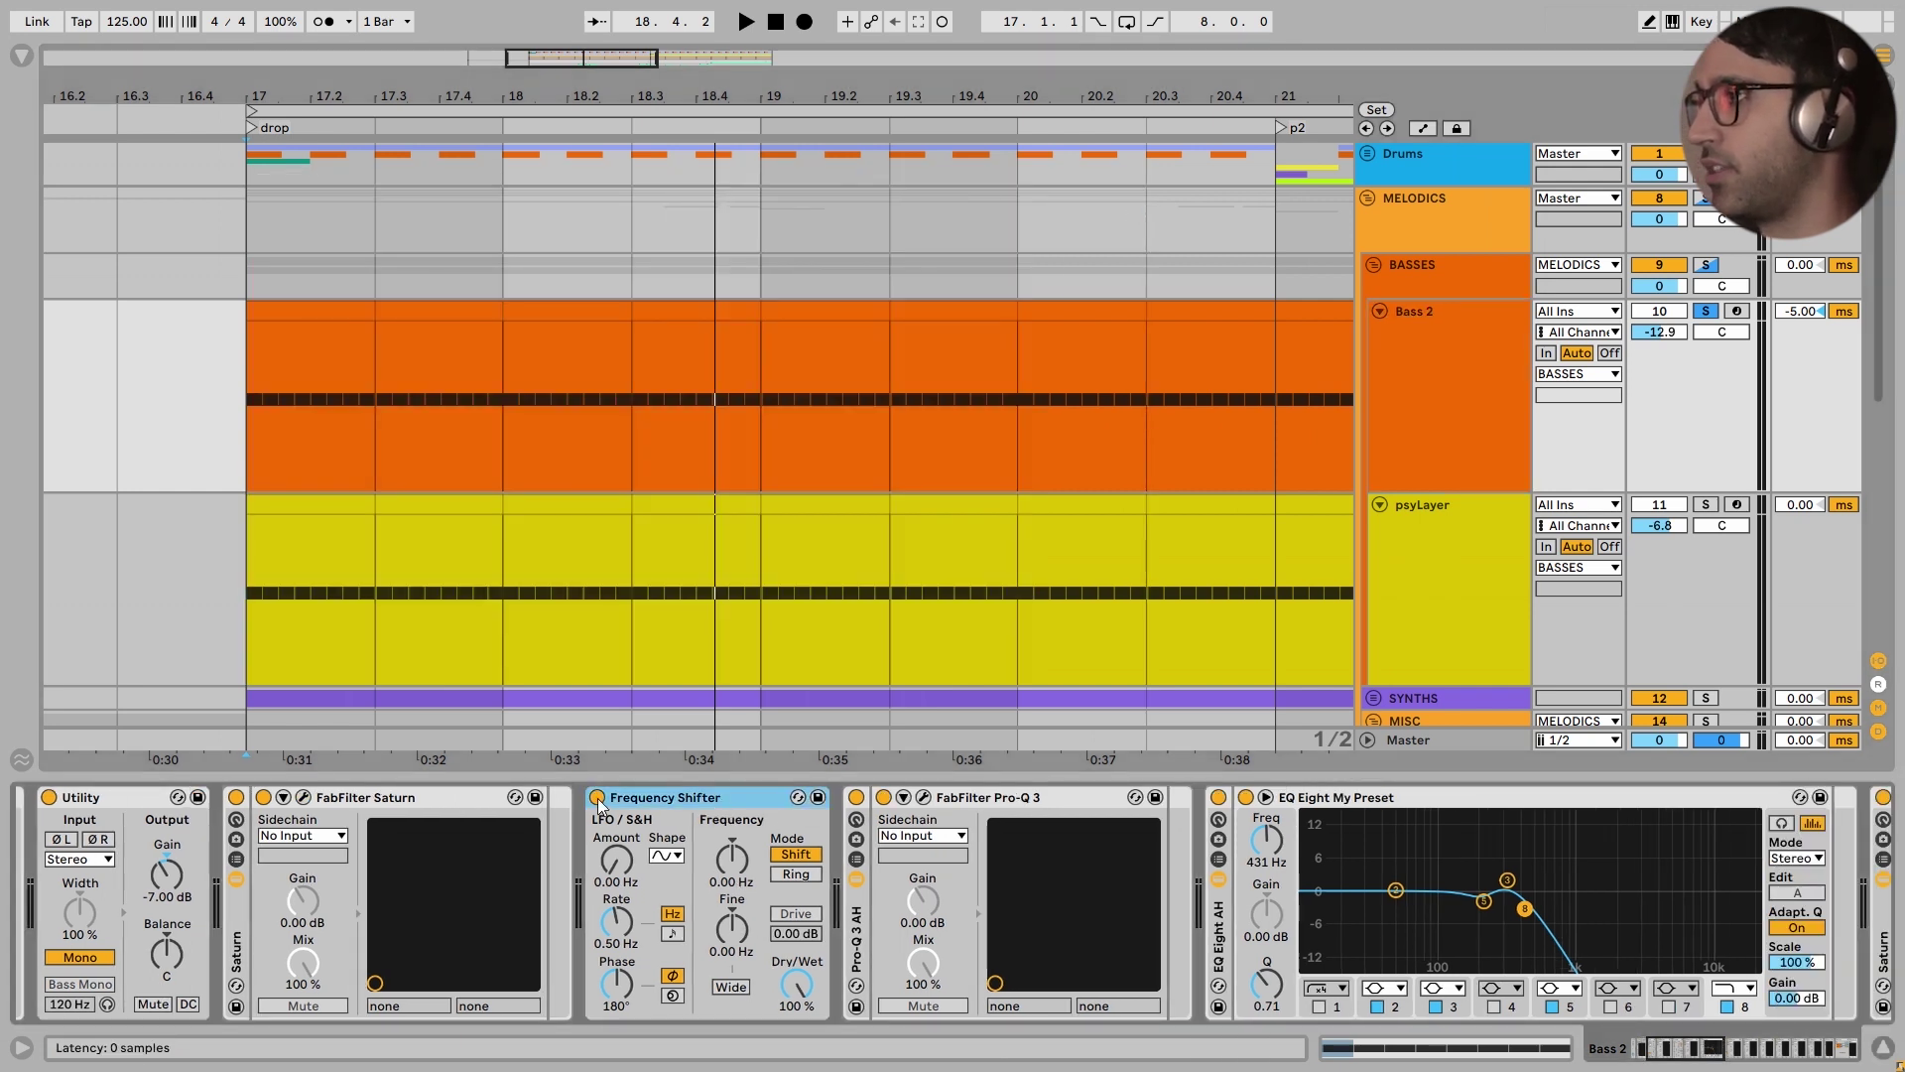
click(597, 798)
scroll(1063, 913, right, 3)
Compare Pro-Q 3's +6.12 dB boost at 307 Hz bypassed and active, leaving it on
click(748, 798)
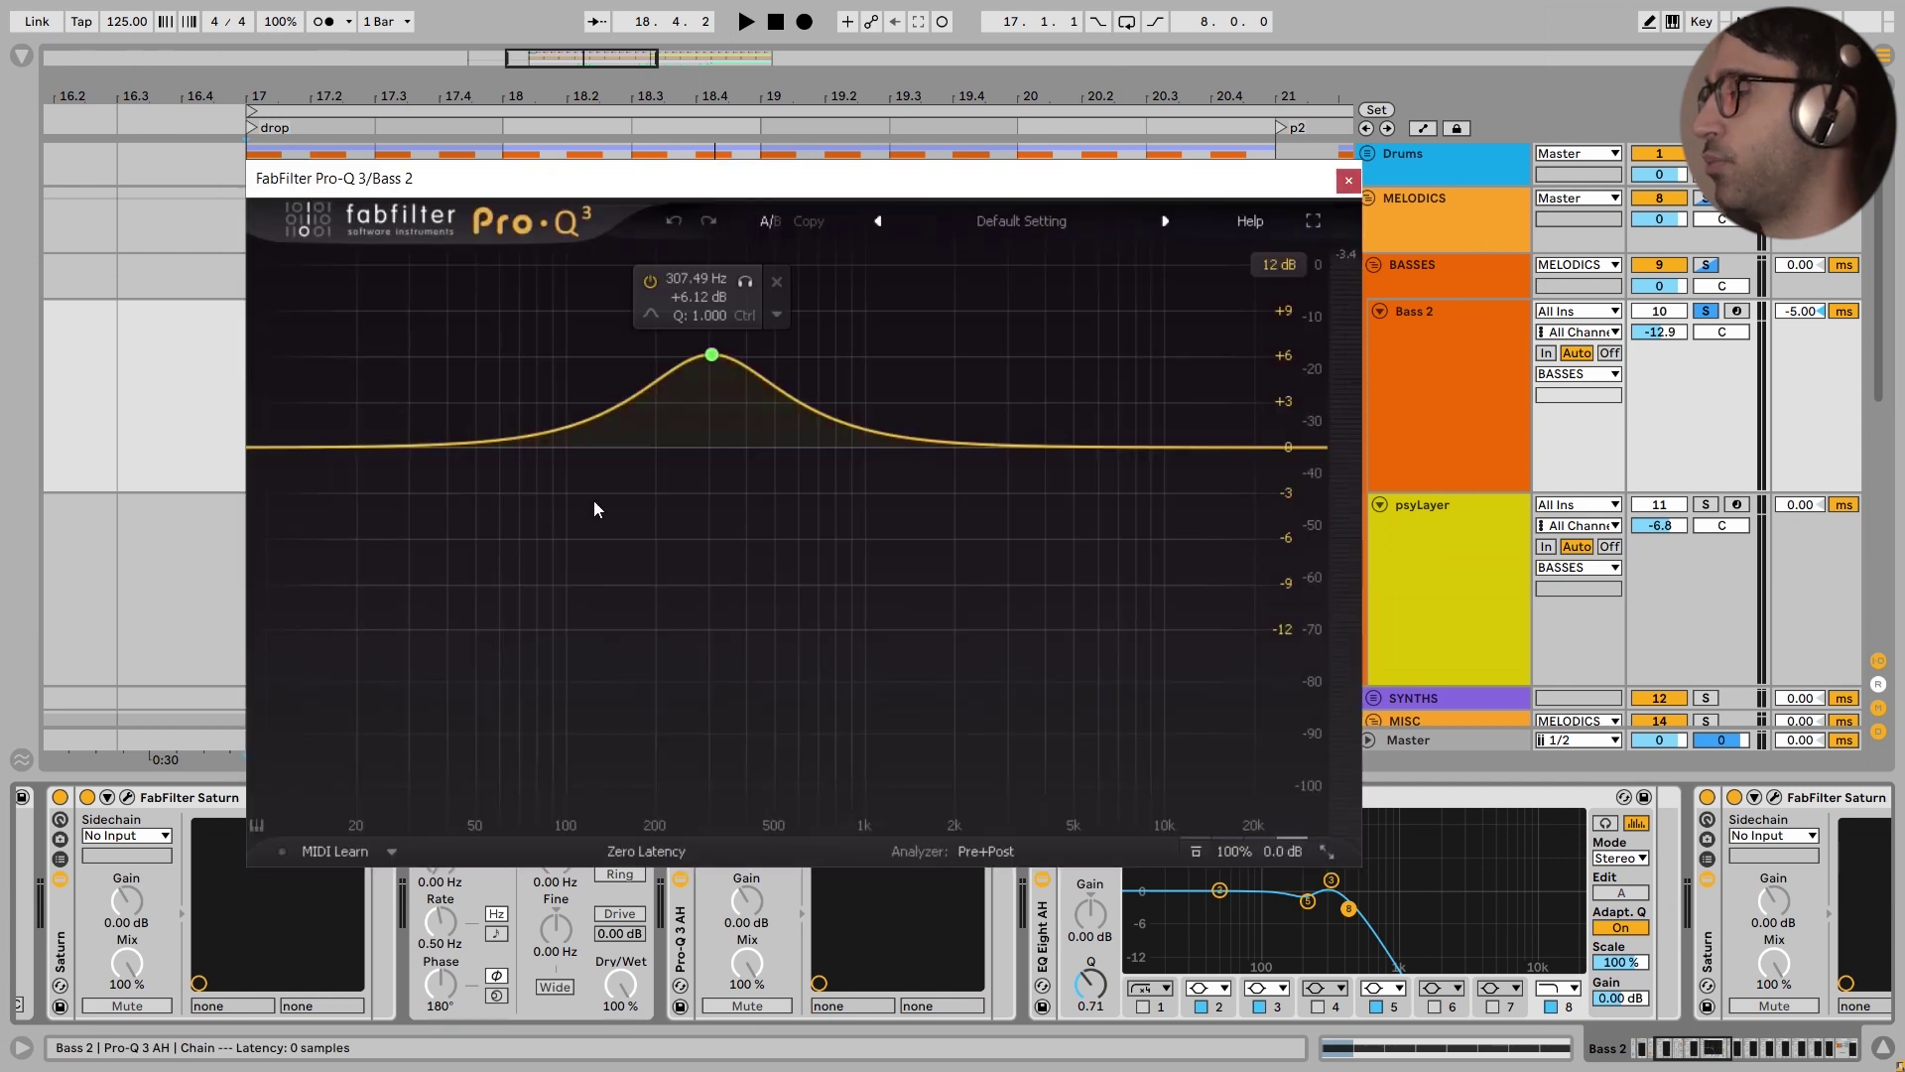
key(space)
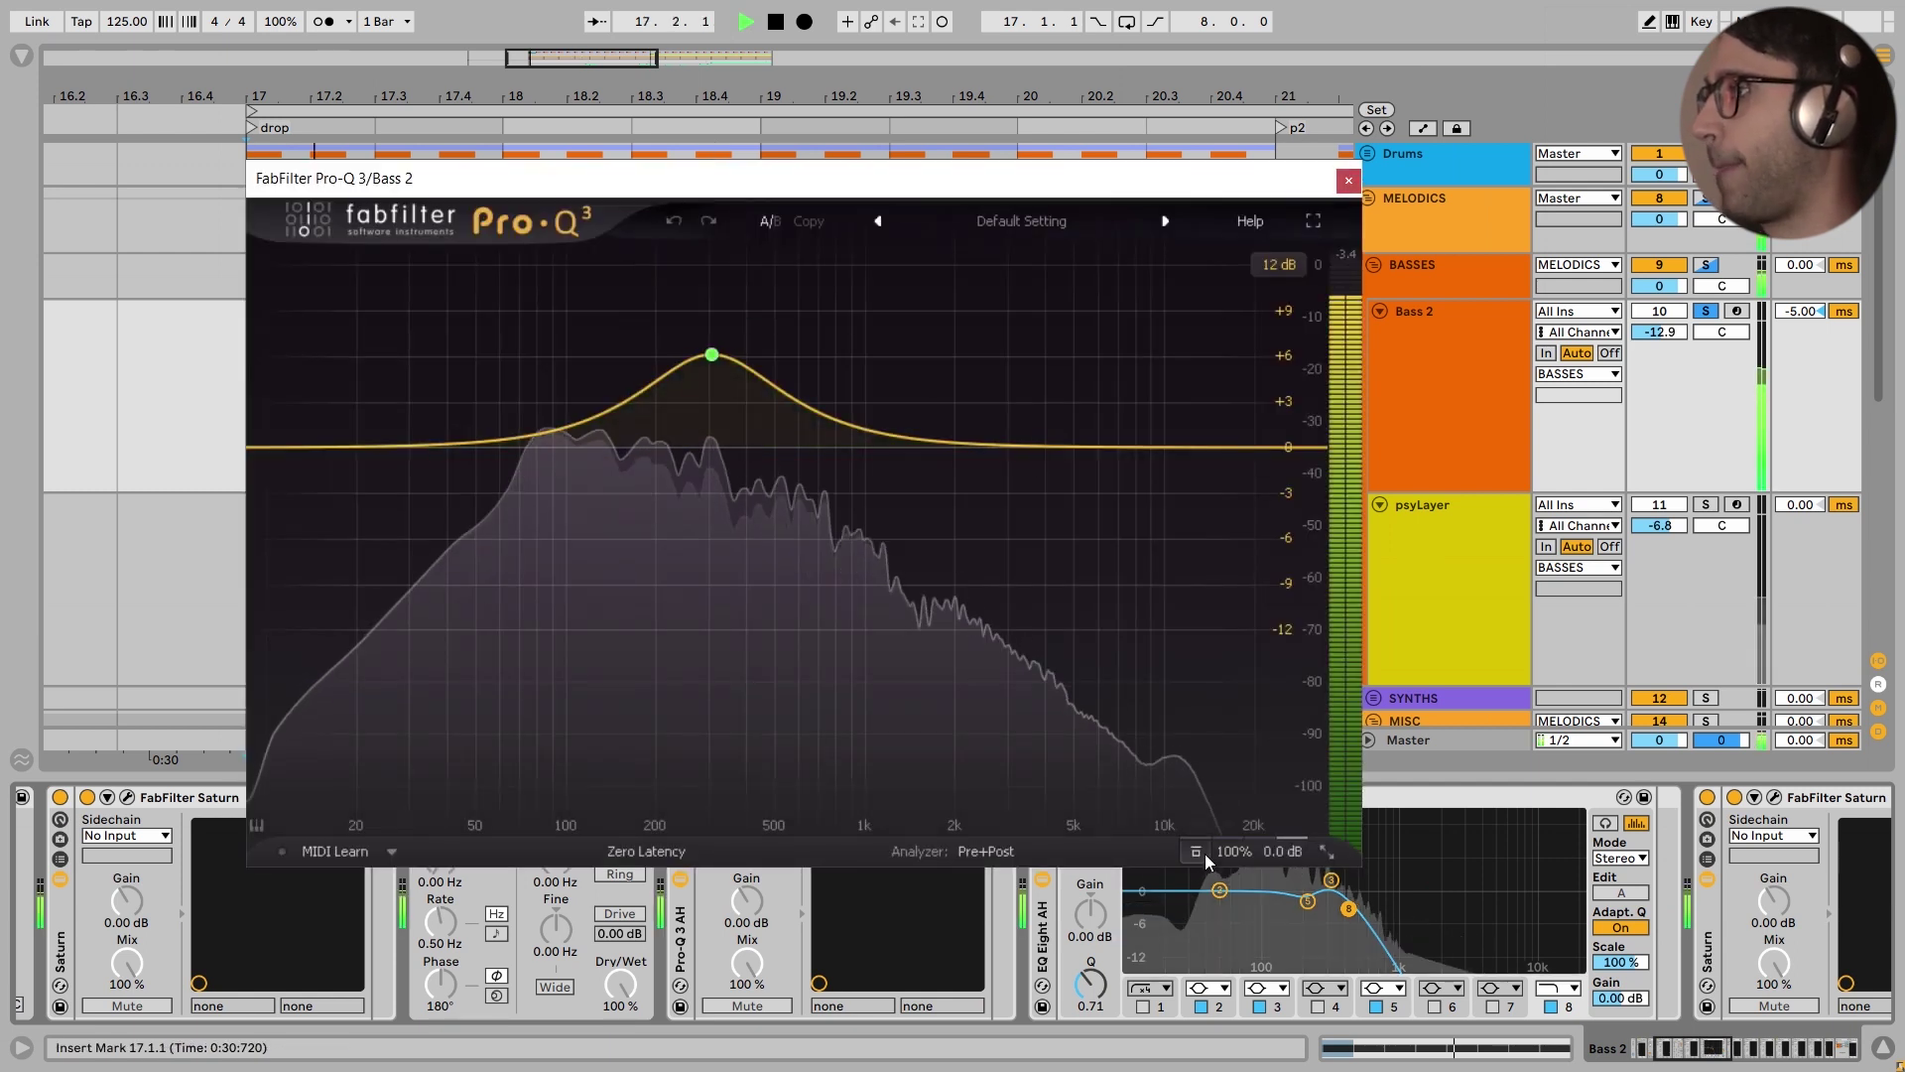
click(1197, 850)
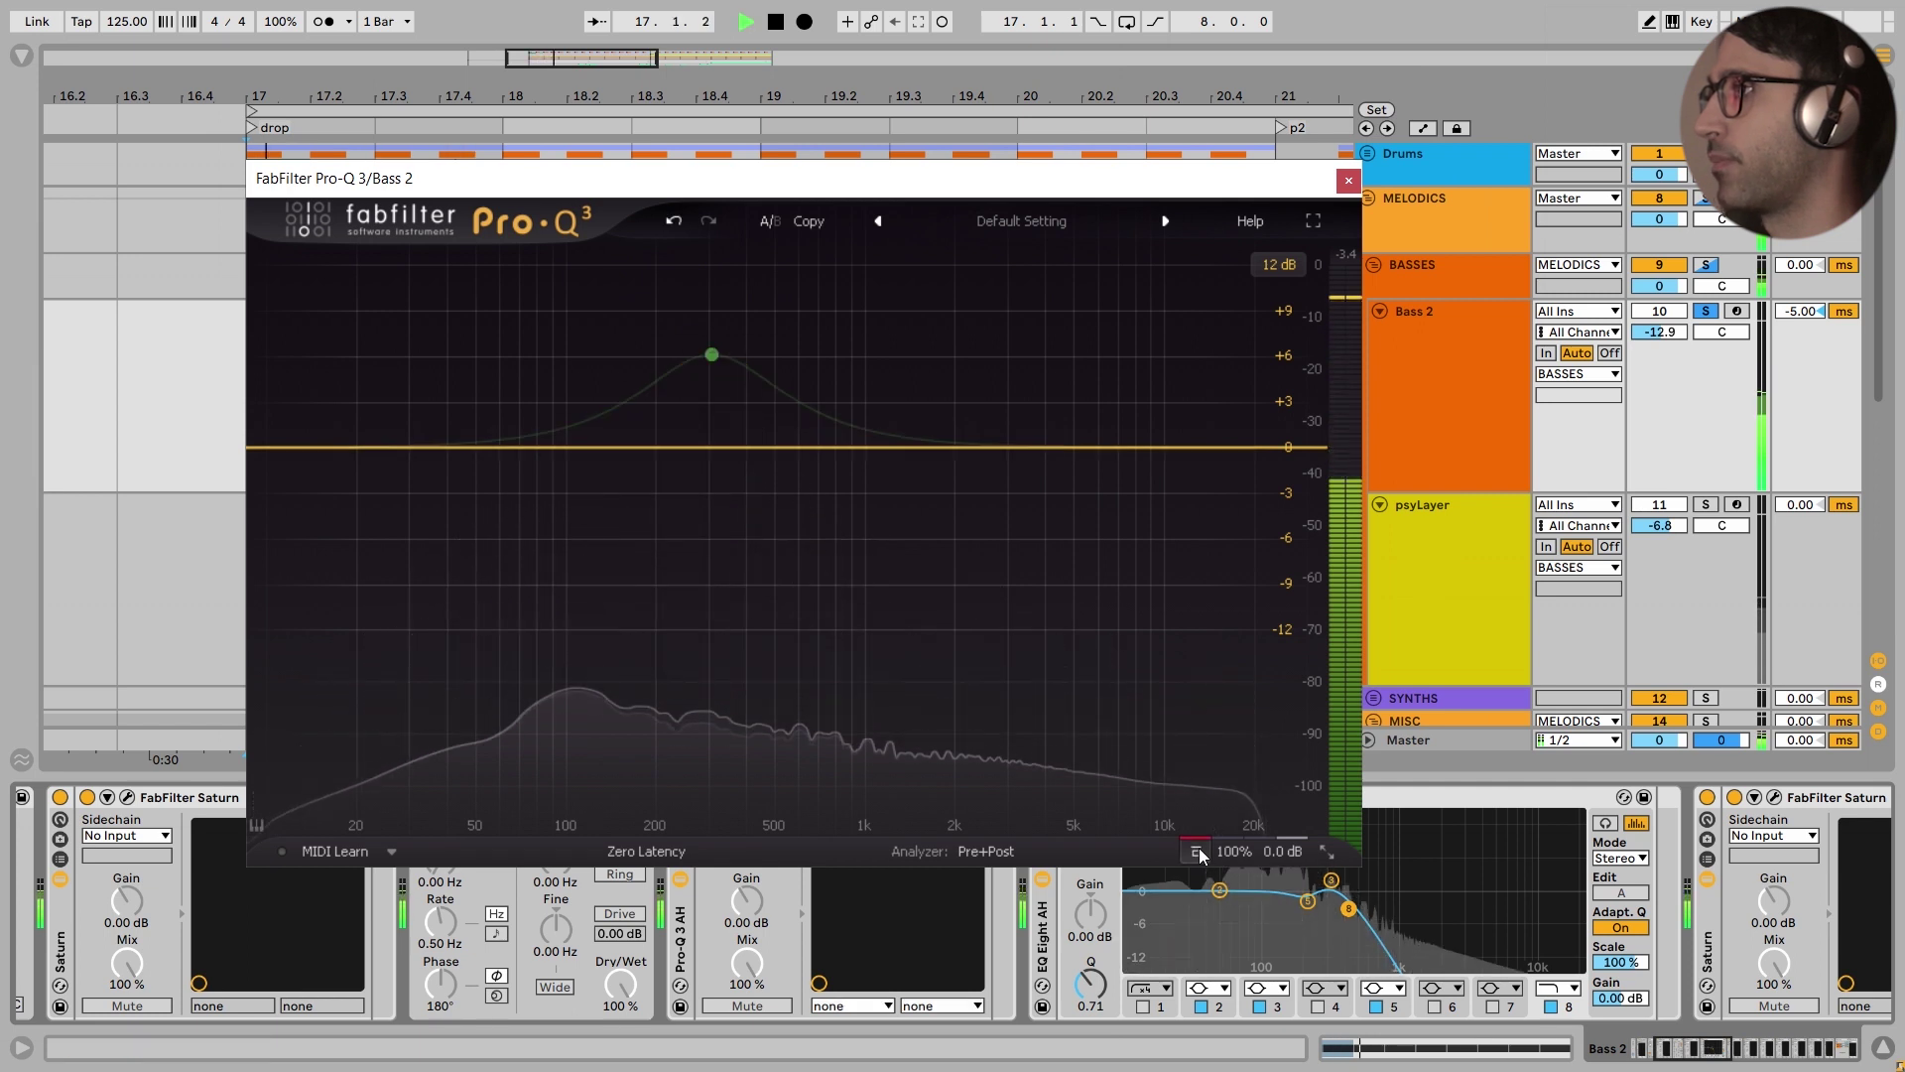
click(1197, 850)
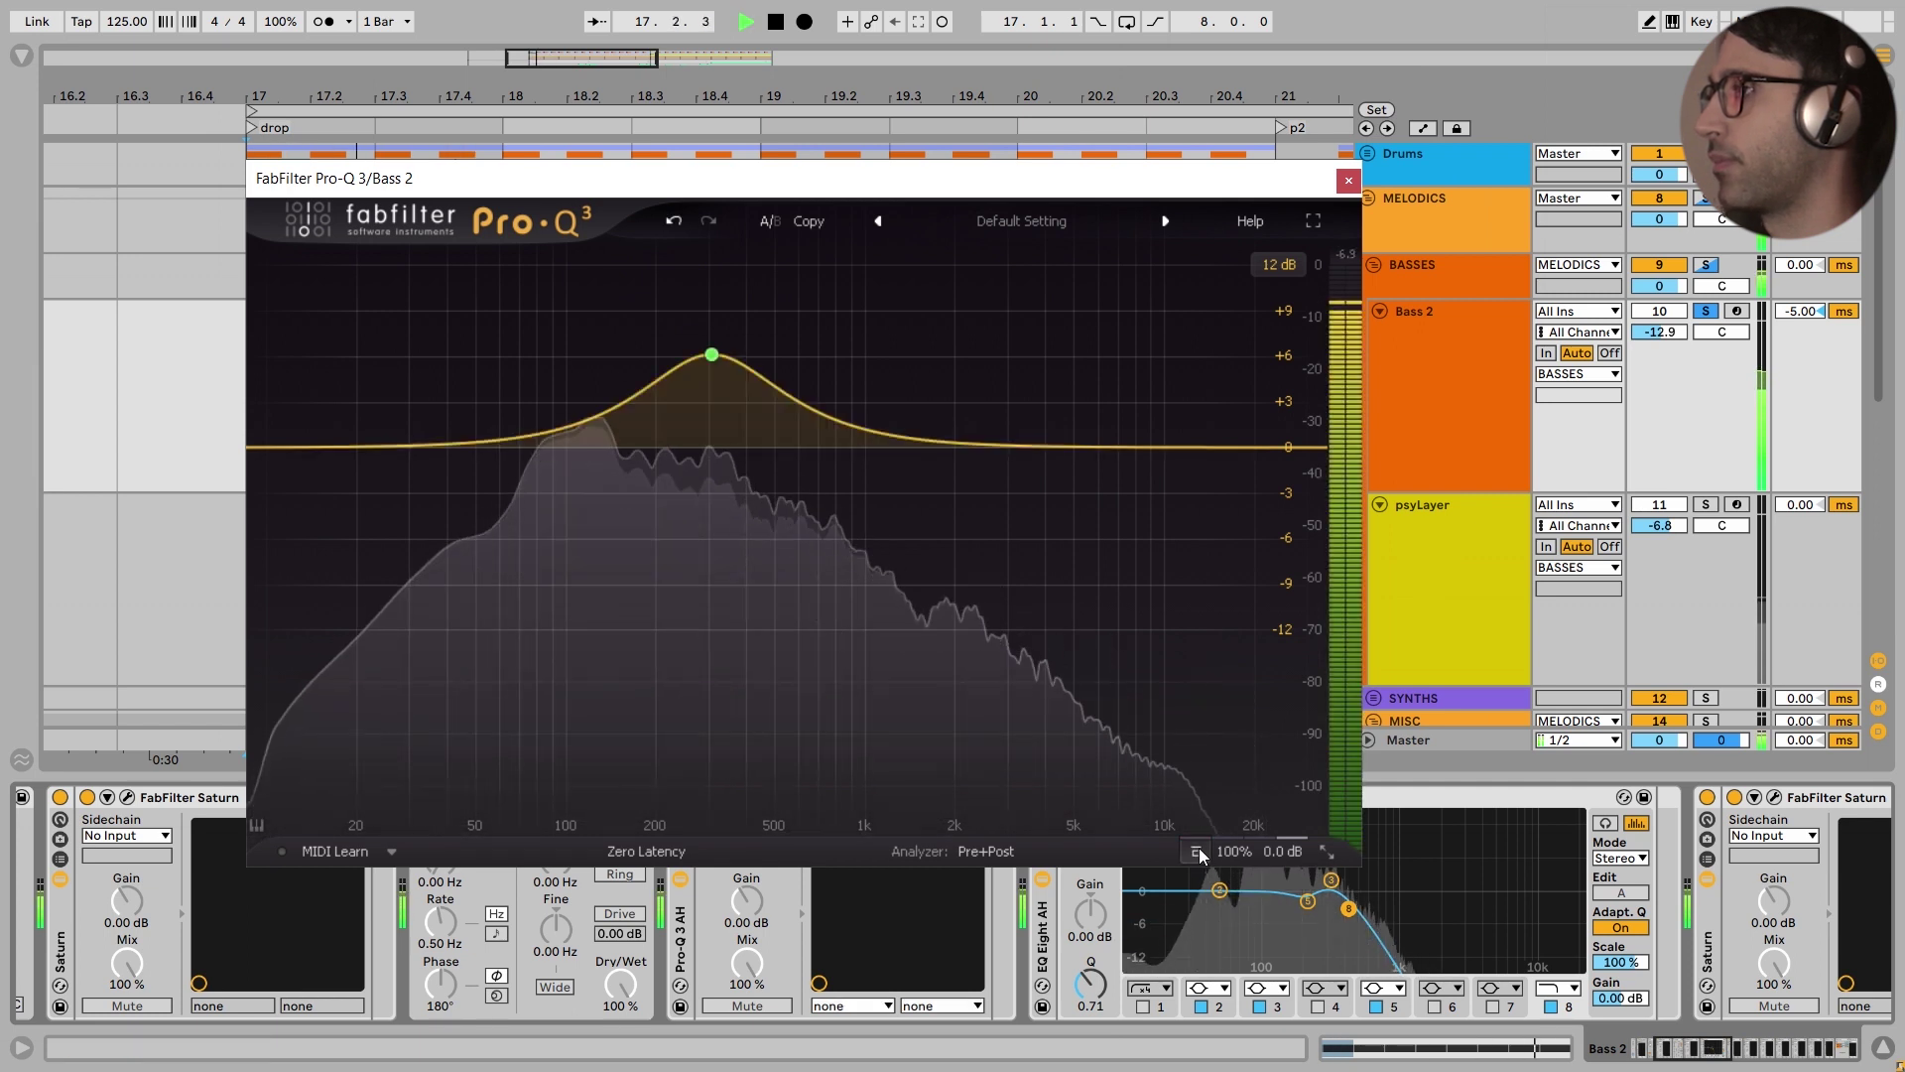
key(space)
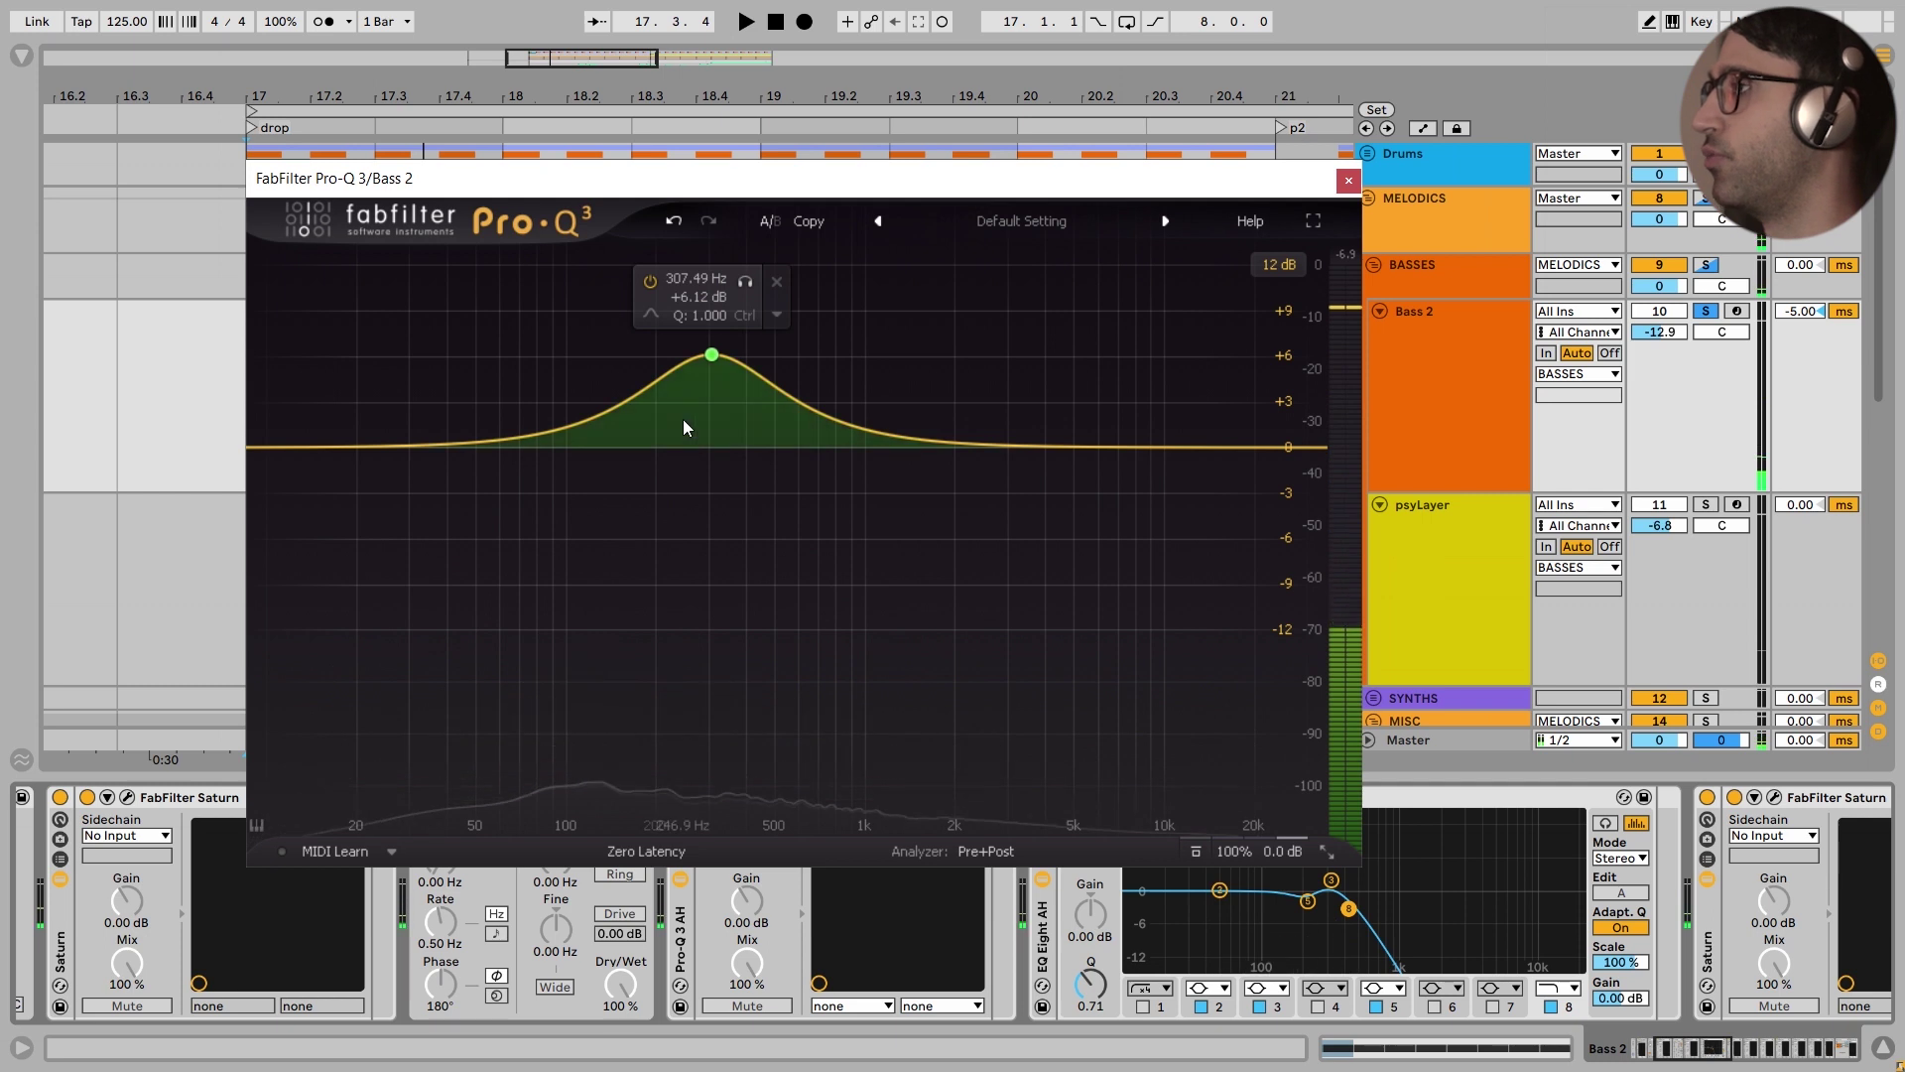
click(1349, 180)
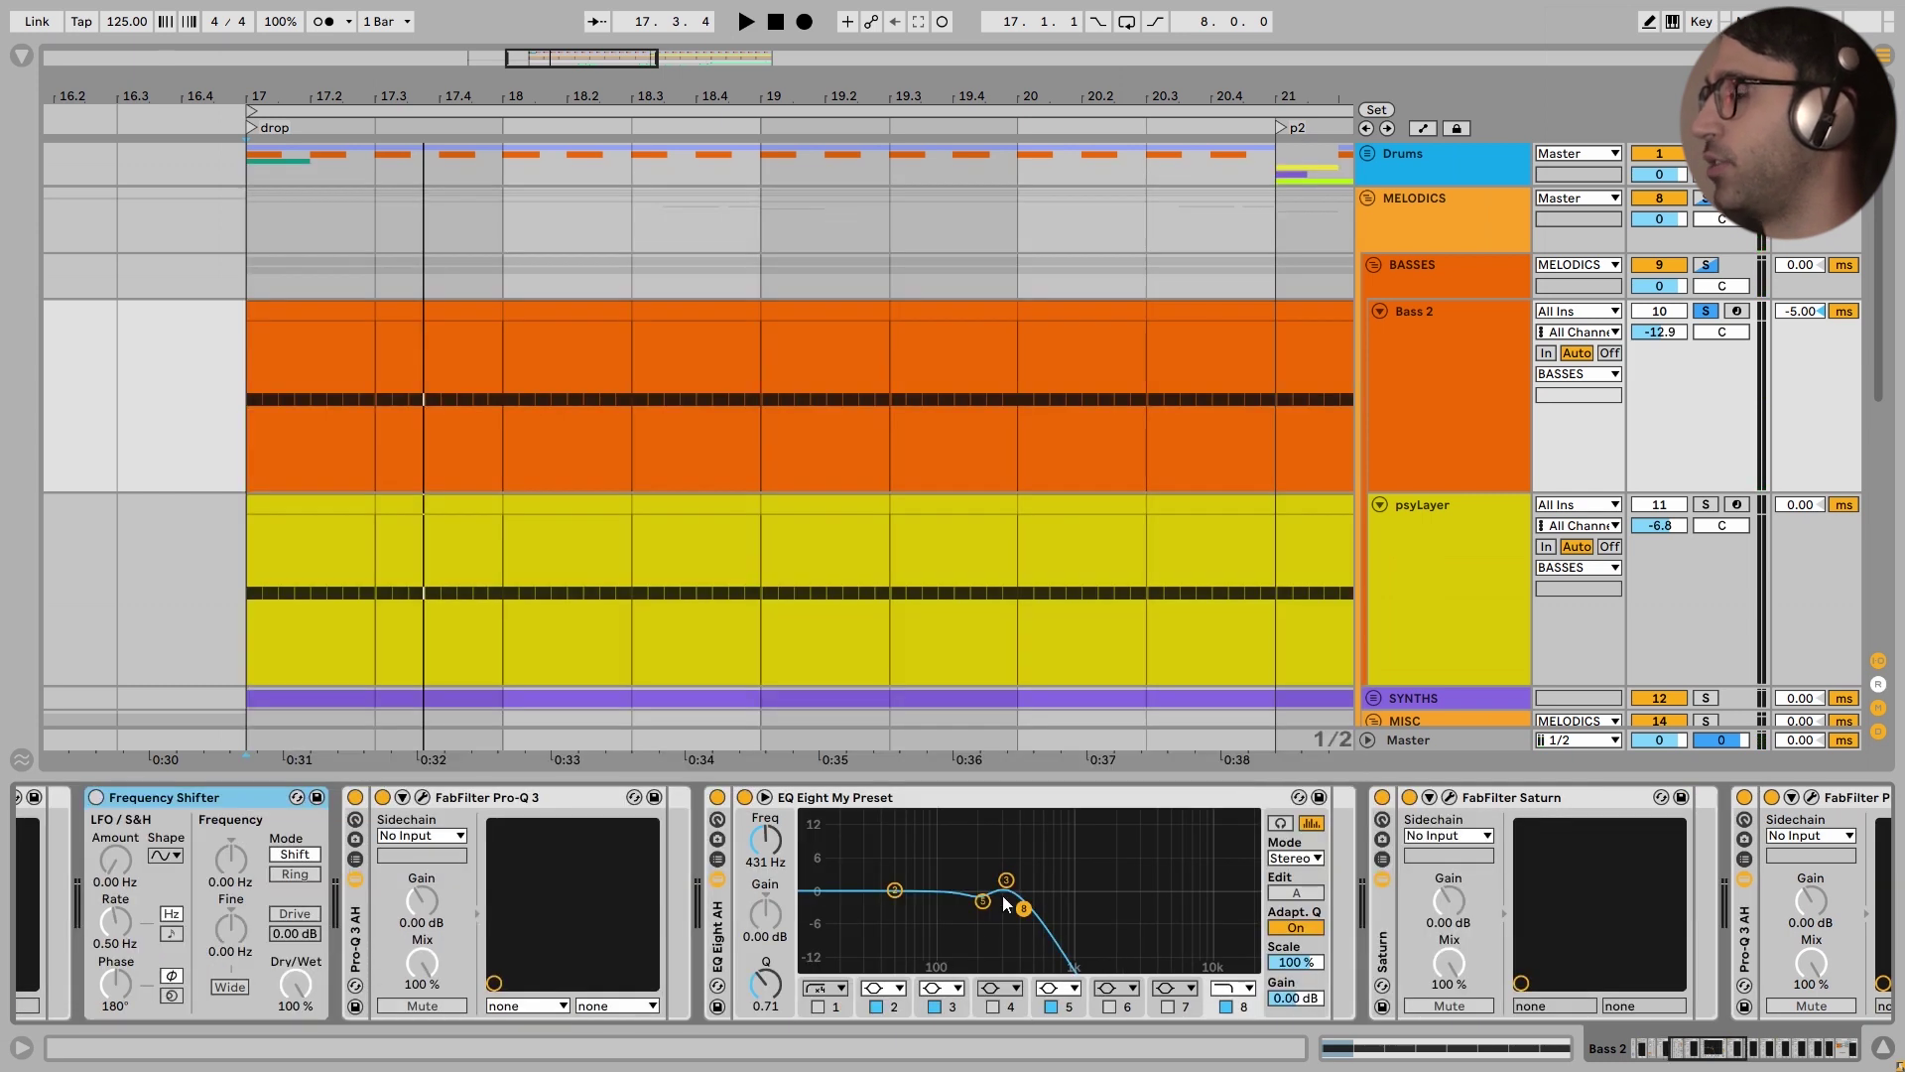
scroll(1005, 893, right, 3)
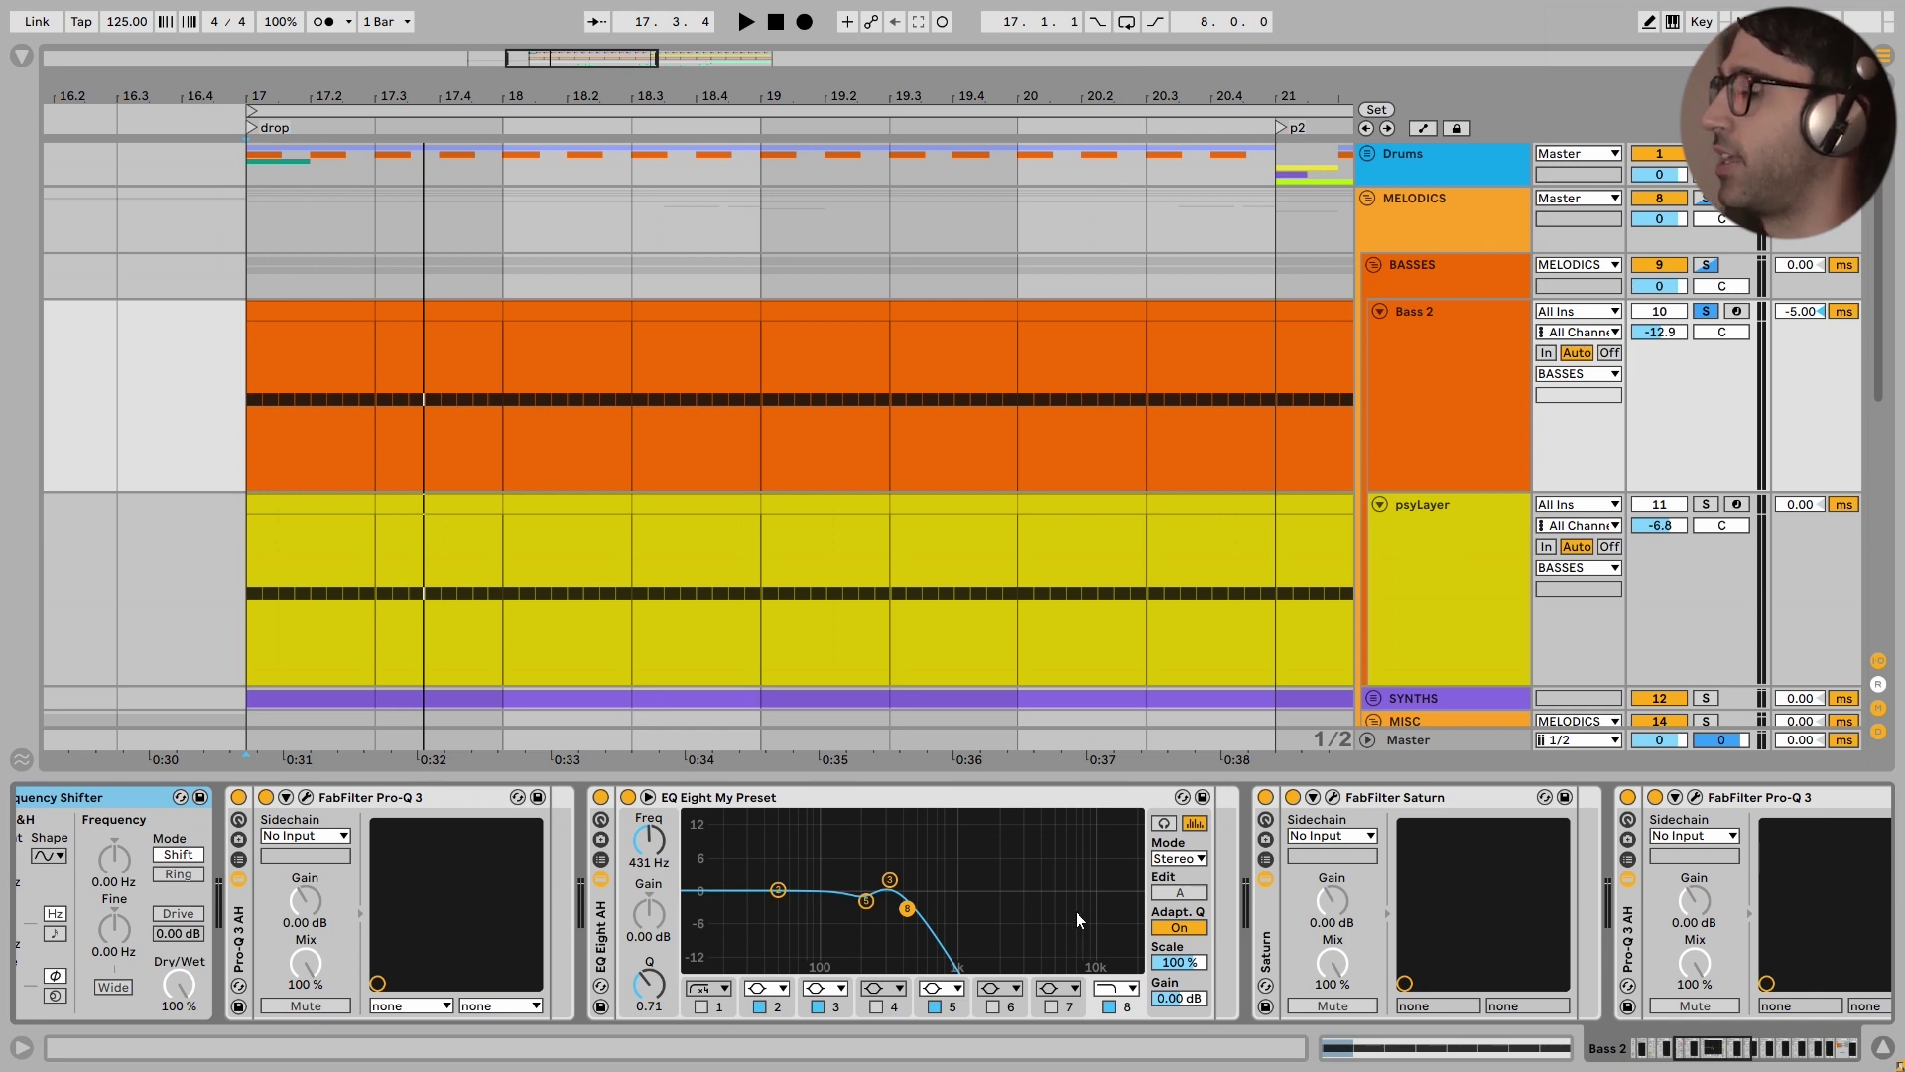
scroll(1076, 919, right, 3)
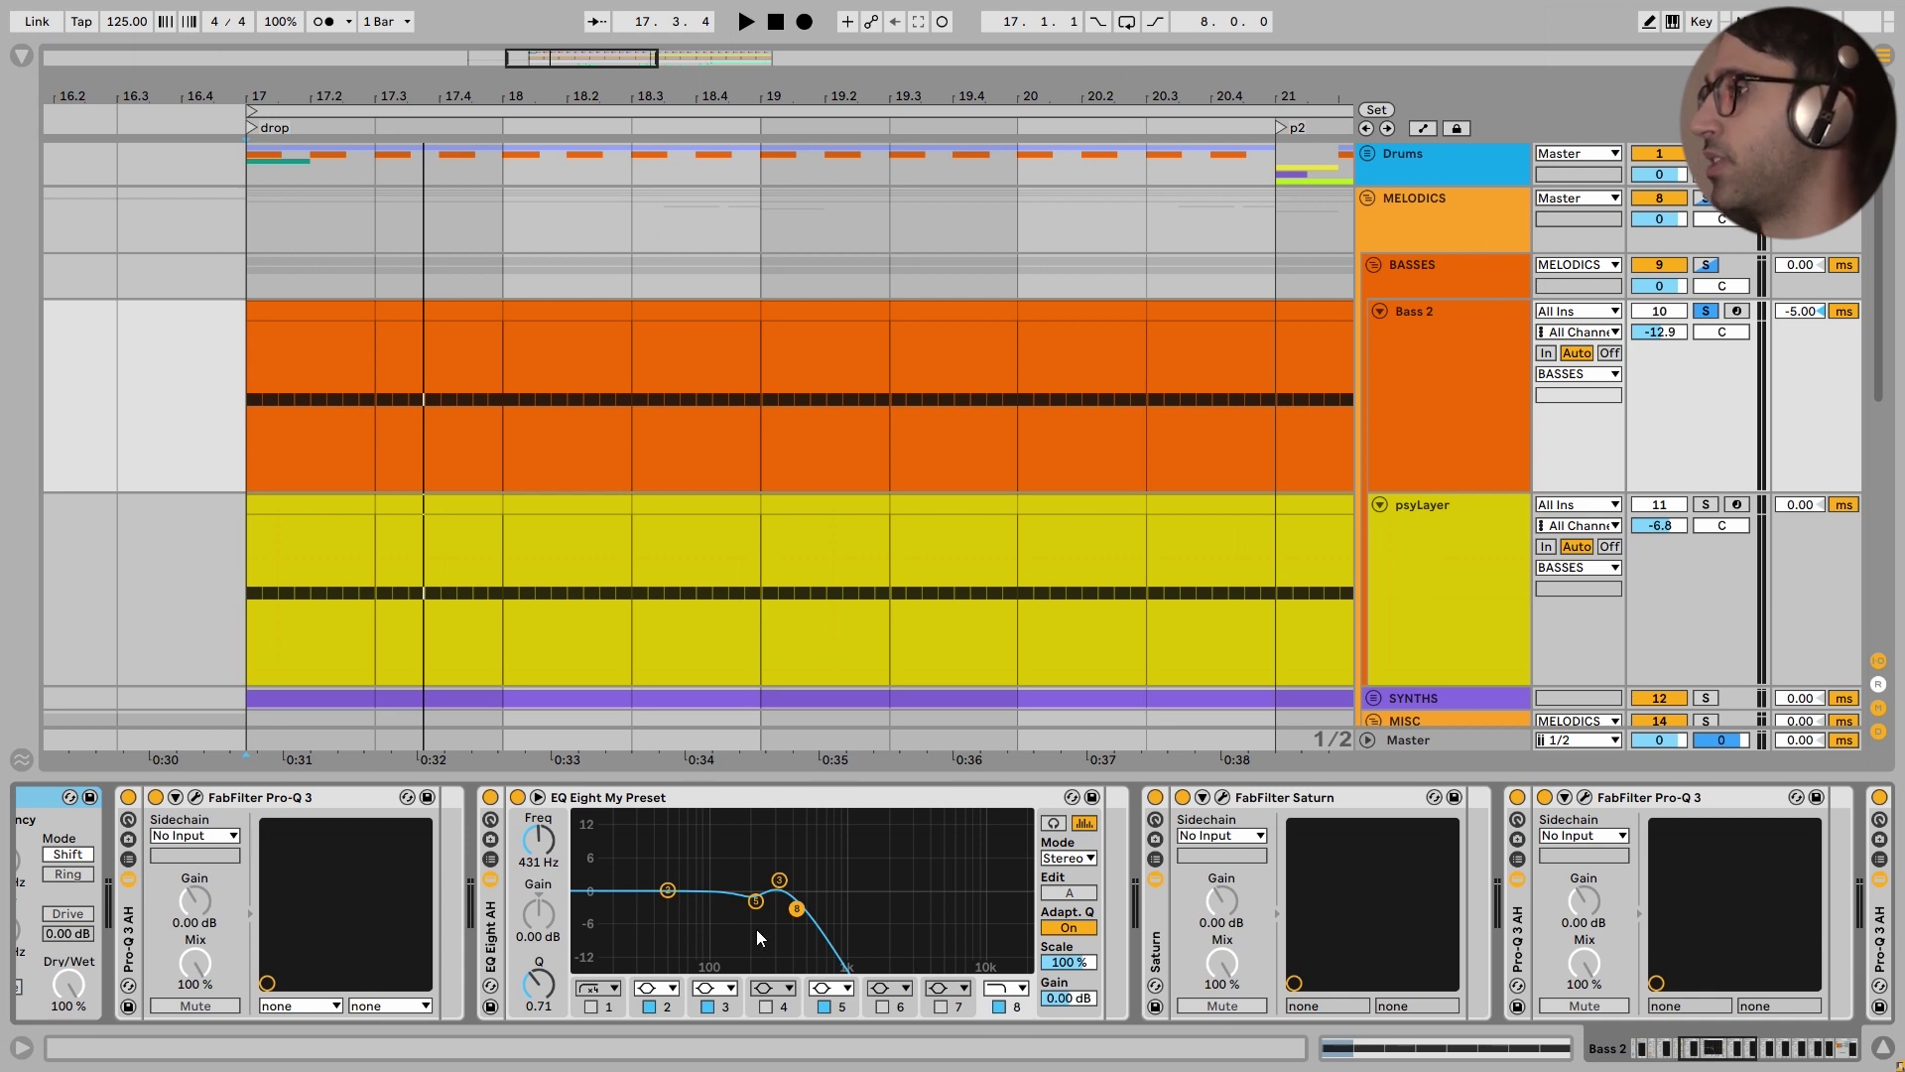
click(1223, 796)
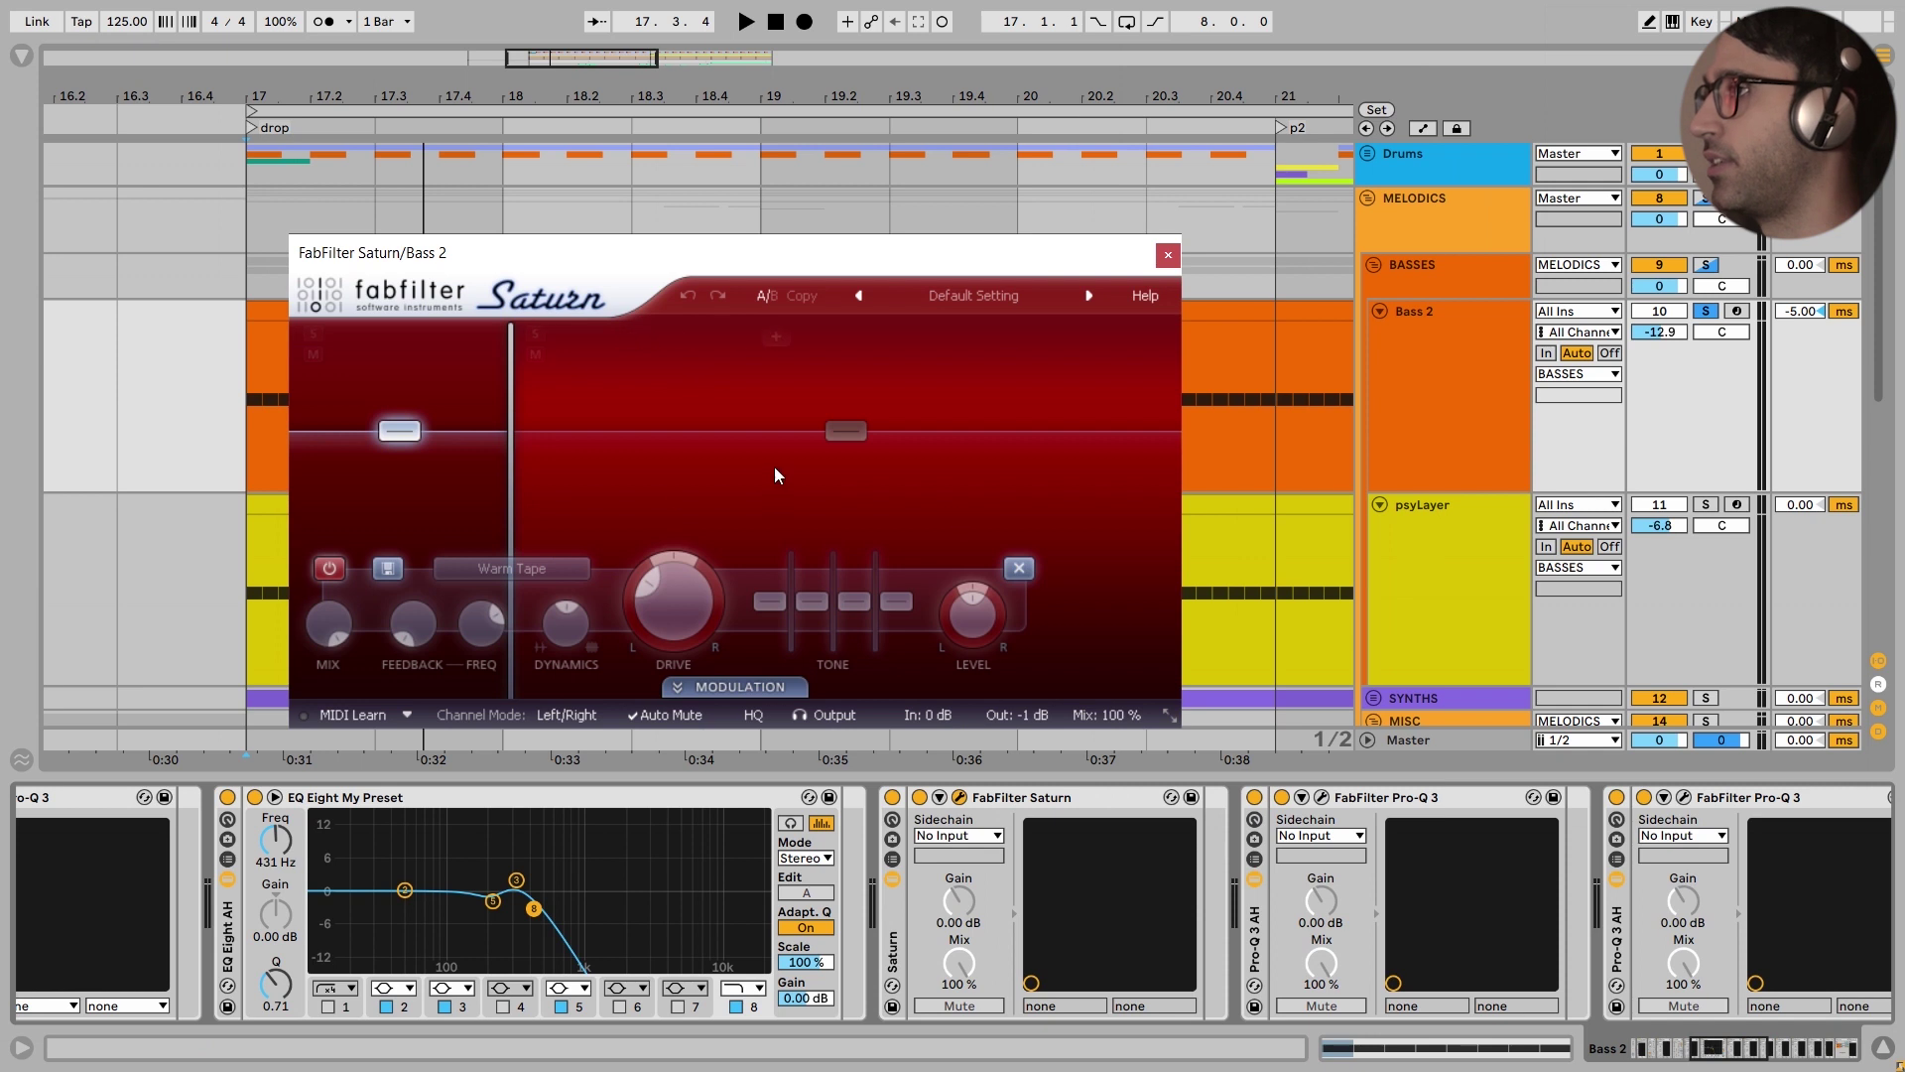
click(743, 407)
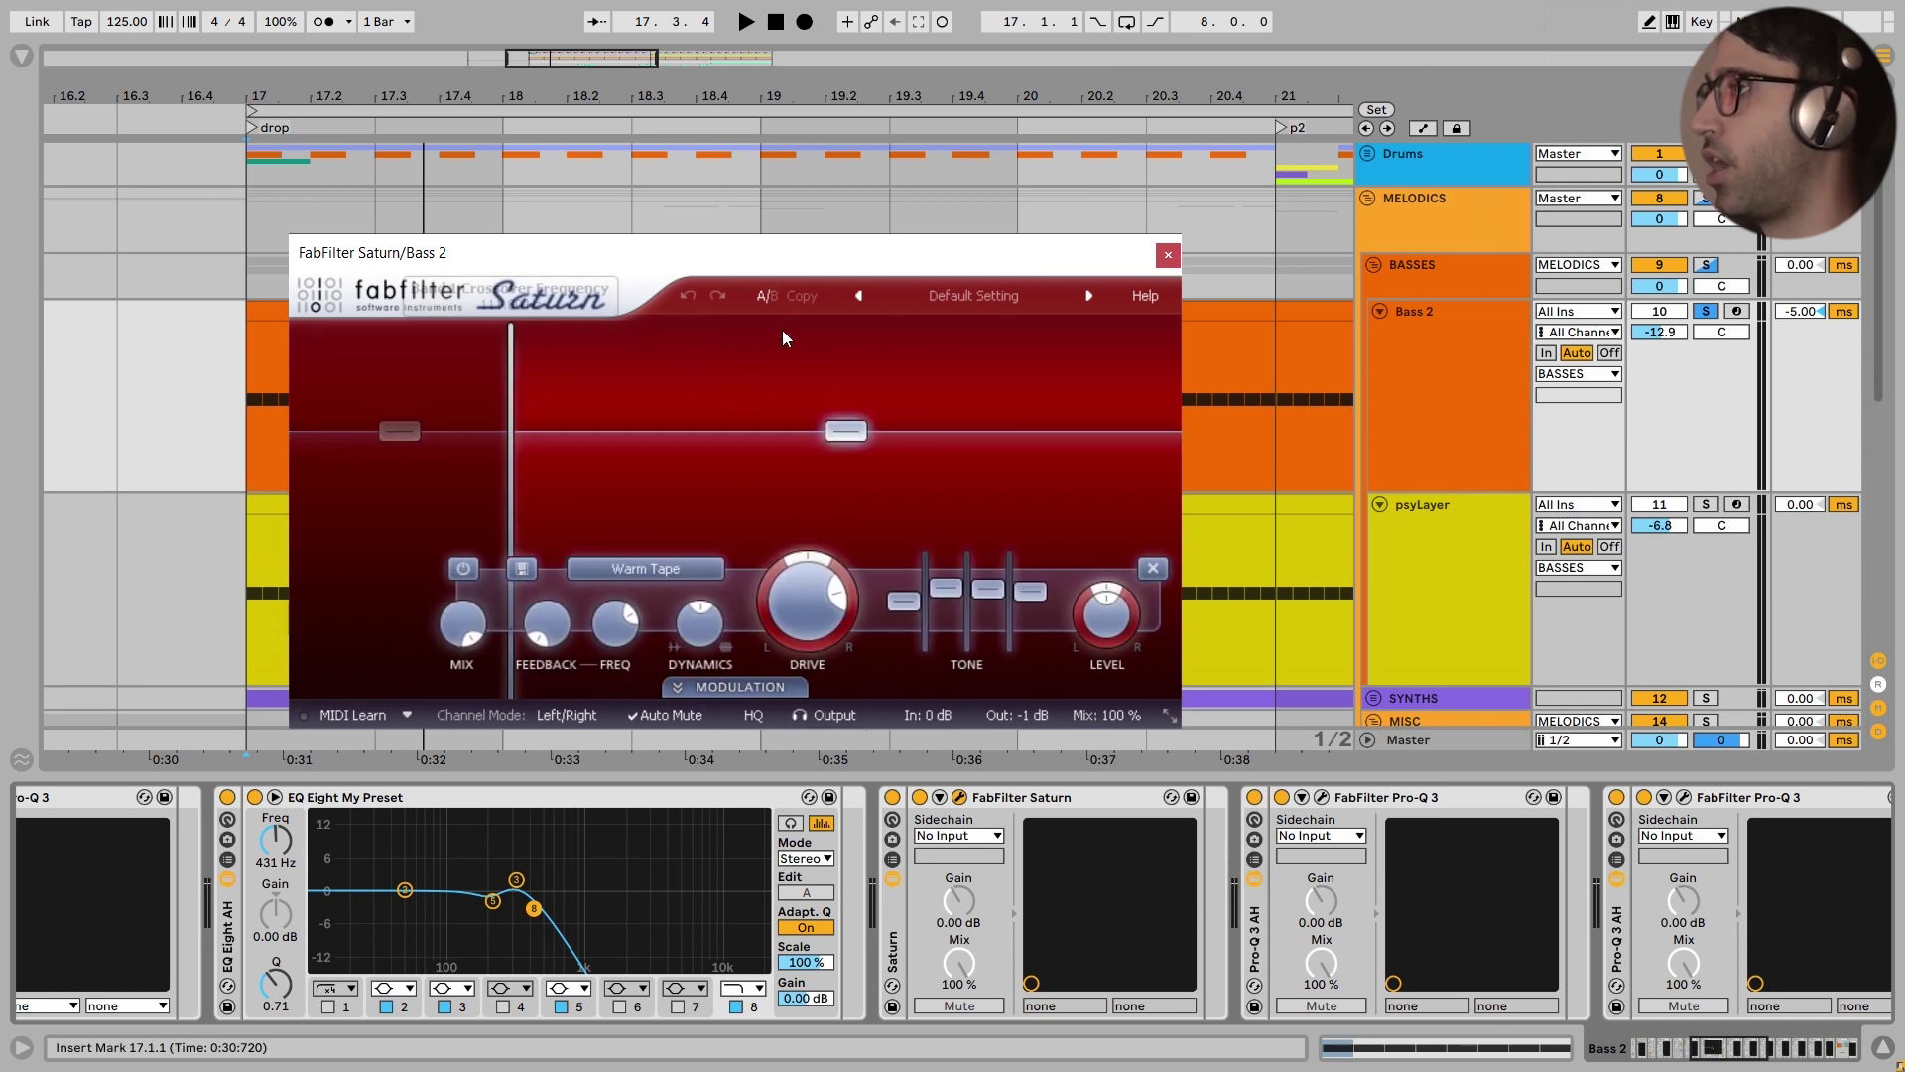
click(1168, 255)
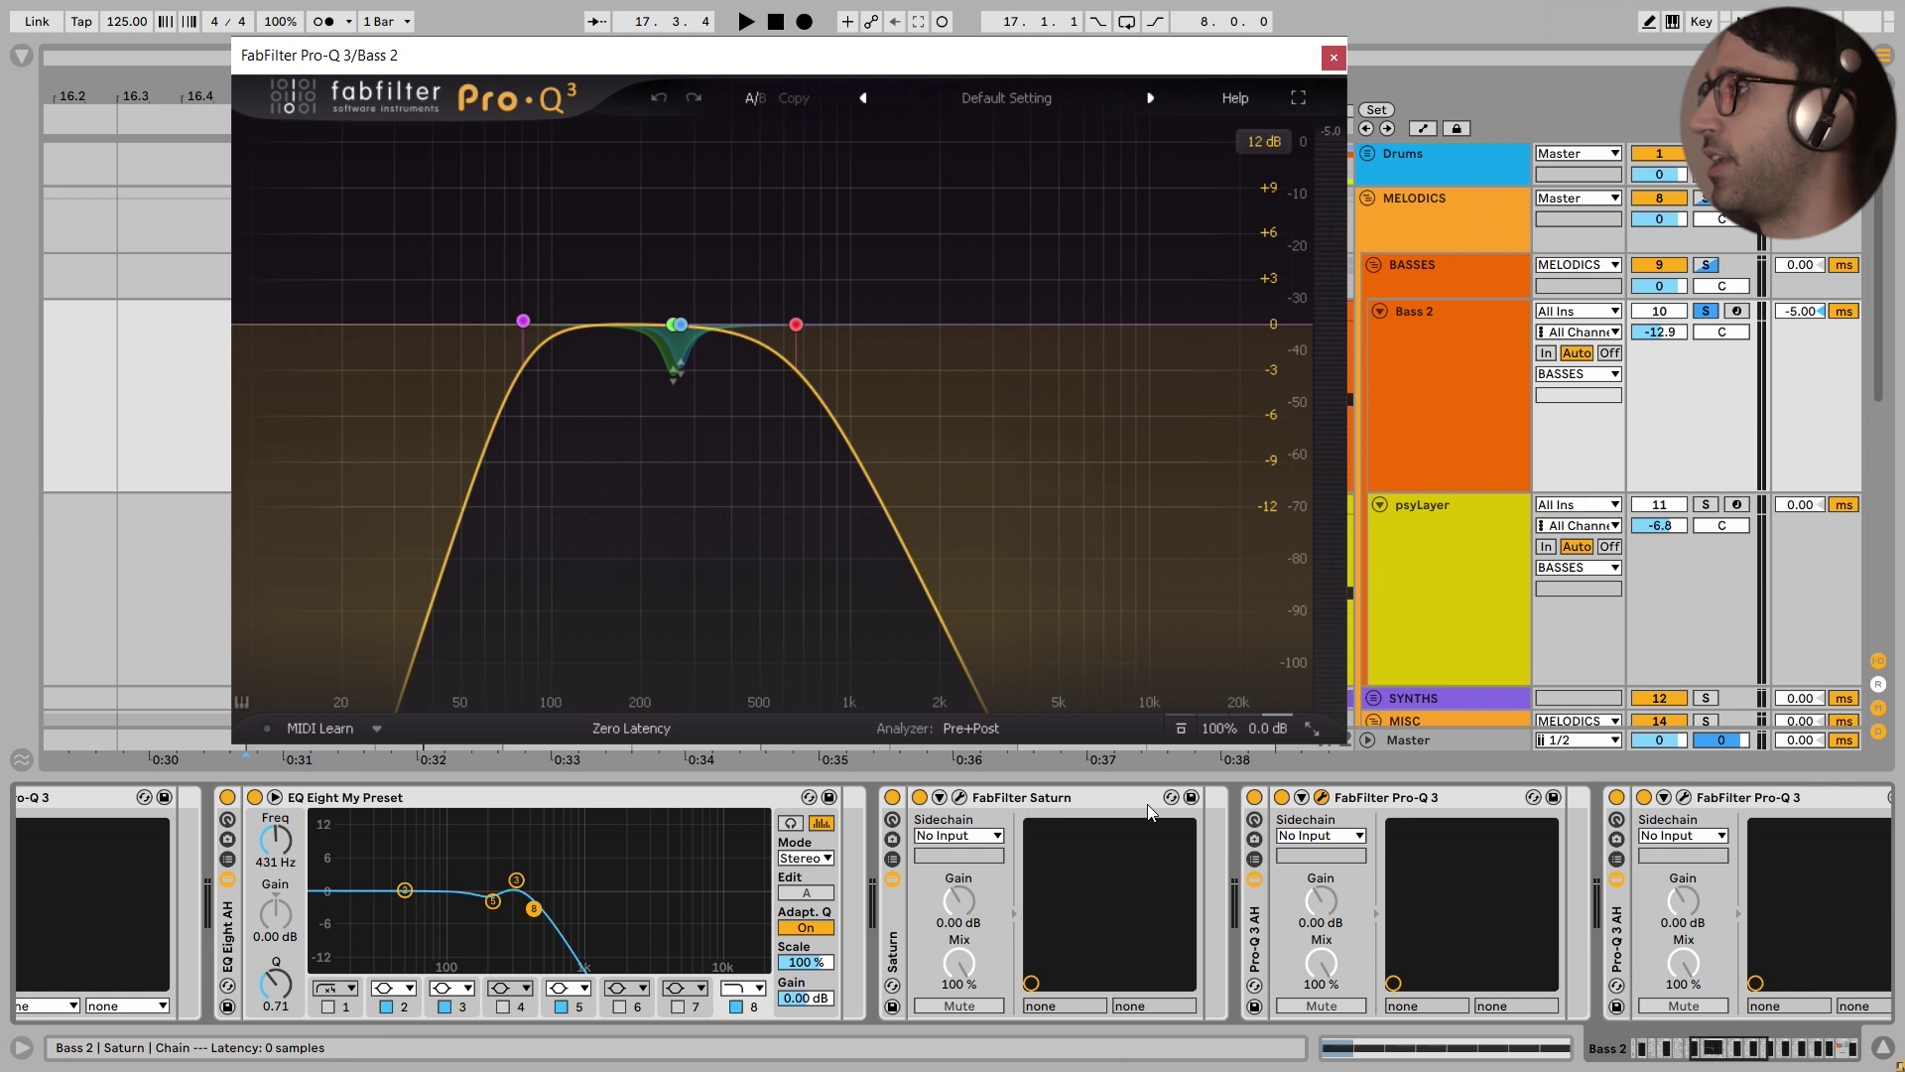
click(892, 796)
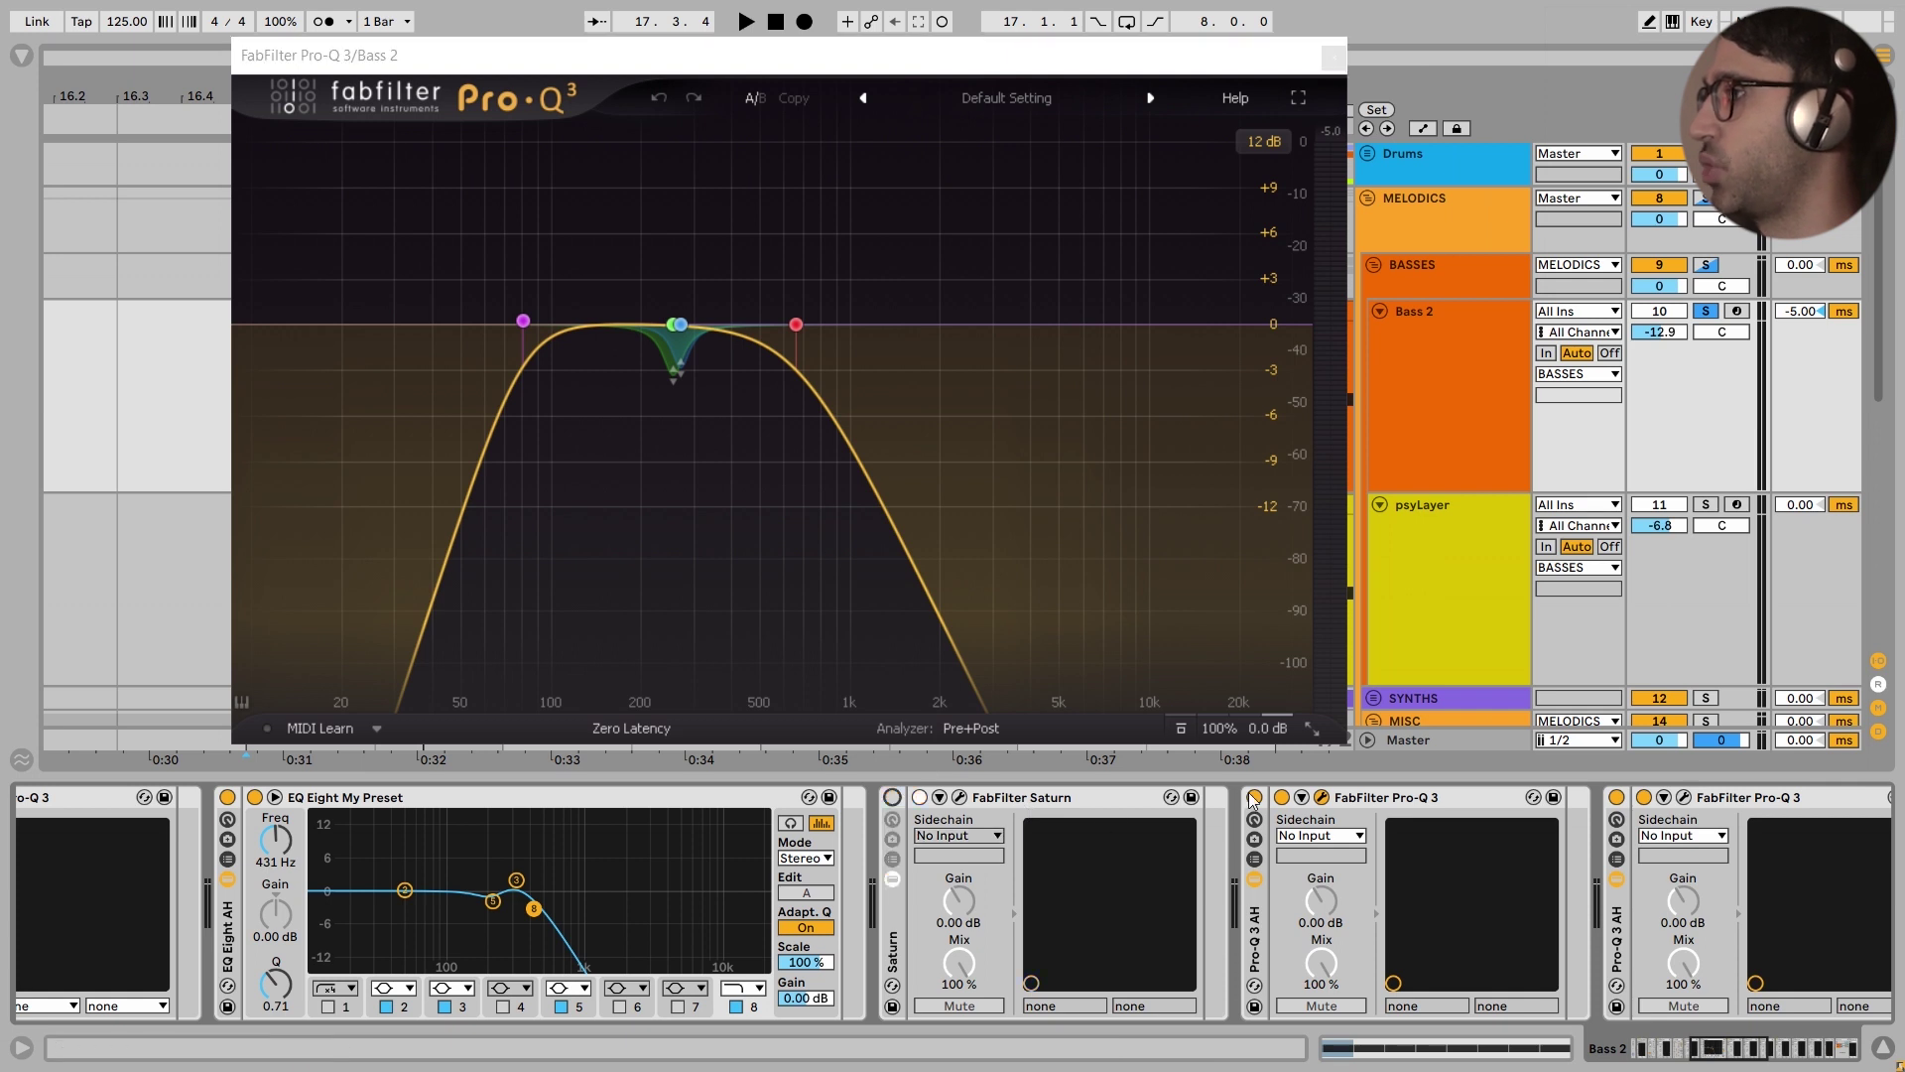
click(1254, 797)
key(space)
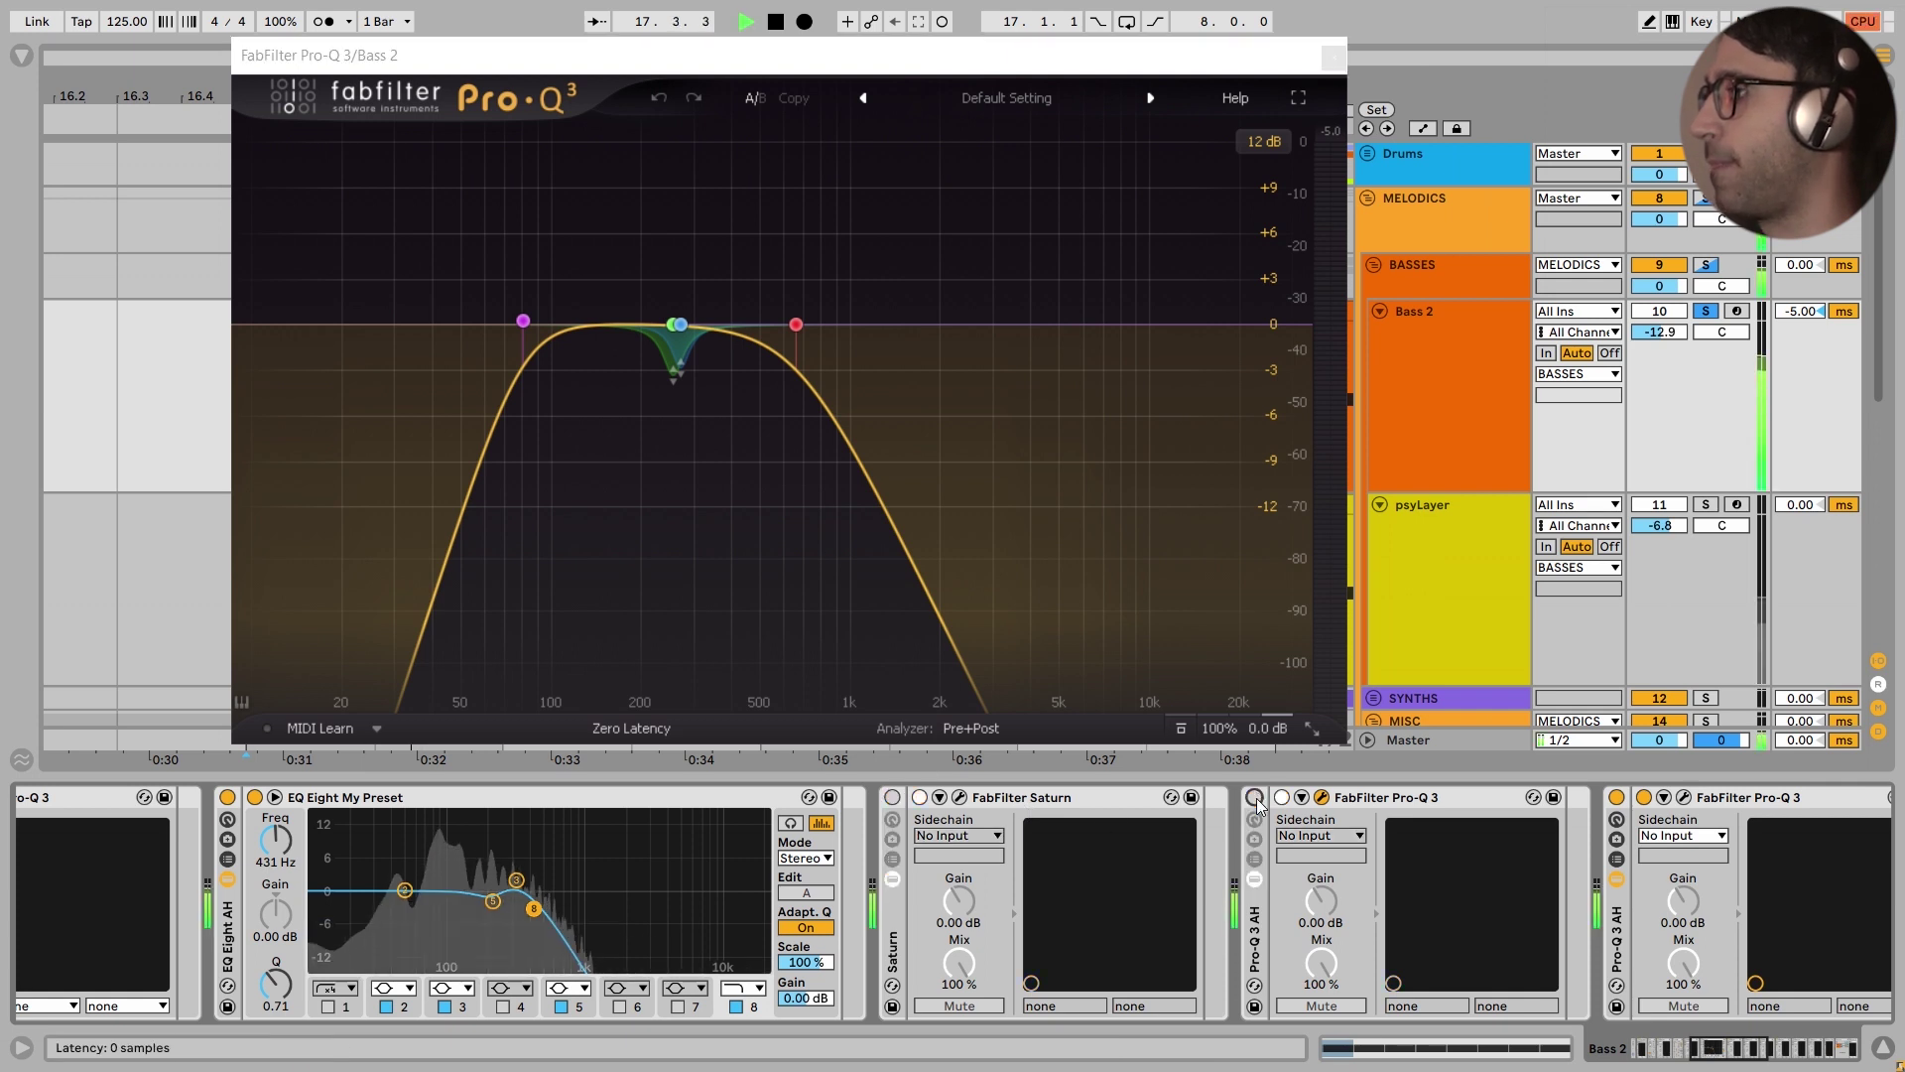
click(1255, 797)
click(893, 797)
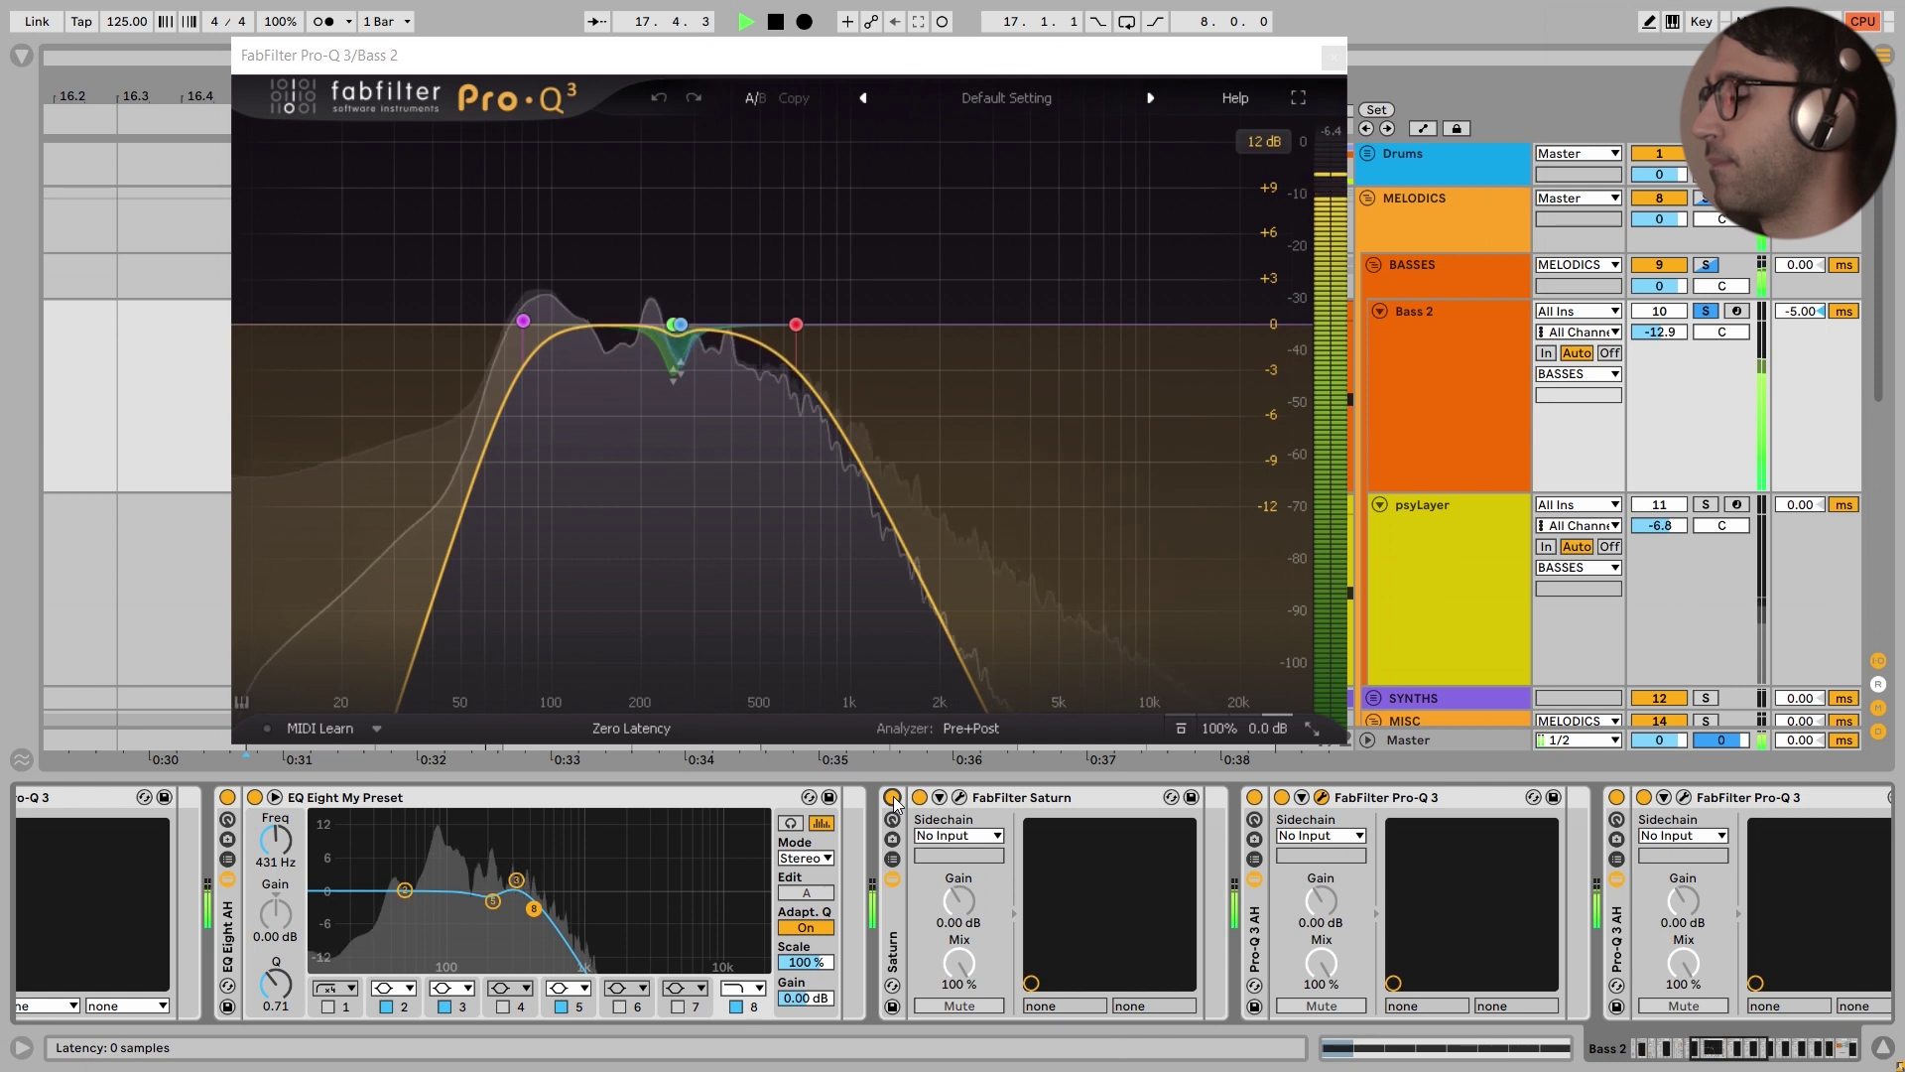
key(space)
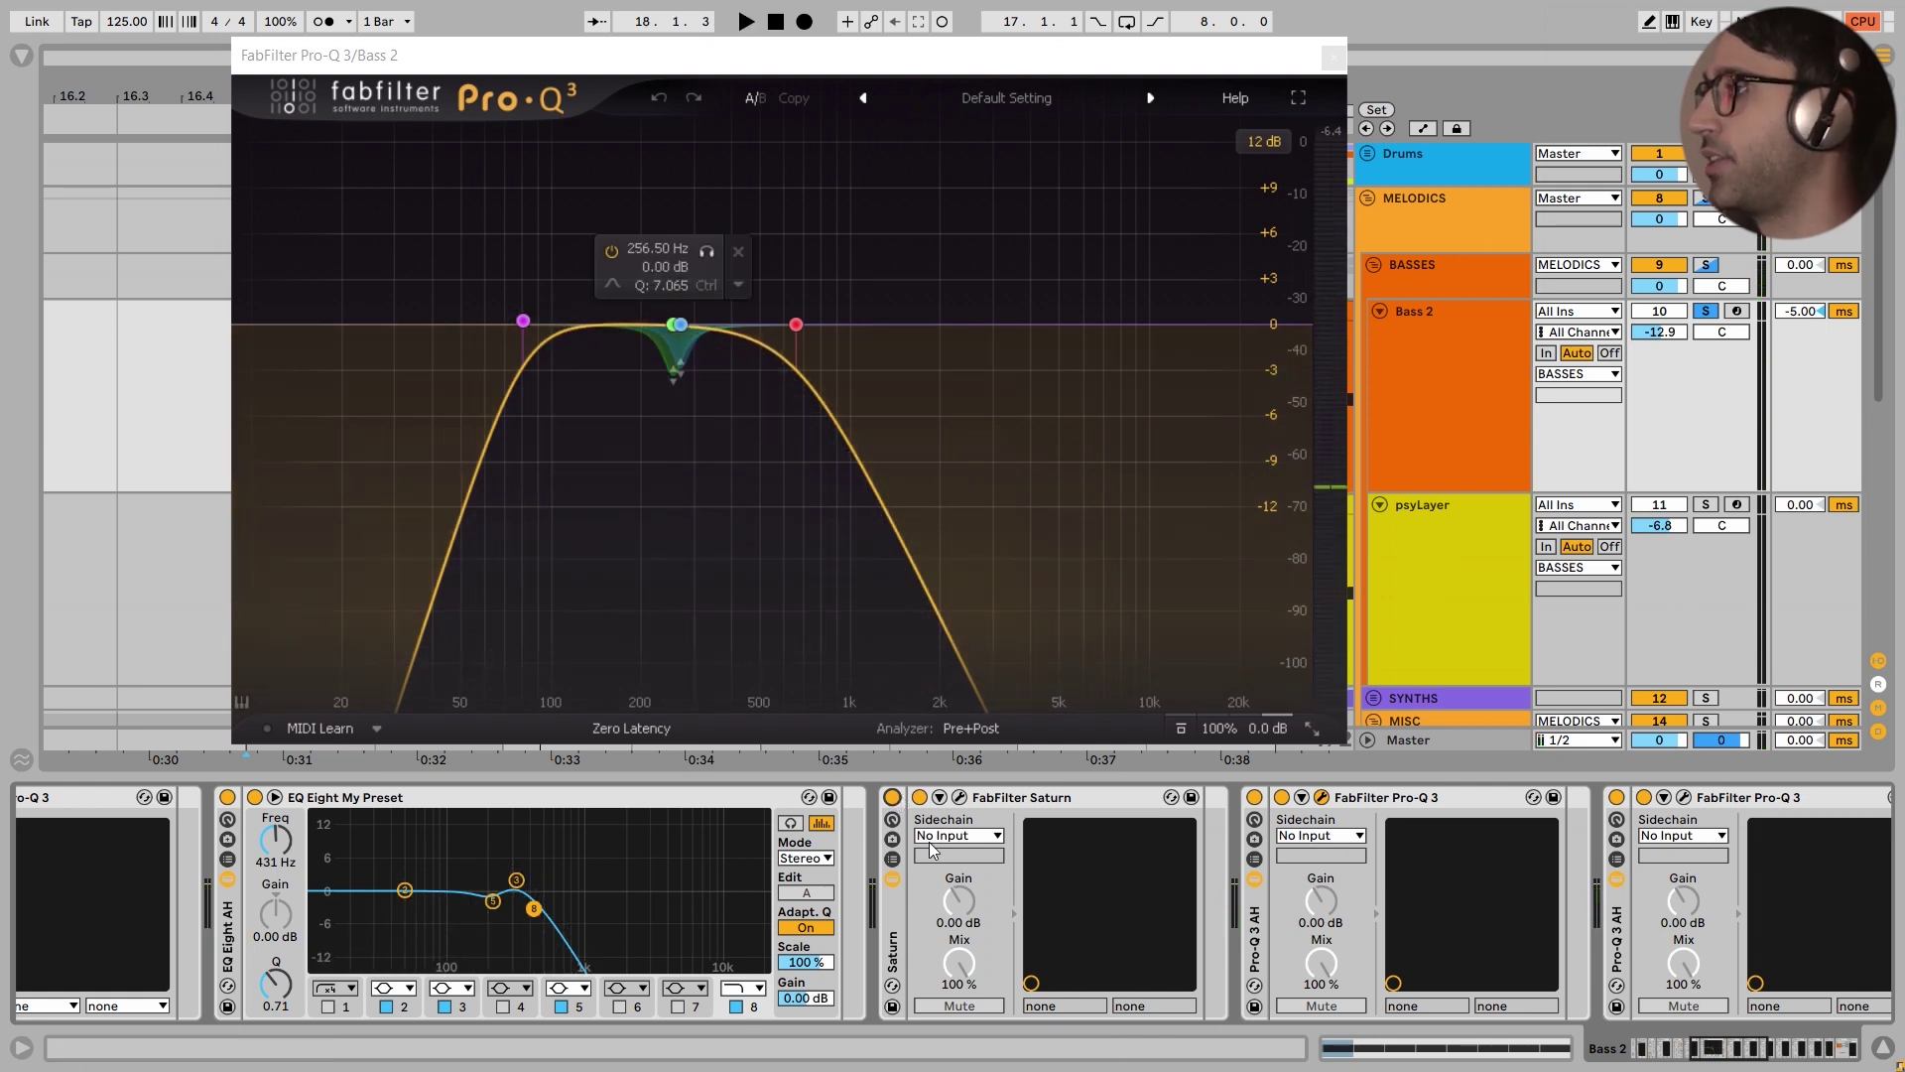
click(1000, 804)
click(969, 738)
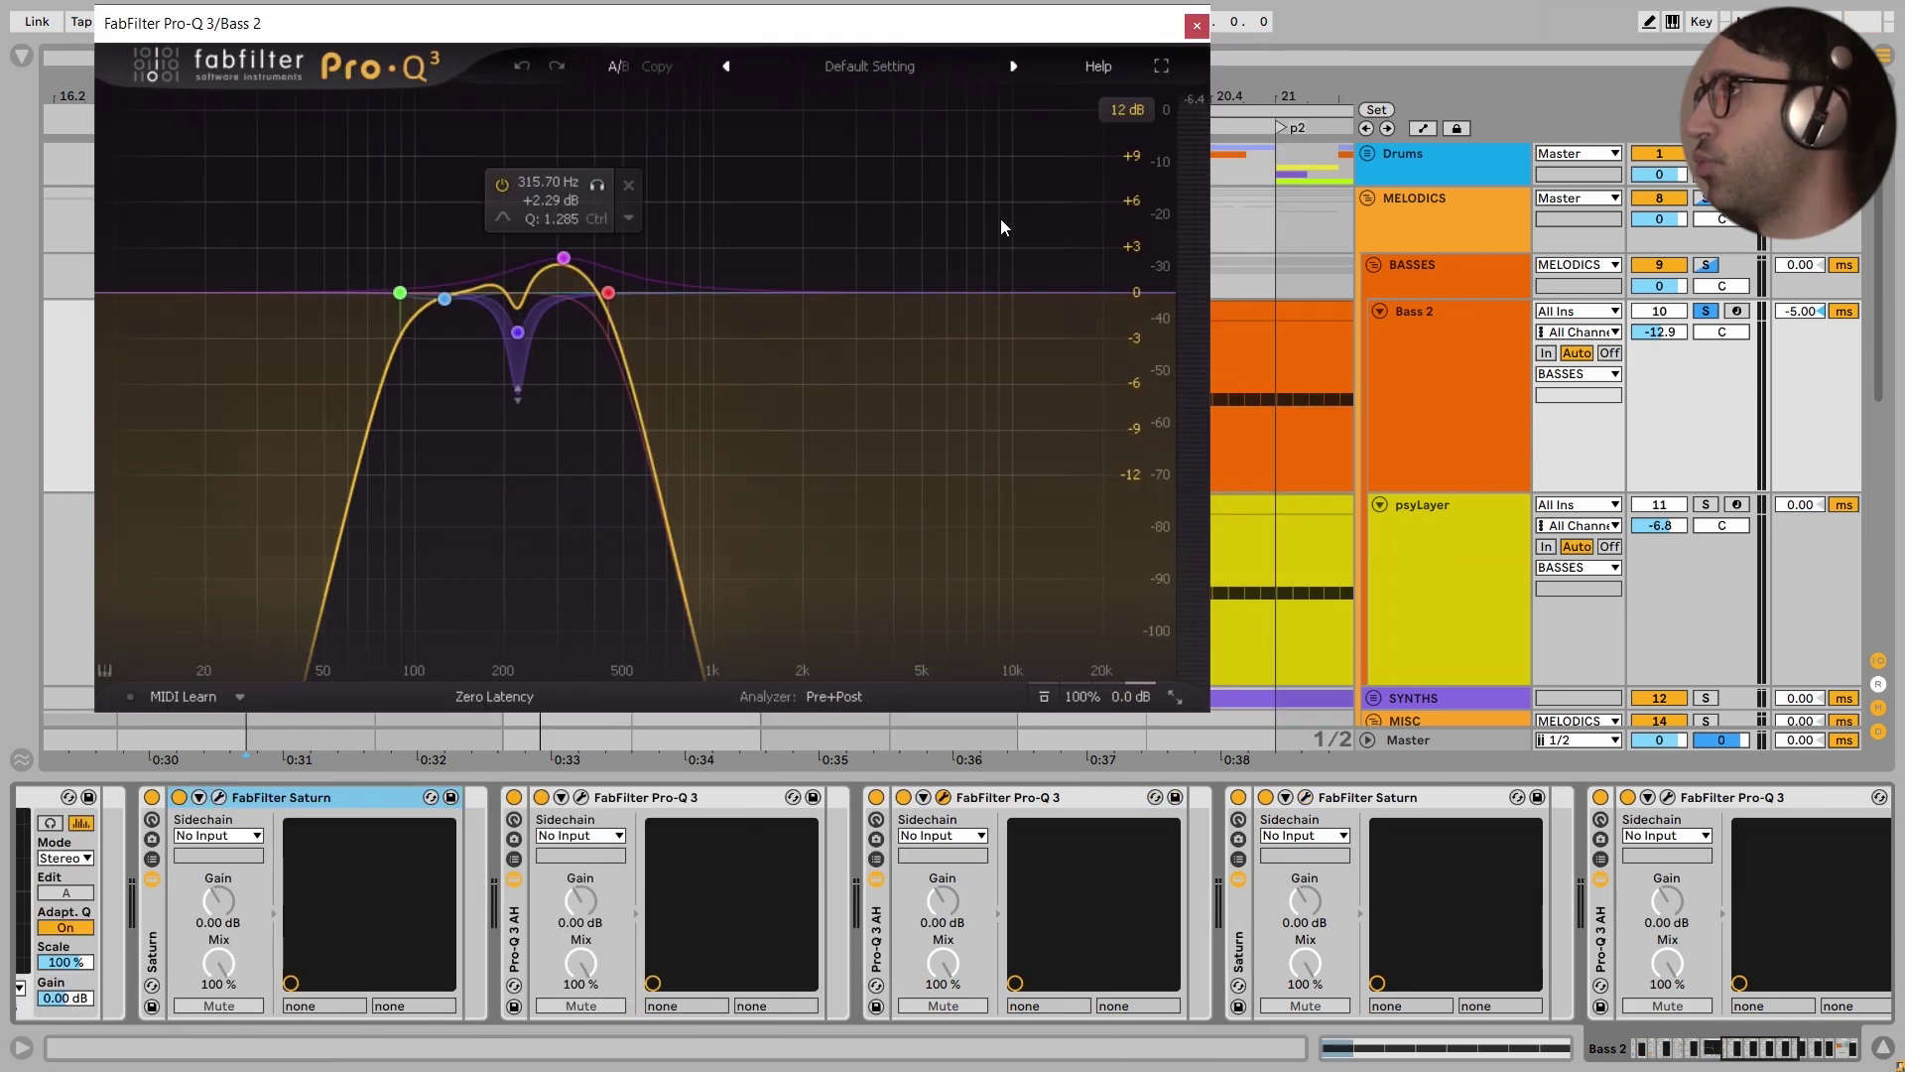
click(1198, 27)
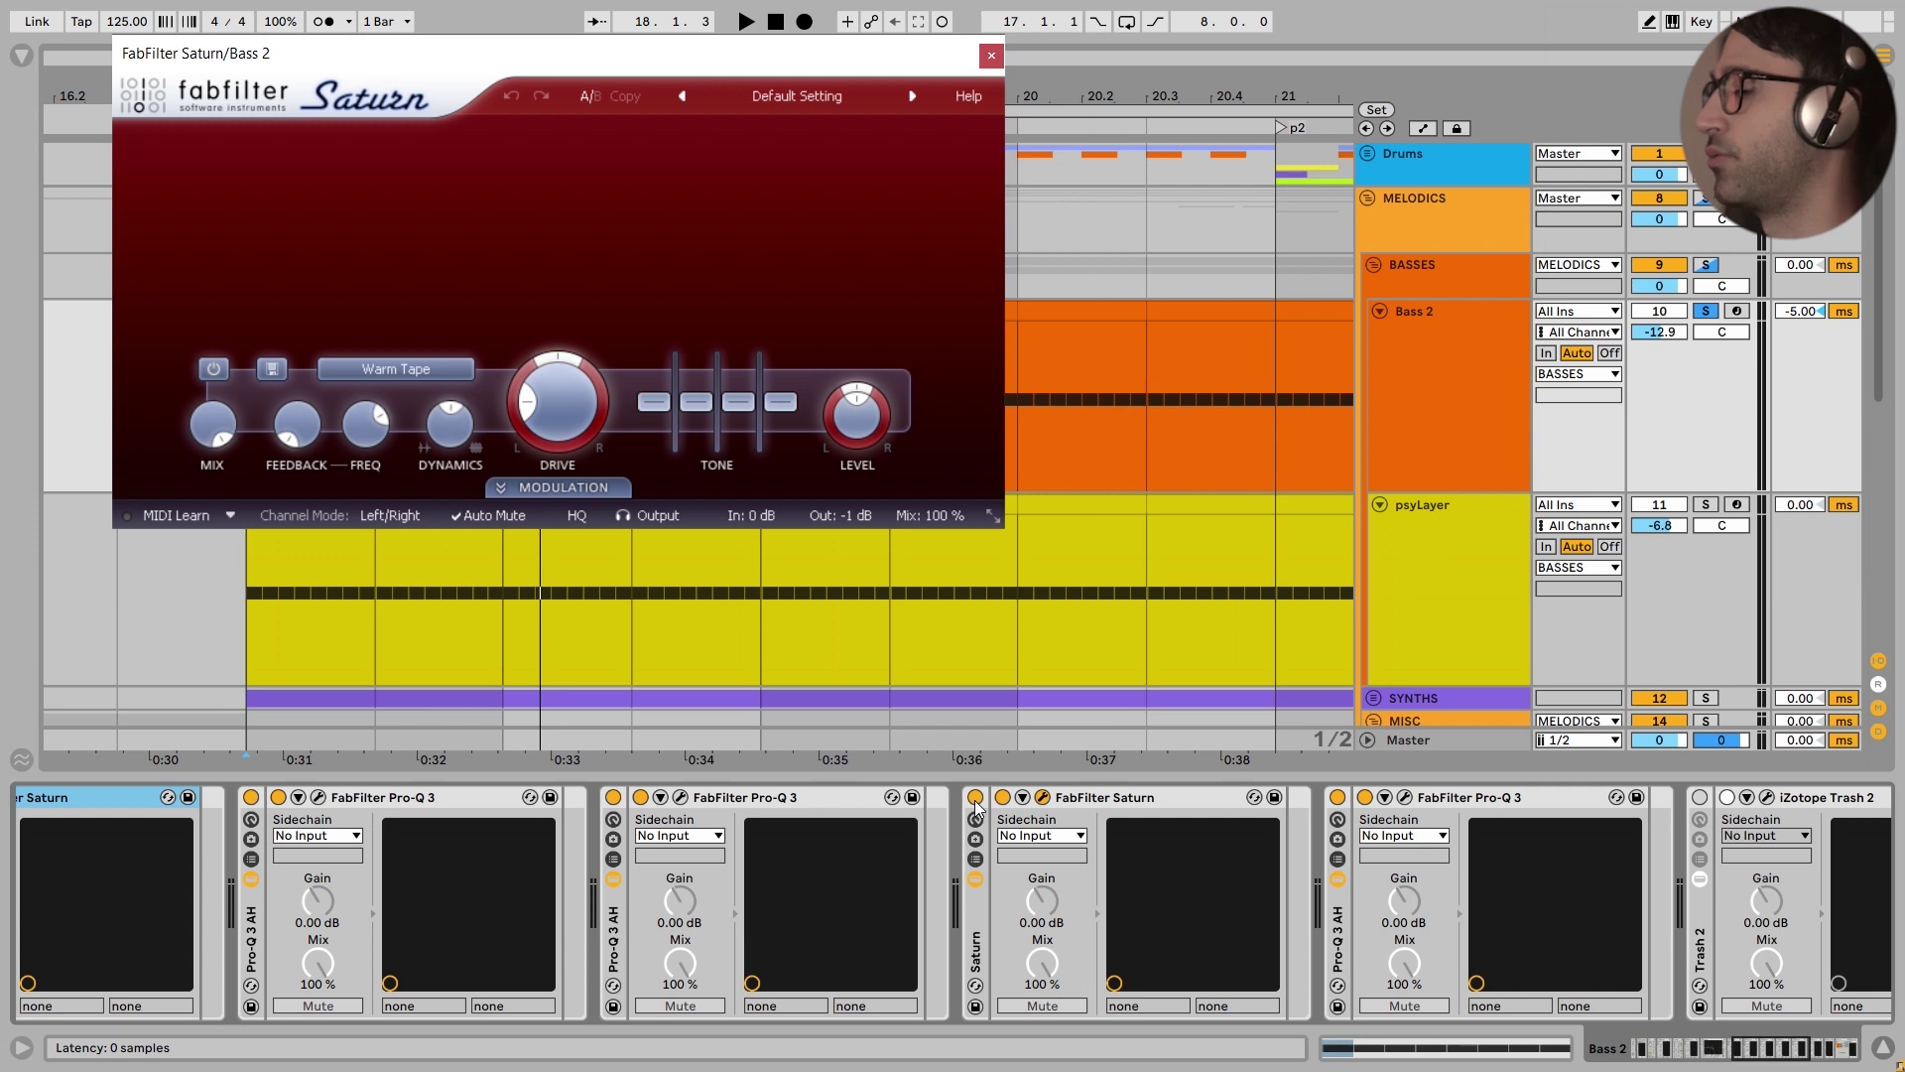
key(space)
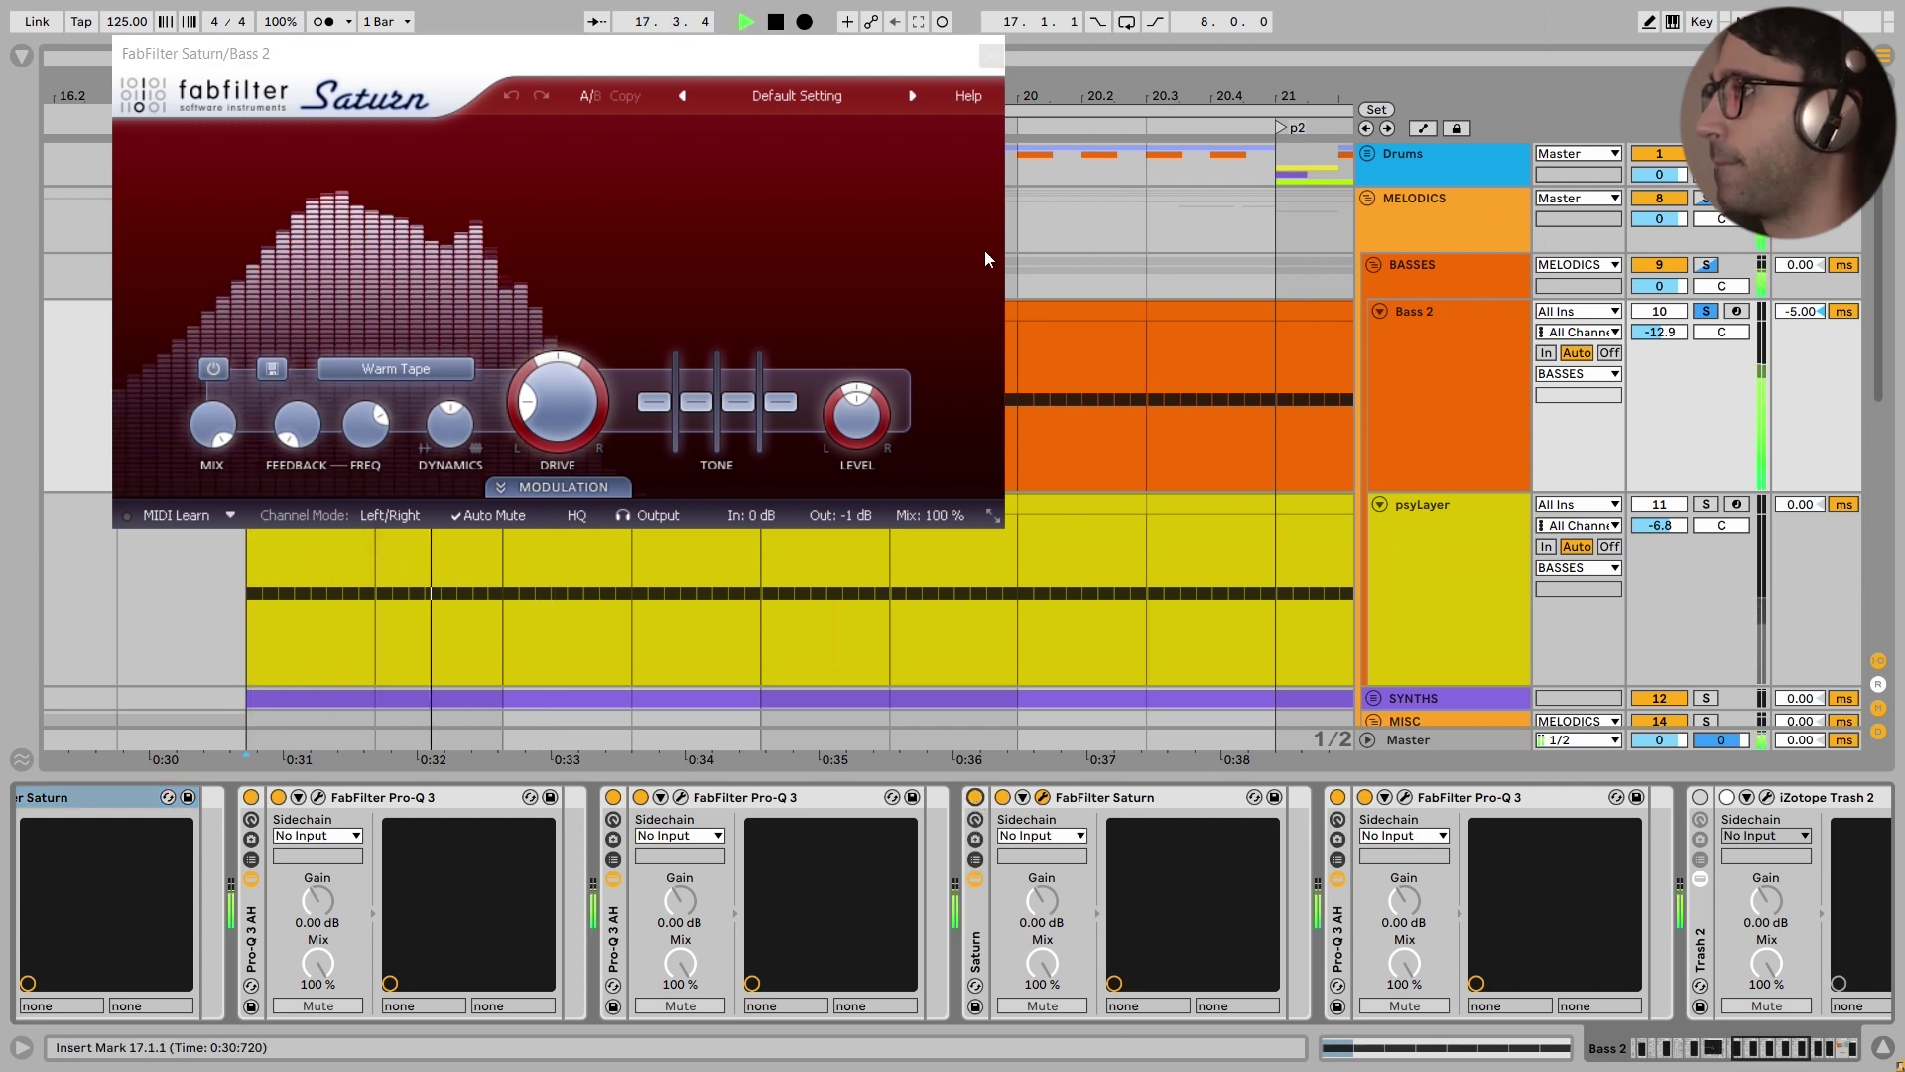
key(space)
click(993, 57)
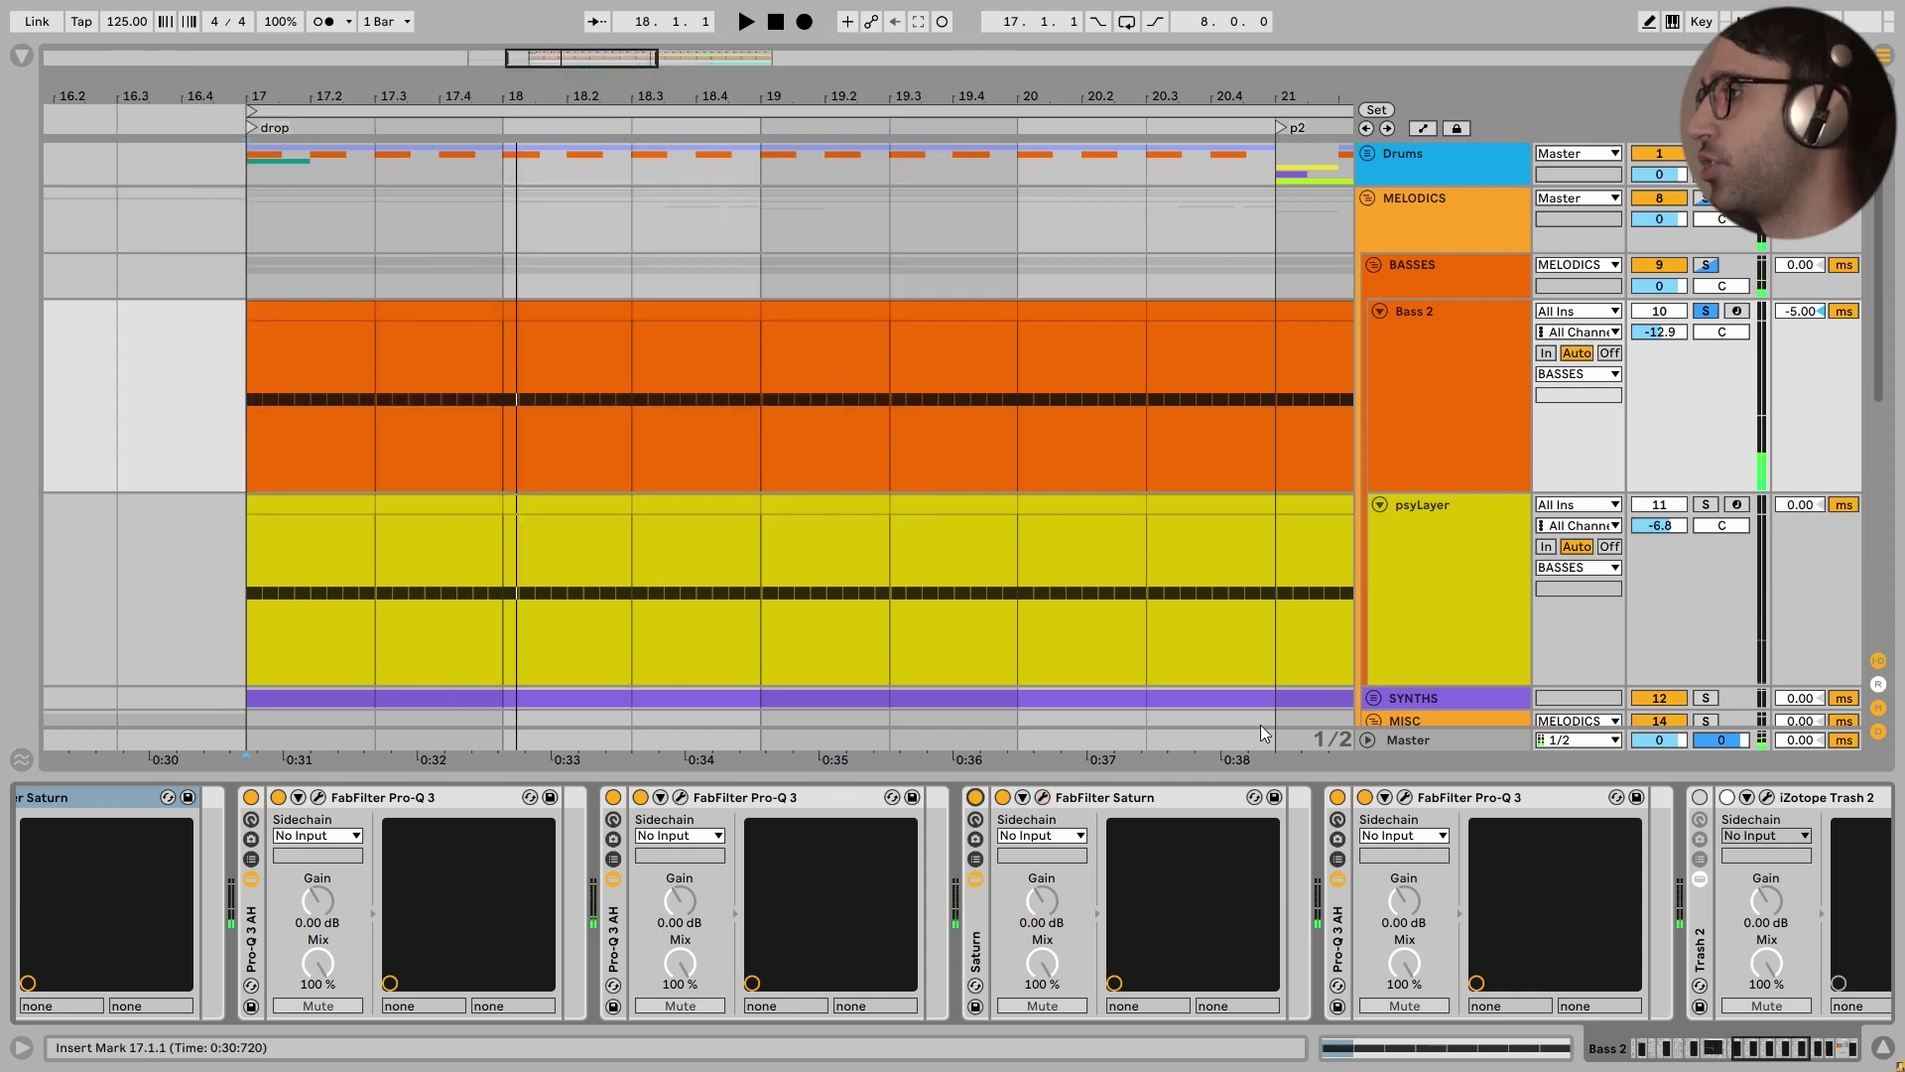
scroll(1208, 901, right, 2)
scroll(1221, 891, right, 2)
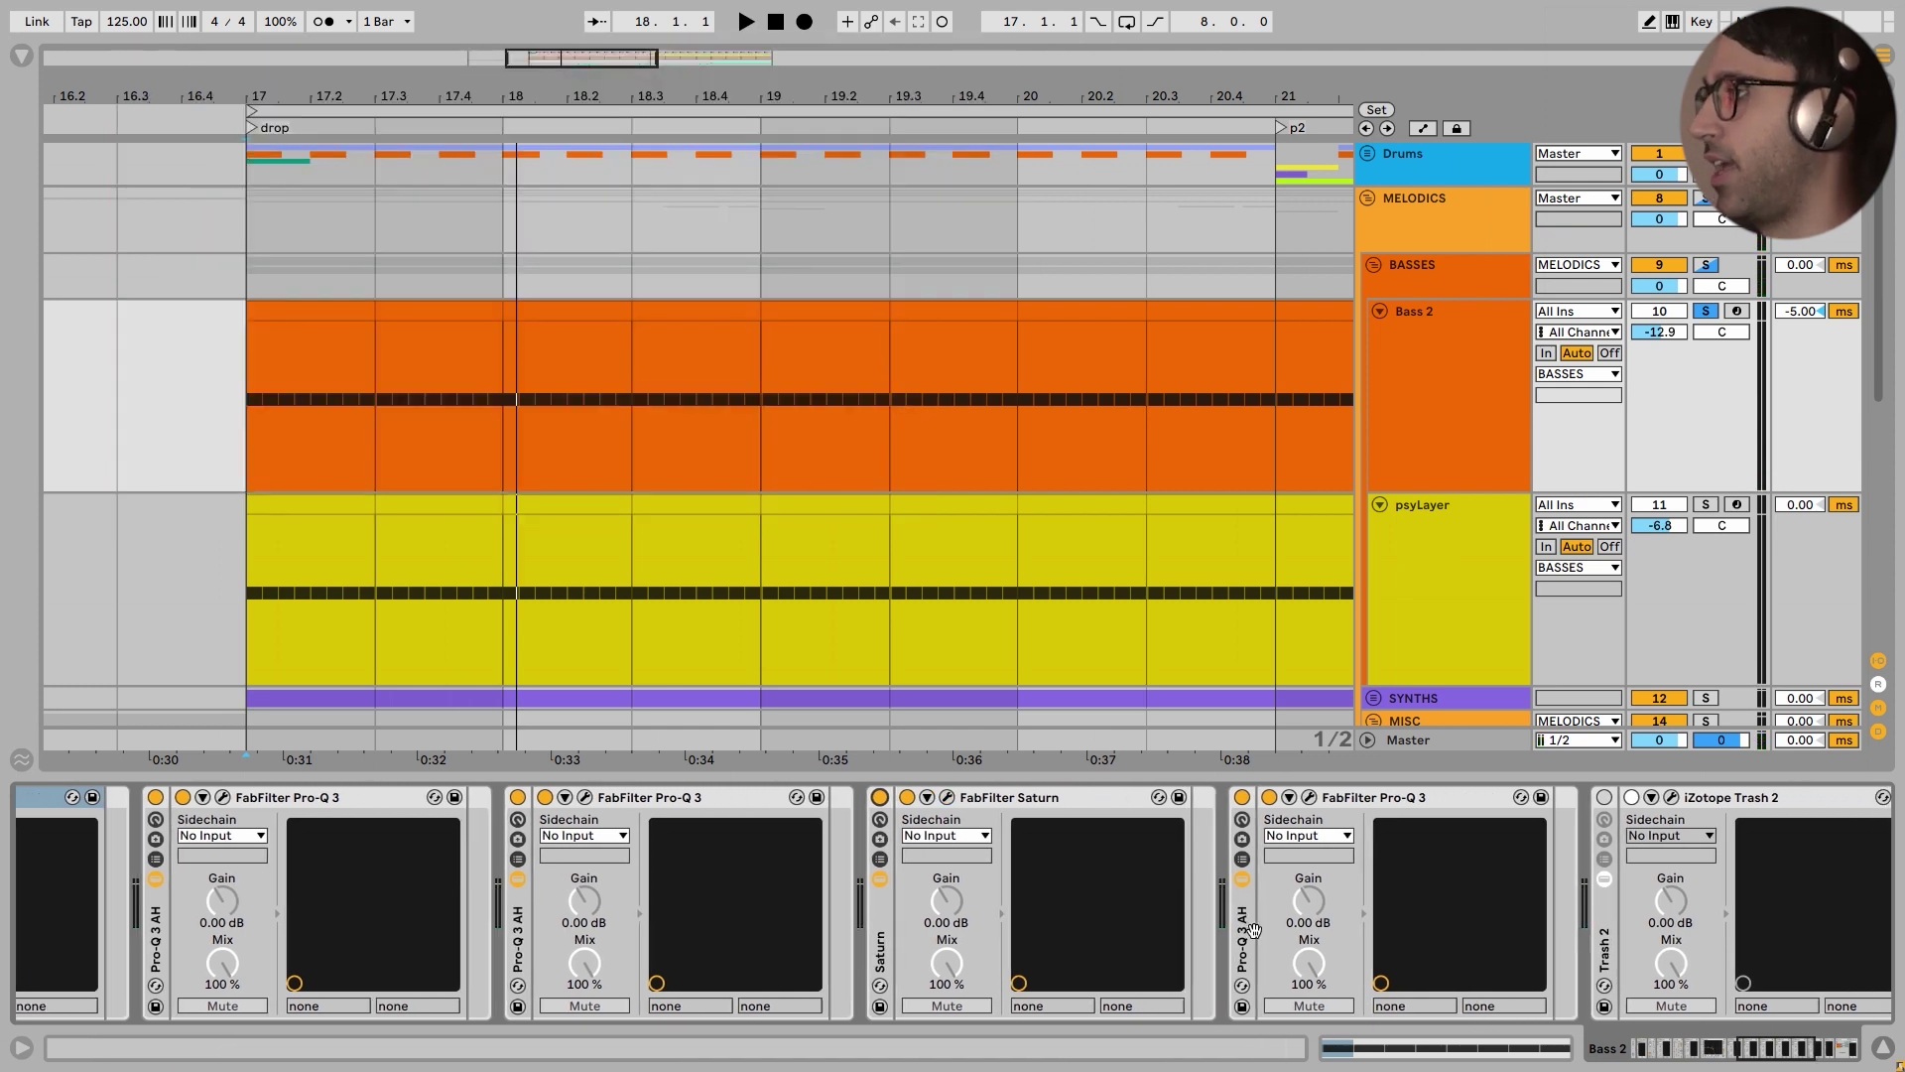
scroll(1263, 913, right, 2)
click(1219, 797)
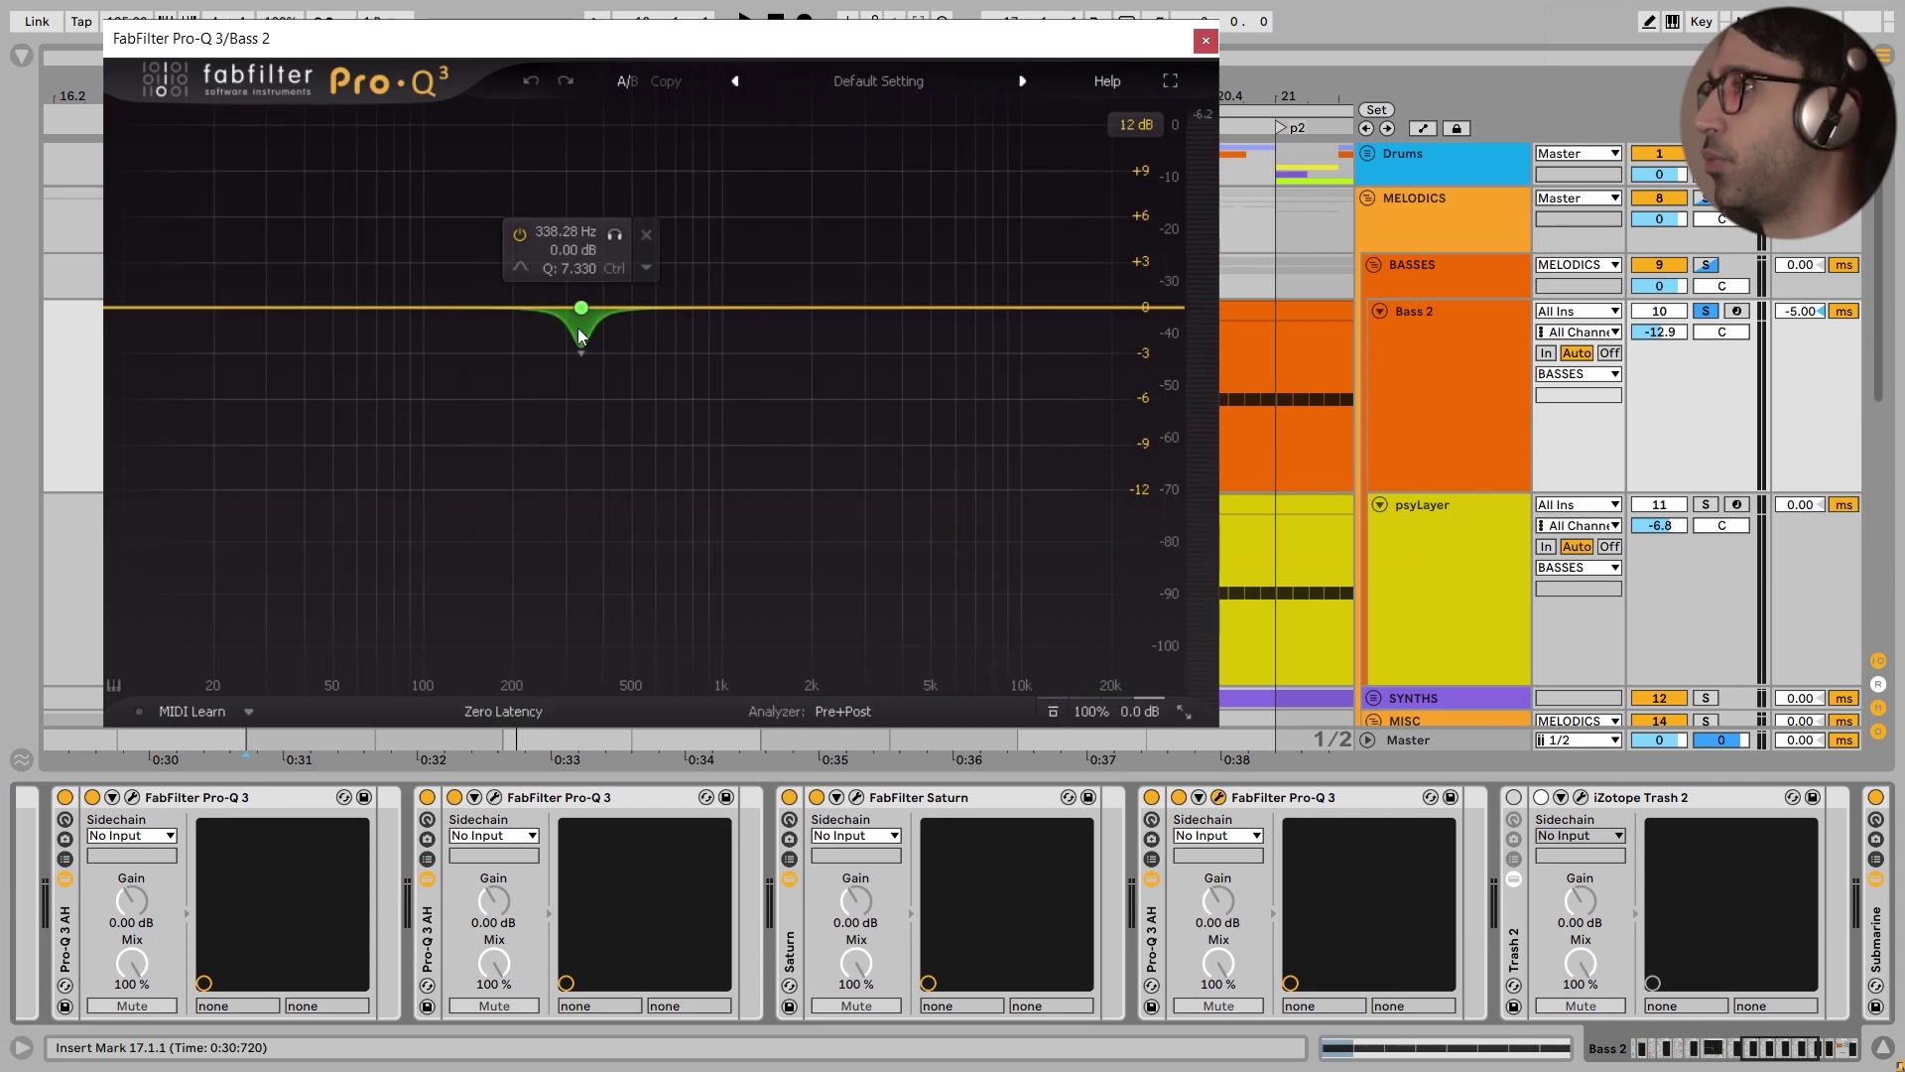
click(1206, 39)
scroll(1165, 861, right, 6)
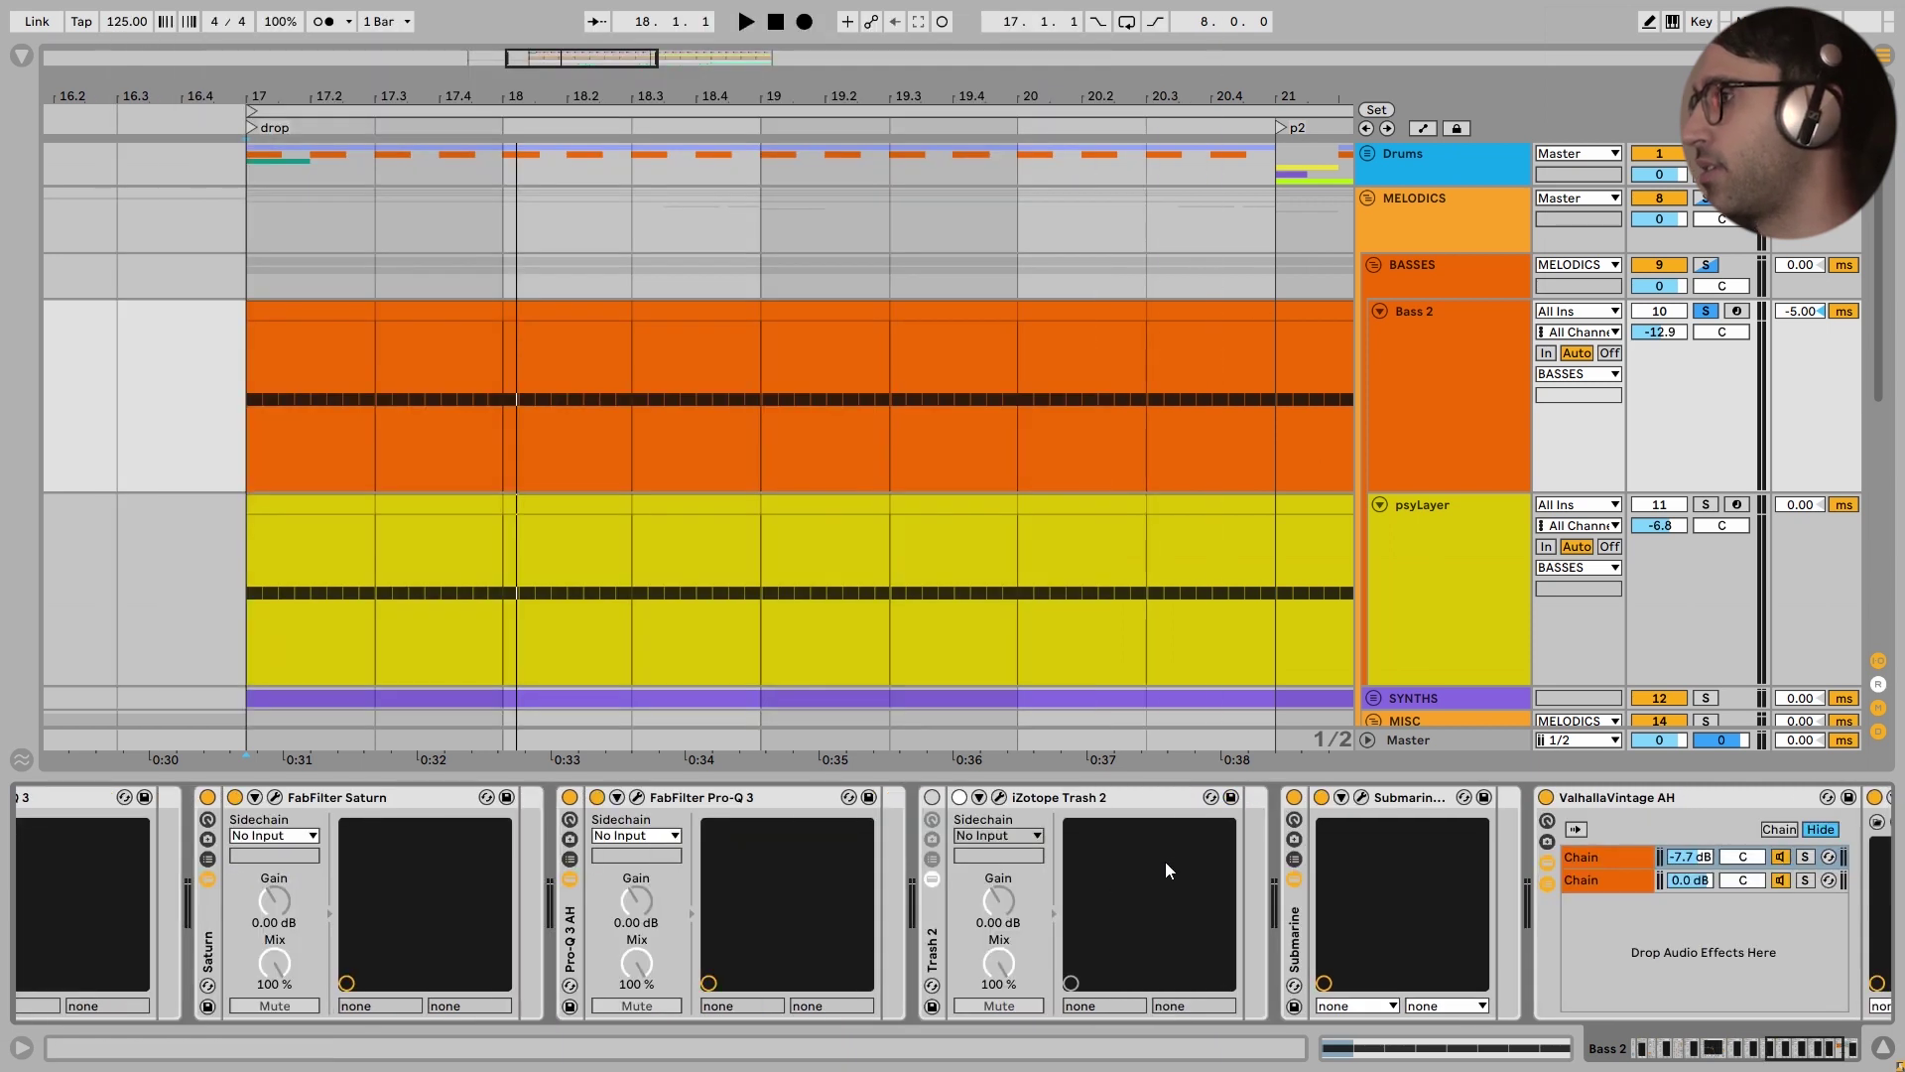
scroll(1005, 837, right, 2)
scroll(853, 893, right, 4)
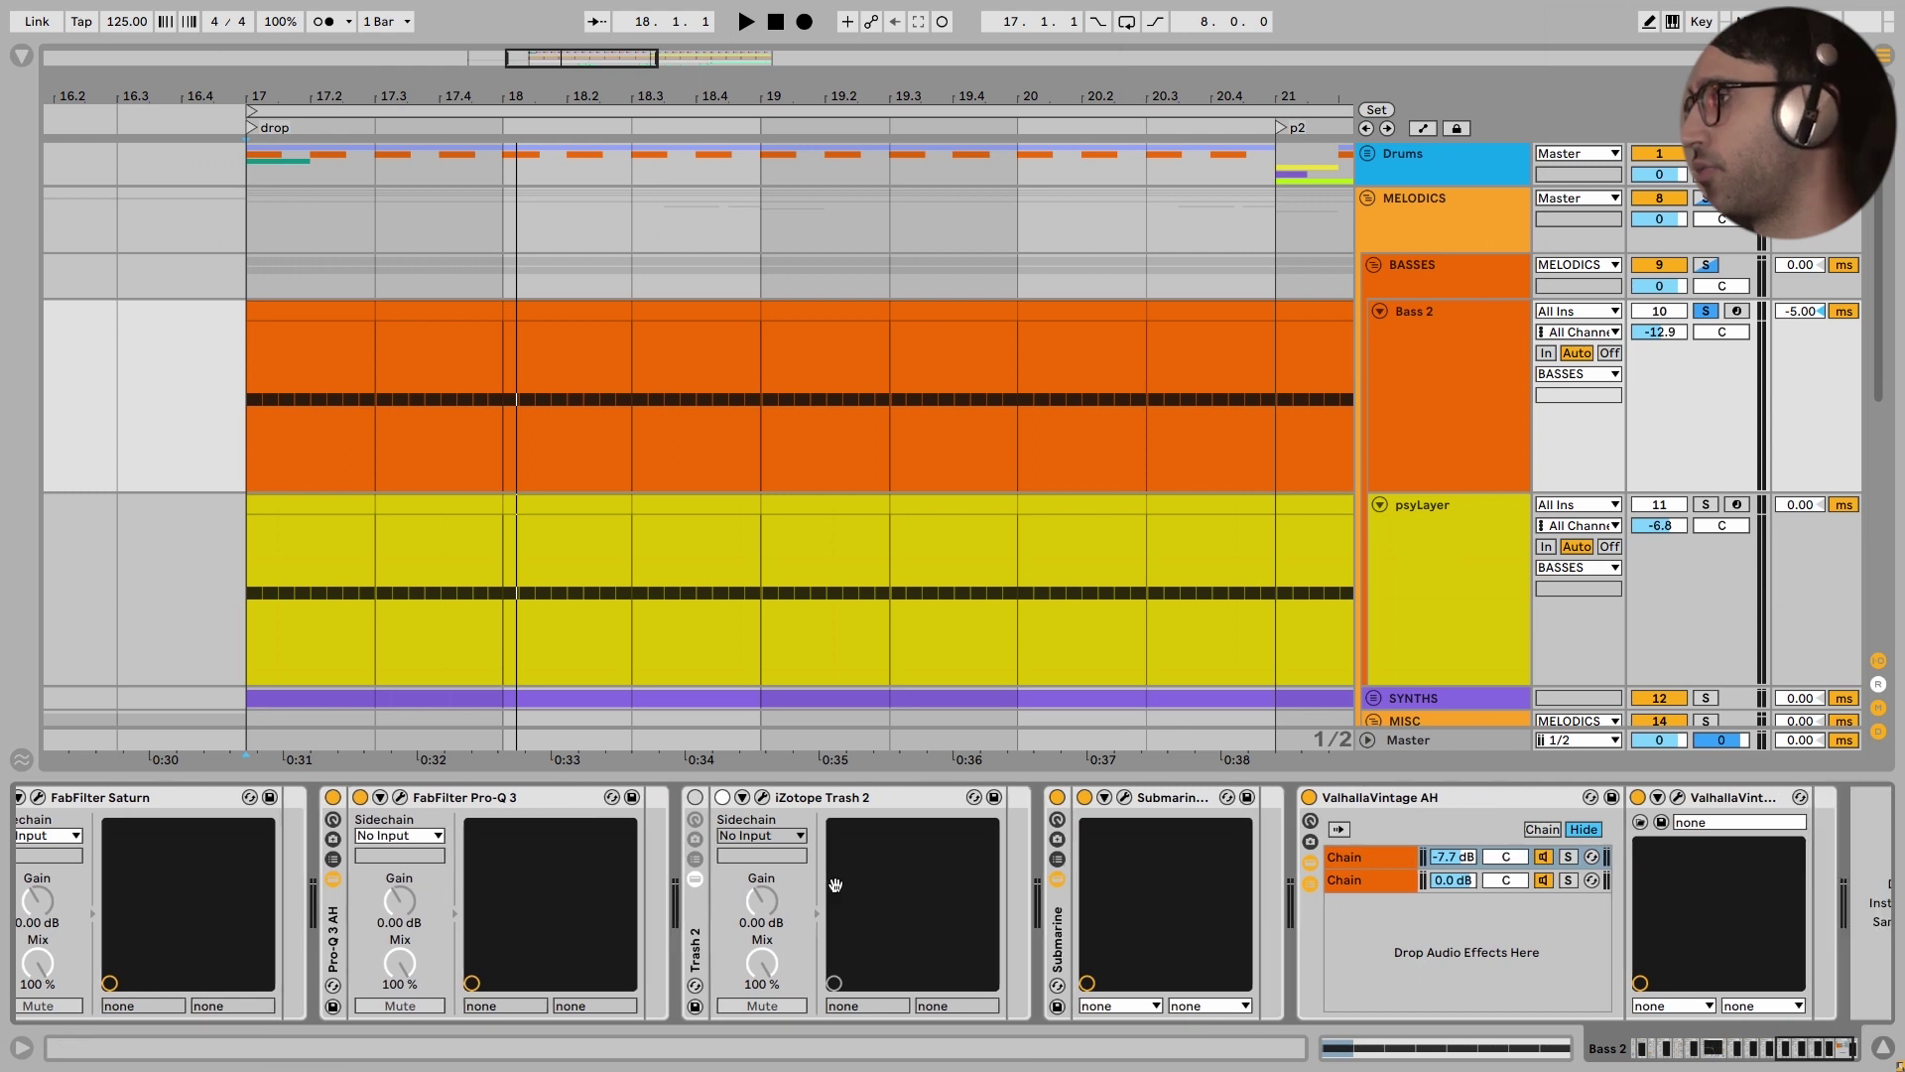
click(688, 918)
click(1042, 797)
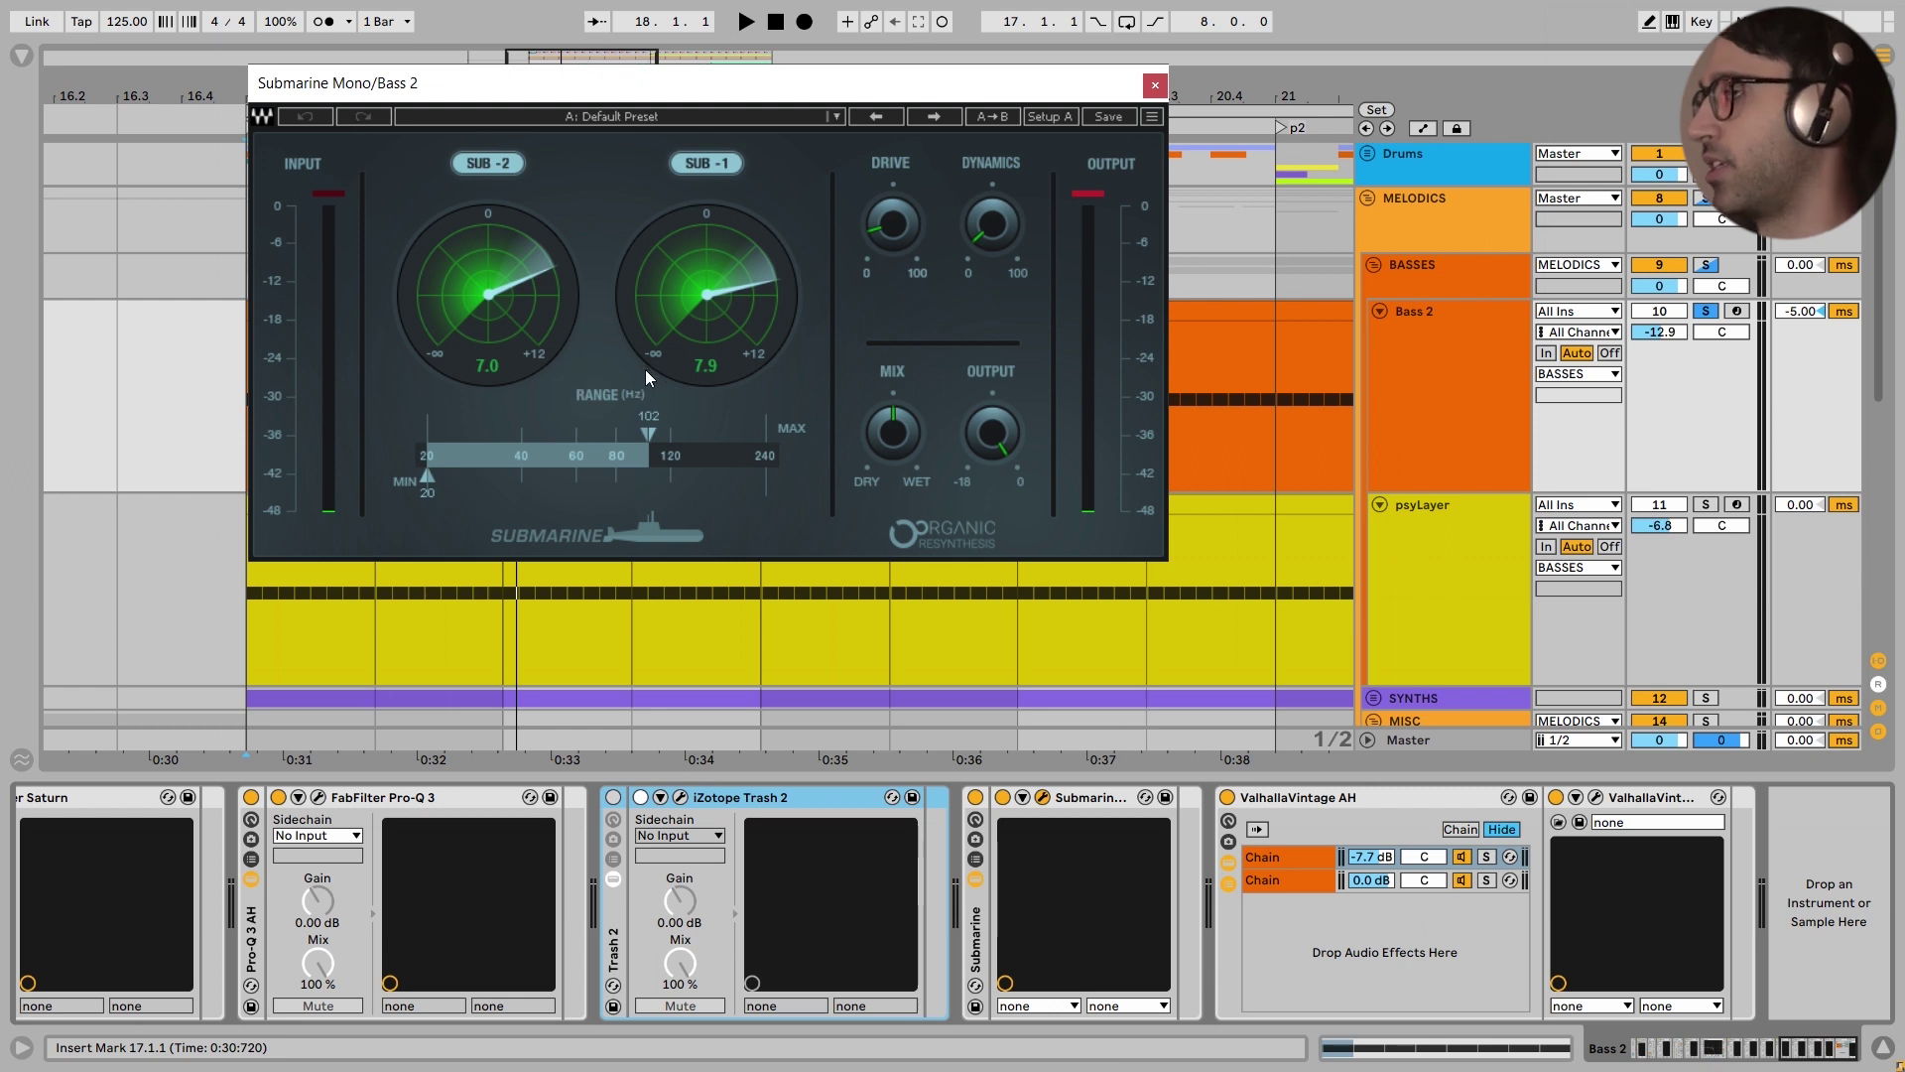
click(1153, 85)
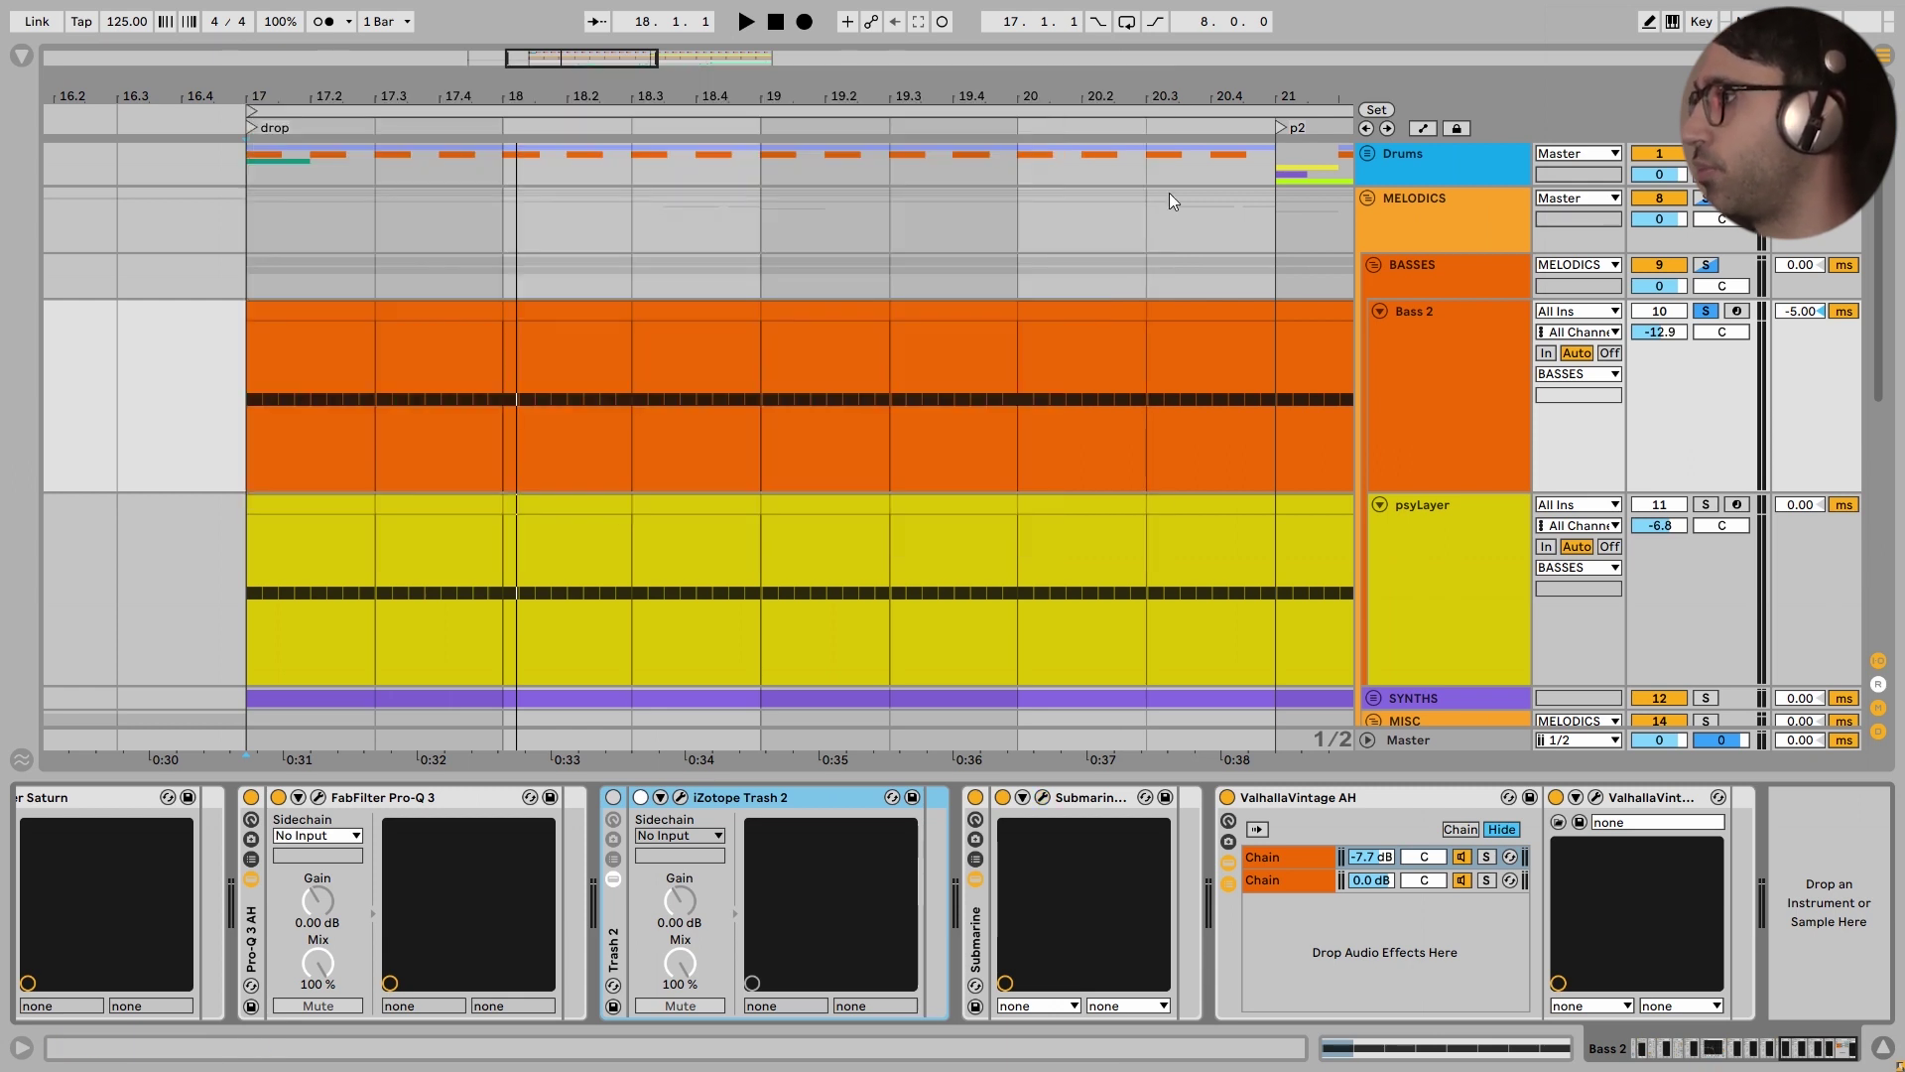
click(1597, 798)
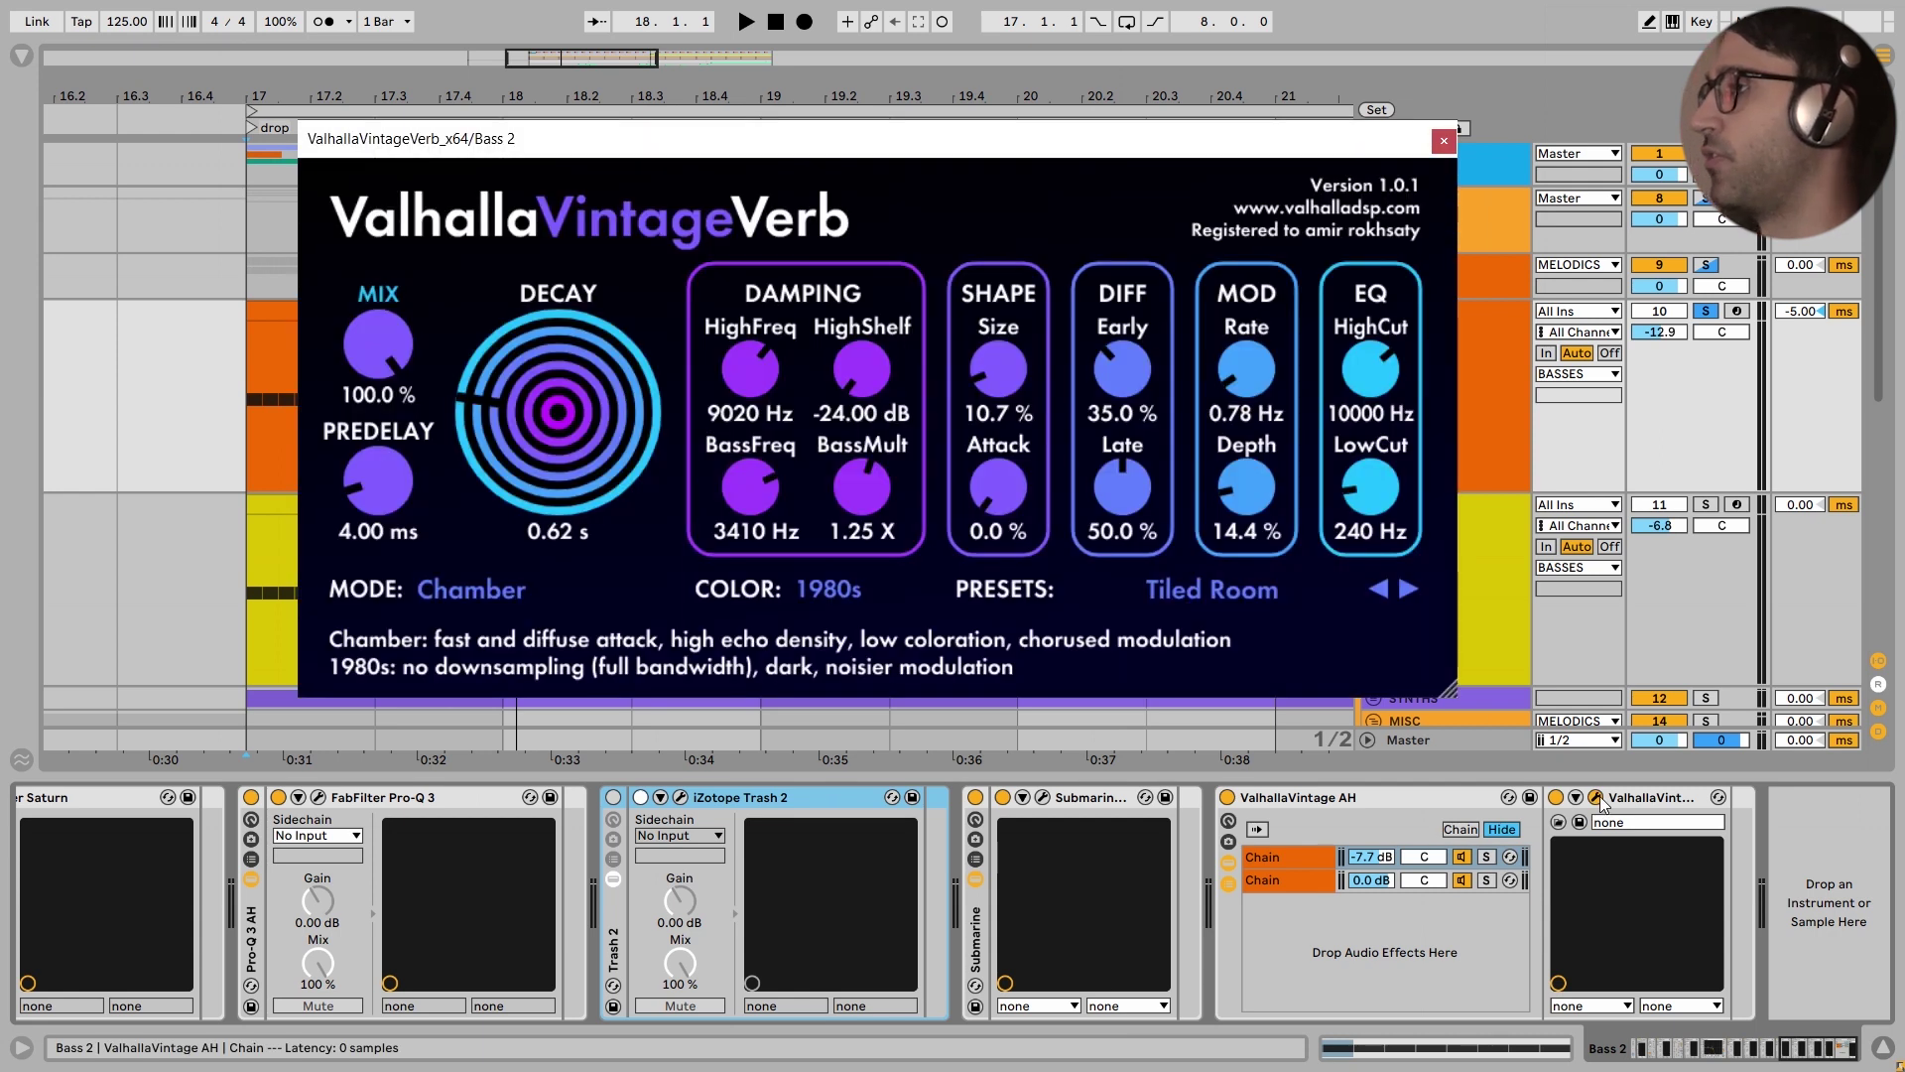
click(1203, 592)
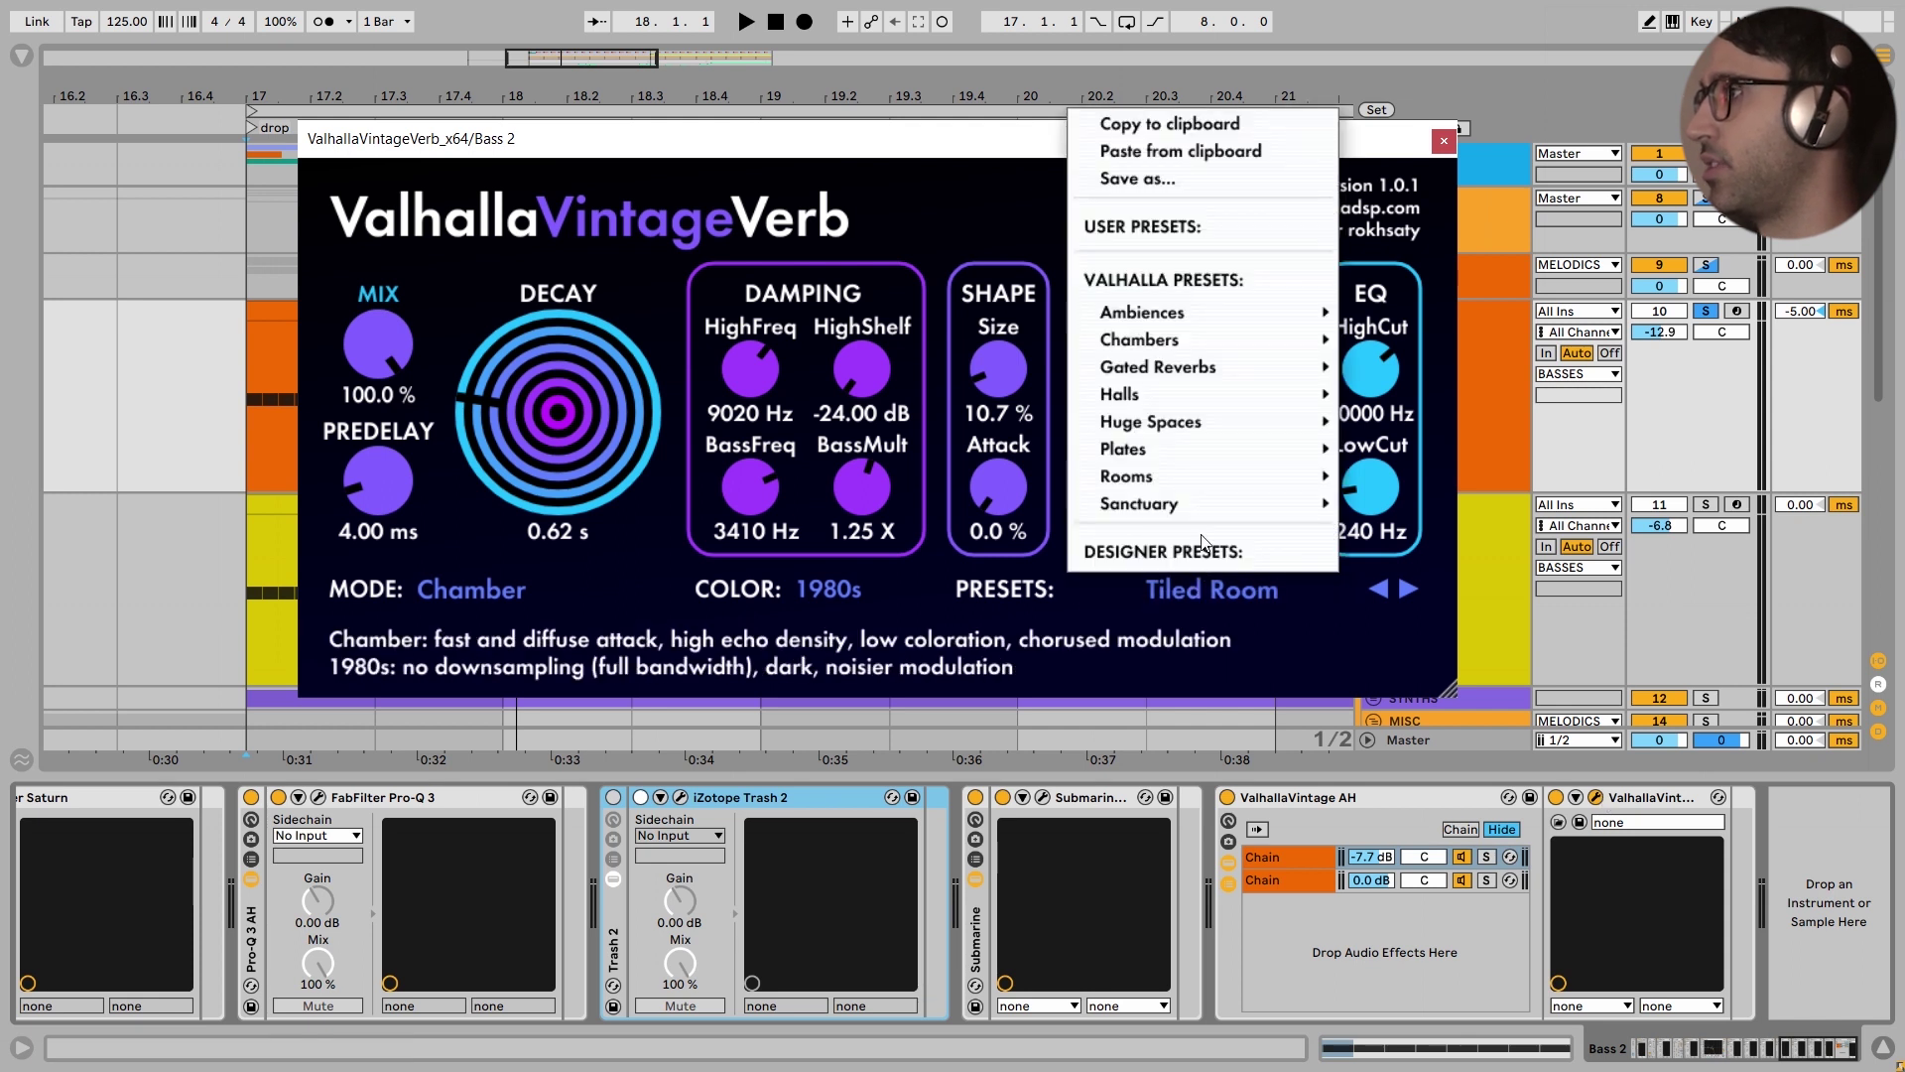
mouse_move(1220, 478)
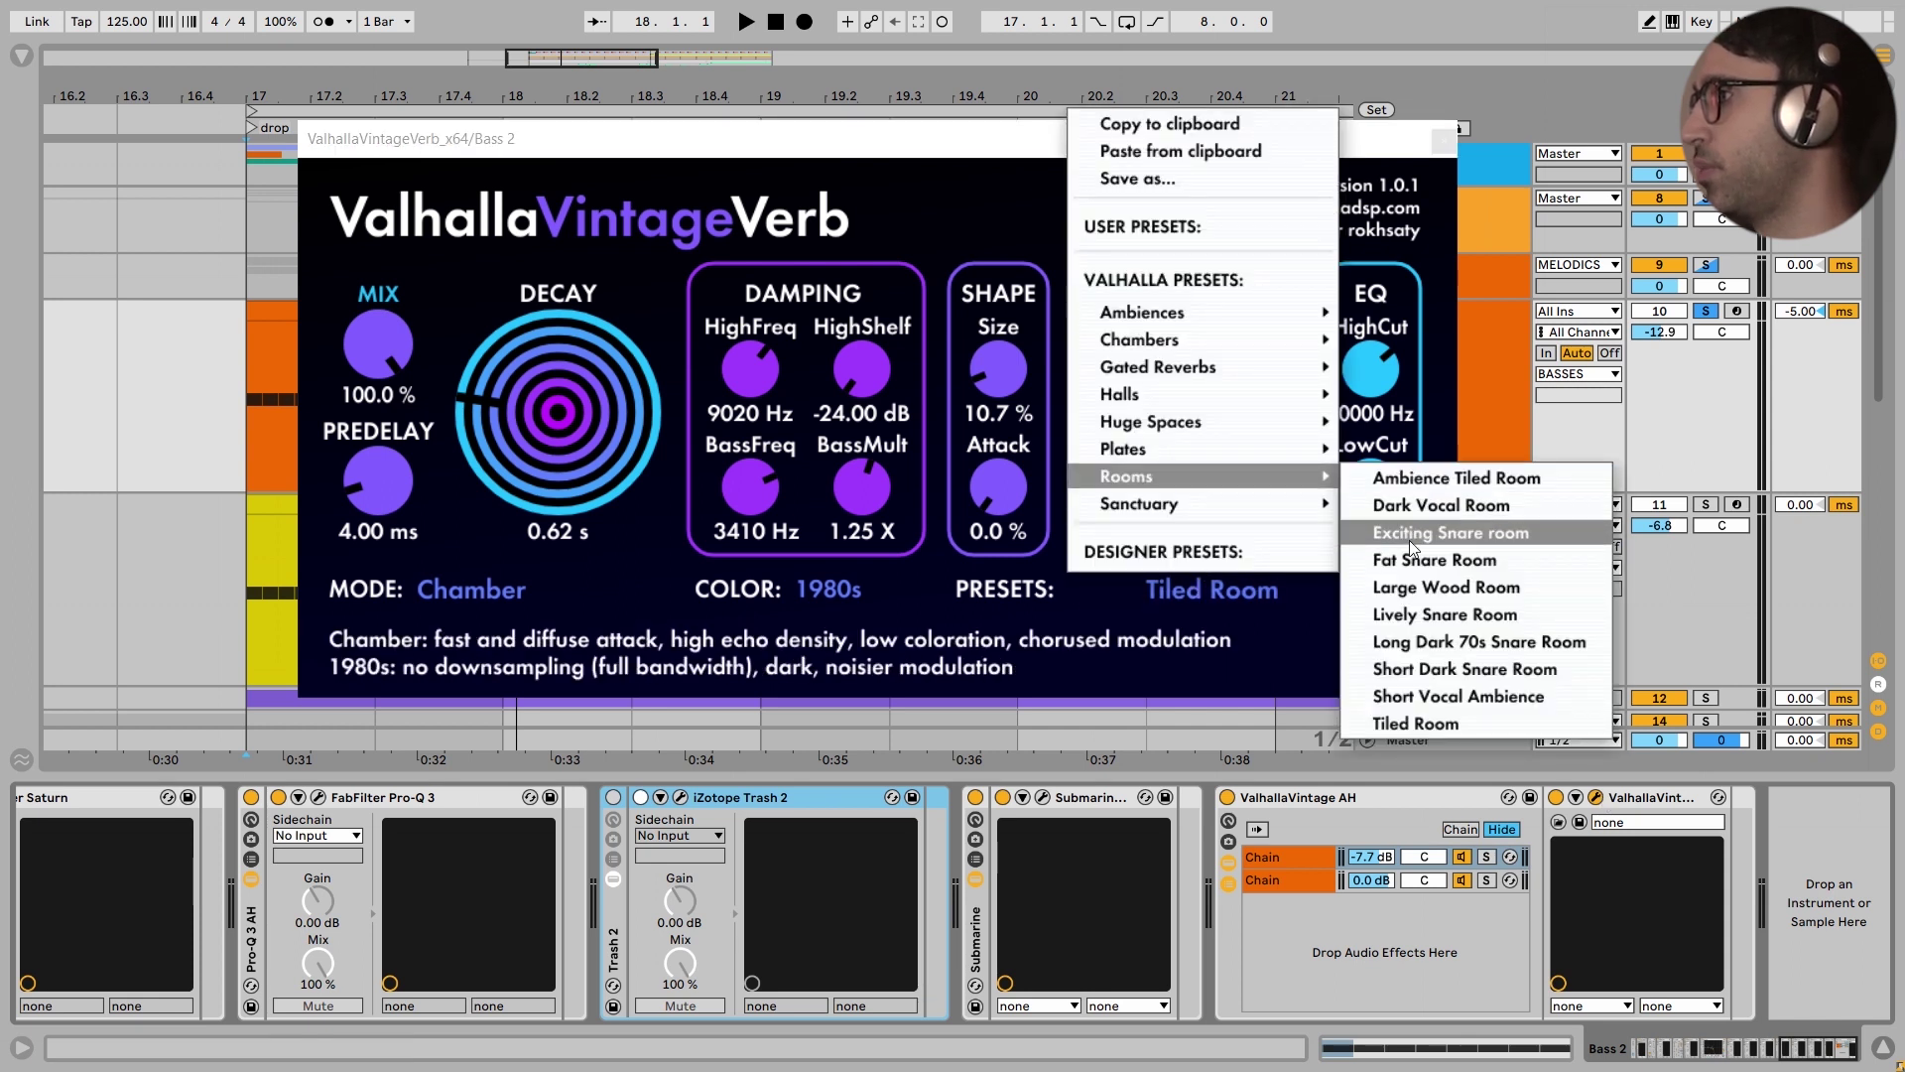
click(949, 159)
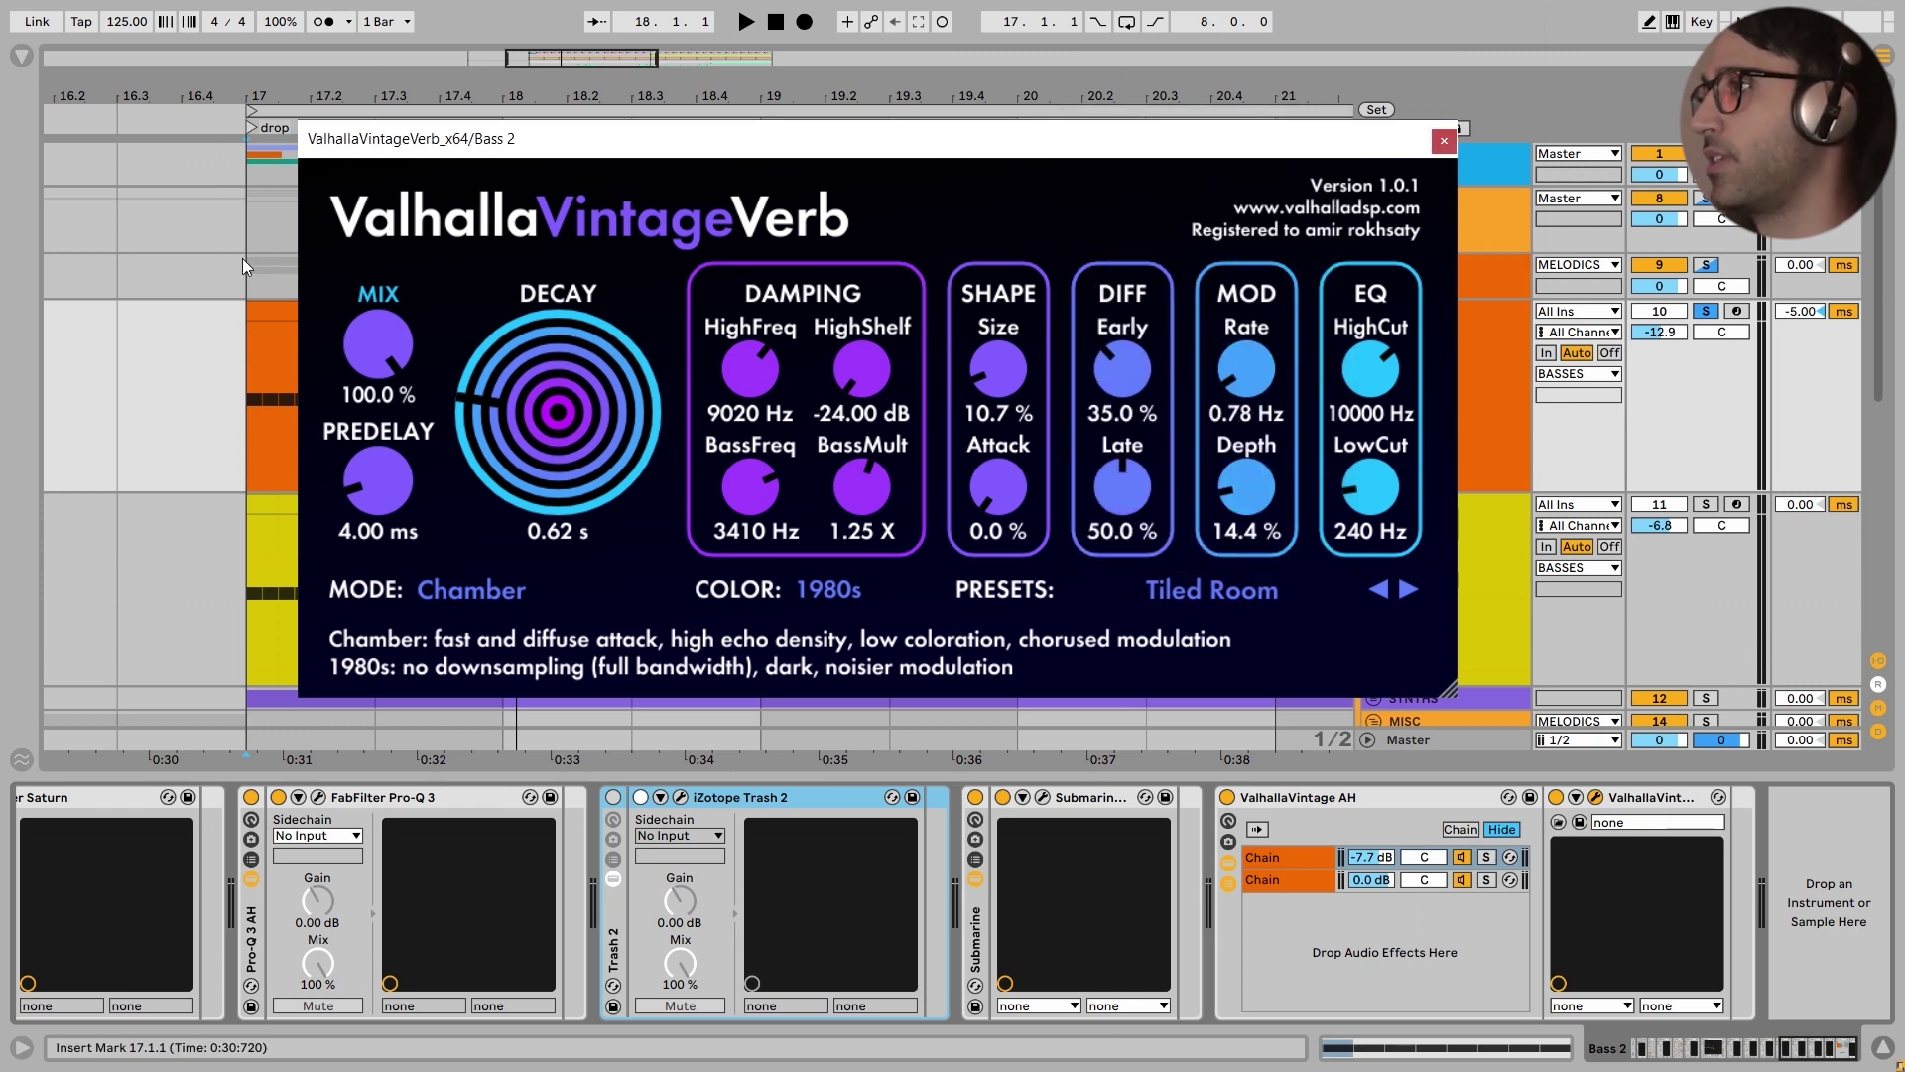
click(1286, 856)
click(1298, 882)
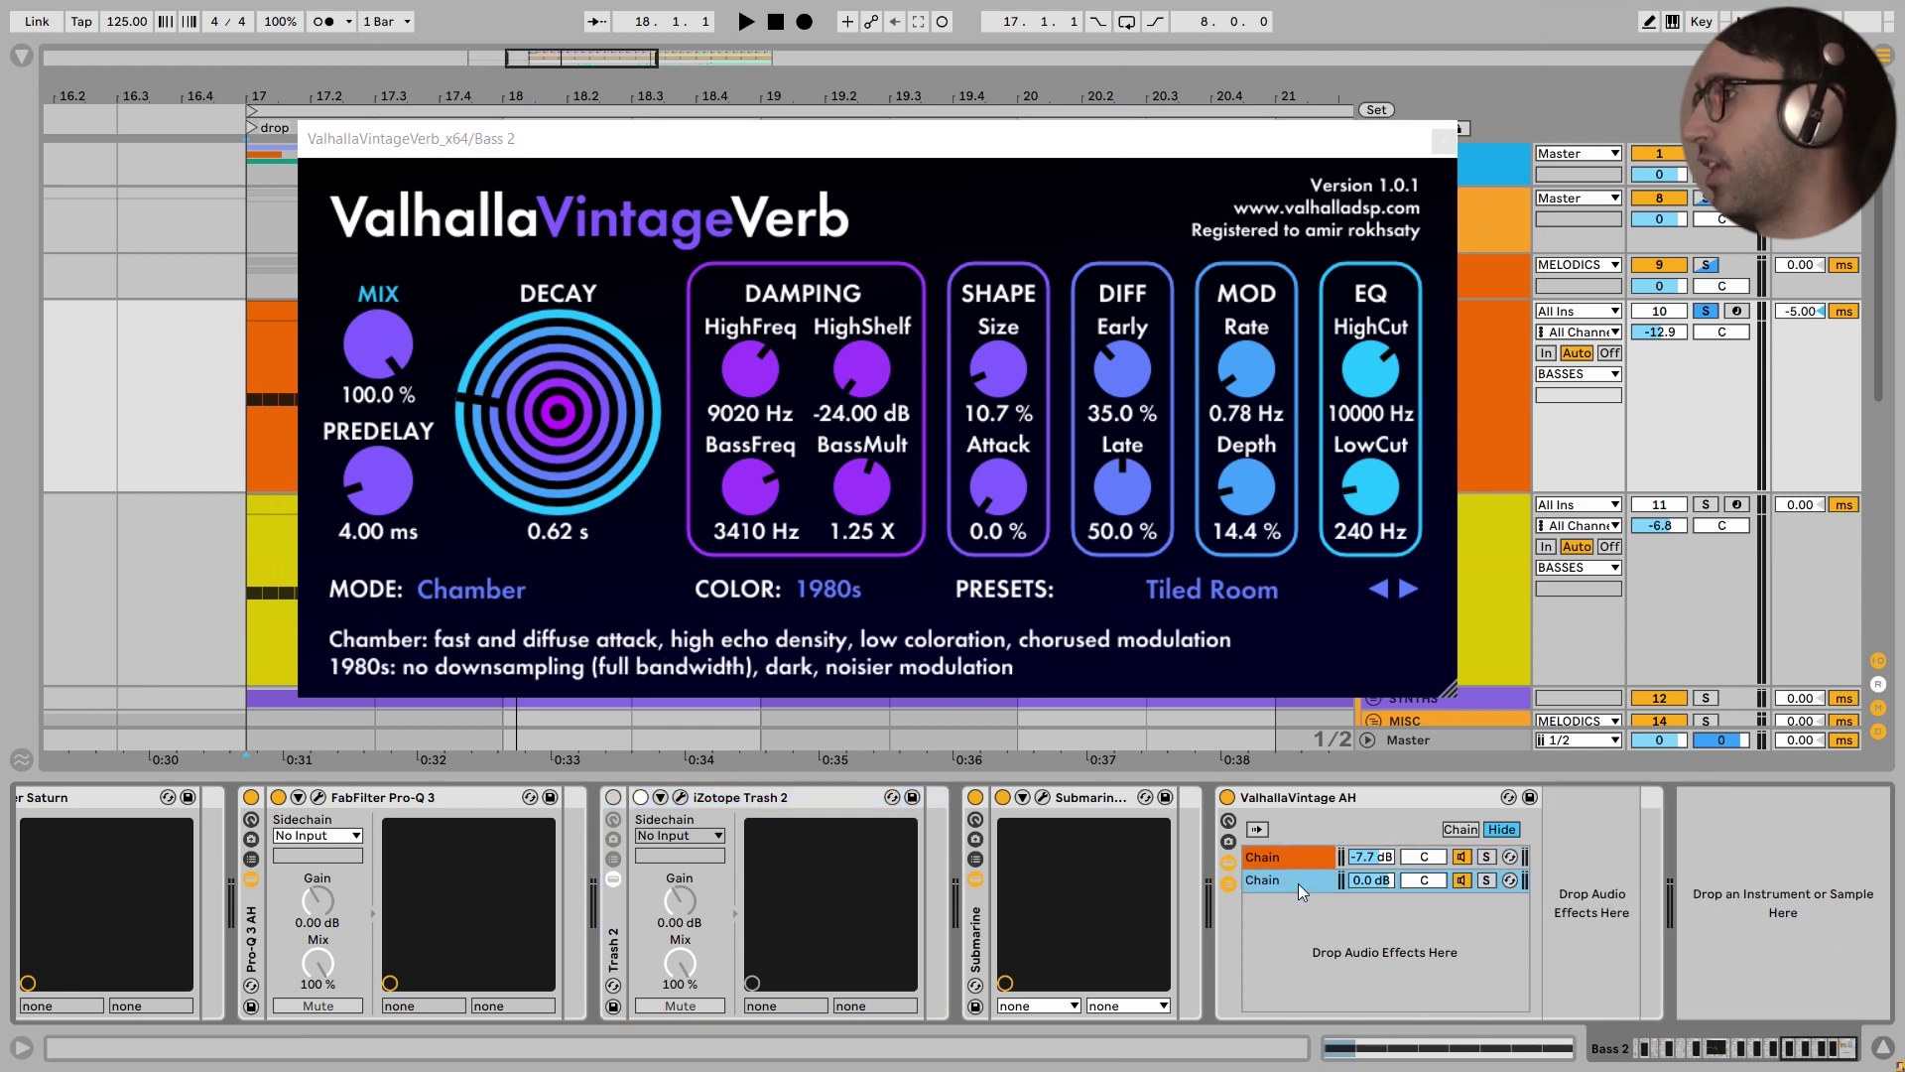
click(1300, 857)
Close the reverb window, unfold Drums and KICK -7.1, and solo the kick to hear the drop
click(1415, 437)
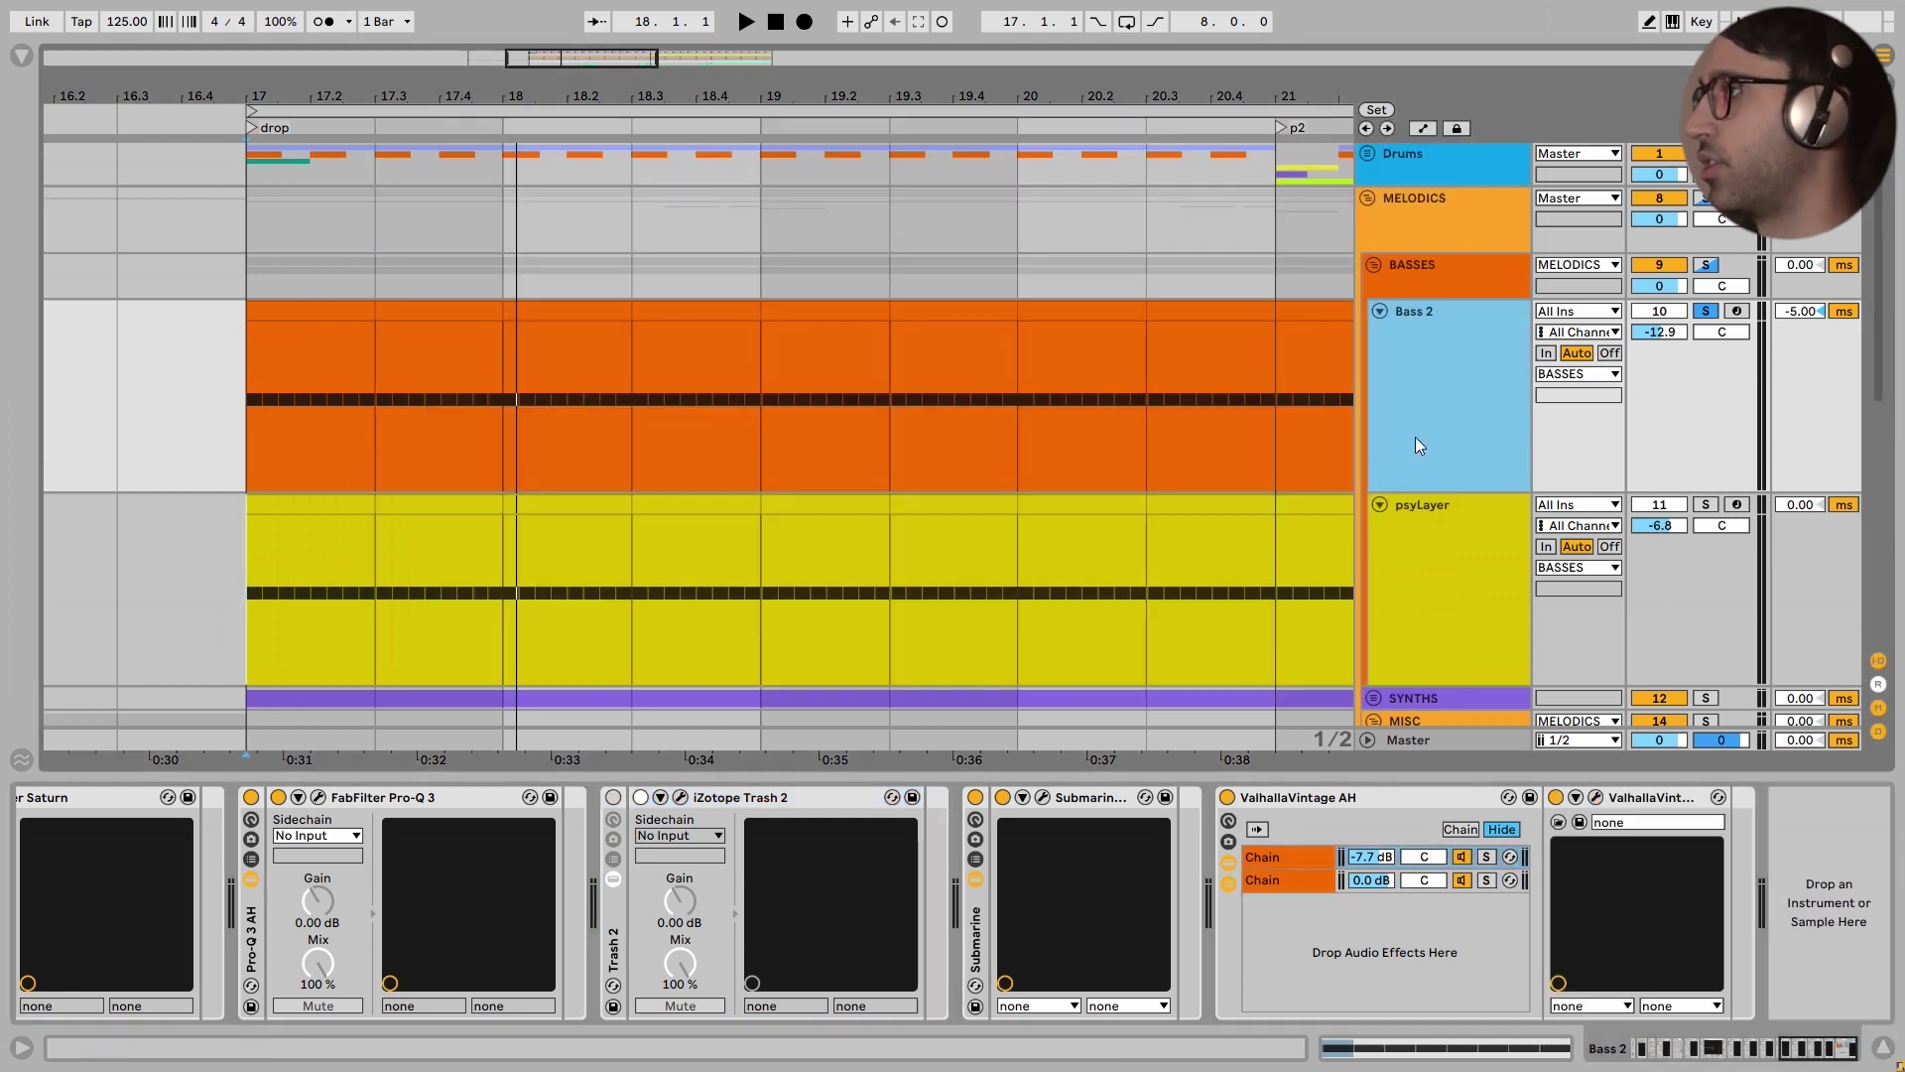
click(1367, 153)
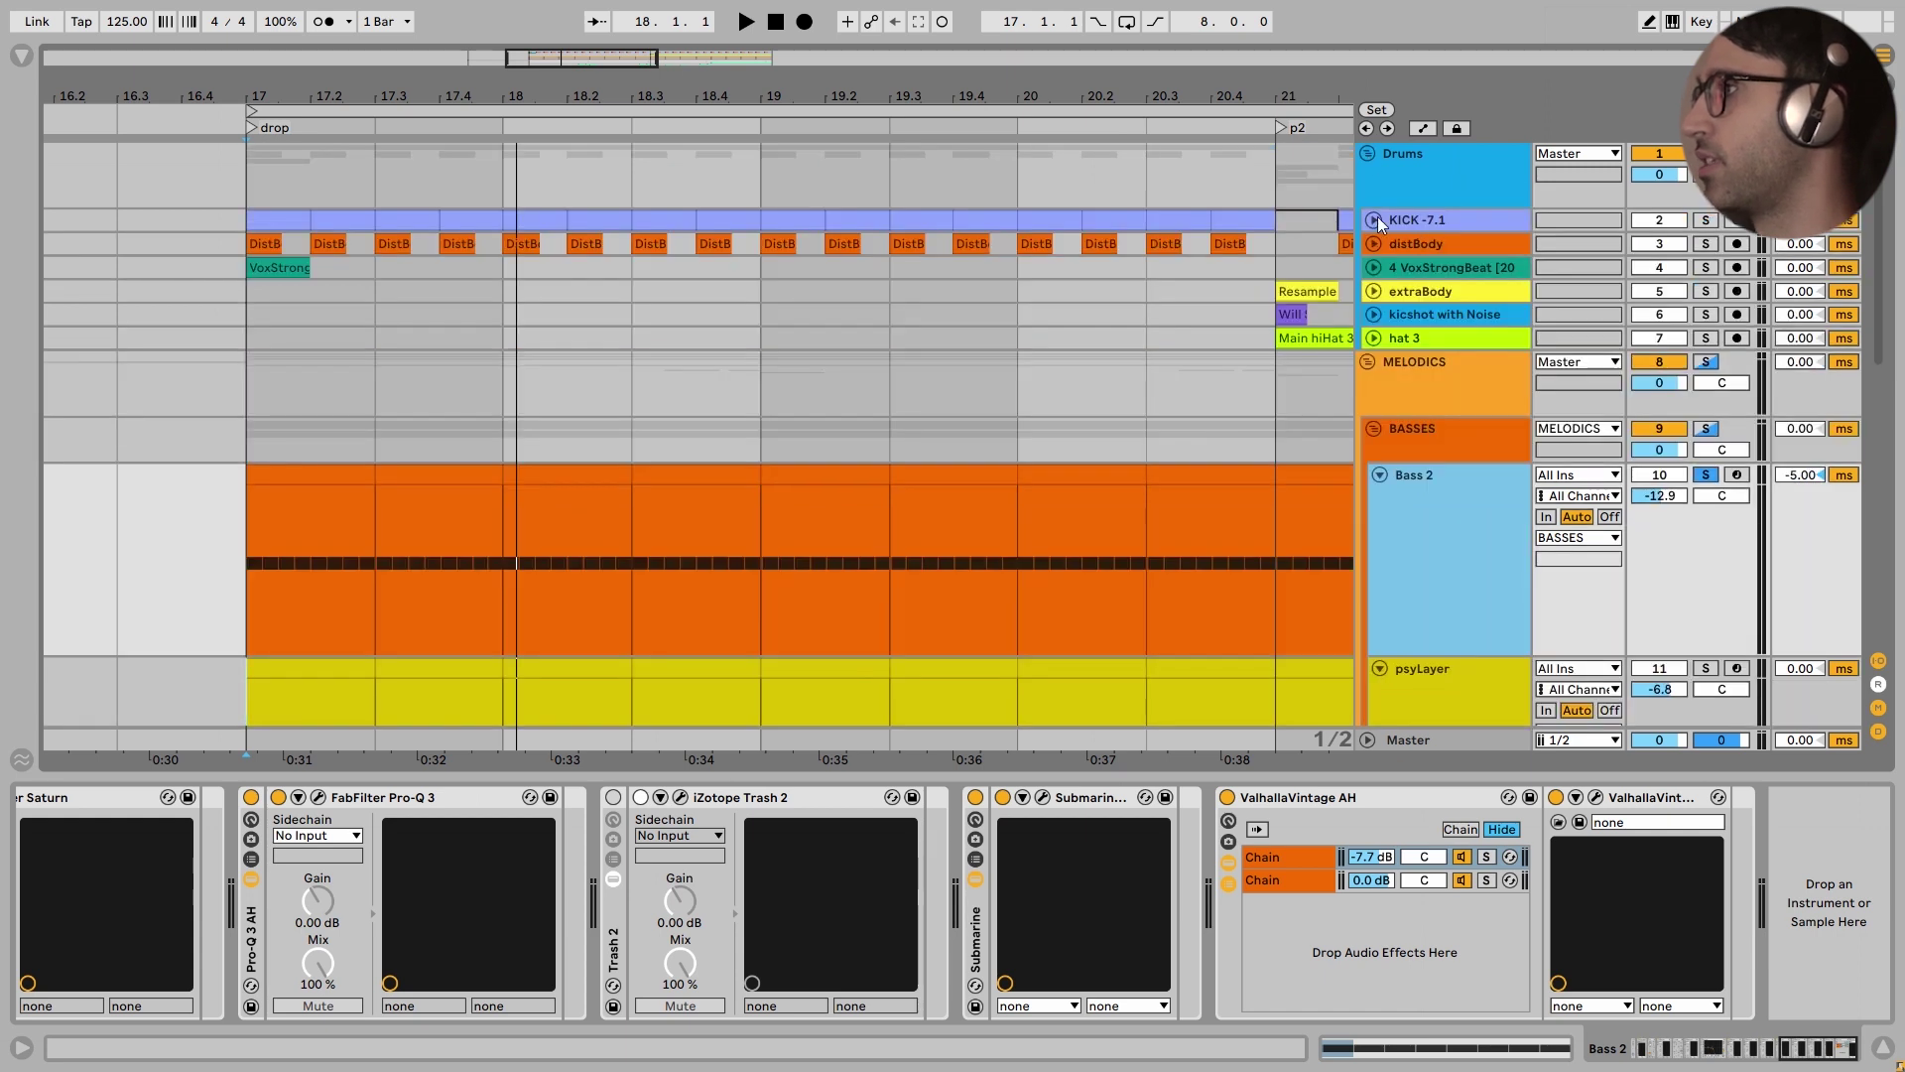
click(1374, 219)
click(1437, 264)
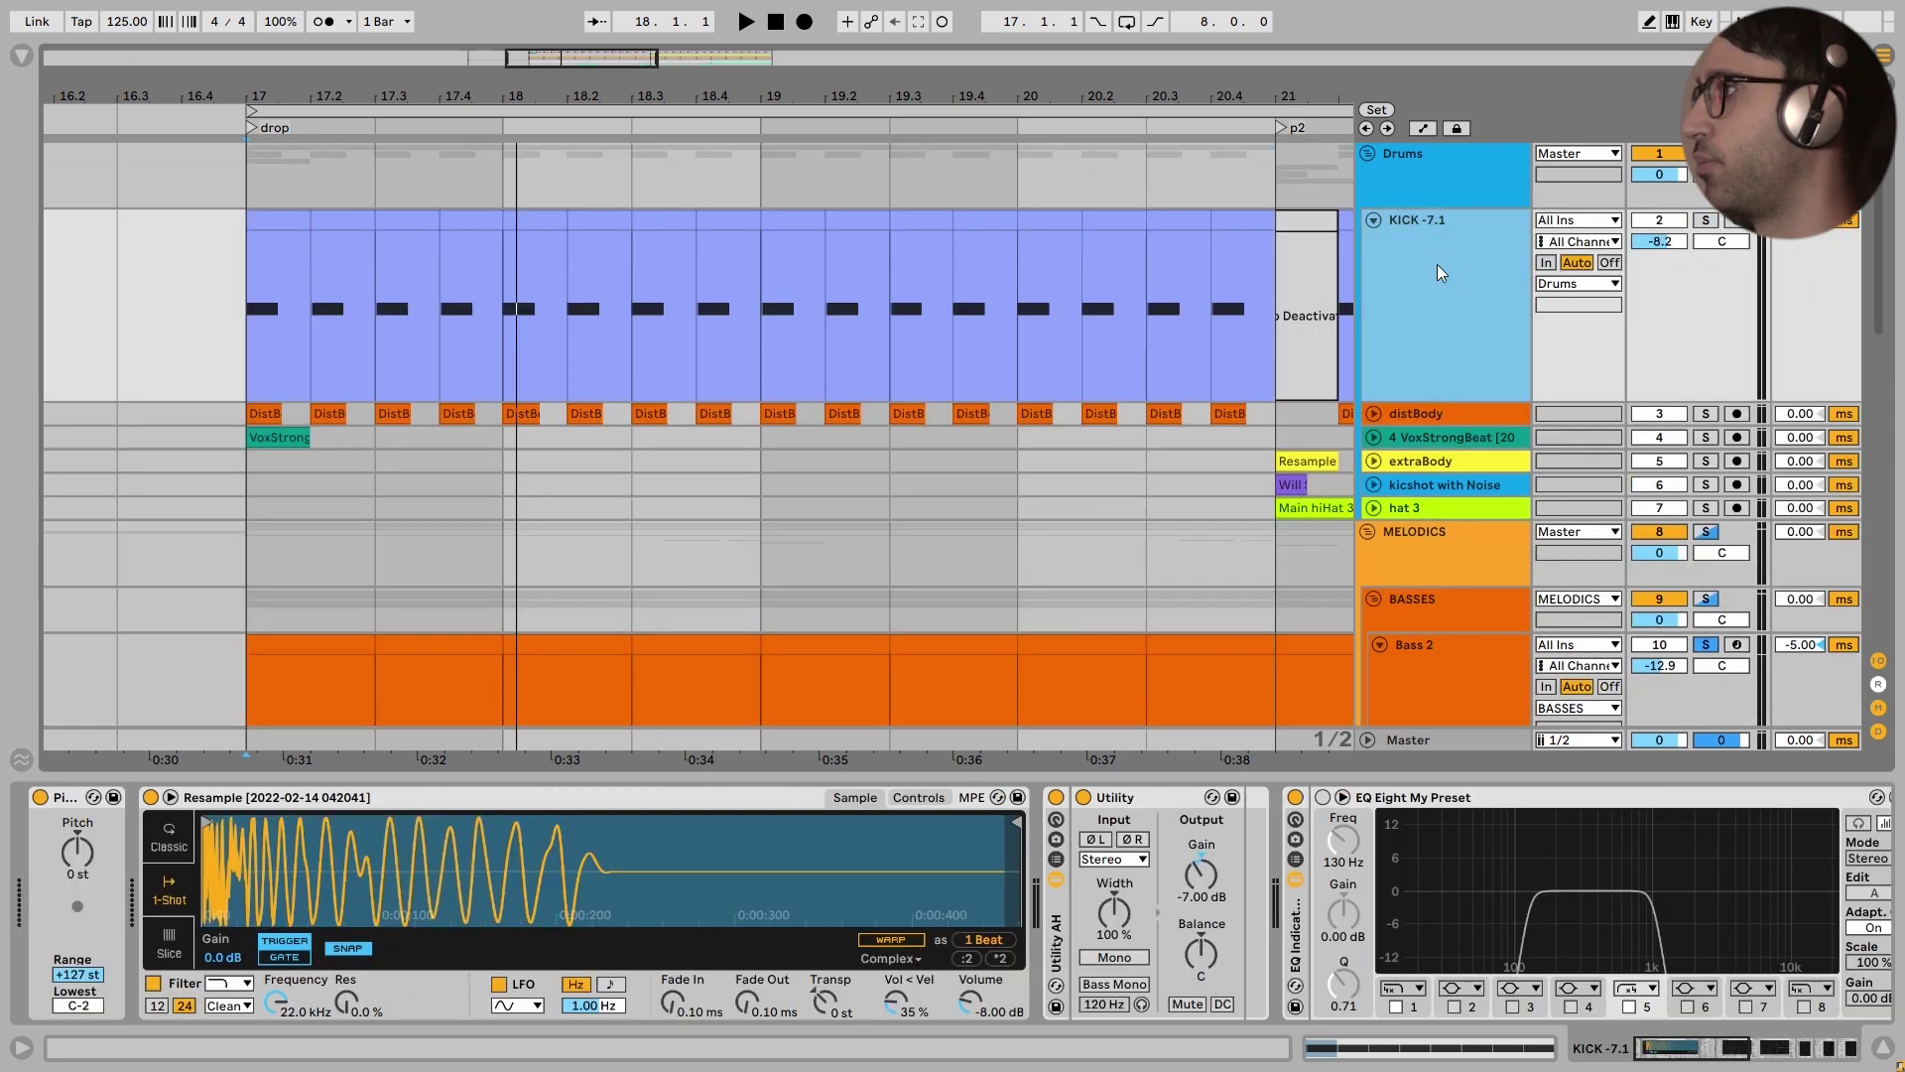
click(1707, 220)
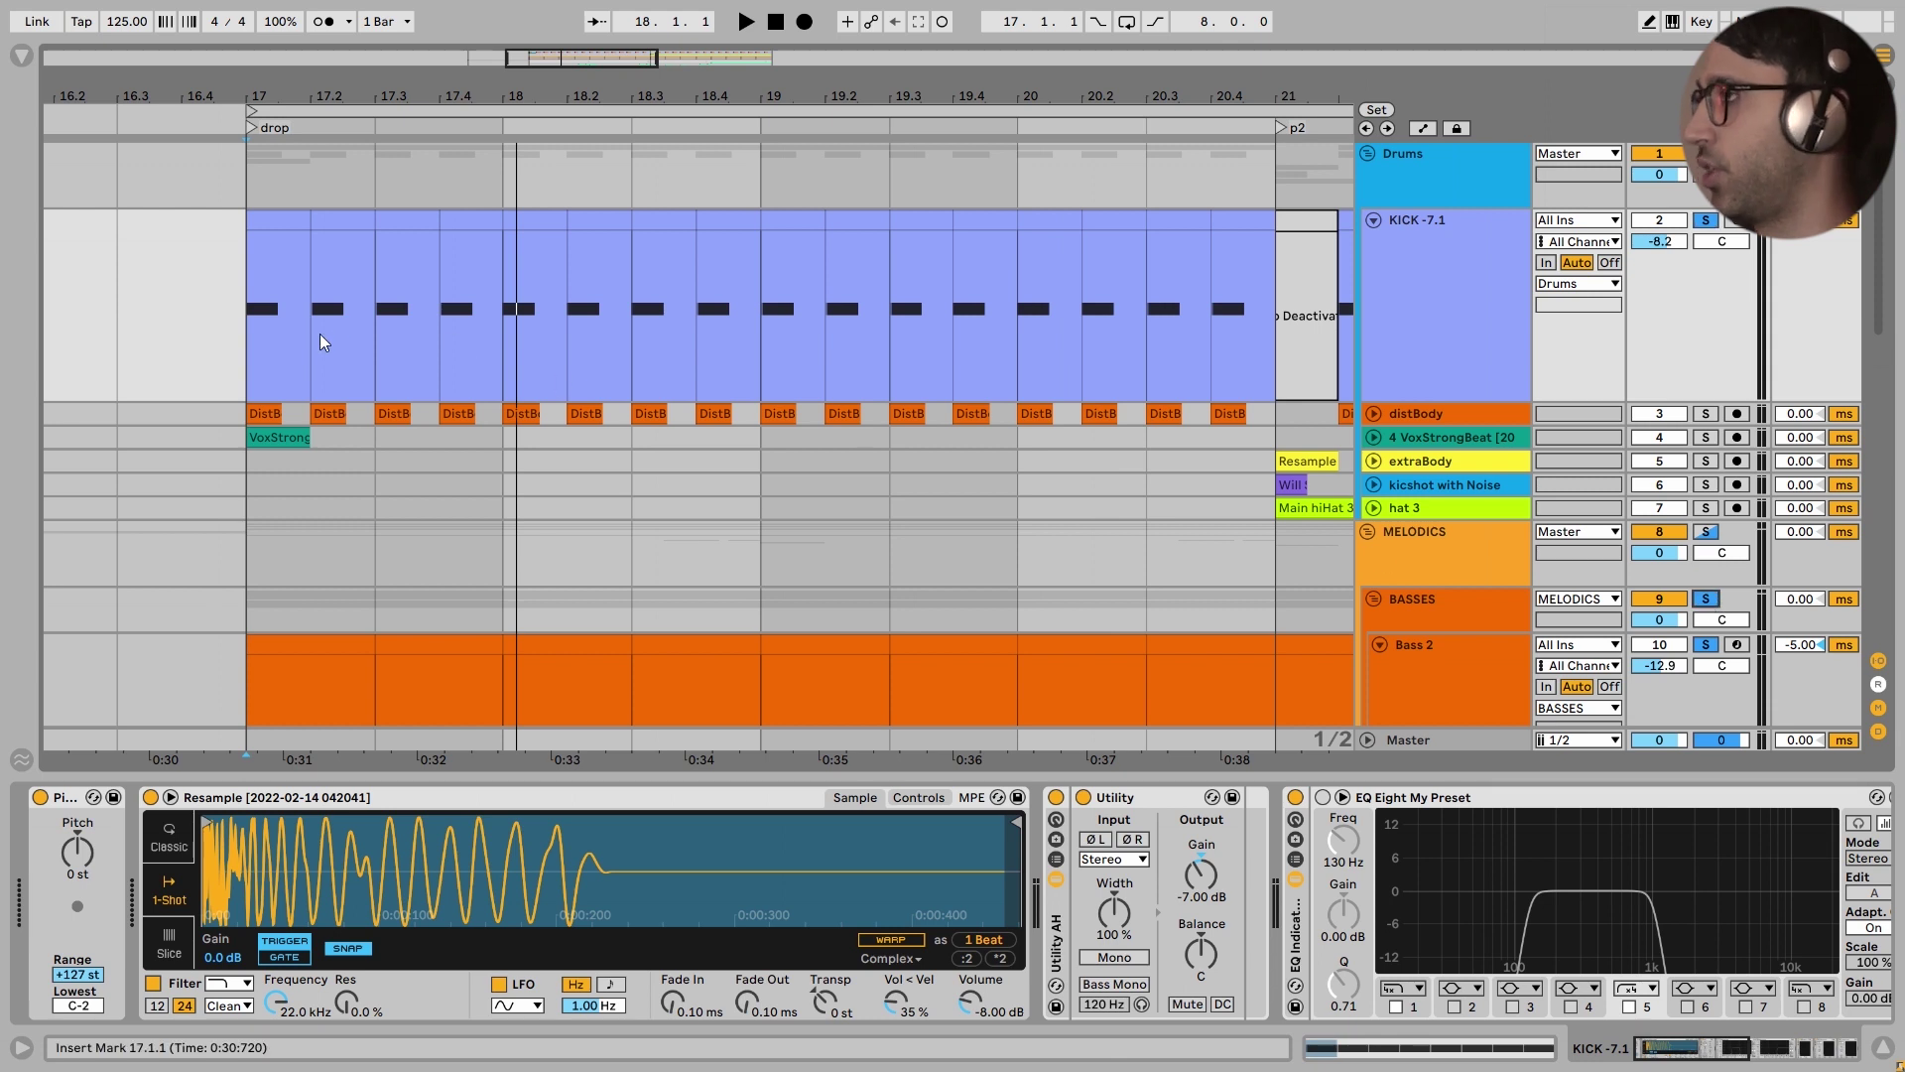
key(space)
scroll(272, 333, down, 1)
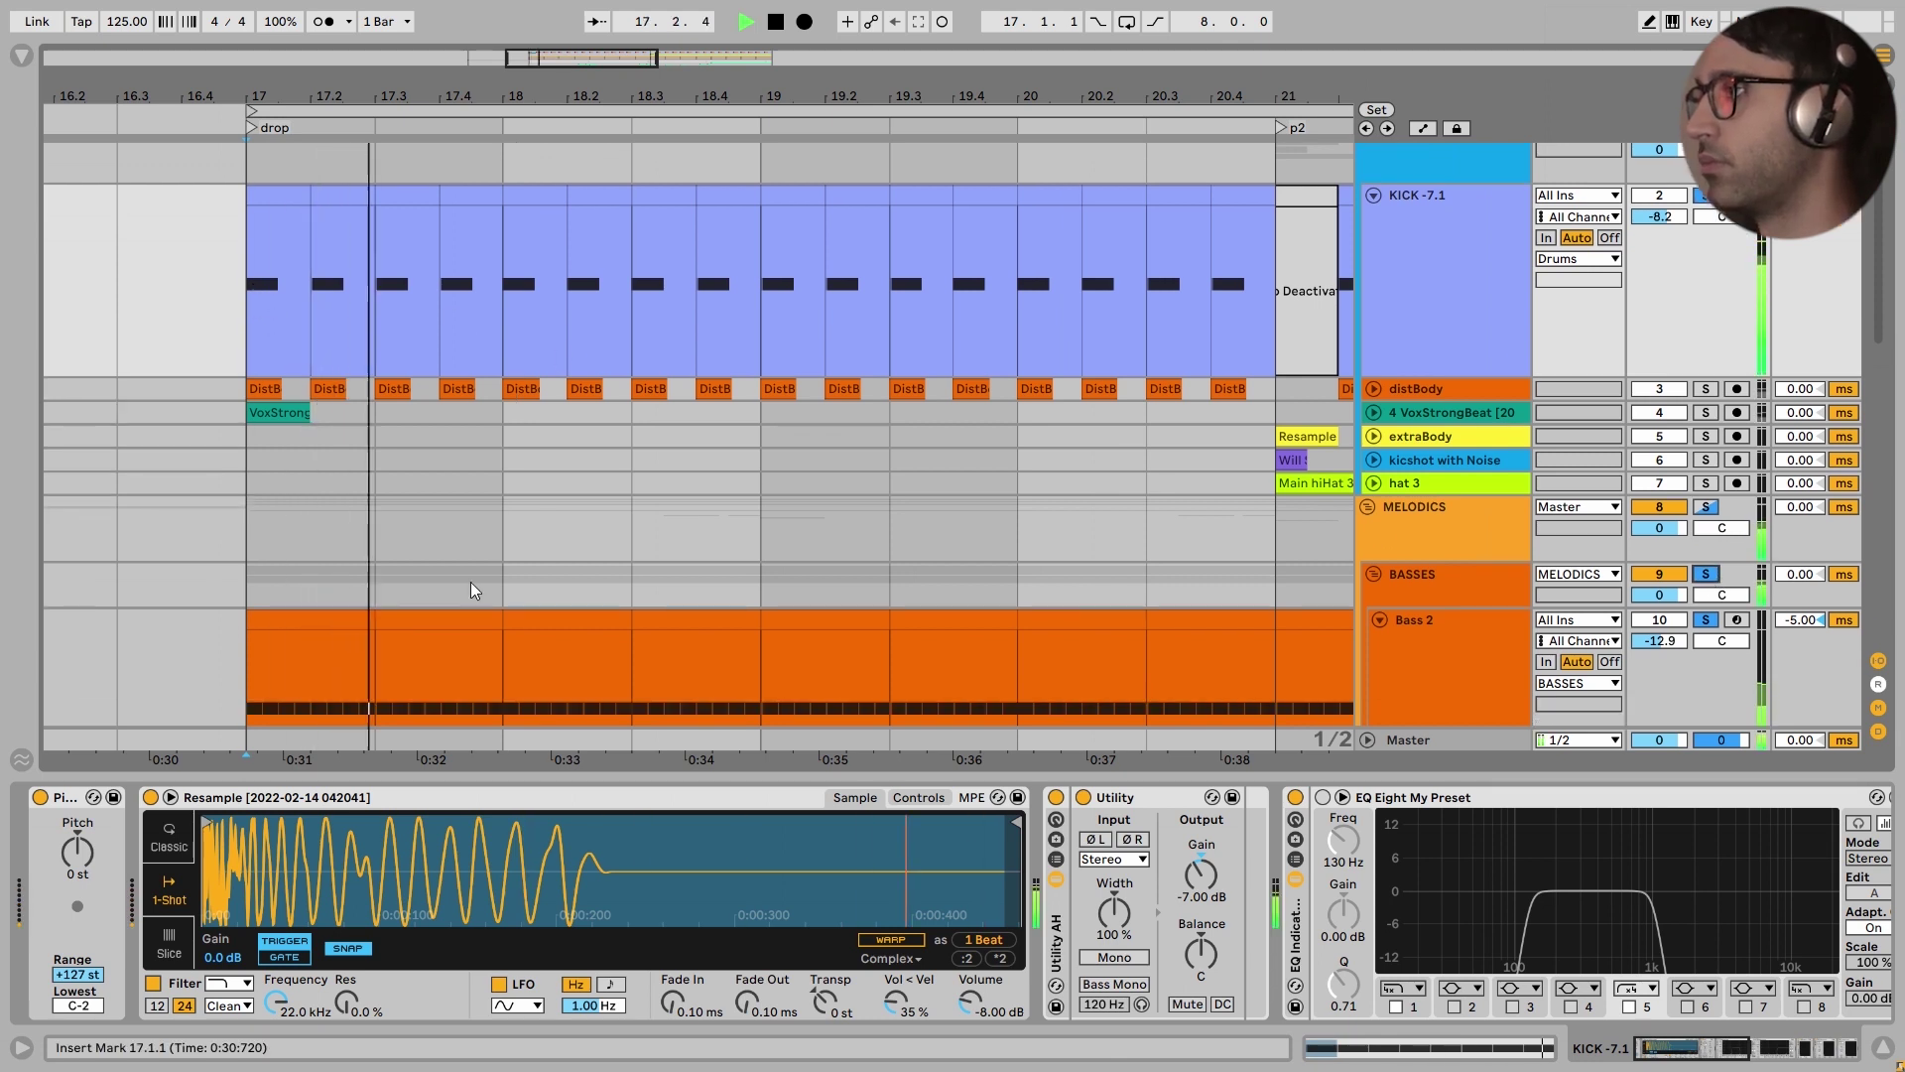
key(ctrl+alt+l)
scroll(578, 681, down, 2)
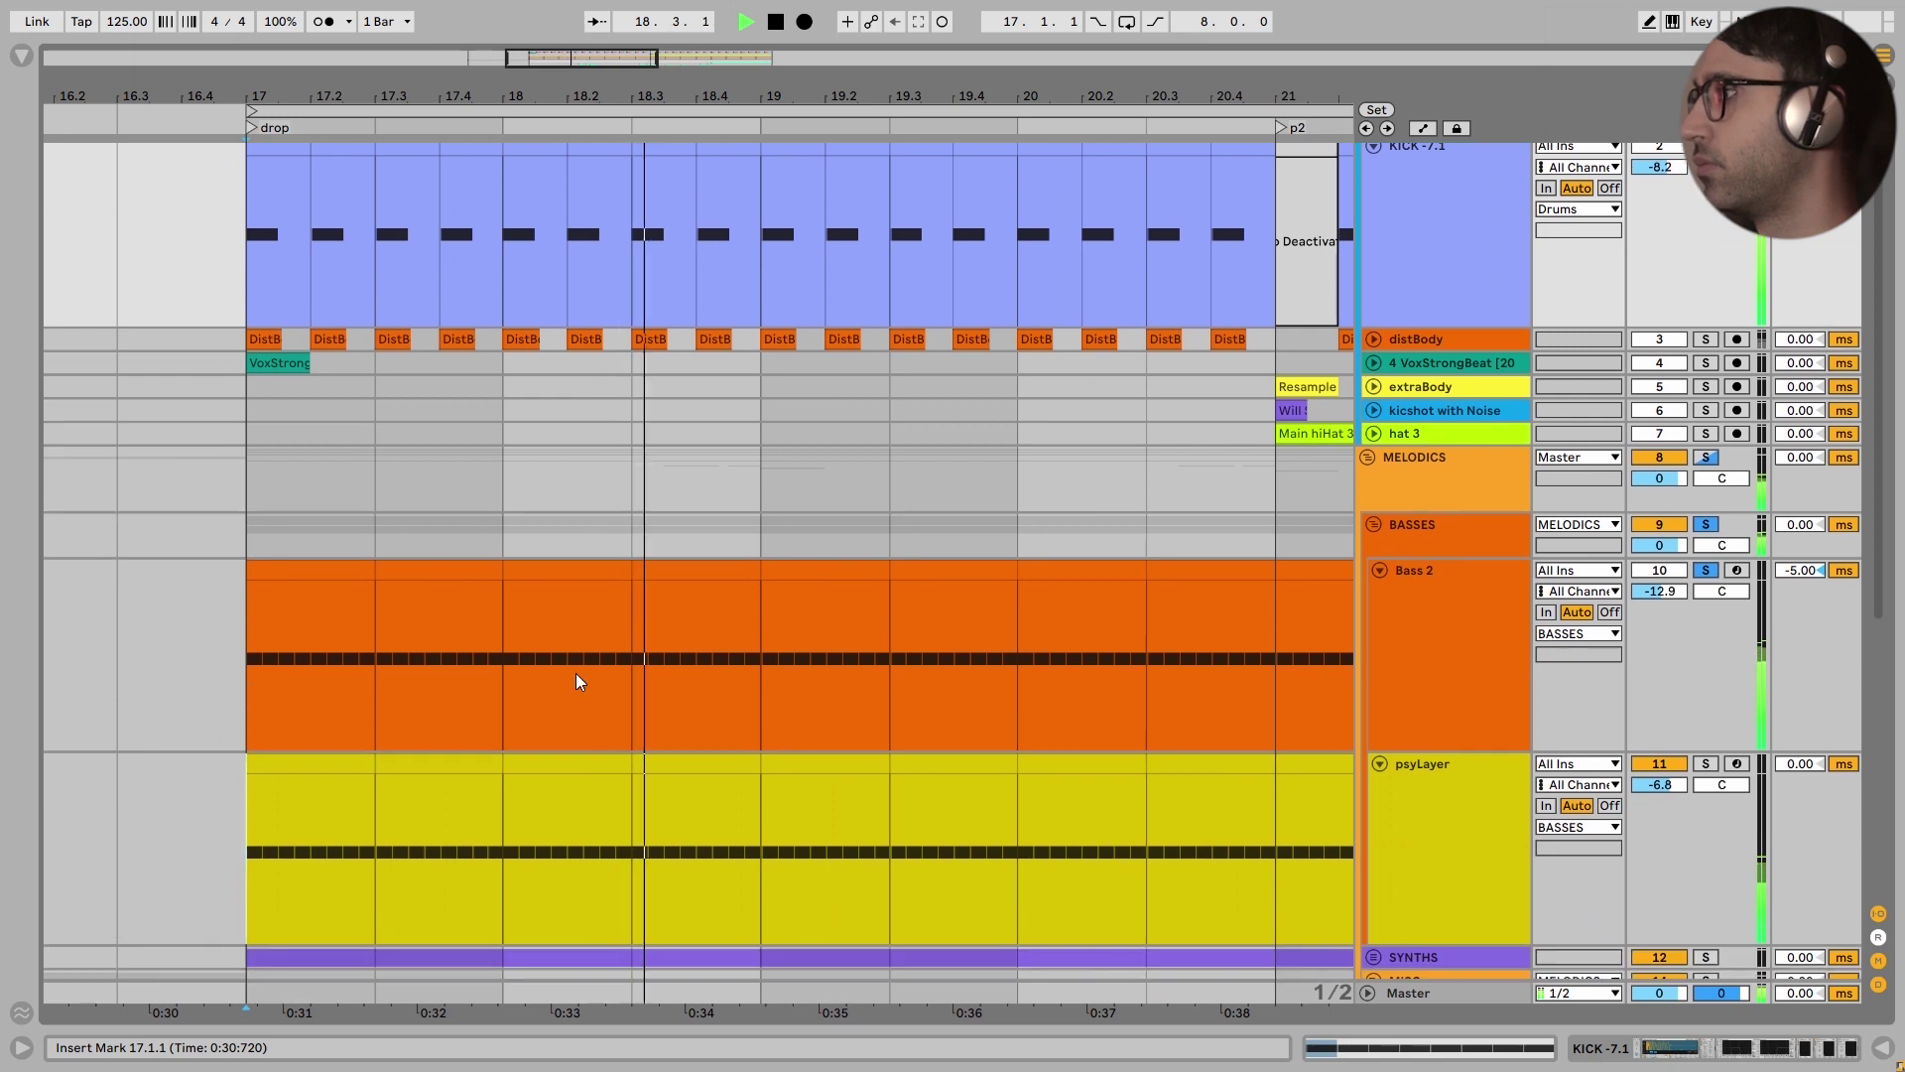
key(space)
Unfold the distBody track and replay the soloed kick from bar 17
click(1374, 333)
double_click(1429, 286)
click(174, 222)
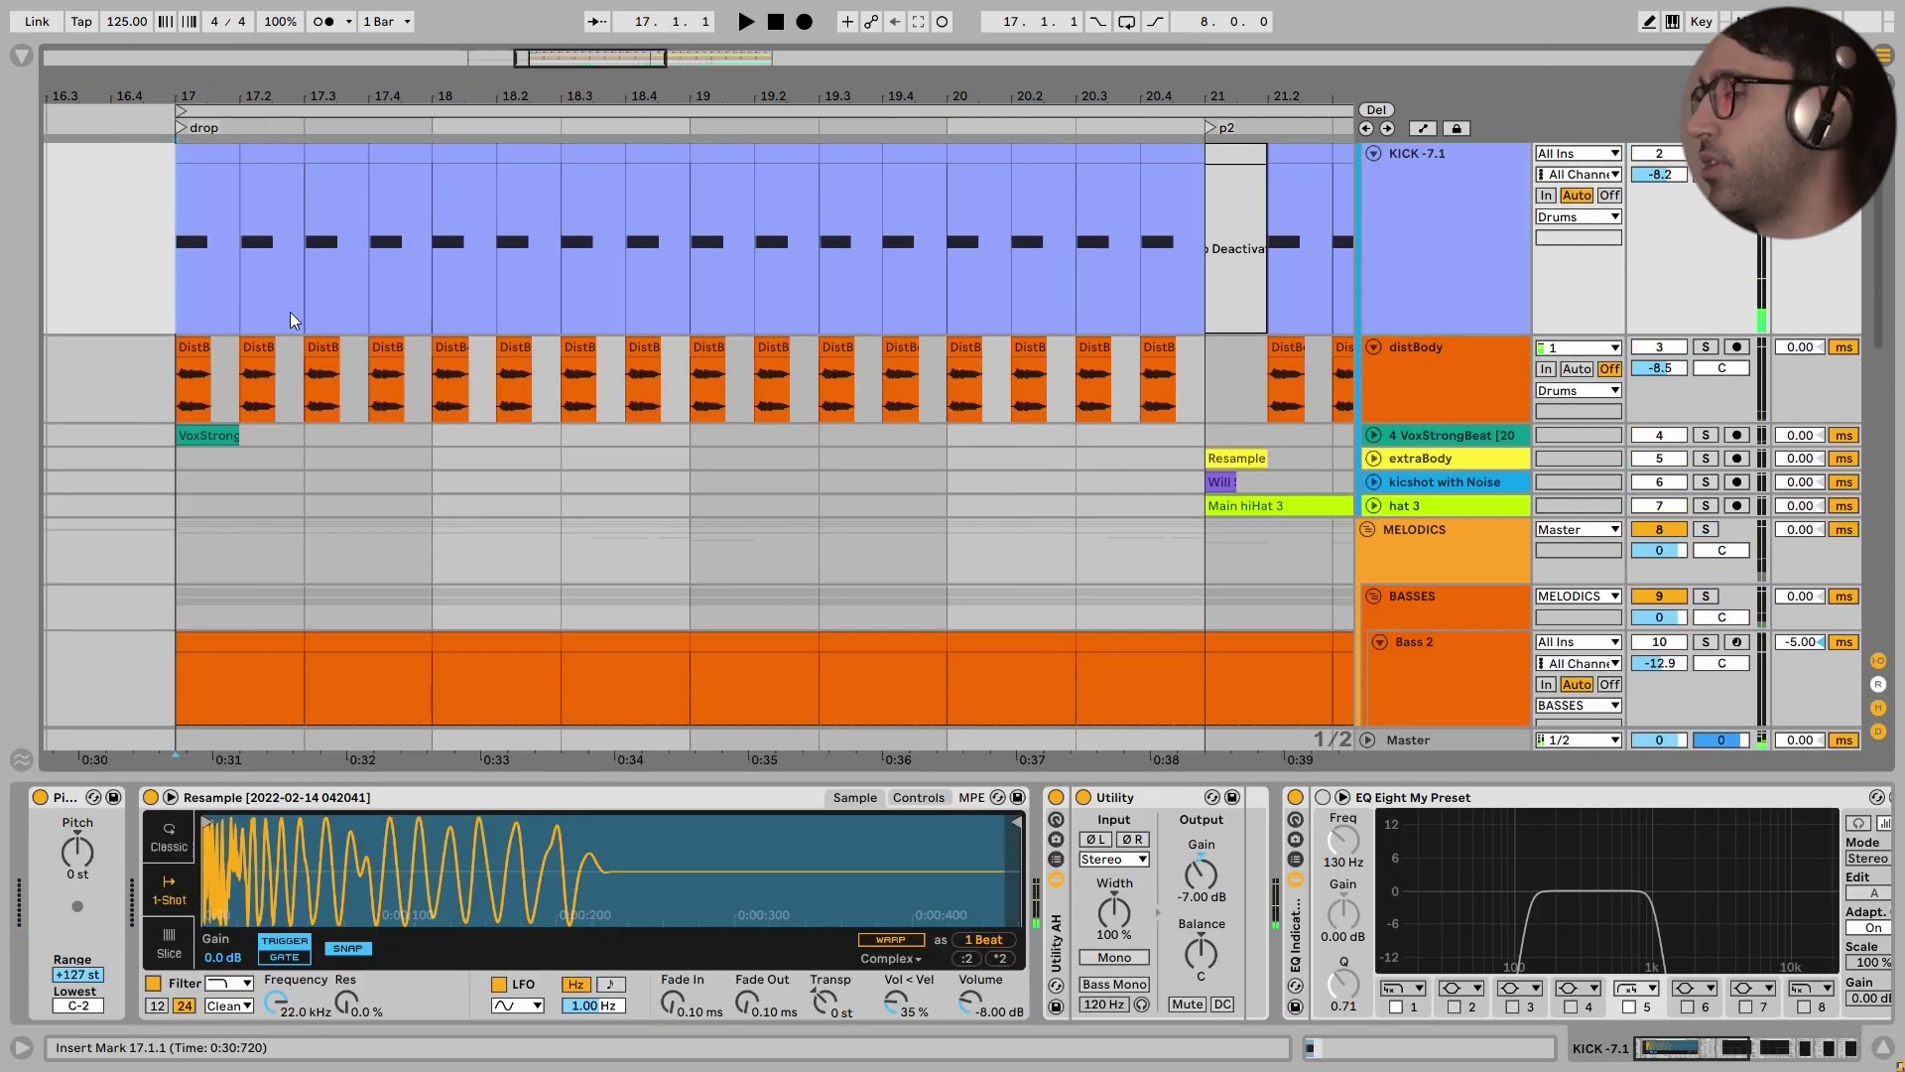
key(space)
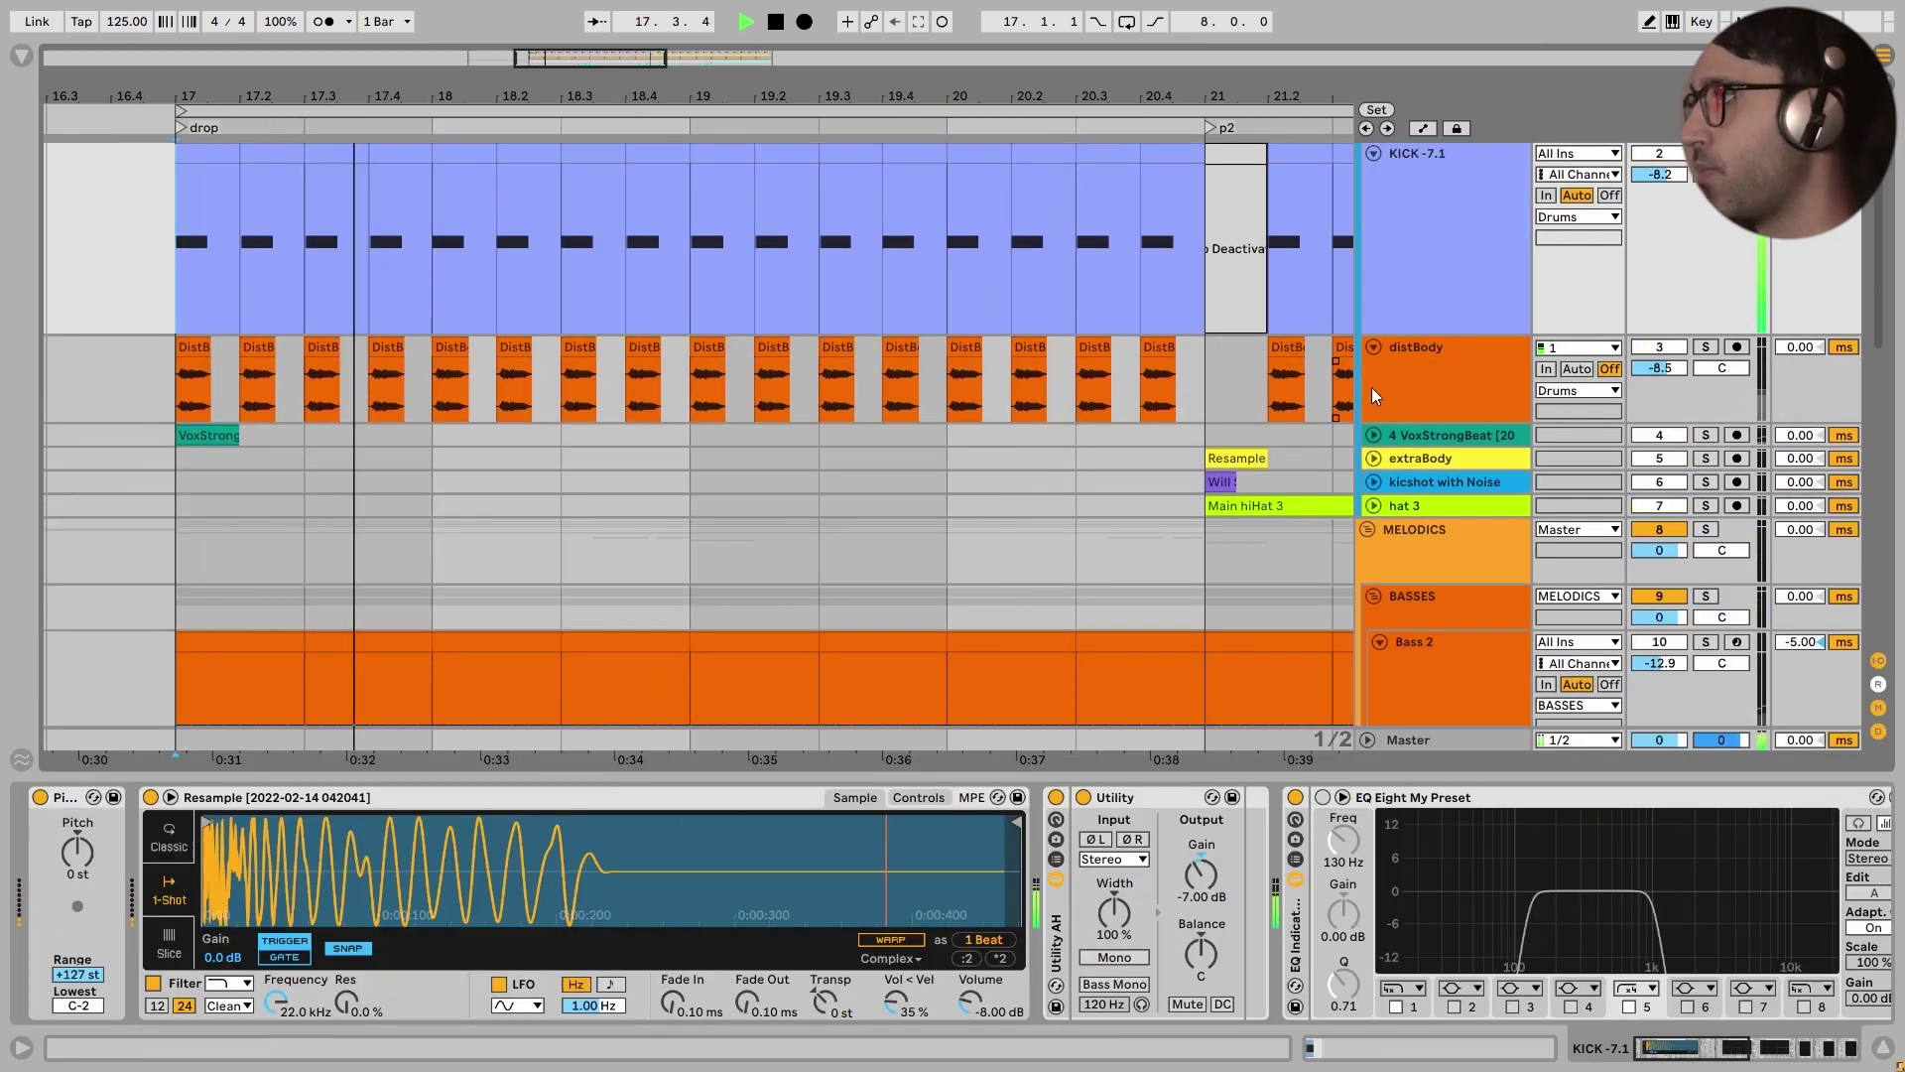
key(space)
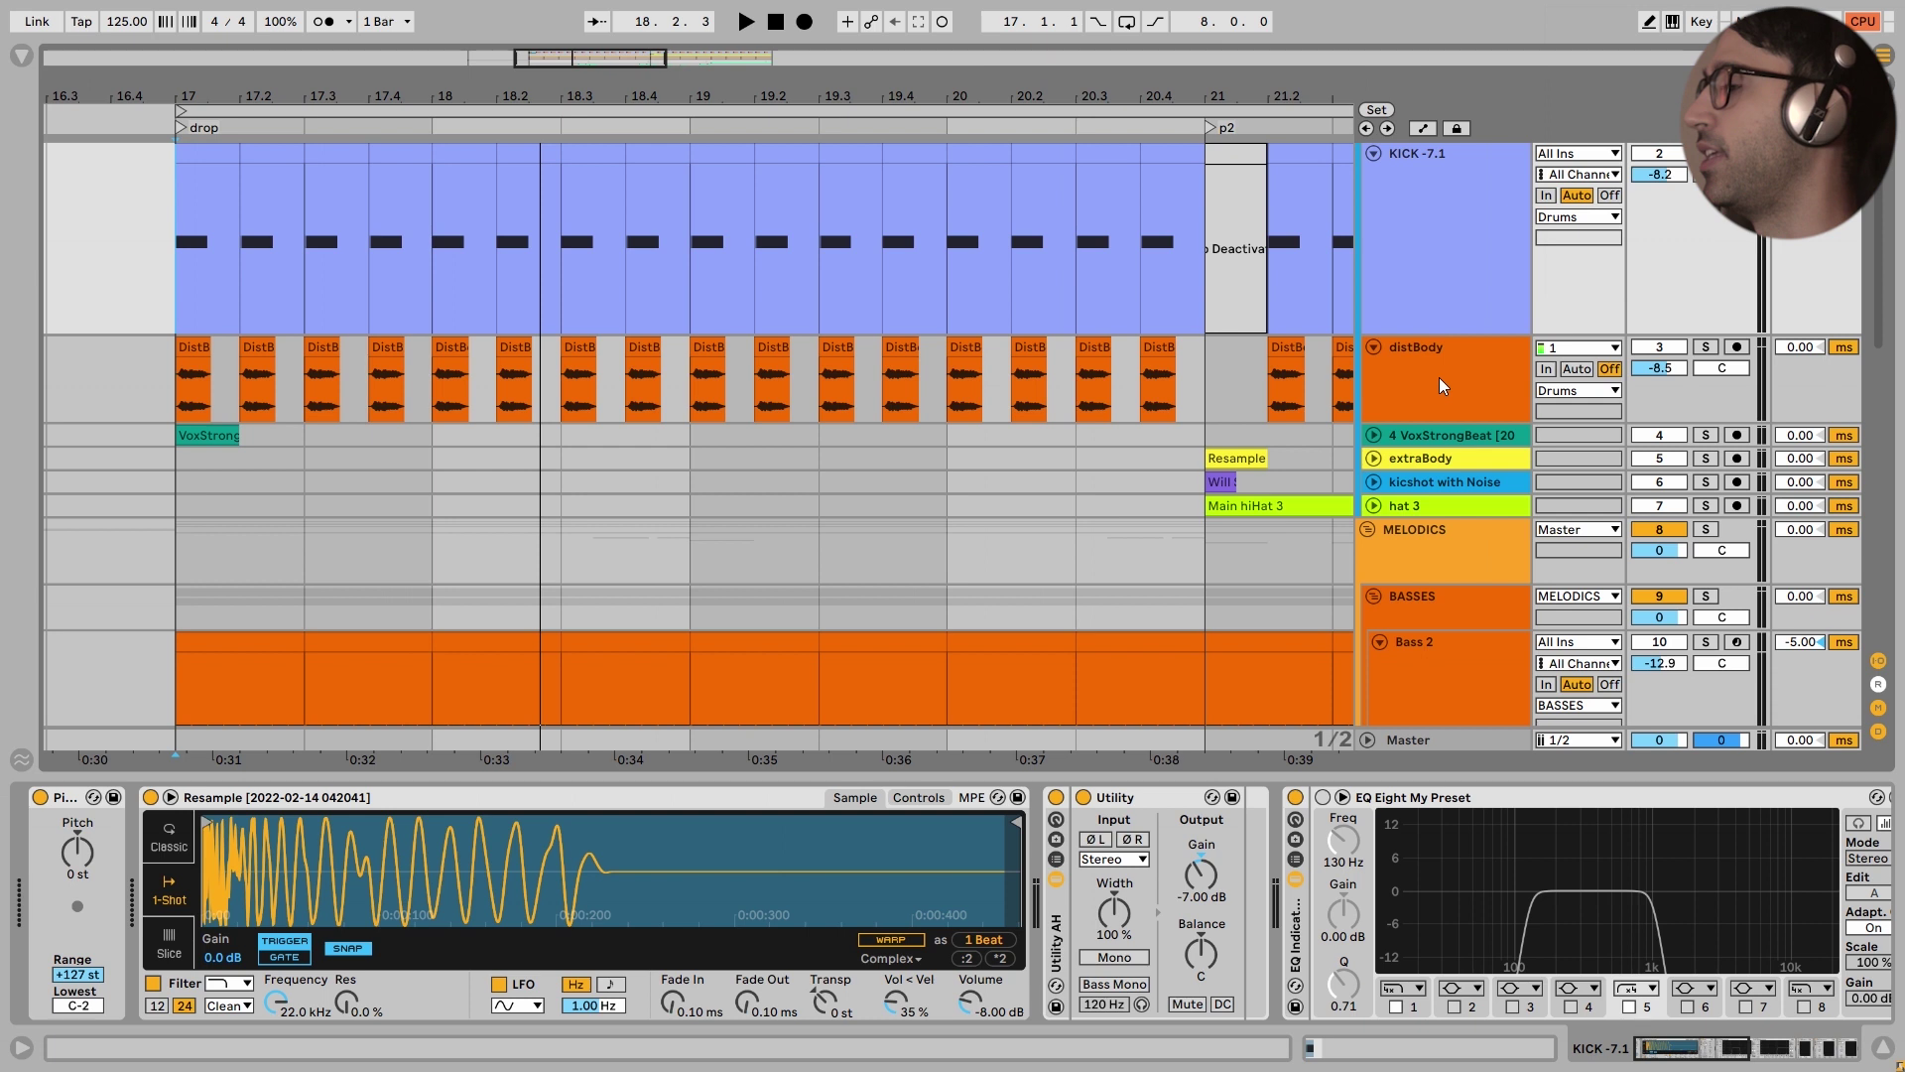
Solo distBody, play it from bar 17, and look over its Decapitator plug-in
click(1439, 378)
key(s)
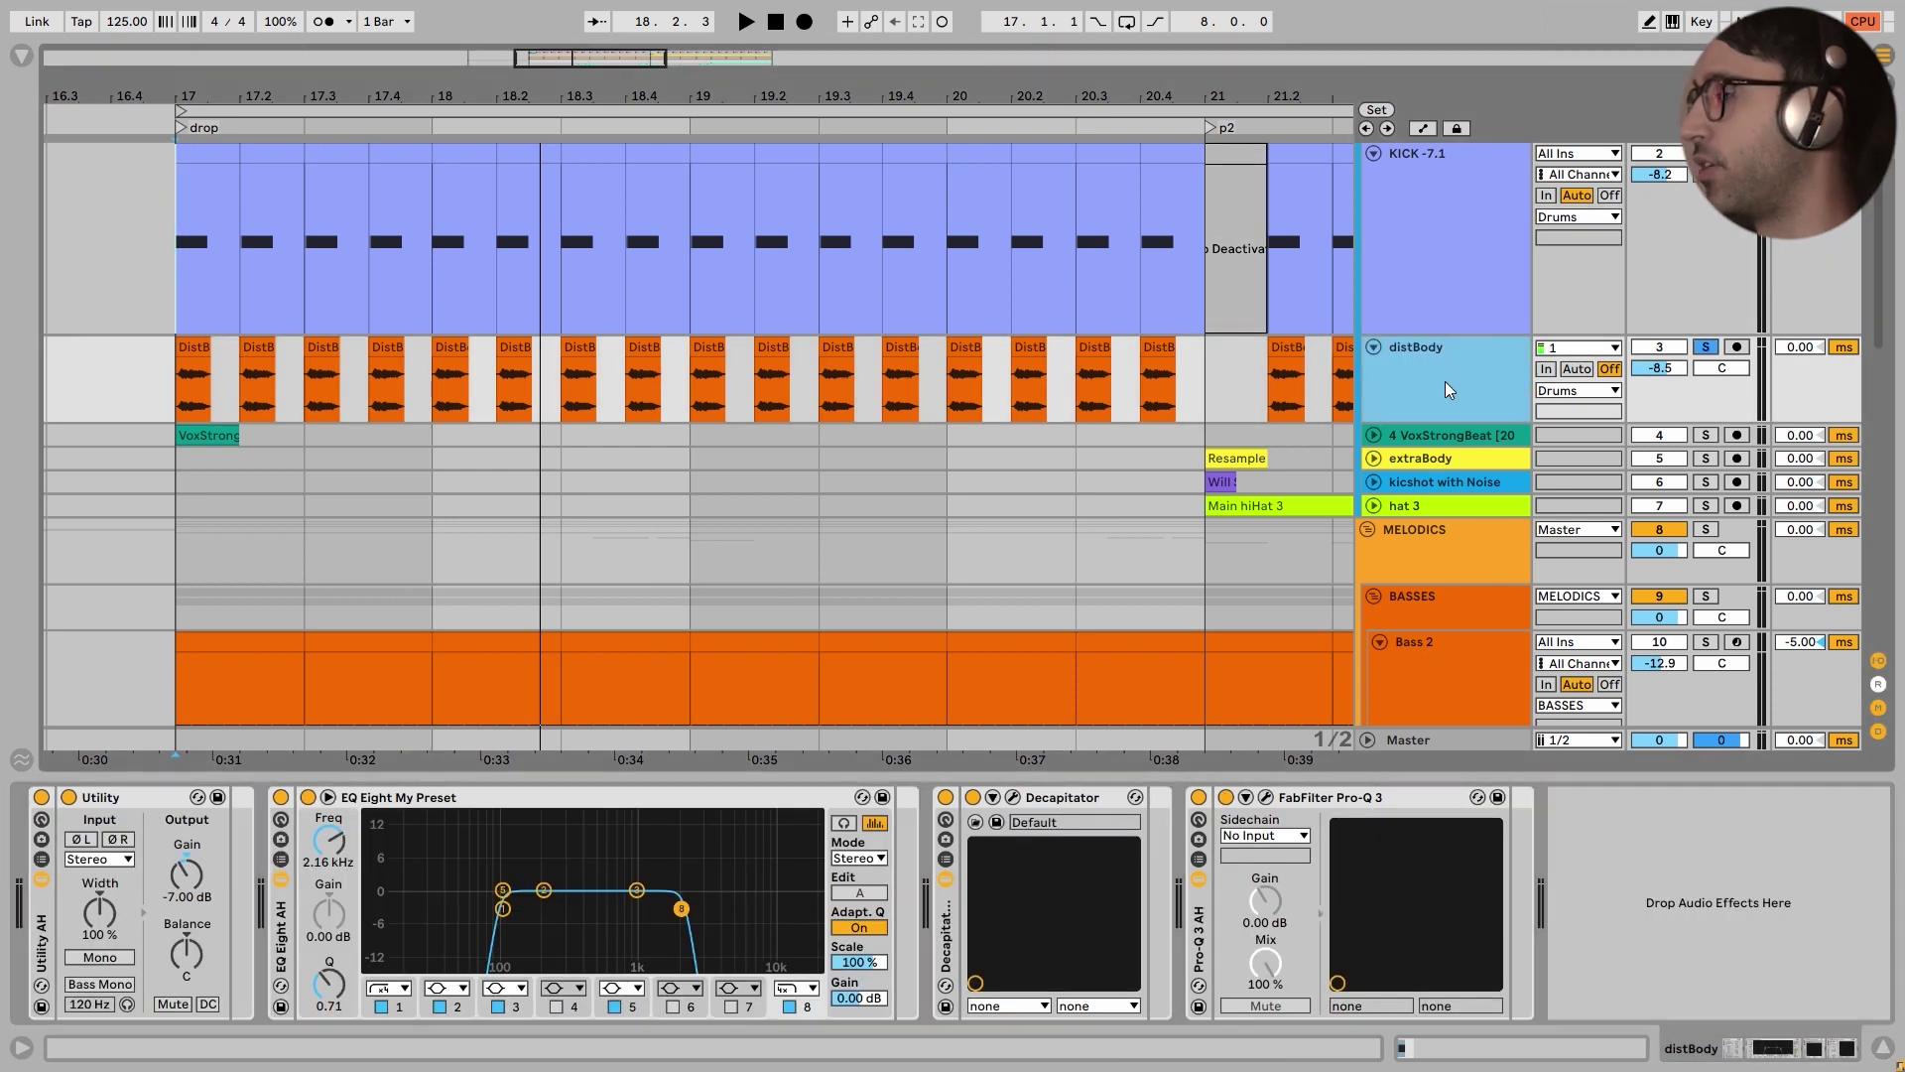
key(space)
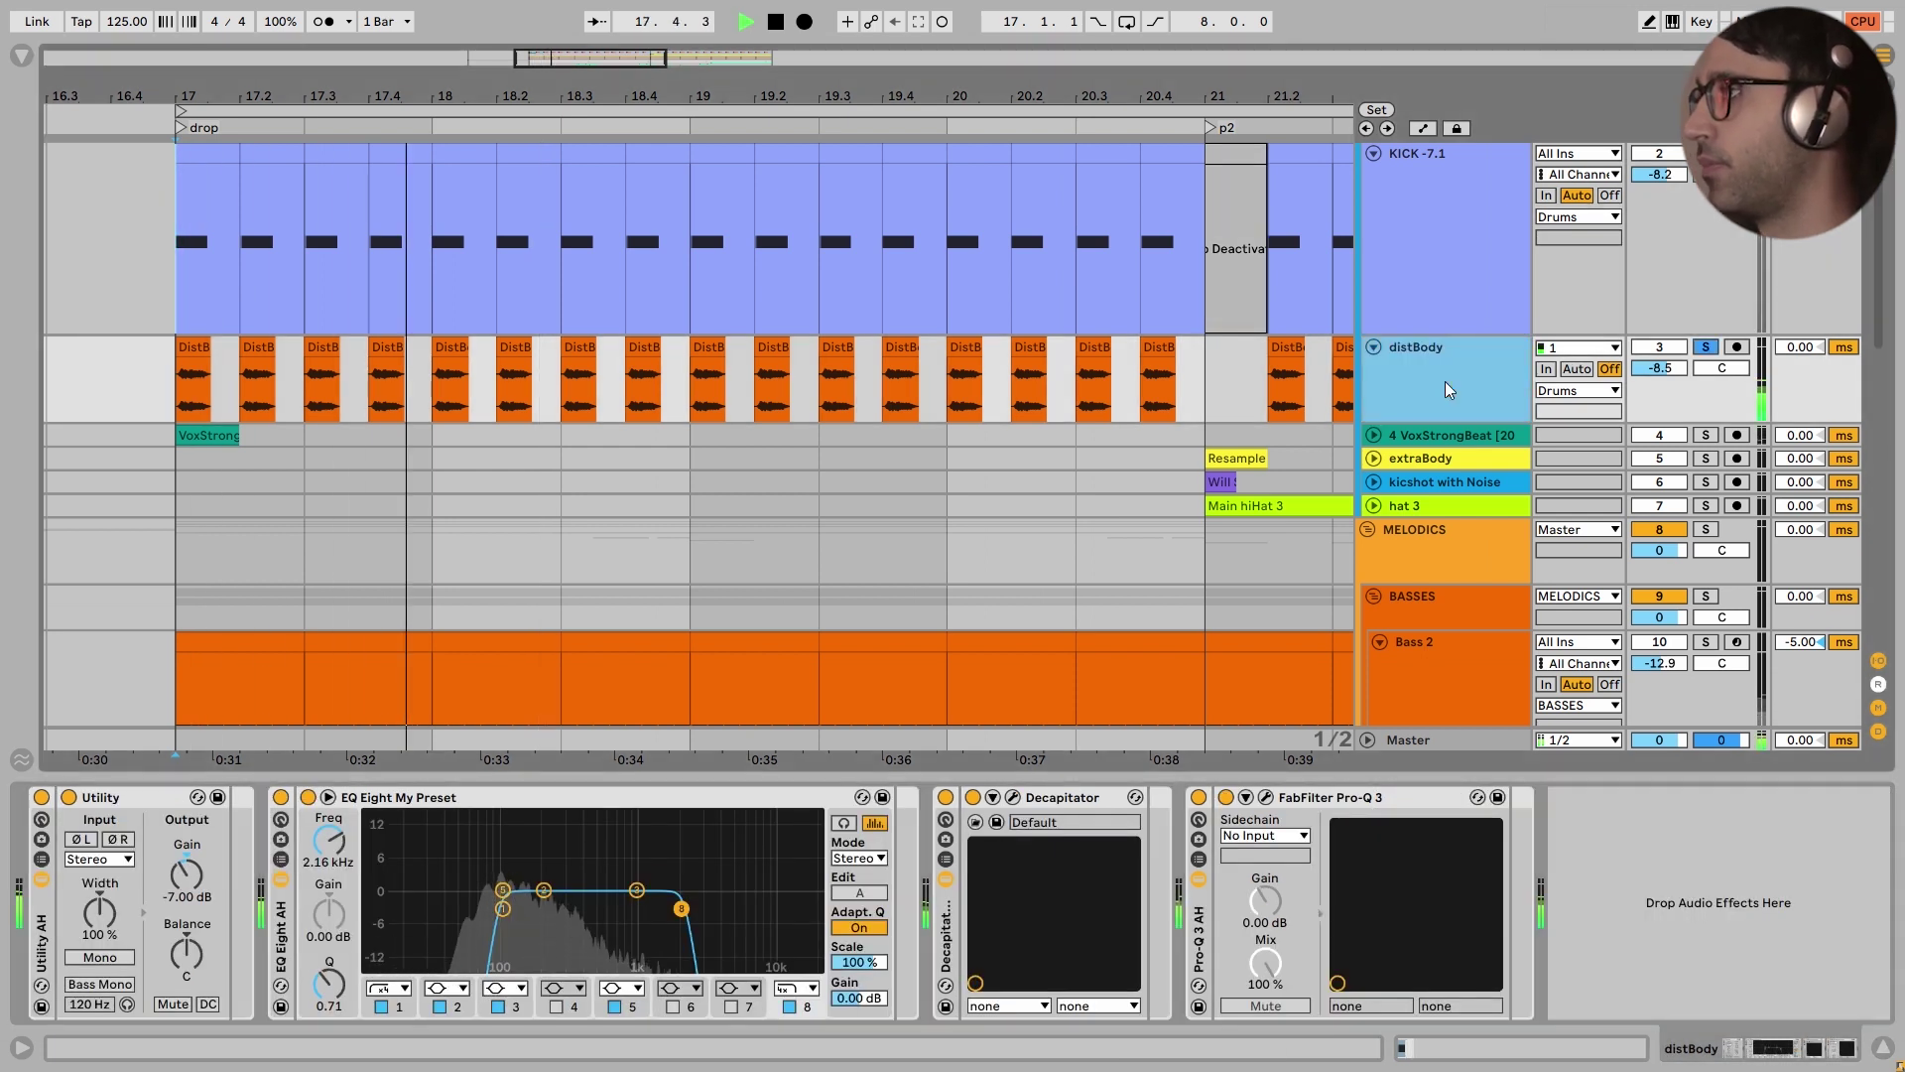
key(space)
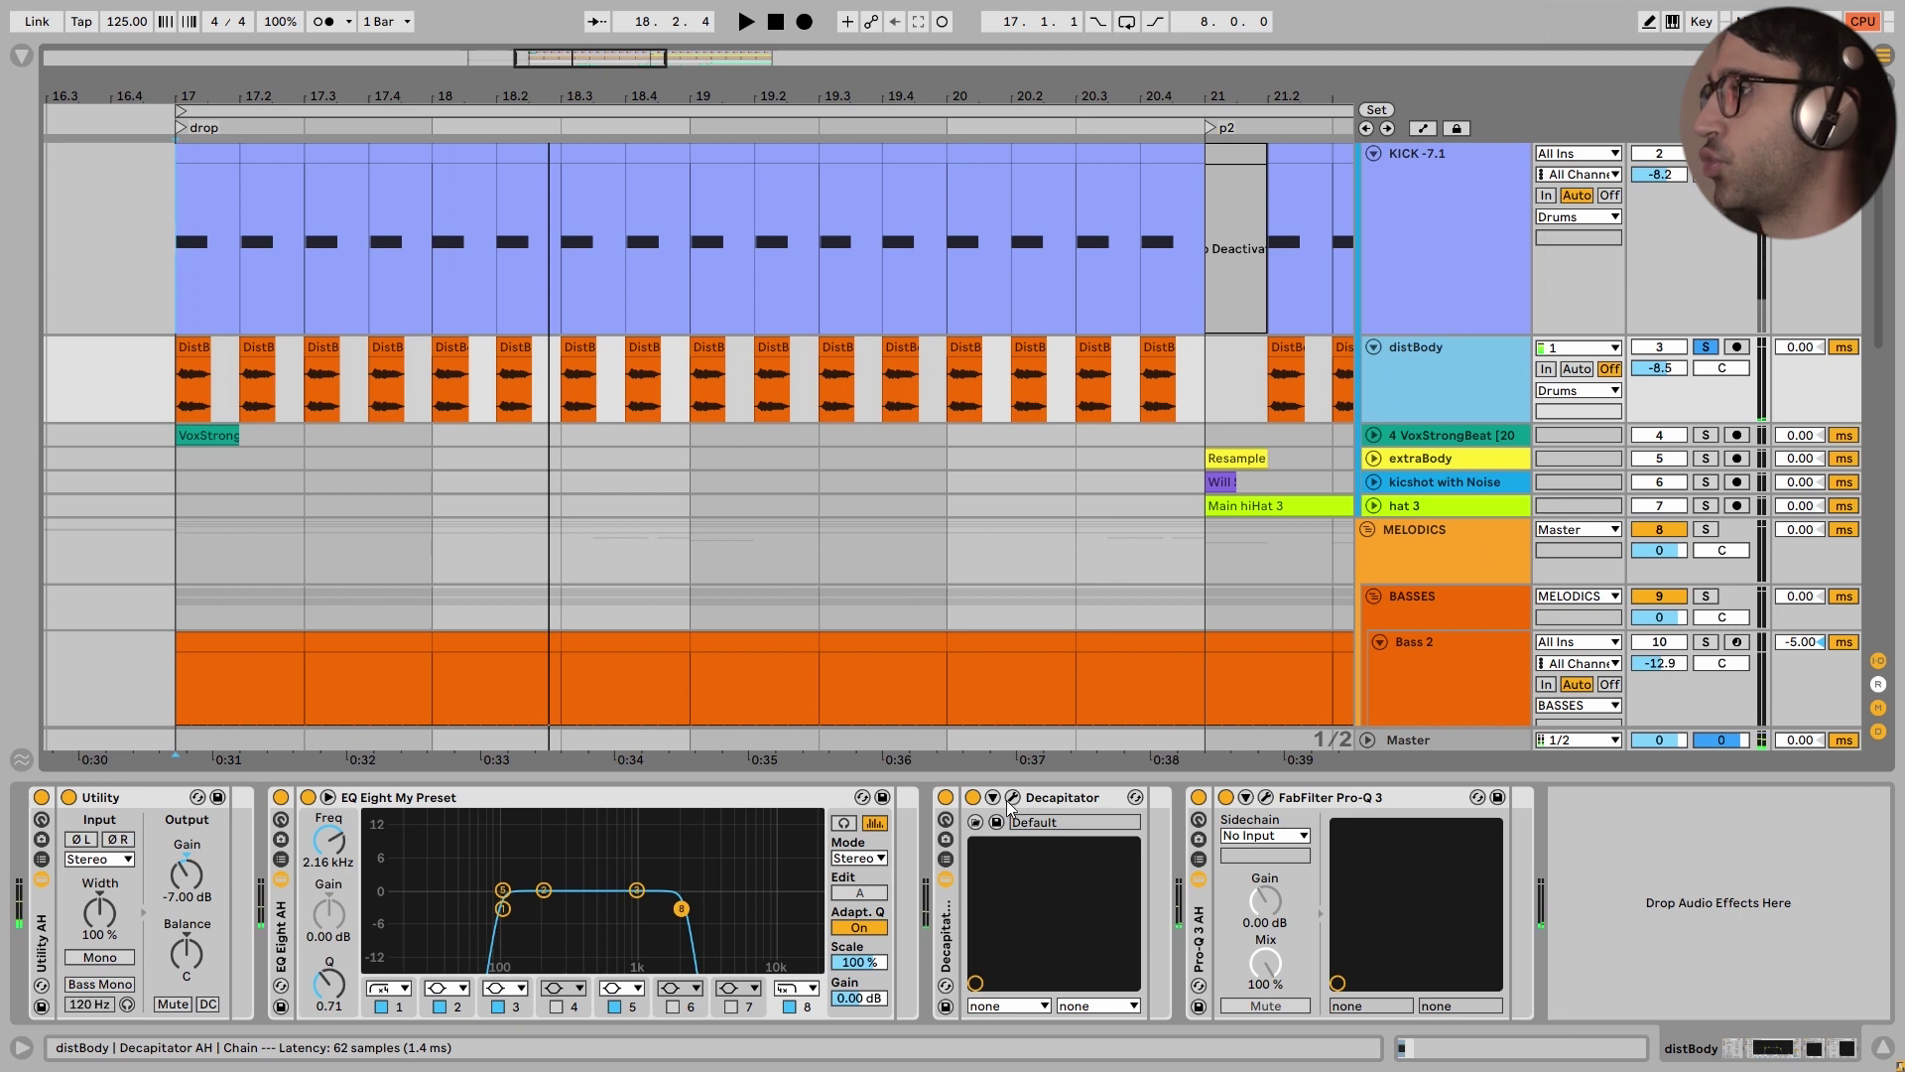
click(1013, 798)
key(space)
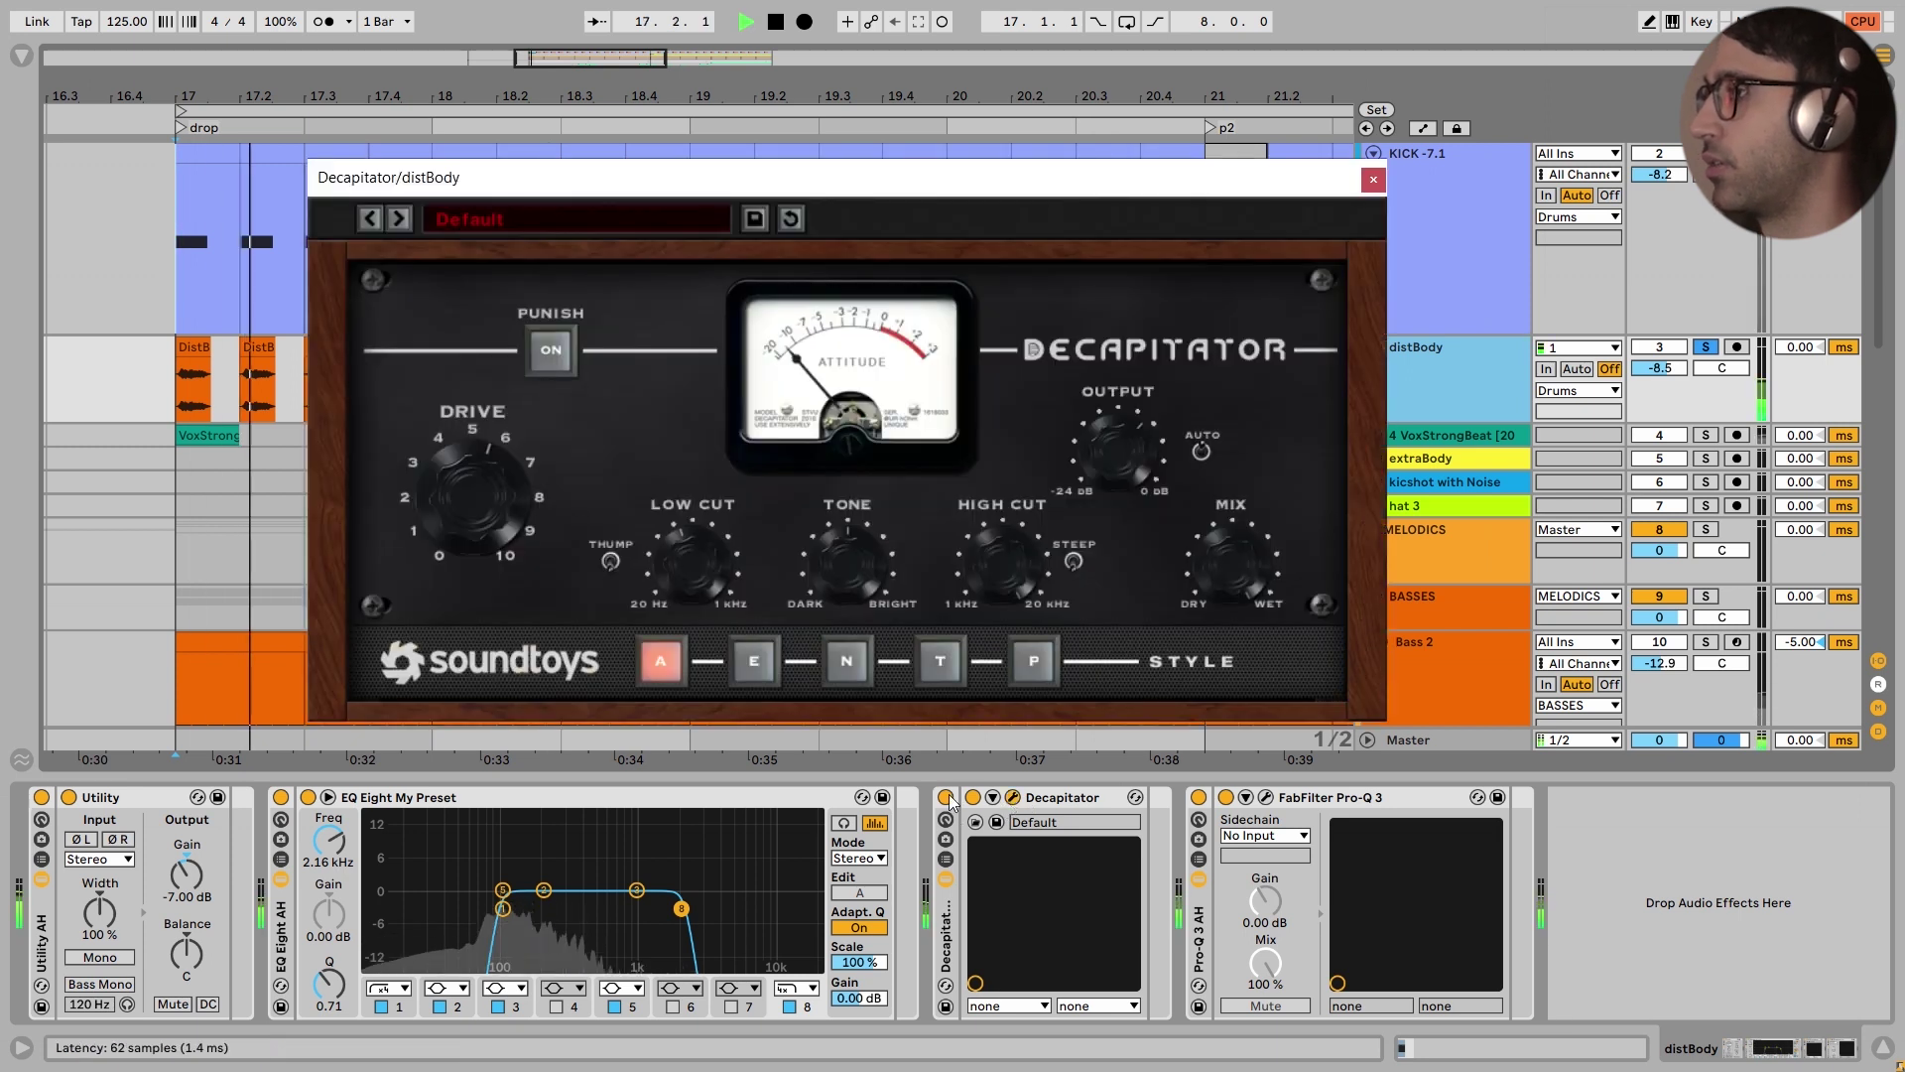
click(950, 800)
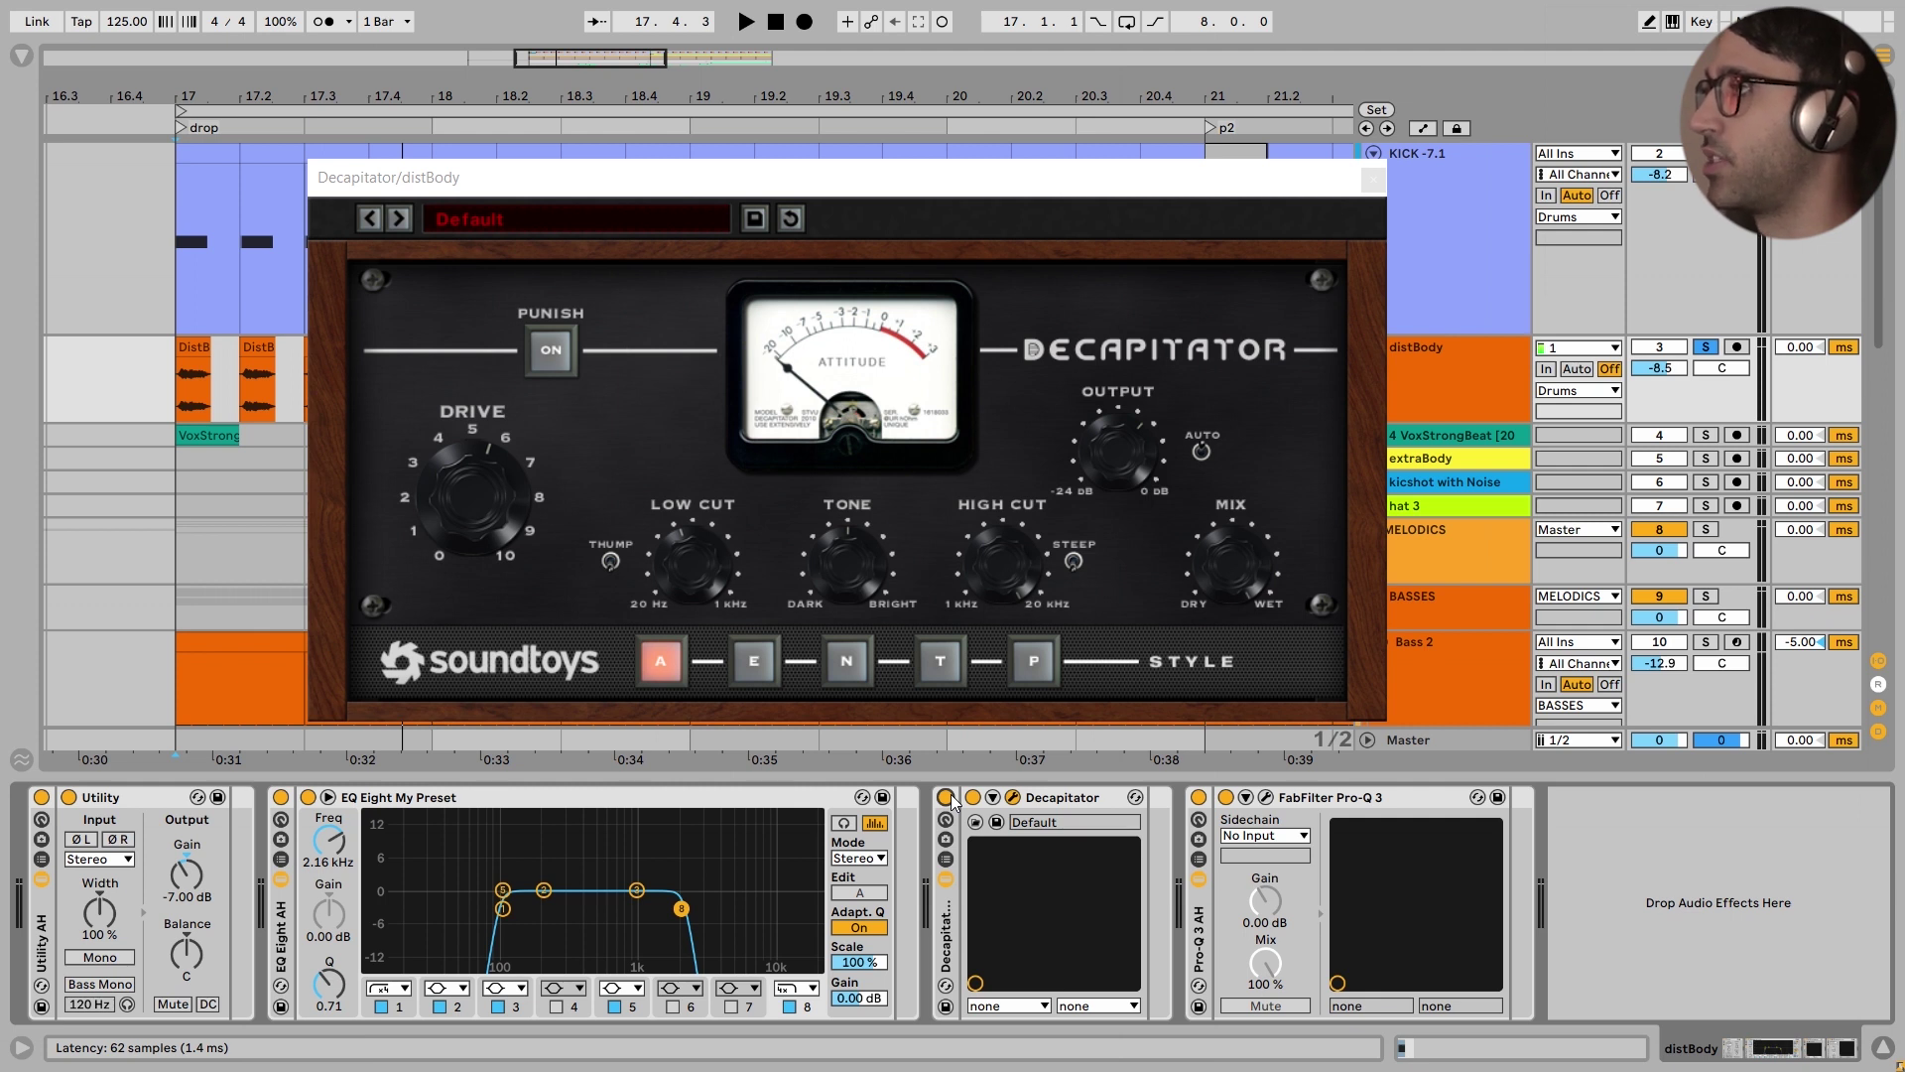
click(1374, 180)
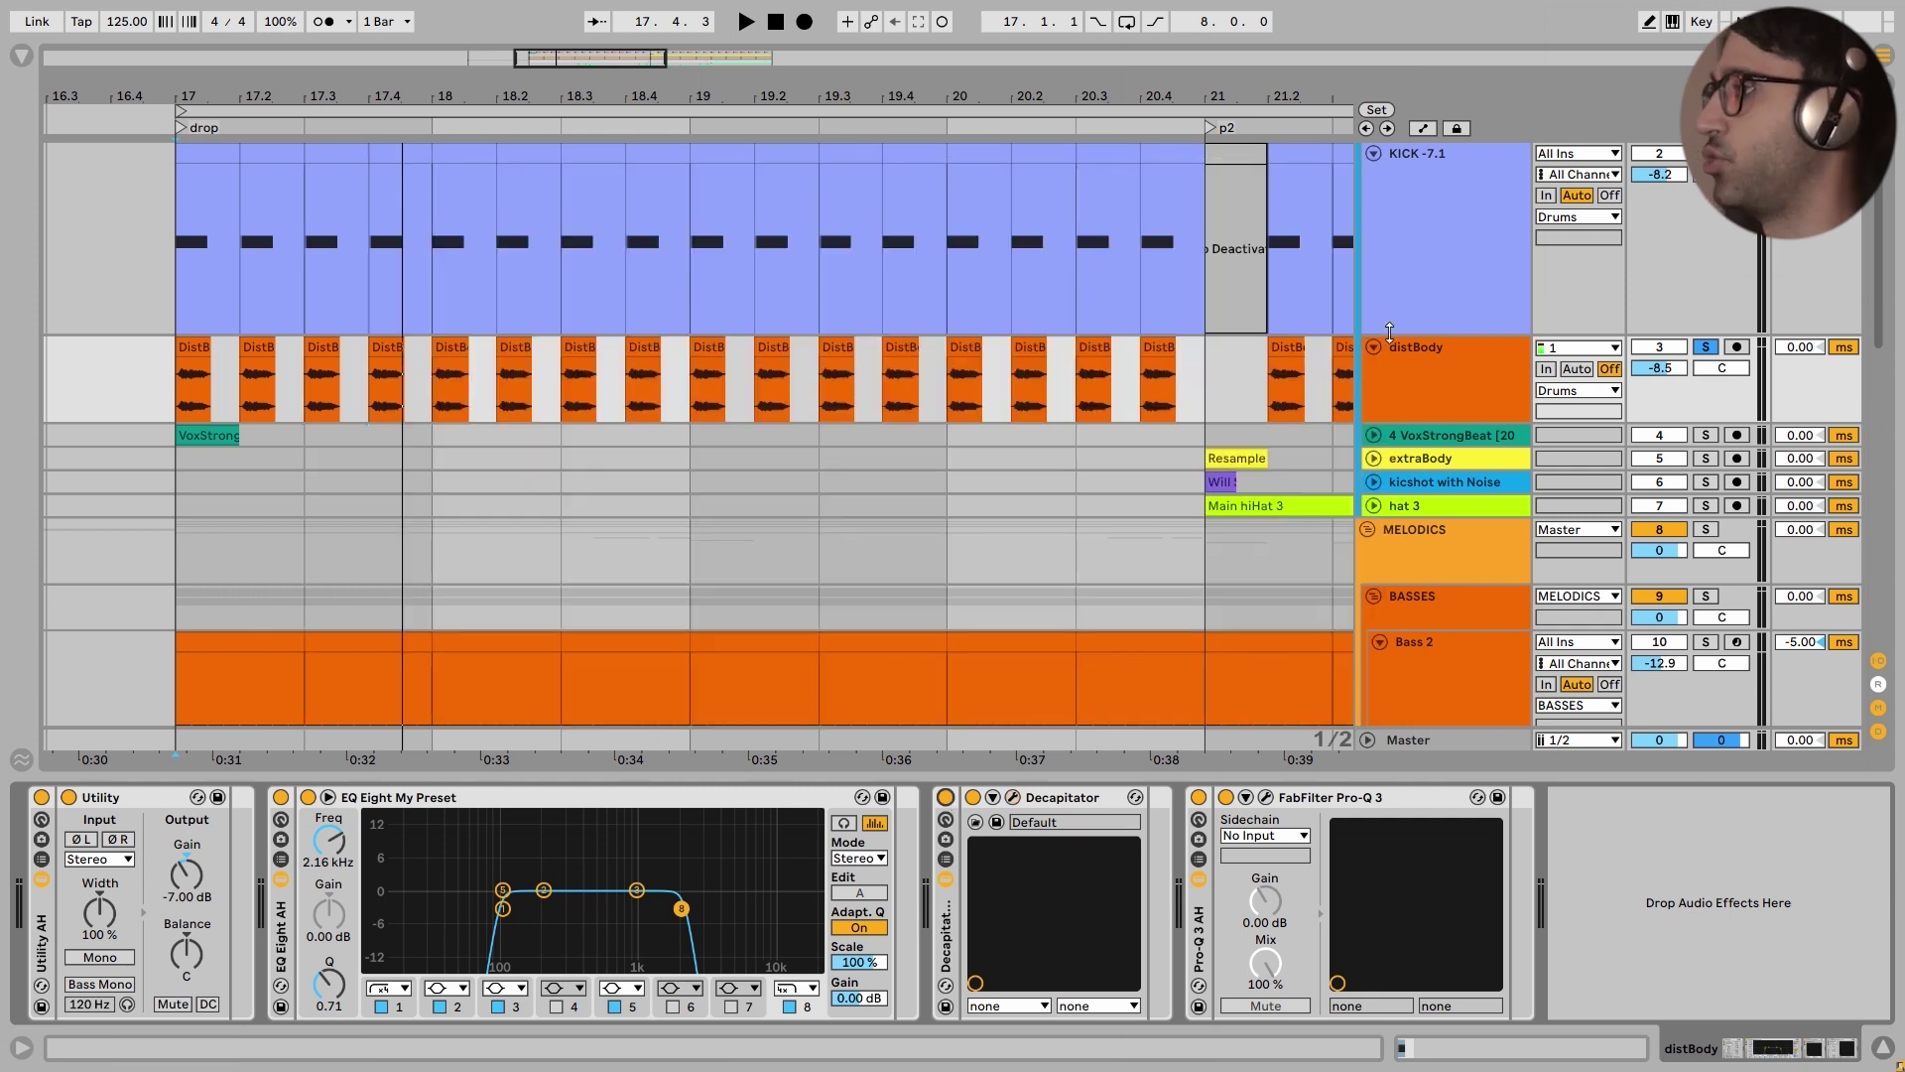
Compare distBody's Pro-Q 3 (low cut, +1.72 dB at 218 Hz) bypassed and active, then zoom out
click(1265, 797)
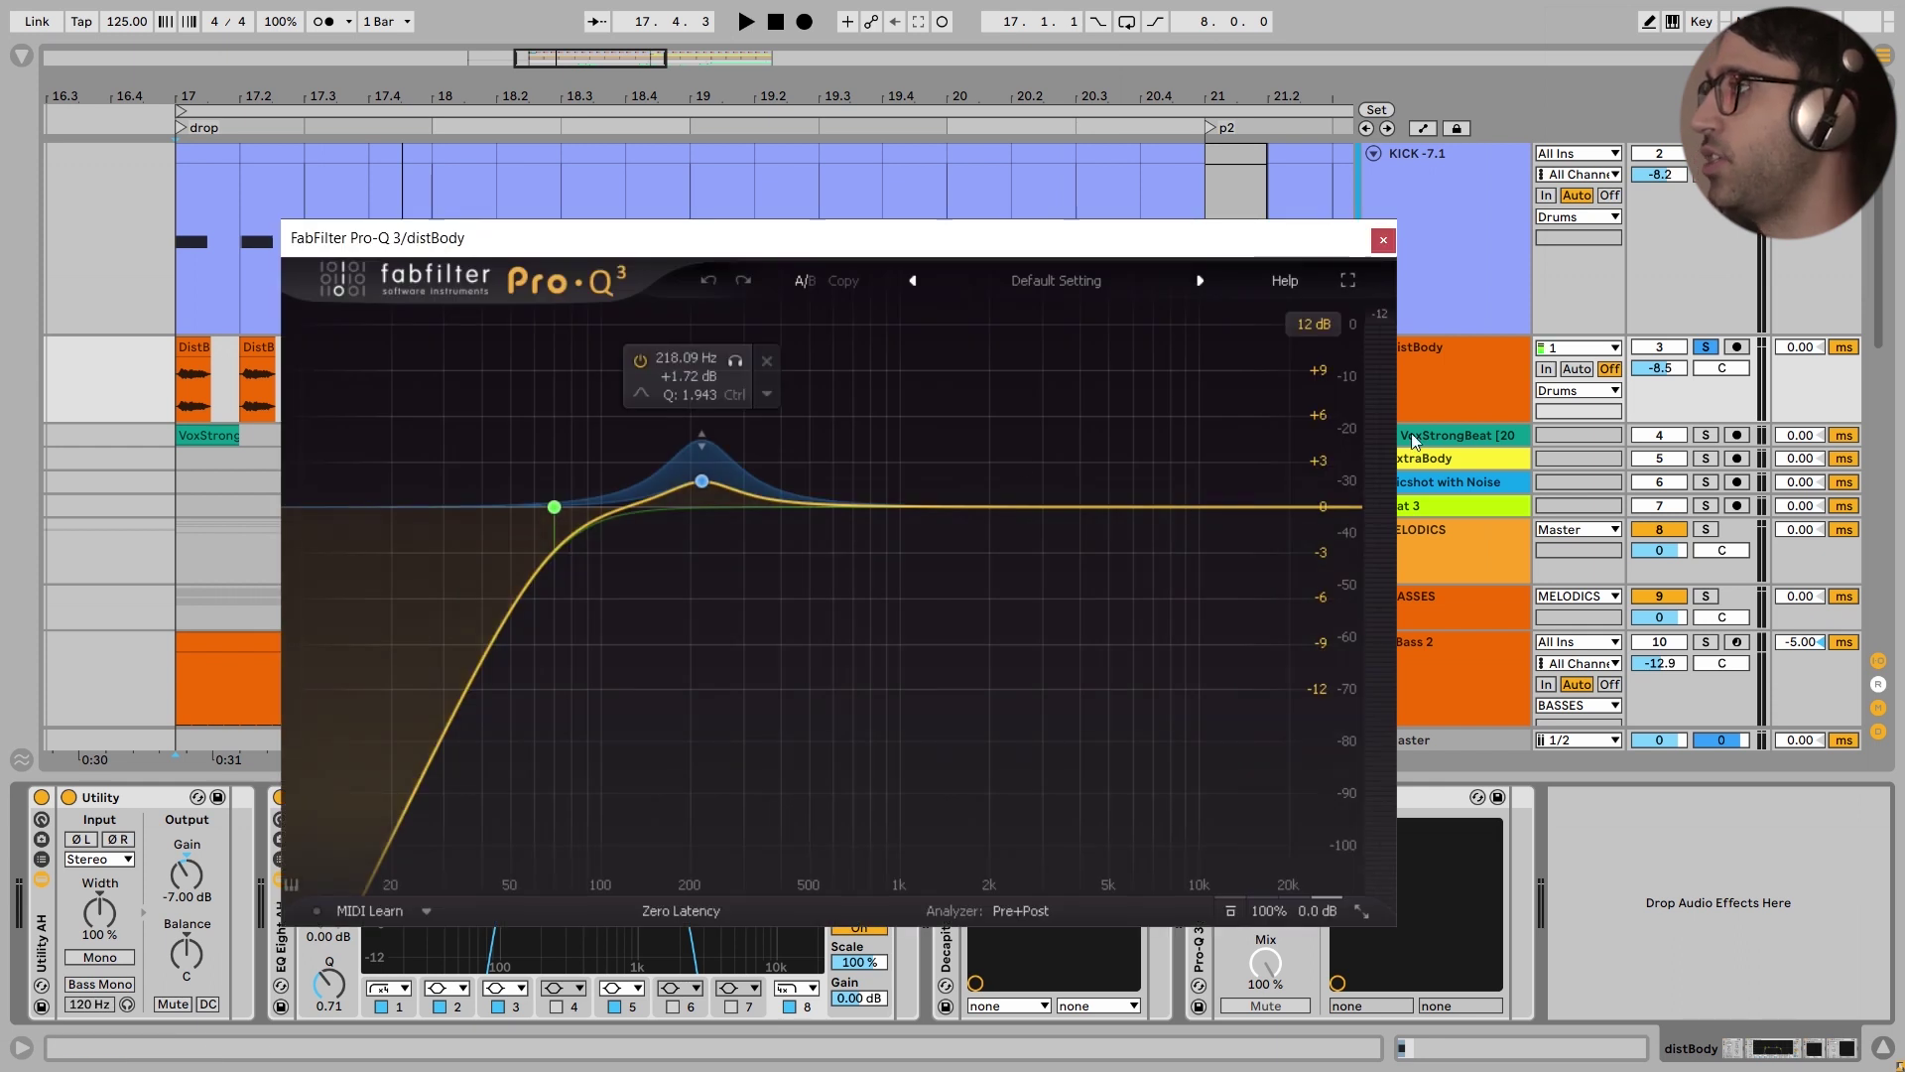
click(1465, 401)
key(space)
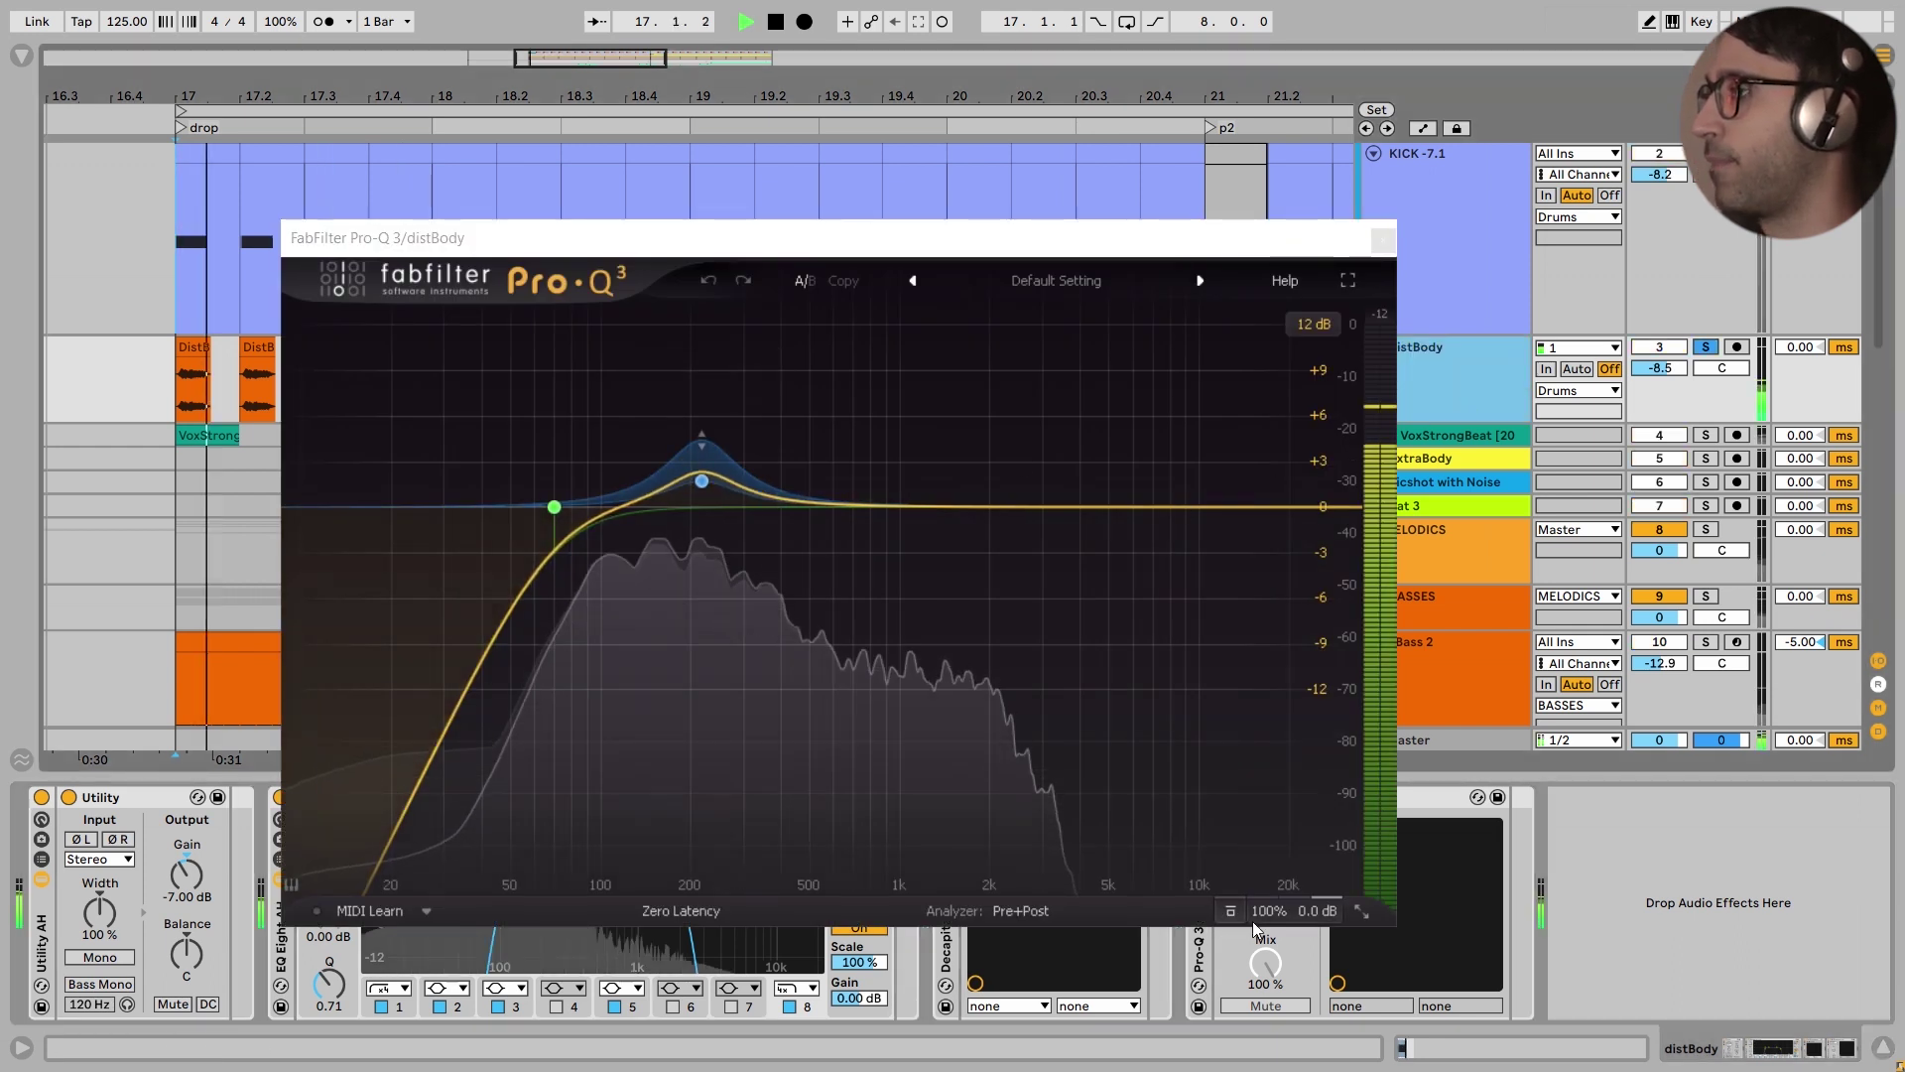
click(1231, 911)
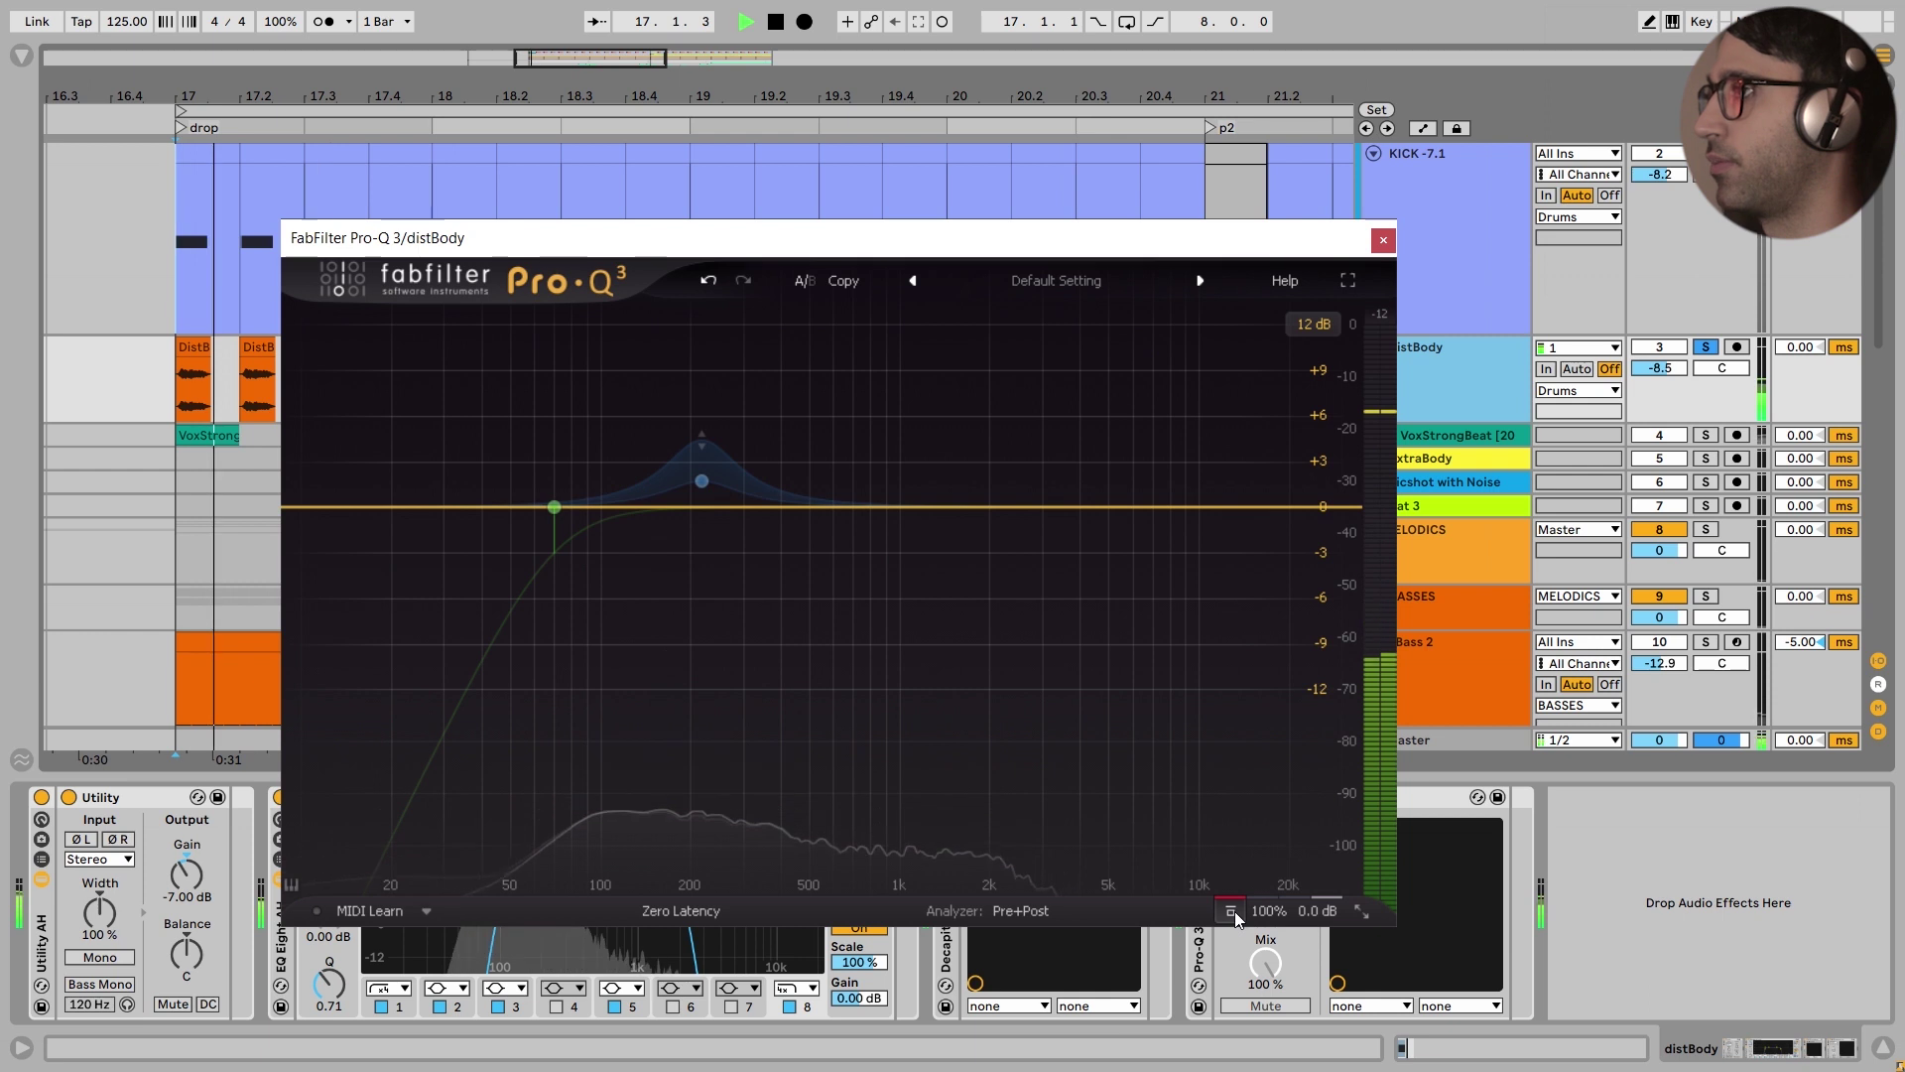
click(1234, 911)
key(space)
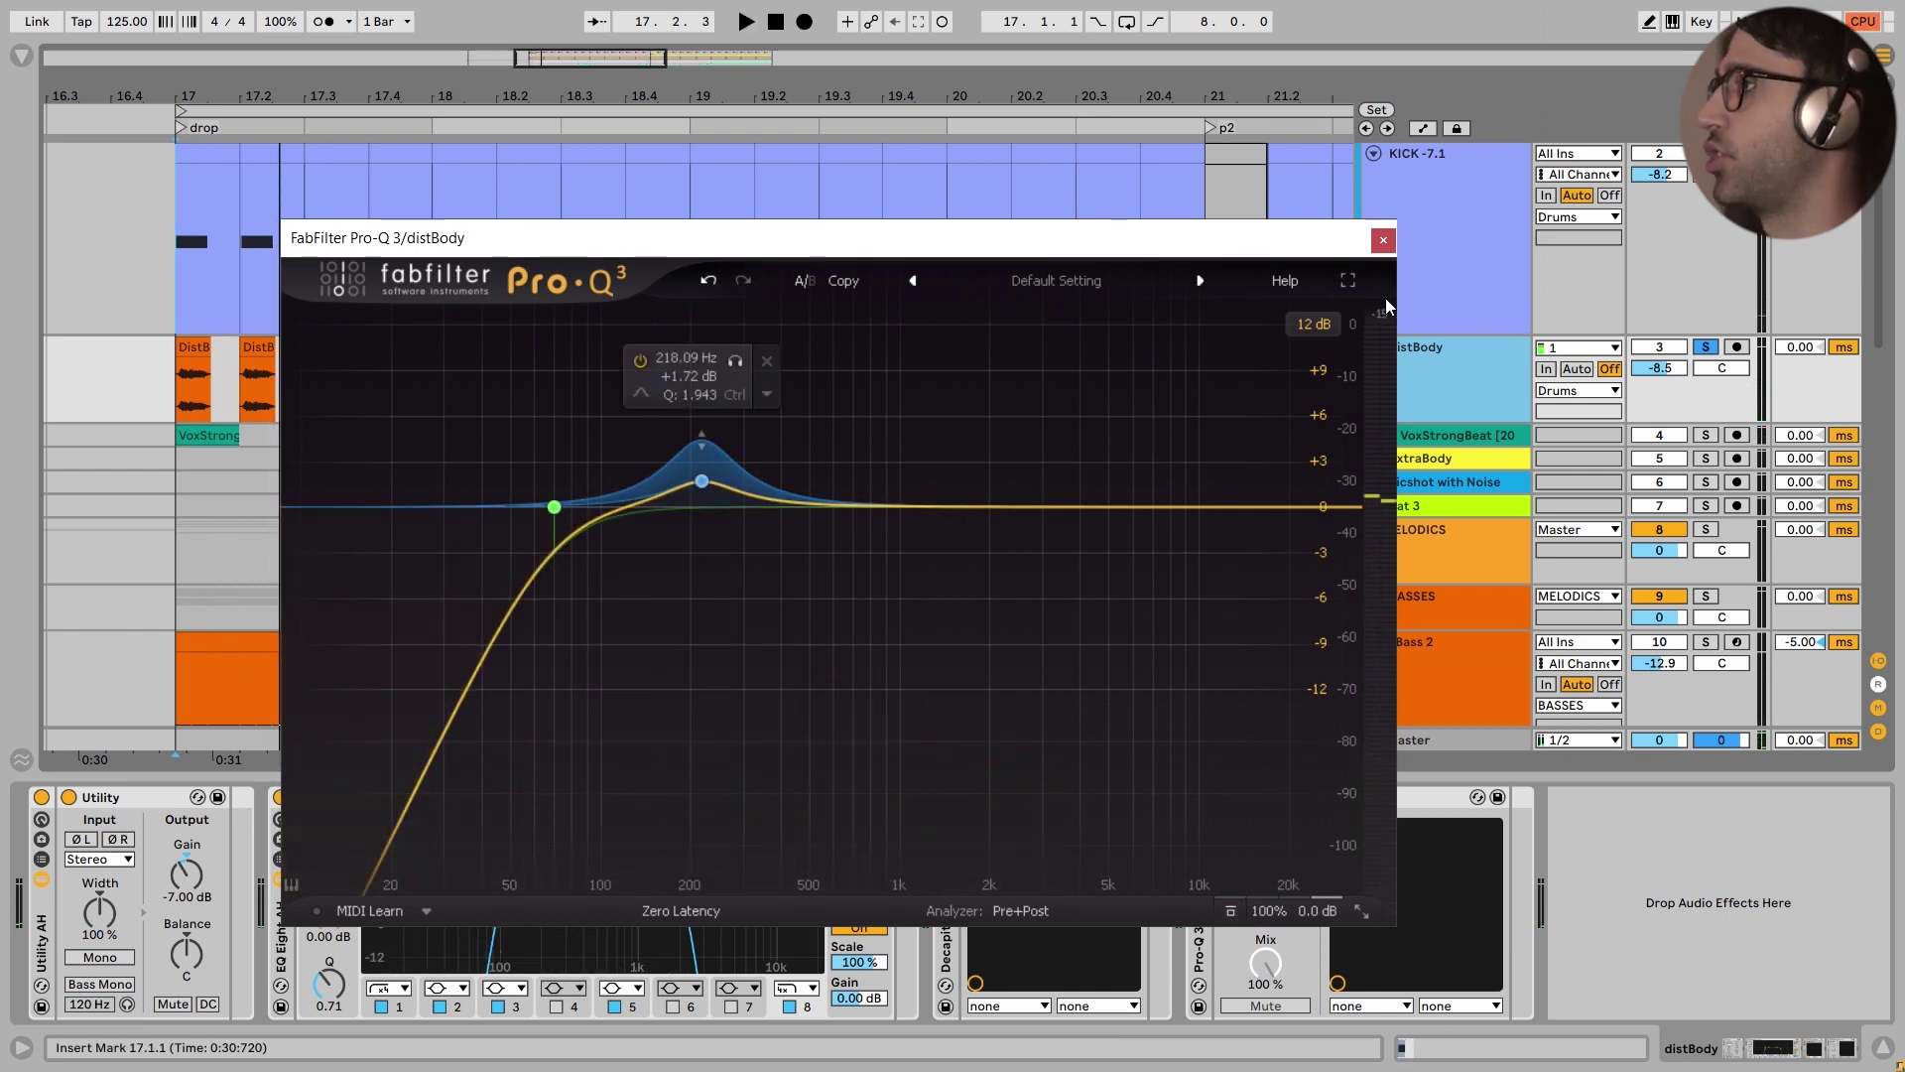
click(1383, 239)
key(x)
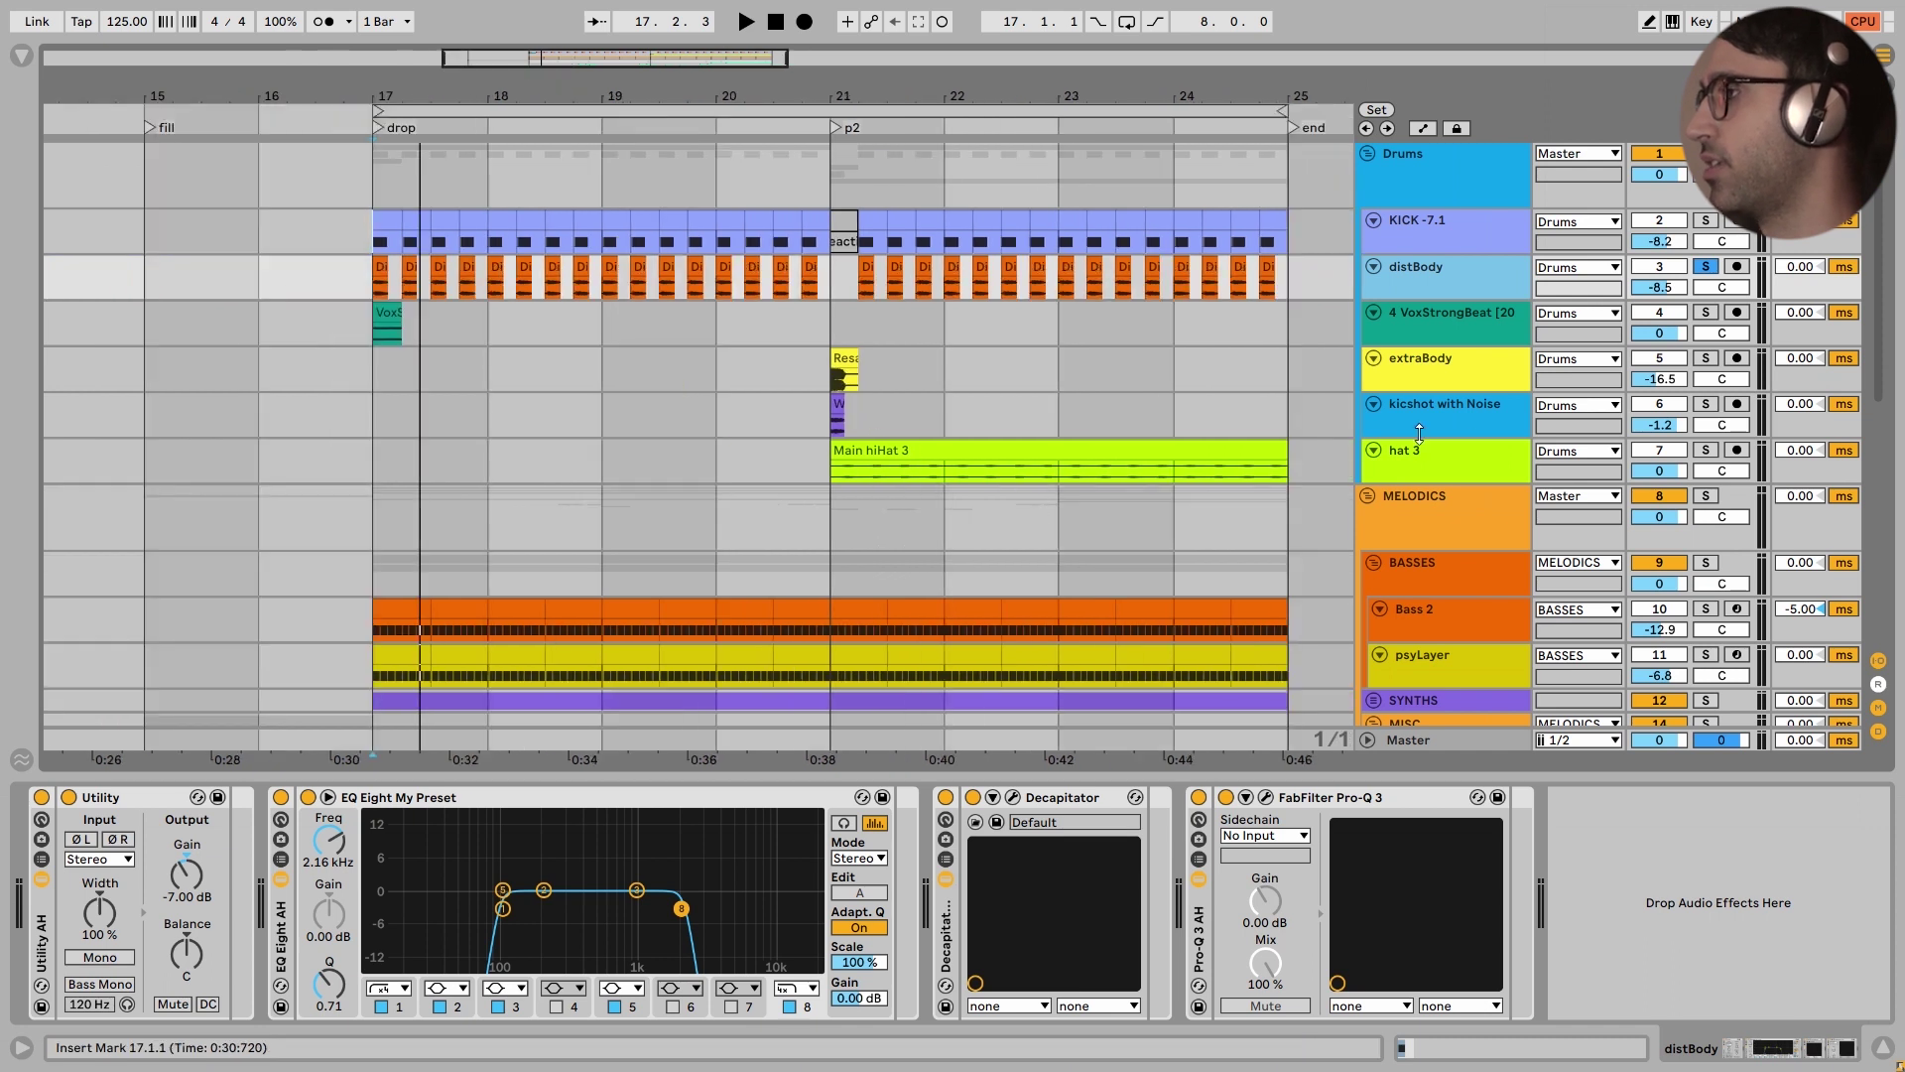
Select the VoxStrongBeat clip and play the drop, restarting from bar 16 before stopping
click(377, 331)
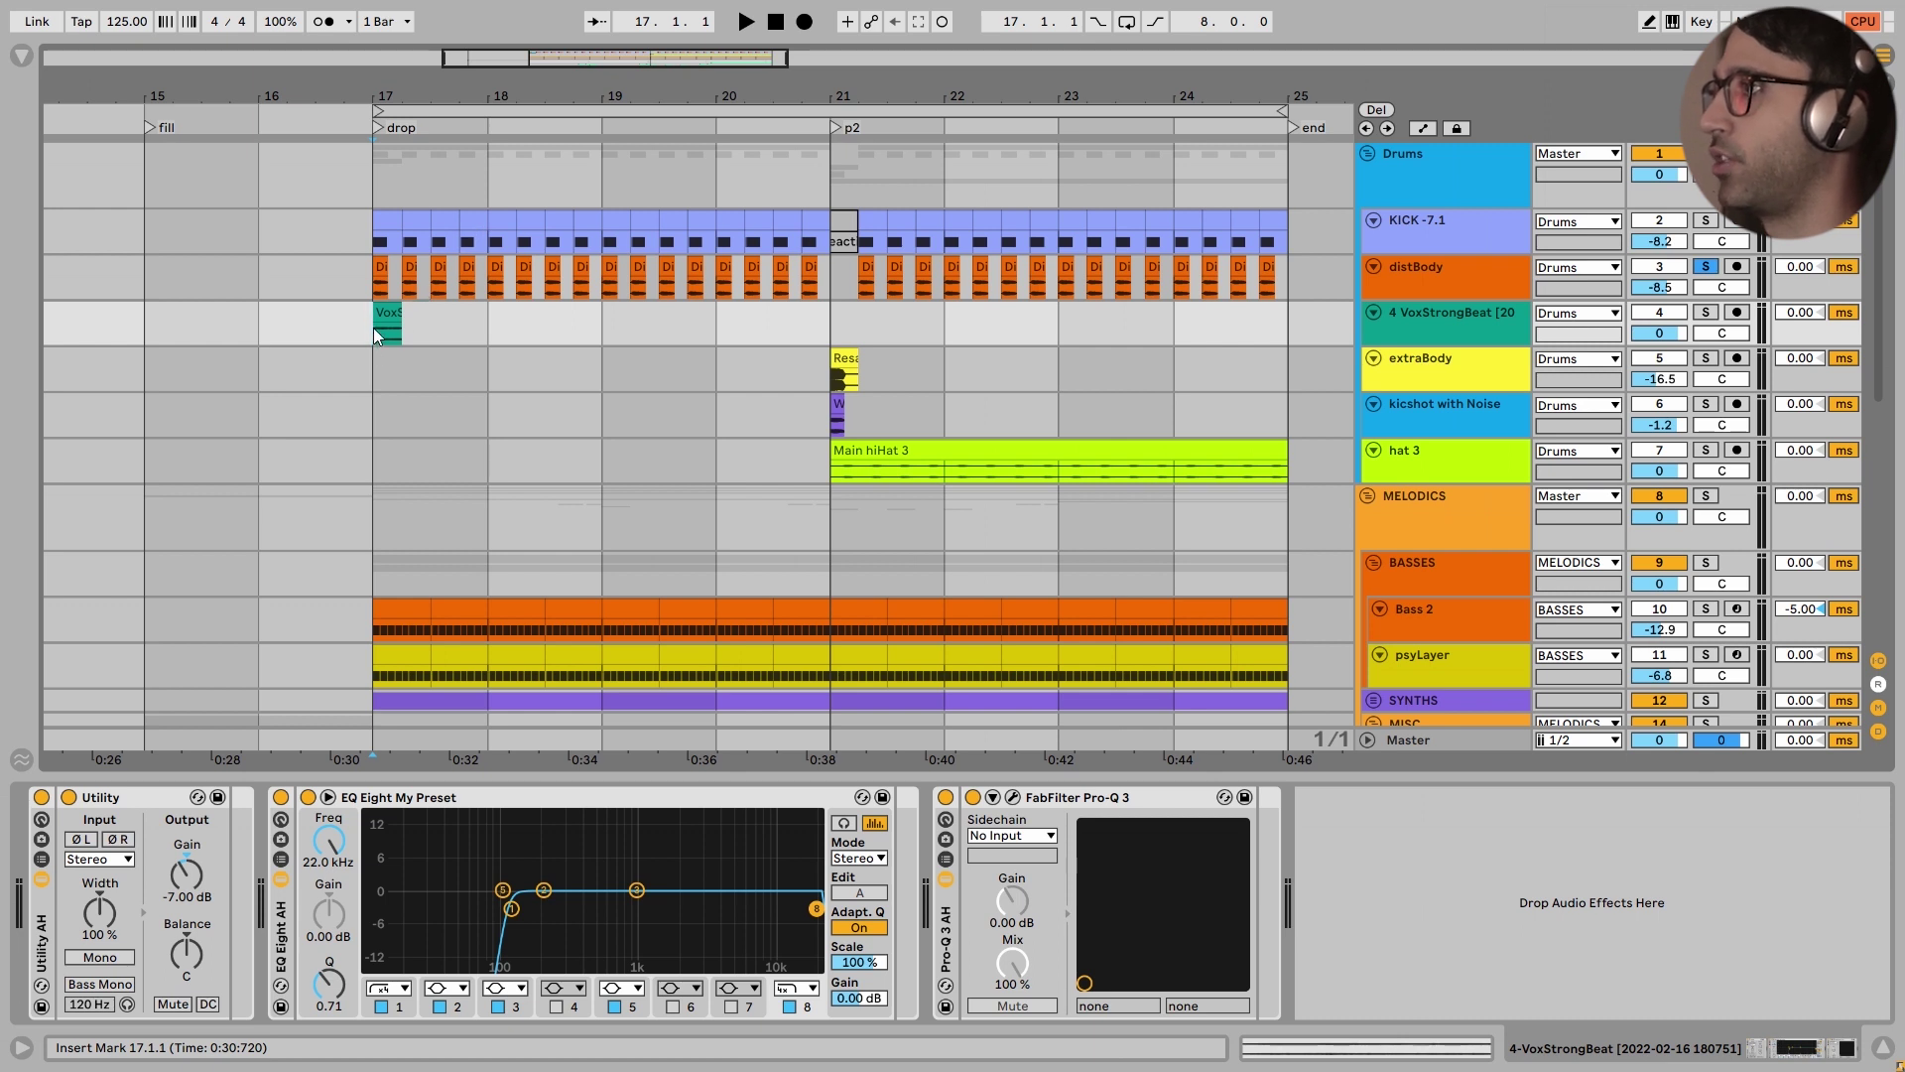
key(space)
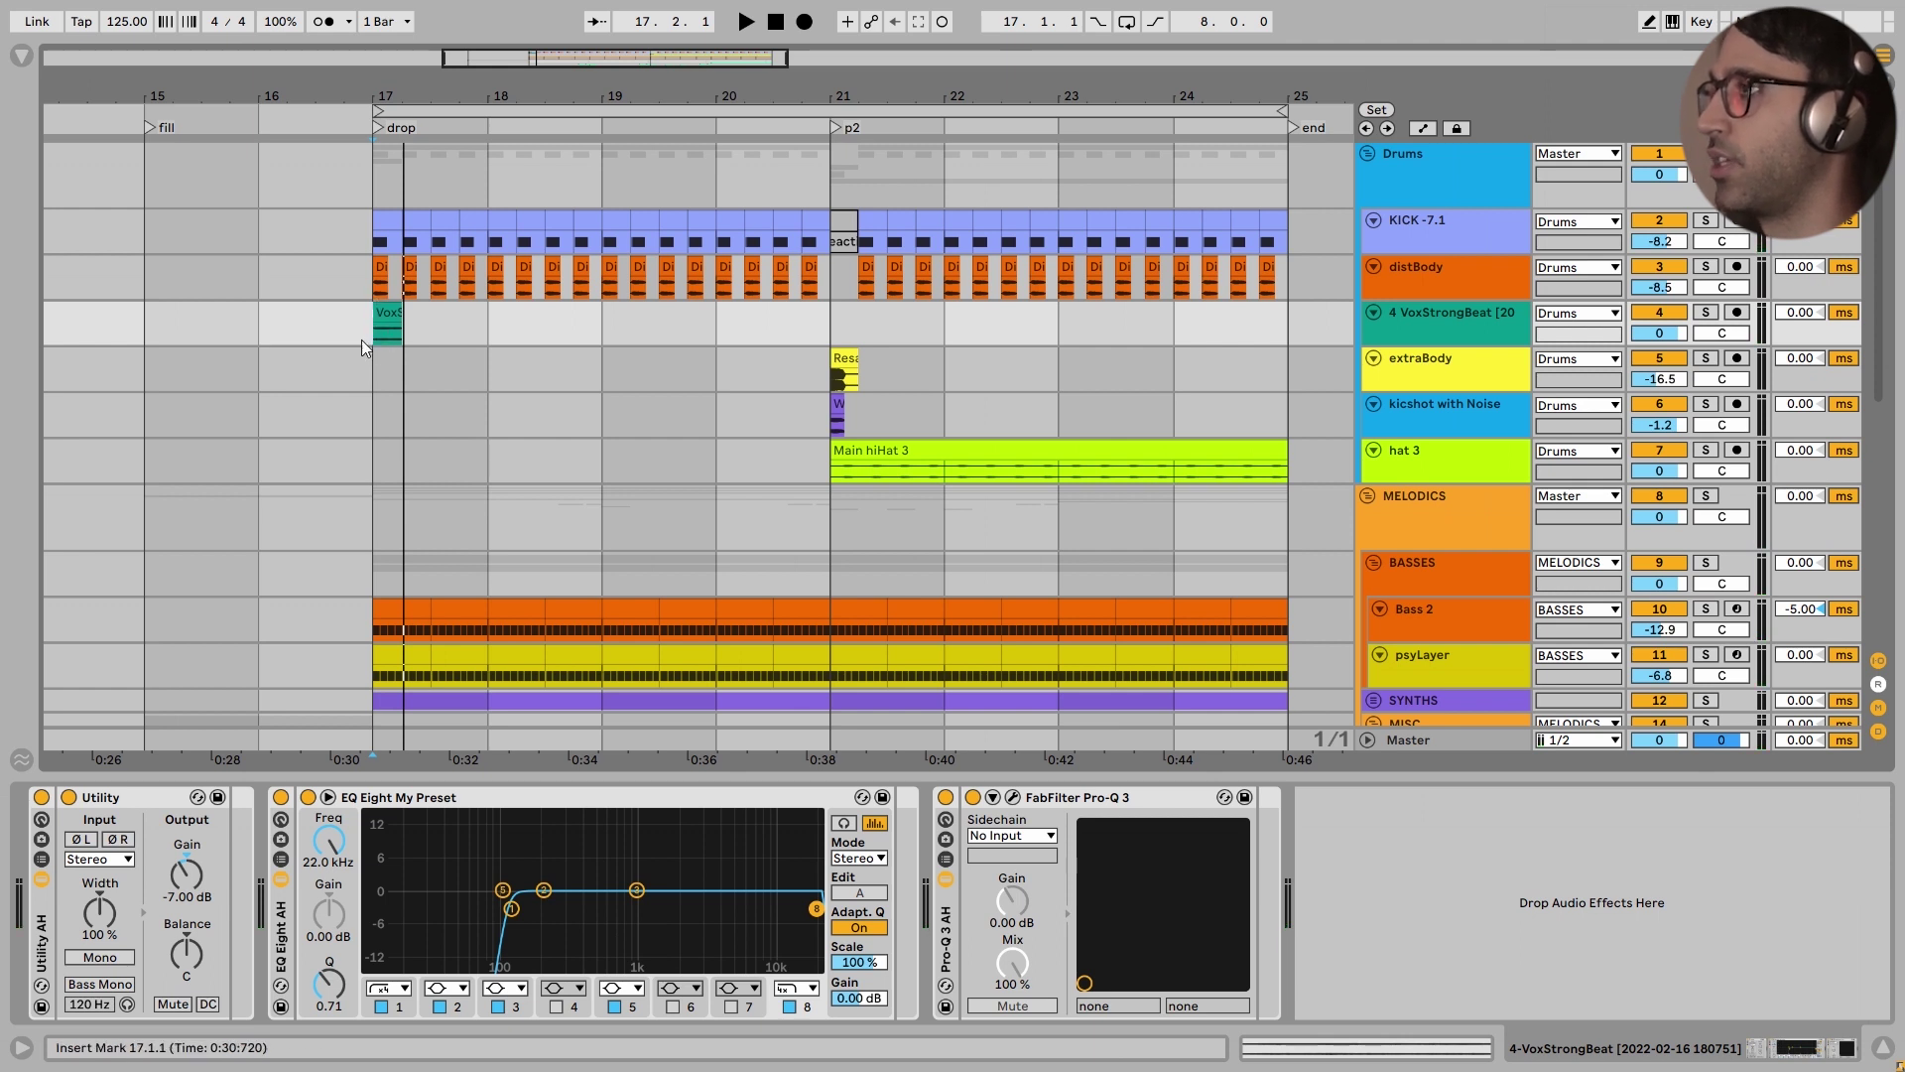
key(Left)
key(space)
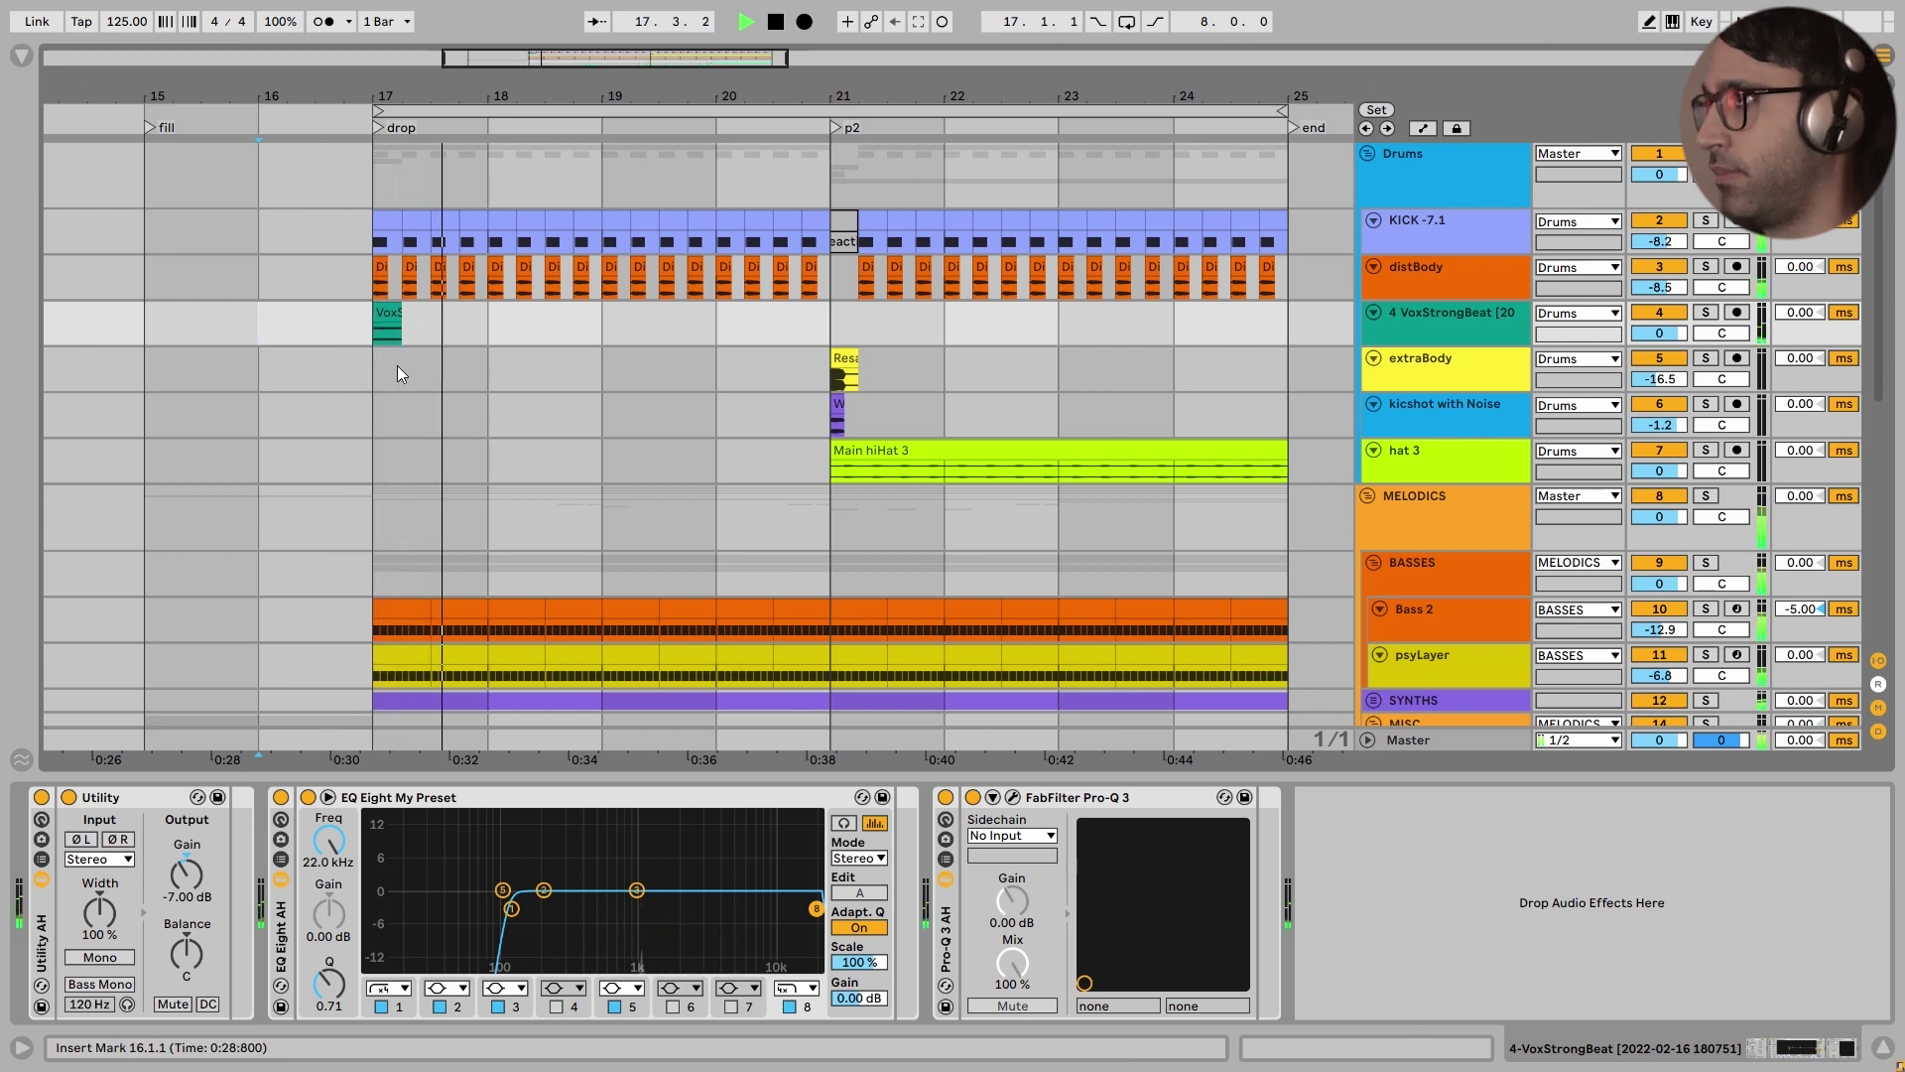
key(space)
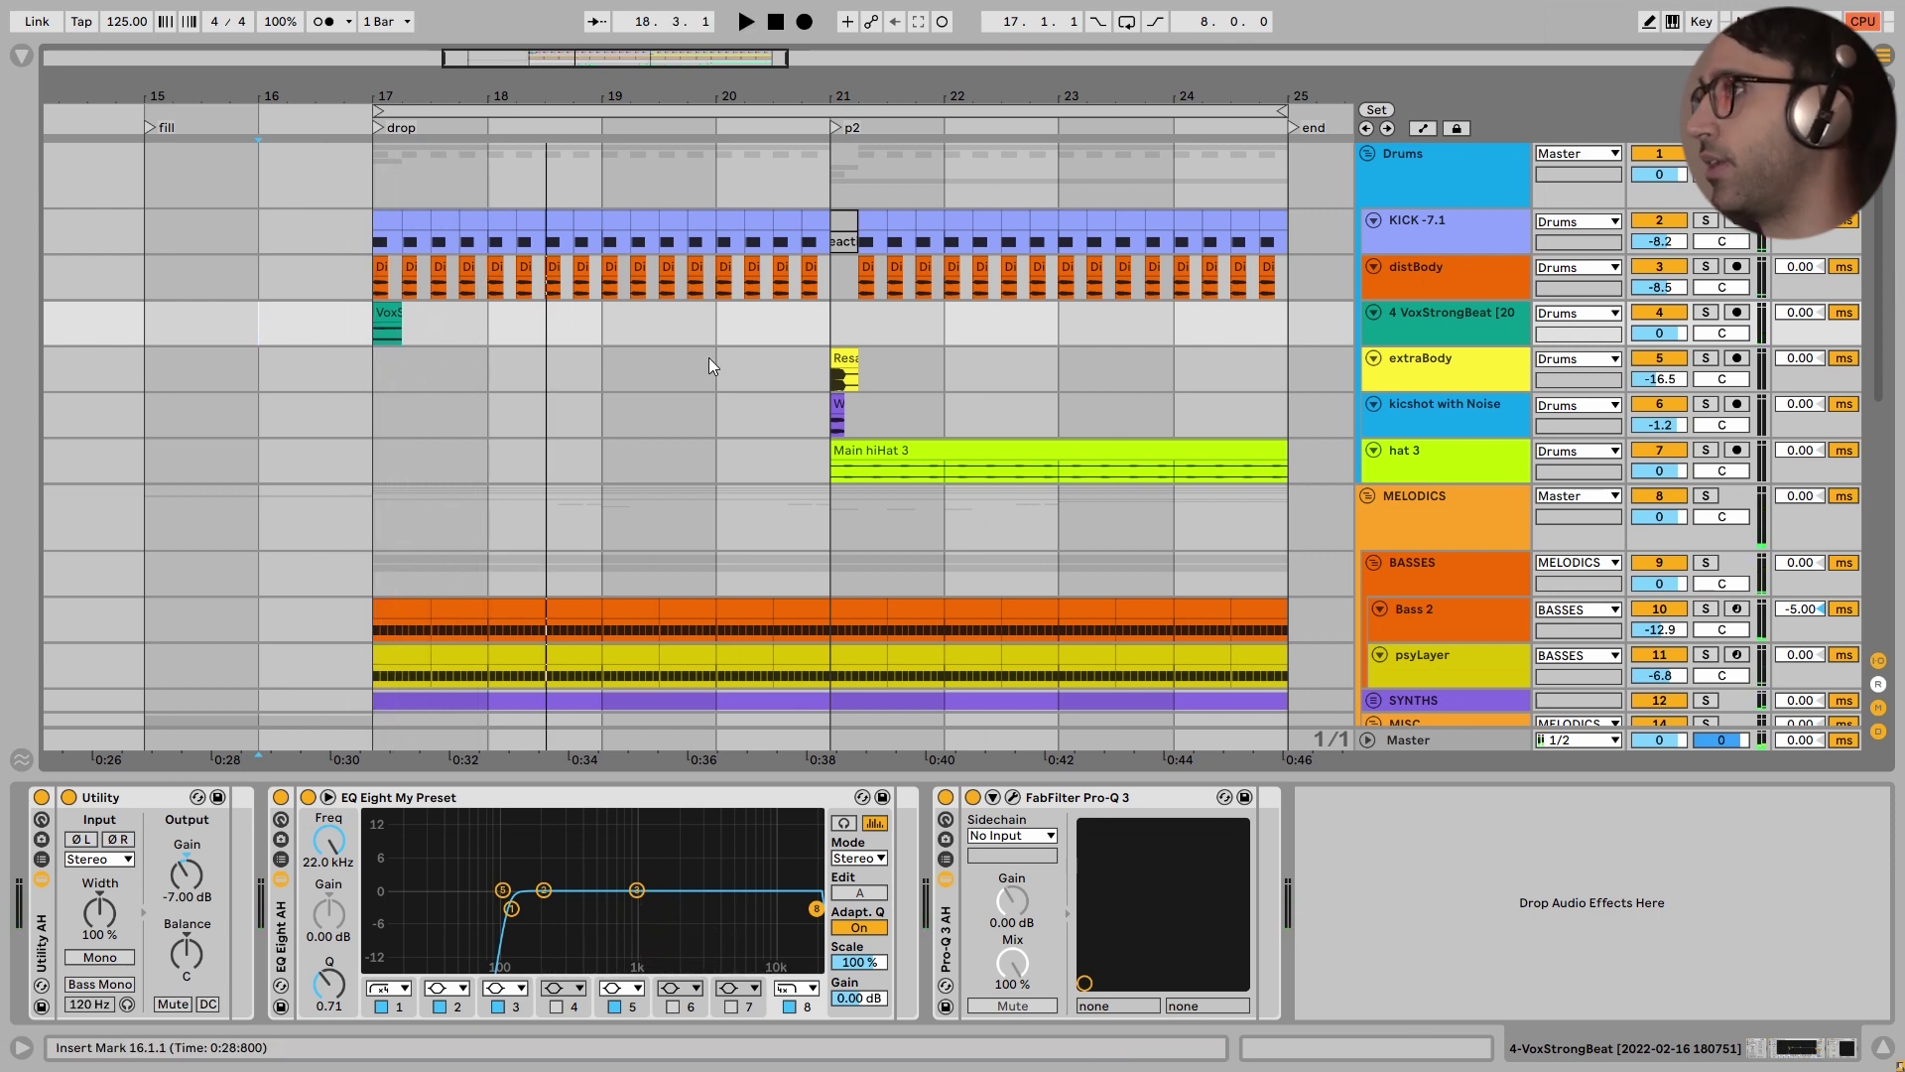
Select and enlarge the hat 3 track and play it from bar 21
scroll(784, 397, down, 1)
click(846, 427)
key(space)
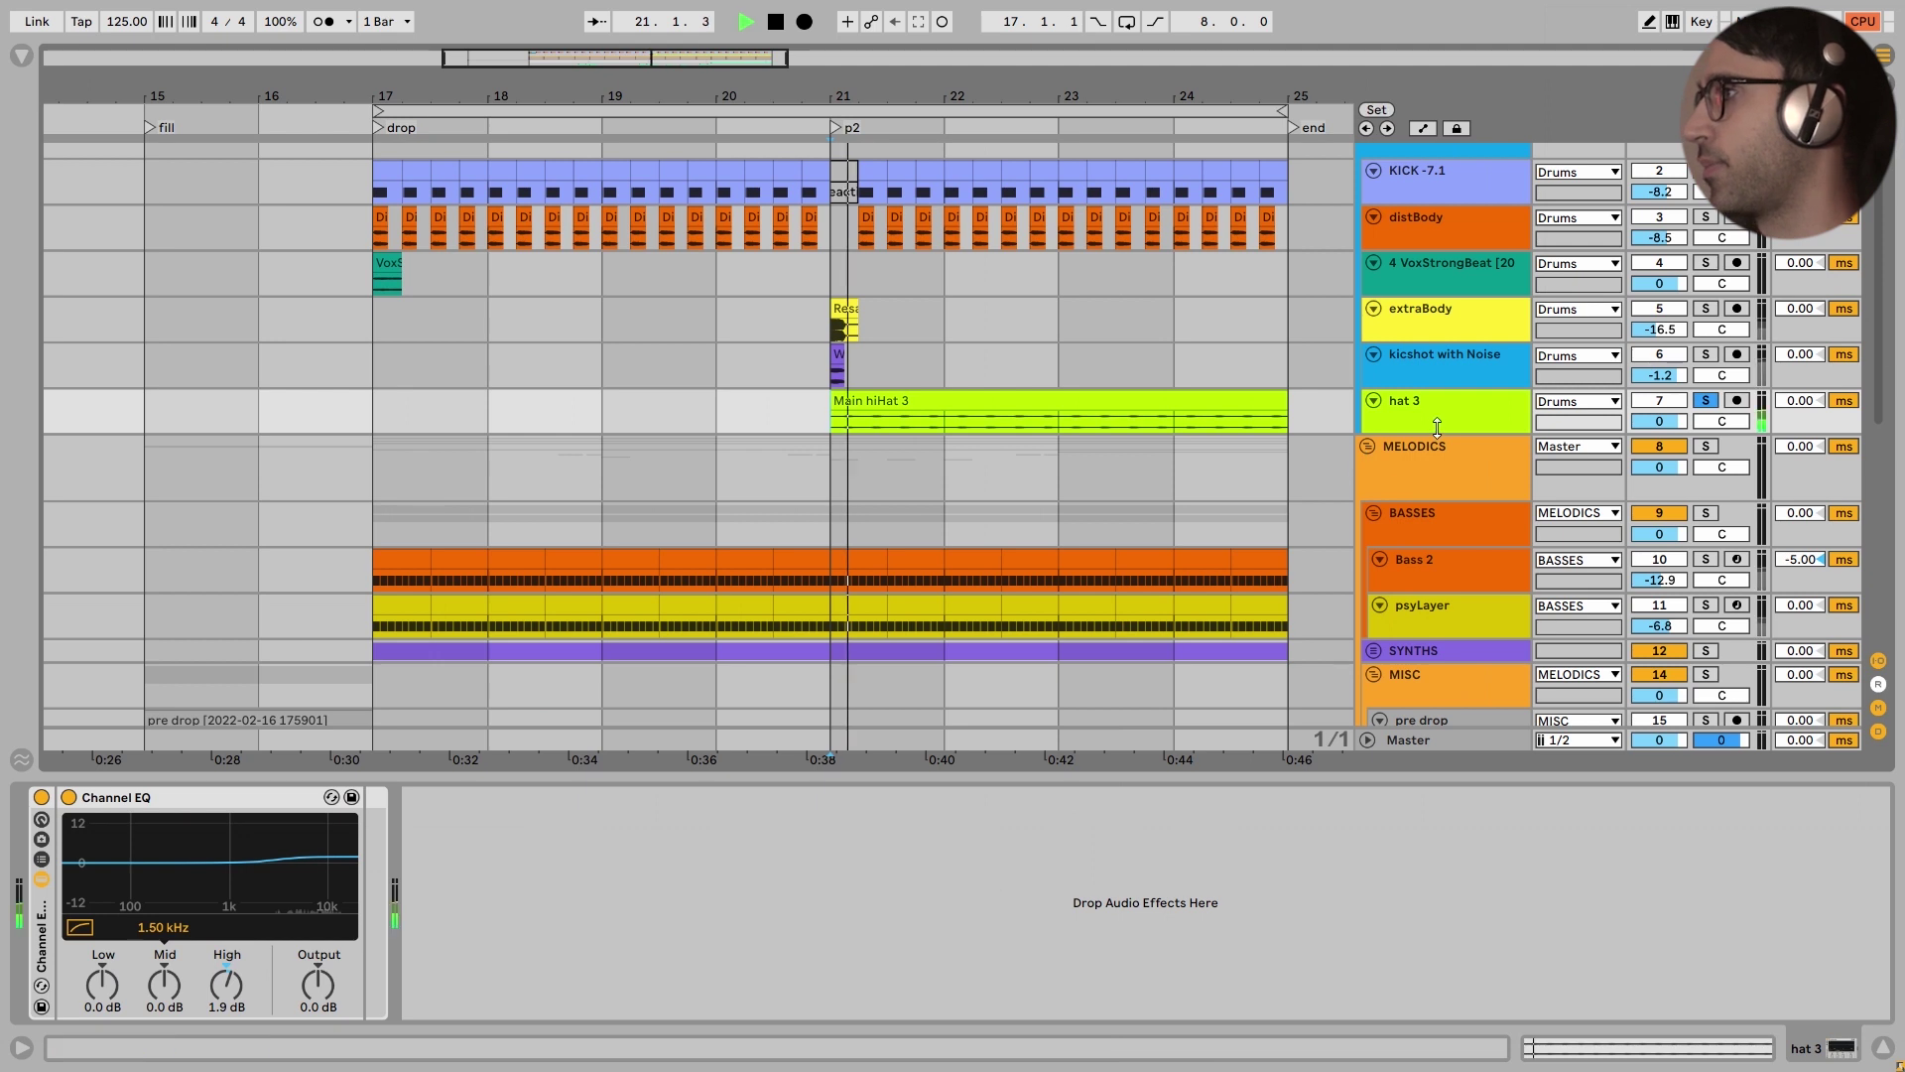
drag(1433, 429, 1433, 515)
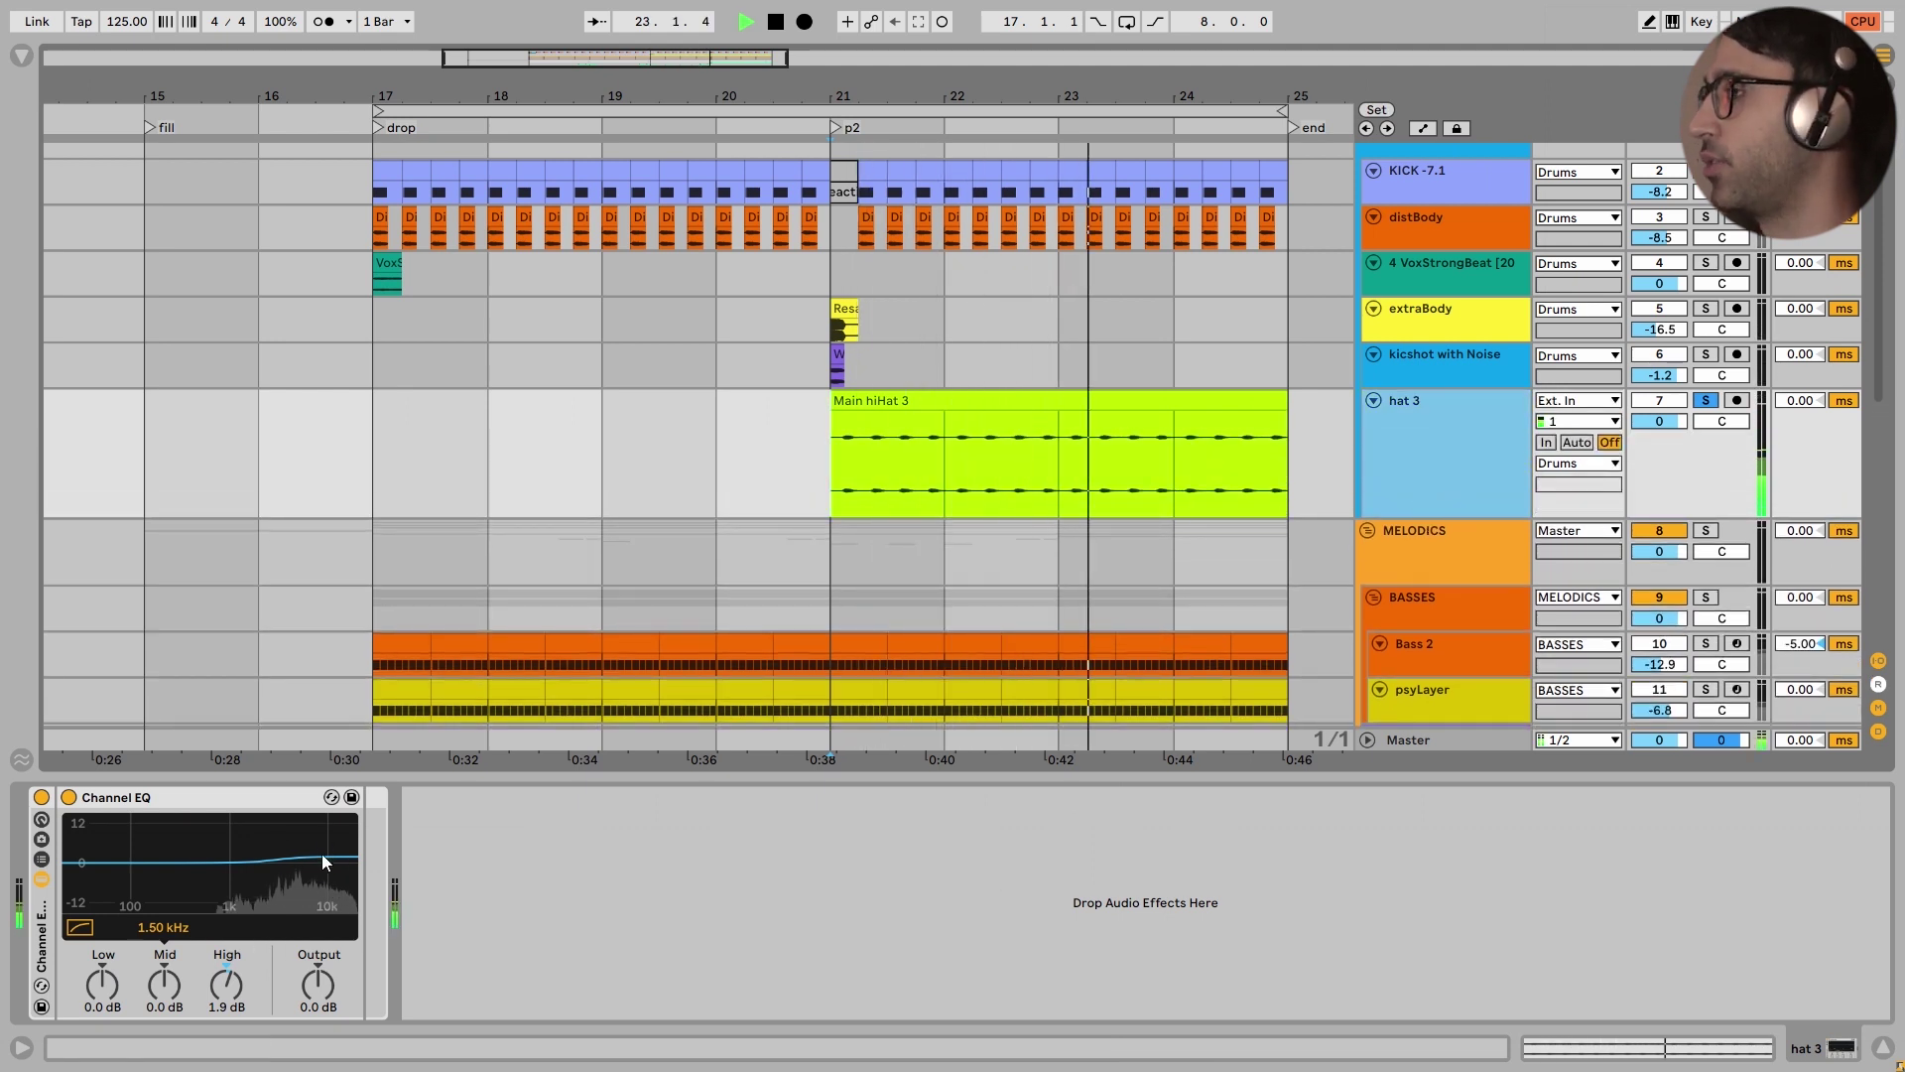
key(space)
key(space)
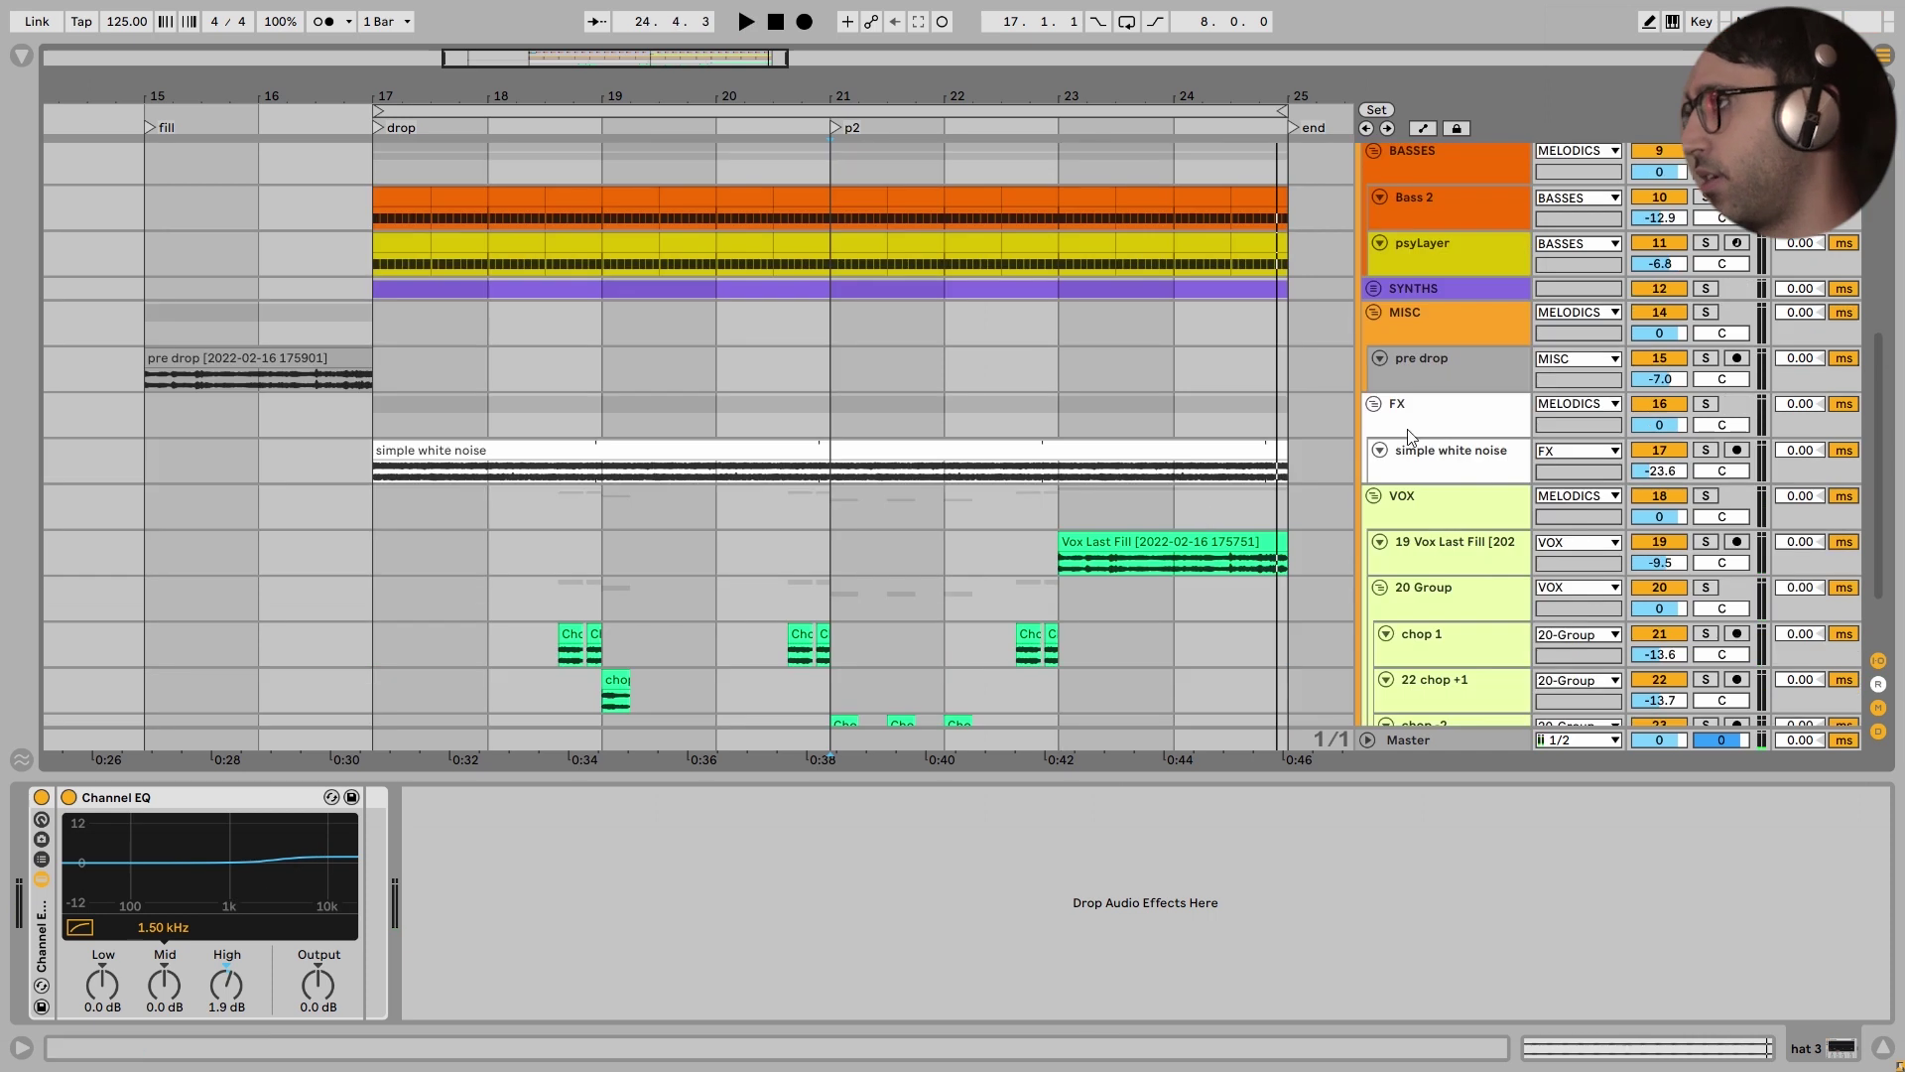
Enlarge the simple white noise track, play it from bar 17, and drag an EQ band to 0 dB
click(1425, 455)
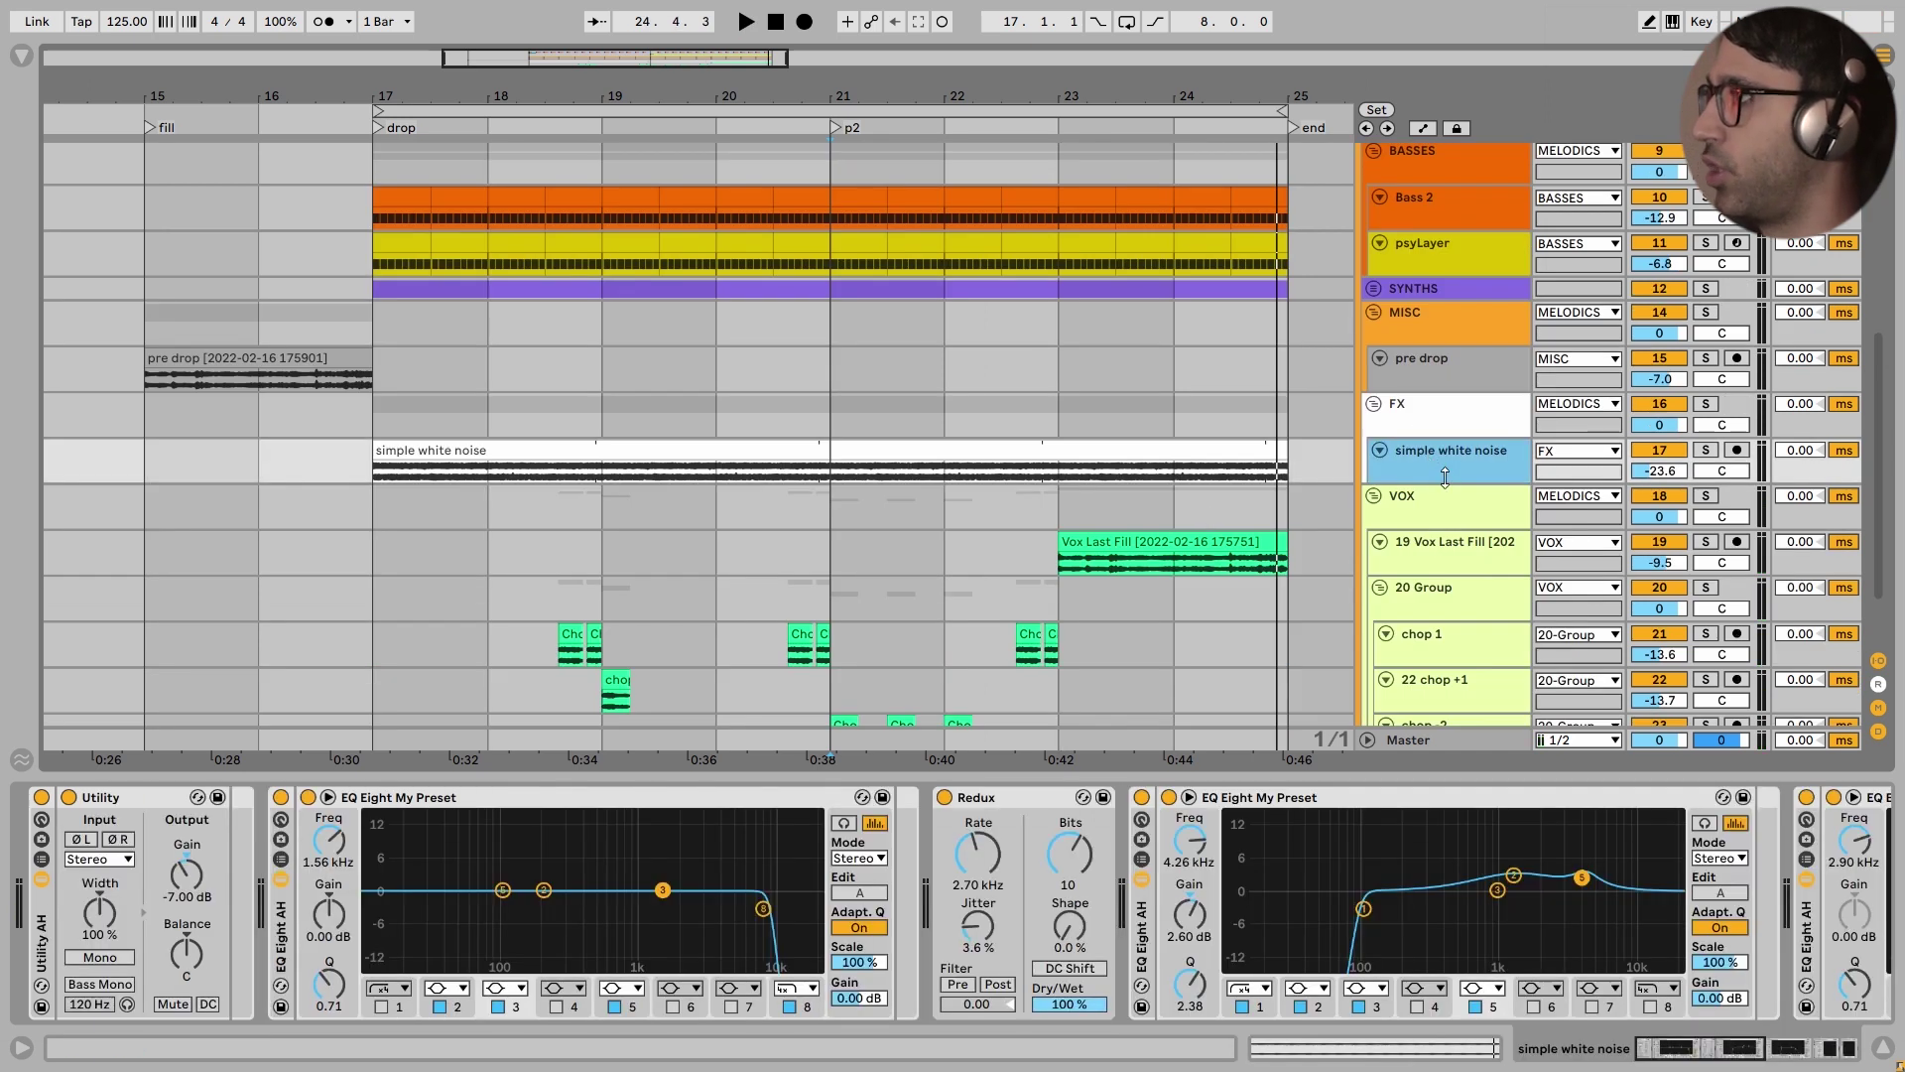
drag(1445, 477, 1445, 651)
click(362, 526)
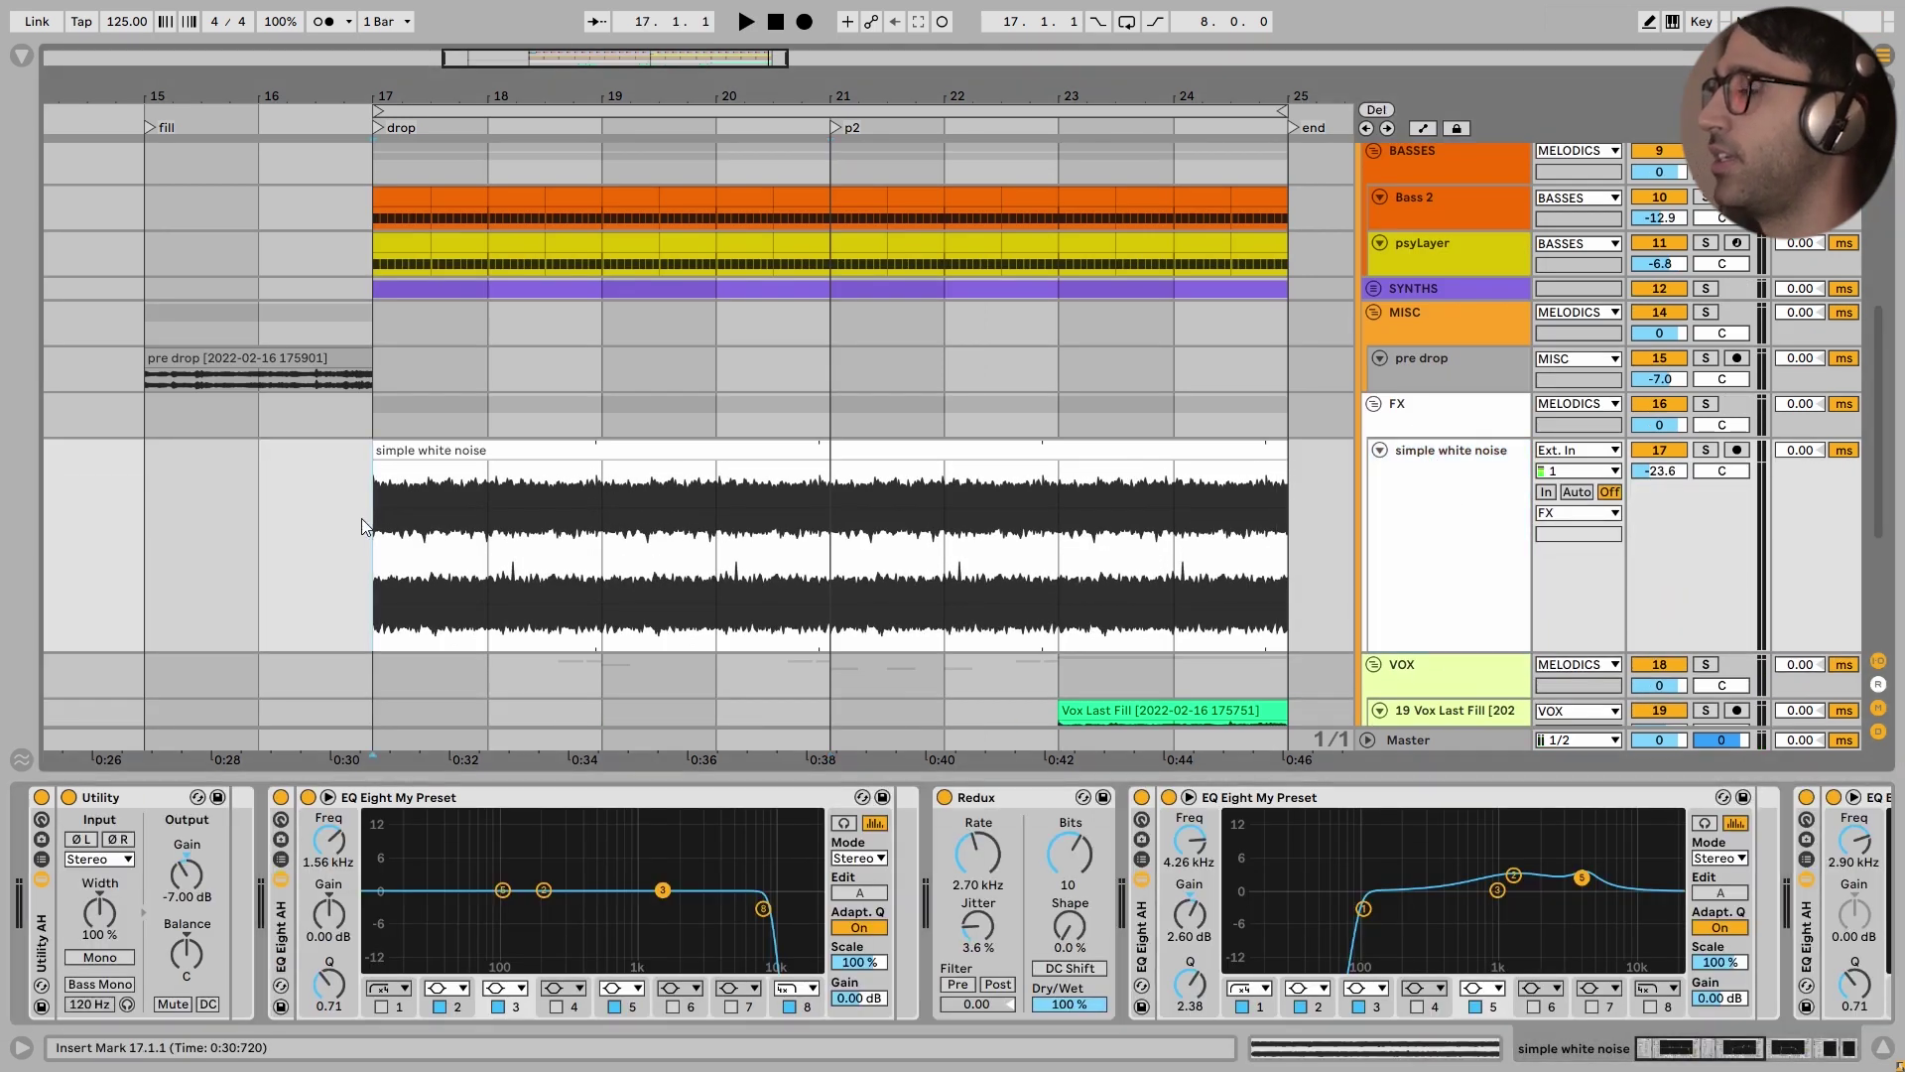
scroll(1693, 1057, down, 5)
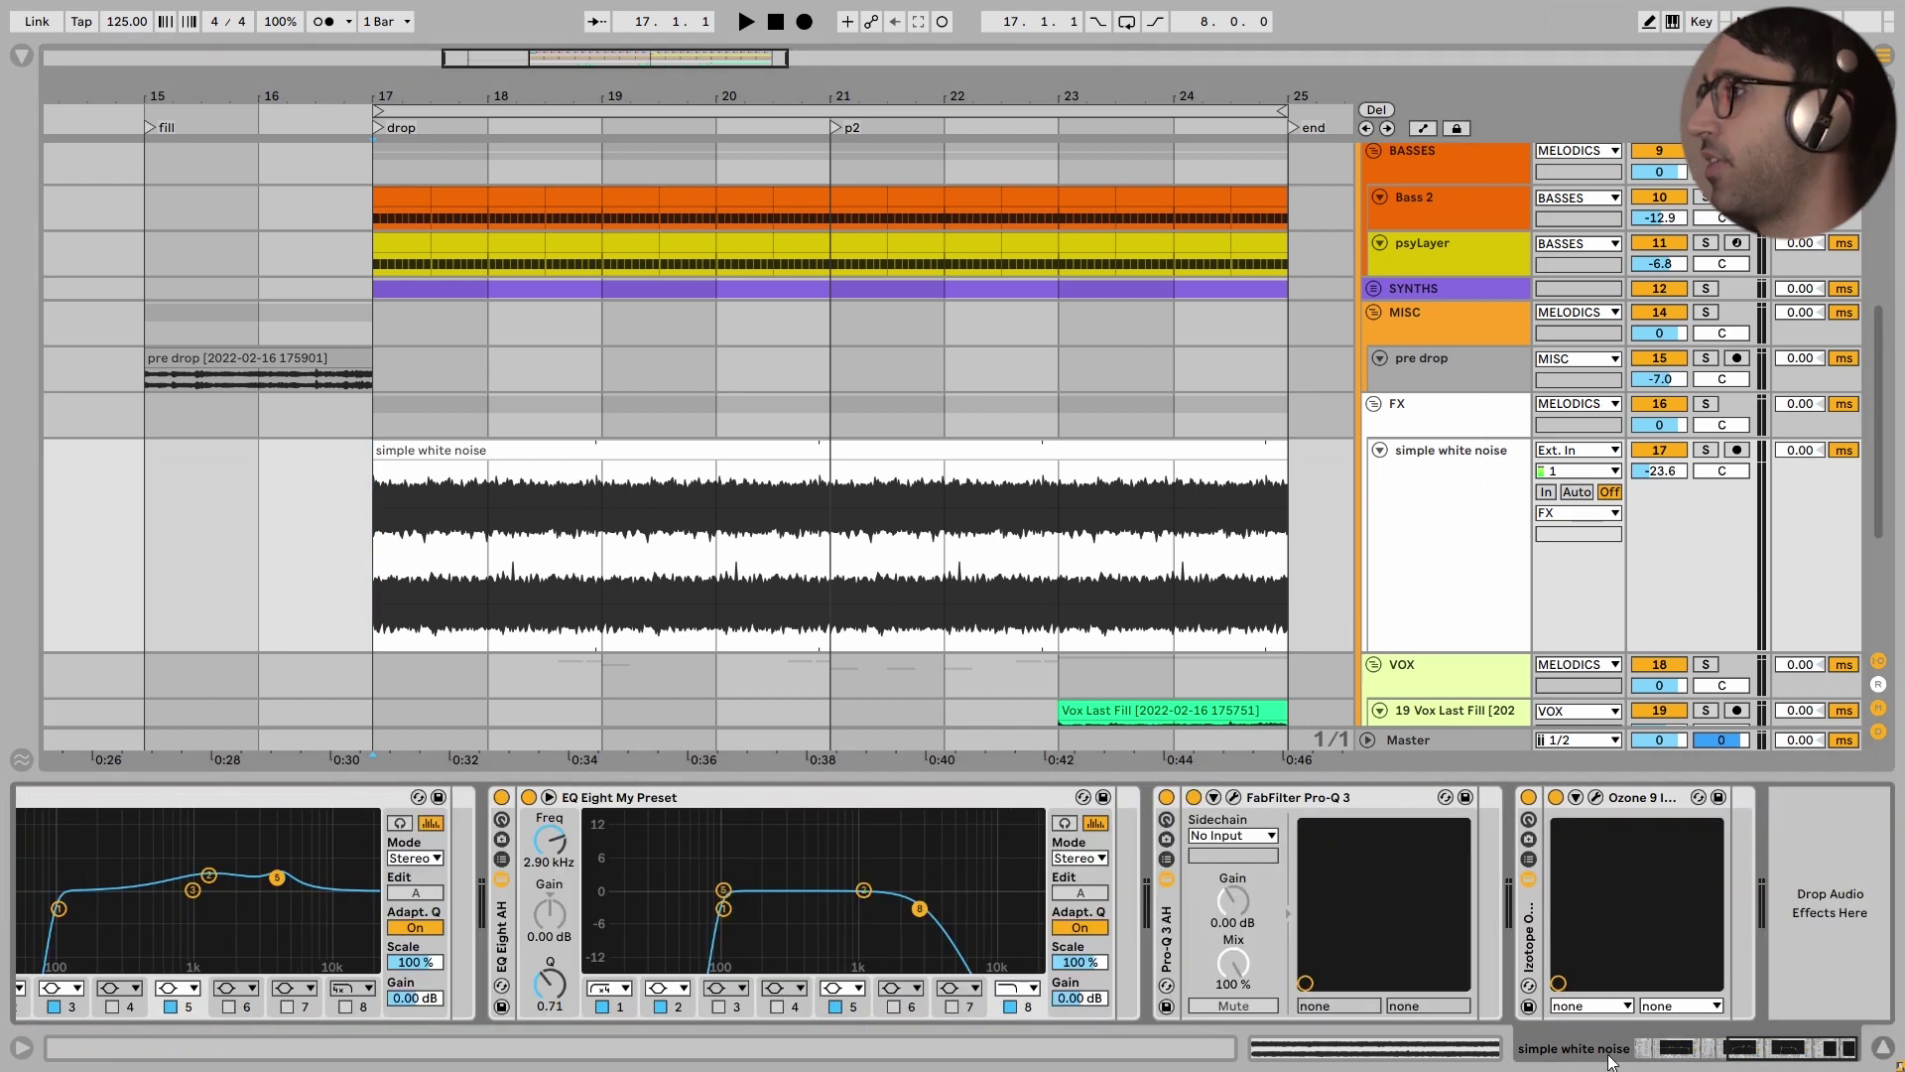
scroll(1283, 993, up, 5)
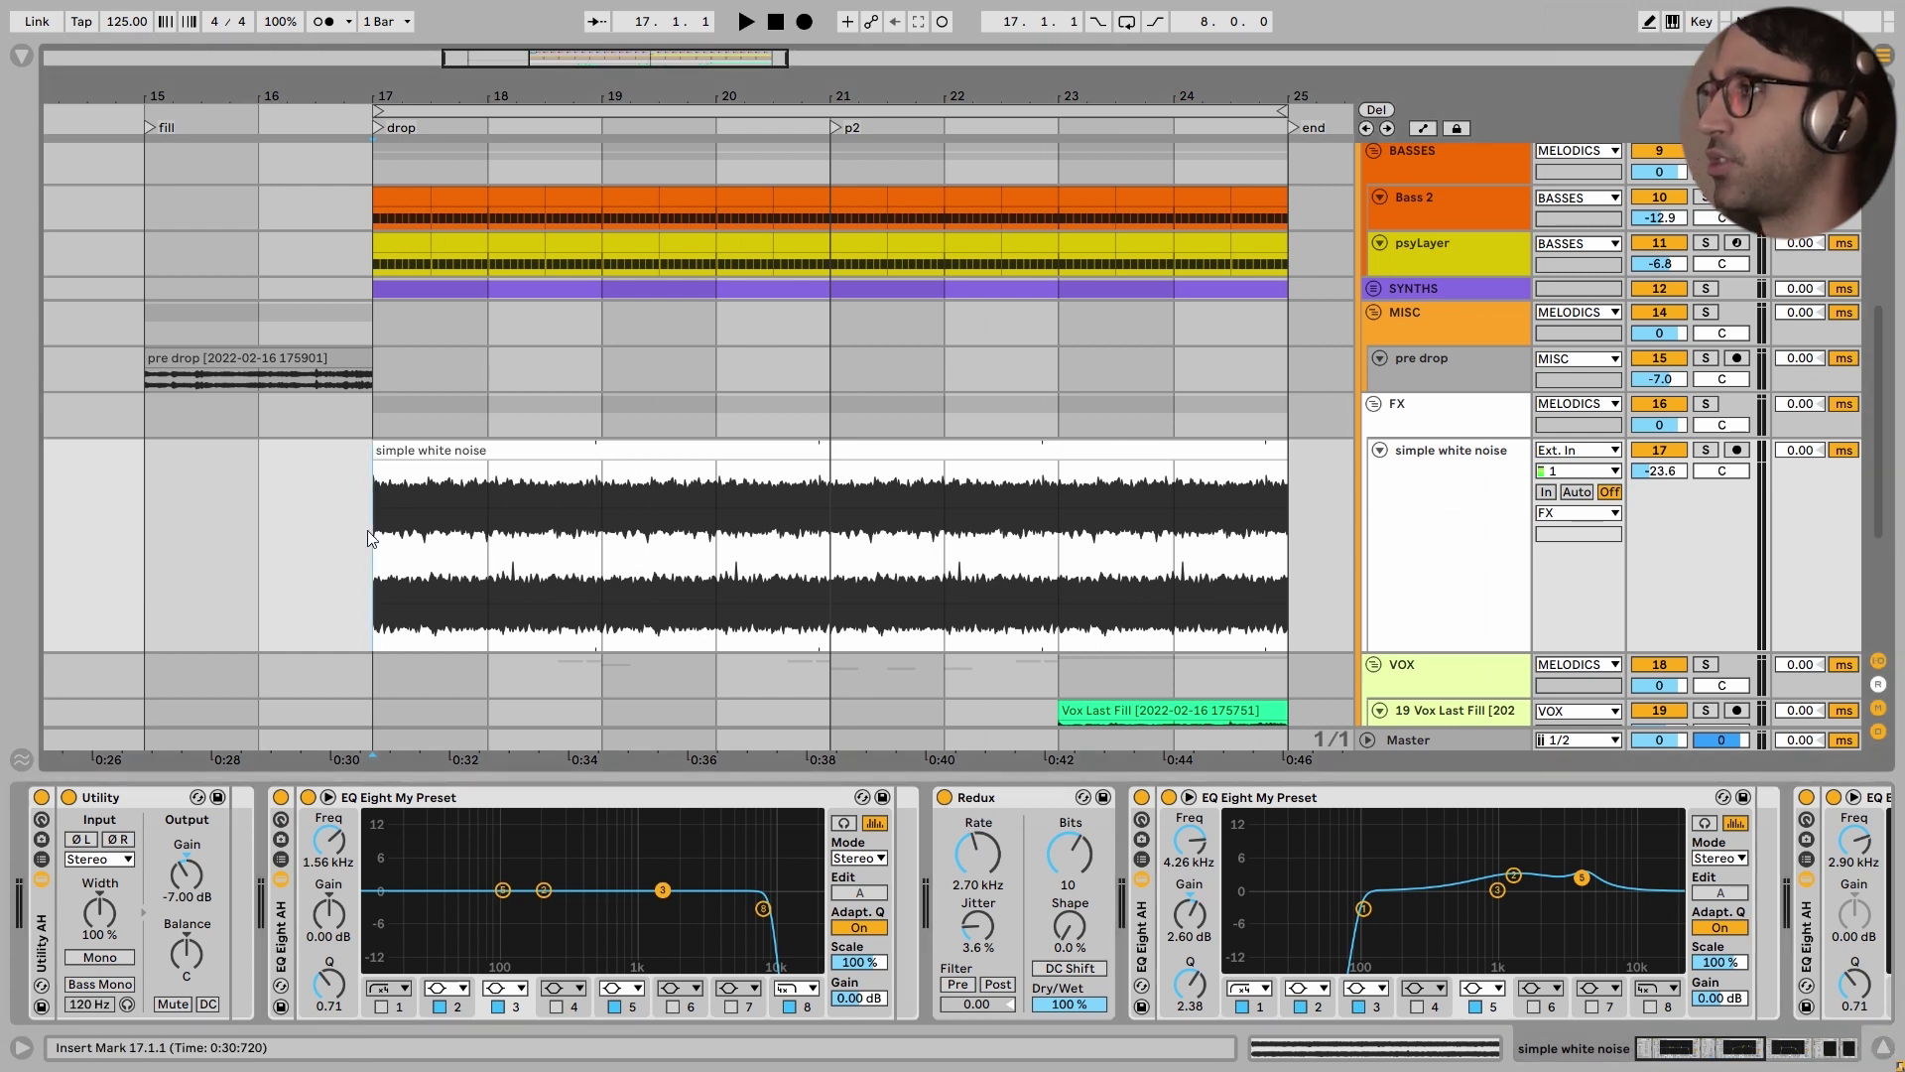
key(space)
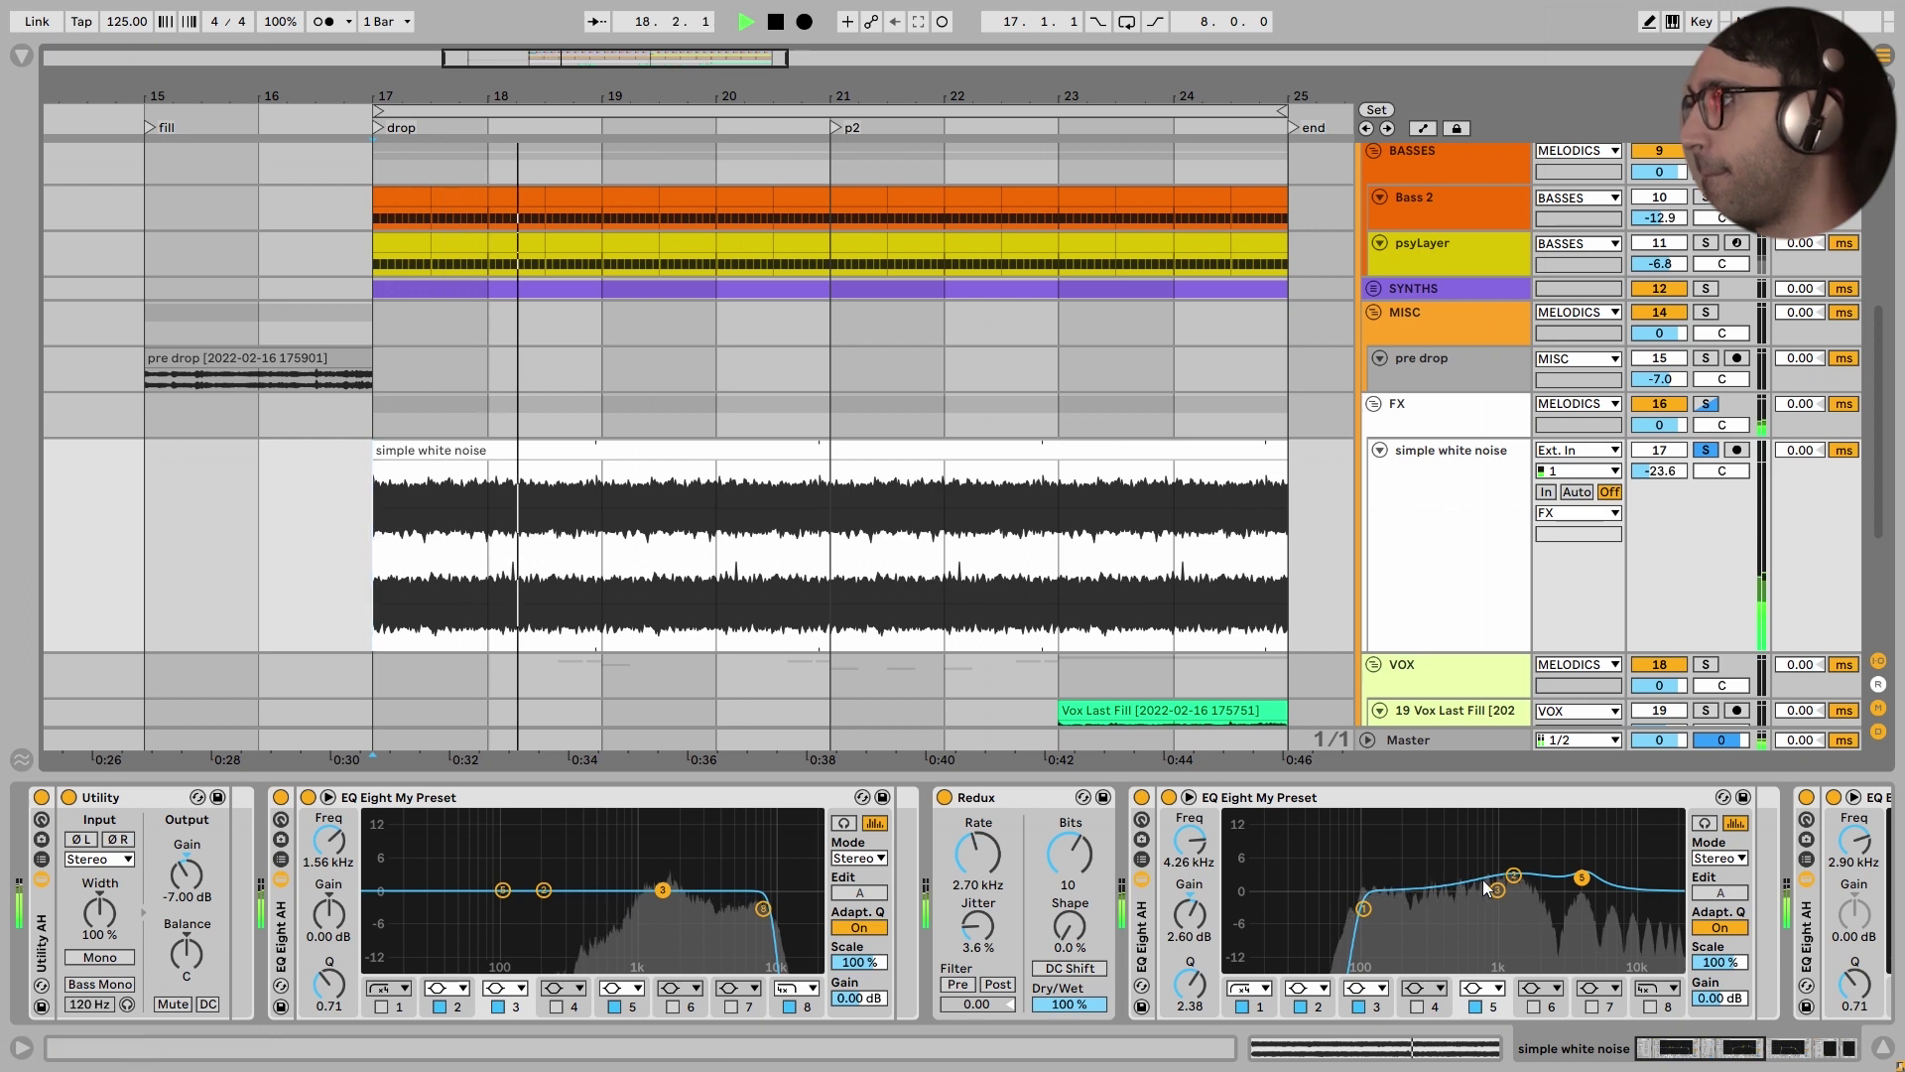
click(1709, 1049)
drag(1709, 1050, 1744, 1050)
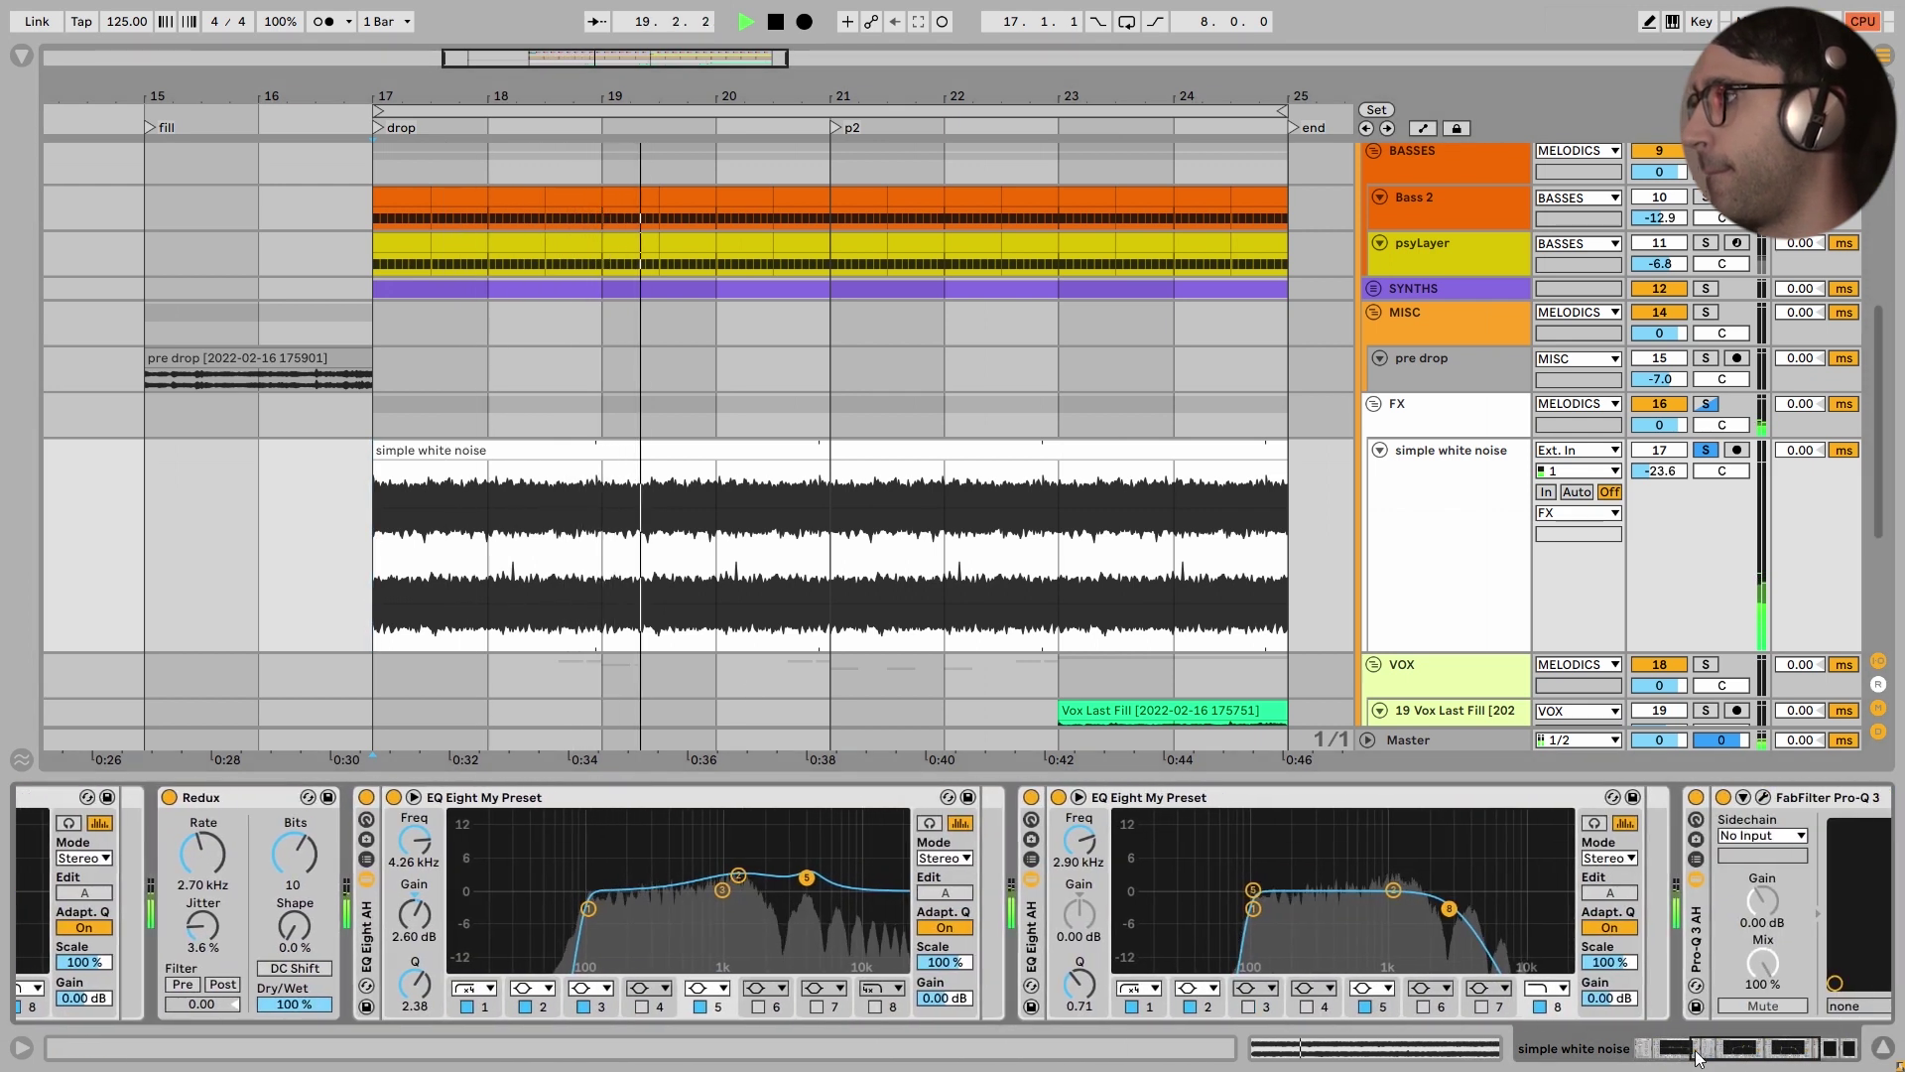
drag(1423, 878, 1393, 890)
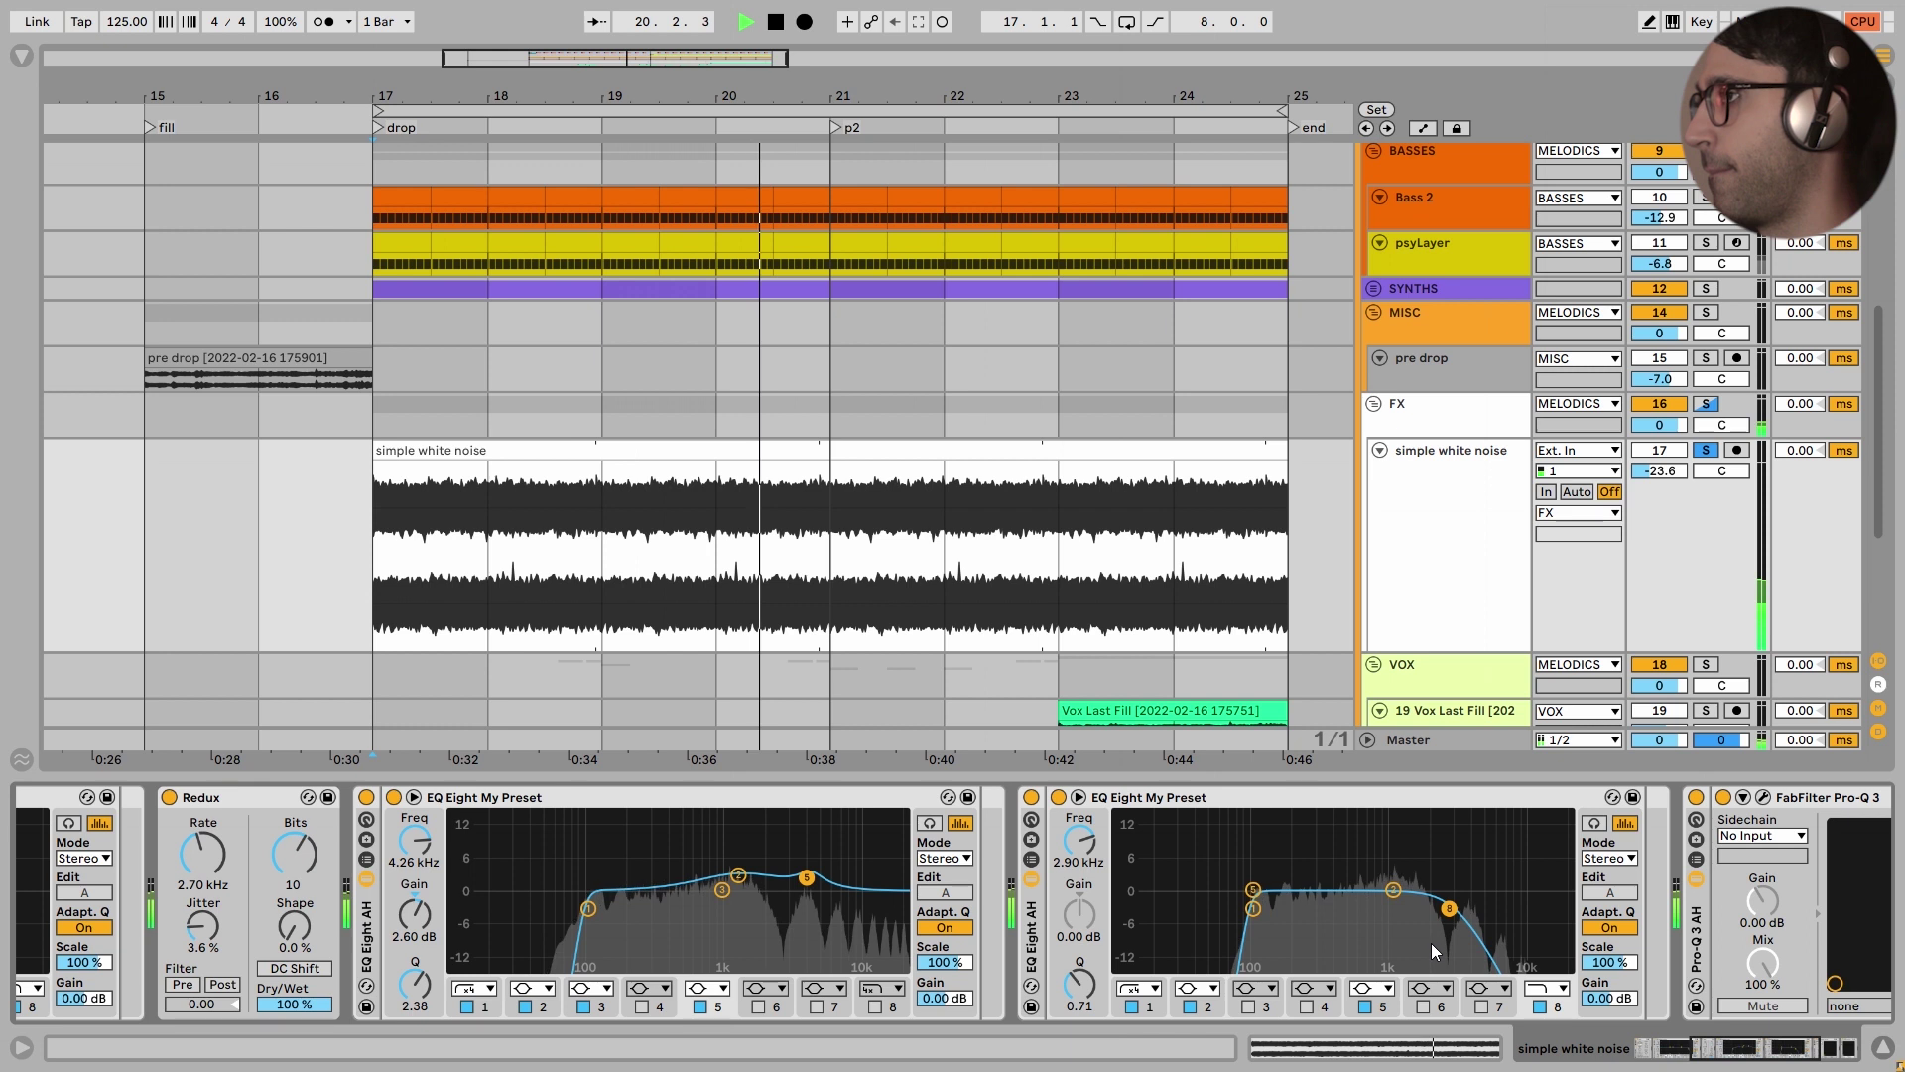
click(510, 649)
key(space)
scroll(766, 808, left, 5)
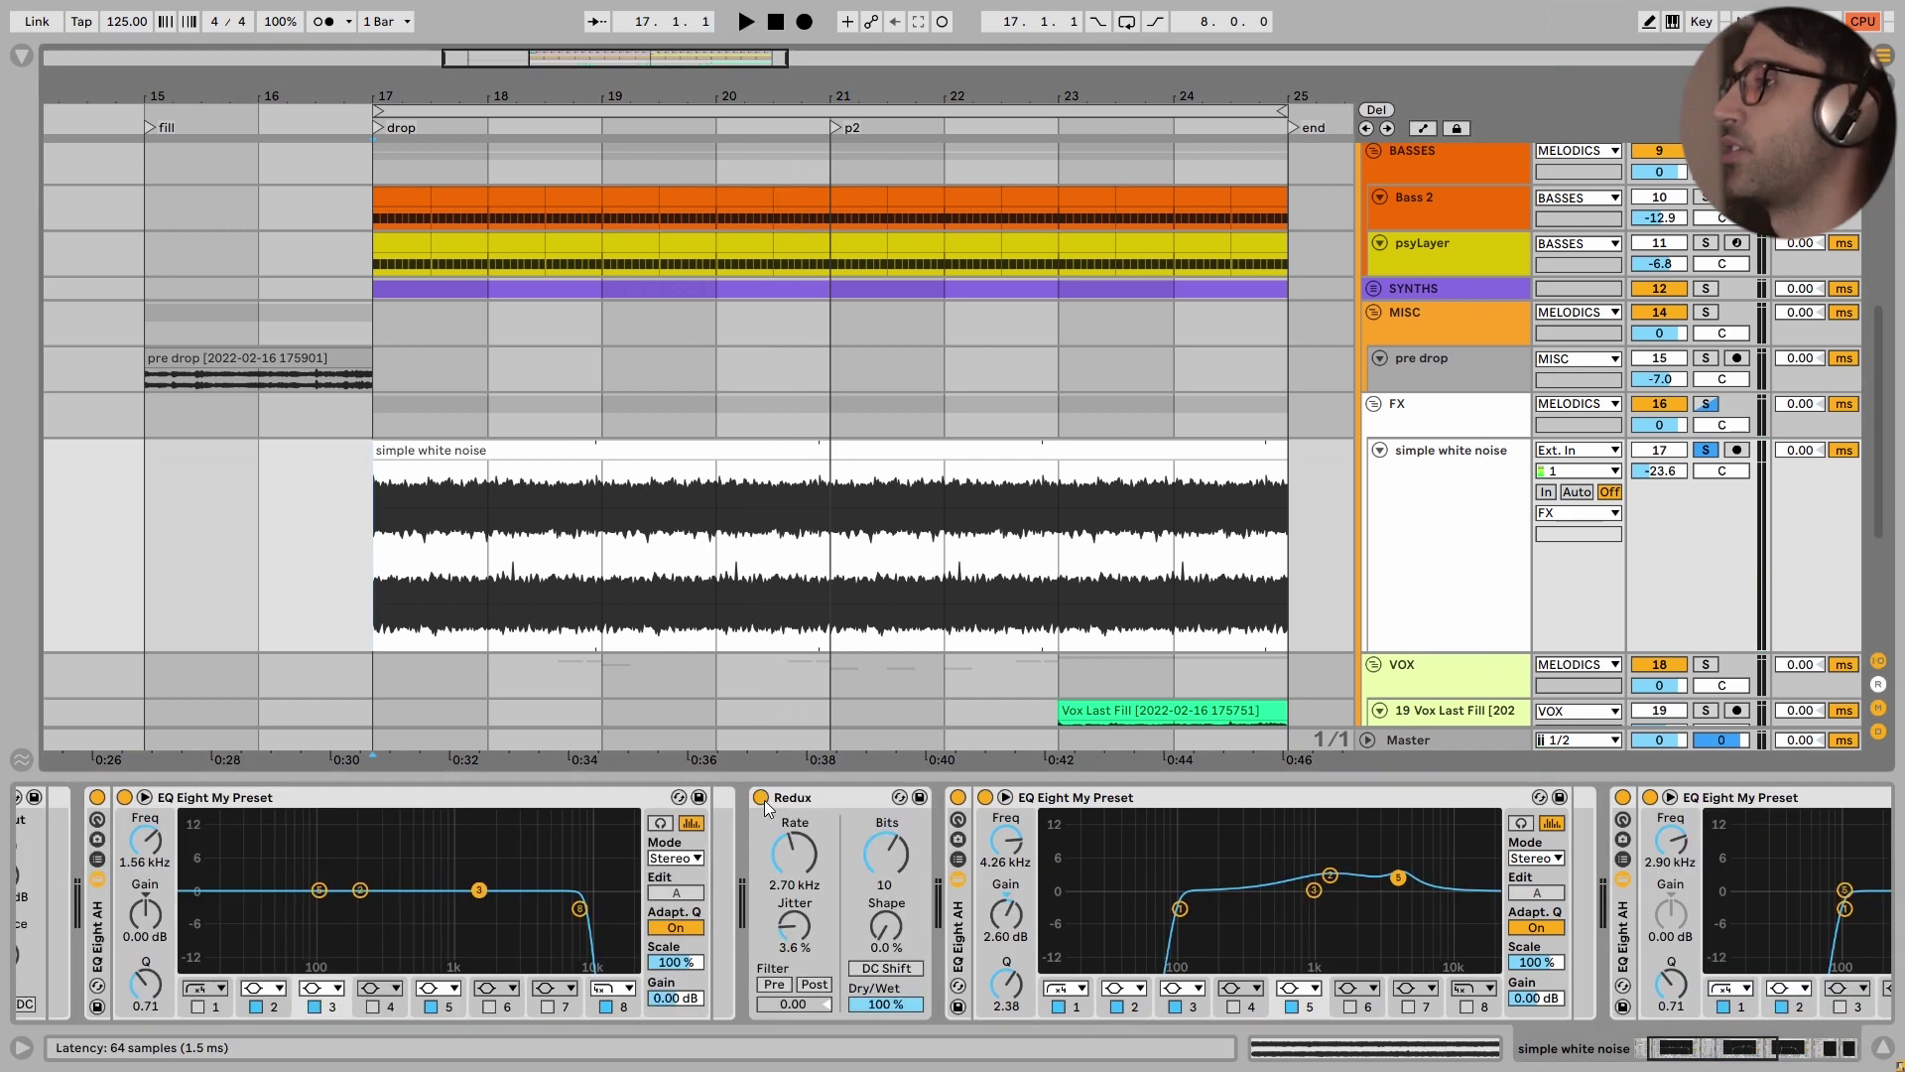
Audition the white noise with the bit-crusher bypassed and re-enabled, then show its automation envelopes
key(space)
click(761, 798)
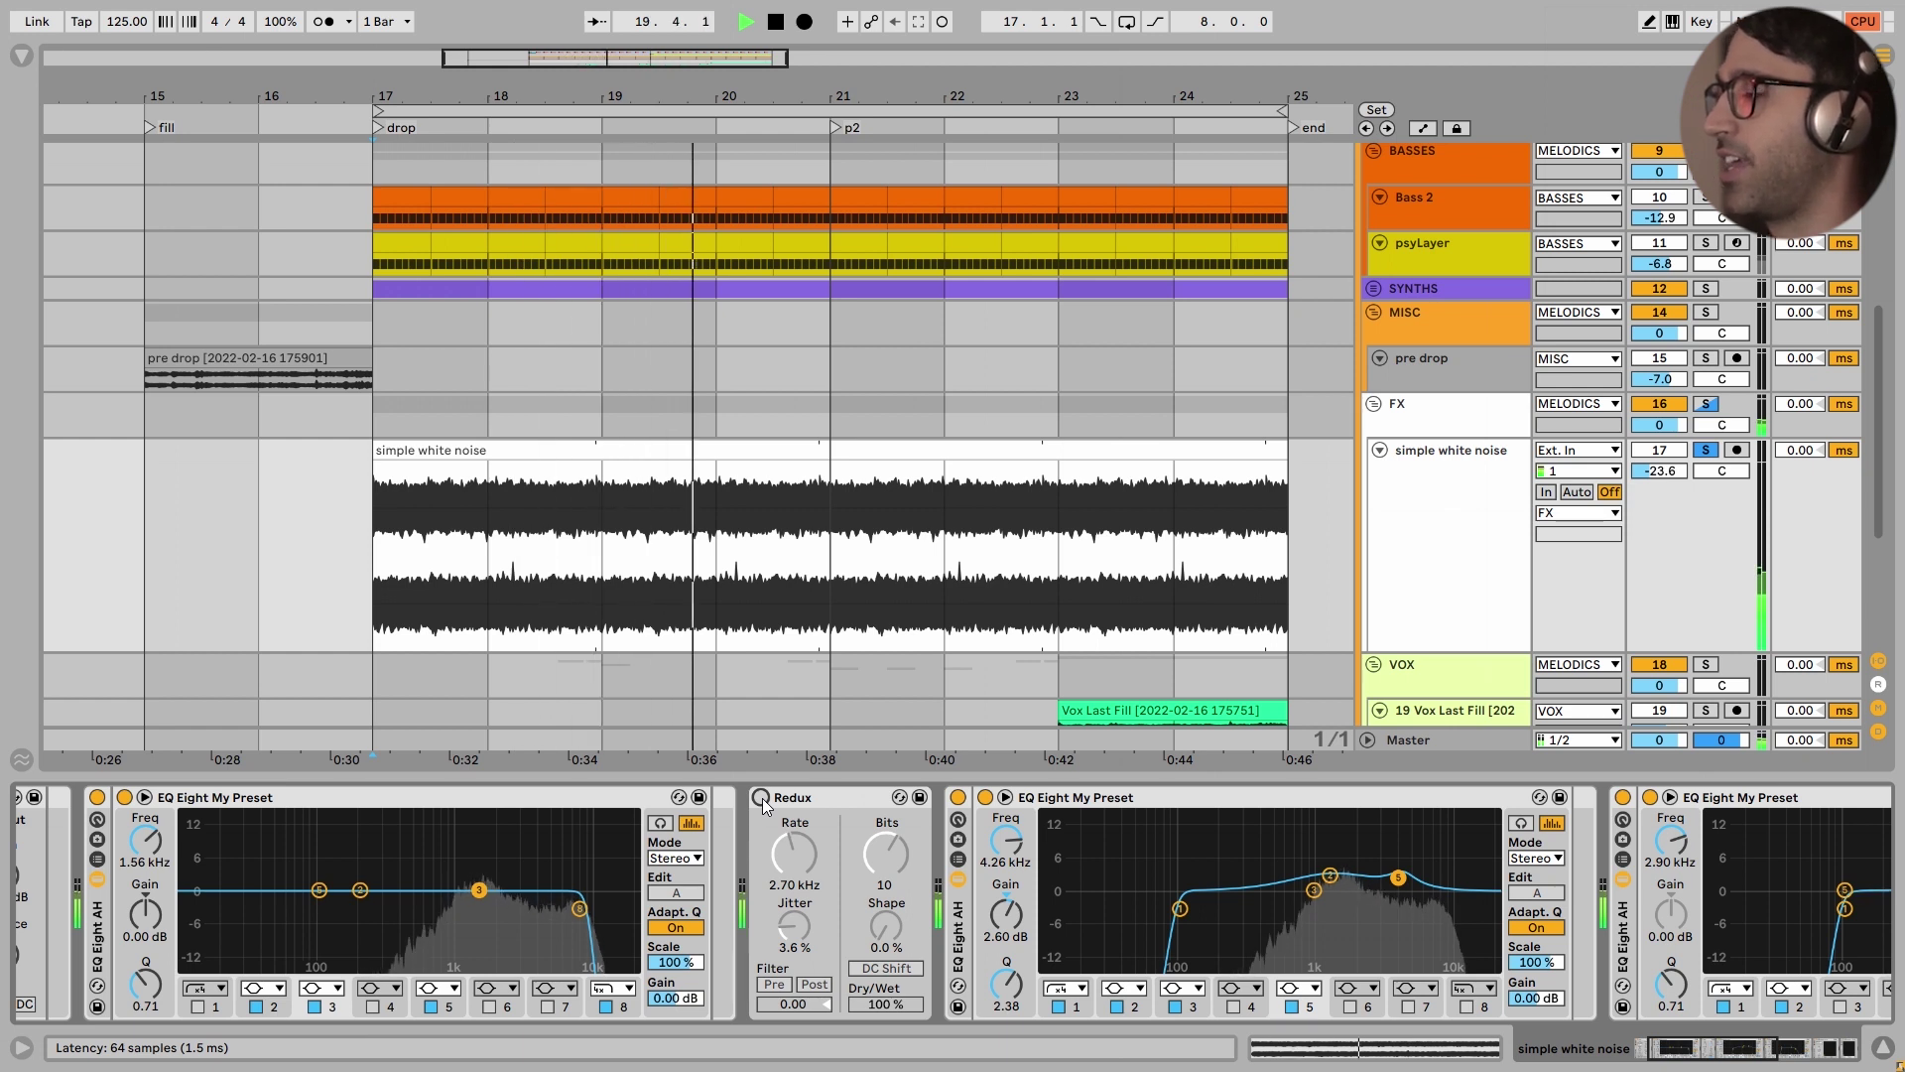
key(space)
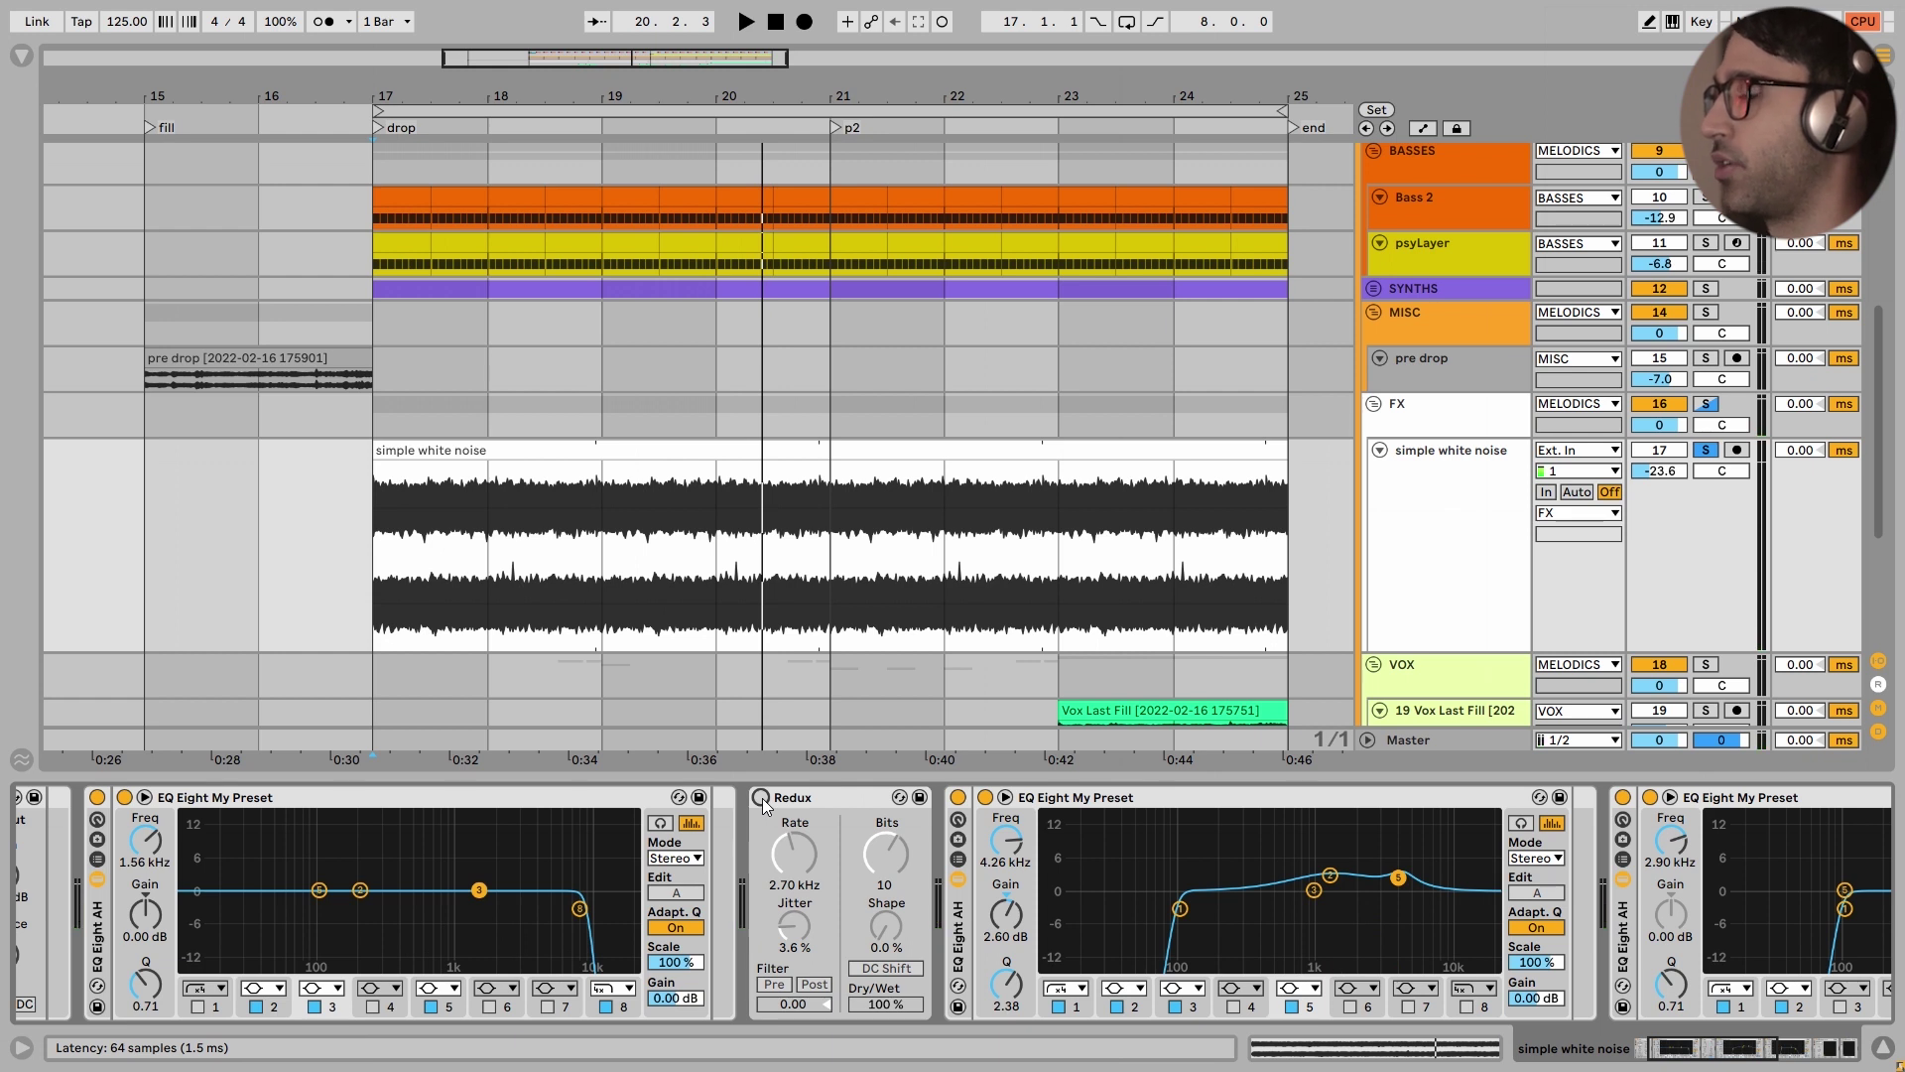
click(761, 798)
key(space)
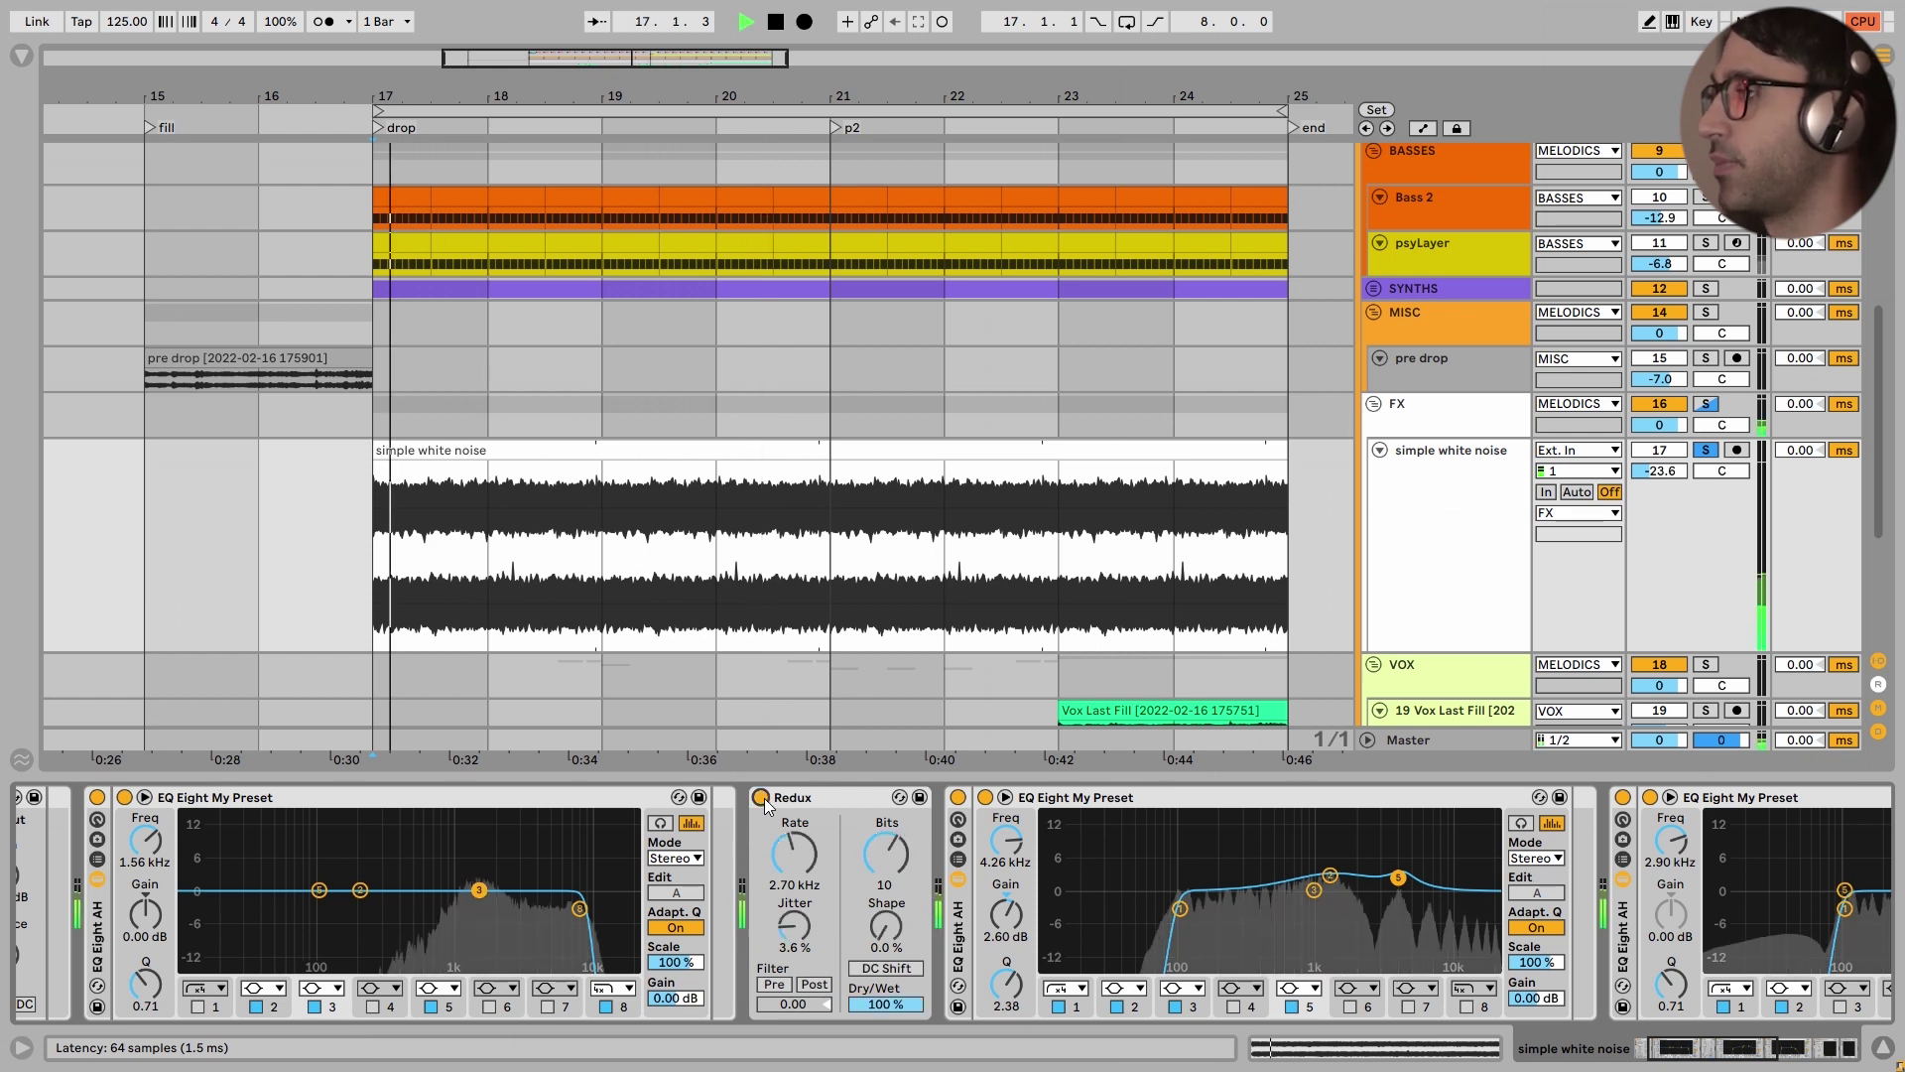
scroll(1058, 877, right, 3)
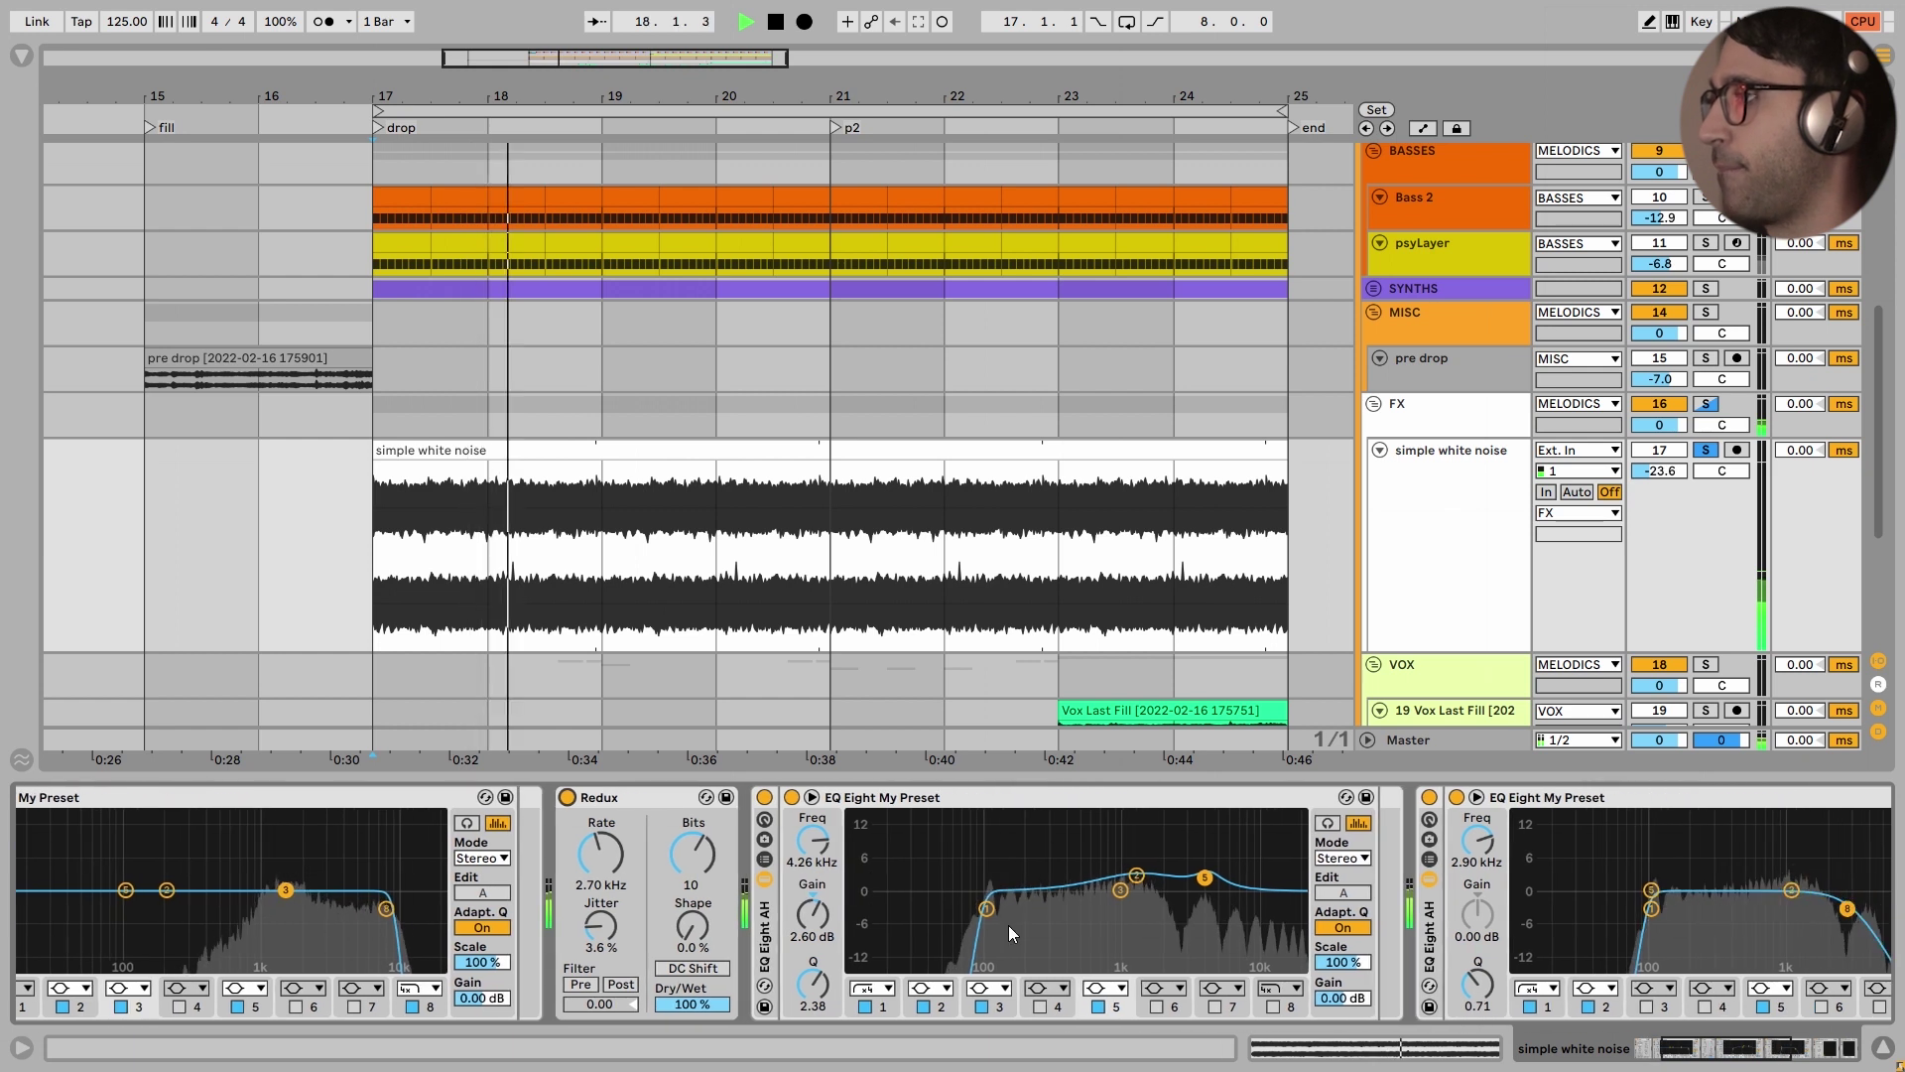
scroll(1141, 925, right, 6)
key(space)
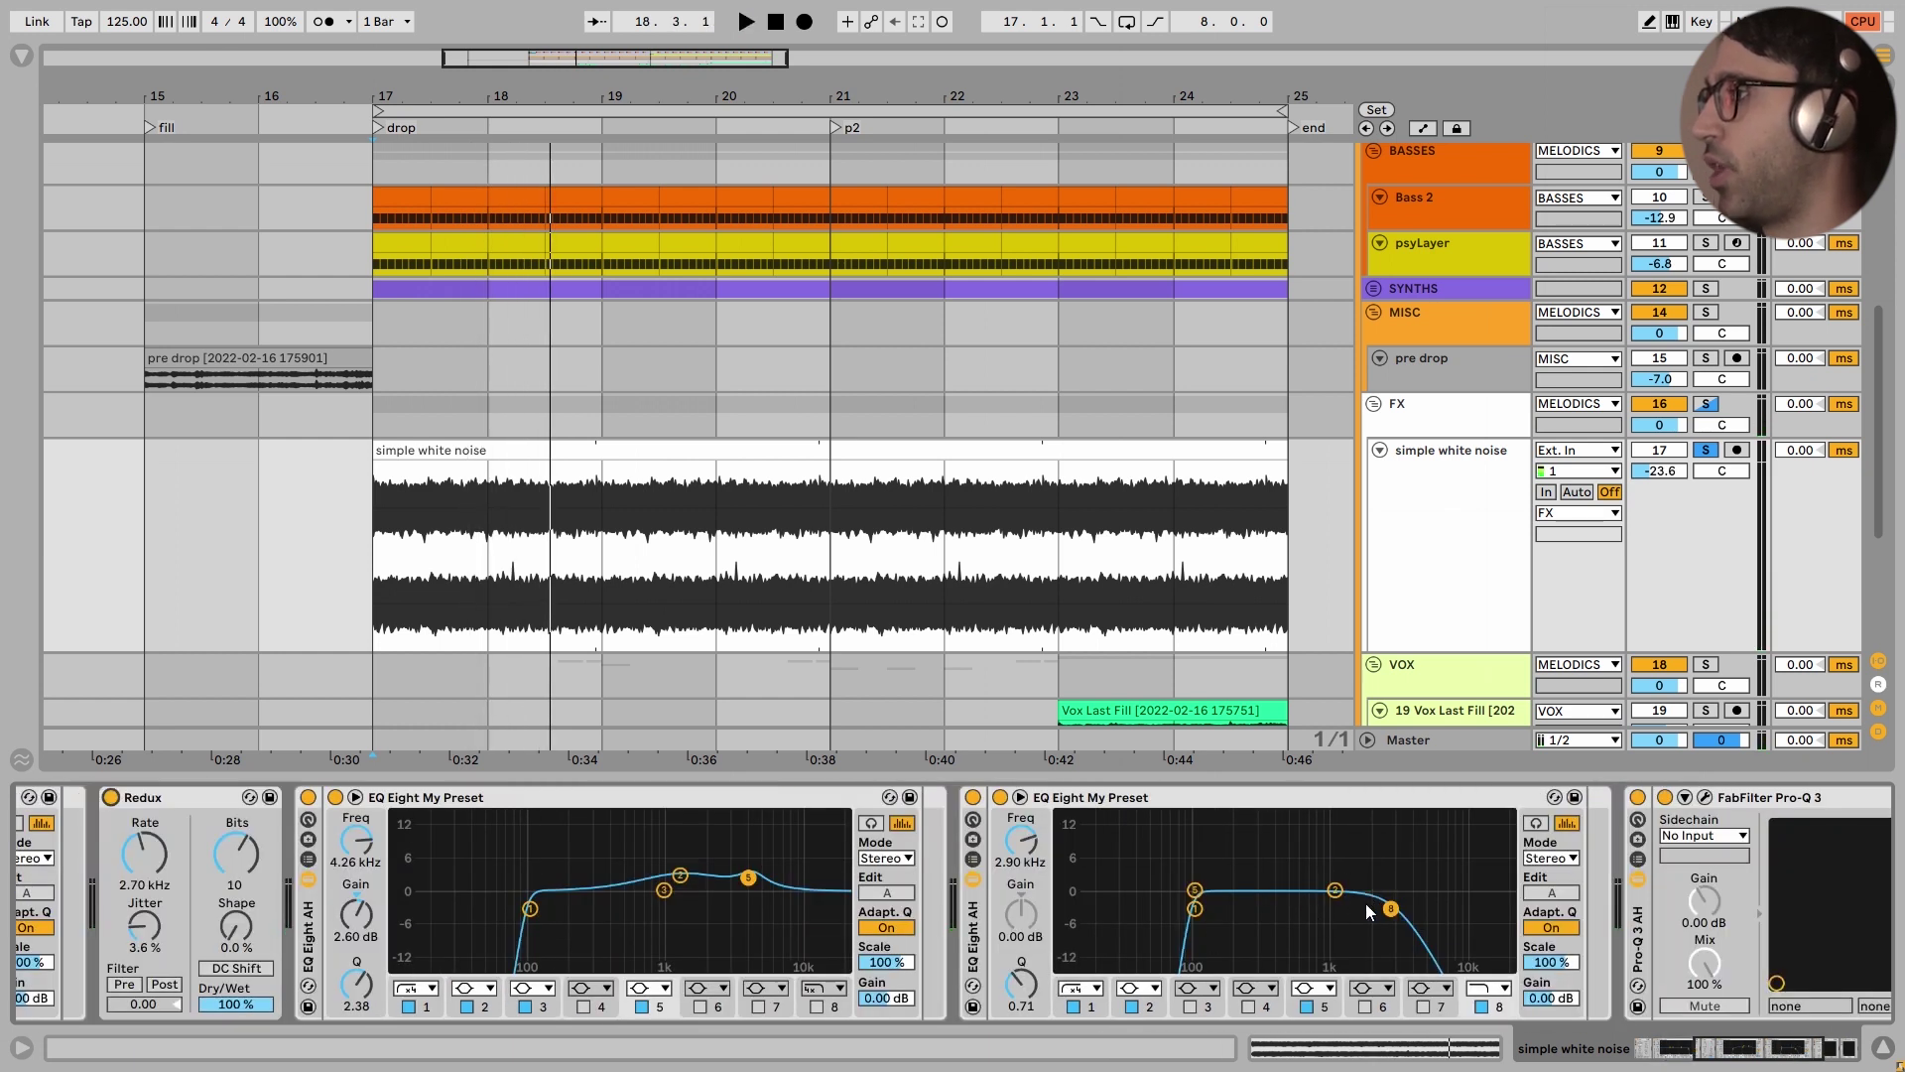
key(a)
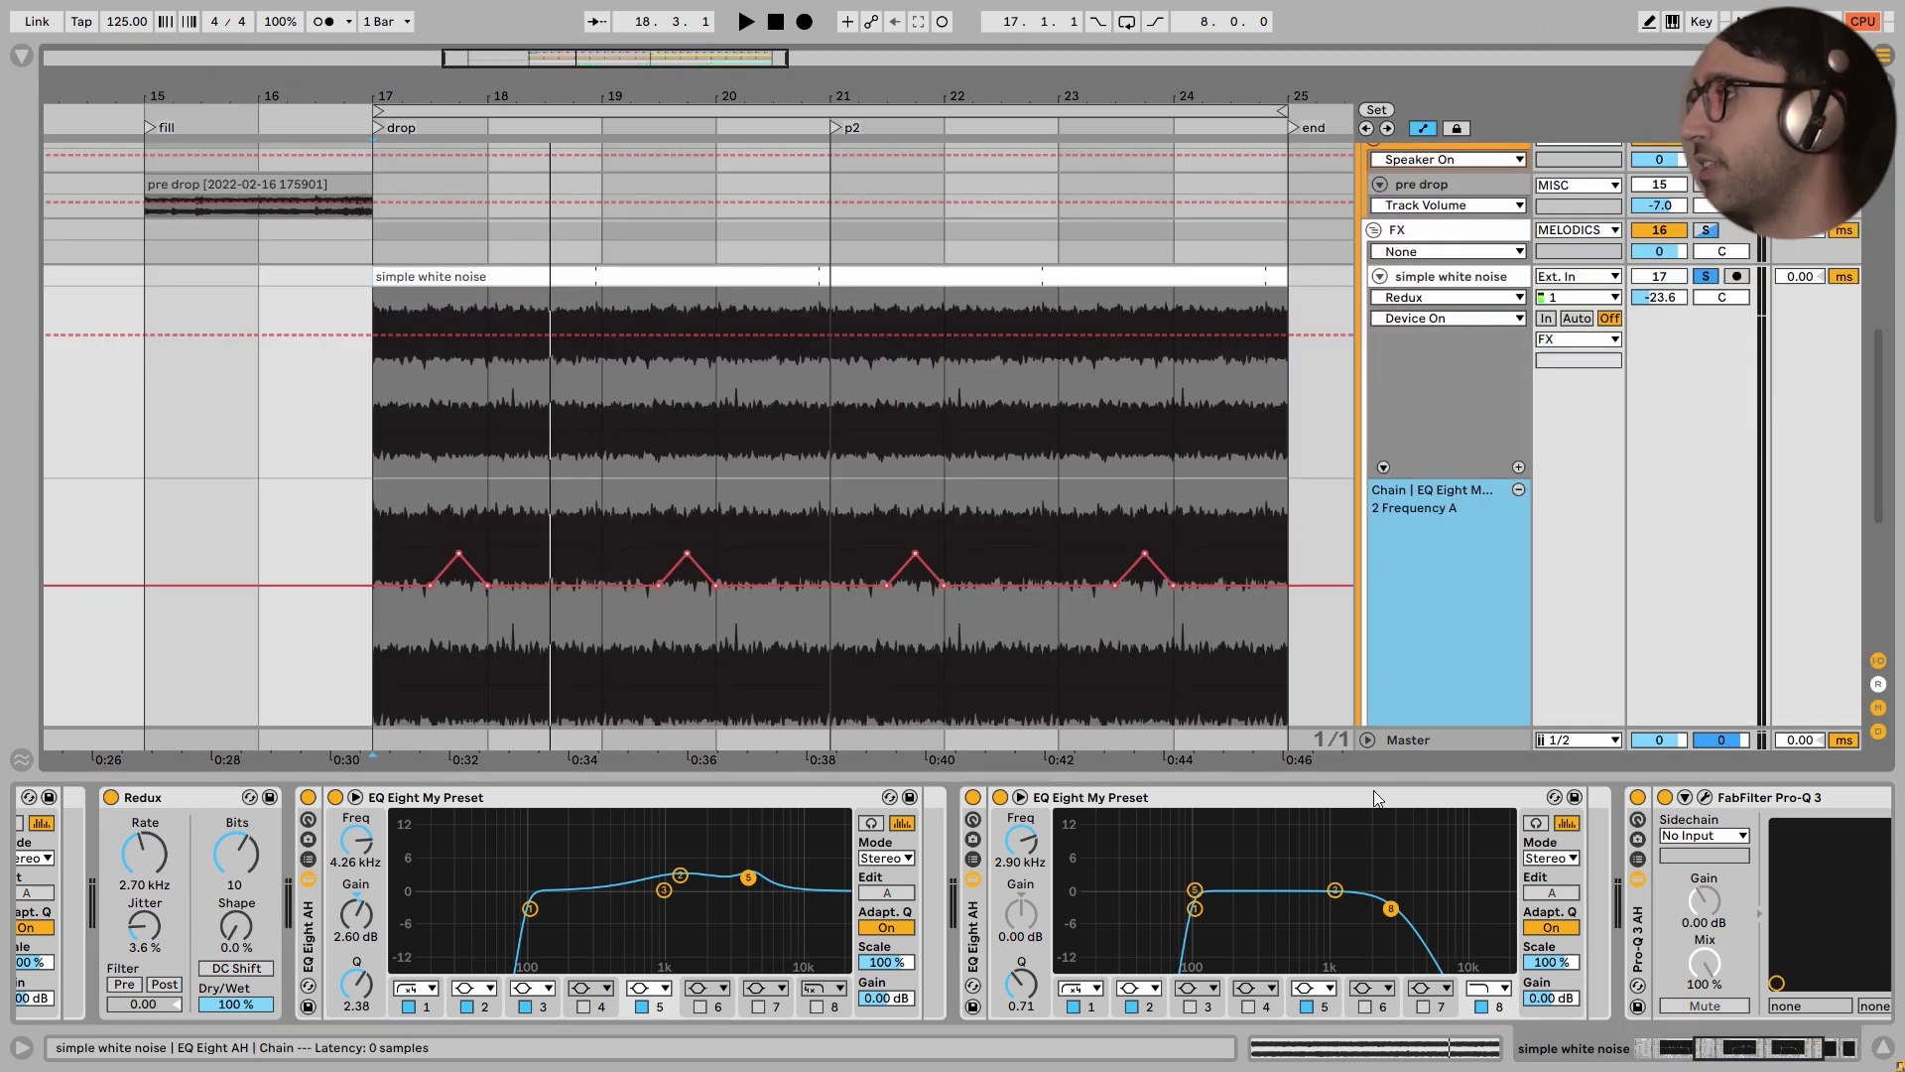
click(393, 546)
key(space)
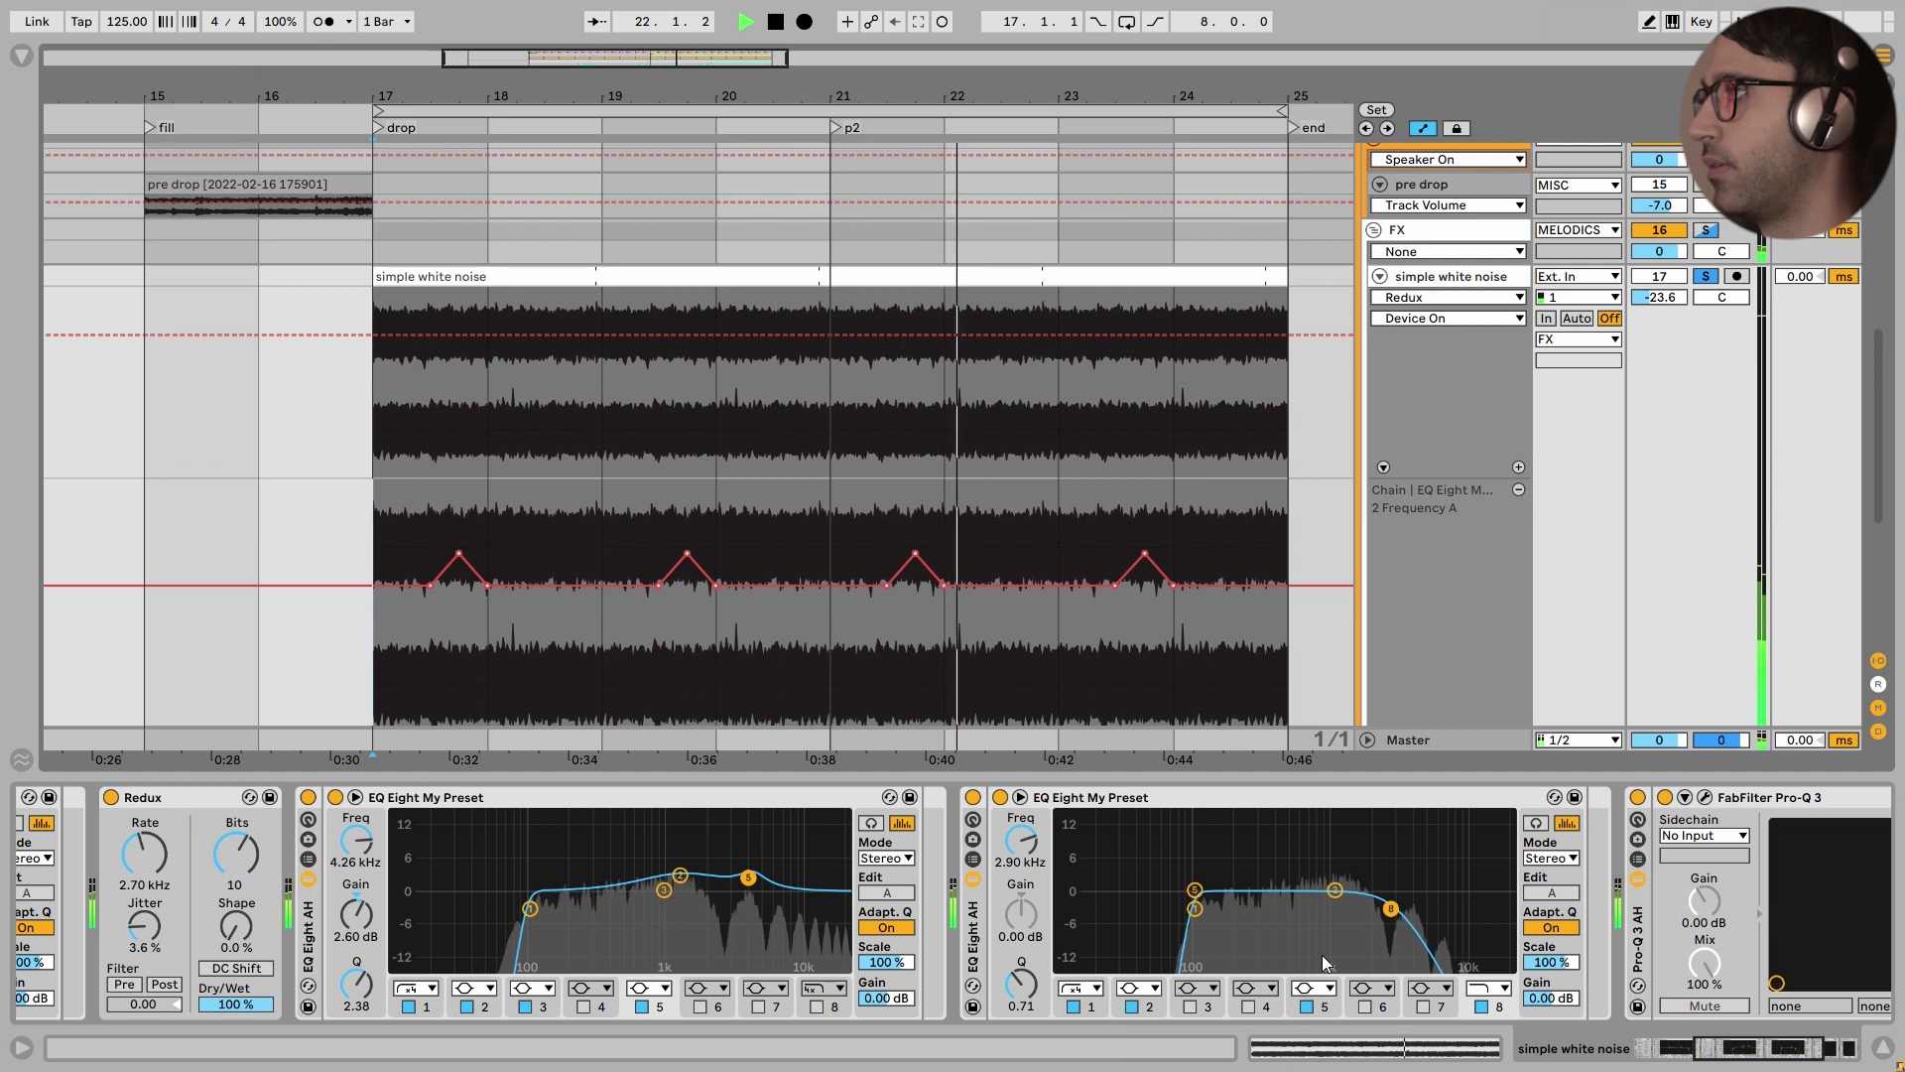
key(space)
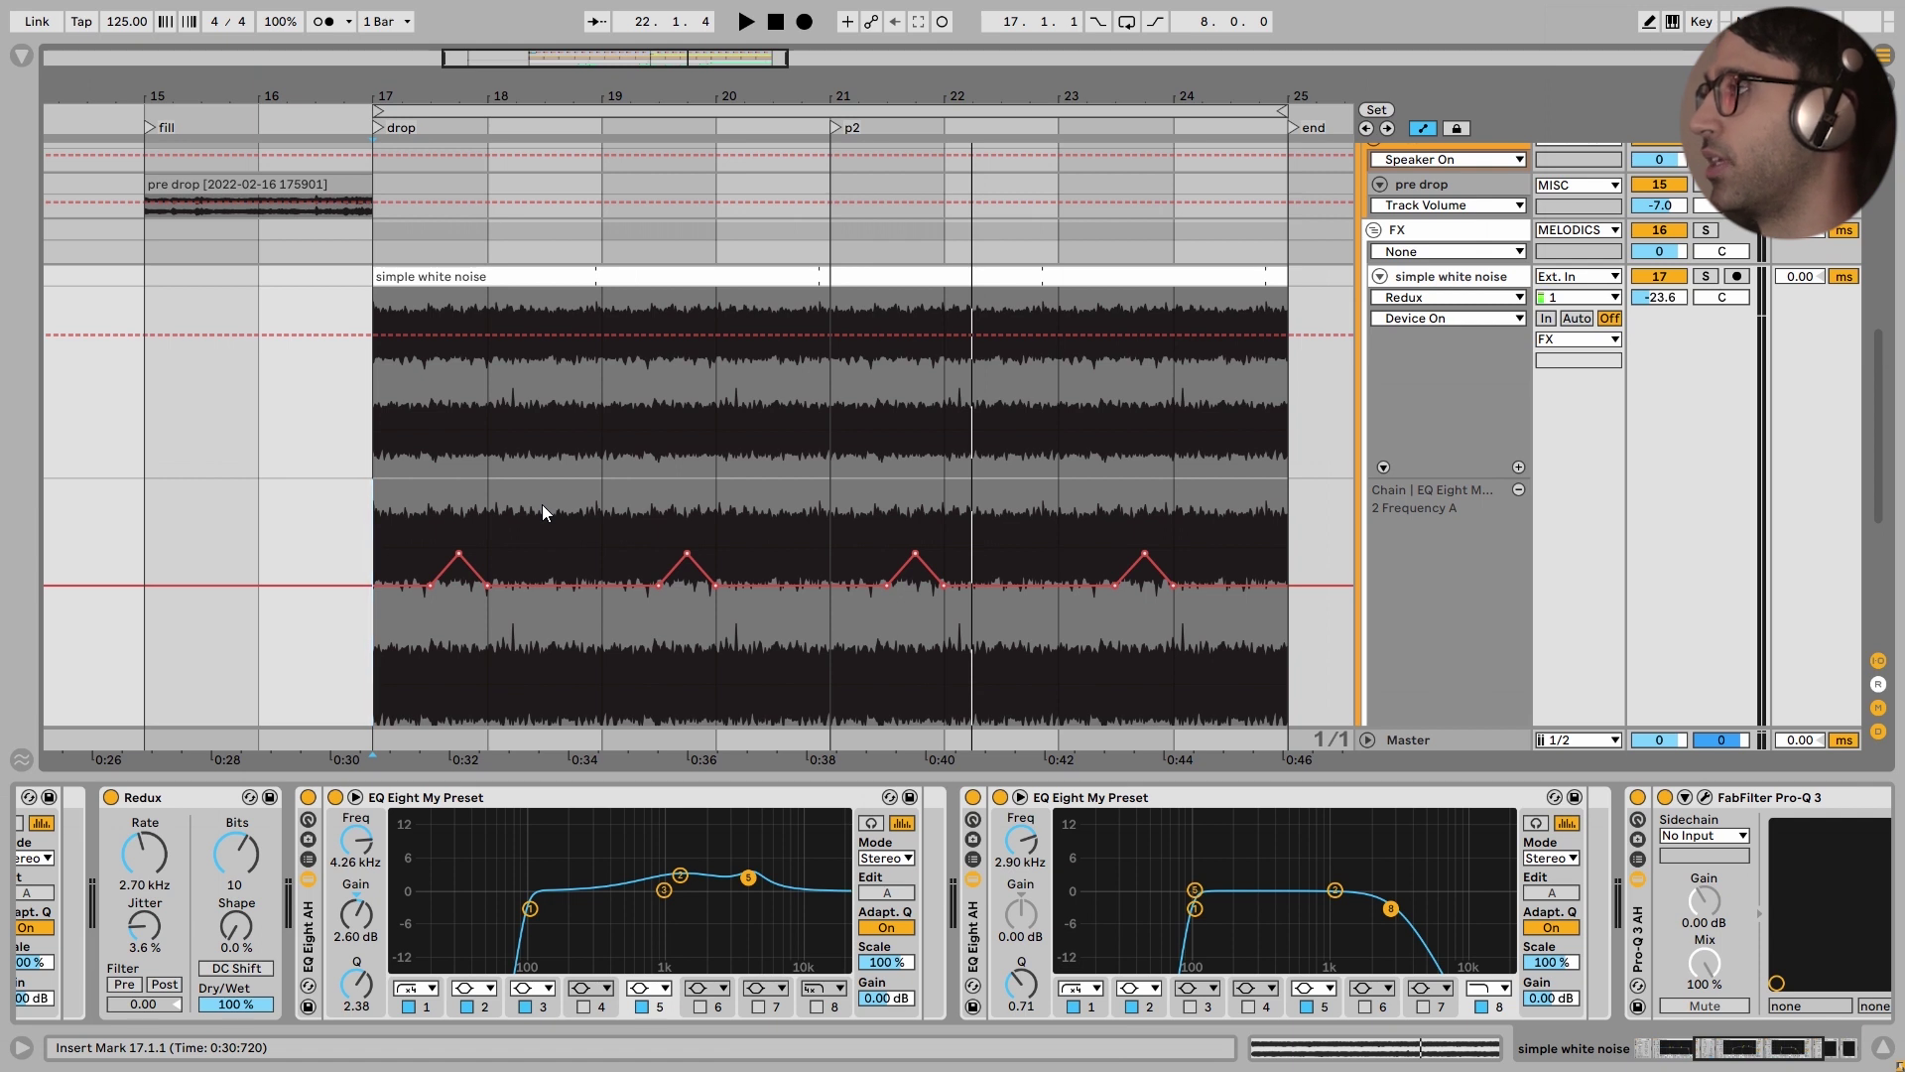
key(space)
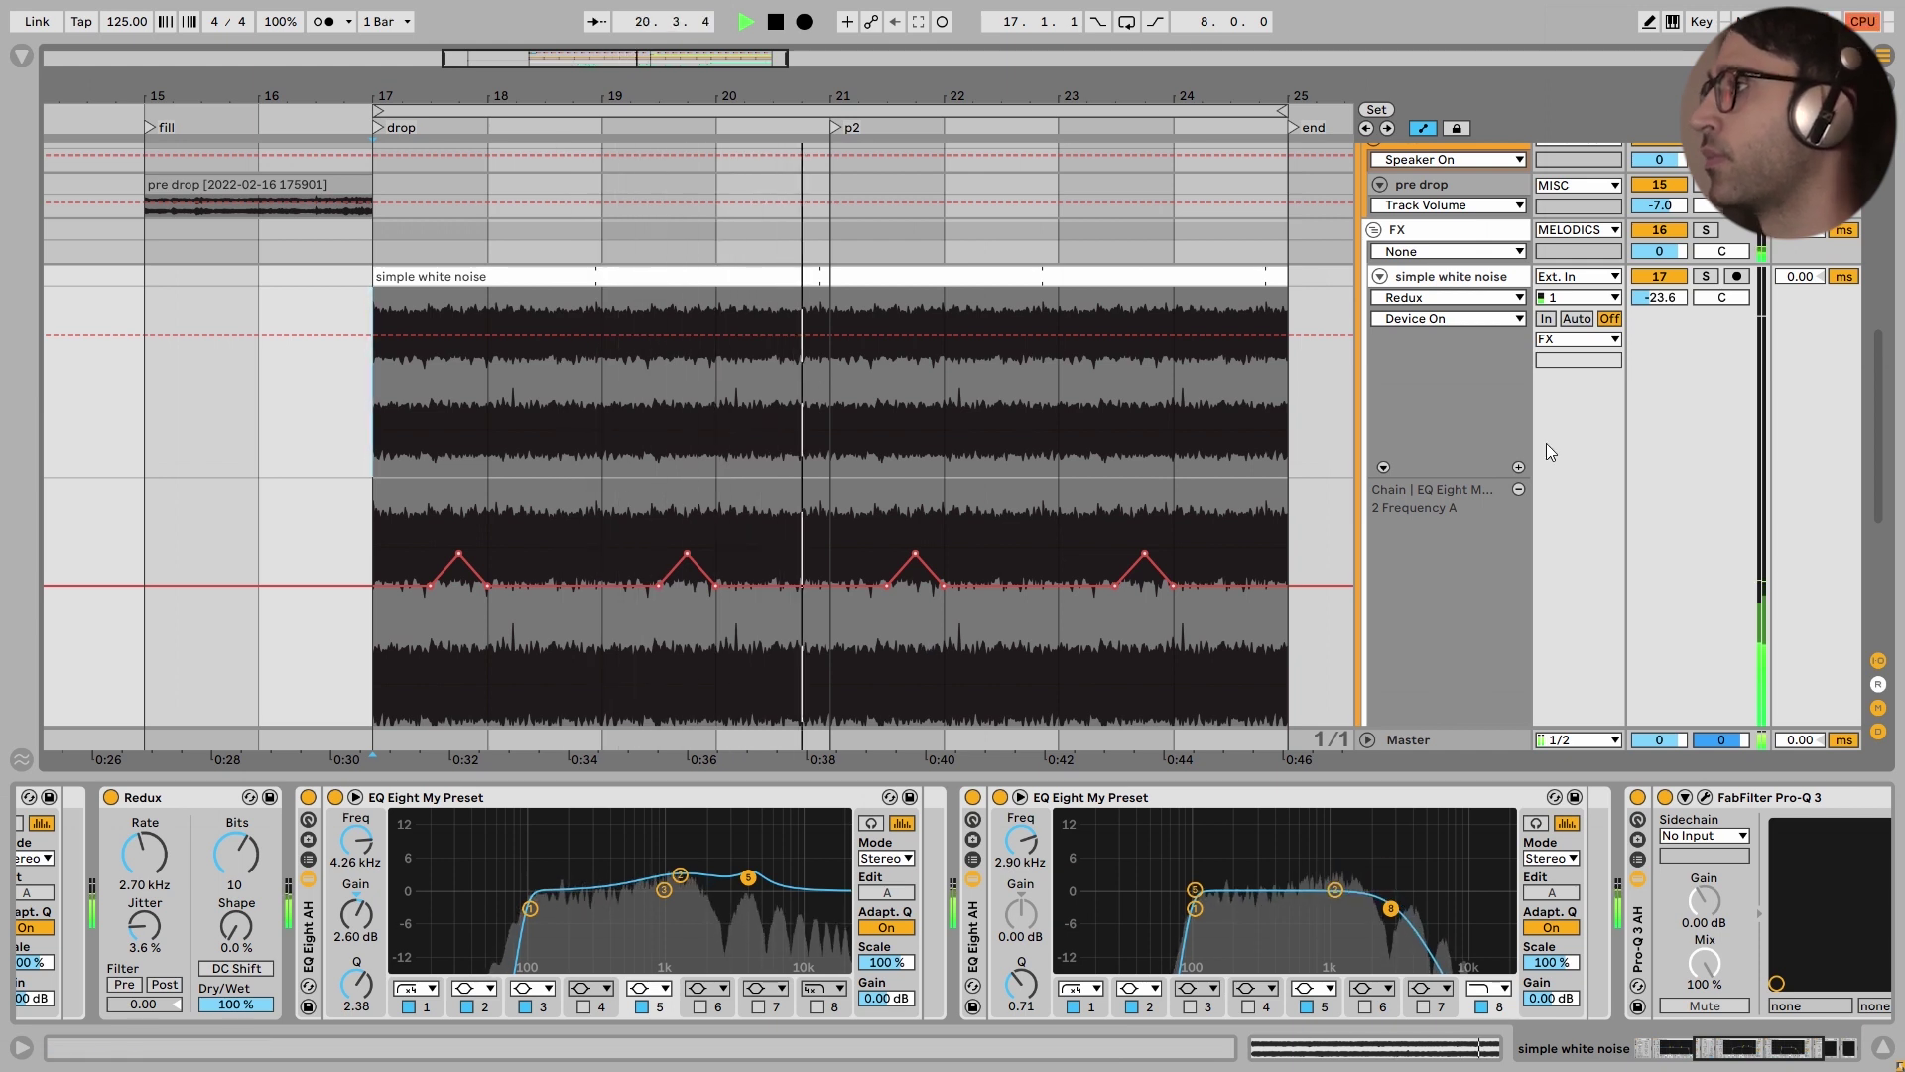
key(space)
Switch off the white noise track, play the drop without it, and leave Automation Mode
click(1682, 278)
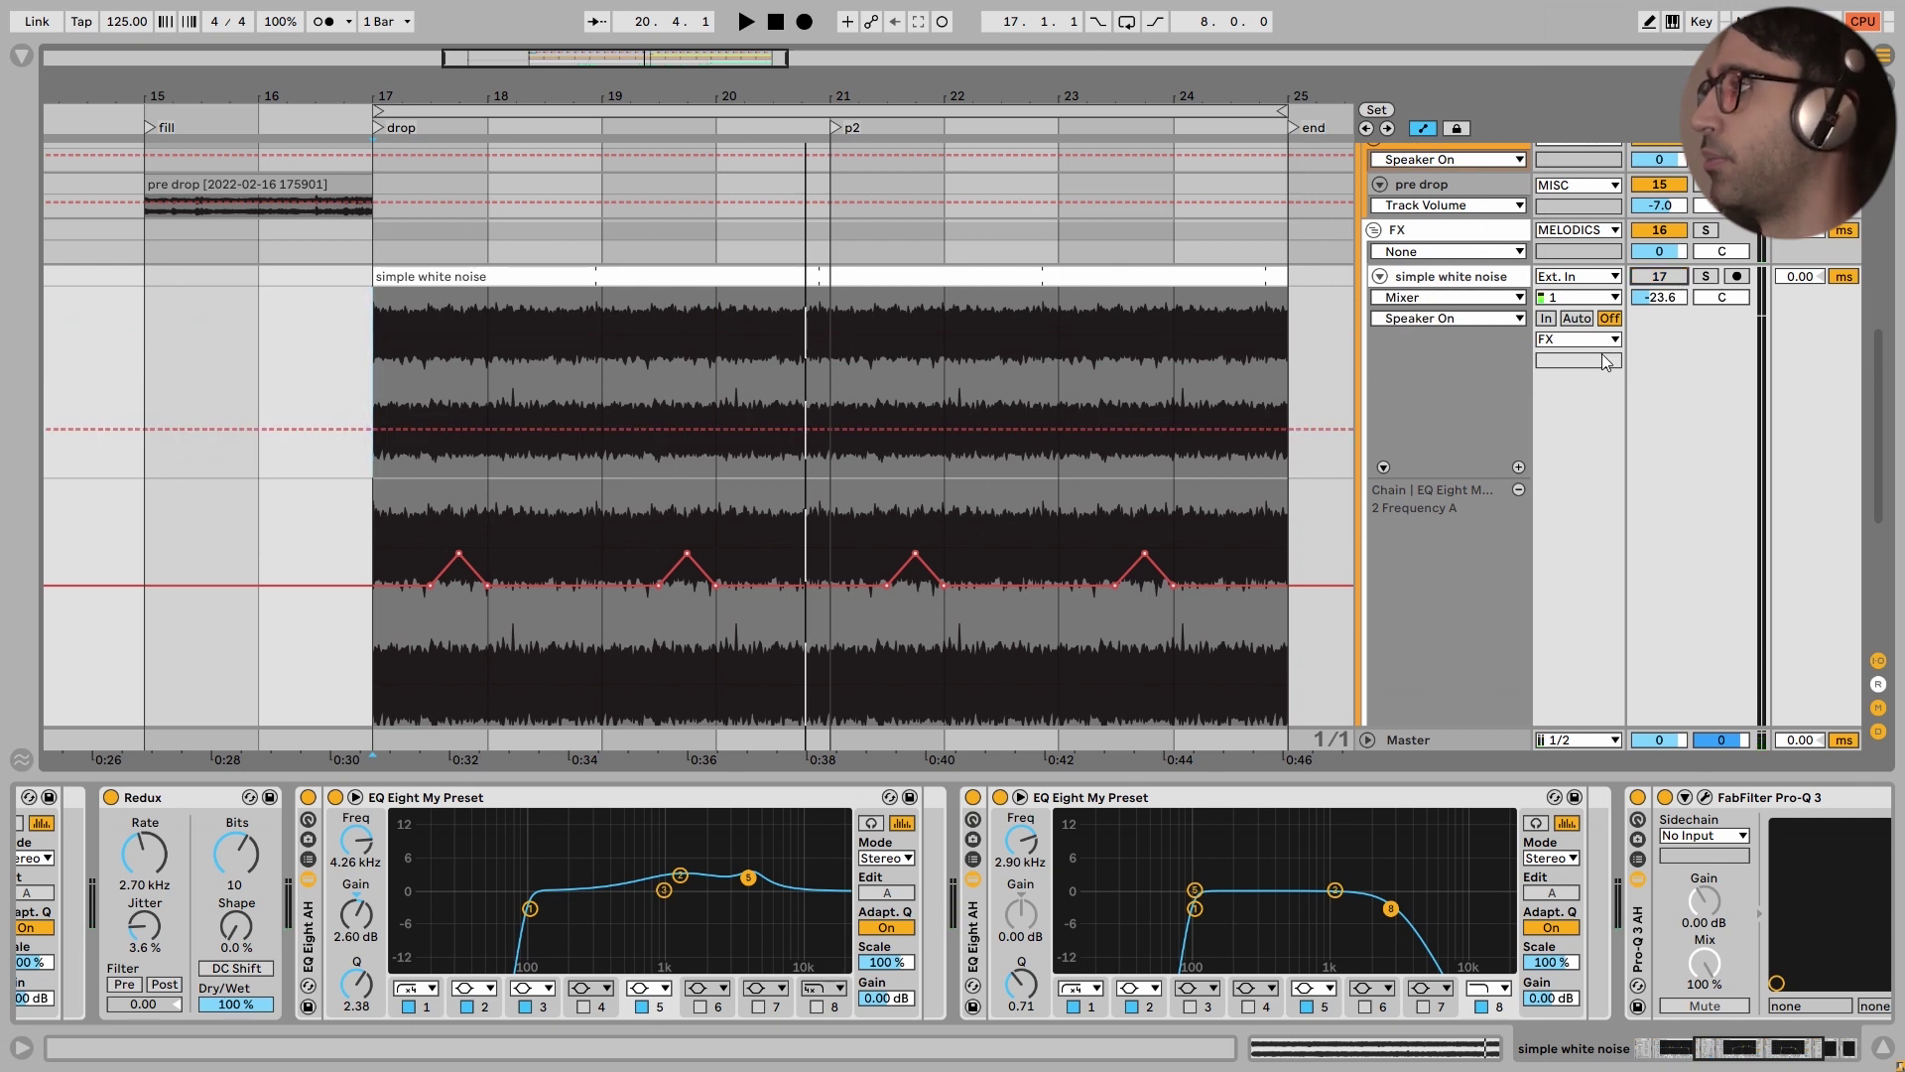
key(space)
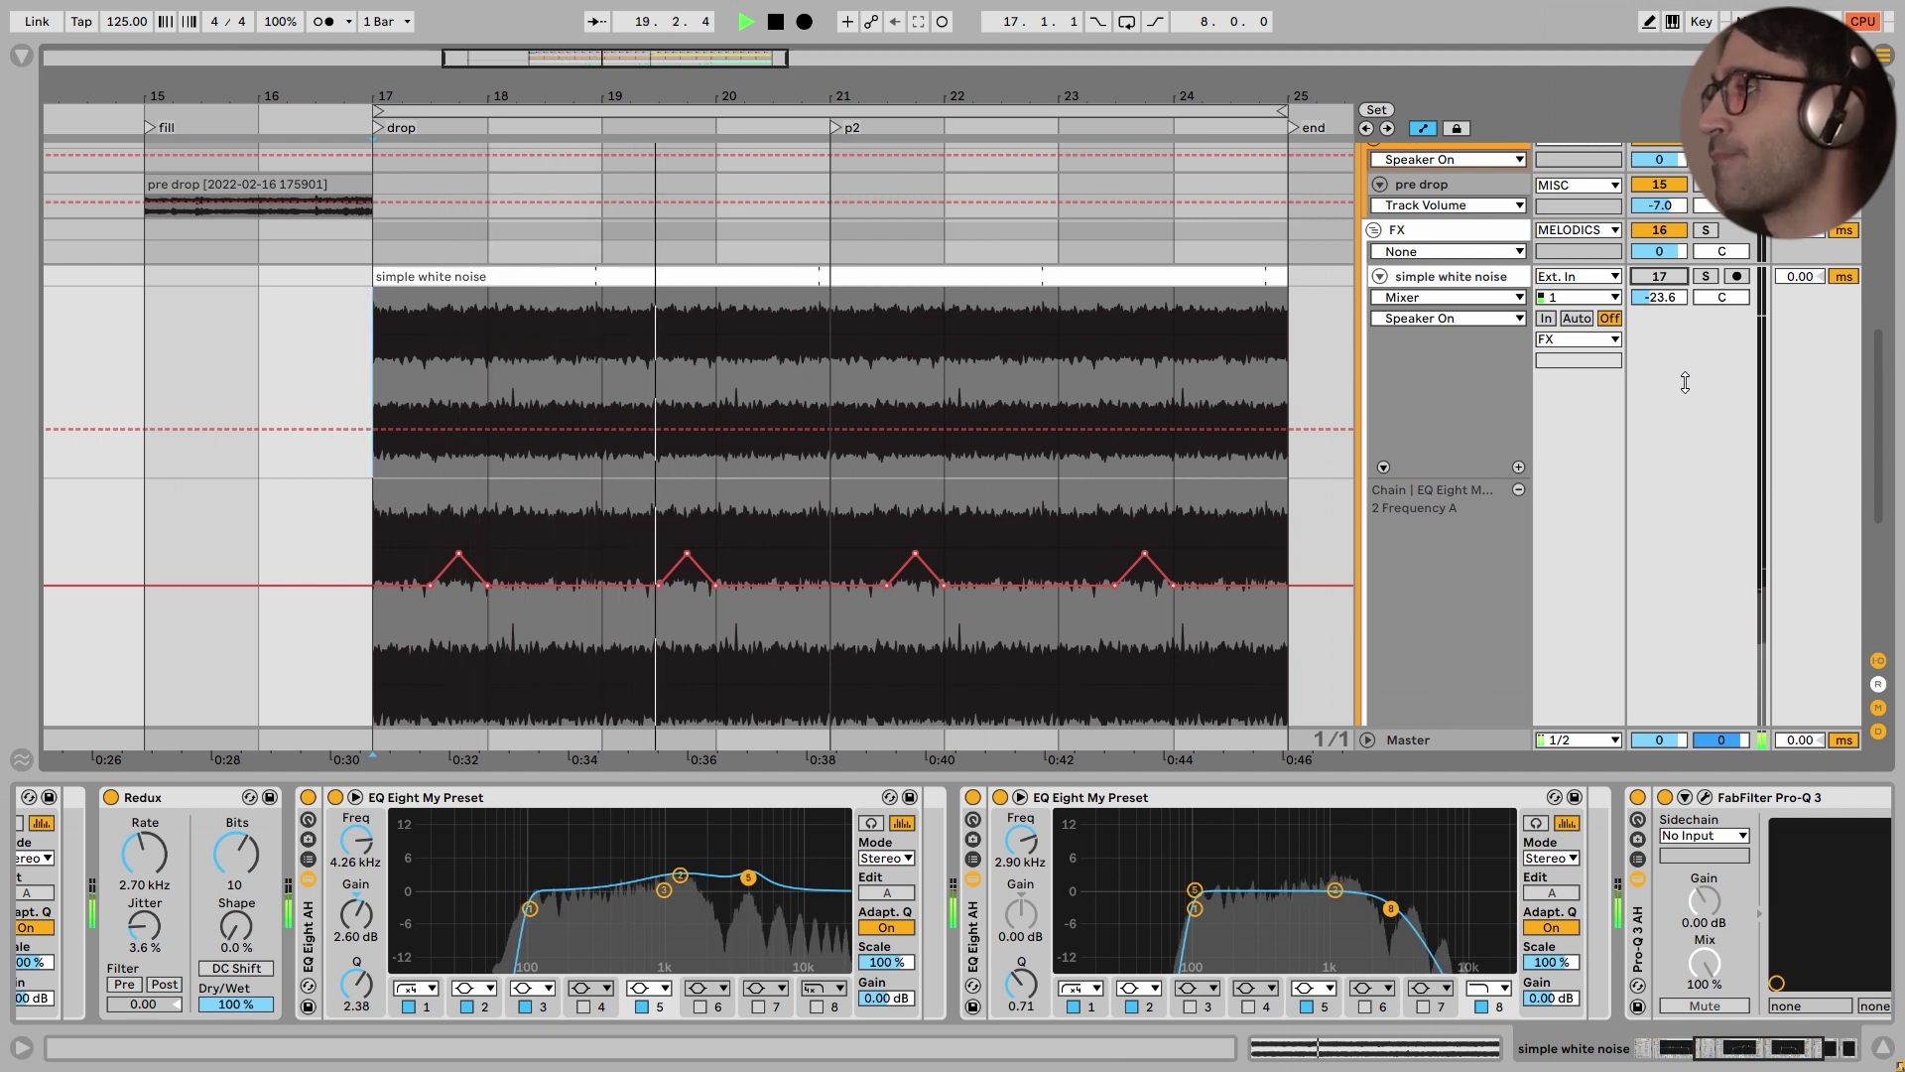
key(space)
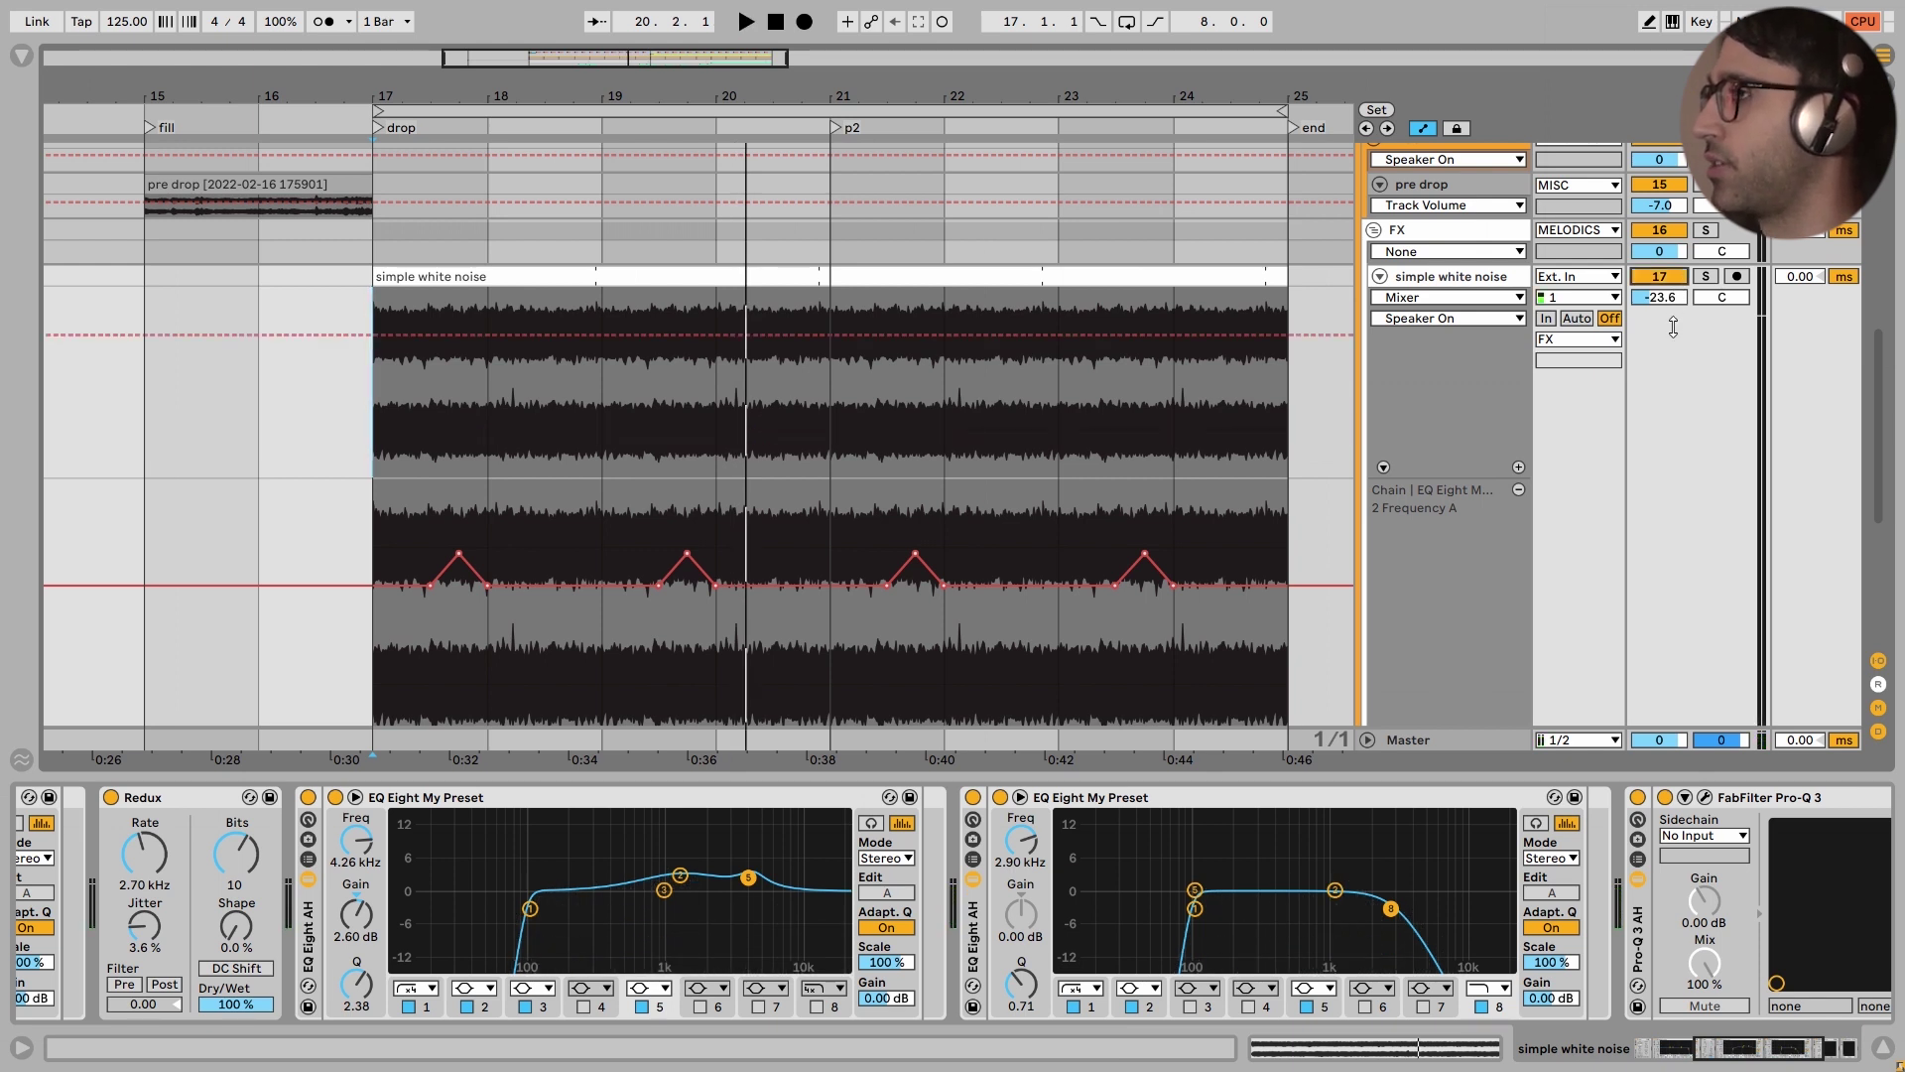
key(a)
click(1444, 407)
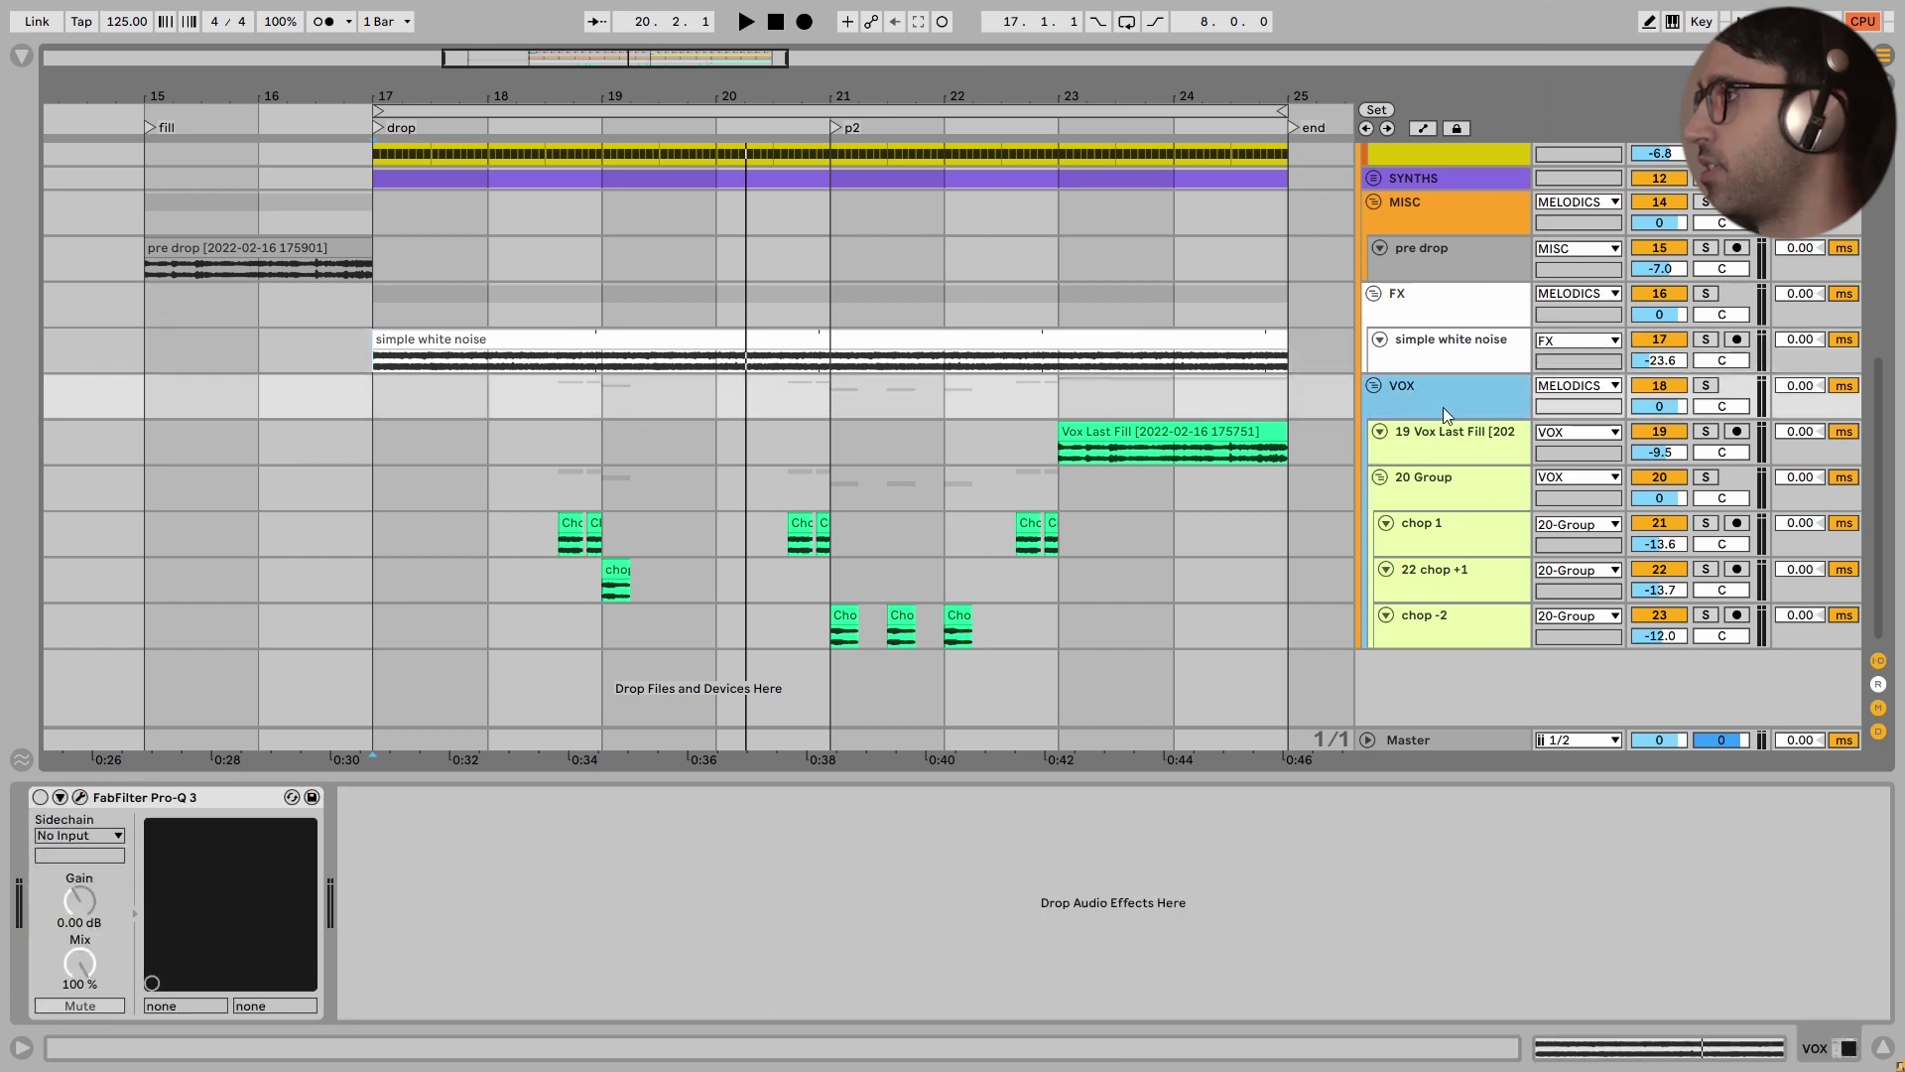
click(1060, 449)
alt+scroll(972, 516, up, 2)
scroll(794, 596, down, 2)
ctrl+scroll(544, 545, up, 3)
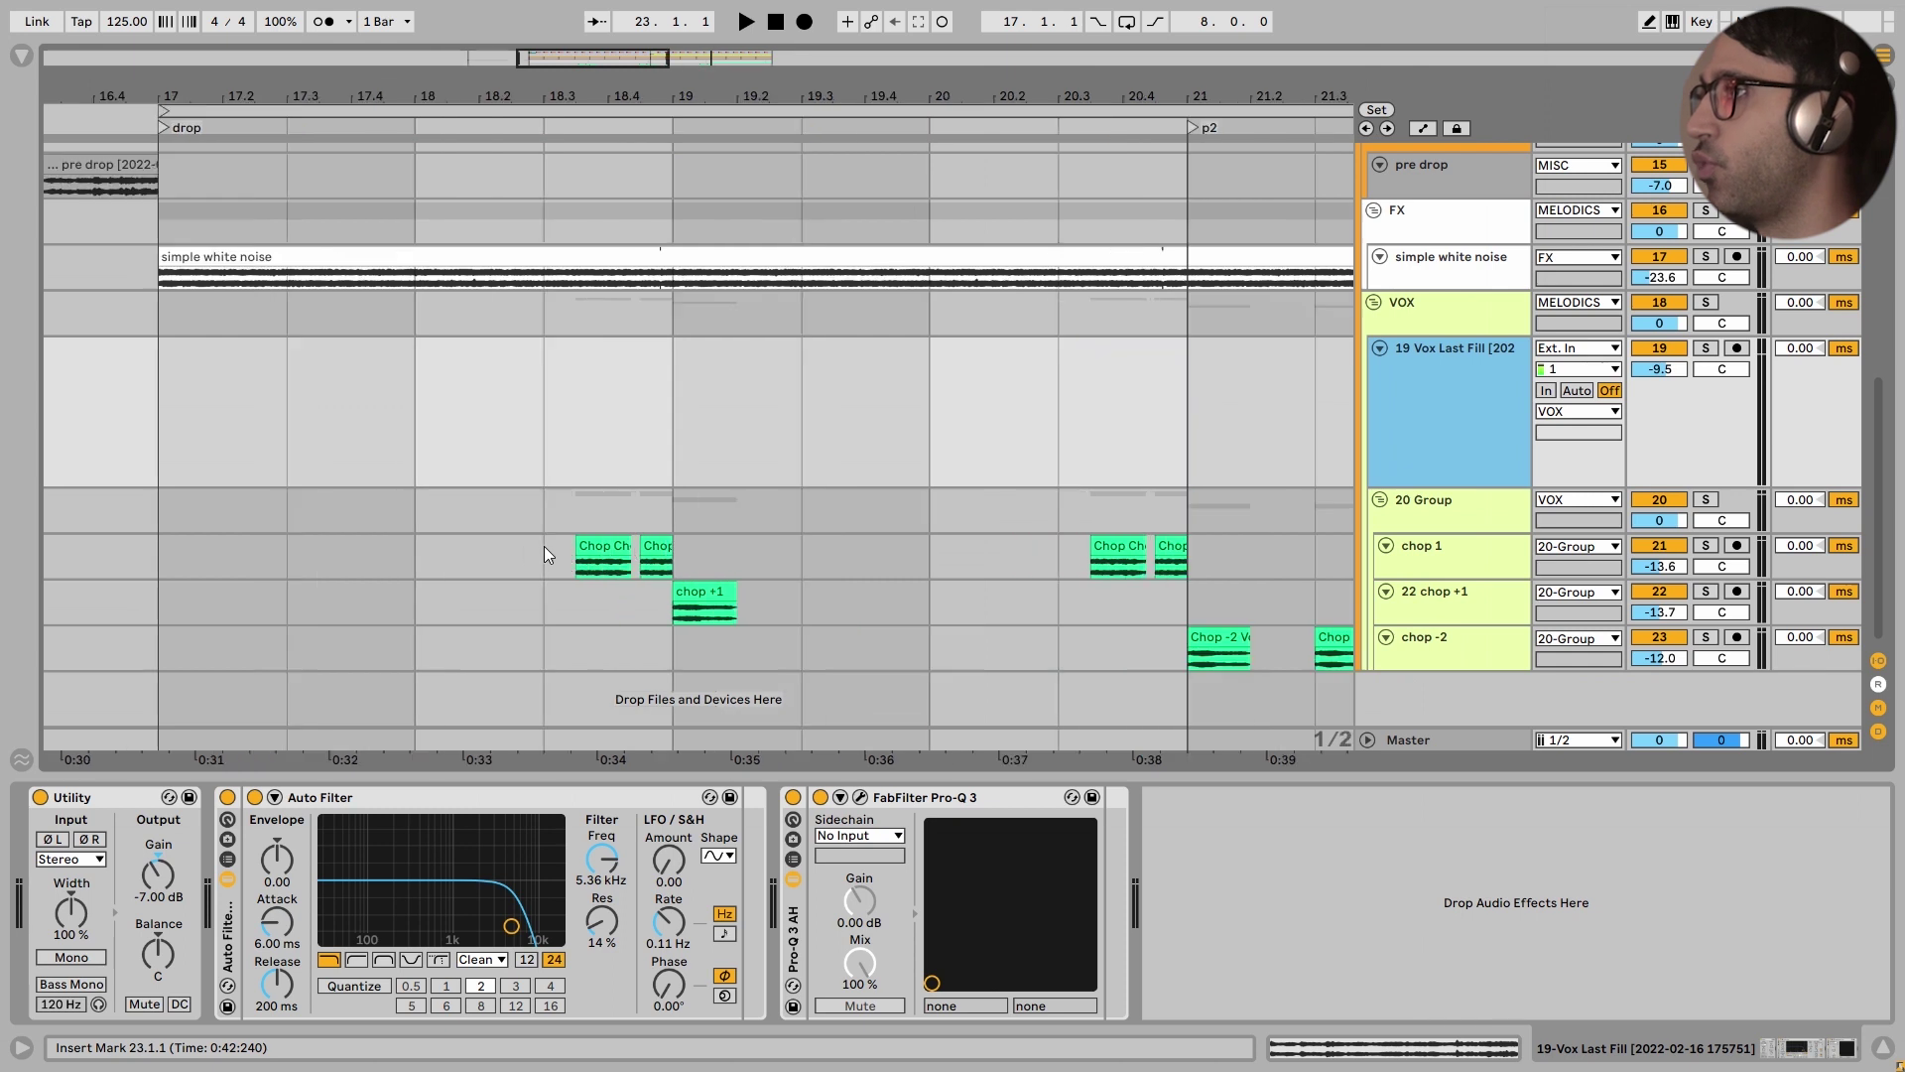
click(541, 421)
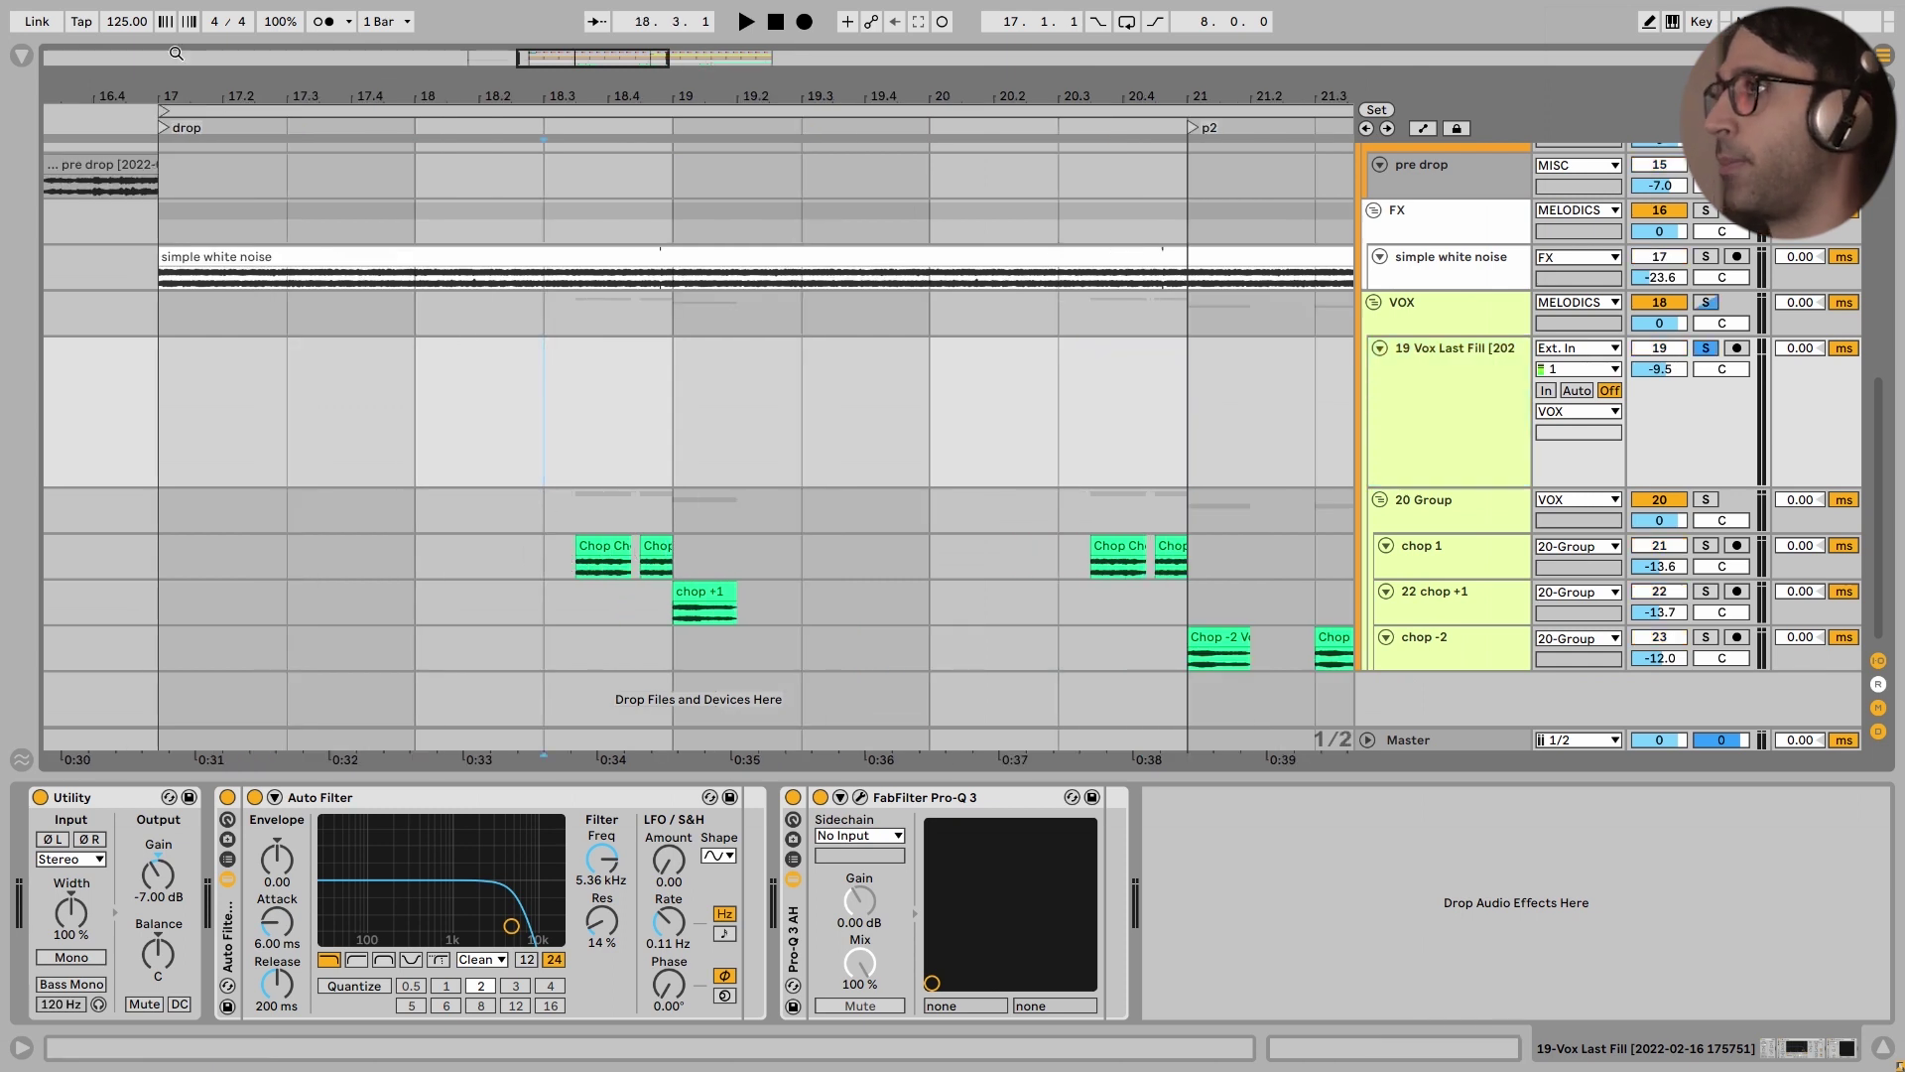
click(322, 21)
key(space)
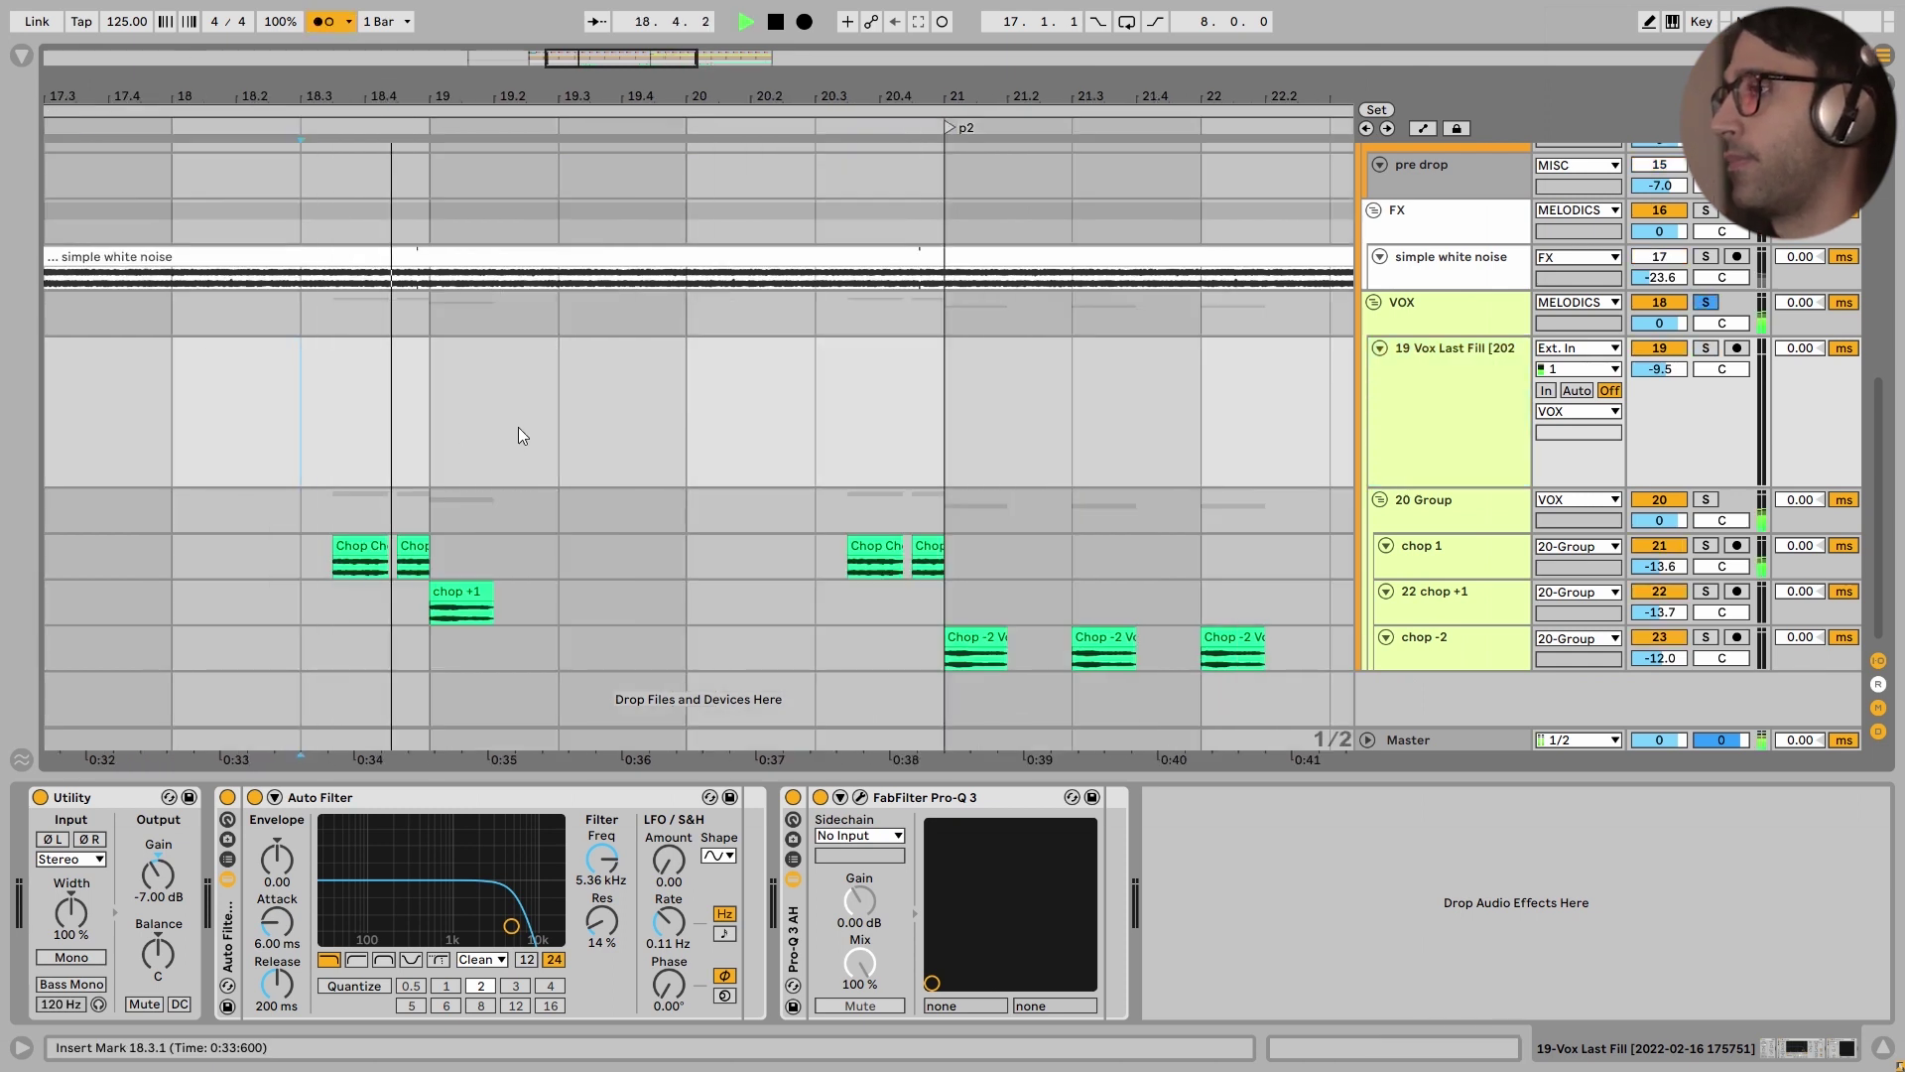
click(815, 442)
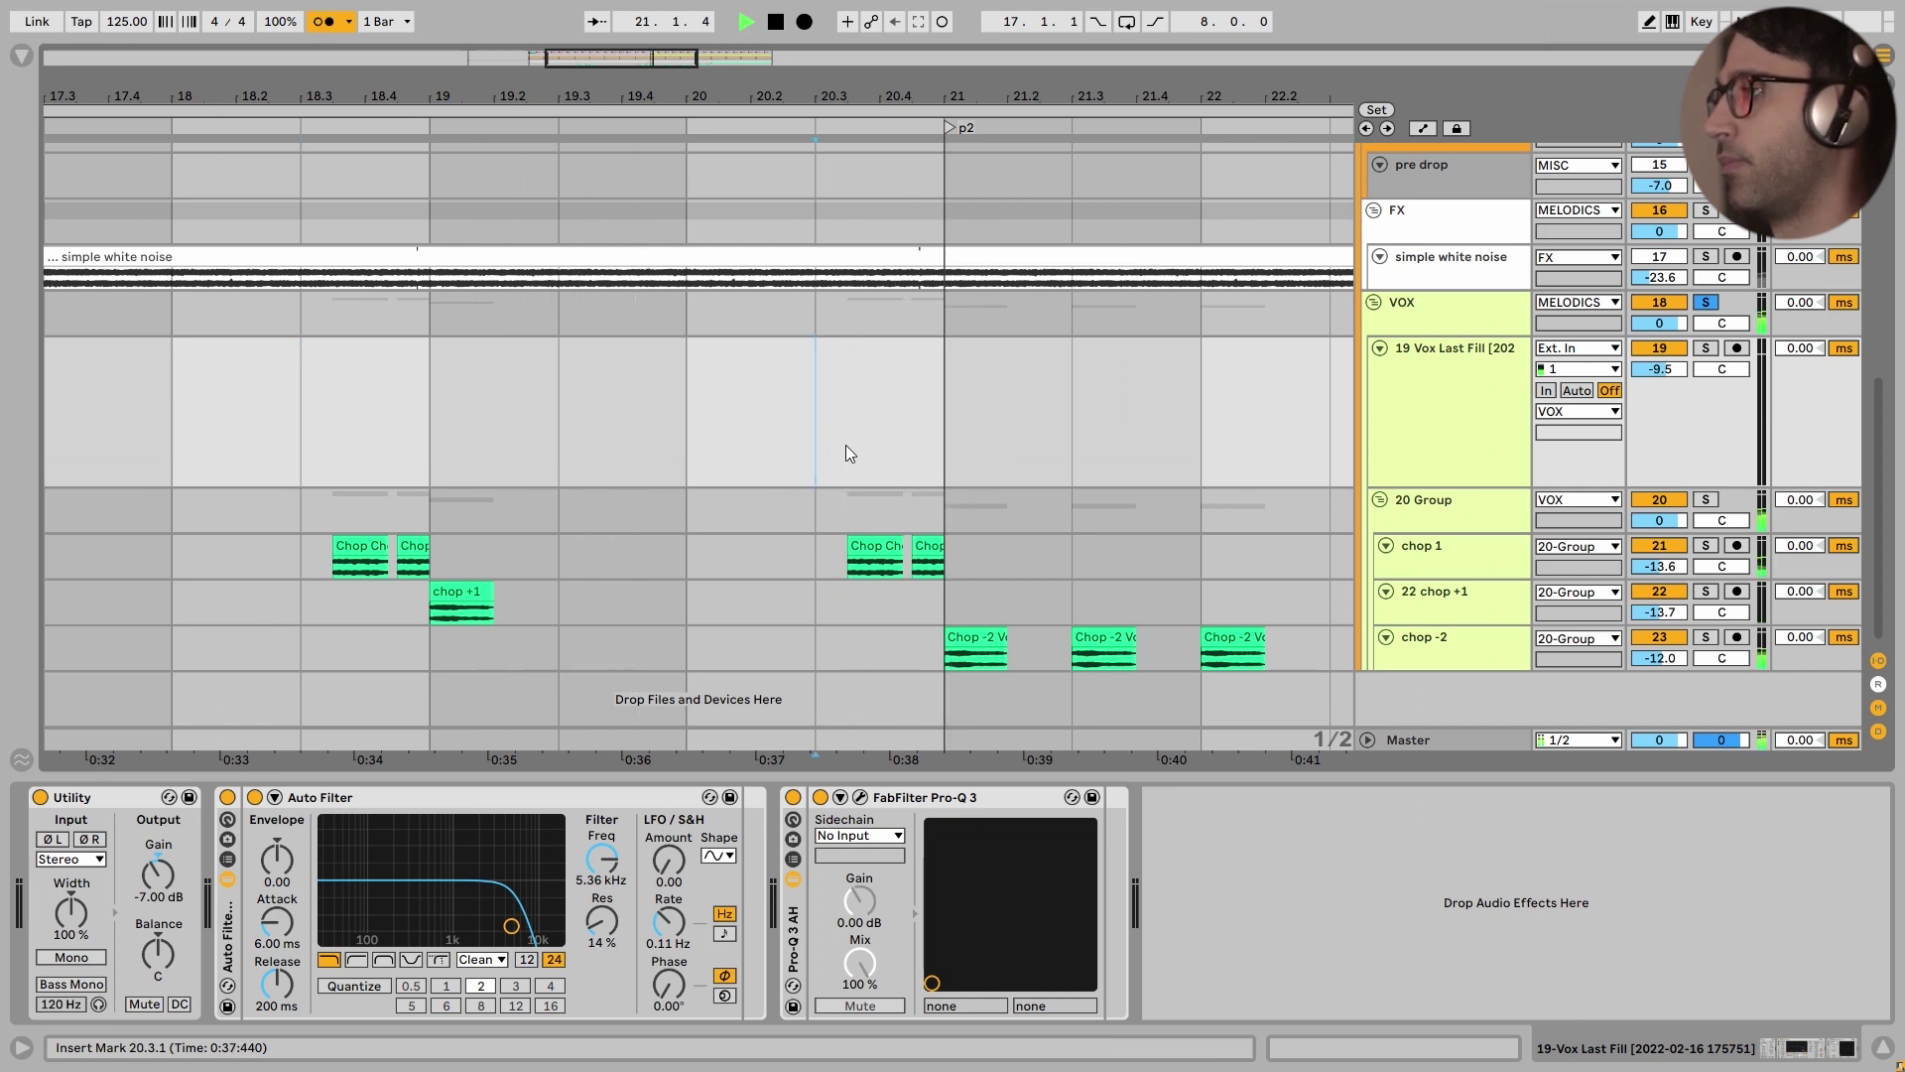
scroll(800, 442, up, 1)
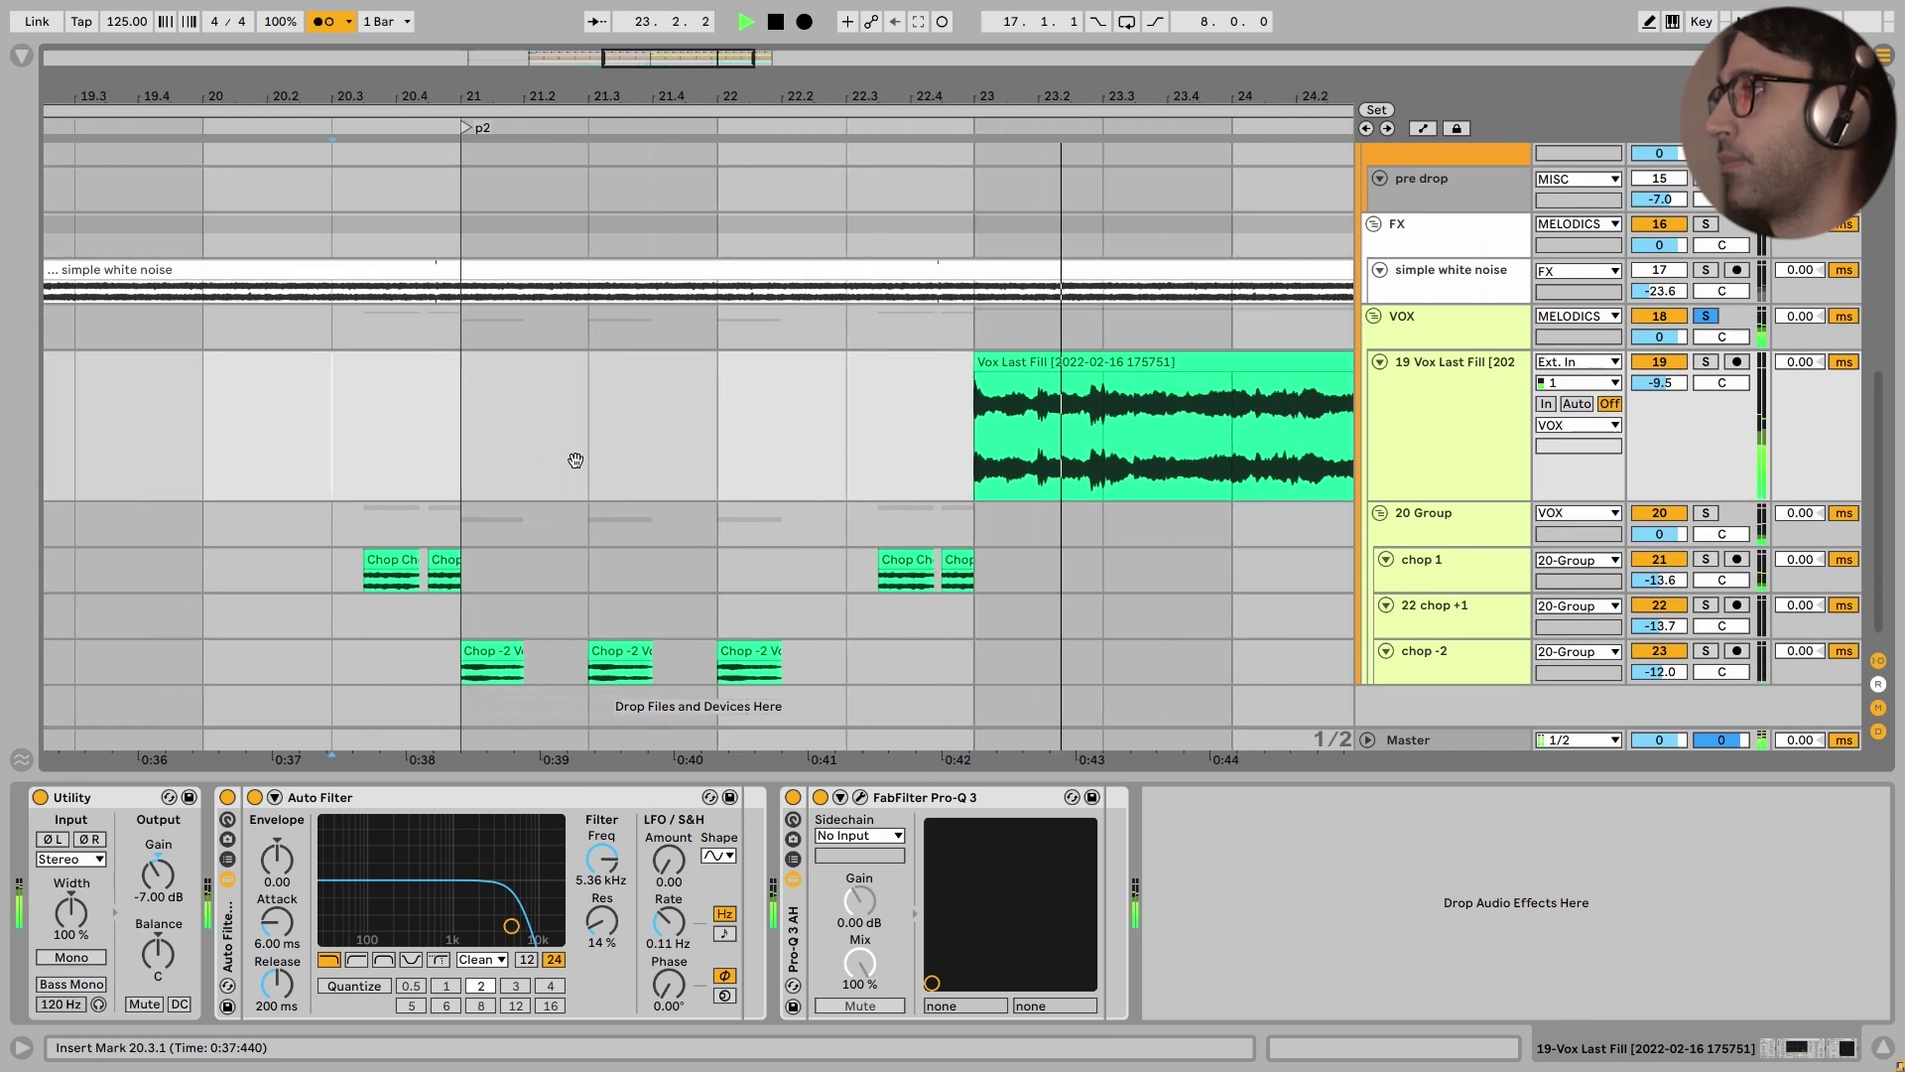
scroll(538, 478, down, 3)
scroll(536, 501, left, 3)
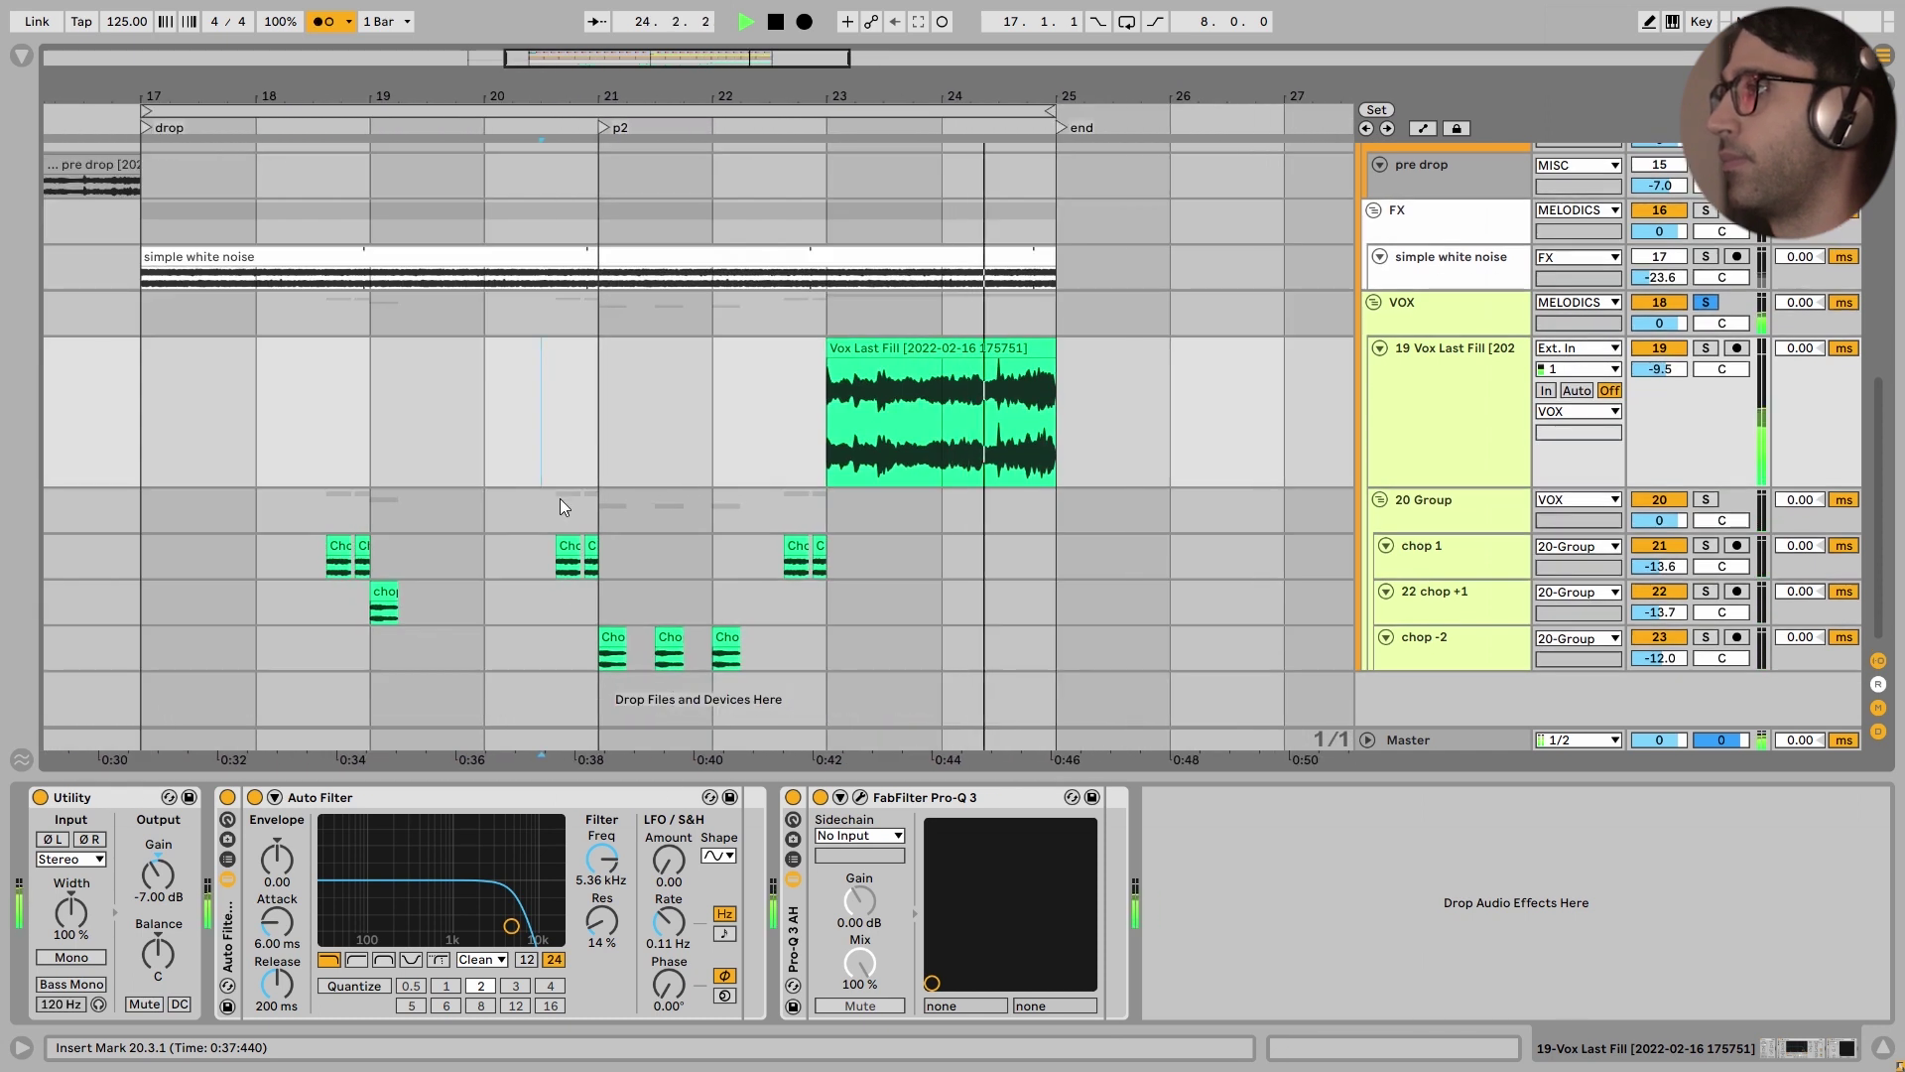
key(space)
scroll(514, 520, up, 3)
Play from inside the Vox Last Fill clip, then cue playback at the first chop 1 clips
scroll(973, 456, right, 5)
scroll(973, 456, up, 2)
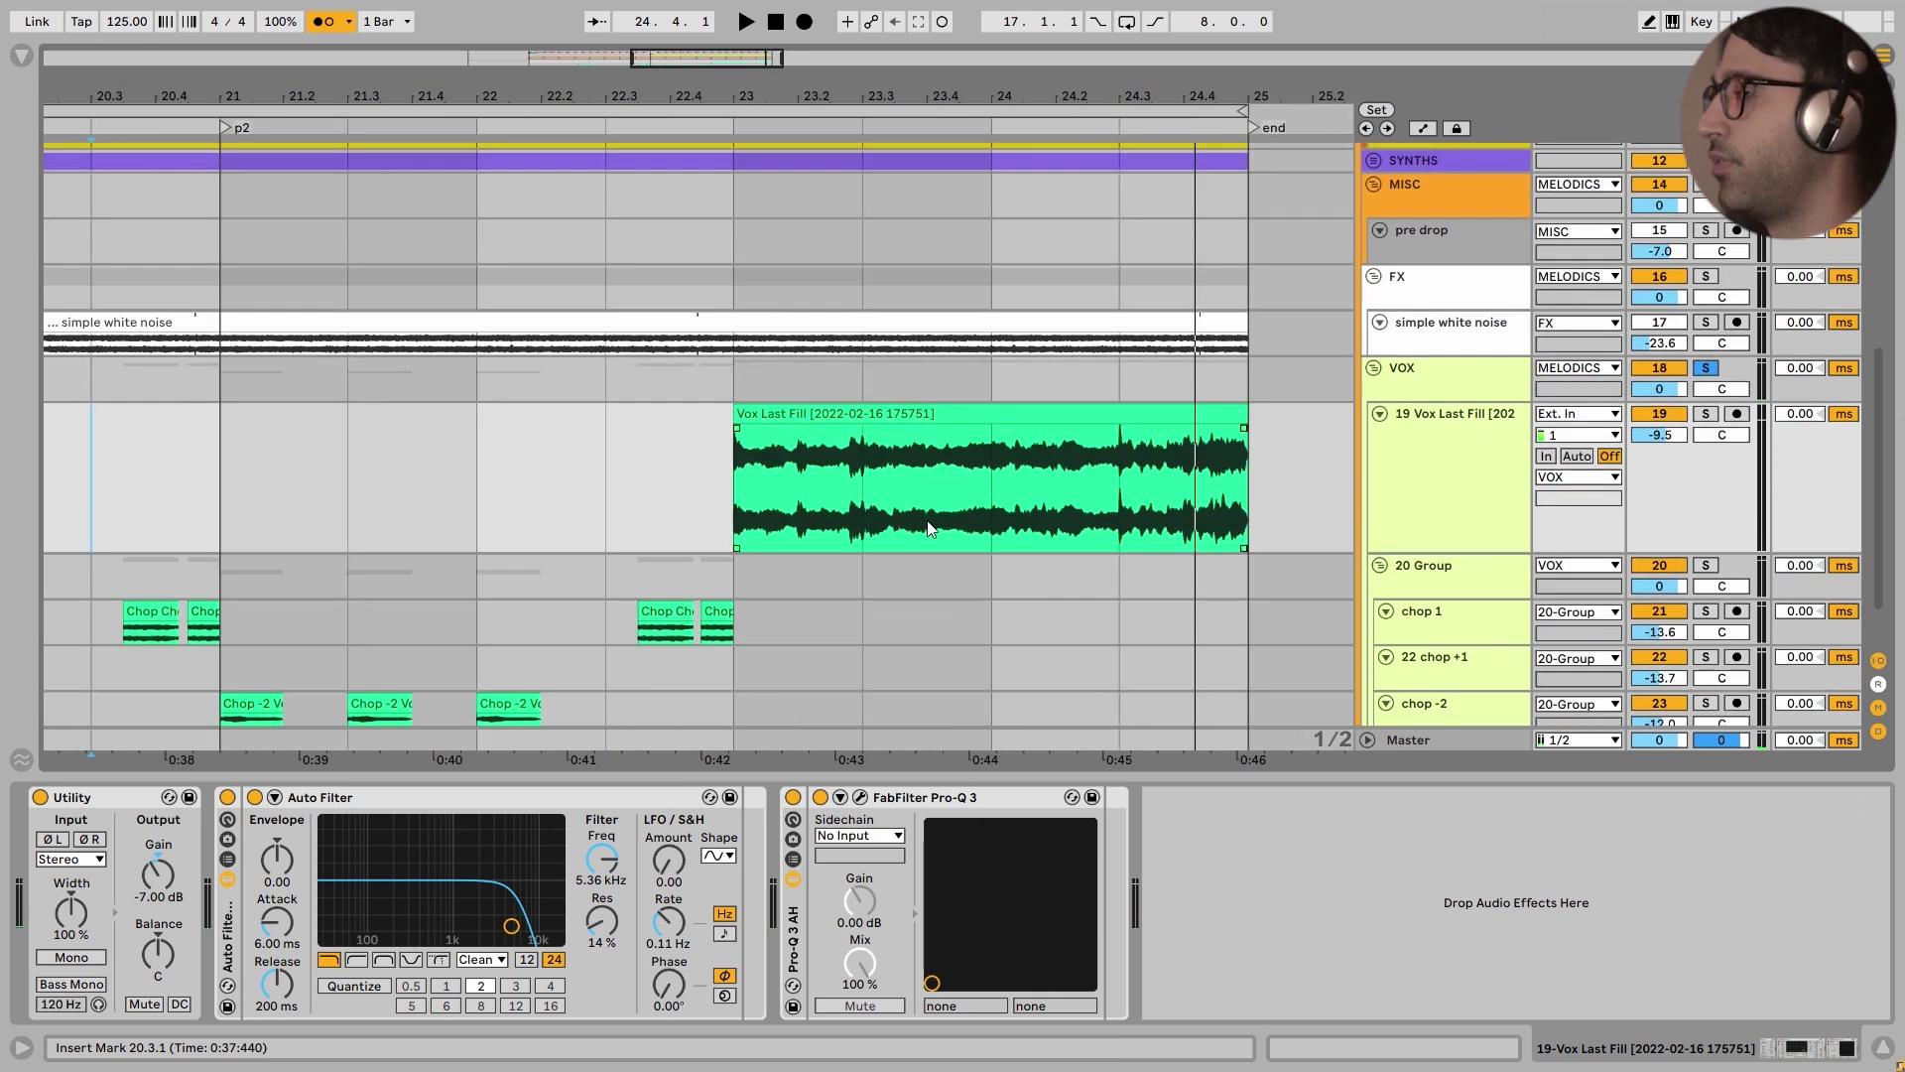
scroll(927, 520, left, 1)
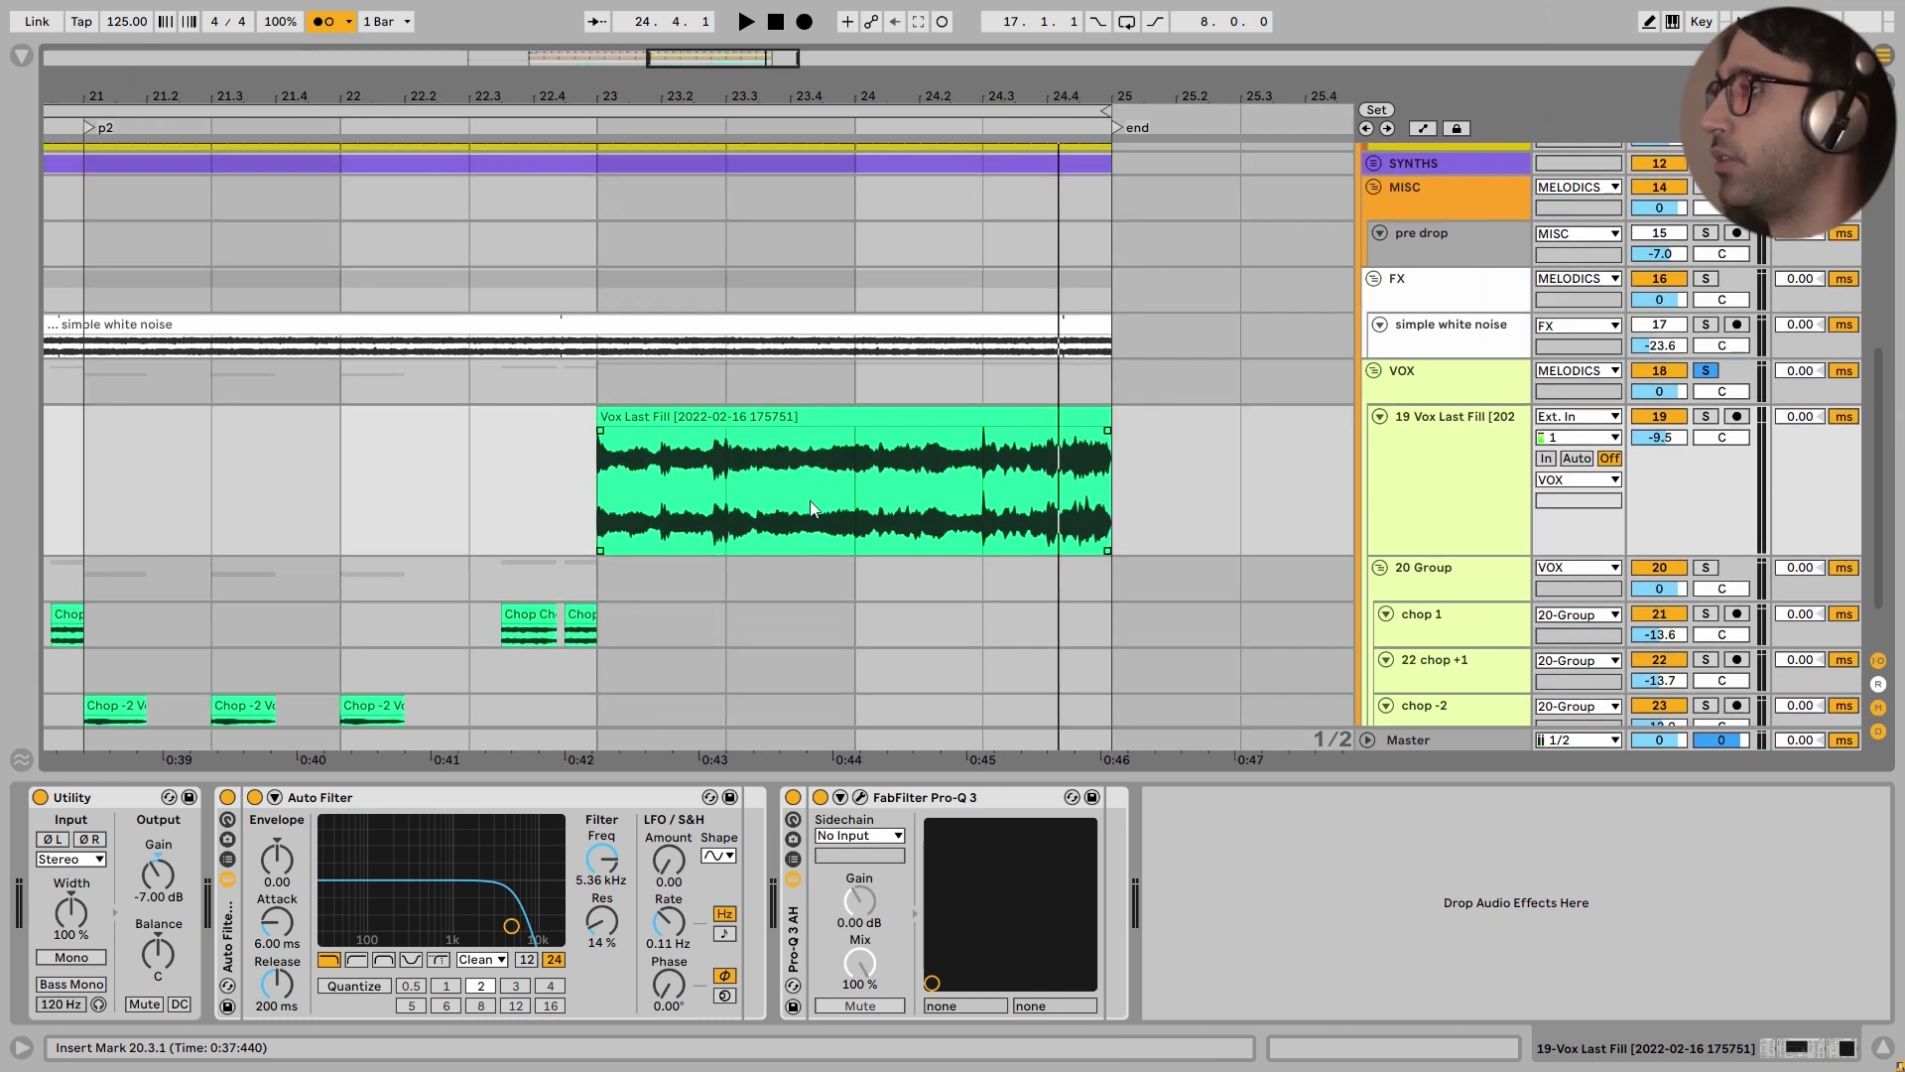
scroll(1111, 495, up, 3)
click(1112, 494)
scroll(992, 496, right, 2)
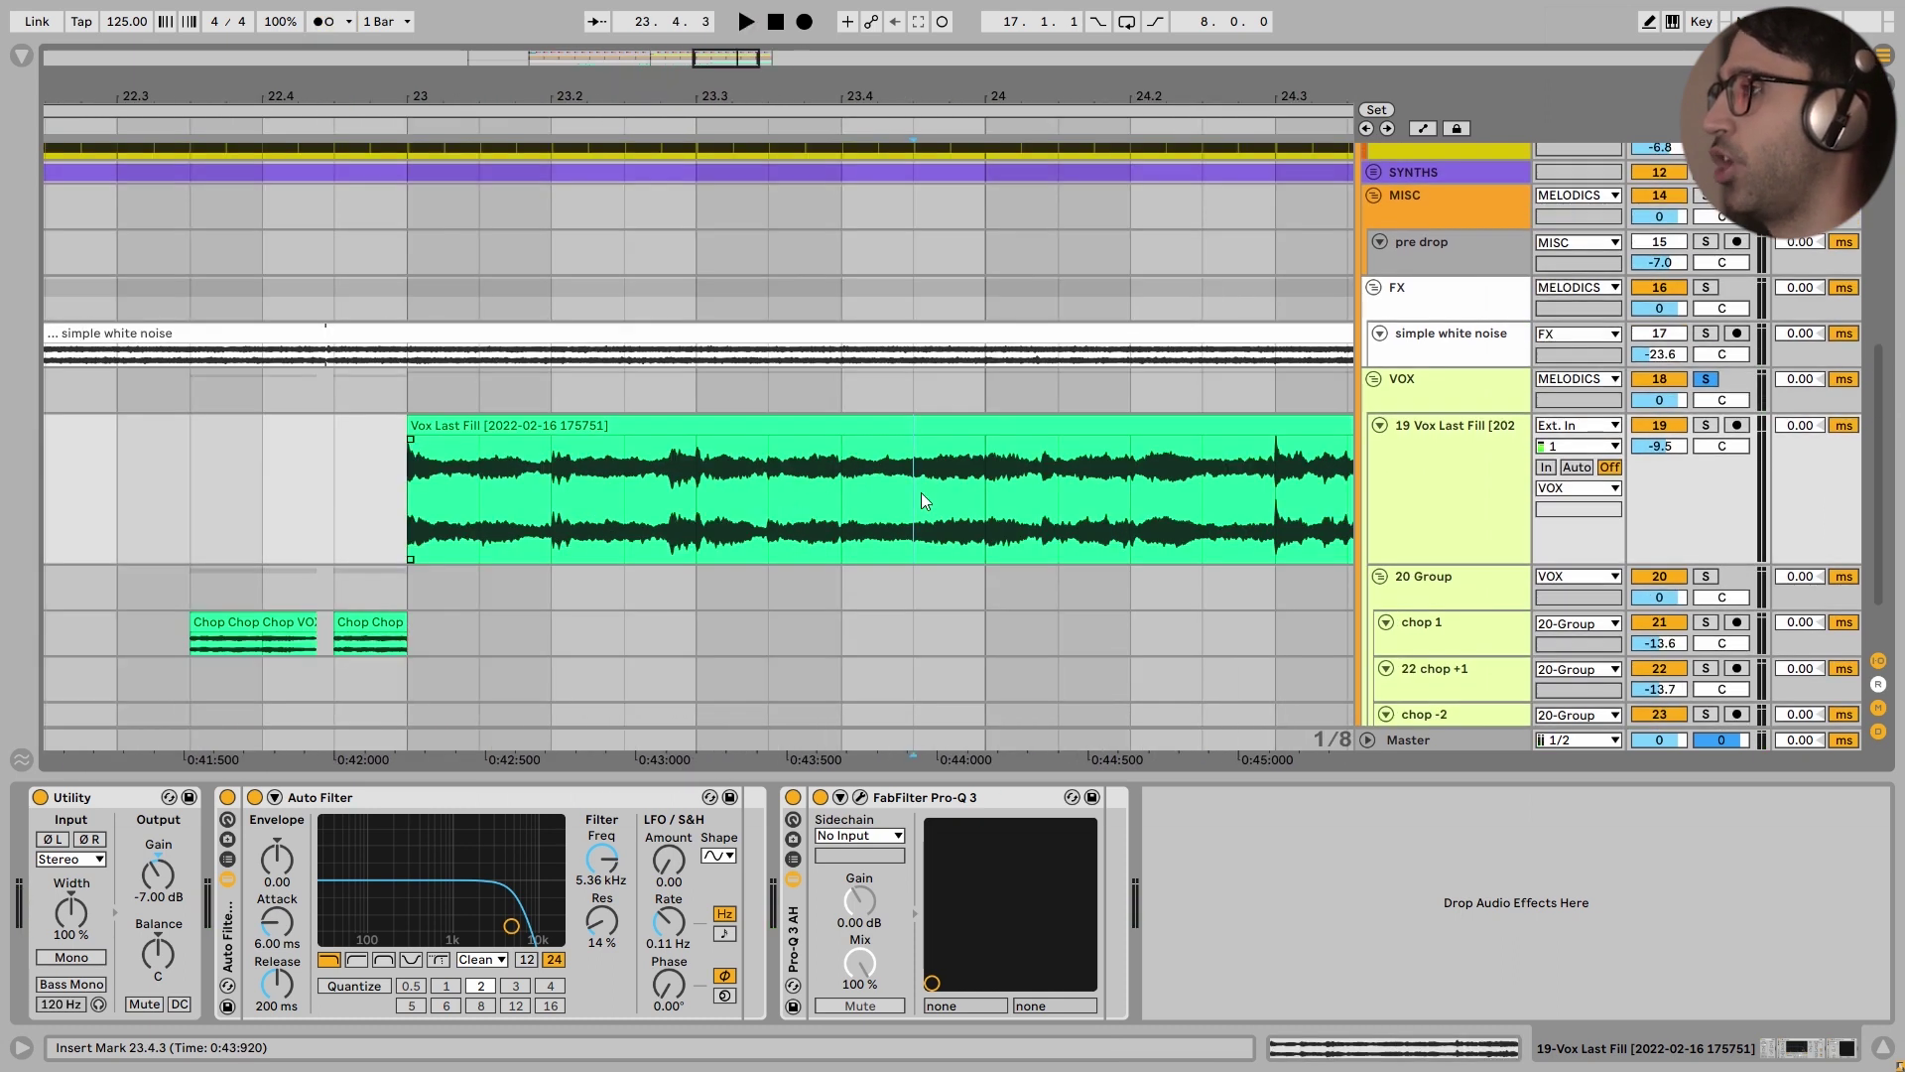
key(space)
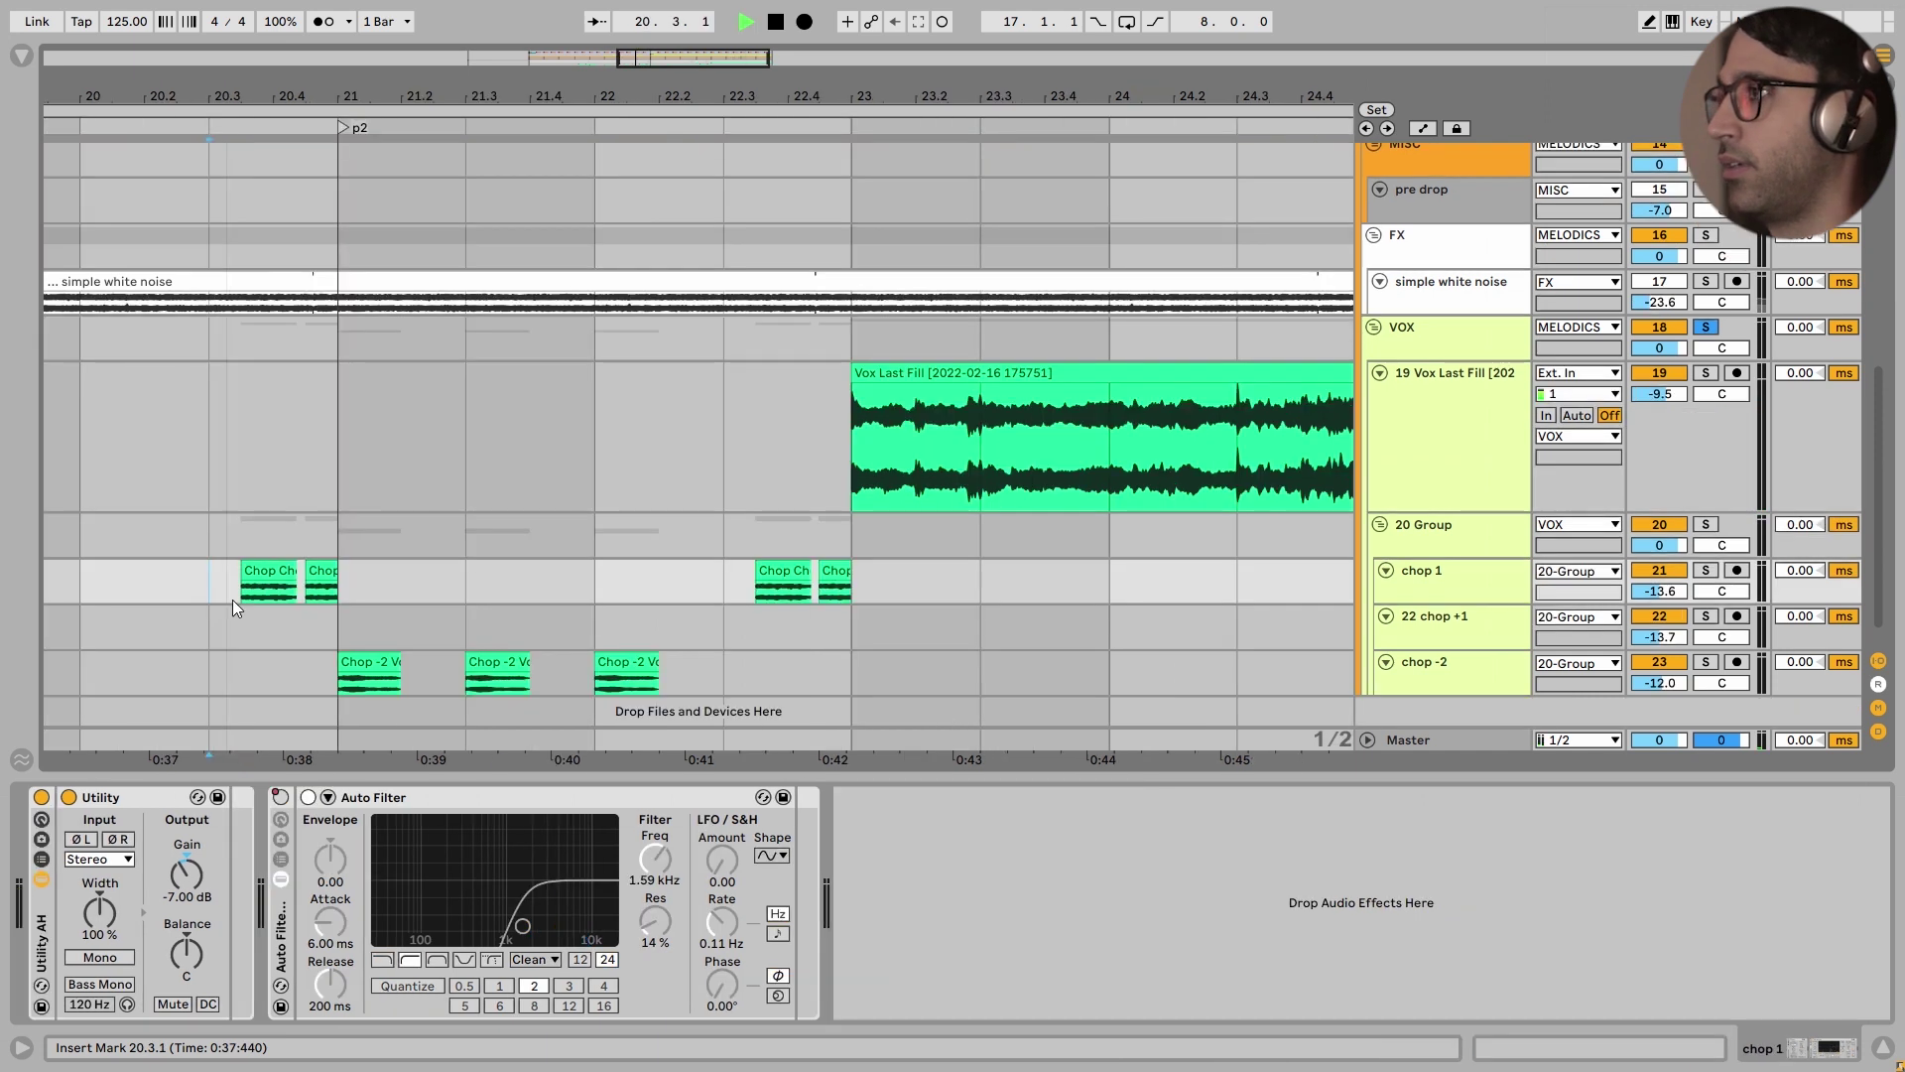
scroll(595, 496, down, 2)
click(233, 599)
scroll(316, 610, down, 1)
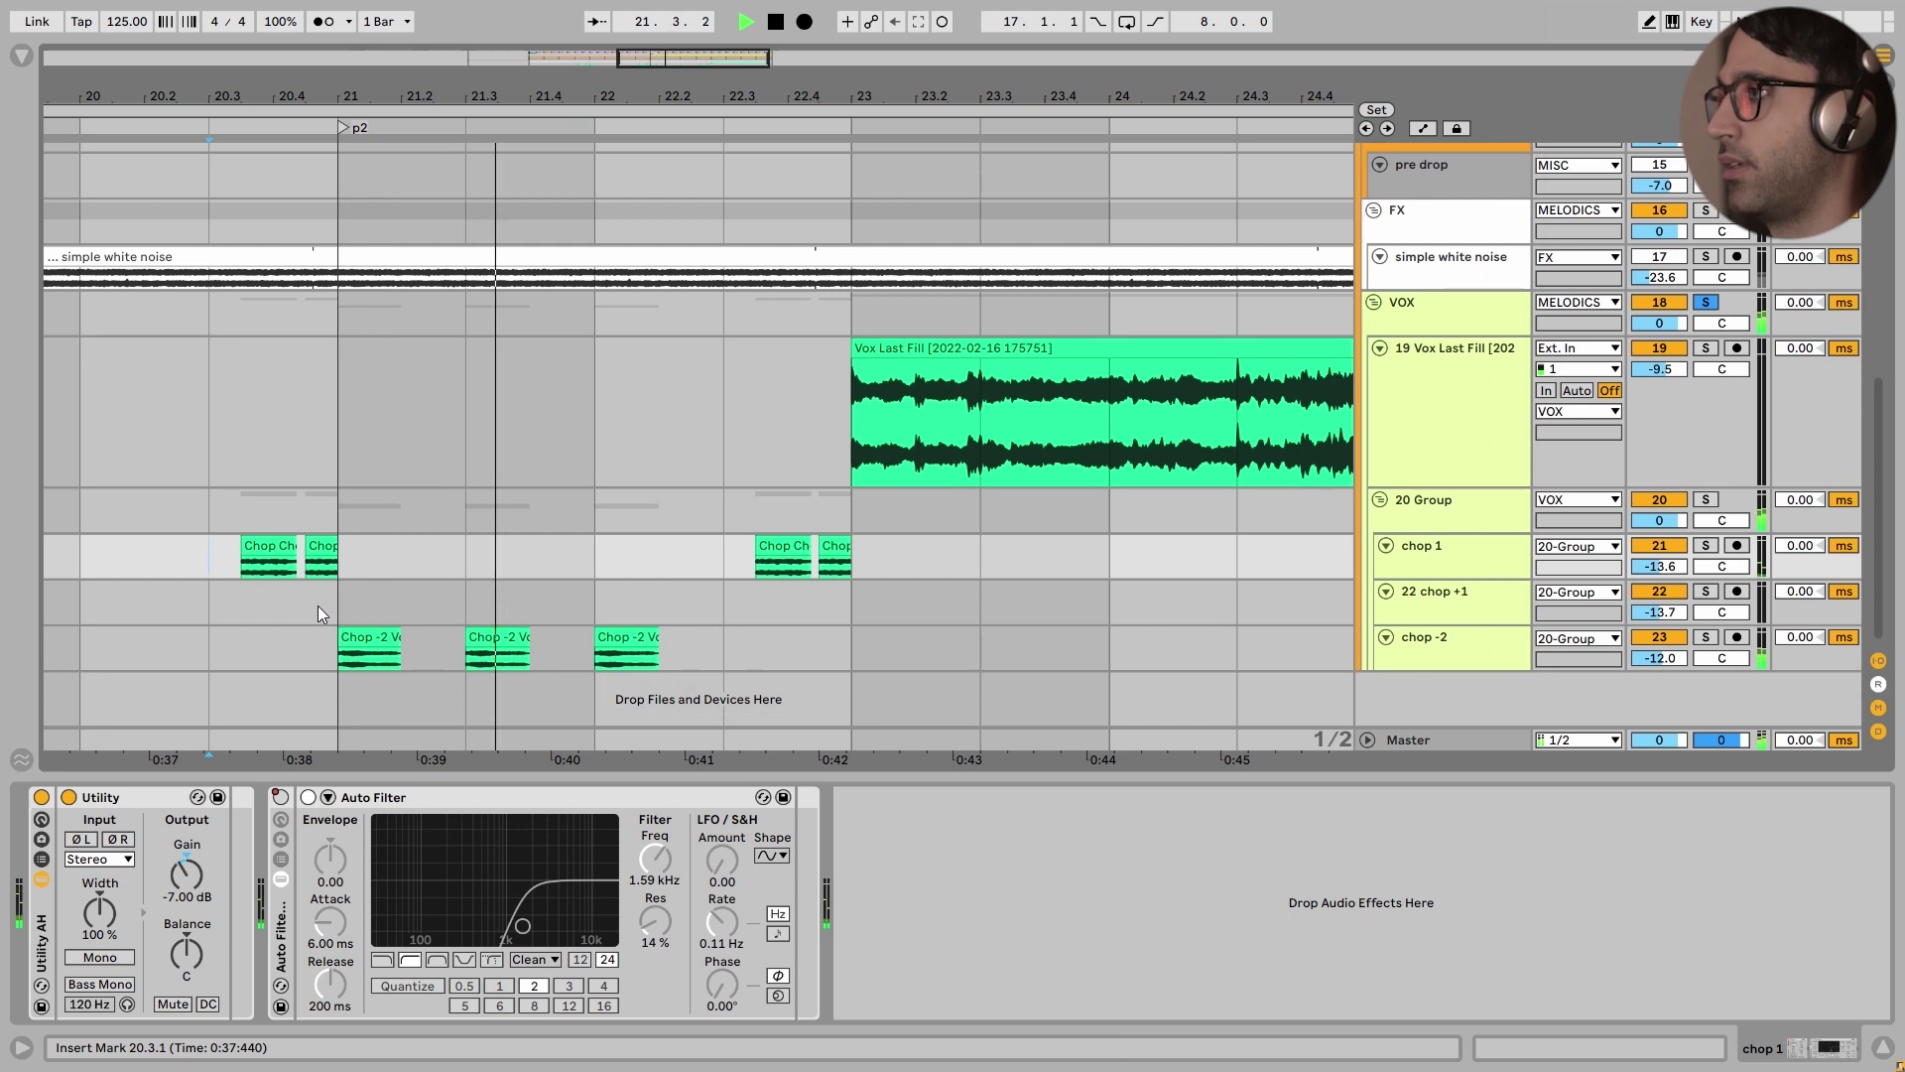
key(space)
Select the three chop -2 clips at bars 21–22 and audition them from bar 21
scroll(408, 595, up, 3)
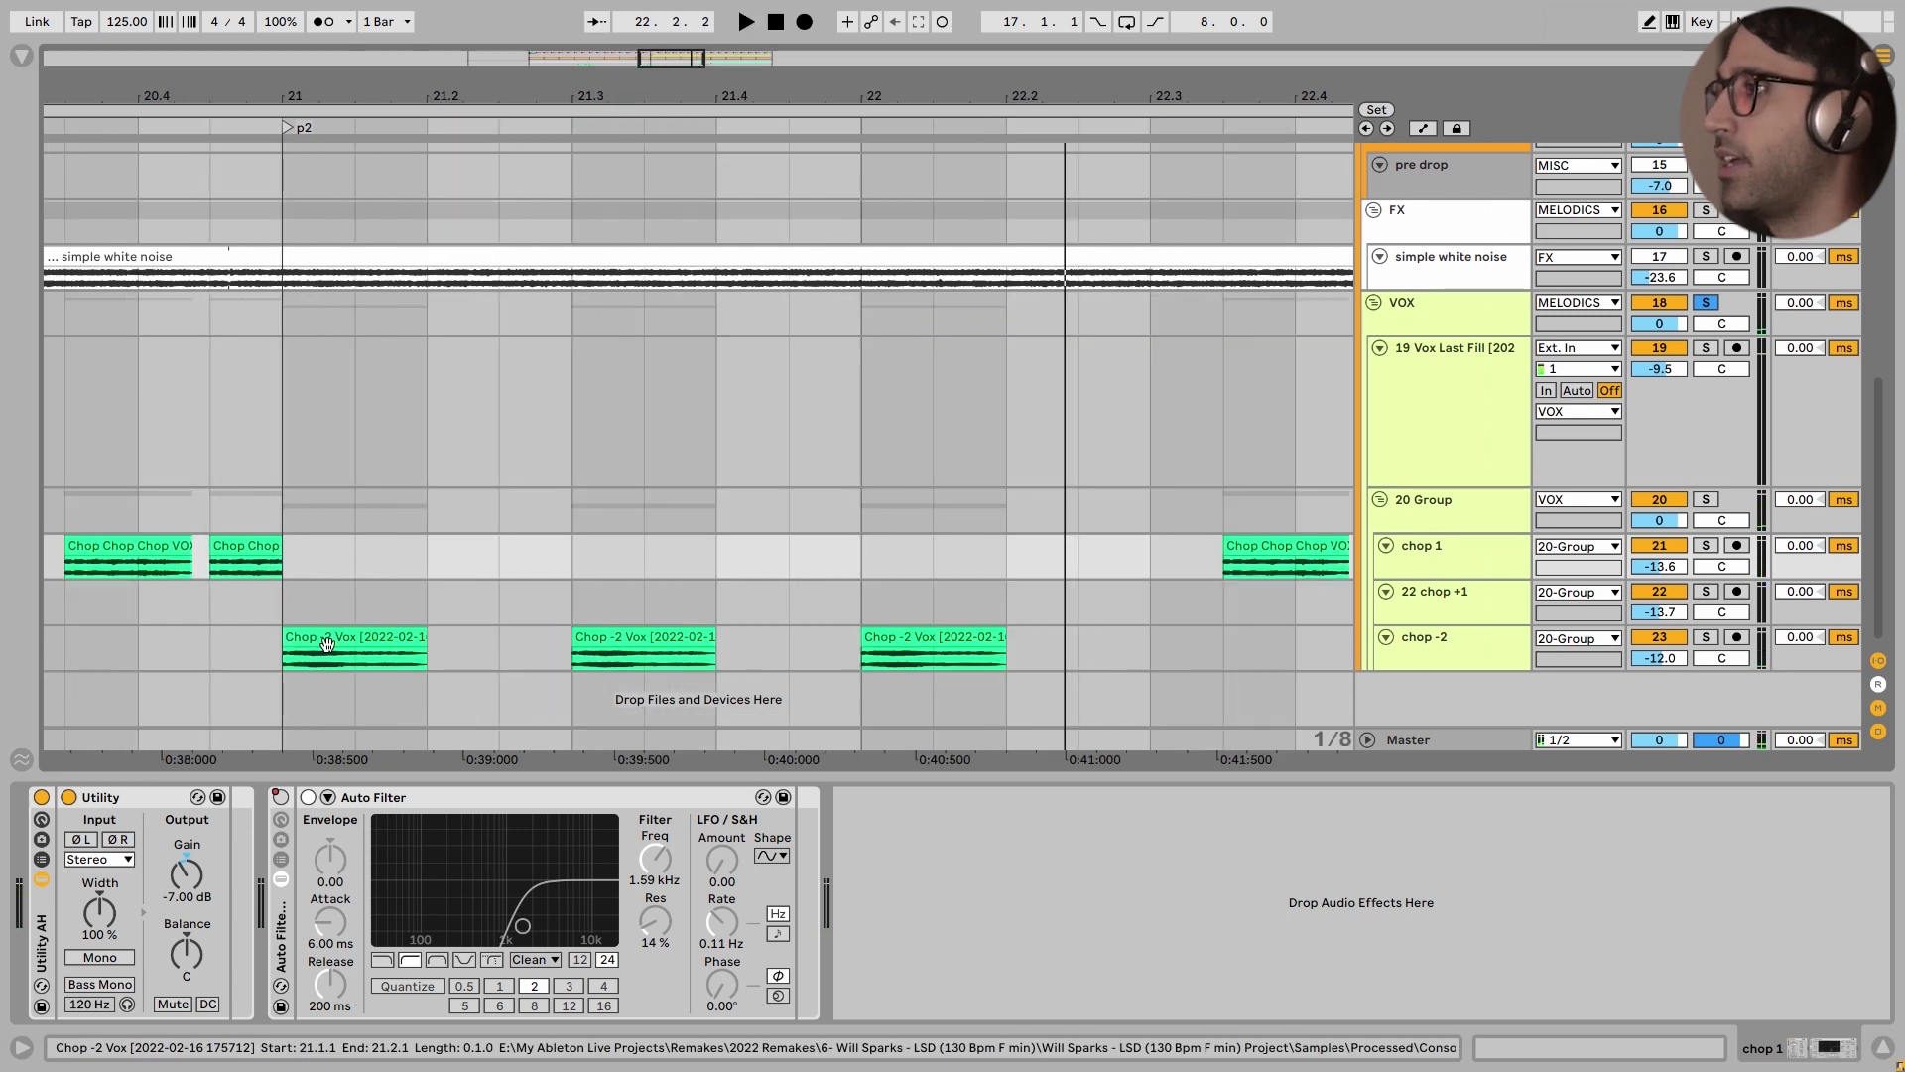
click(306, 649)
click(645, 655)
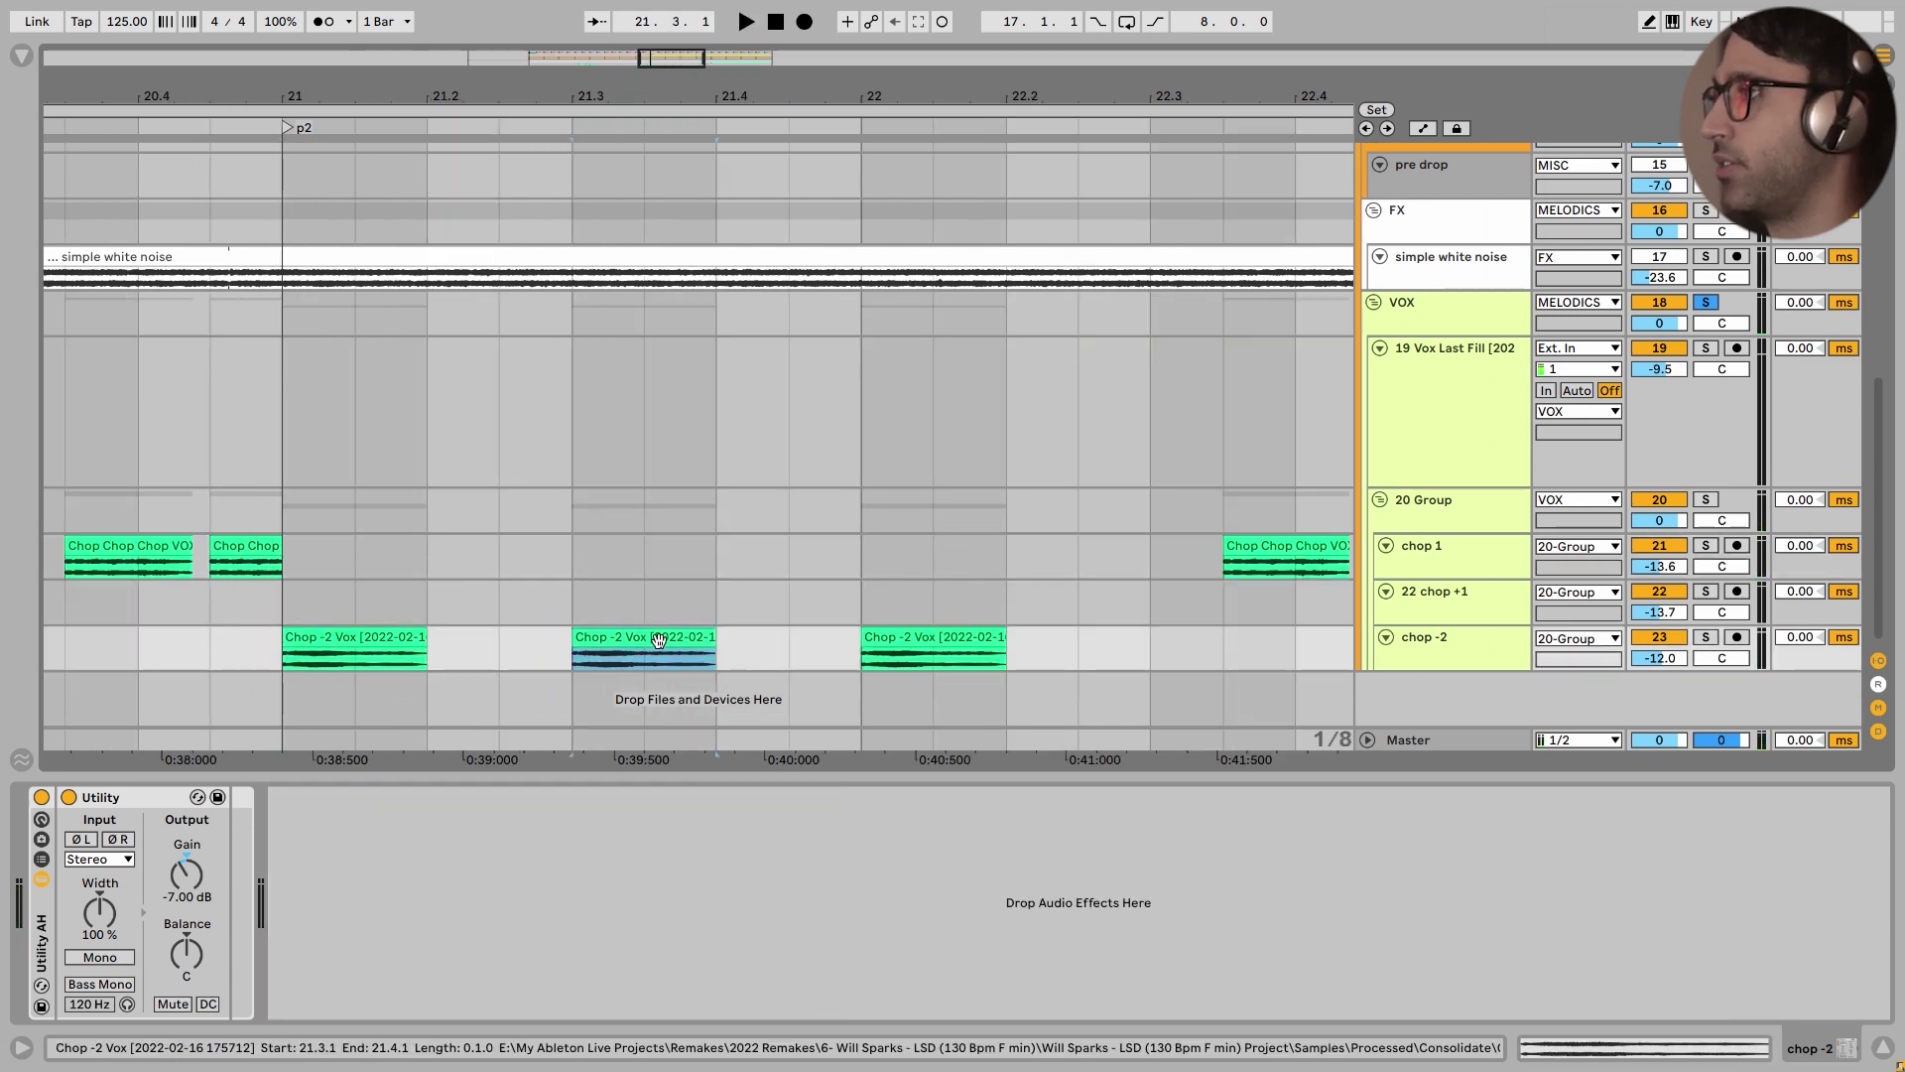
click(961, 621)
click(961, 635)
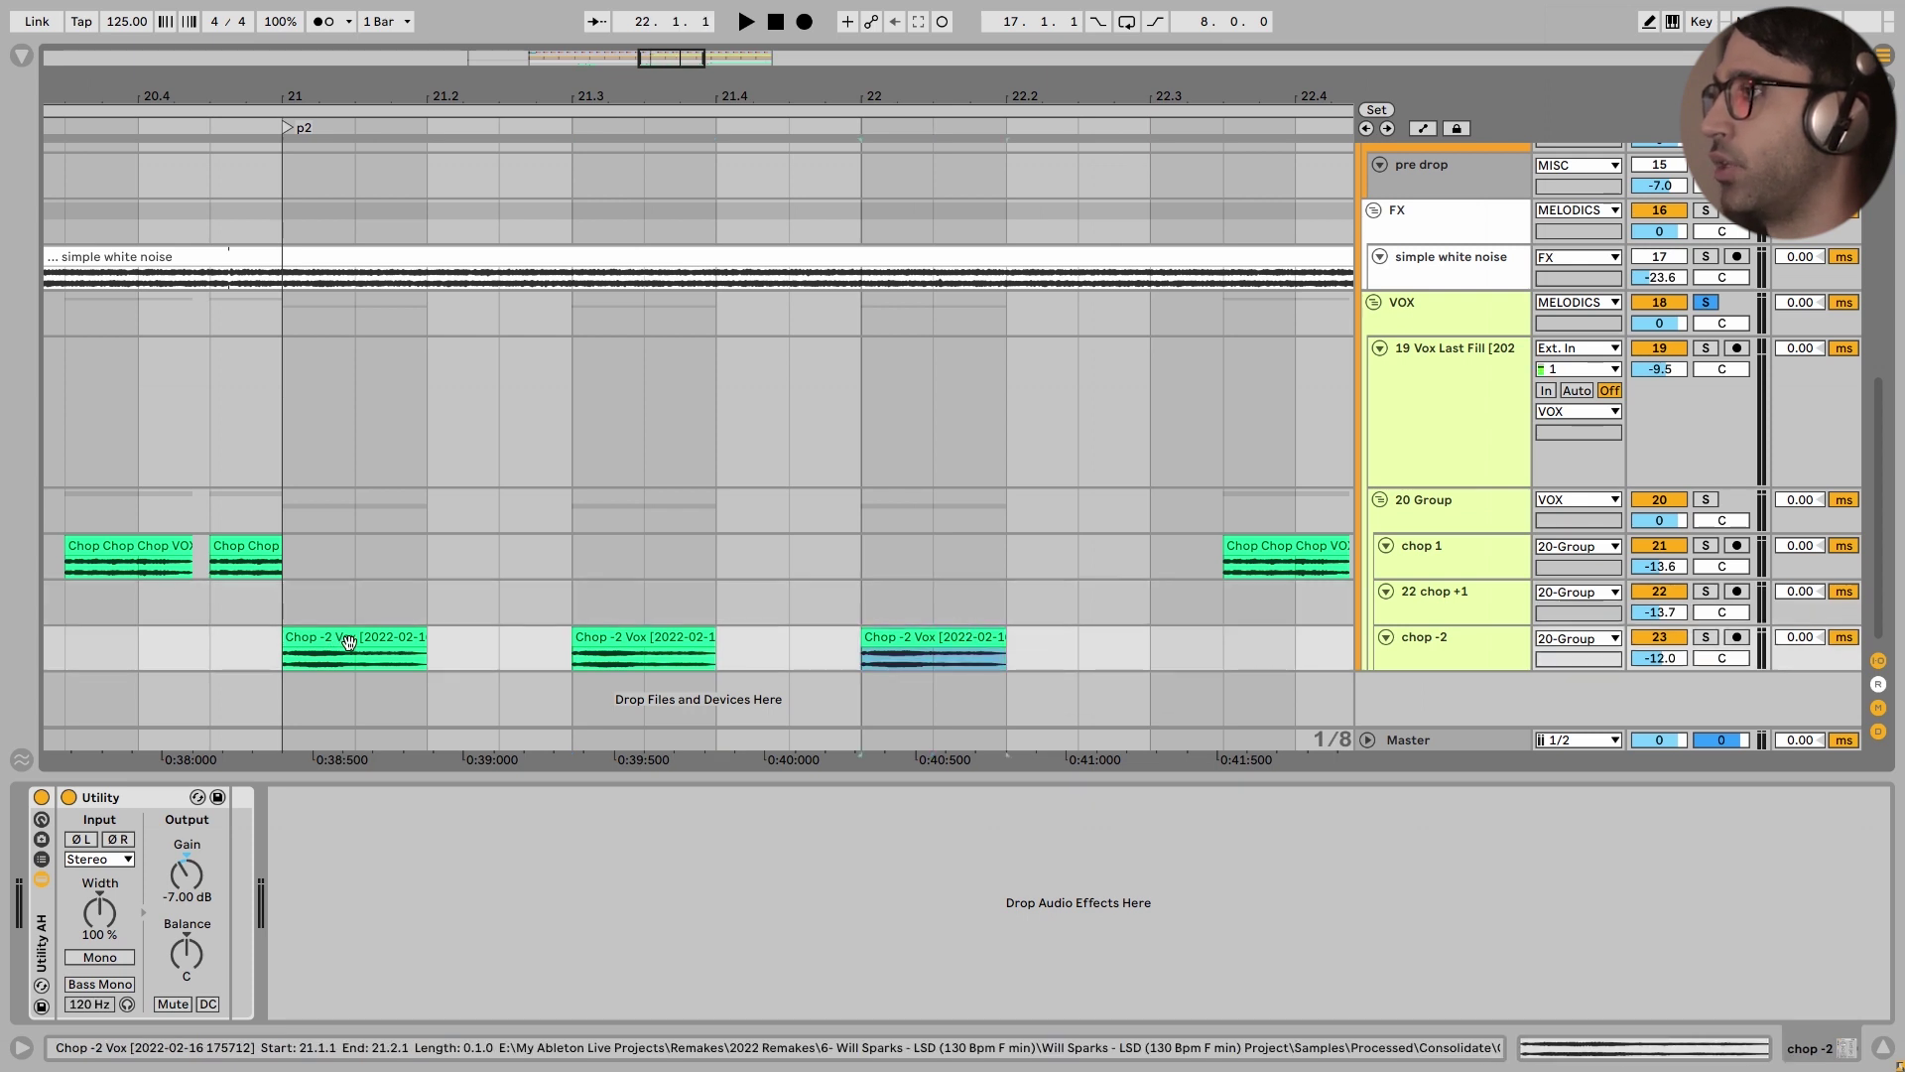
click(284, 655)
key(space)
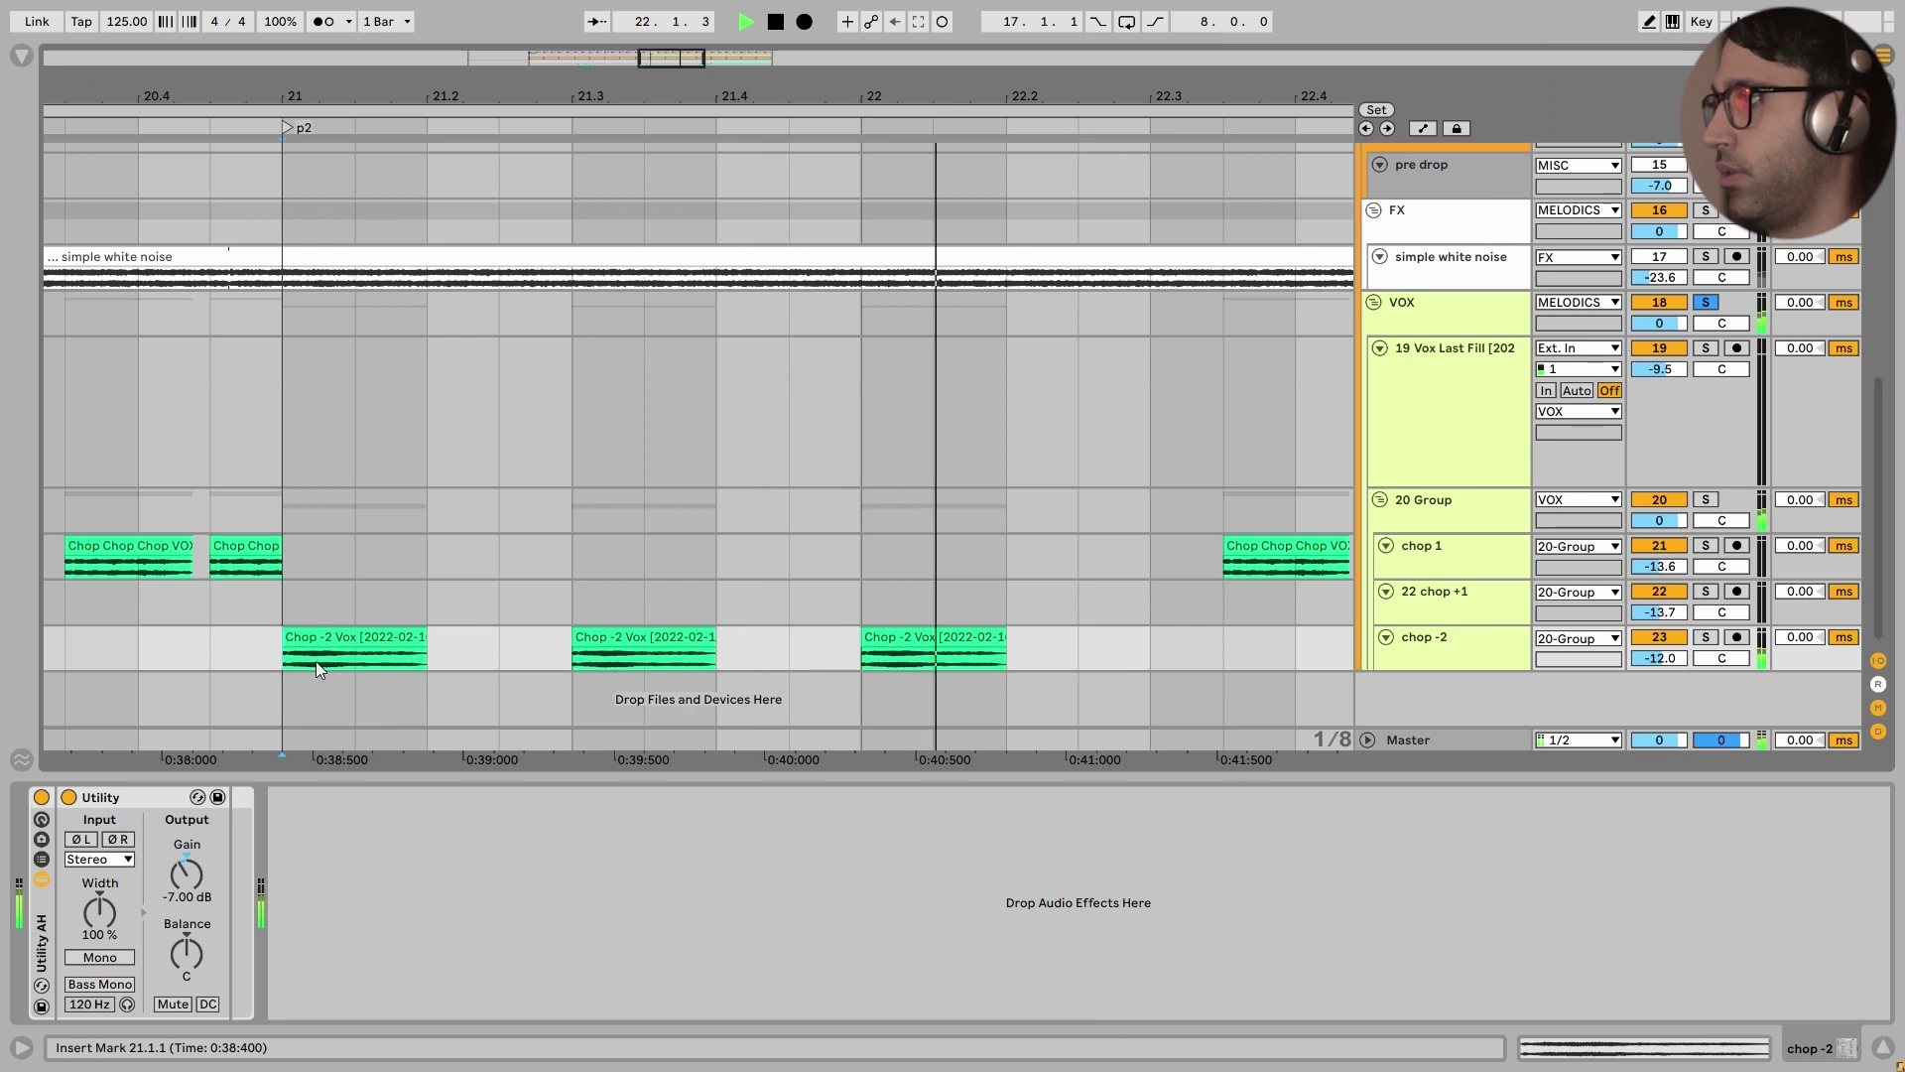
key(space)
Solo the chop +1 track, play its clip alone, and select the clip's time range
key(minus)
key(minus)
scroll(532, 600, left, 5)
click(512, 607)
key(space)
key(space)
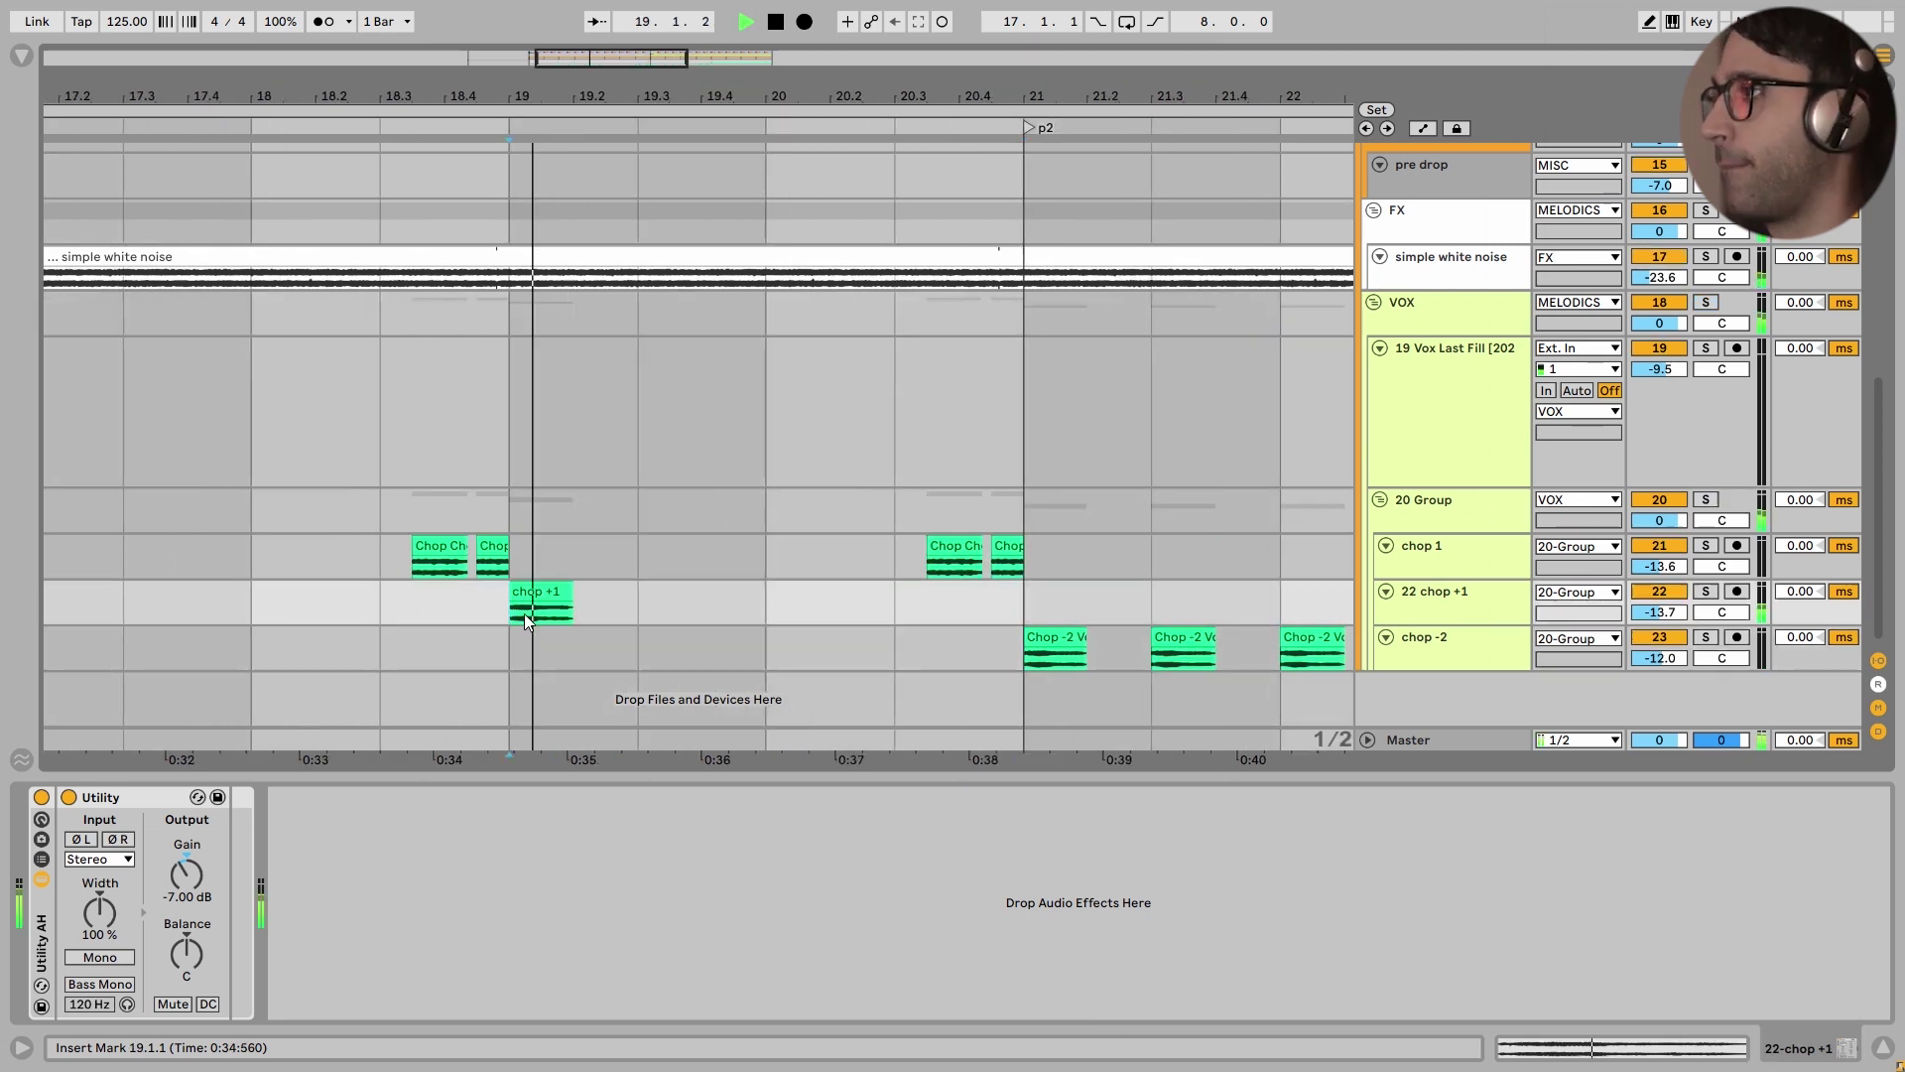
key(s)
key(space)
key(space)
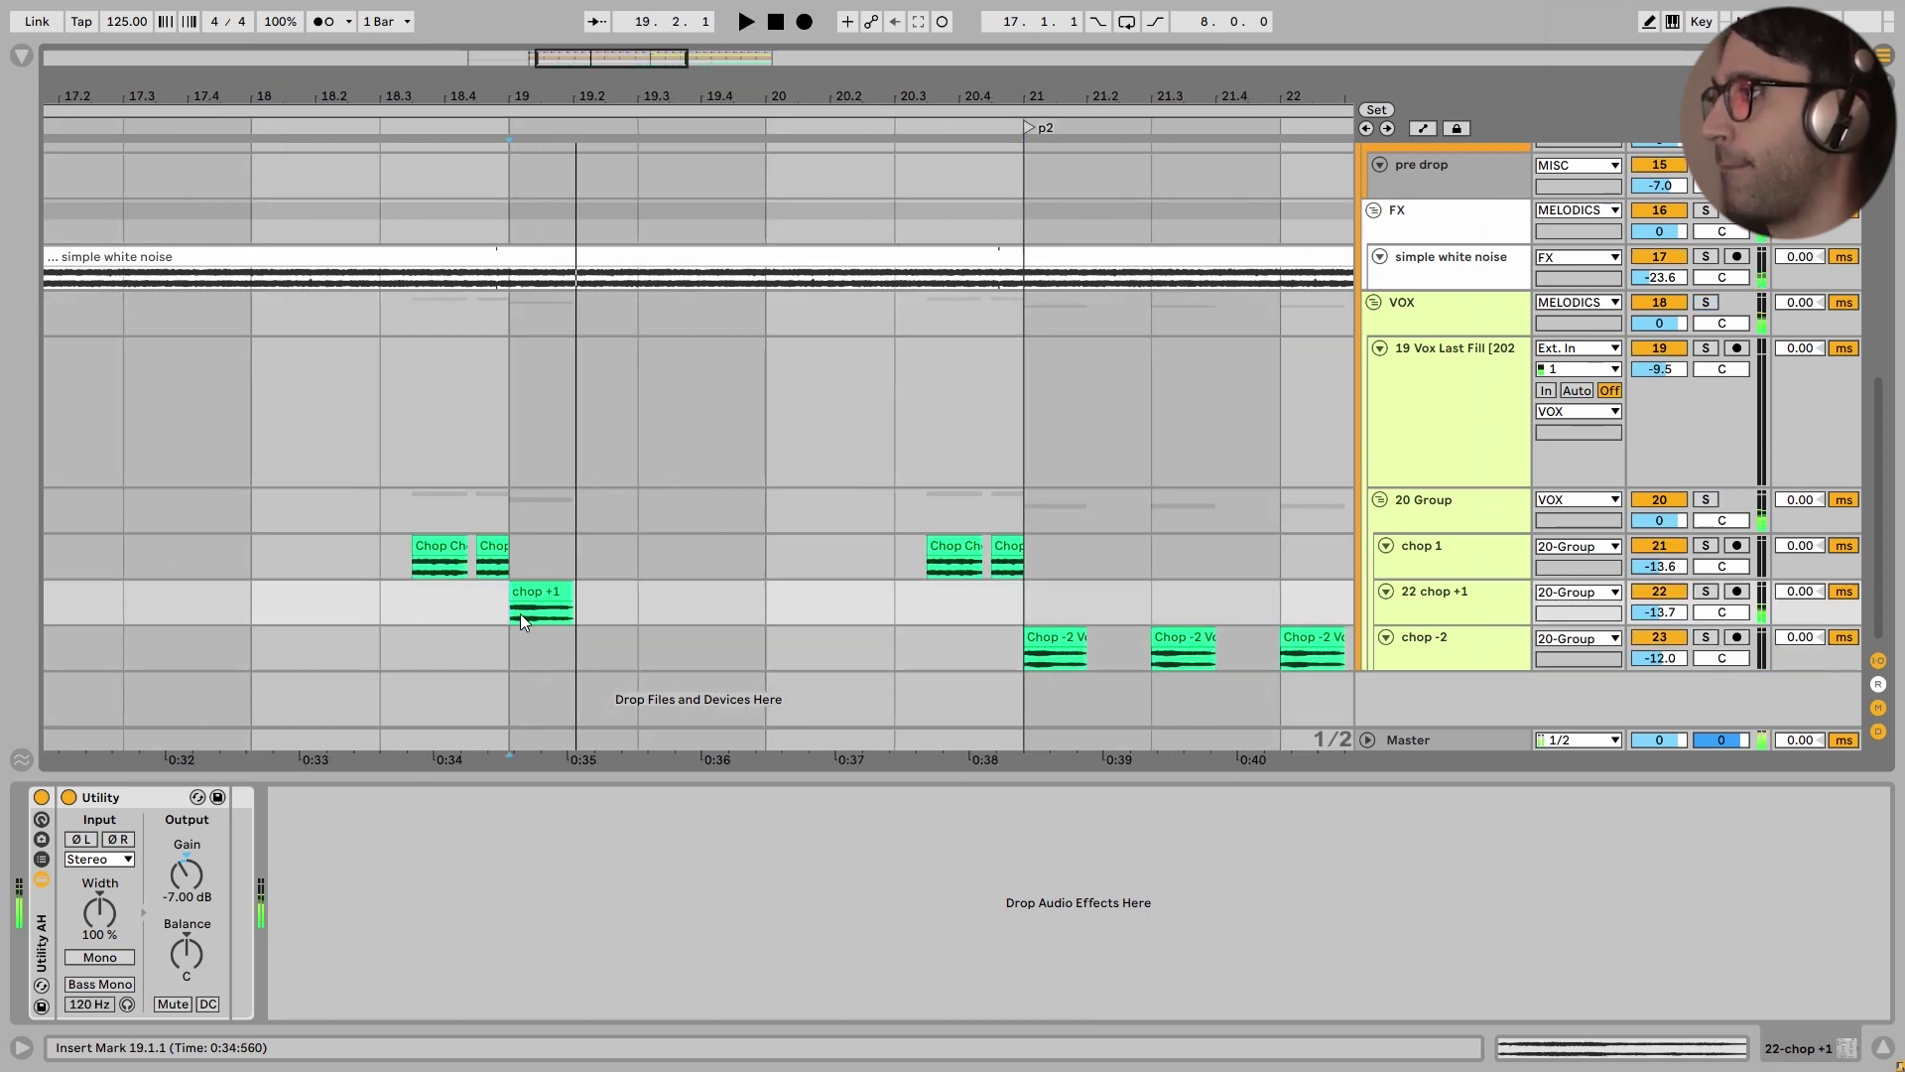
key(space)
key(space)
key(space)
key(space)
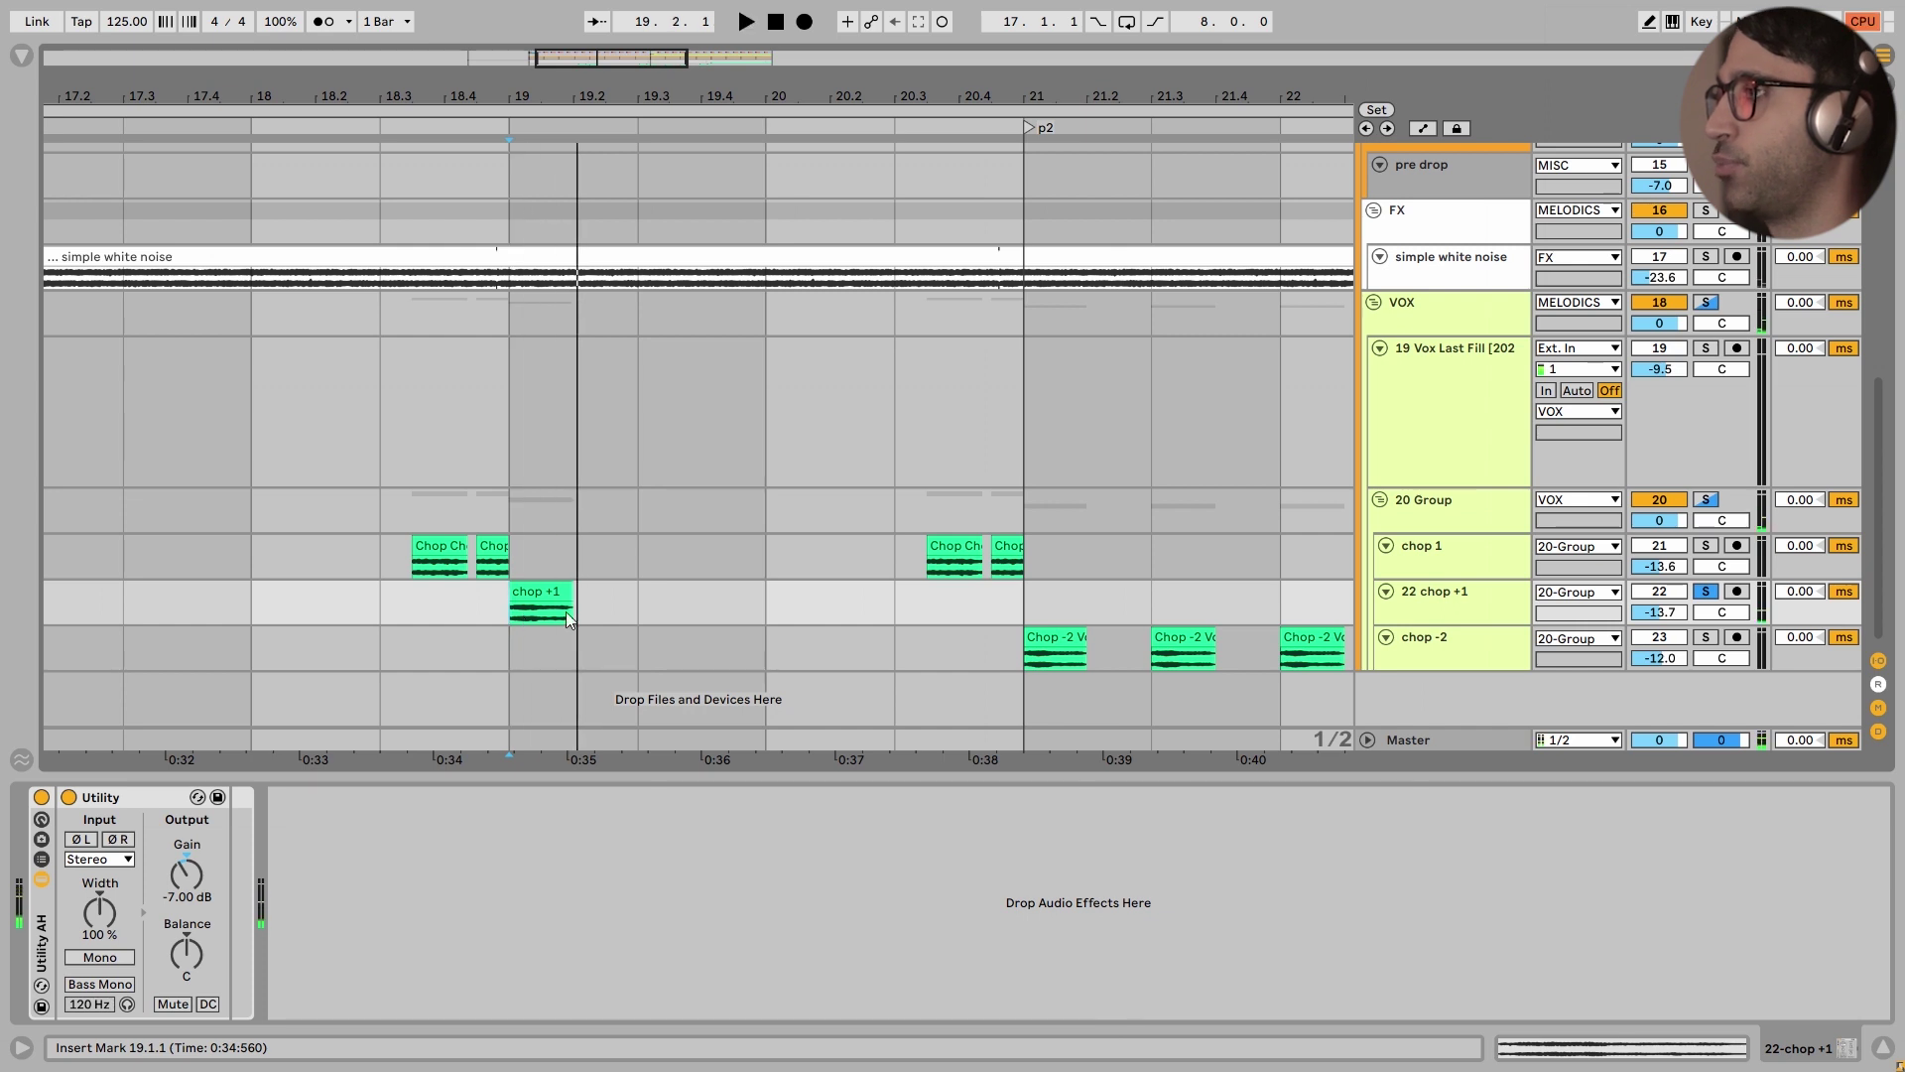
shift+click(562, 605)
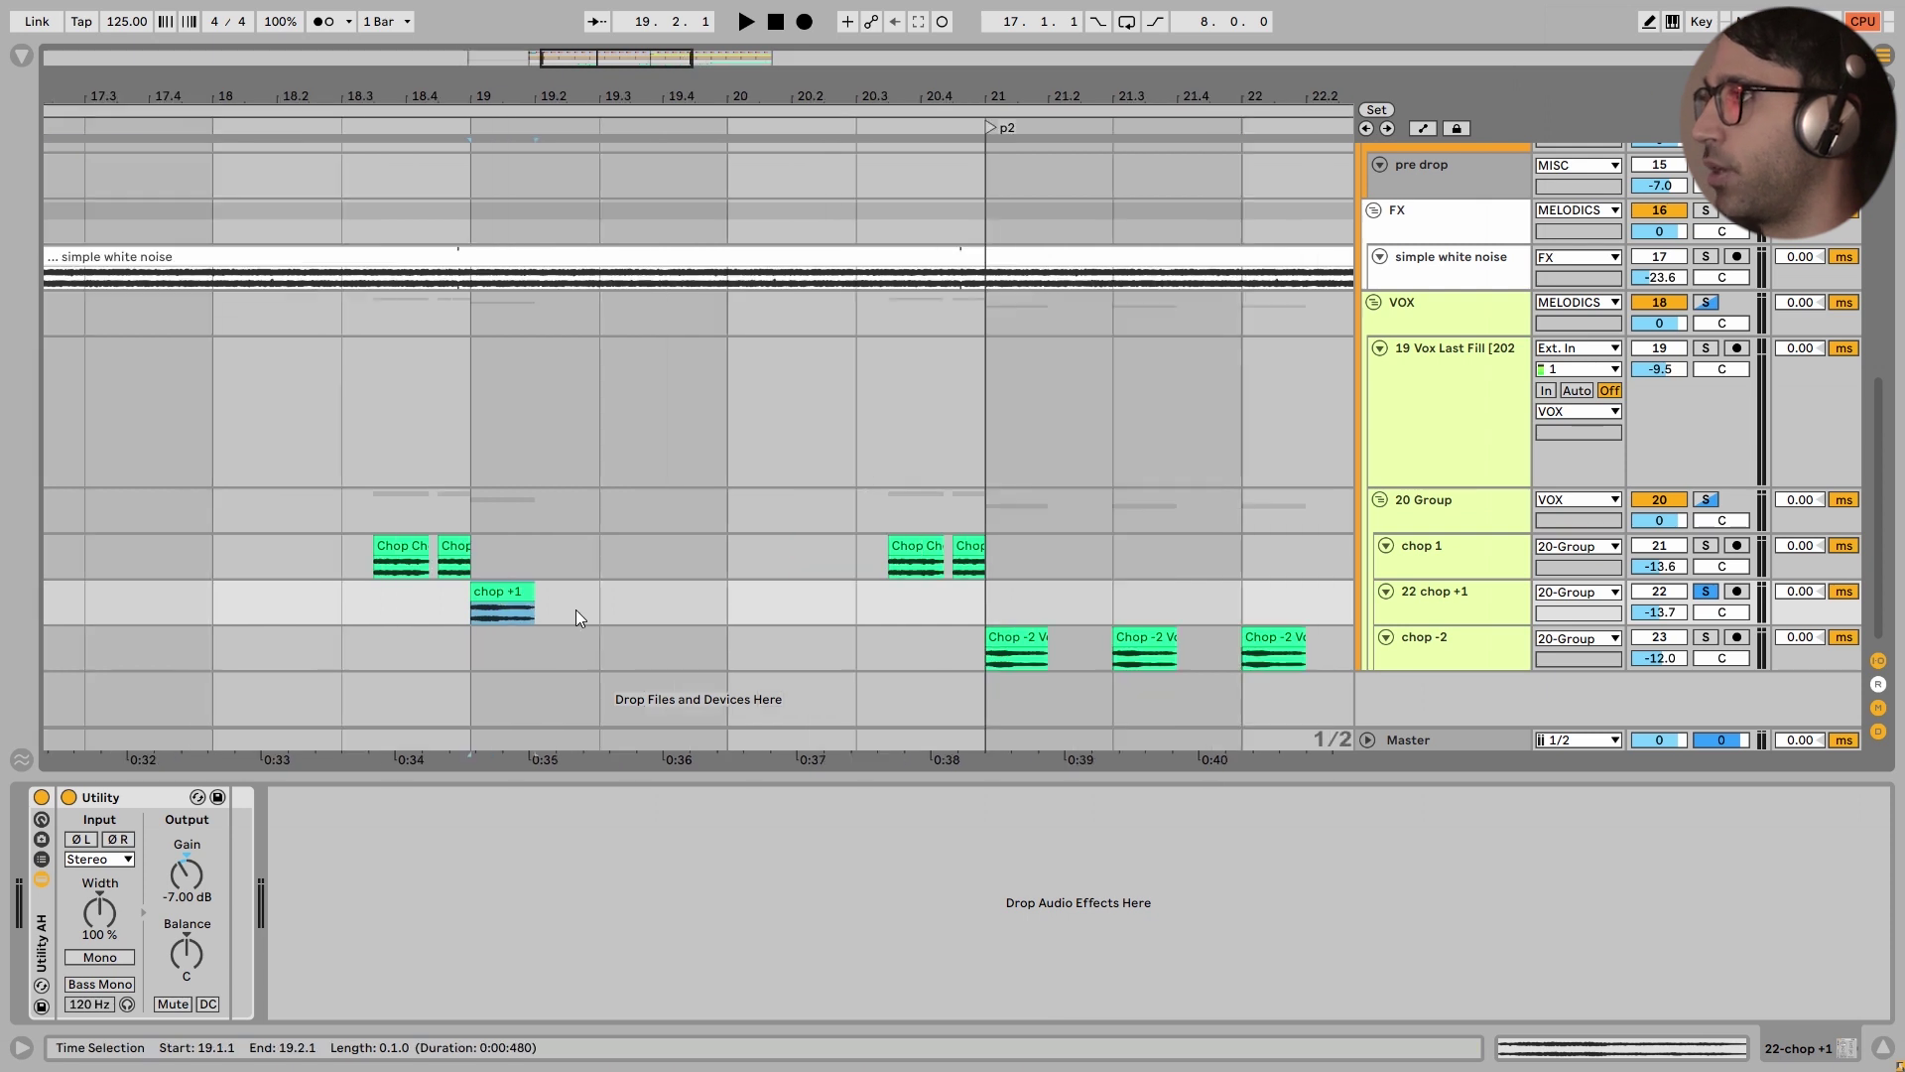
Play the vocal chops from bar 18 on chop 1, then cue the final chop 1 pair
click(375, 558)
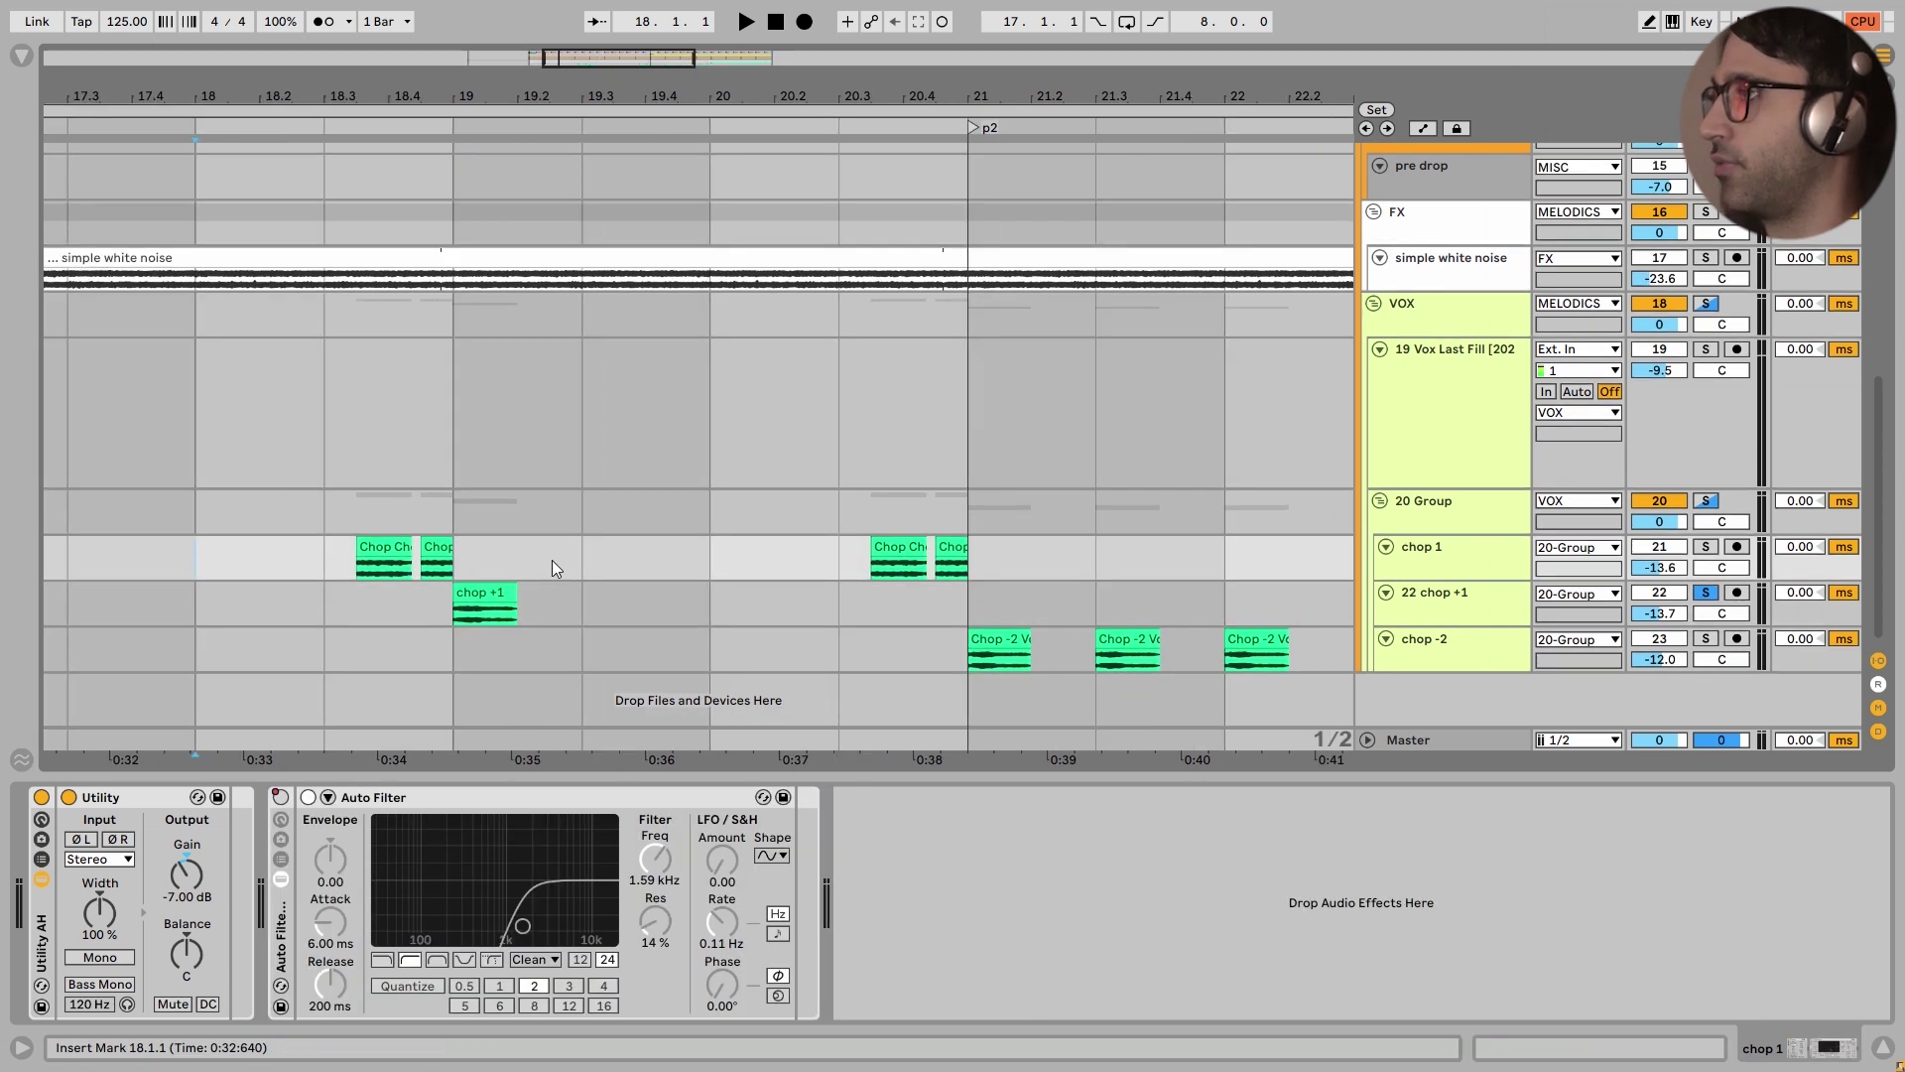
key(space)
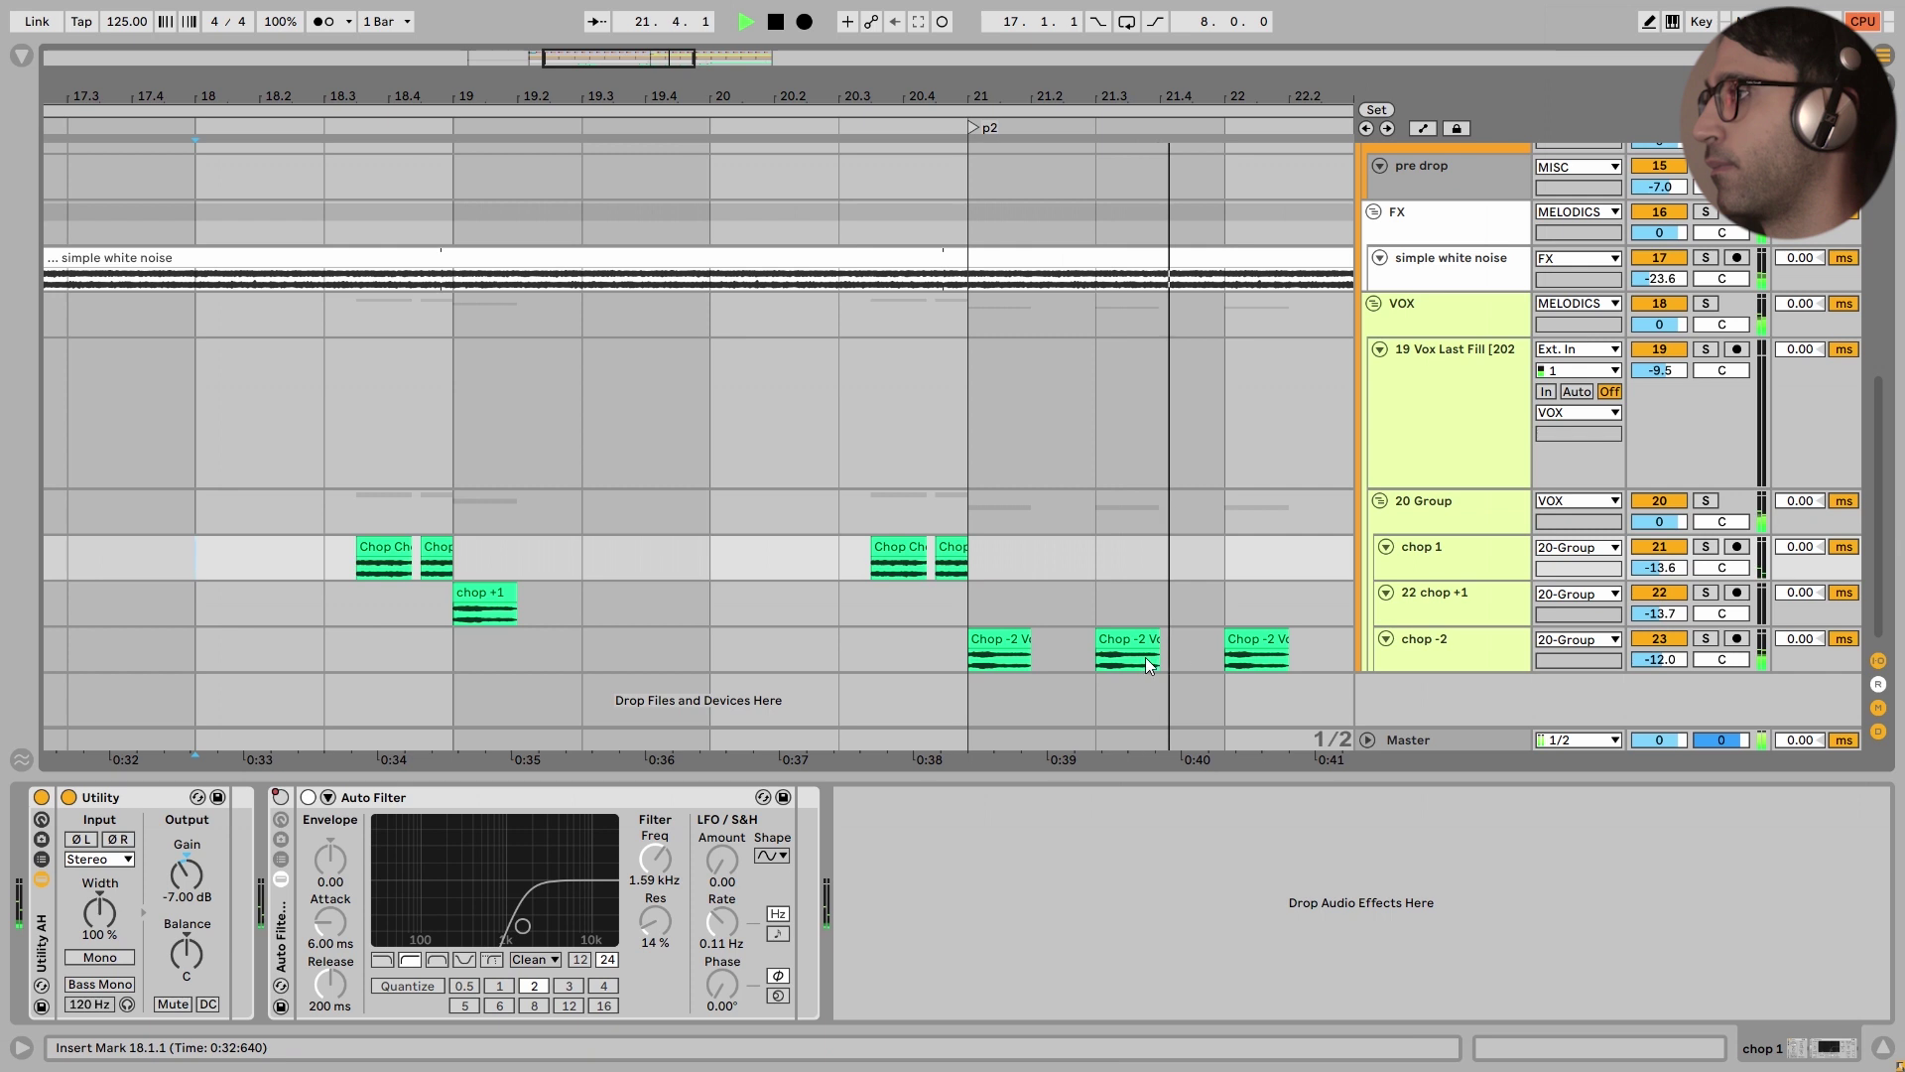
key(space)
drag(1213, 607, 1089, 616)
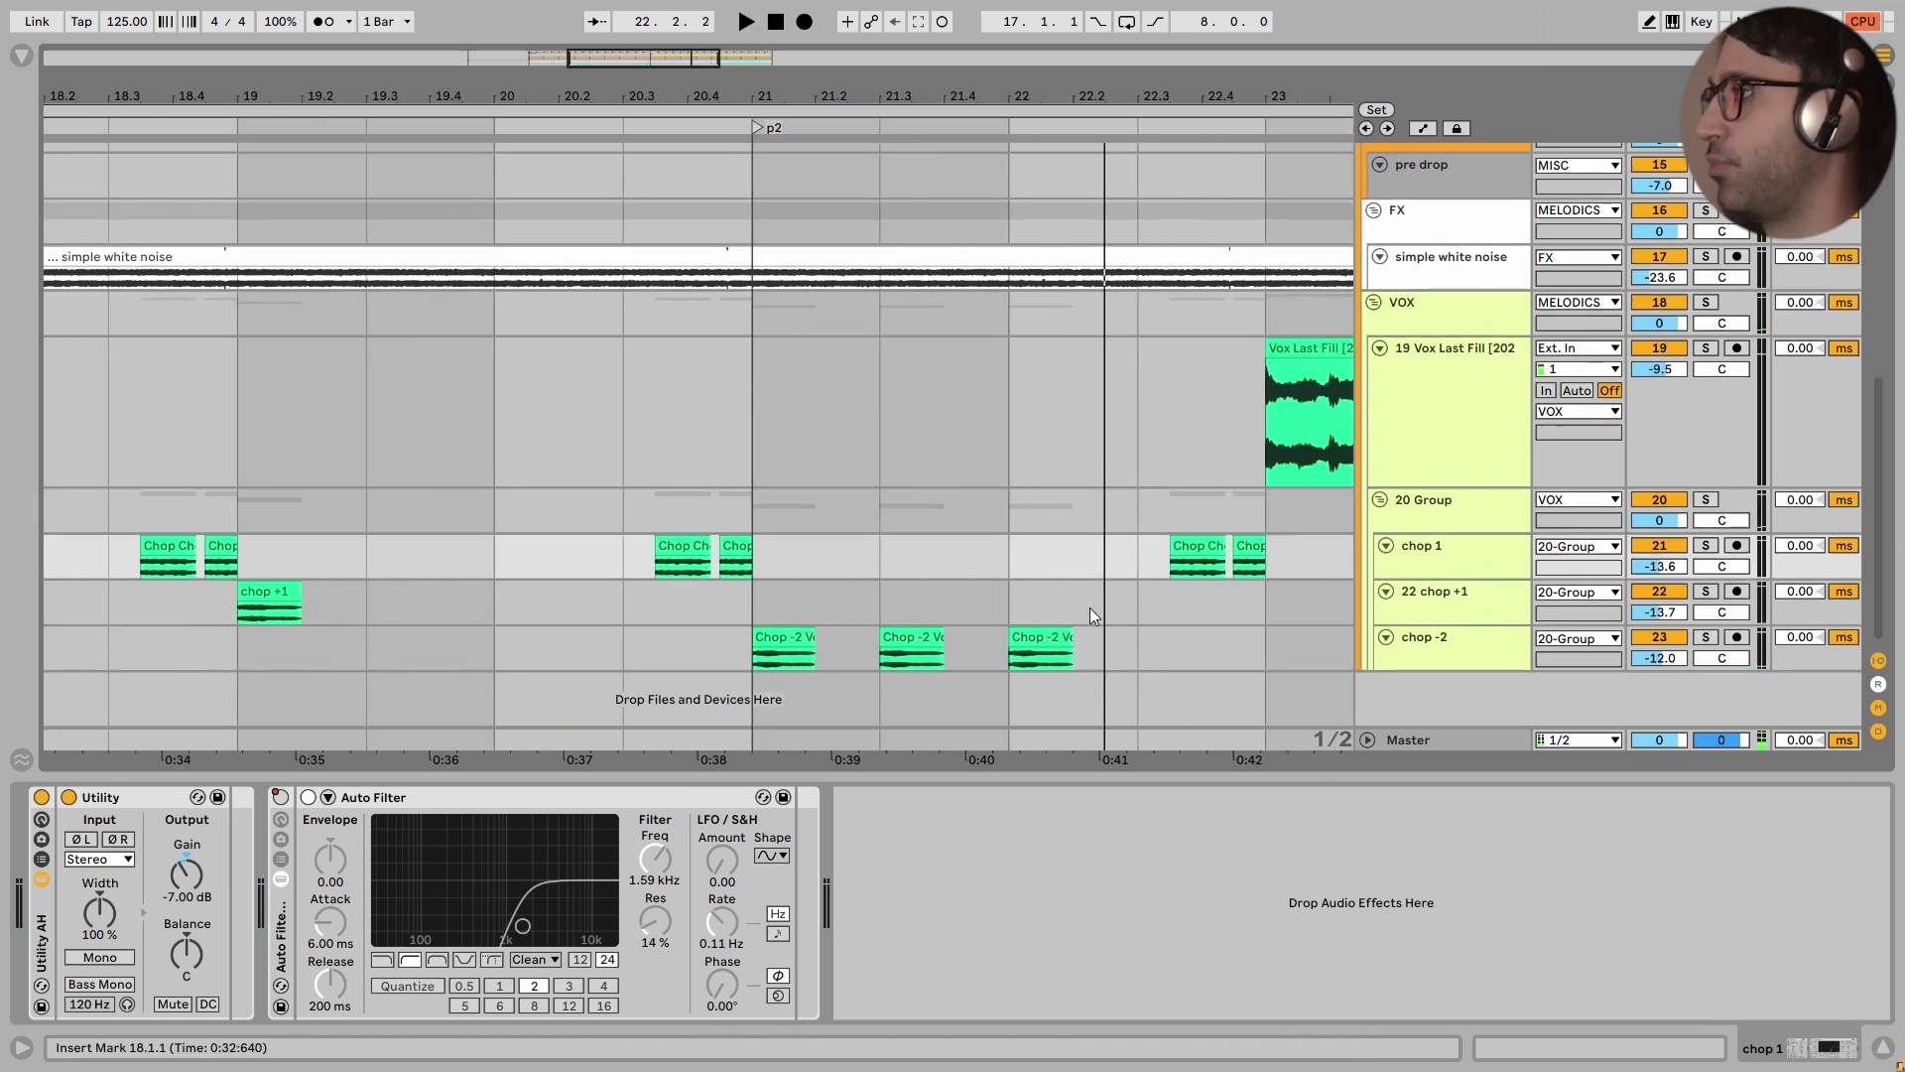
click(1141, 559)
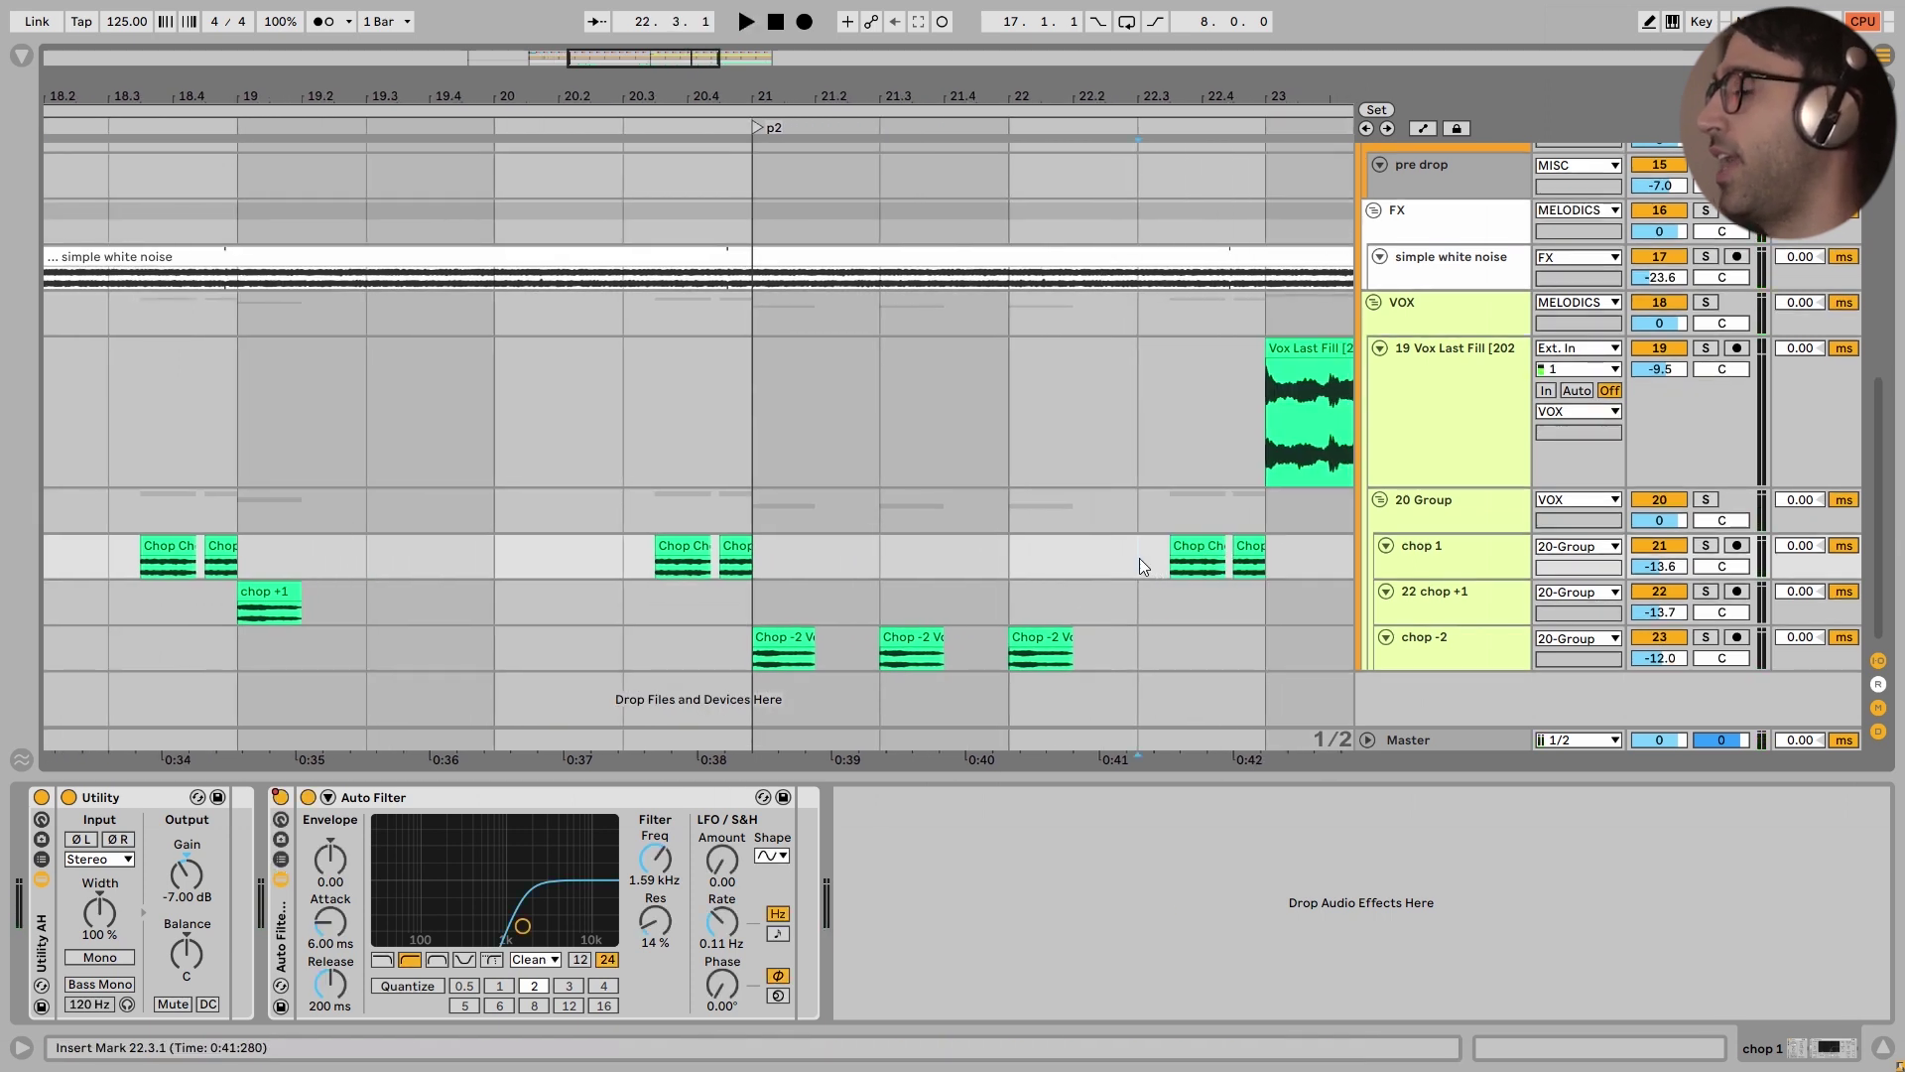
Compare the chop 1 pair at 20.3 with the high-passed final pair at 22.3
drag(619, 556, 734, 564)
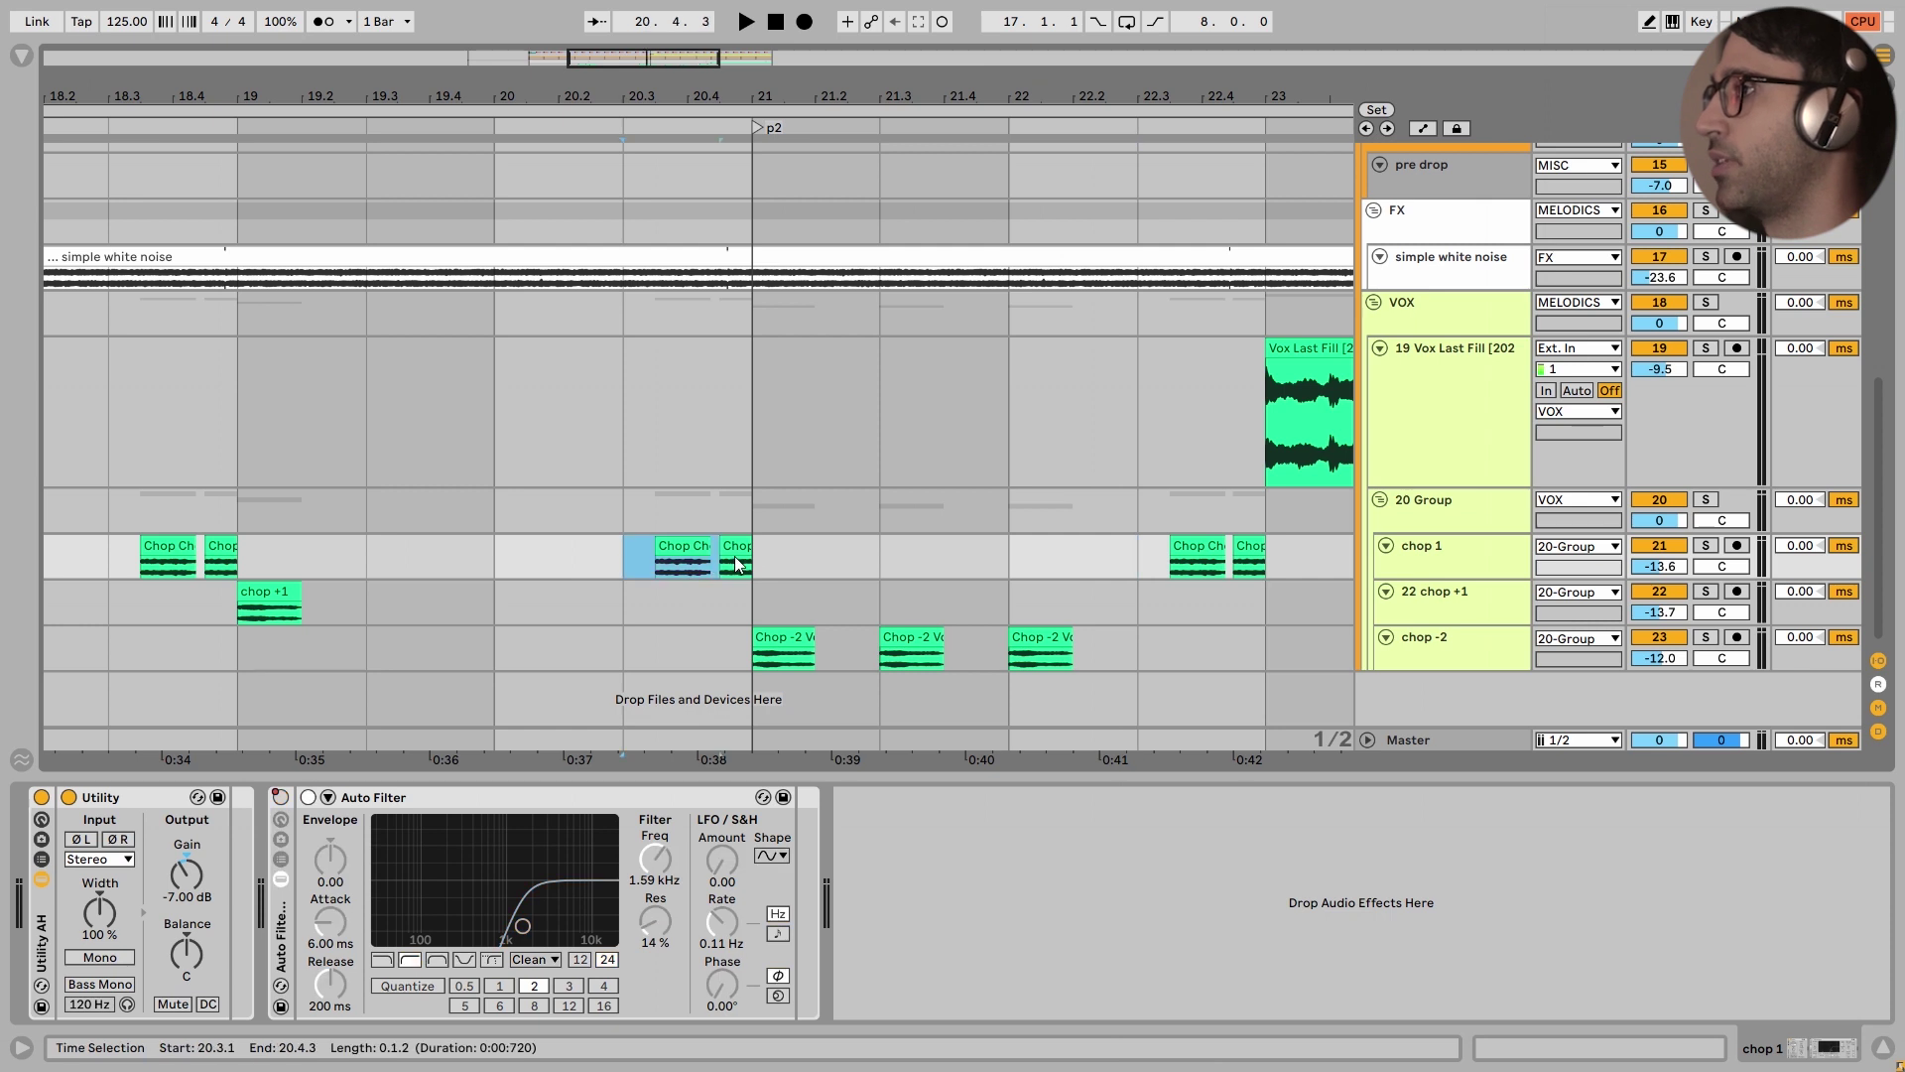
drag(1135, 558, 1267, 553)
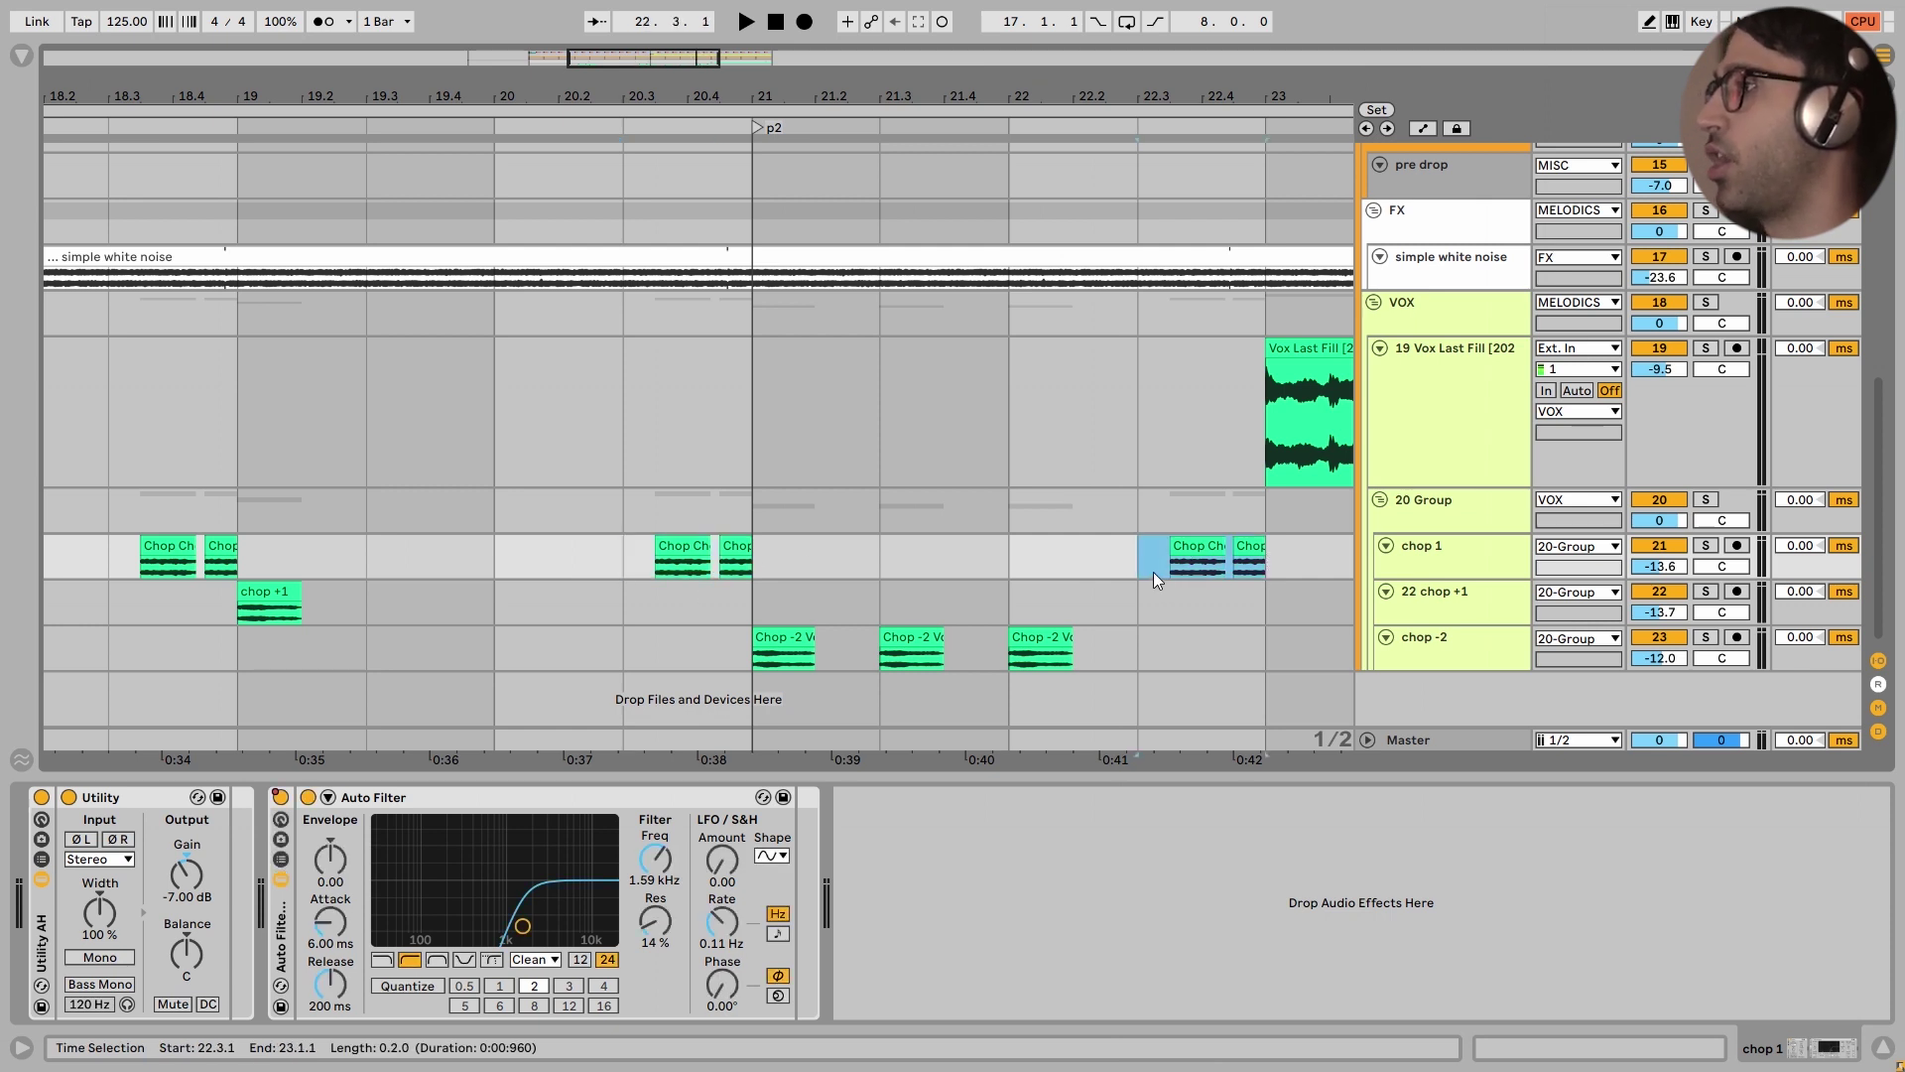
click(631, 554)
key(space)
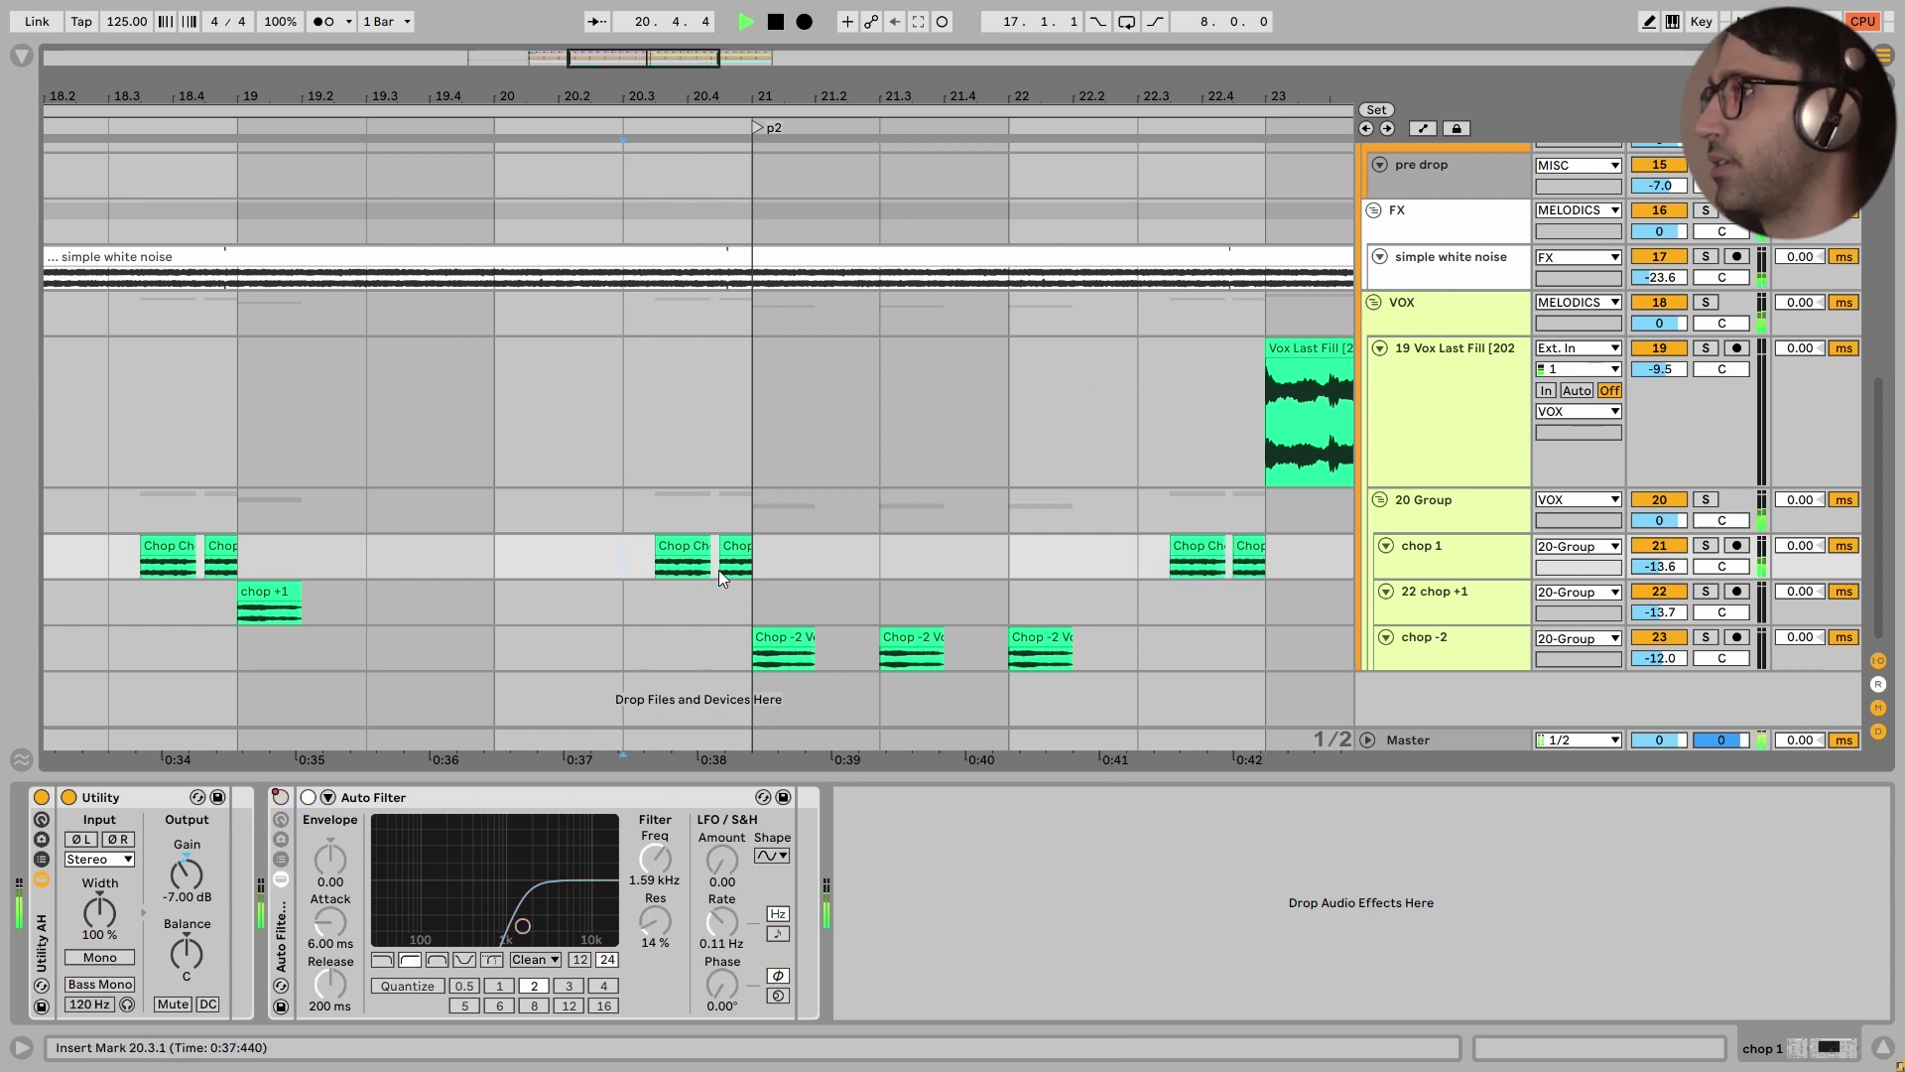
click(1149, 565)
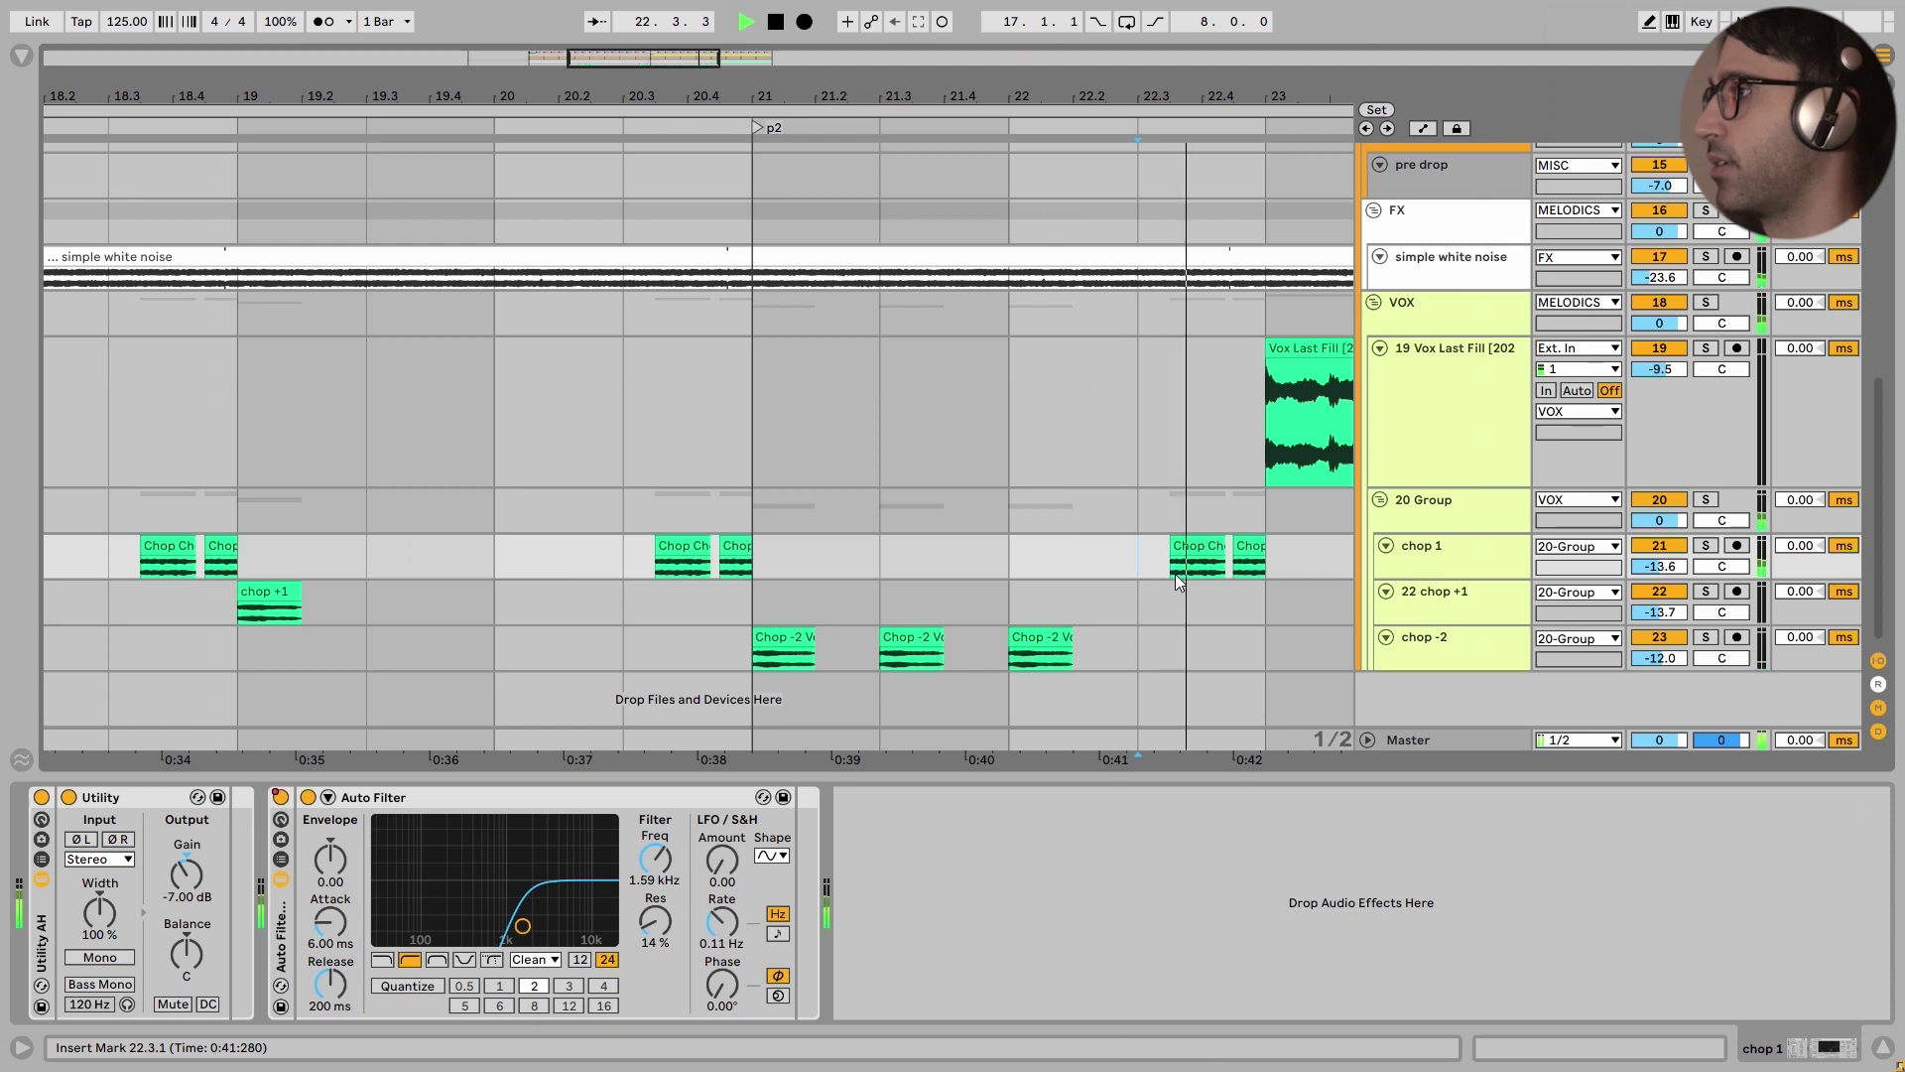
key(space)
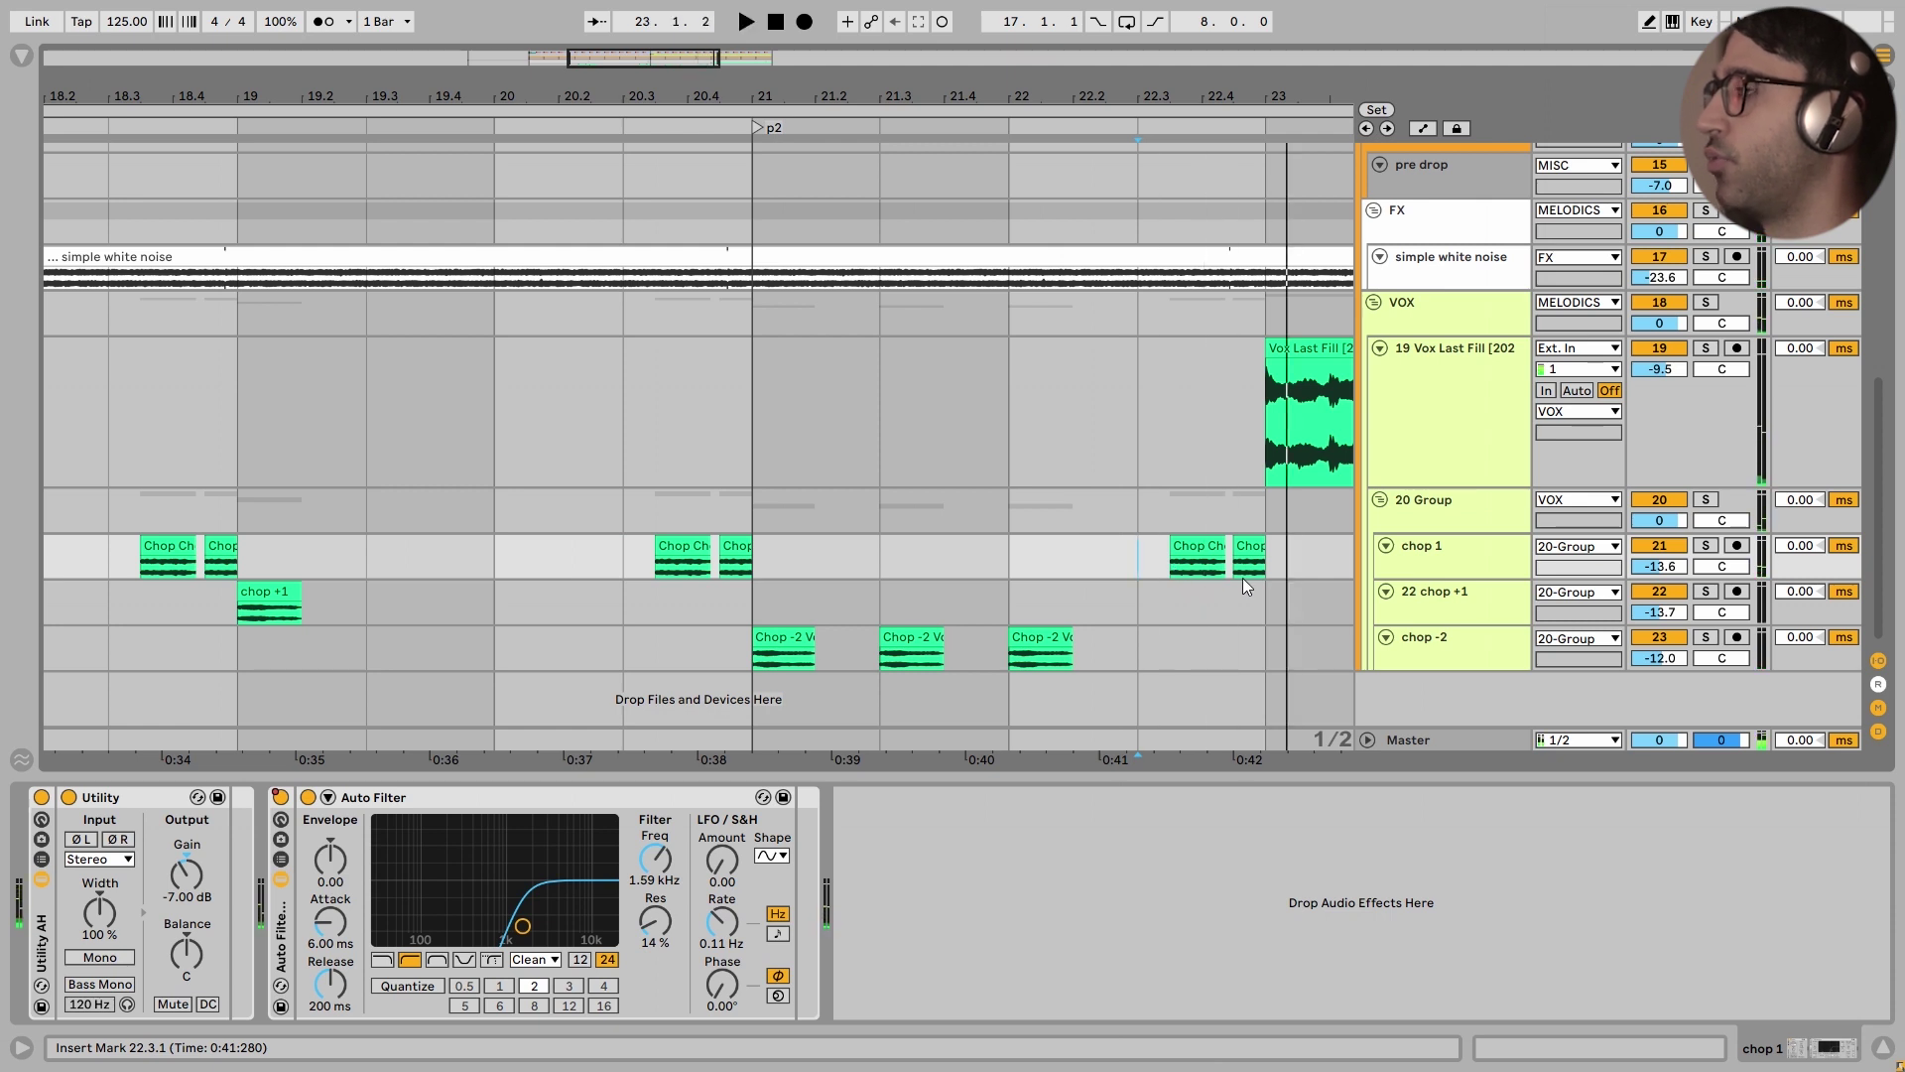
drag(1264, 568, 872, 644)
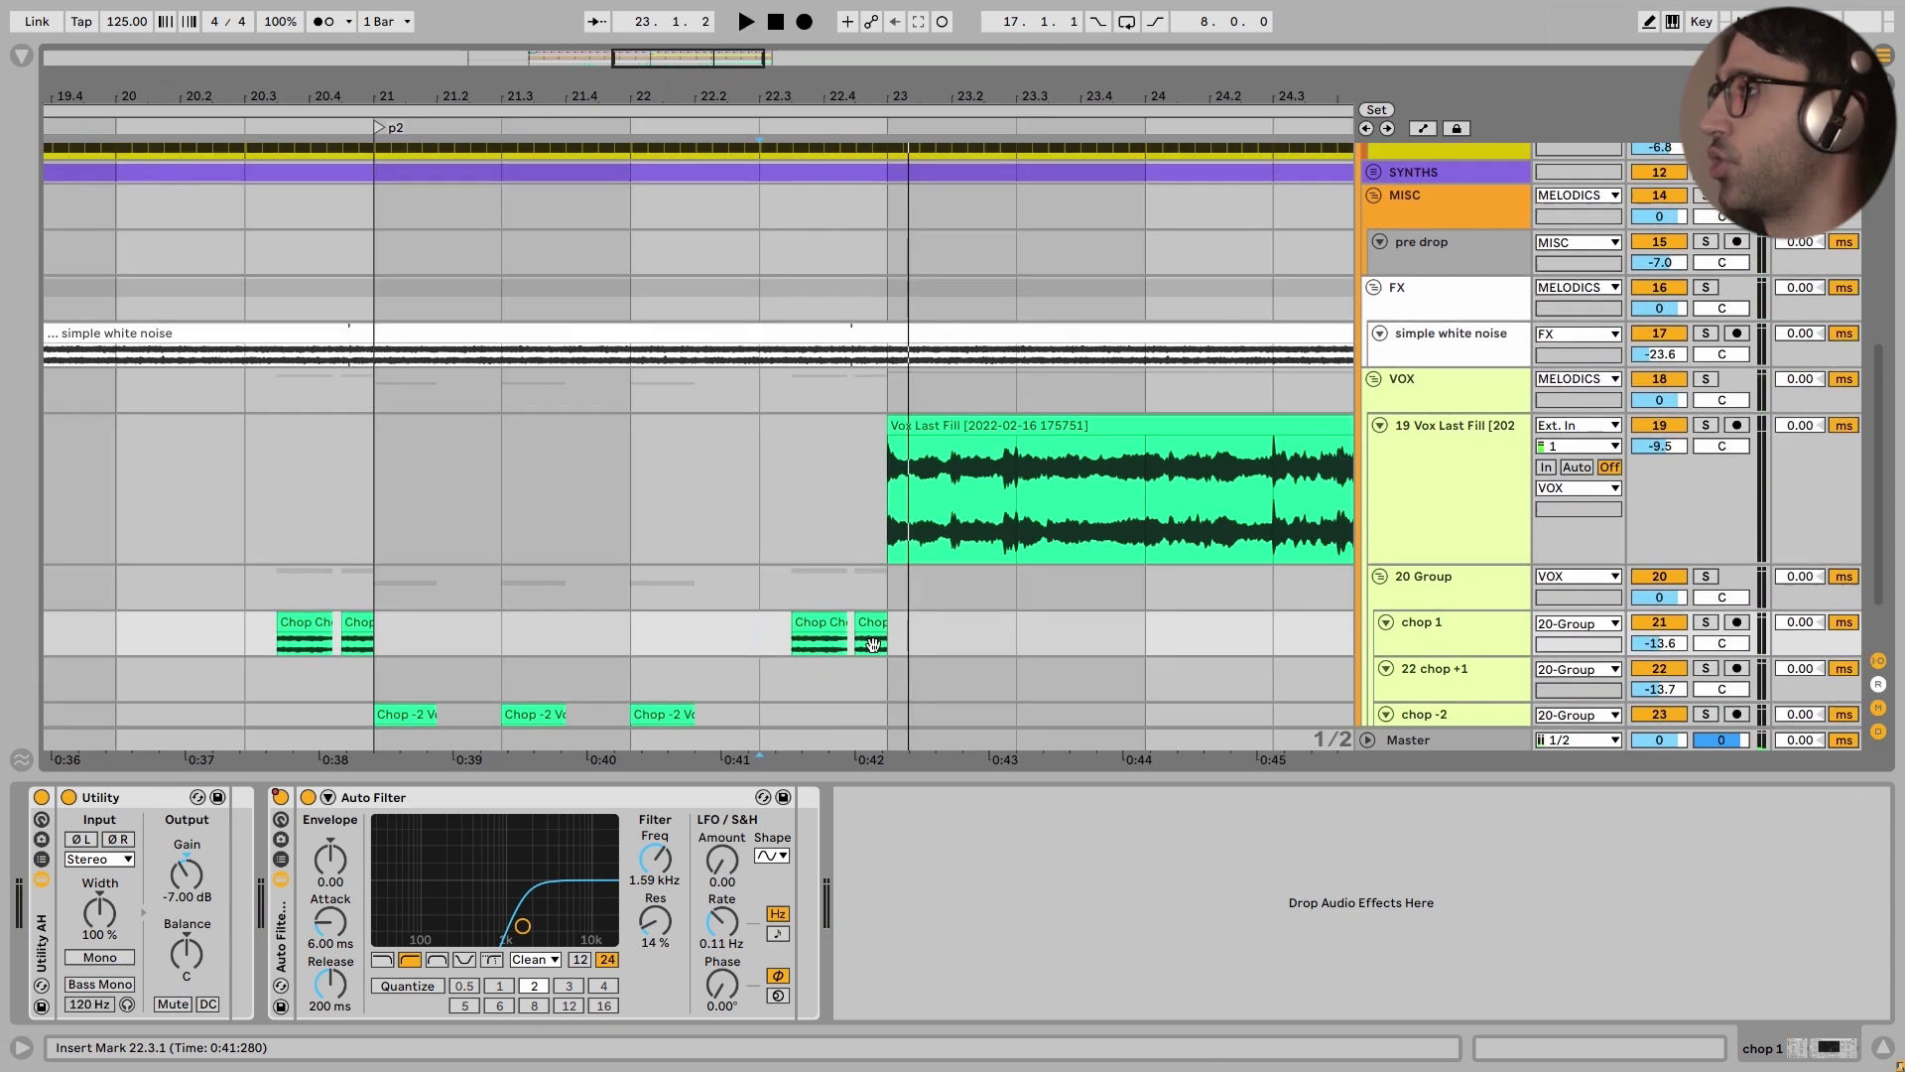